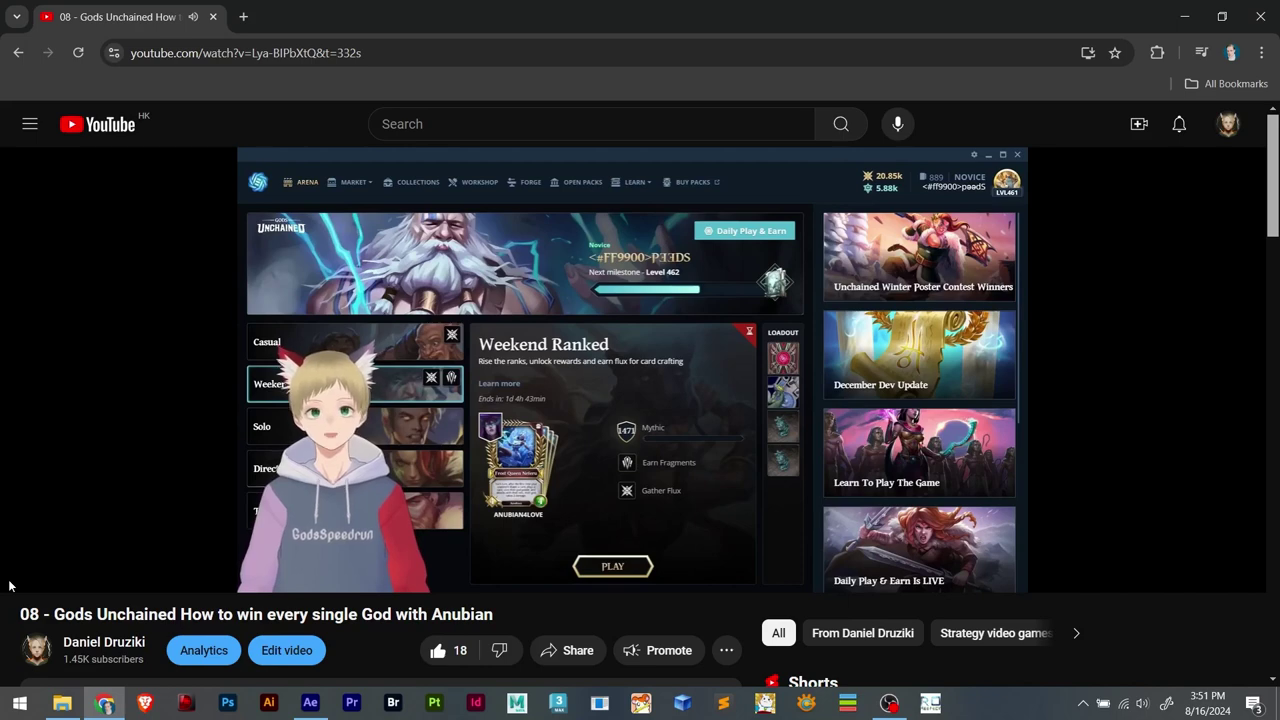
Leave the YouTube video for the VRoid Studio download page at vroid.com/en/studio
{"action": "mouse_move", "coordinate": [12, 584]}
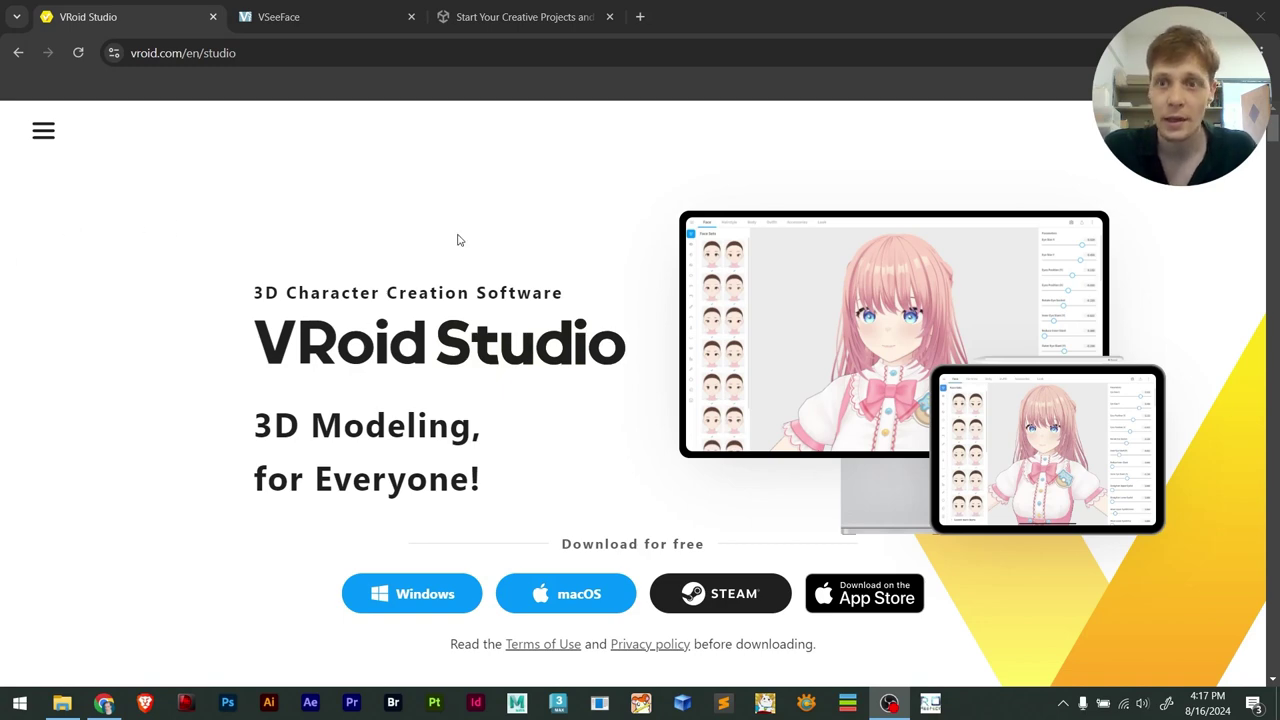
Check the VRoid Studio page address, then switch to the VSeeFace site at vseeface.icu
{"action": "left_click", "coordinate": [160, 53]}
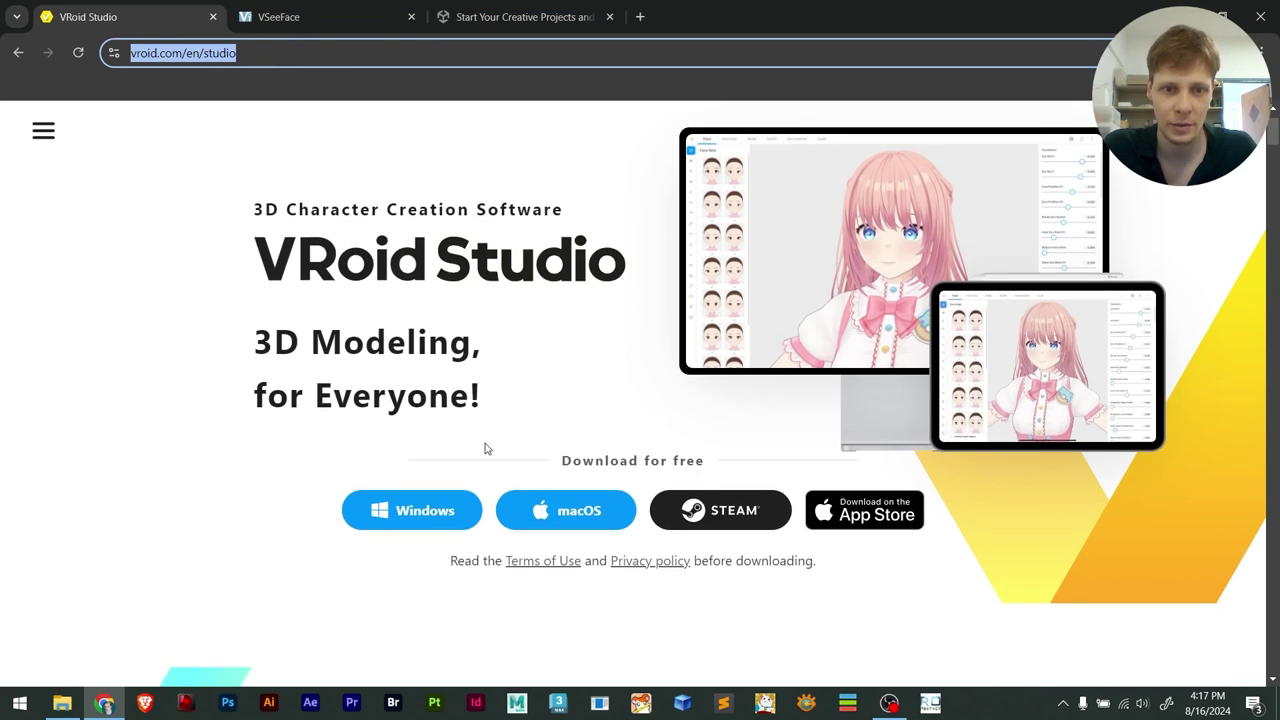
{"action": "scroll", "coordinate": [475, 436], "scroll_direction": "down", "scroll_amount": 1}
{"action": "scroll", "coordinate": [475, 436], "scroll_direction": "up", "scroll_amount": 1}
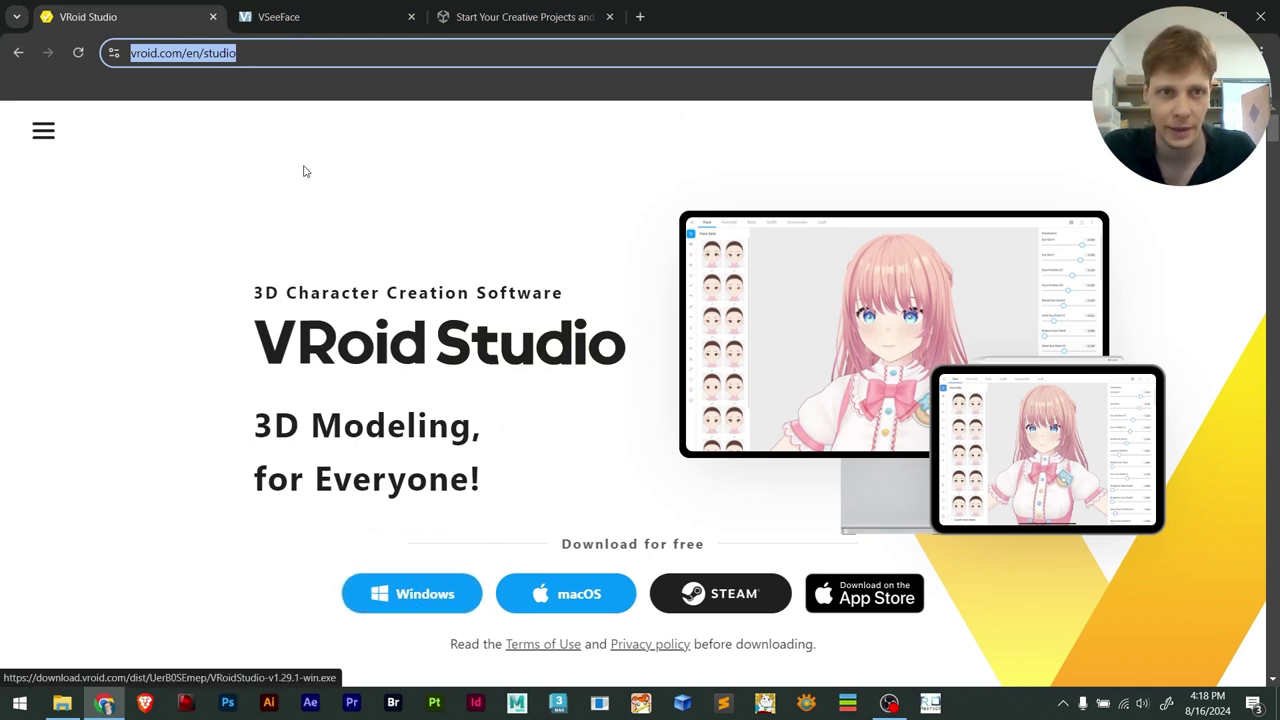
{"action": "left_click", "coordinate": [293, 19]}
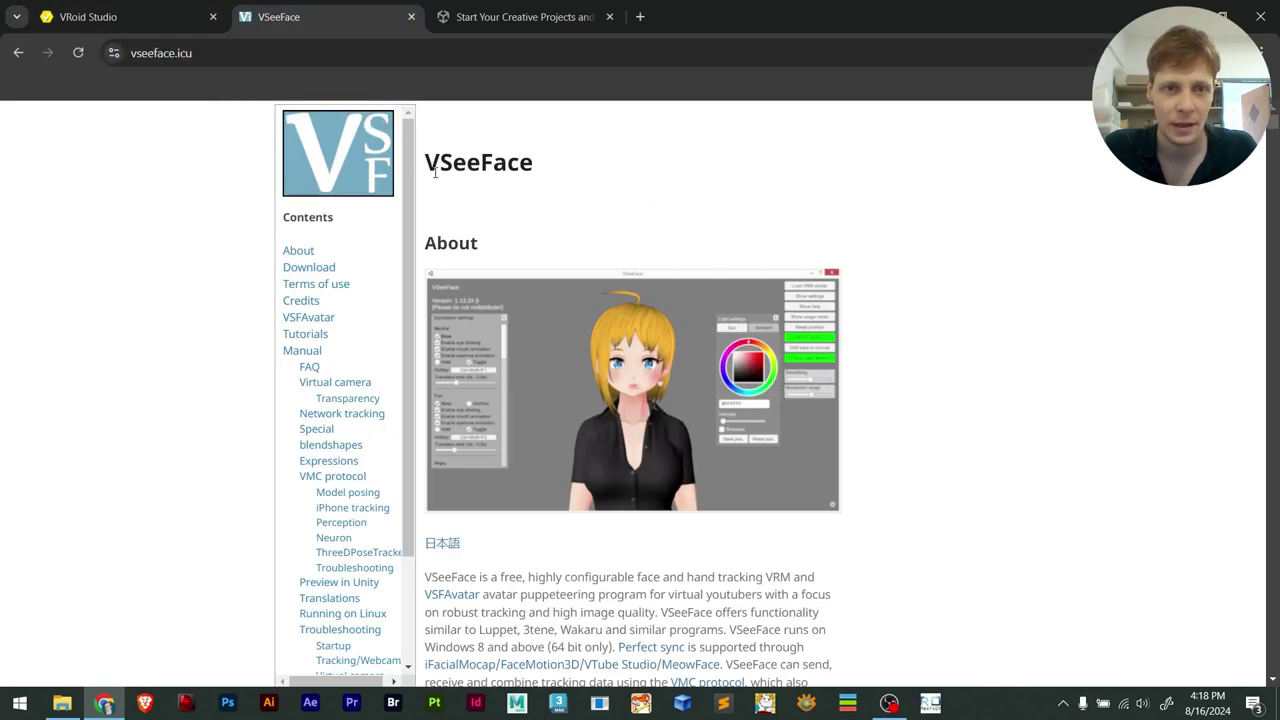
Review the VSeeFace Download section and the unity.com/download page, then show the desktop
{"action": "left_click", "coordinate": [212, 50]}
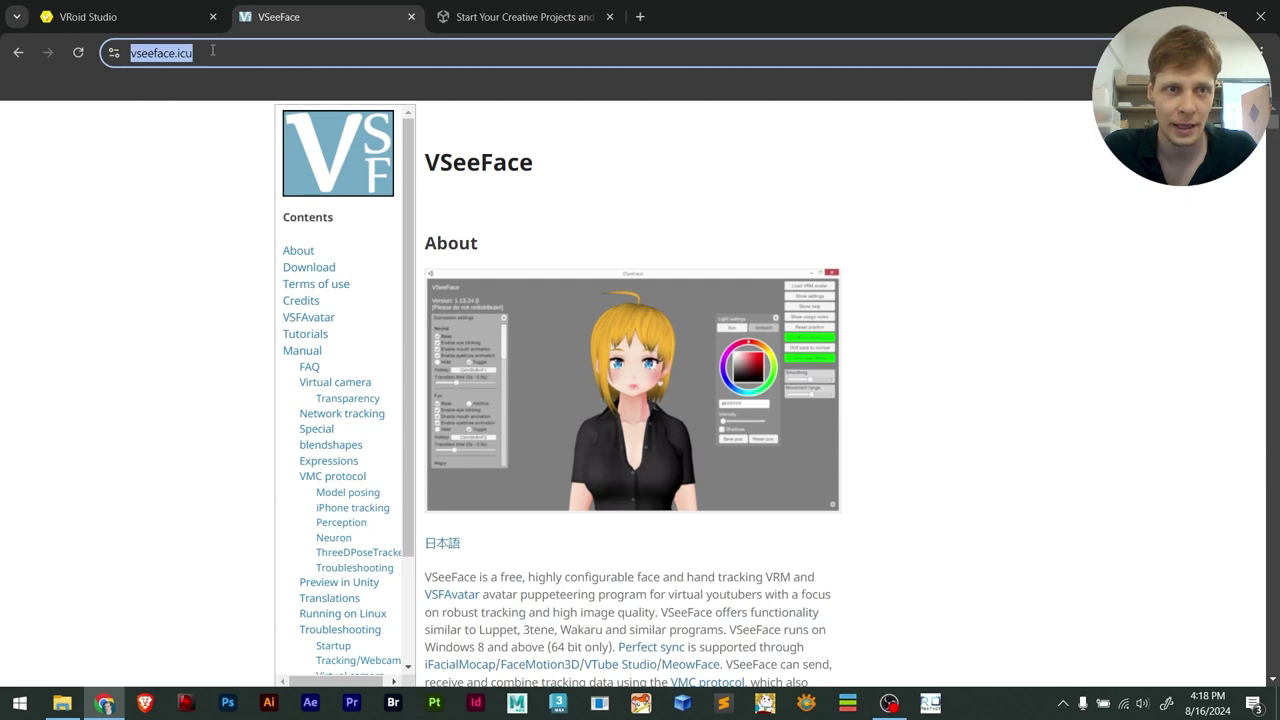
{"action": "left_click", "coordinate": [192, 170]}
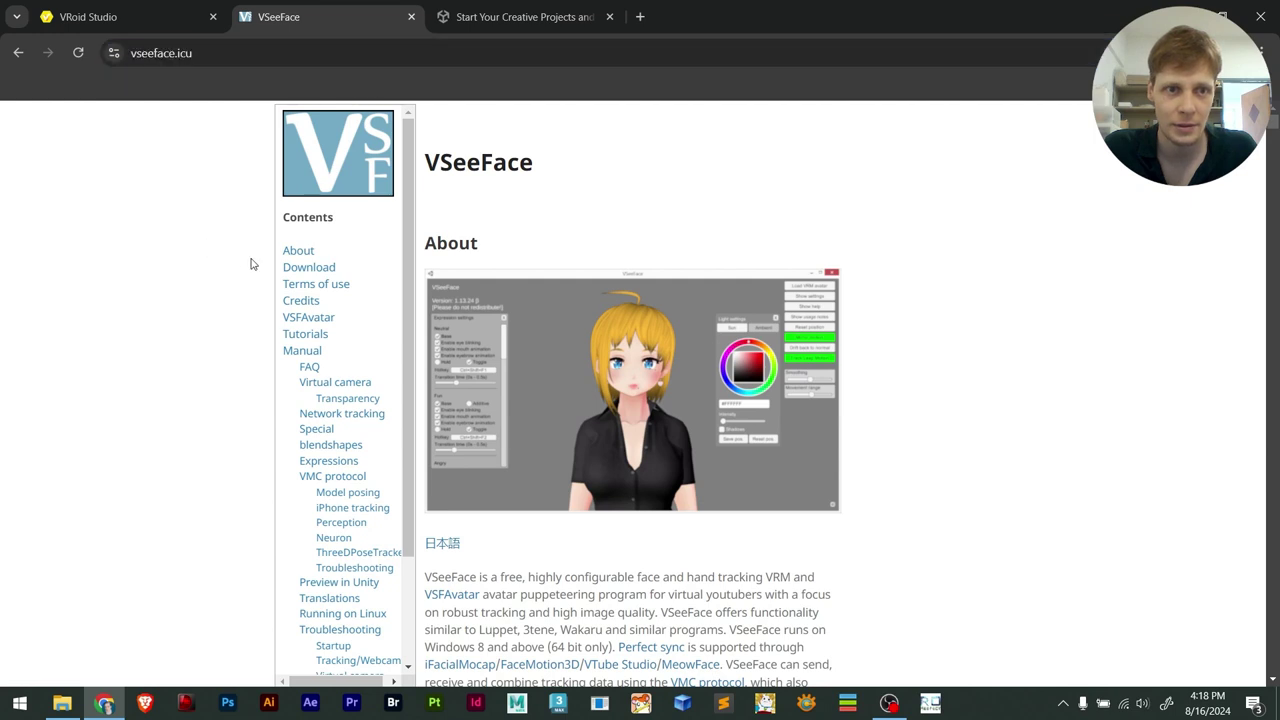
{"action": "left_click", "coordinate": [316, 271]}
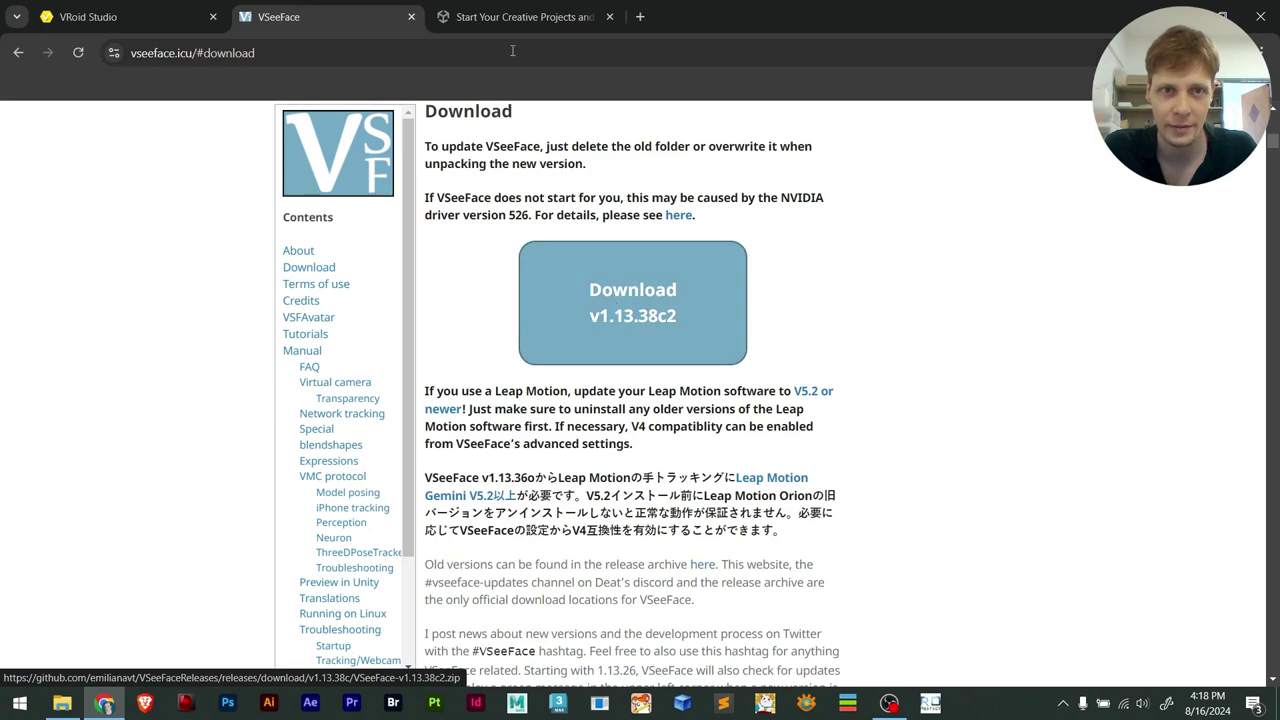
{"action": "left_click", "coordinate": [509, 18]}
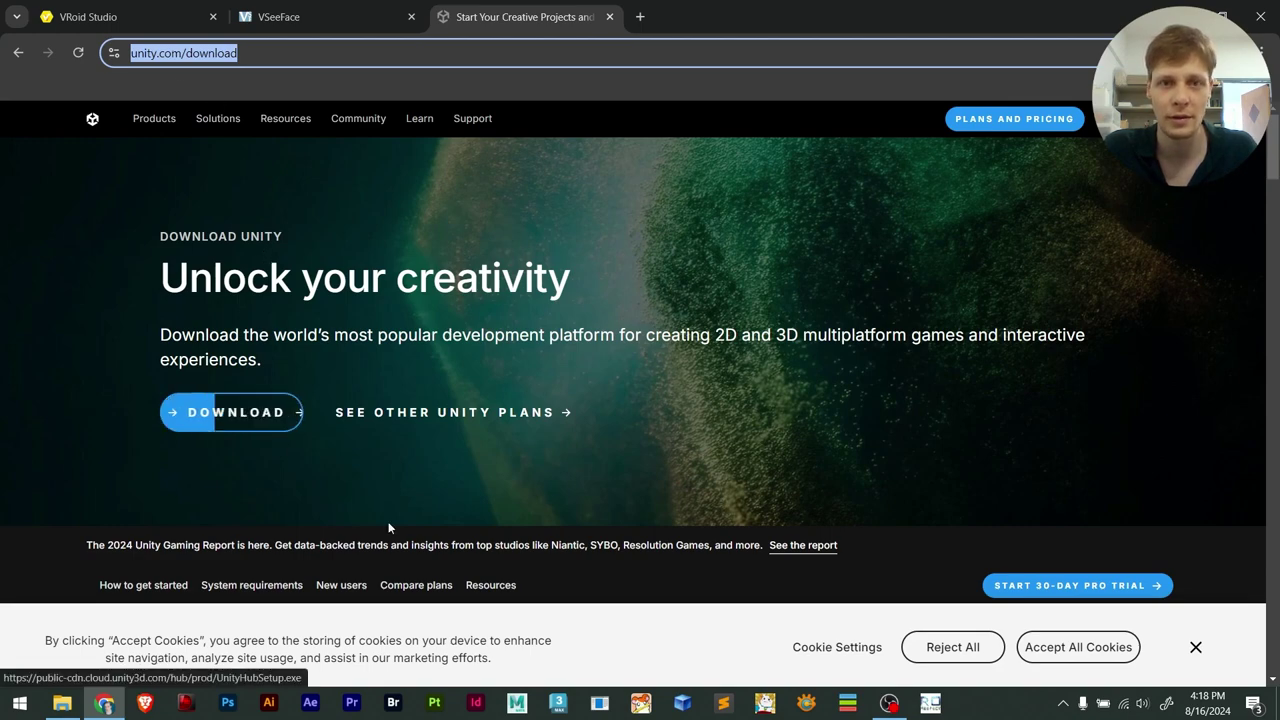
{"action": "key", "text": "super+d"}
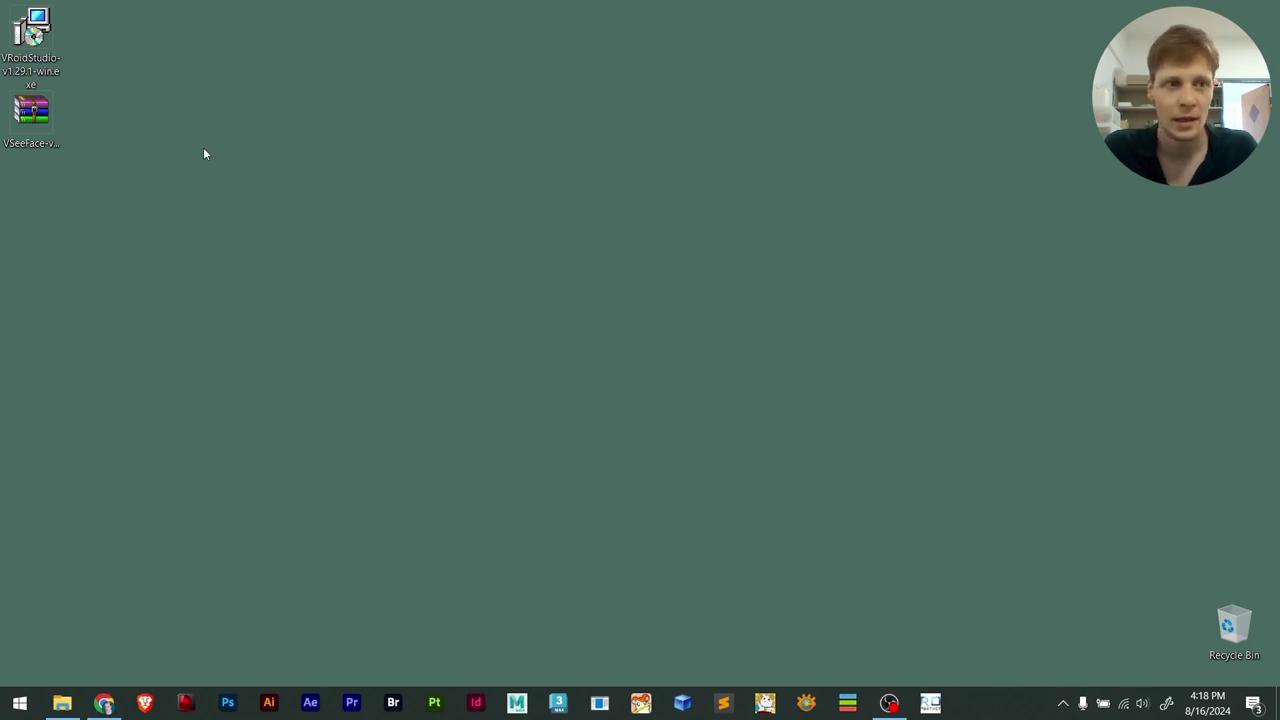
Run the VRoid Studio 1.29.1 installer but cancel instead of installing over the existing folder
{"action": "left_click", "coordinate": [37, 146]}
{"action": "left_click", "coordinate": [127, 212]}
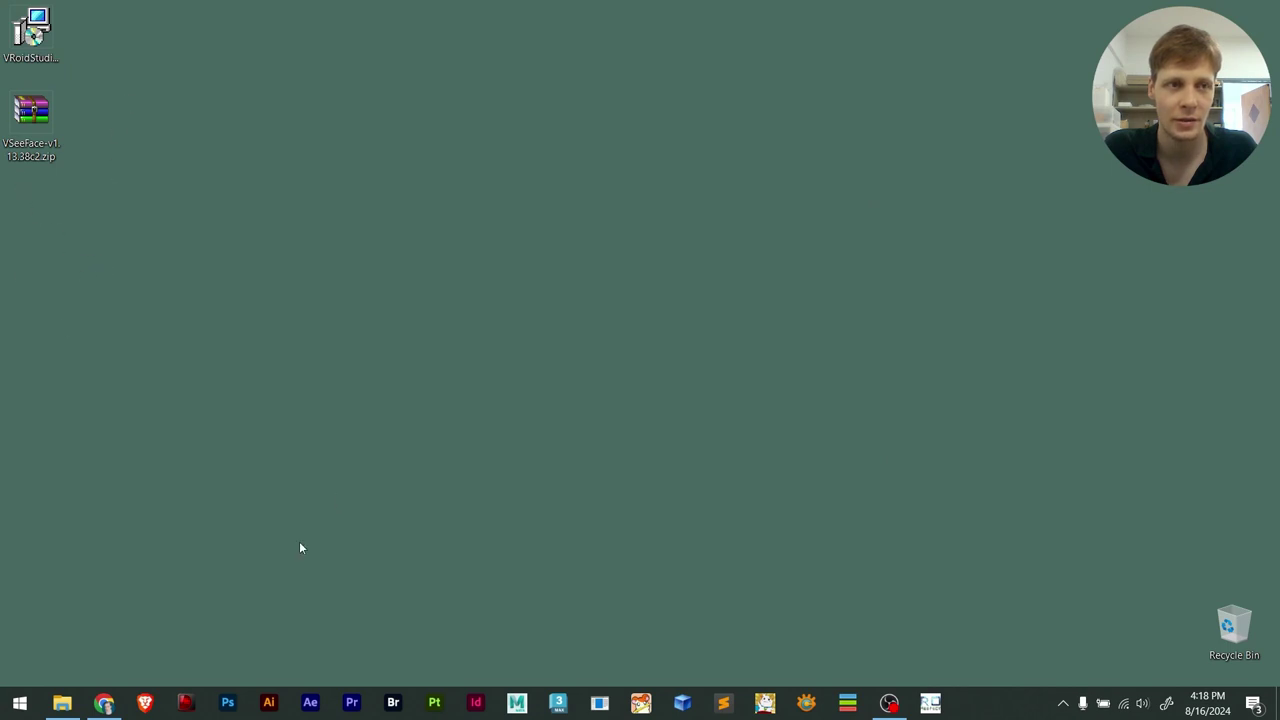
{"action": "double_click", "coordinate": [31, 35]}
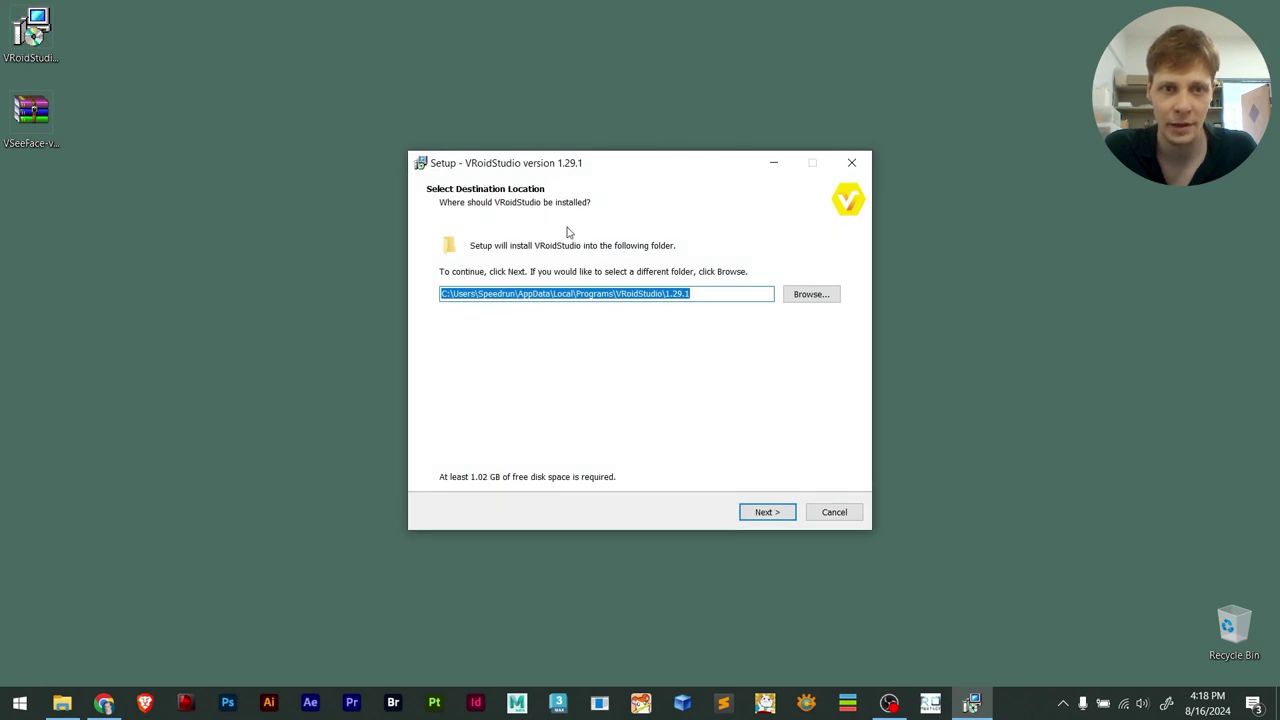
{"action": "left_click", "coordinate": [767, 512]}
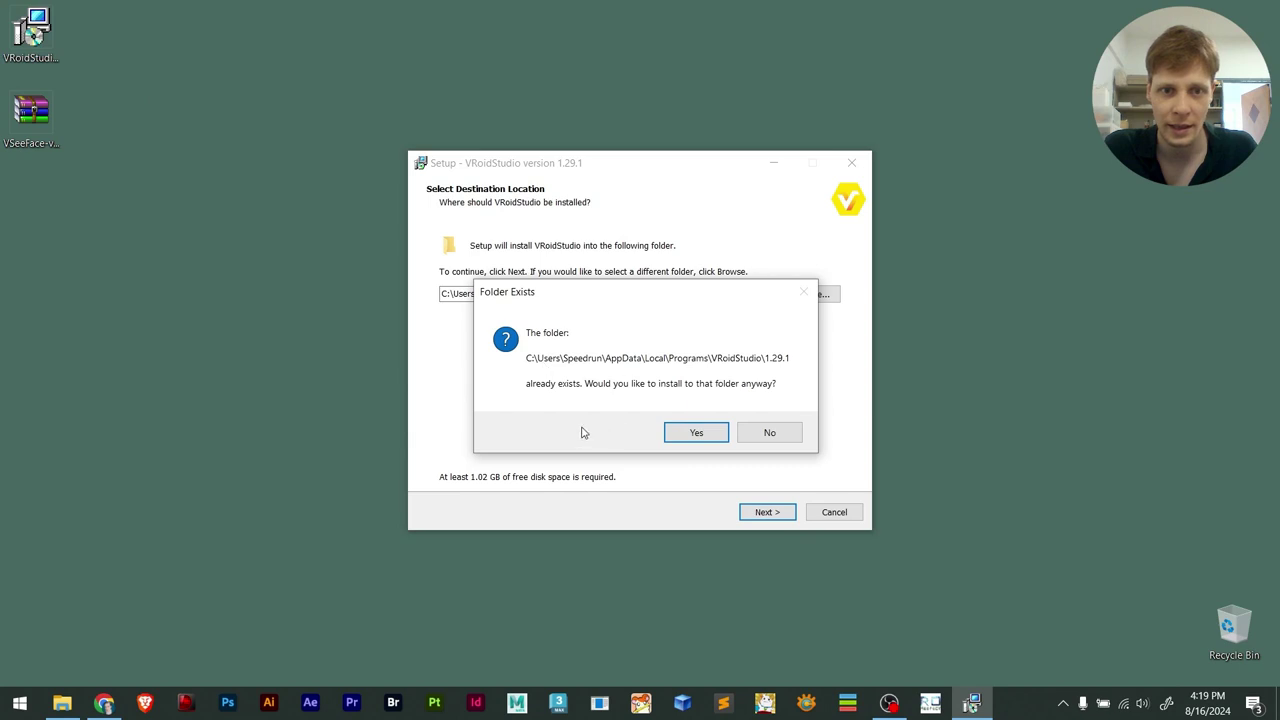
{"action": "left_click", "coordinate": [770, 433]}
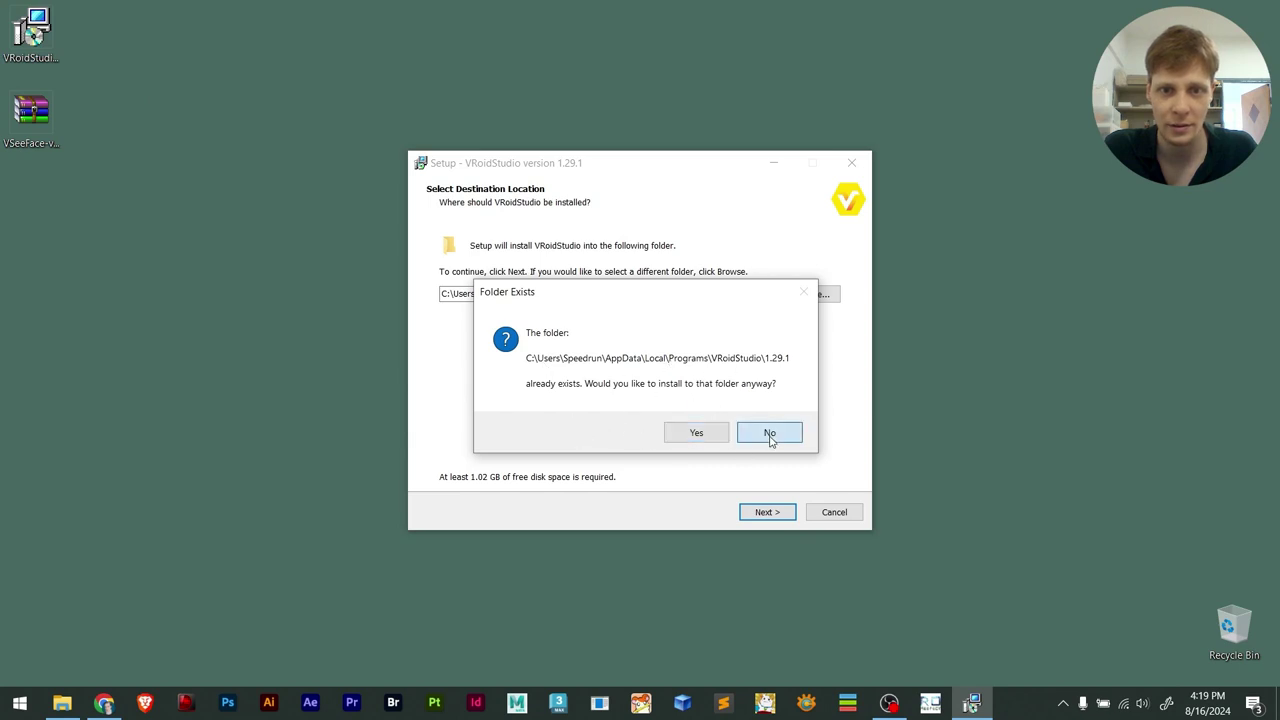
{"action": "left_click", "coordinate": [853, 164]}
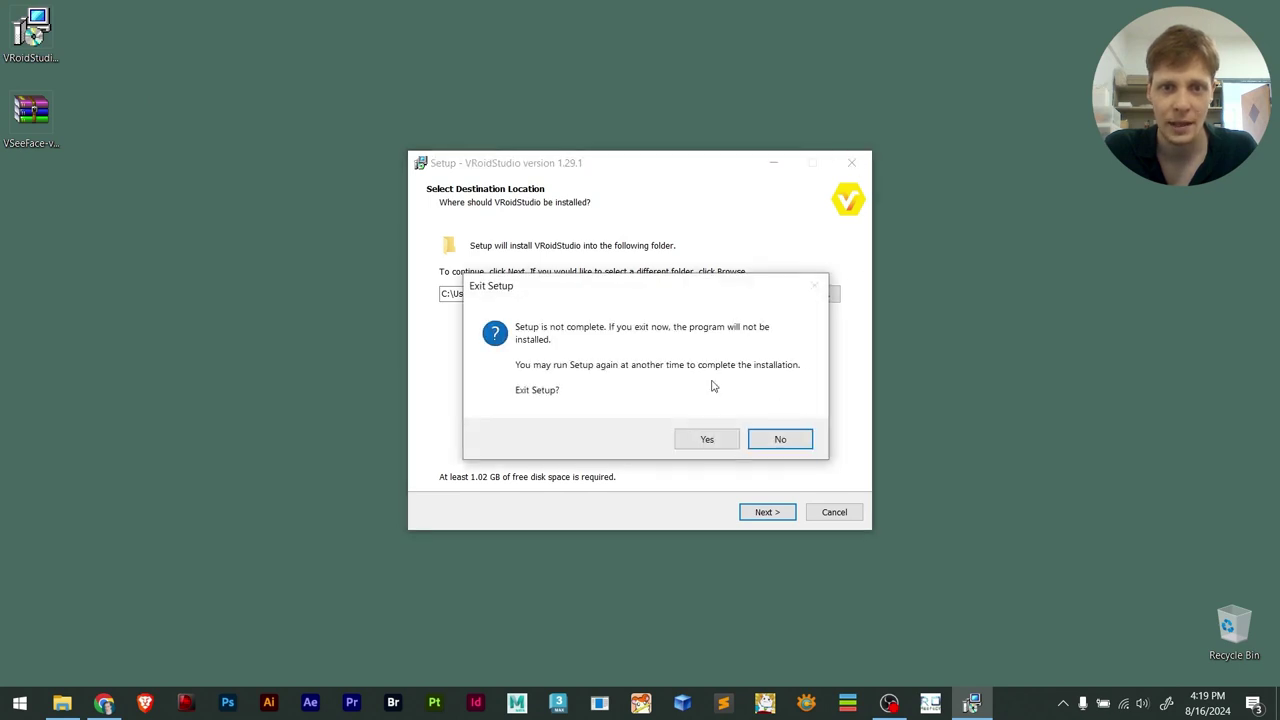
{"action": "left_click", "coordinate": [709, 437]}
{"action": "left_click", "coordinate": [31, 40]}
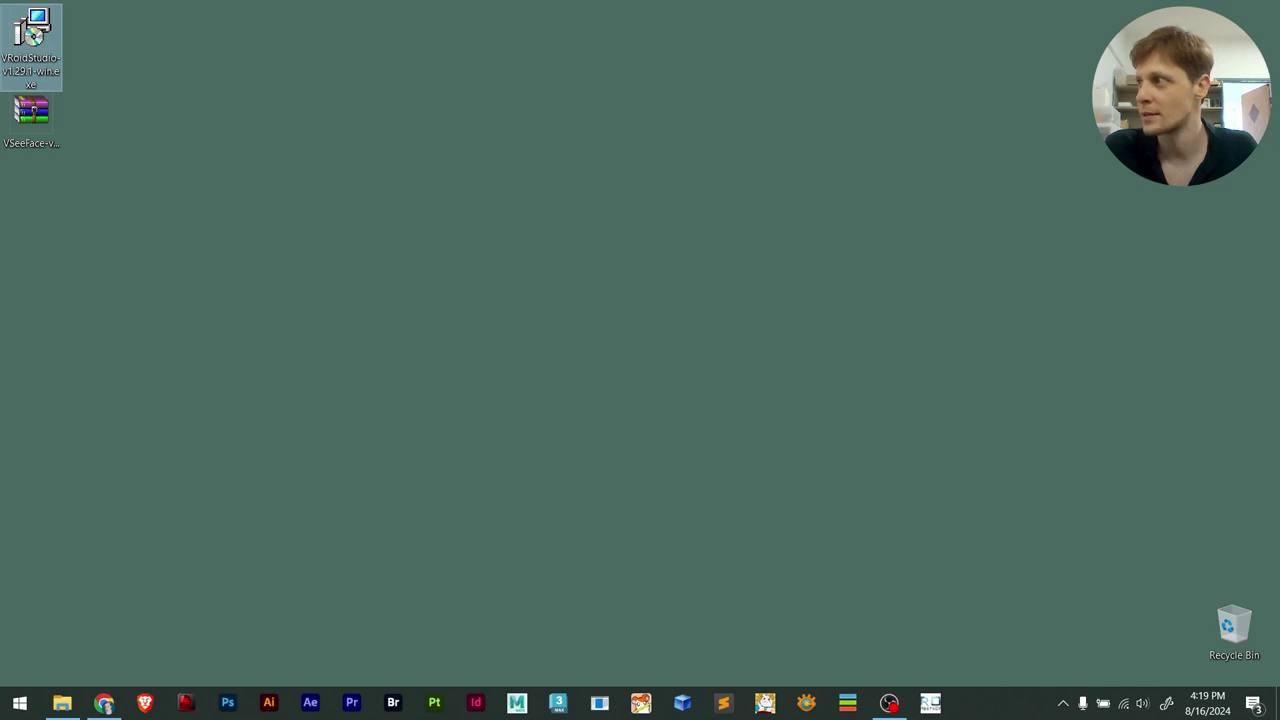
Place a VRoid Studio 1.29.1 shortcut on the desktop
{"action": "left_click", "coordinate": [31, 40]}
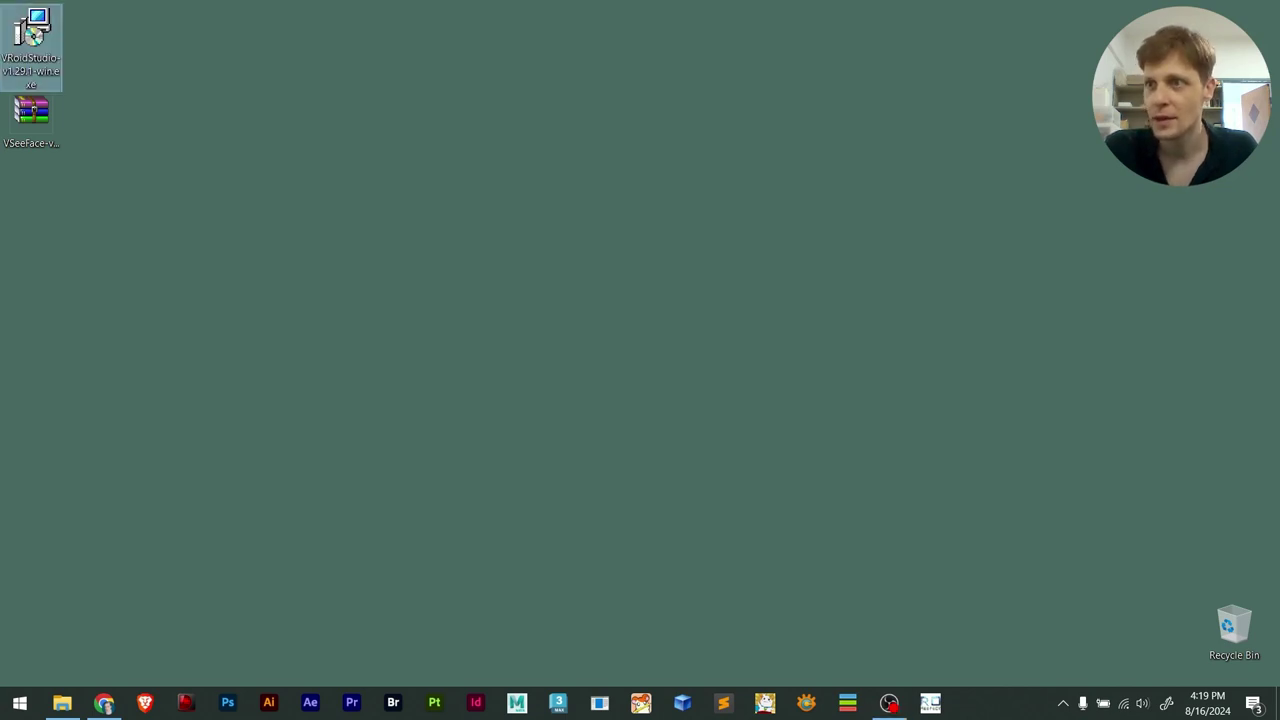
{"action": "left_click_drag", "start_coordinate": [1240, 150], "coordinate": [487, 228]}
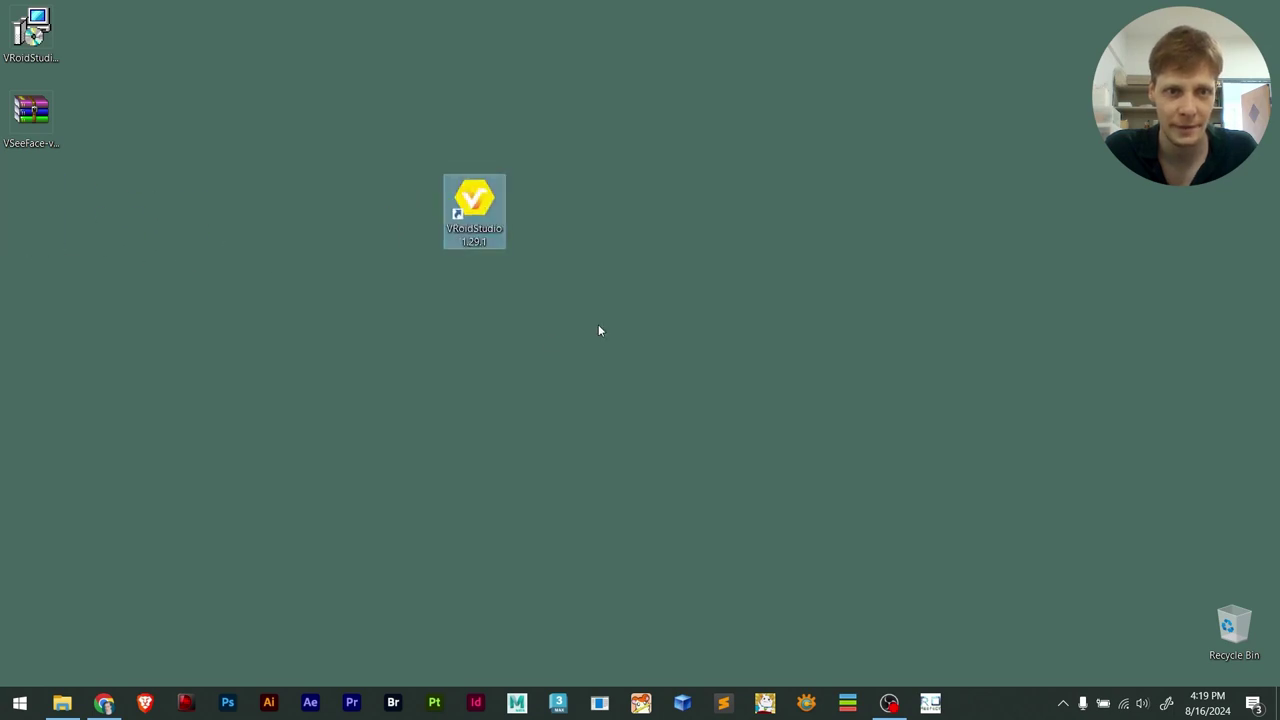
{"action": "left_click", "coordinate": [598, 324]}
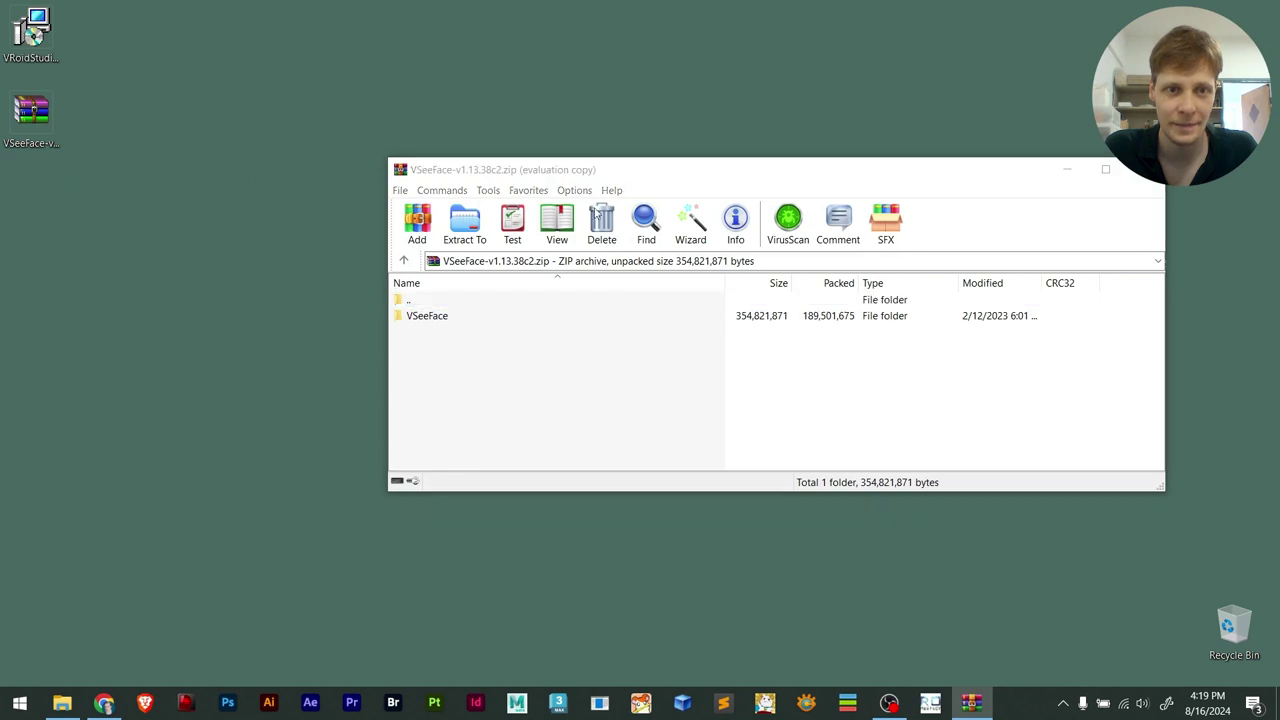
Extract the VSeeFace folder beside the VRoid Studio shortcut and close WinRAR
{"action": "left_click", "coordinate": [896, 272]}
{"action": "left_click_drag", "start_coordinate": [817, 186], "coordinate": [928, 299]}
{"action": "left_click", "coordinate": [531, 431]}
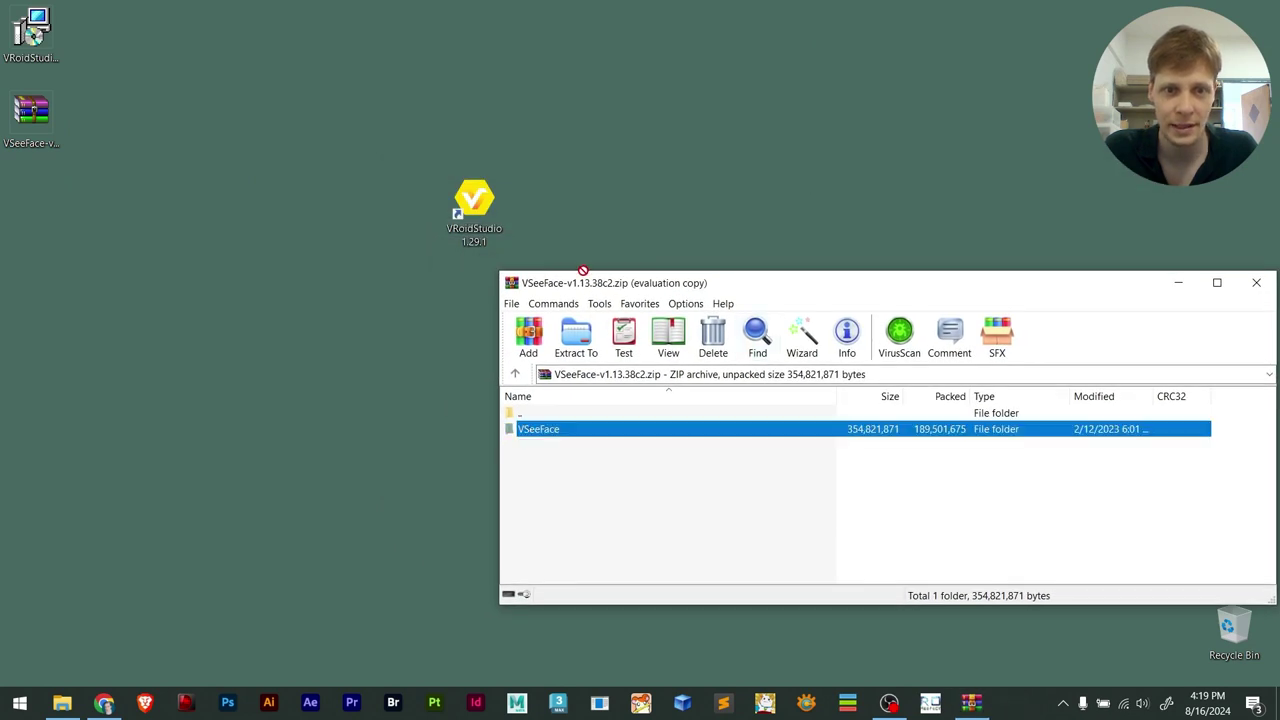
{"action": "left_click_drag", "start_coordinate": [583, 270], "coordinate": [579, 222]}
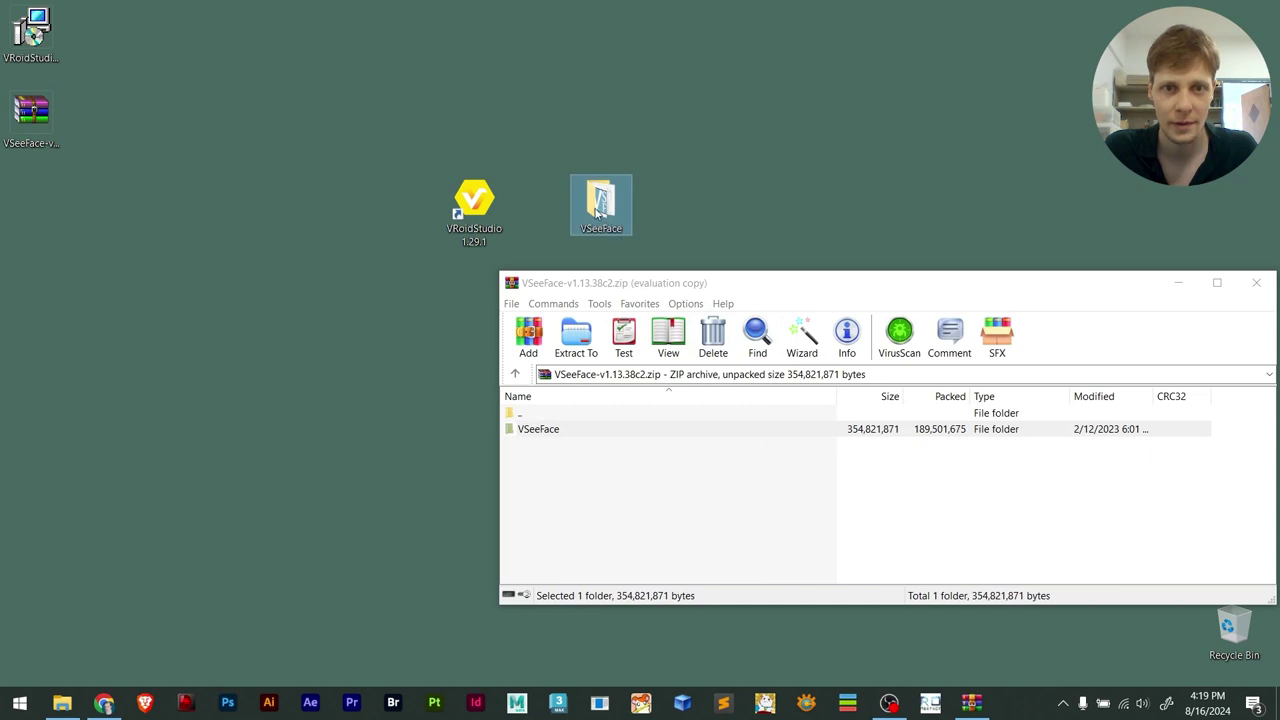
{"action": "left_click_drag", "start_coordinate": [600, 205], "coordinate": [537, 205]}
{"action": "left_click", "coordinate": [1206, 304]}
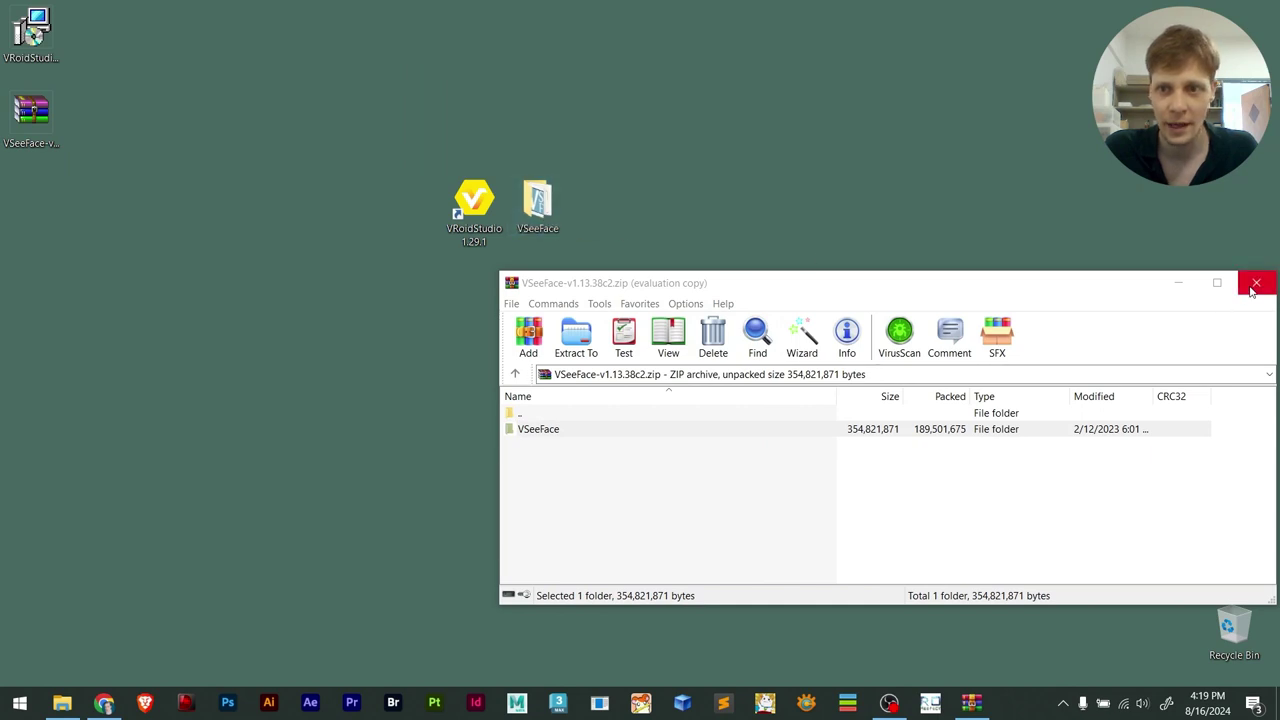
{"action": "left_click", "coordinate": [1256, 284]}
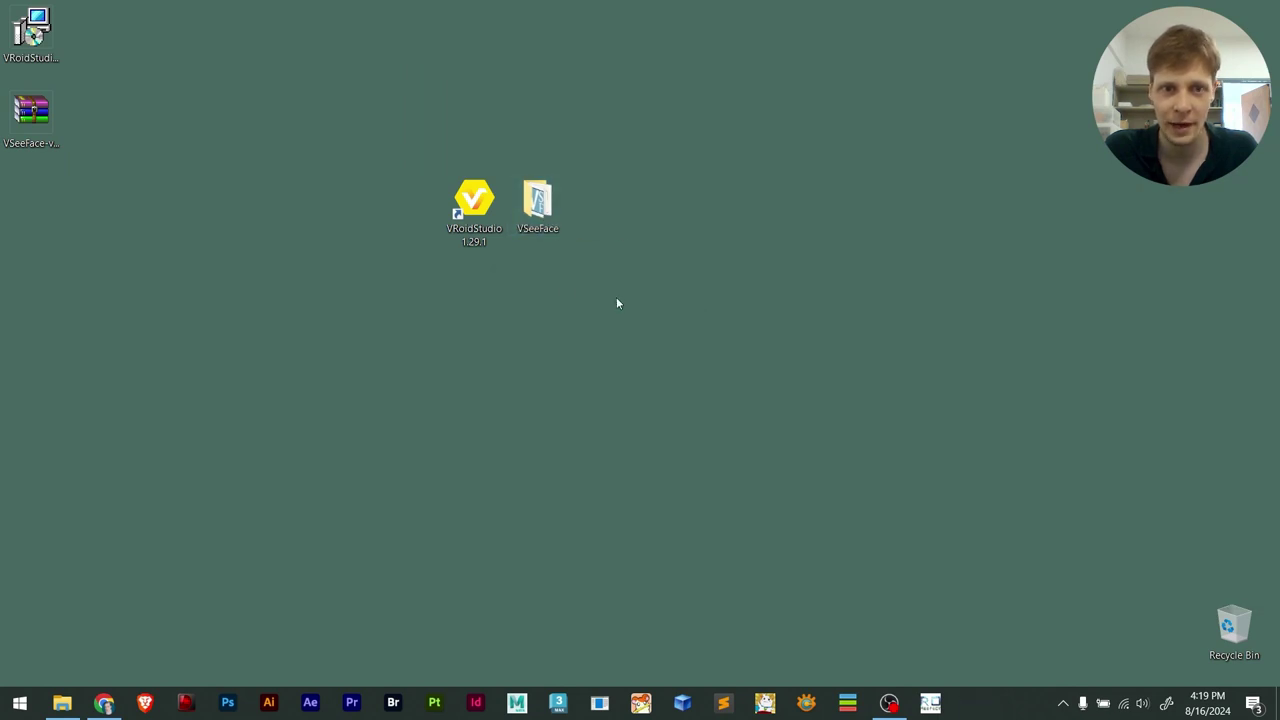
Launch VSeeFace.exe (v1.13.38c) from the extracted folder and minimize Explorer
{"action": "double_click", "coordinate": [535, 205]}
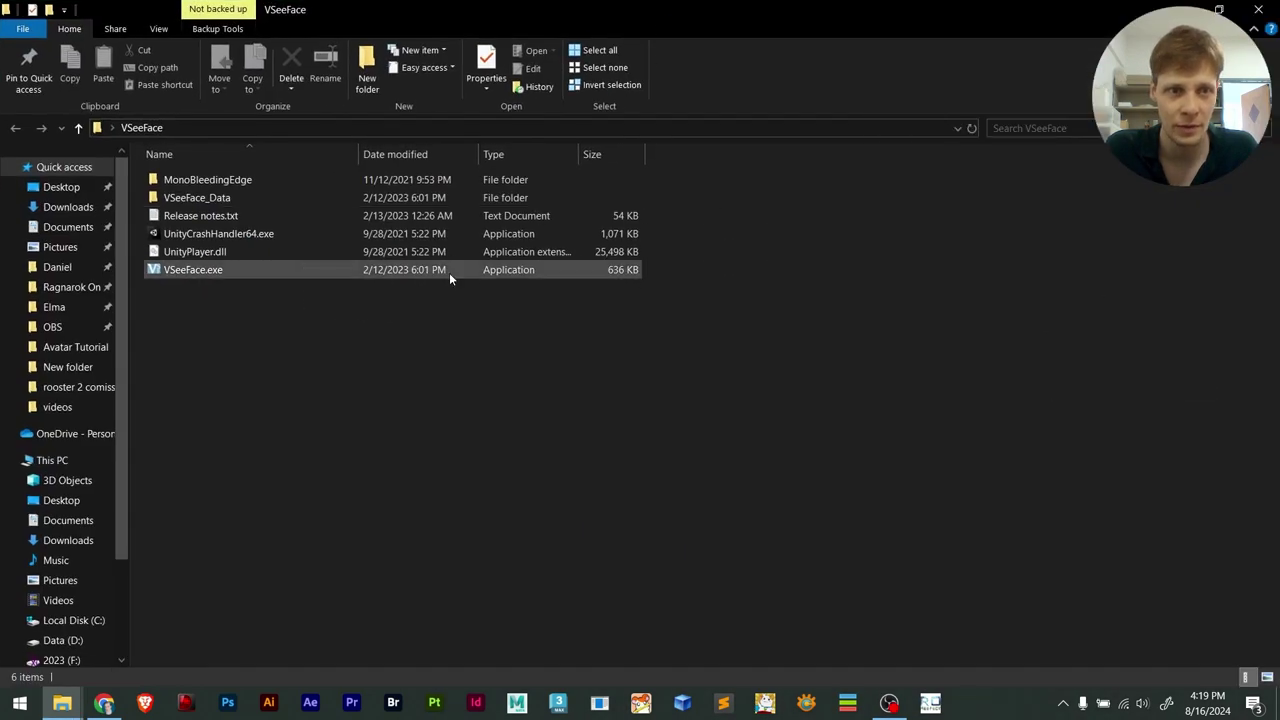
{"action": "double_click", "coordinate": [185, 272]}
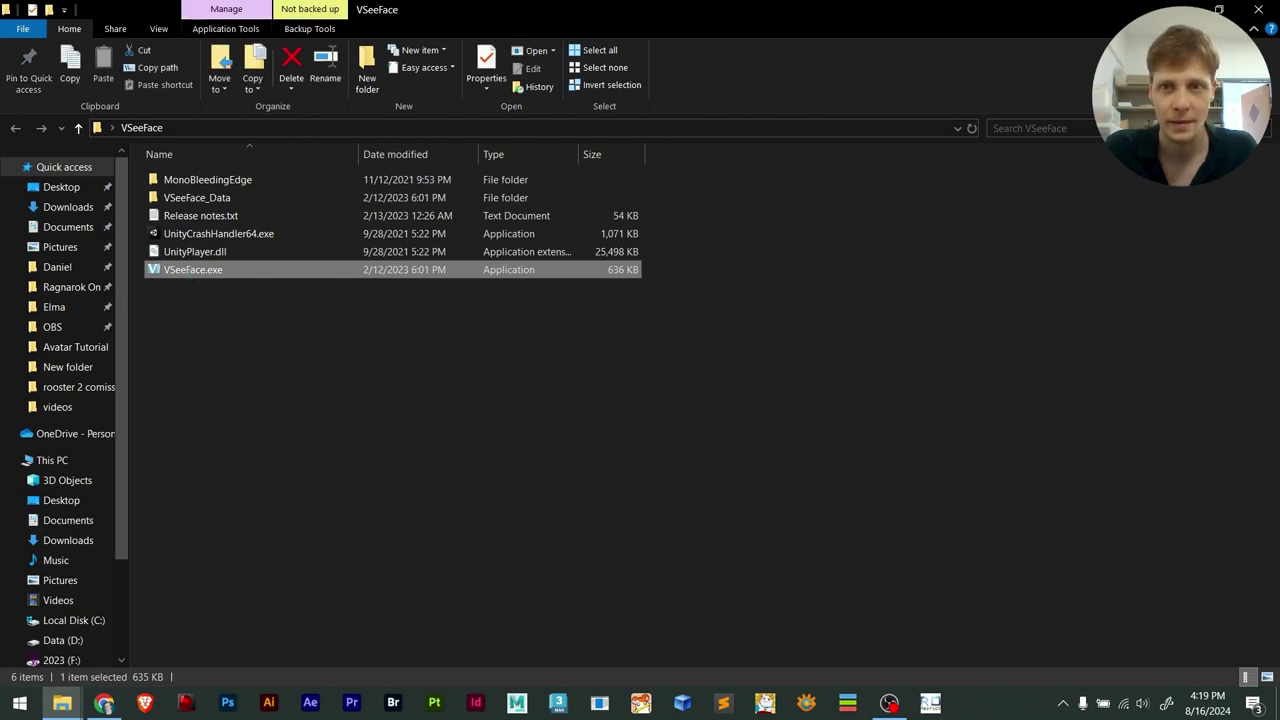
{"action": "key", "text": "super+d"}
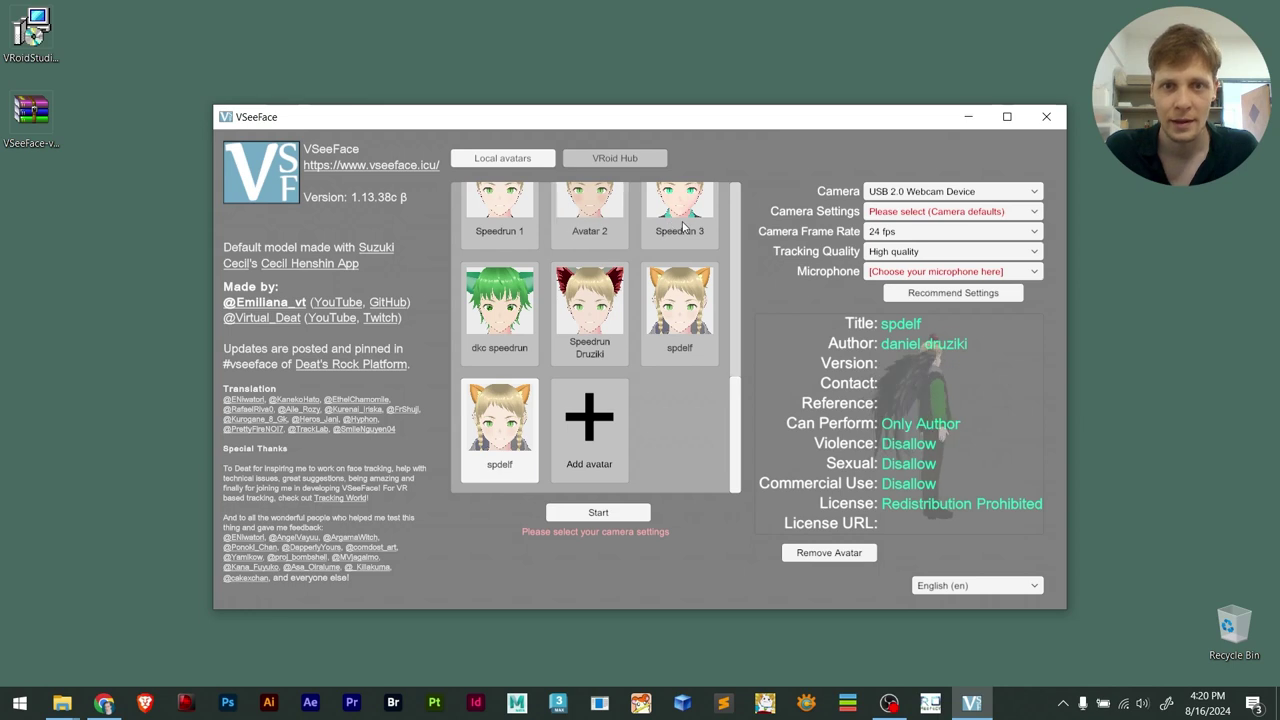
Close VSeeFace after looking over its local avatars and camera settings
{"action": "left_click", "coordinate": [1046, 117]}
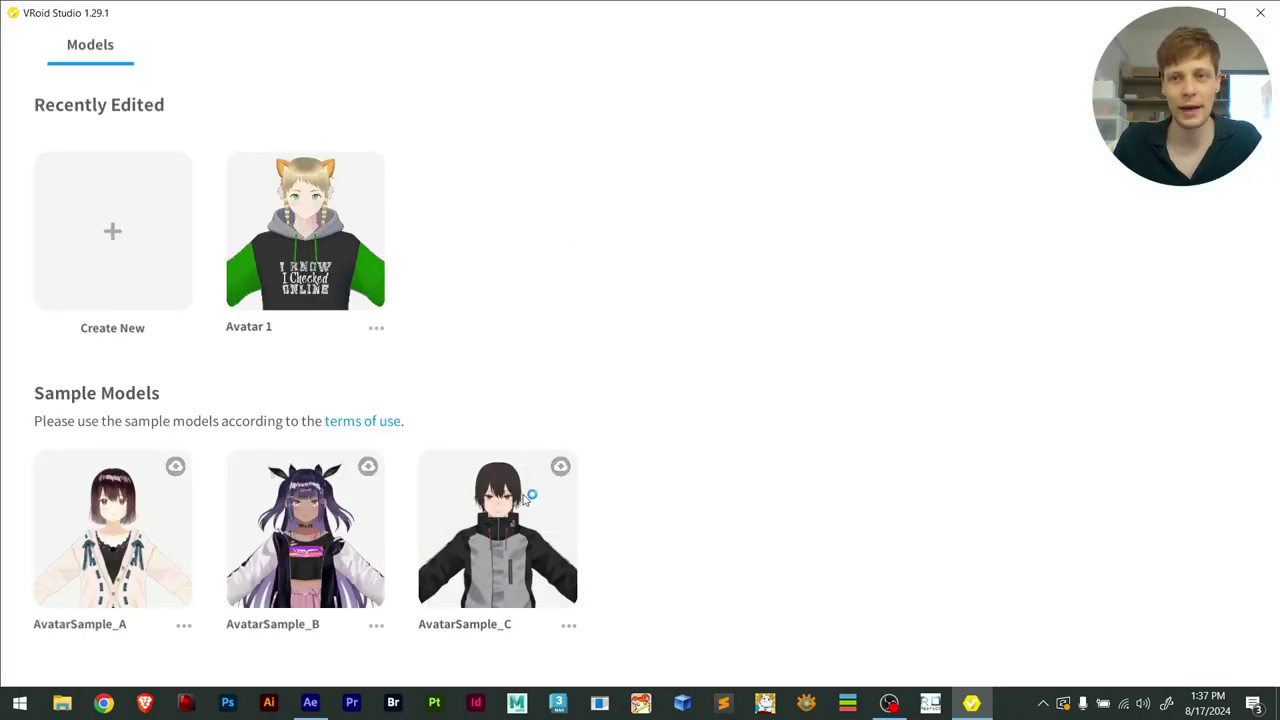
Create a new untitled model from the Masc base body
{"action": "left_click", "coordinate": [128, 246]}
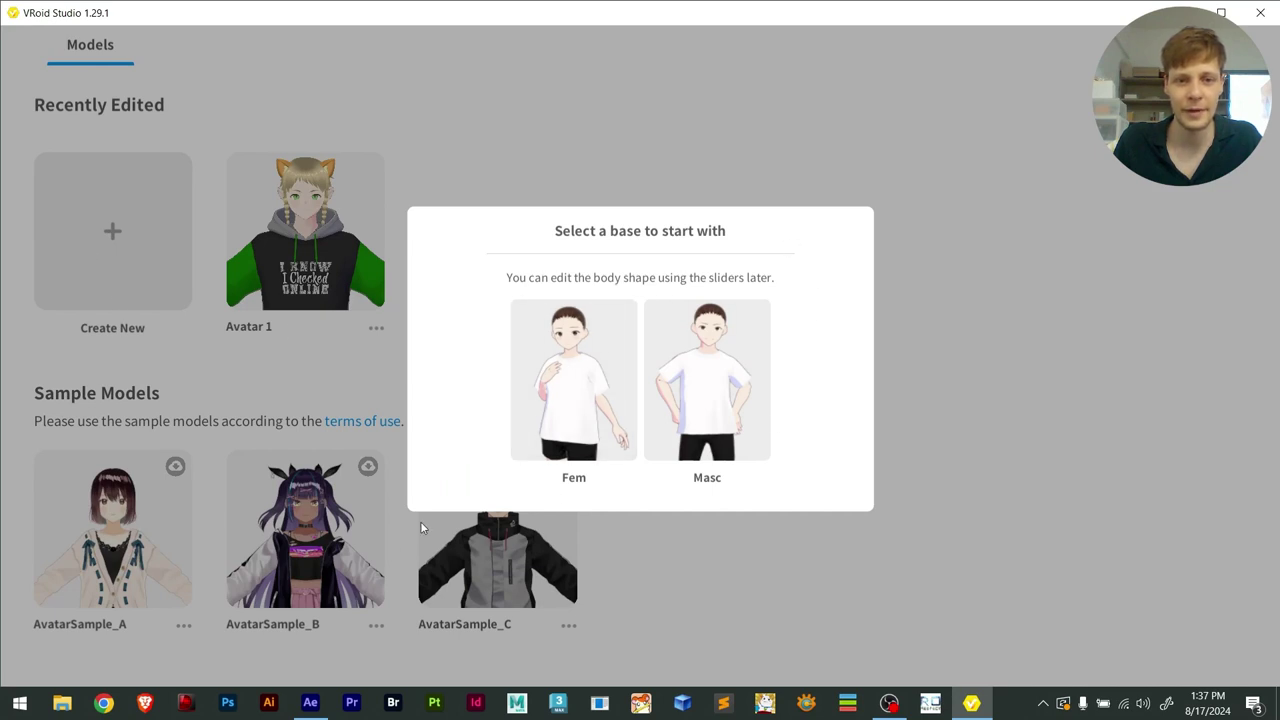
{"action": "left_click", "coordinate": [714, 356]}
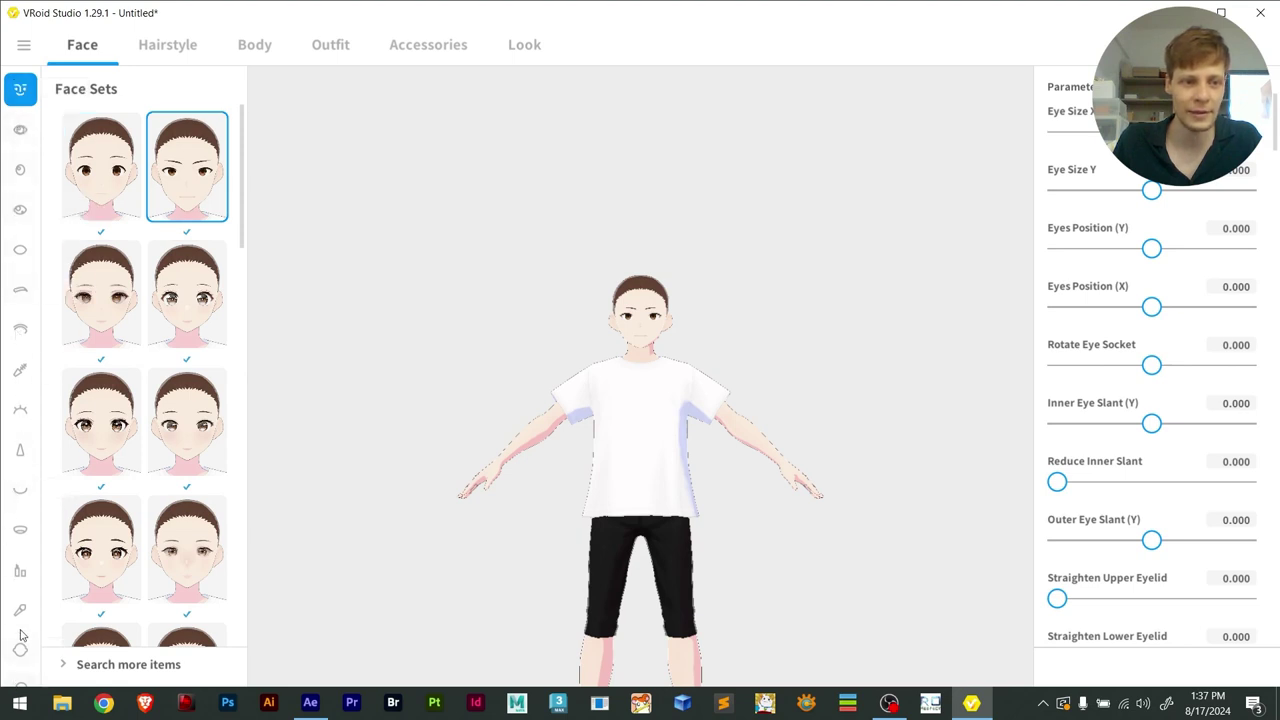
{"action": "scroll", "coordinate": [608, 322], "scroll_direction": "up", "scroll_amount": 3}
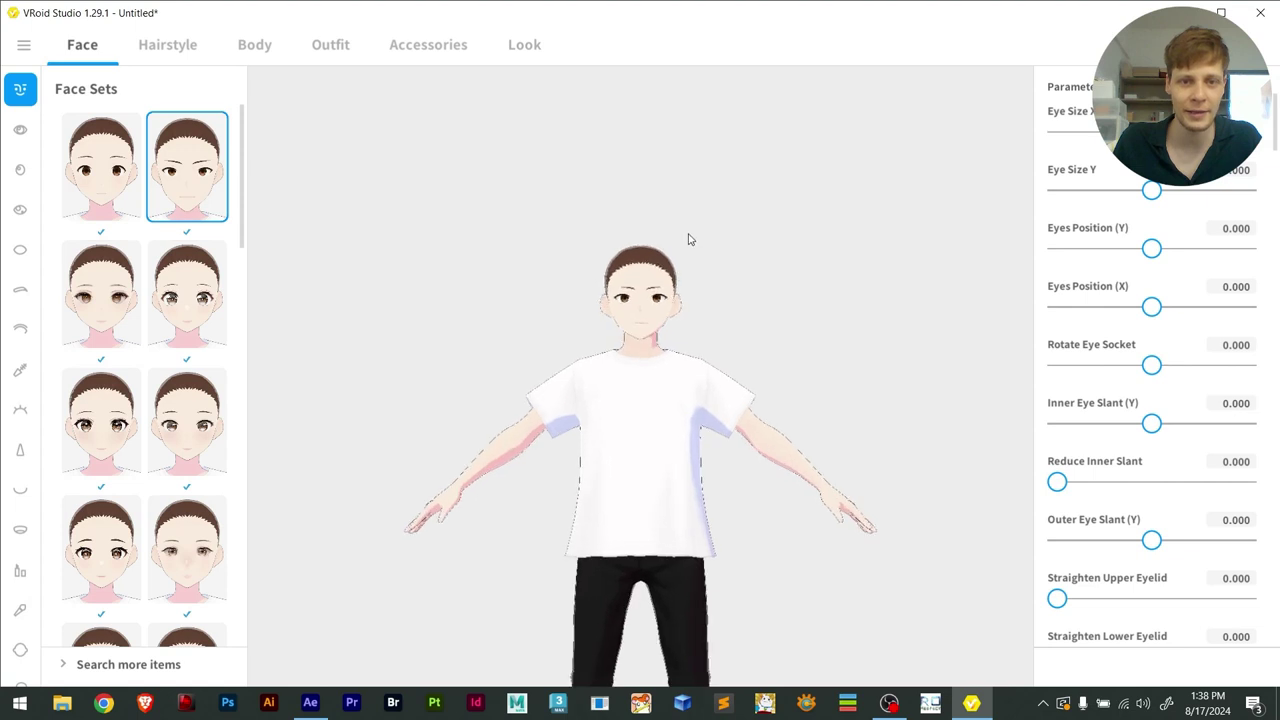
{"action": "scroll", "coordinate": [670, 268], "scroll_direction": "up", "scroll_amount": 3}
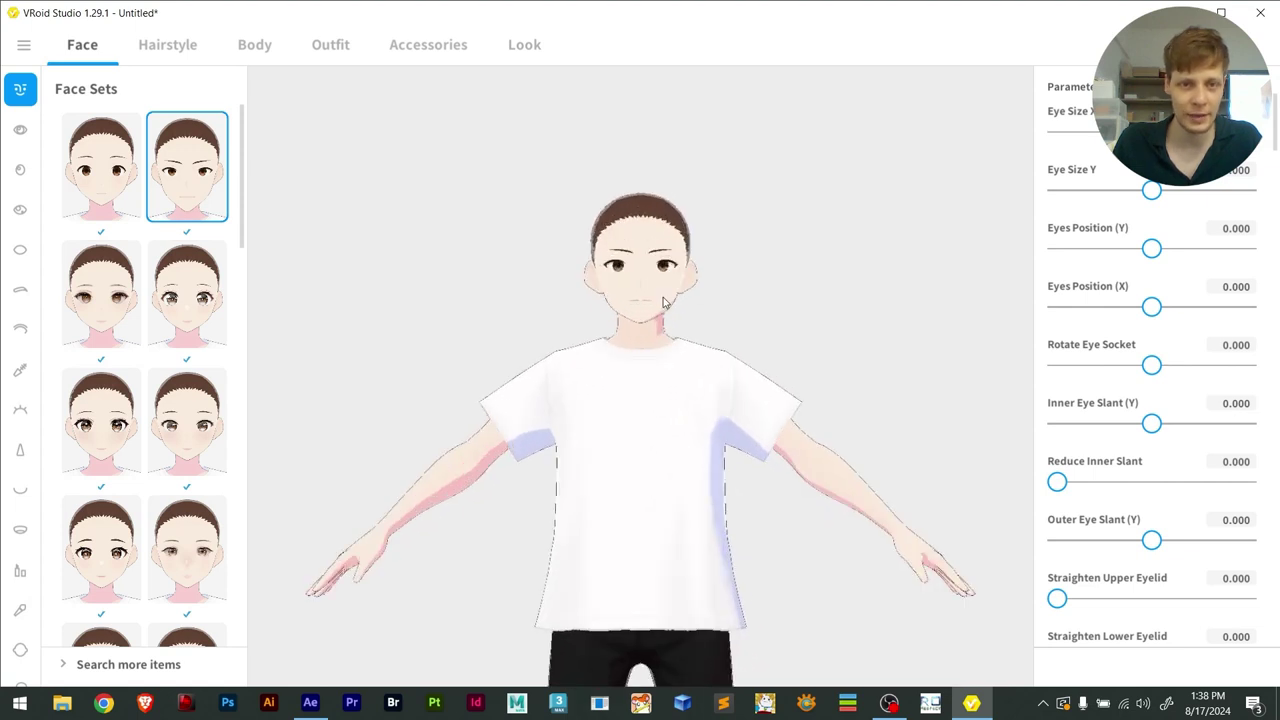
{"action": "scroll", "coordinate": [668, 295], "scroll_direction": "up", "scroll_amount": 4}
{"action": "scroll", "coordinate": [674, 290], "scroll_direction": "down", "scroll_amount": 3}
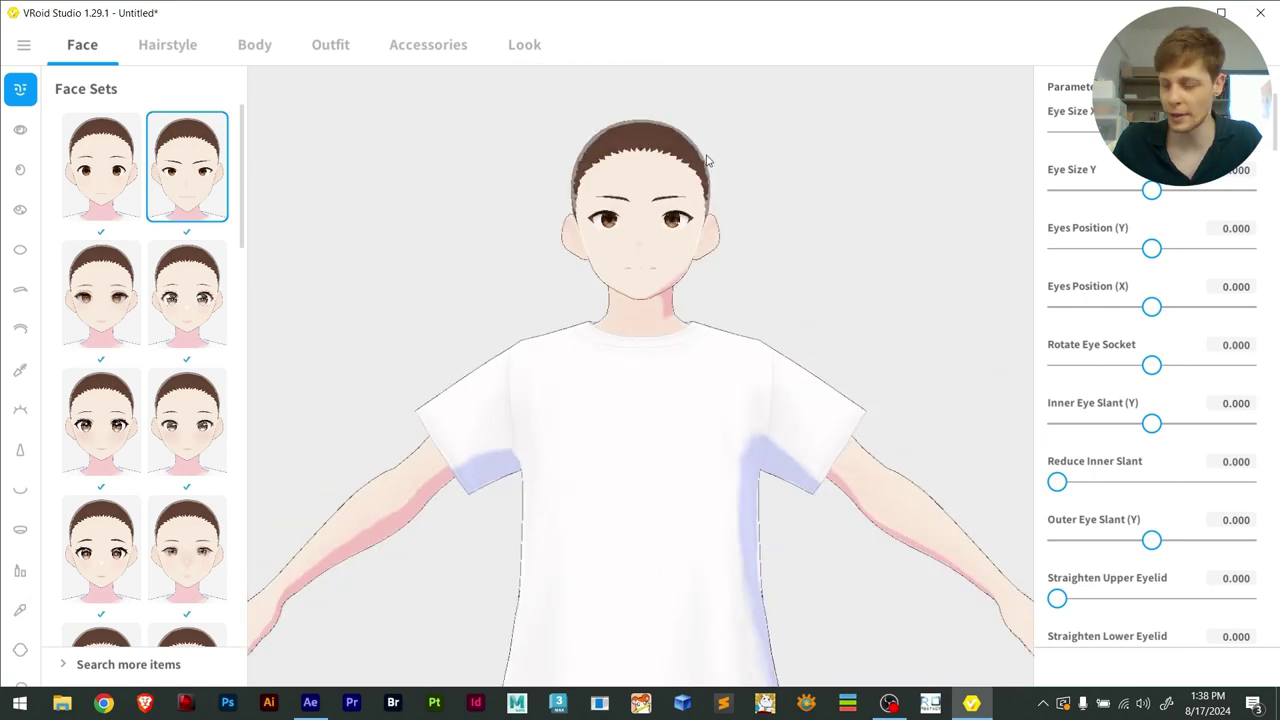
{"action": "scroll", "coordinate": [706, 162], "scroll_direction": "down", "scroll_amount": 3}
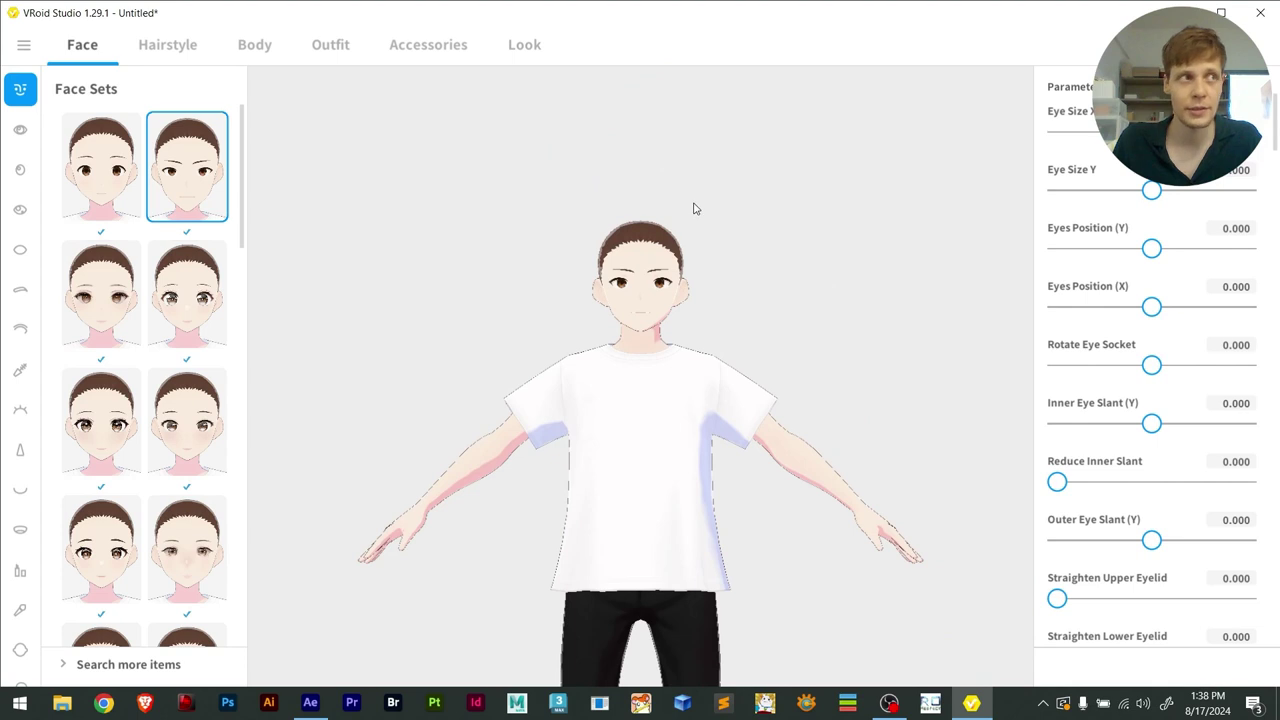
{"action": "scroll", "coordinate": [698, 224], "scroll_direction": "down", "scroll_amount": 2}
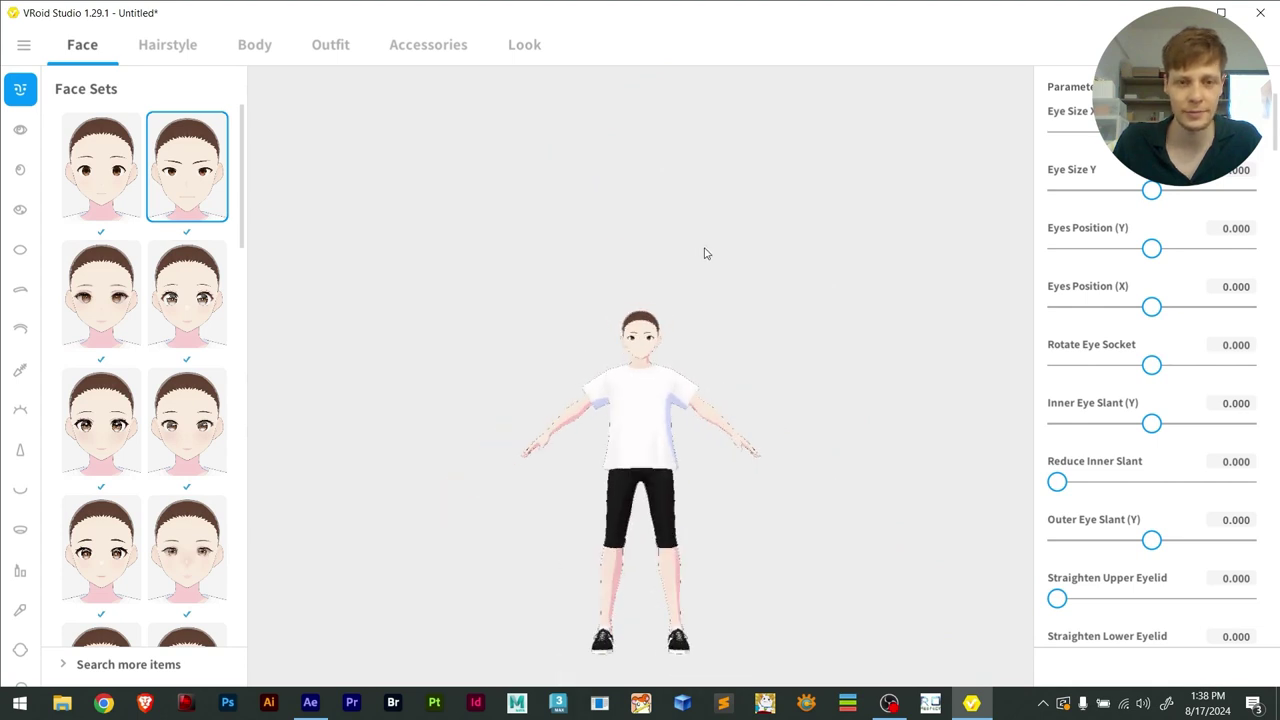
{"action": "scroll", "coordinate": [689, 291], "scroll_direction": "up", "scroll_amount": 2}
{"action": "scroll", "coordinate": [695, 295], "scroll_direction": "up", "scroll_amount": 3}
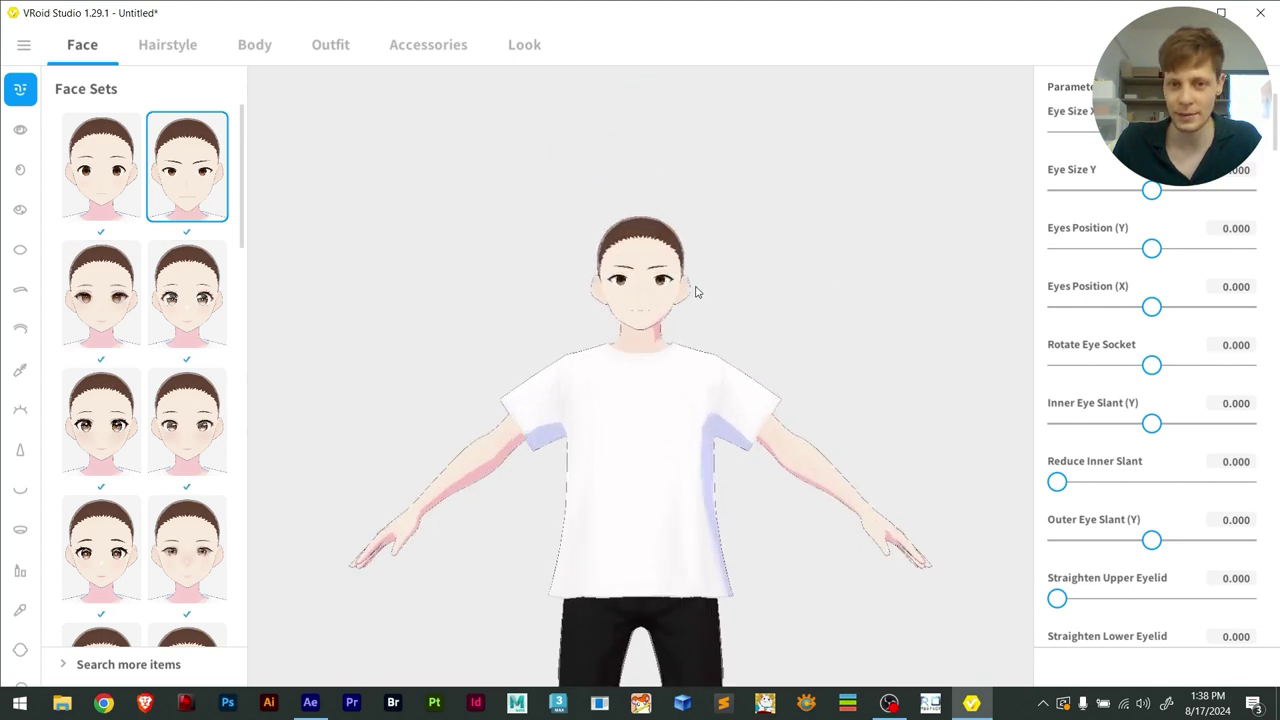
{"action": "scroll", "coordinate": [699, 289], "scroll_direction": "down", "scroll_amount": 3}
{"action": "scroll", "coordinate": [699, 287], "scroll_direction": "up", "scroll_amount": 4}
{"action": "scroll", "coordinate": [698, 287], "scroll_direction": "up", "scroll_amount": 1}
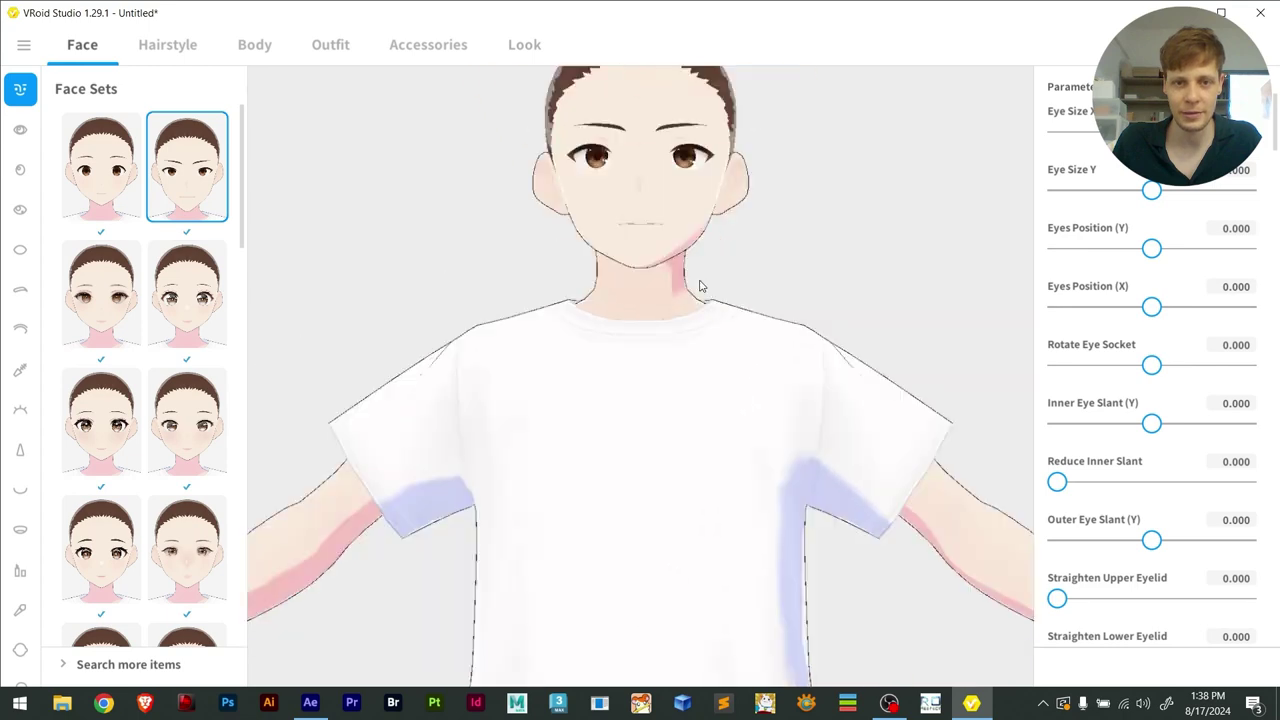
{"action": "scroll", "coordinate": [700, 277], "scroll_direction": "down", "scroll_amount": 3}
{"action": "scroll", "coordinate": [700, 274], "scroll_direction": "up", "scroll_amount": 4}
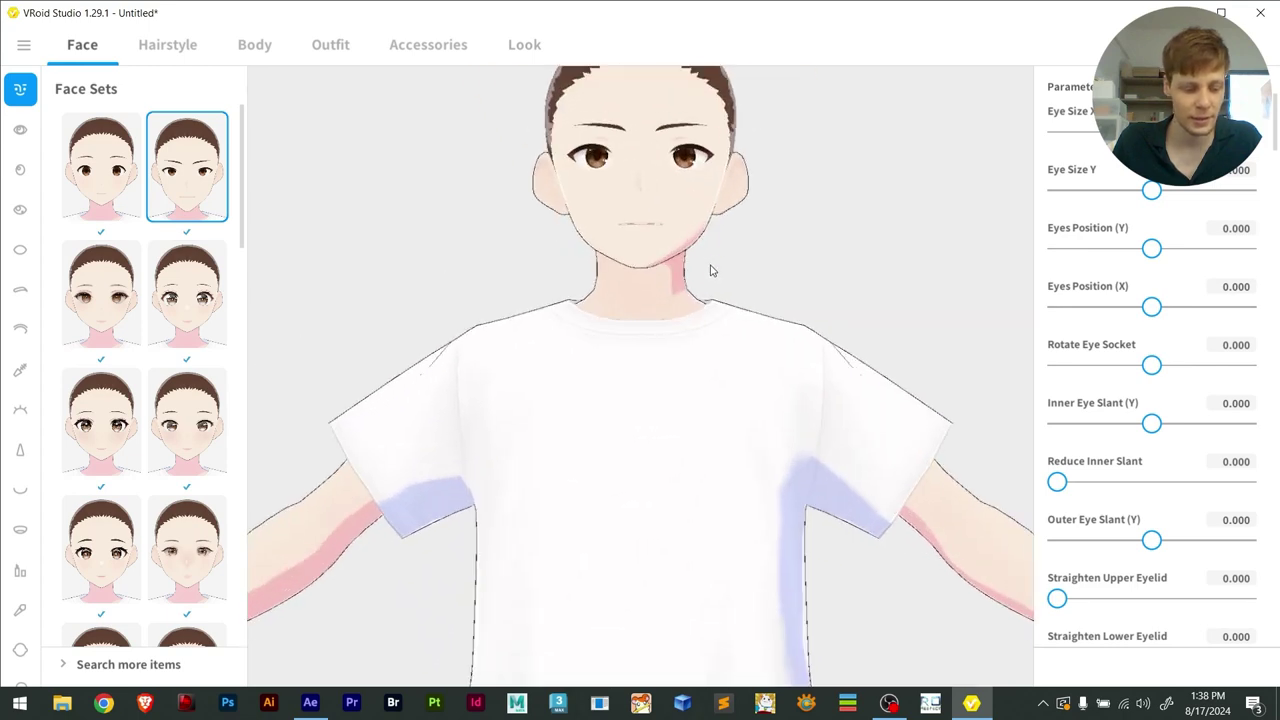
{"action": "scroll", "coordinate": [763, 252], "scroll_direction": "down", "scroll_amount": 3}
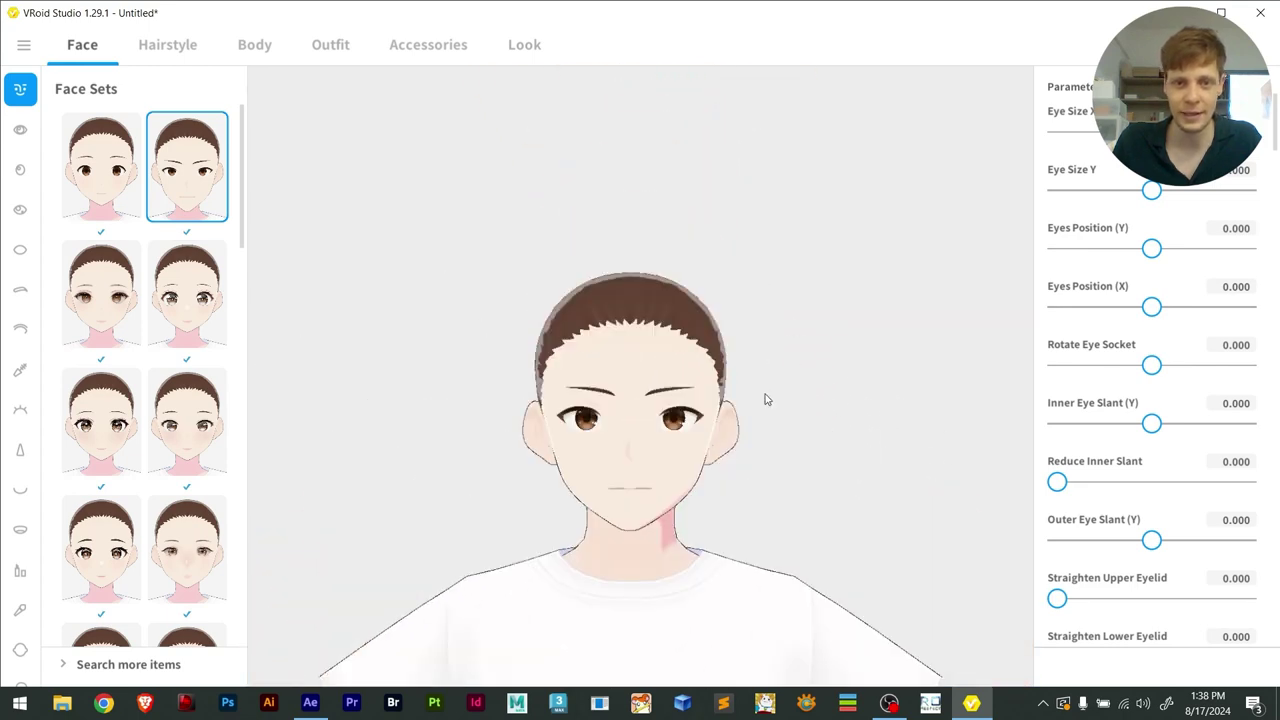
{"action": "scroll", "coordinate": [755, 250], "scroll_direction": "up", "scroll_amount": 3}
{"action": "scroll", "coordinate": [751, 249], "scroll_direction": "down", "scroll_amount": 3}
{"action": "scroll", "coordinate": [750, 250], "scroll_direction": "up", "scroll_amount": 4}
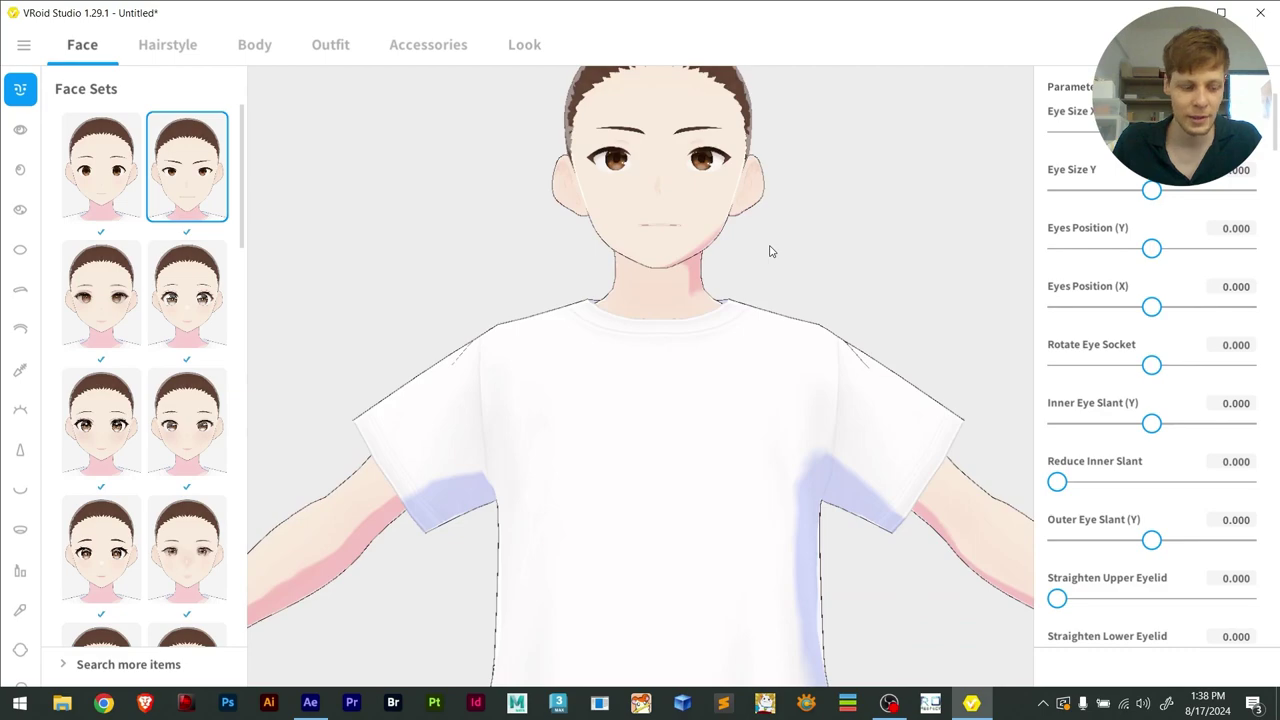
{"action": "left_click_drag", "start_coordinate": [783, 269], "coordinate": [734, 260]}
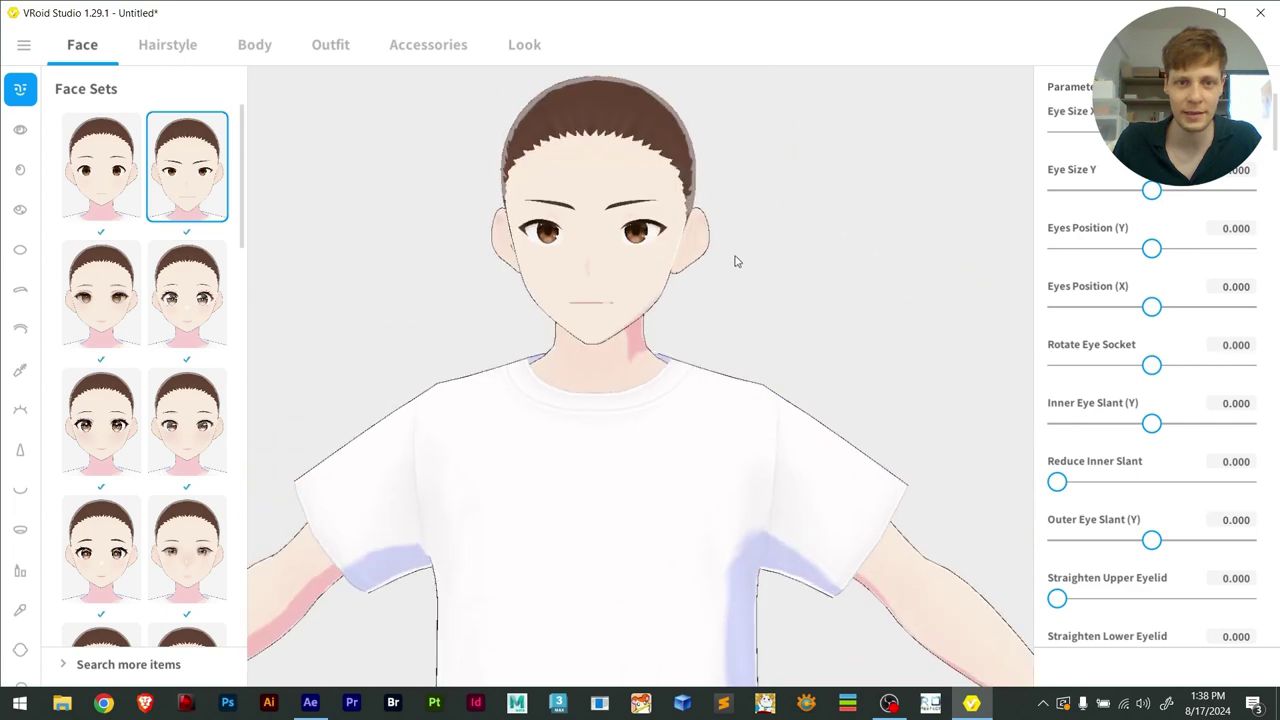
{"action": "scroll", "coordinate": [737, 283], "scroll_direction": "up", "scroll_amount": 5}
{"action": "left_click_drag", "start_coordinate": [710, 337], "coordinate": [829, 326]}
{"action": "scroll", "coordinate": [829, 324], "scroll_direction": "down", "scroll_amount": 3}
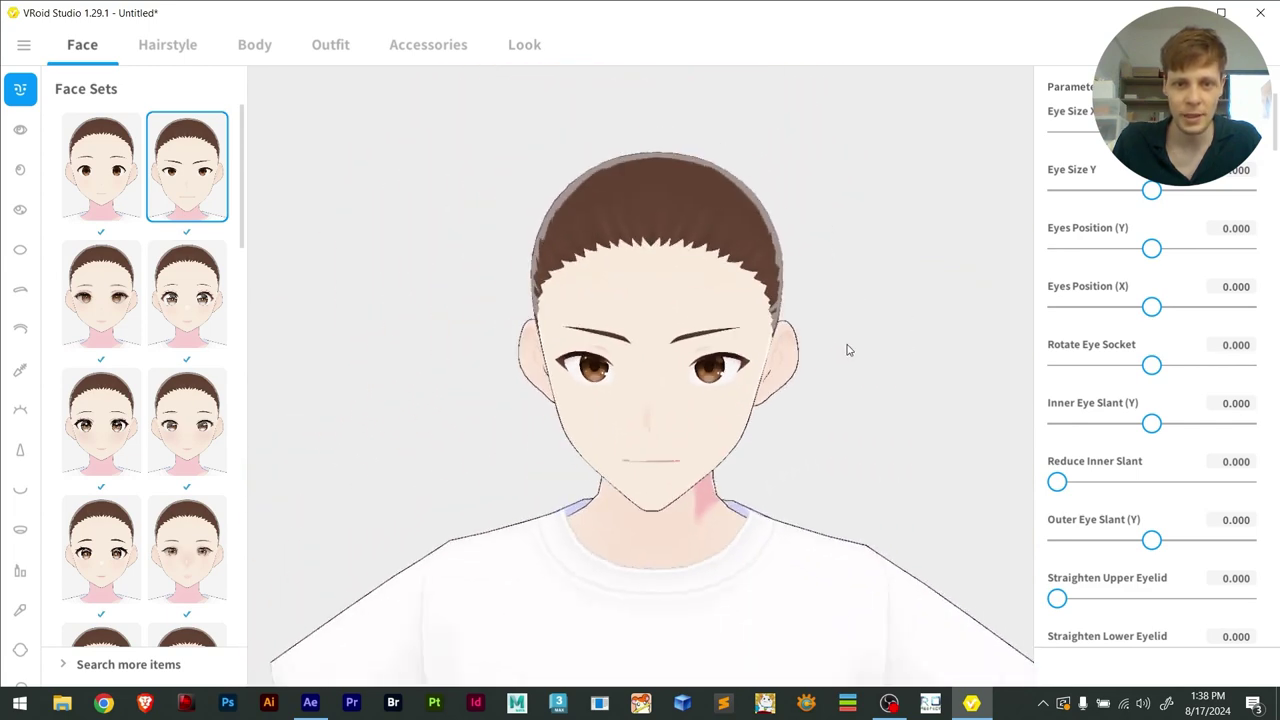
{"action": "left_click_drag", "start_coordinate": [864, 398], "coordinate": [896, 397]}
{"action": "scroll", "coordinate": [890, 401], "scroll_direction": "up", "scroll_amount": 2}
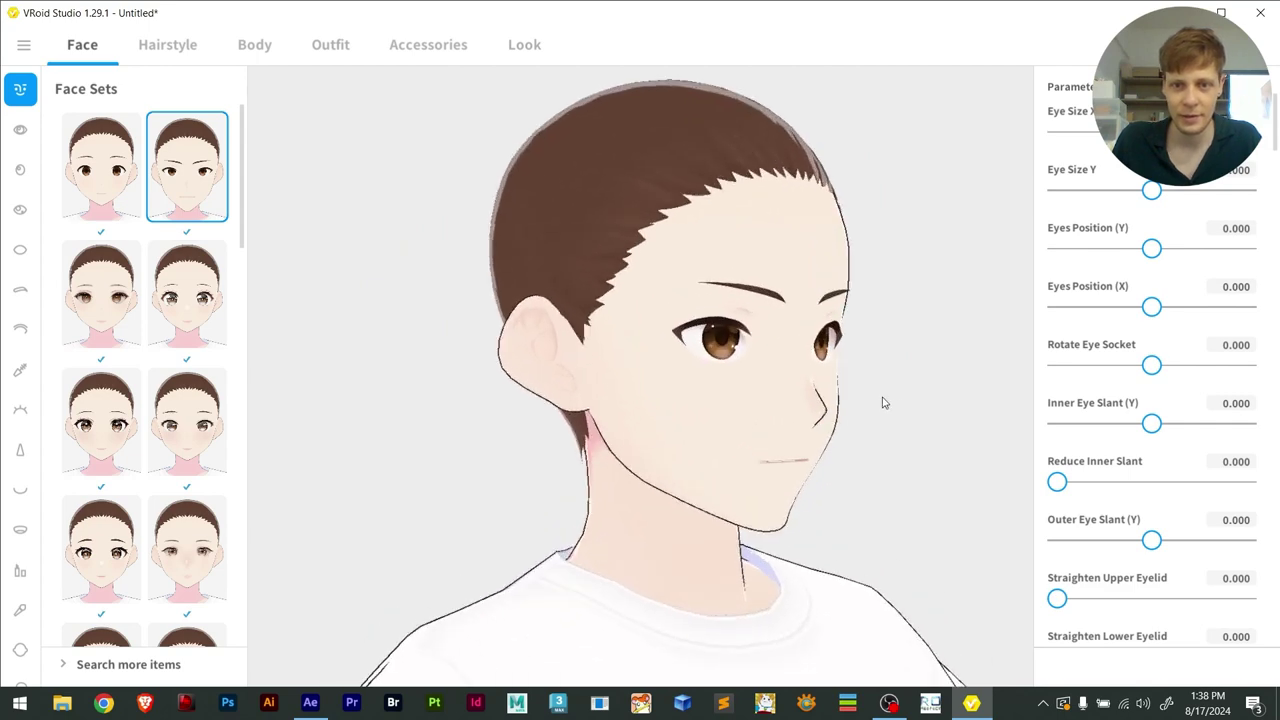
{"action": "mouse_move", "coordinate": [913, 418]}
{"action": "left_mouse_down"}
{"action": "mouse_move", "coordinate": [829, 420]}
{"action": "mouse_move", "coordinate": [851, 395]}
{"action": "mouse_move", "coordinate": [889, 426]}
{"action": "left_mouse_up"}
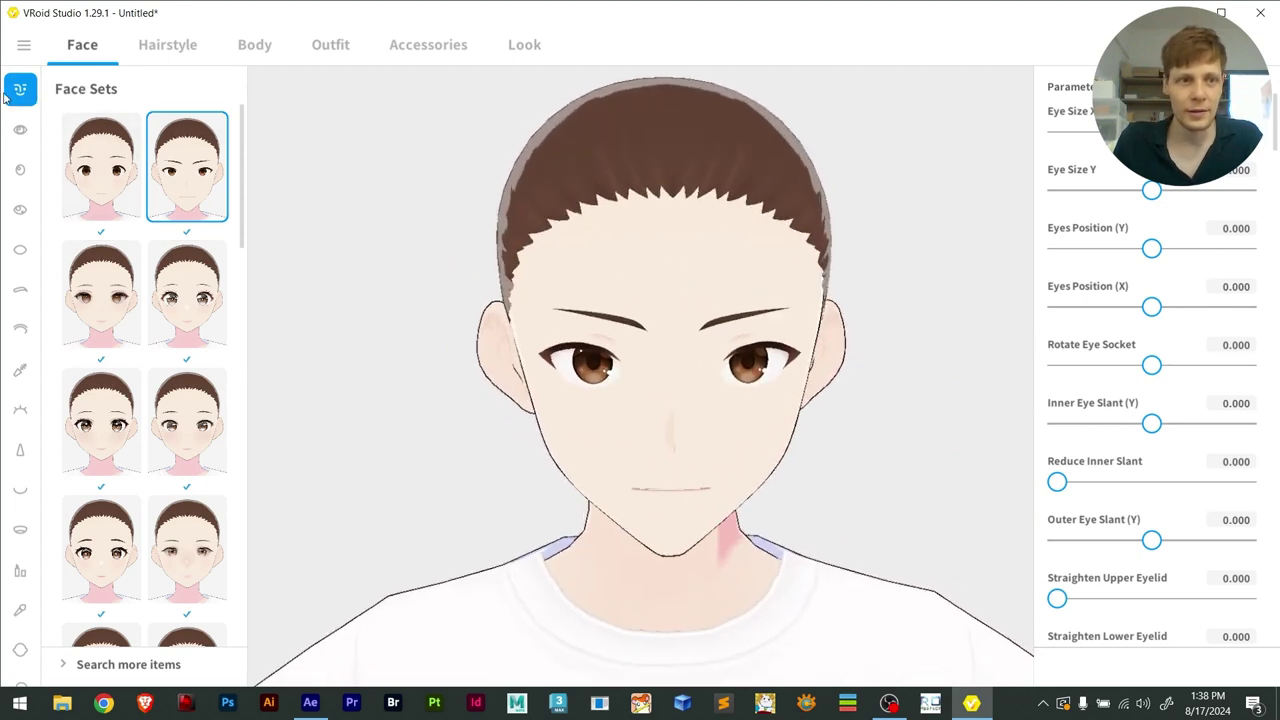
{"action": "scroll", "coordinate": [185, 210], "scroll_direction": "down", "scroll_amount": 1}
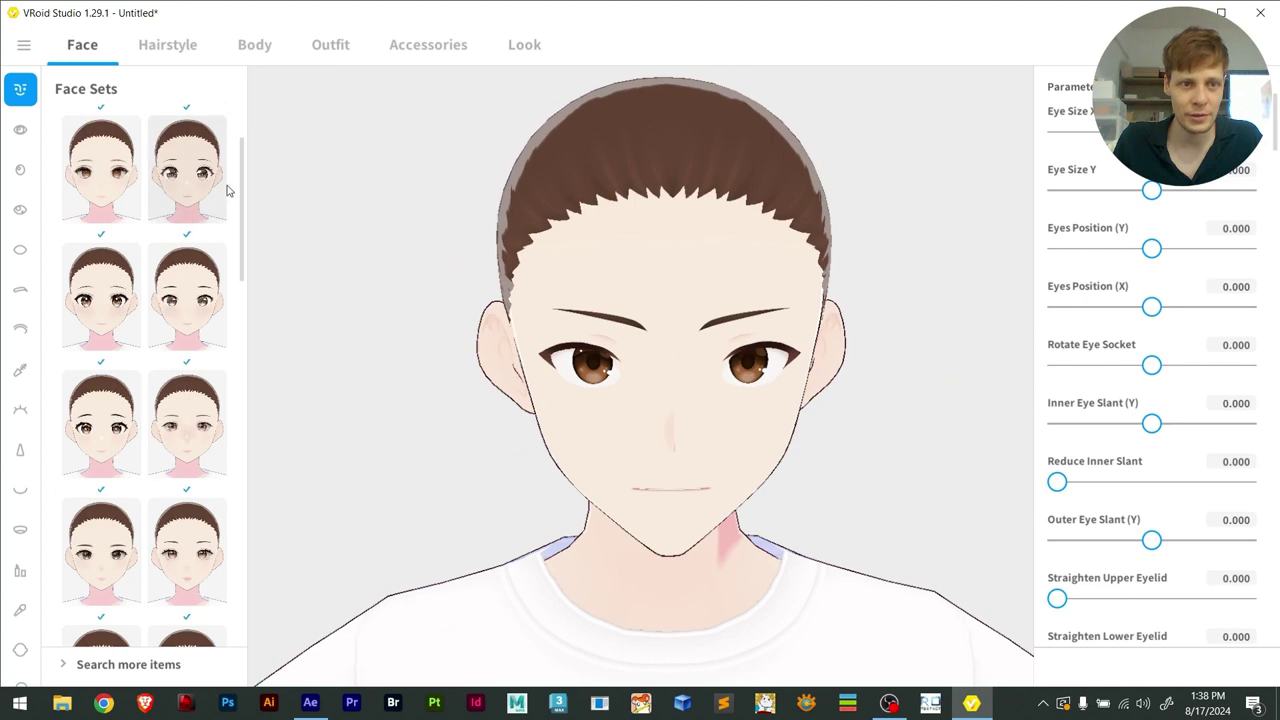
{"action": "left_click", "coordinate": [181, 201]}
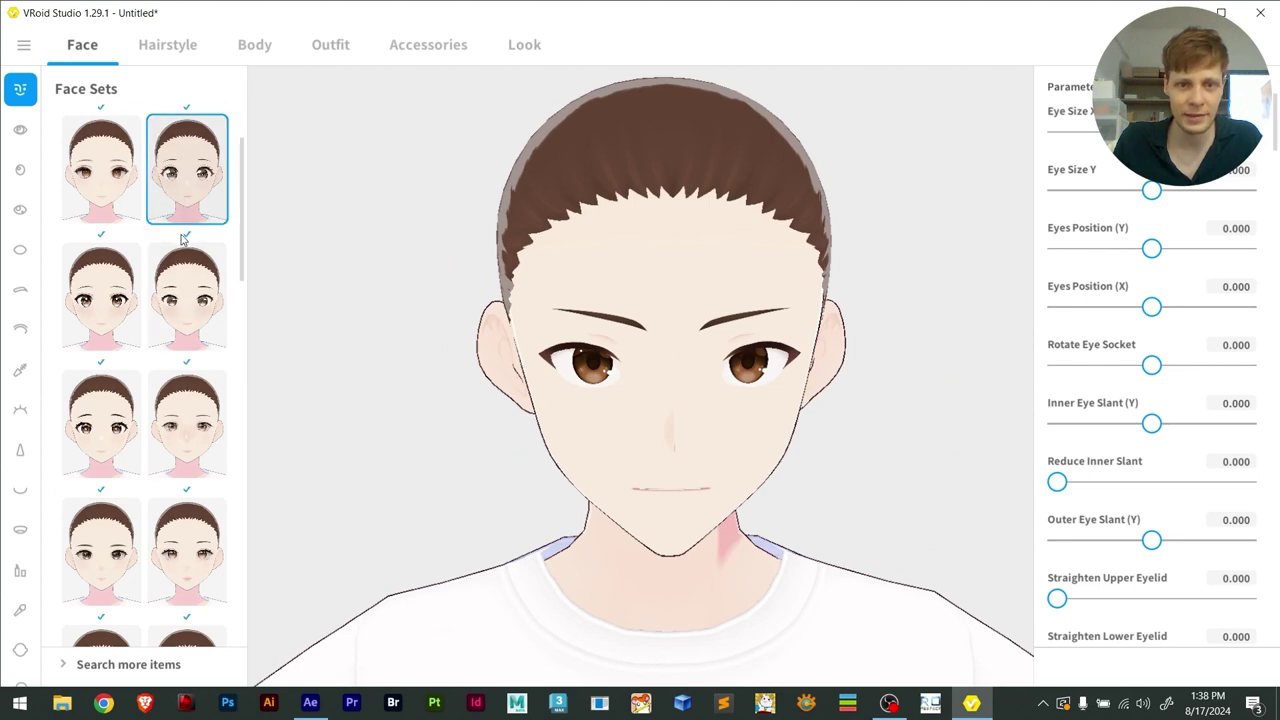
{"action": "scroll", "coordinate": [198, 290], "scroll_direction": "down", "scroll_amount": 1}
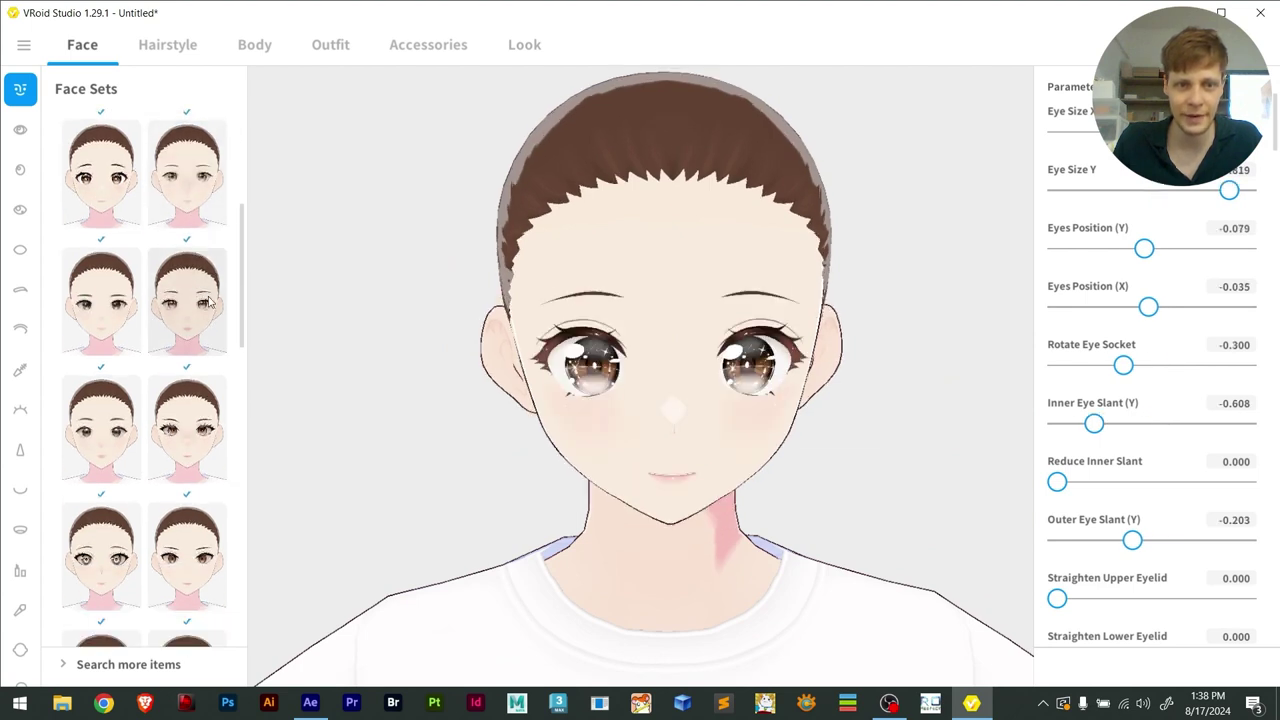
{"action": "scroll", "coordinate": [181, 316], "scroll_direction": "up", "scroll_amount": 1}
{"action": "left_click", "coordinate": [188, 375]}
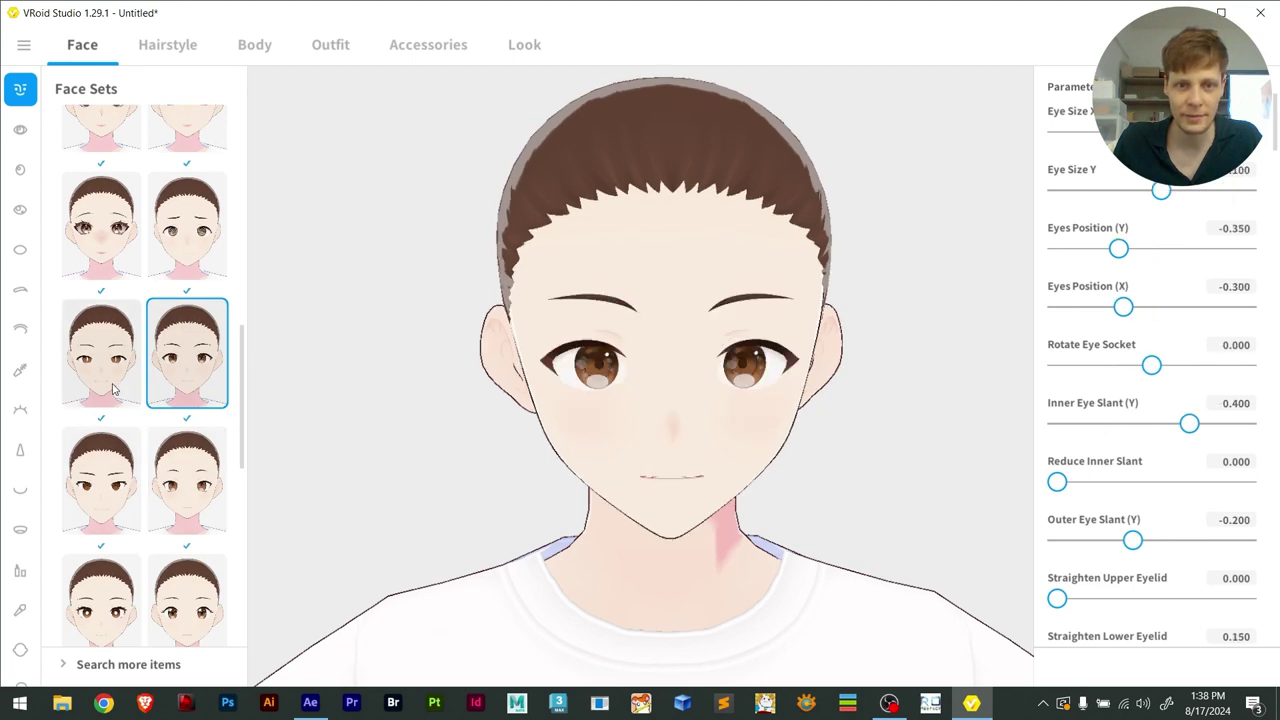
{"action": "scroll", "coordinate": [112, 385], "scroll_direction": "down", "scroll_amount": 5}
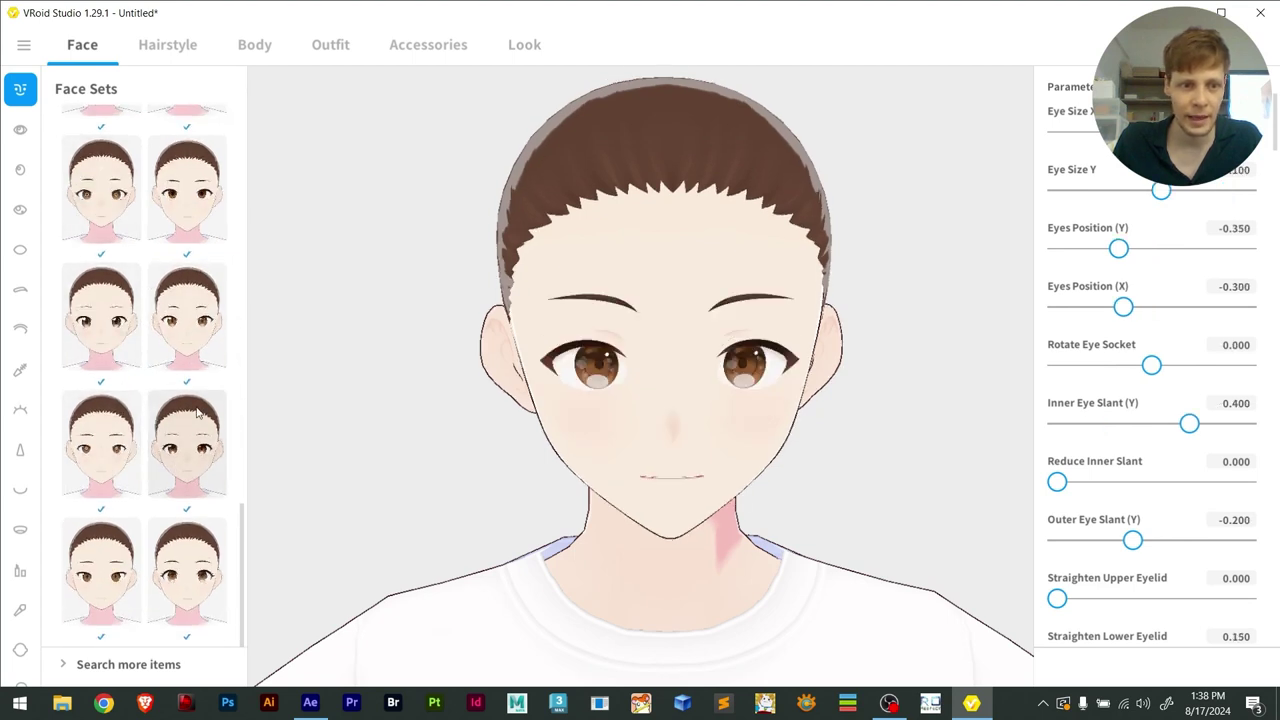
{"action": "left_click", "coordinate": [190, 302]}
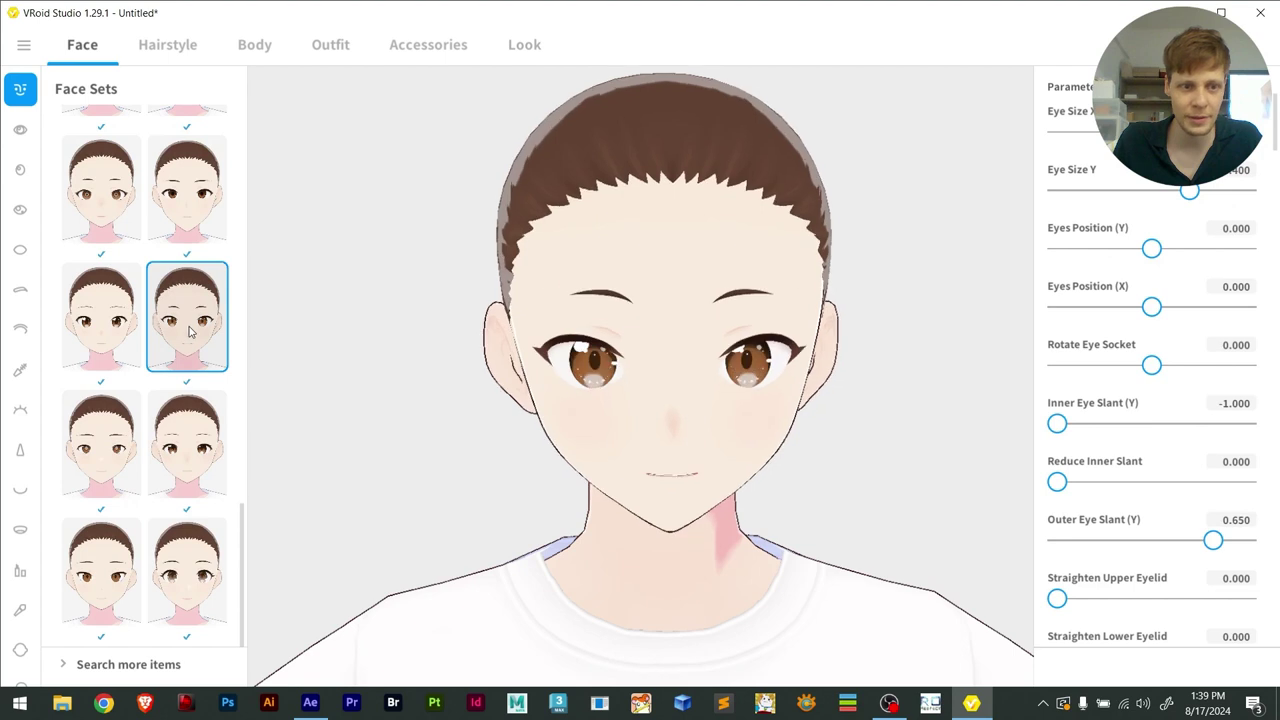
{"action": "scroll", "coordinate": [171, 300], "scroll_direction": "up", "scroll_amount": 10}
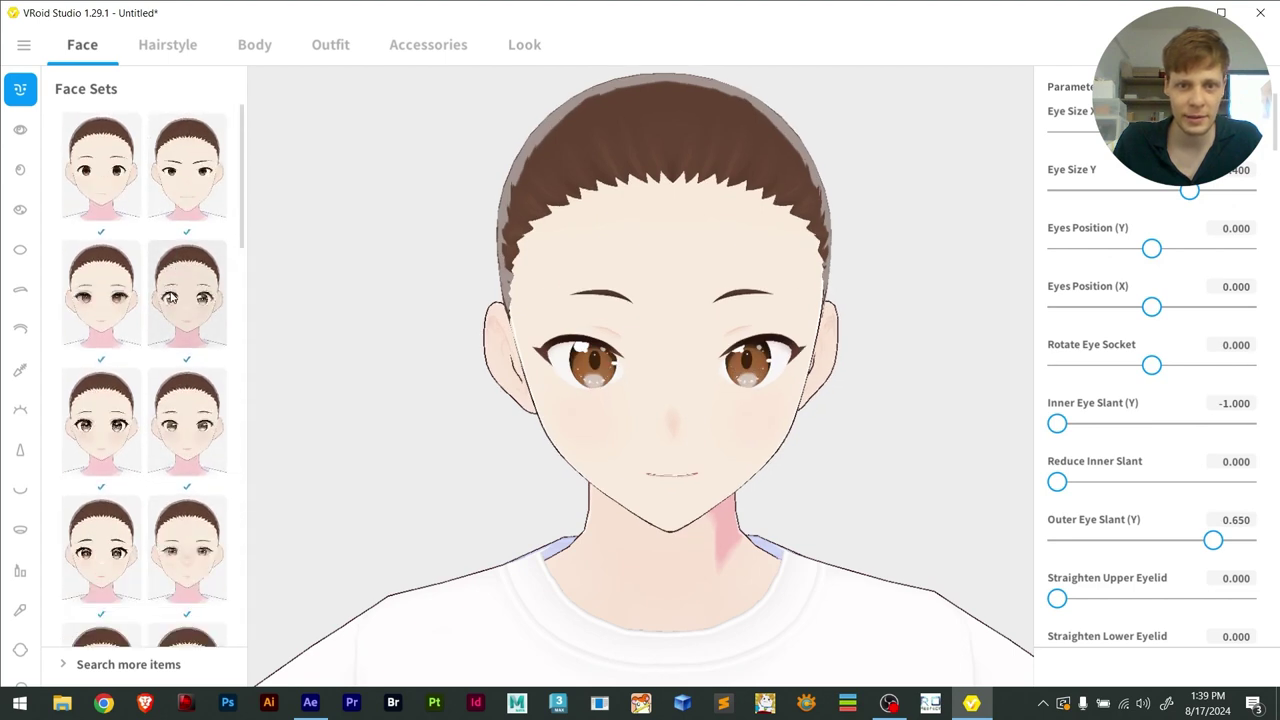
{"action": "left_click", "coordinate": [181, 200]}
{"action": "scroll", "coordinate": [184, 260], "scroll_direction": "down", "scroll_amount": 2}
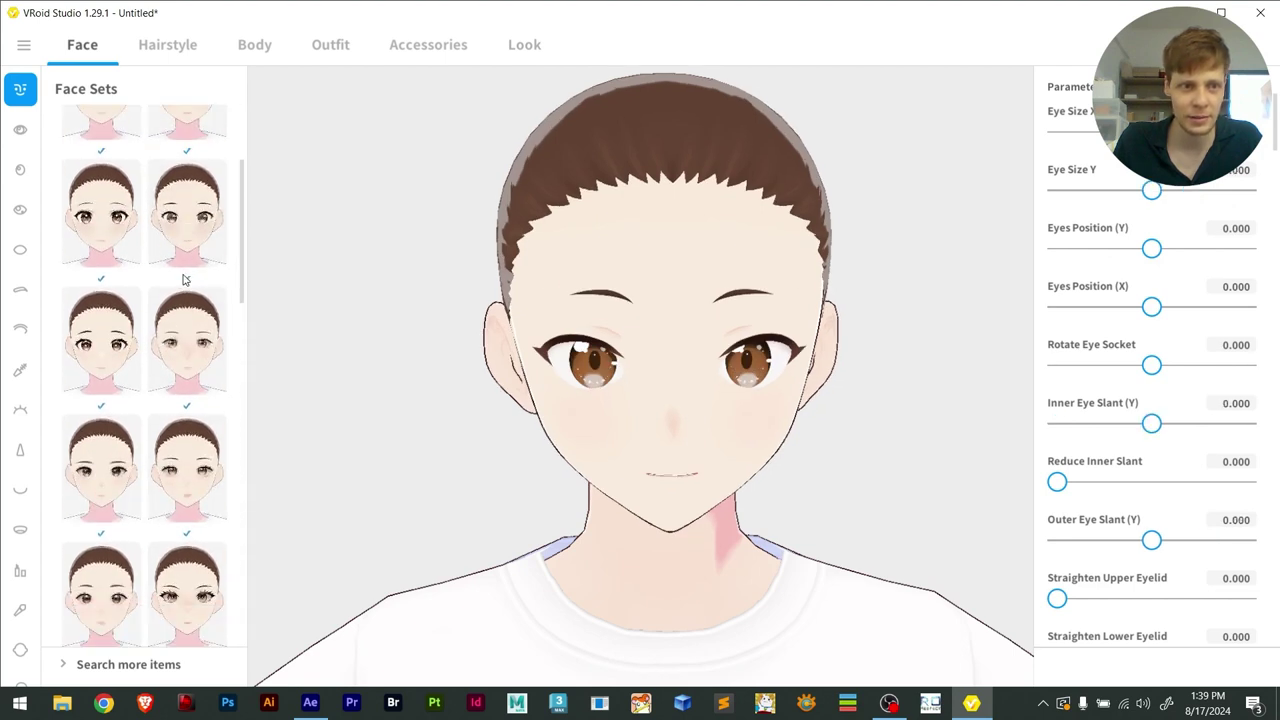
{"action": "left_click", "coordinate": [200, 345]}
{"action": "scroll", "coordinate": [200, 350], "scroll_direction": "down", "scroll_amount": 2}
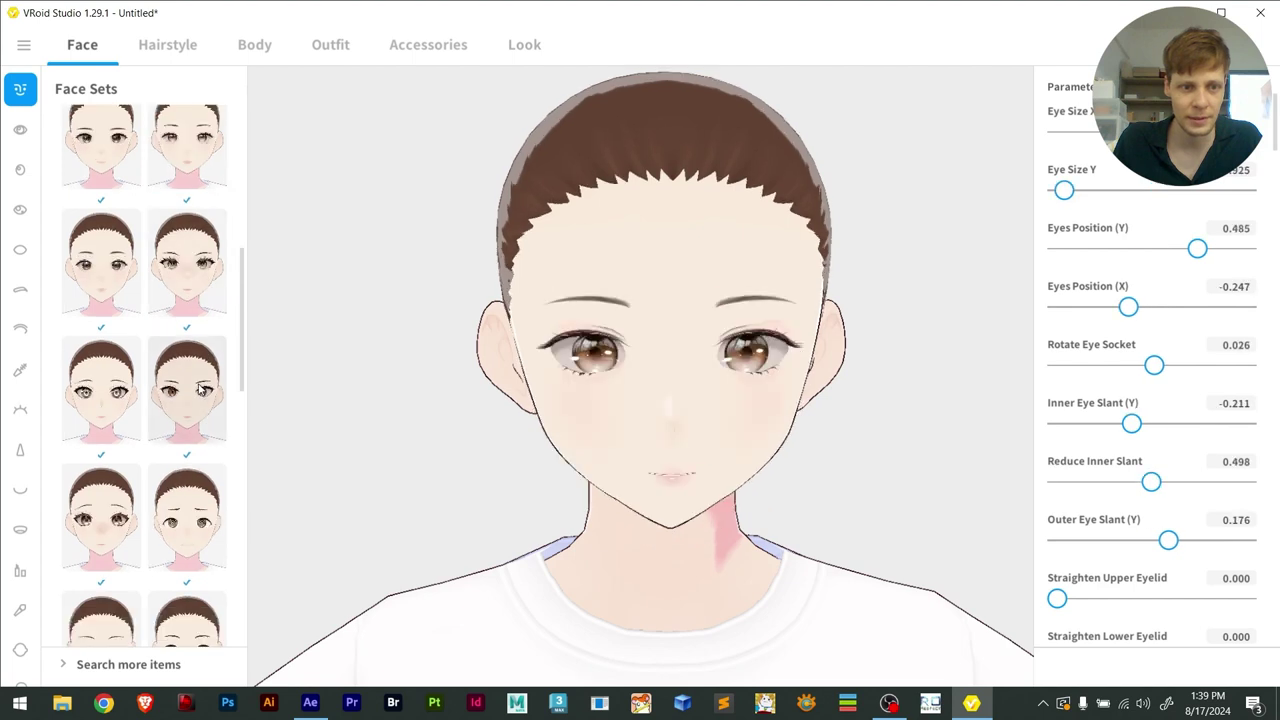
{"action": "scroll", "coordinate": [200, 388], "scroll_direction": "down", "scroll_amount": 2}
{"action": "left_click", "coordinate": [186, 418]}
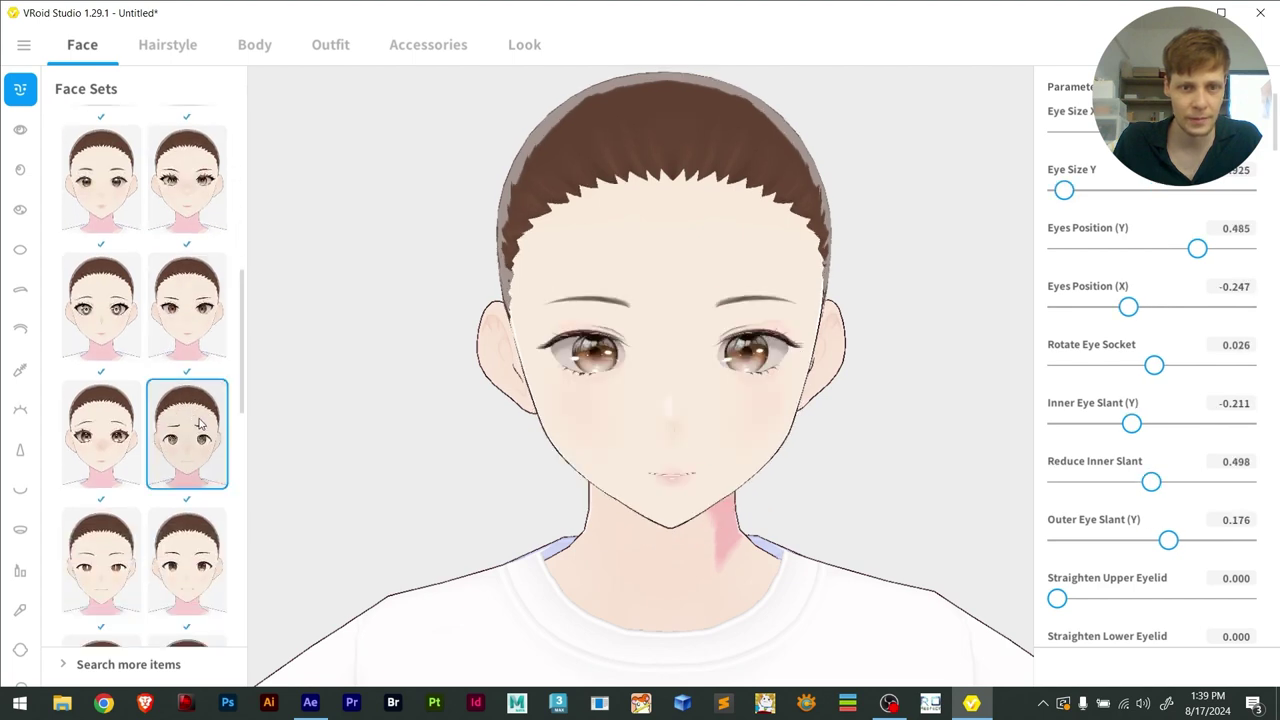
{"action": "scroll", "coordinate": [200, 424], "scroll_direction": "down", "scroll_amount": 3}
{"action": "left_click", "coordinate": [191, 402]}
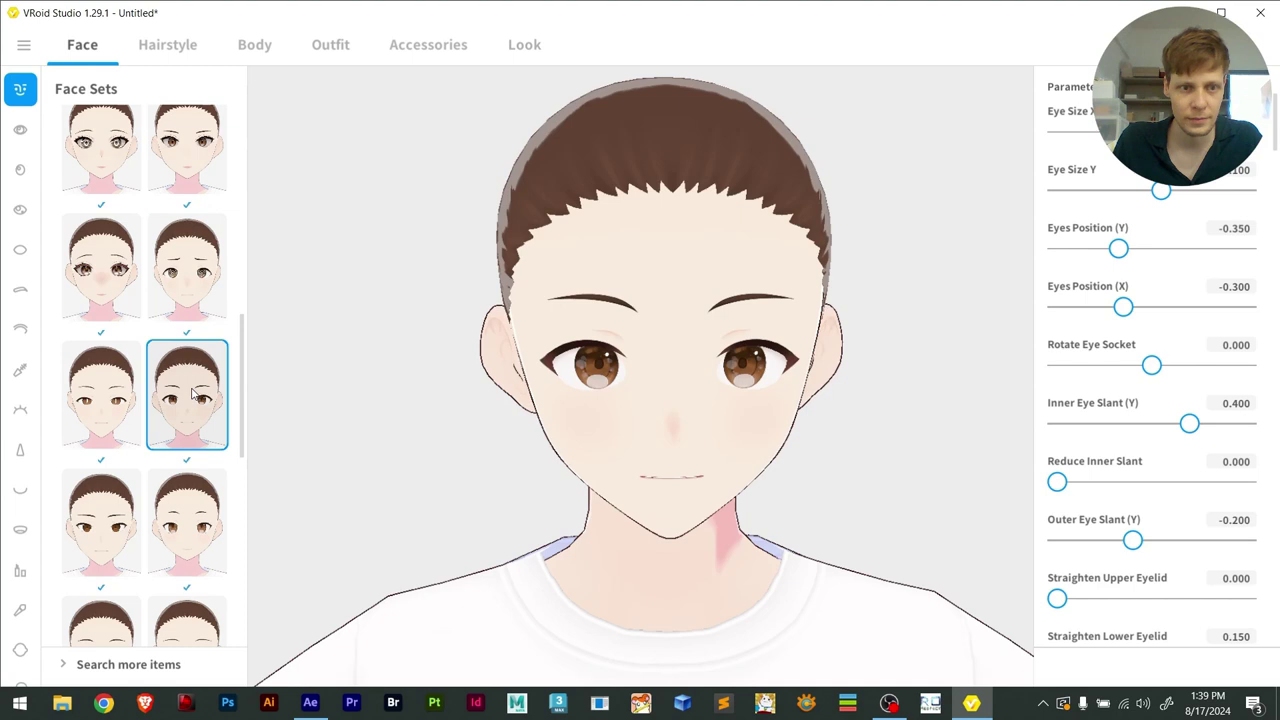
{"action": "scroll", "coordinate": [193, 394], "scroll_direction": "down", "scroll_amount": 4}
{"action": "left_click", "coordinate": [194, 350]}
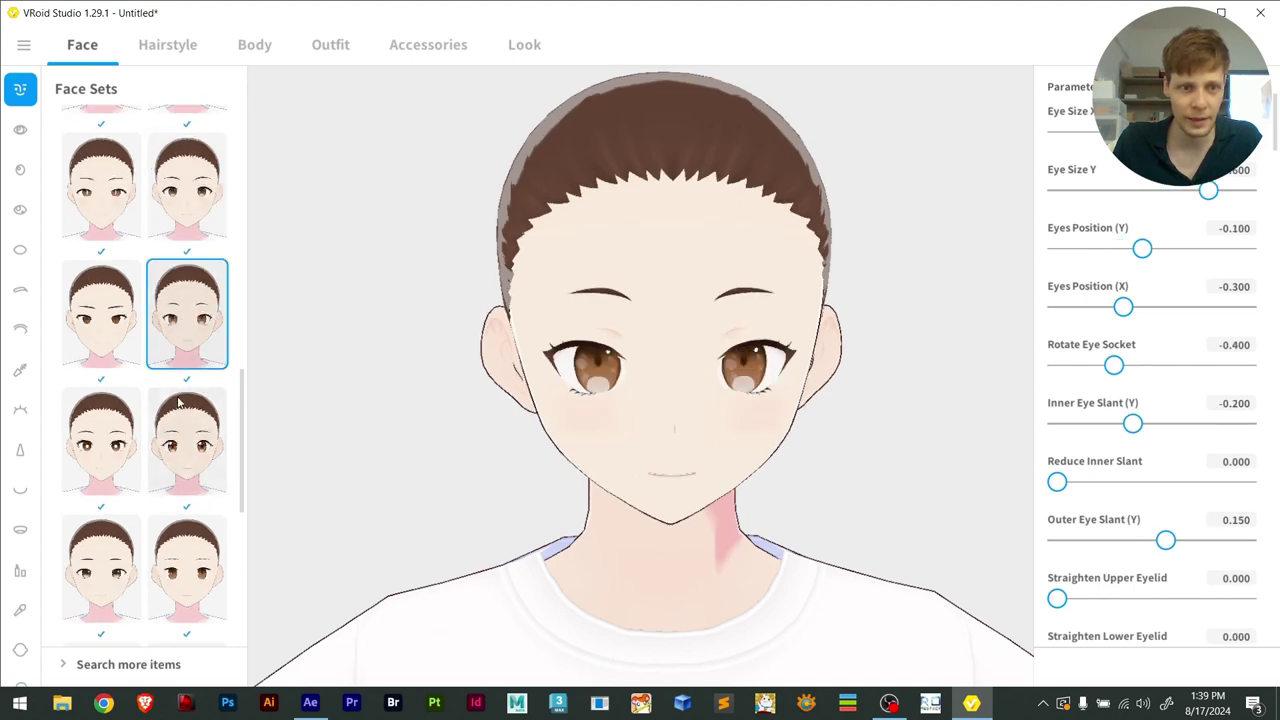
{"action": "scroll", "coordinate": [180, 402], "scroll_direction": "up", "scroll_amount": 15}
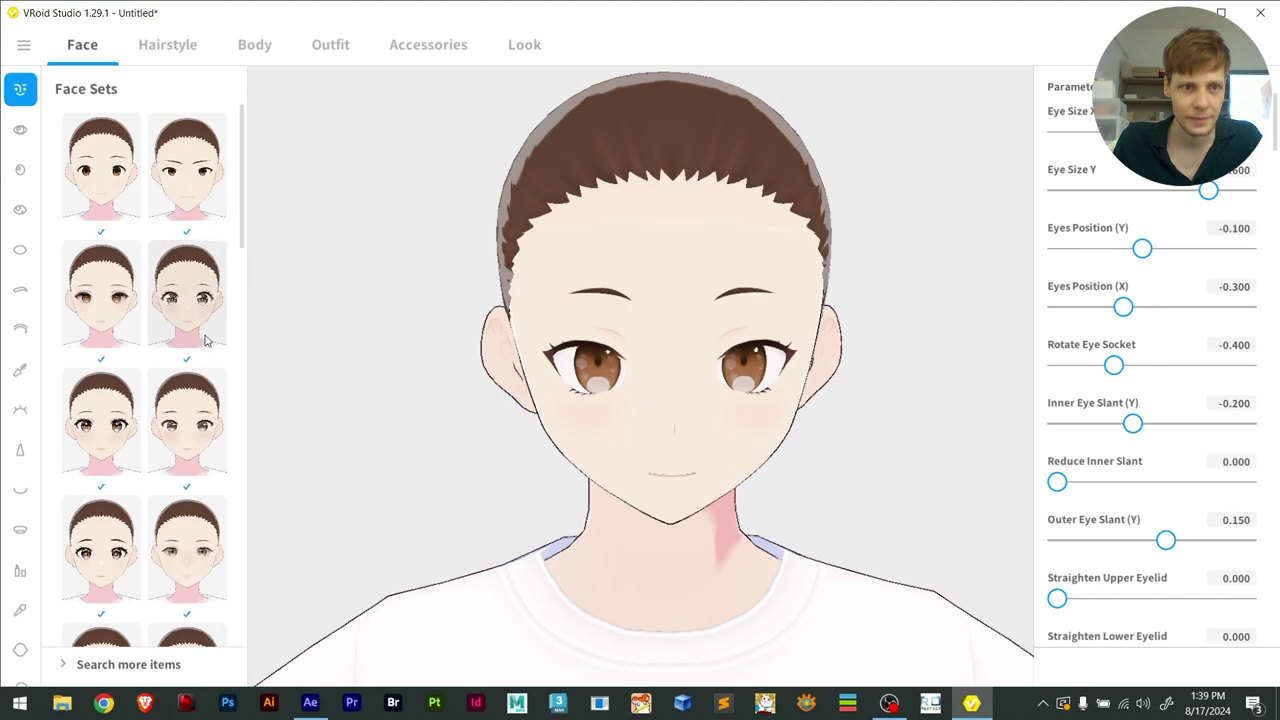
{"action": "left_click", "coordinate": [178, 190]}
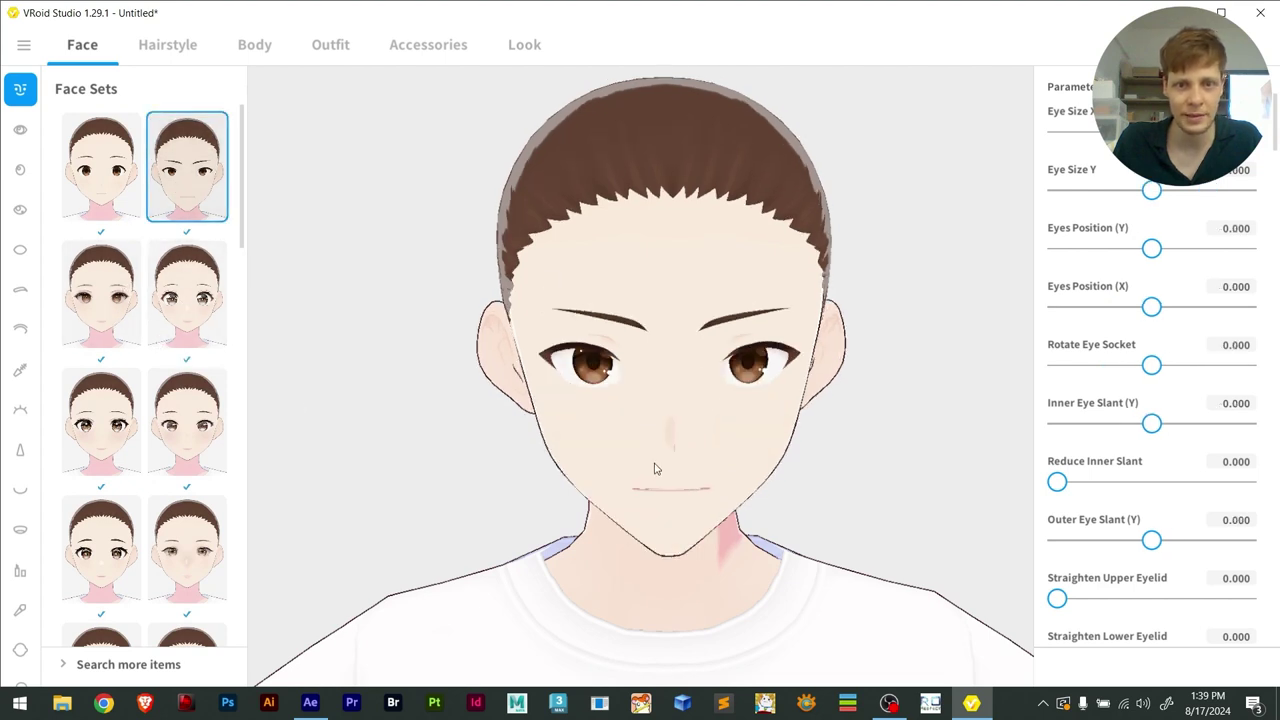
Raise the Eye Size Y slider toward its maximum and review the remaining face parameters
{"action": "scroll", "coordinate": [575, 387], "scroll_direction": "down", "scroll_amount": 3}
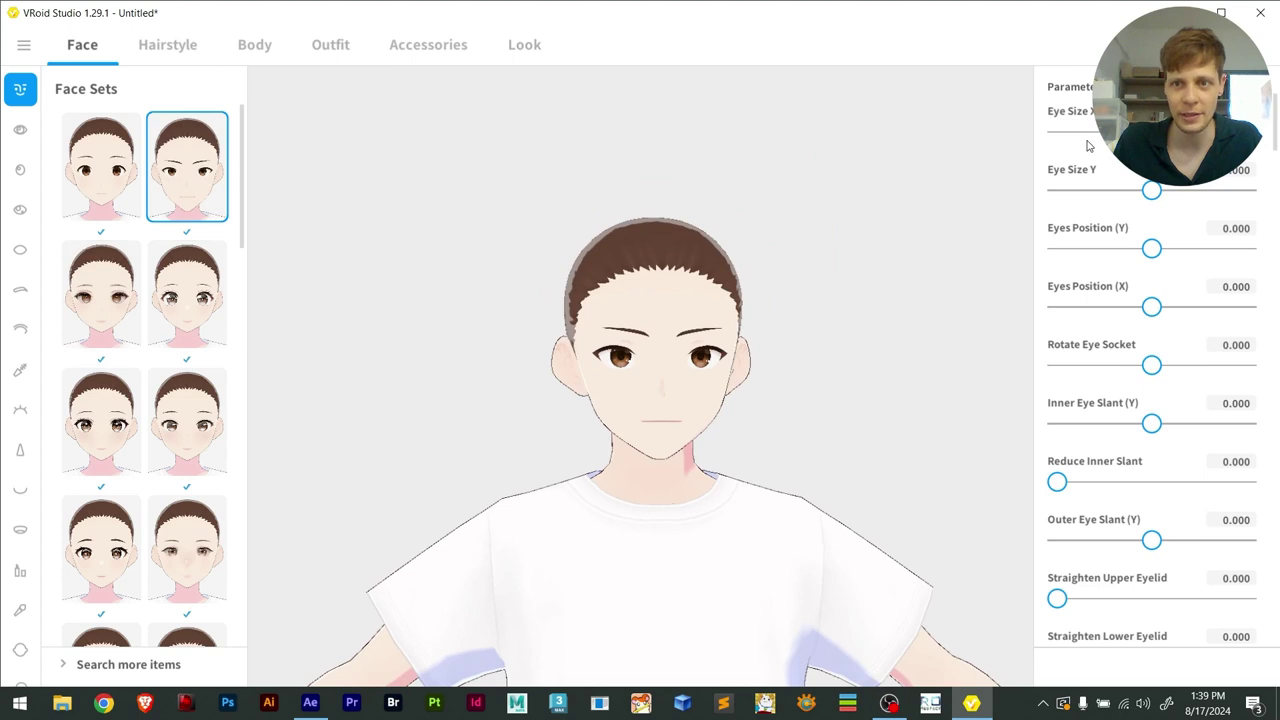
{"action": "scroll", "coordinate": [779, 293], "scroll_direction": "up", "scroll_amount": 5}
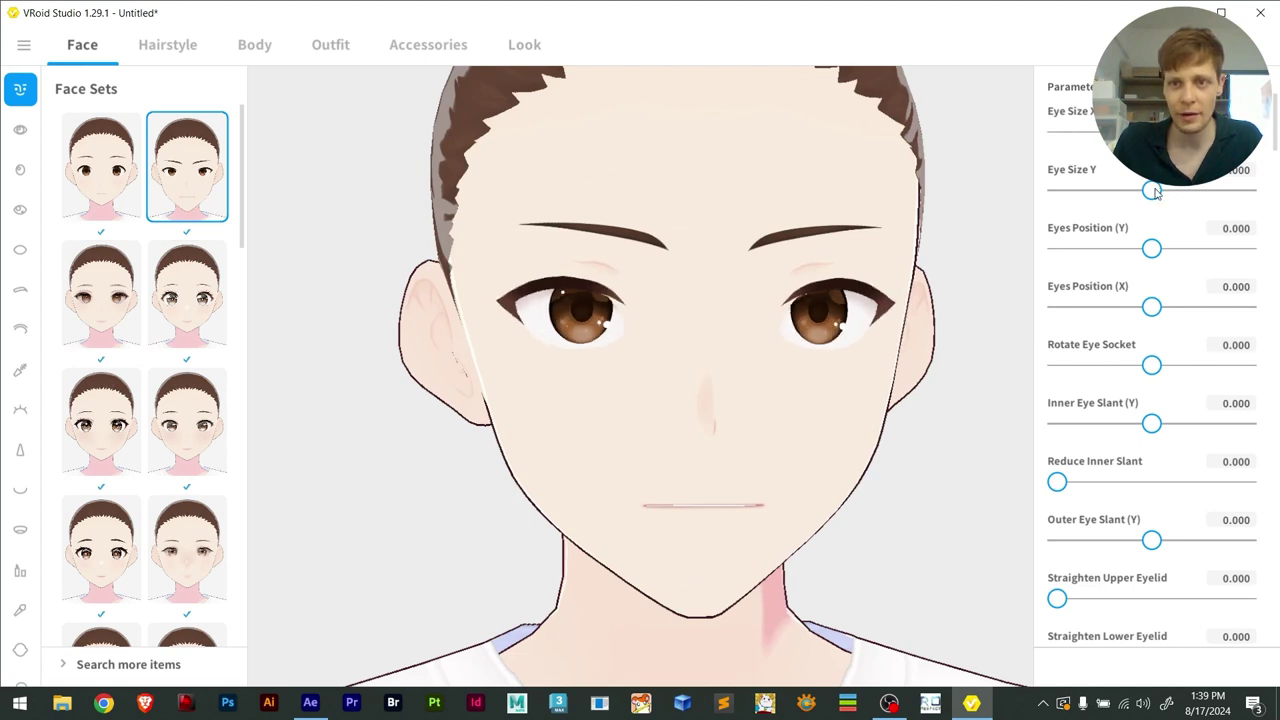
{"action": "left_click_drag", "start_coordinate": [1155, 192], "coordinate": [1229, 191]}
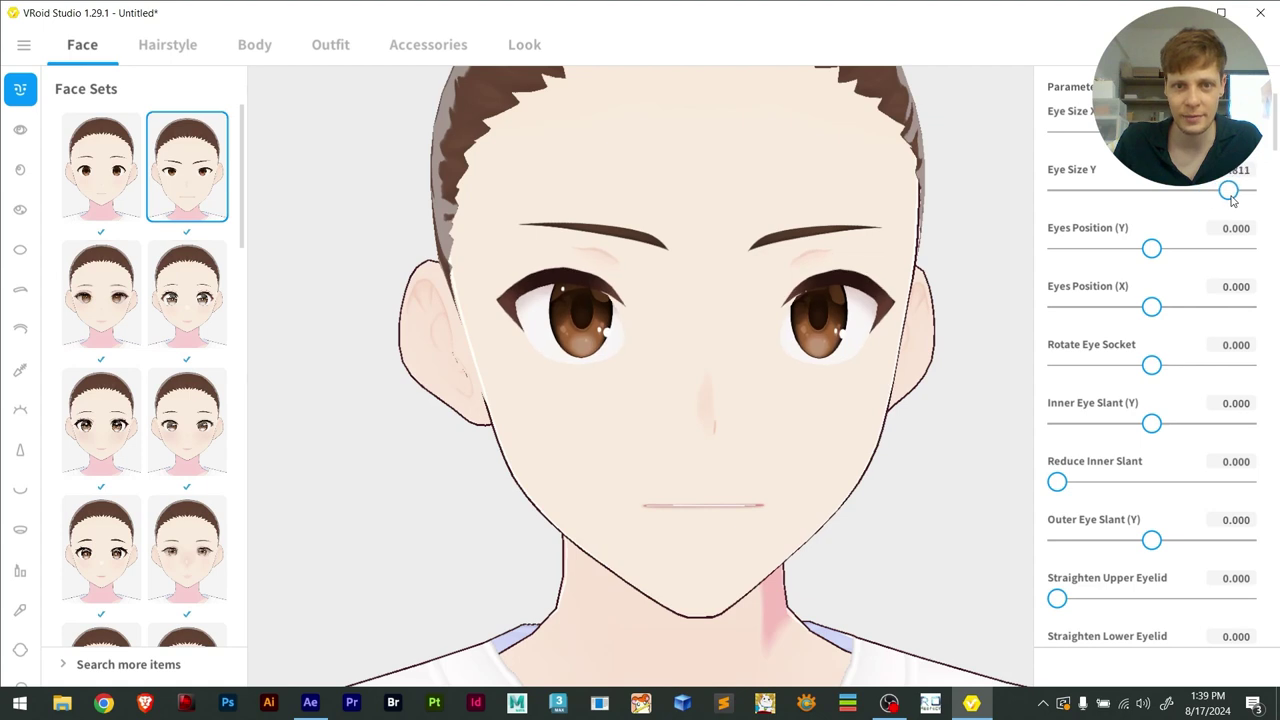
{"action": "scroll", "coordinate": [1135, 368], "scroll_direction": "down", "scroll_amount": 10}
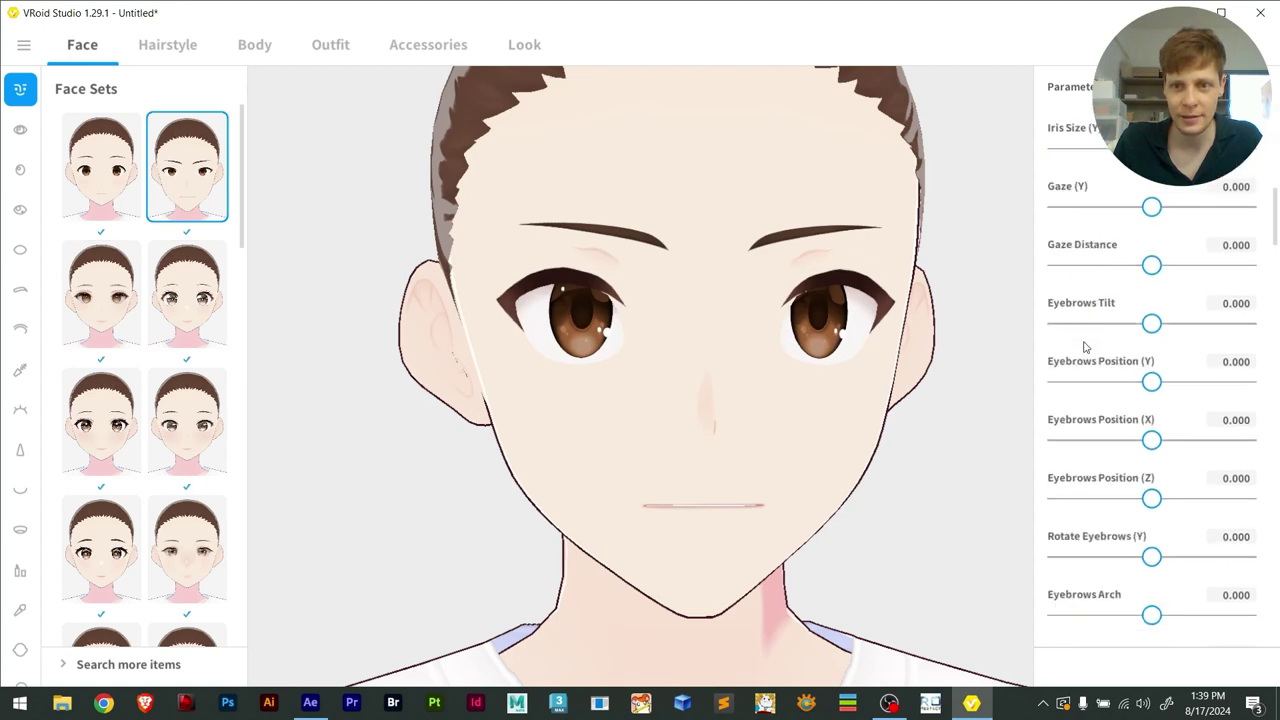
{"action": "scroll", "coordinate": [1075, 500], "scroll_direction": "down", "scroll_amount": 6}
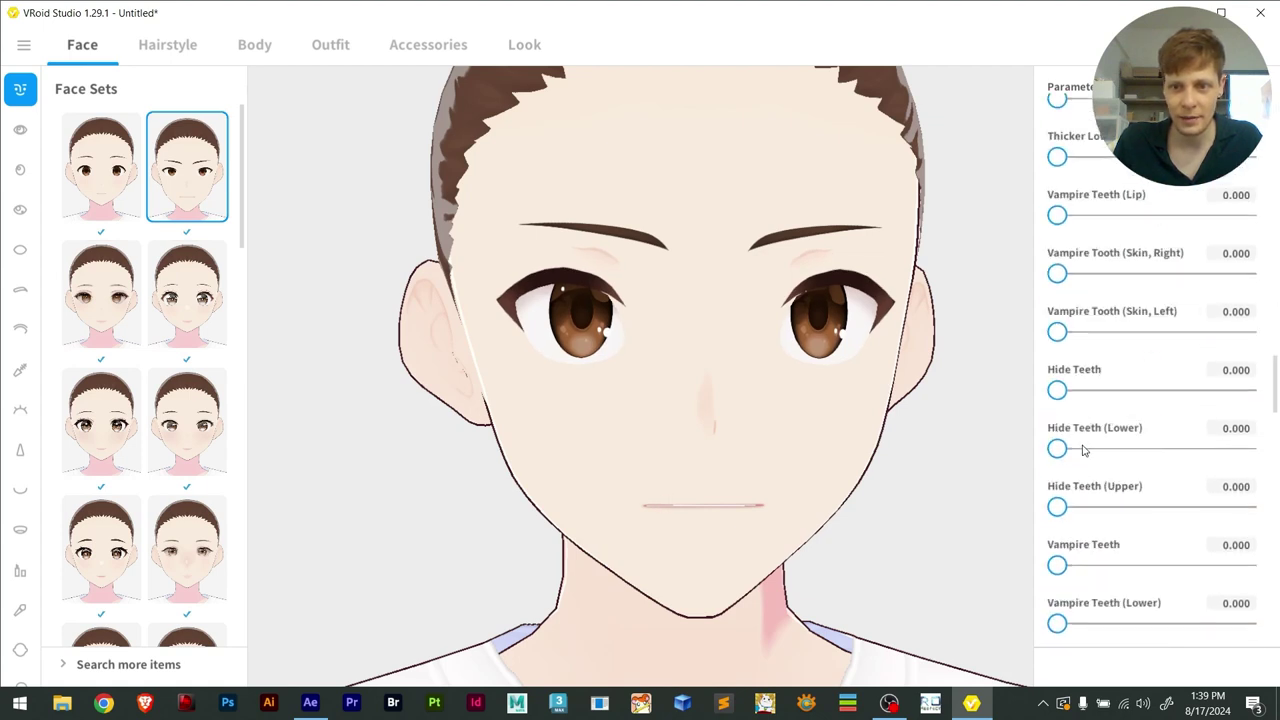
{"action": "scroll", "coordinate": [1065, 438], "scroll_direction": "up", "scroll_amount": 2}
{"action": "scroll", "coordinate": [1100, 448], "scroll_direction": "down", "scroll_amount": 6}
{"action": "scroll", "coordinate": [1137, 451], "scroll_direction": "down", "scroll_amount": 8}
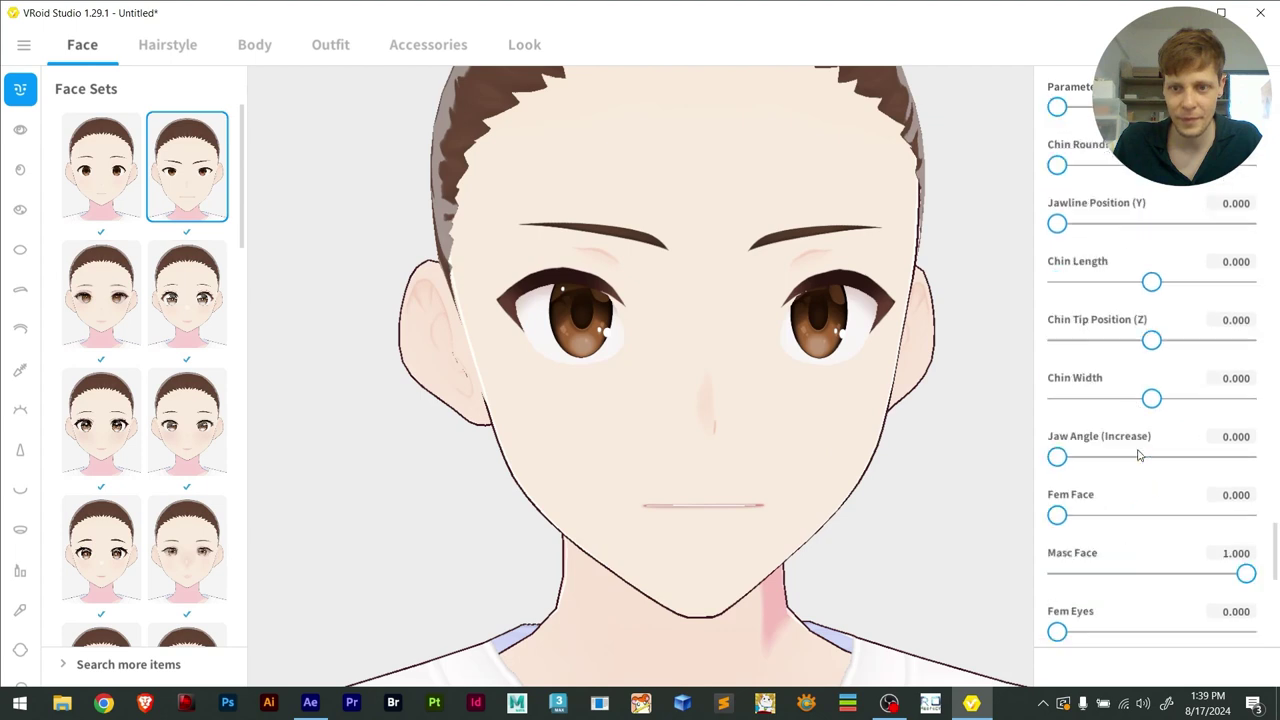
{"action": "scroll", "coordinate": [1137, 448], "scroll_direction": "up", "scroll_amount": 12}
{"action": "scroll", "coordinate": [1140, 440], "scroll_direction": "up", "scroll_amount": 6}
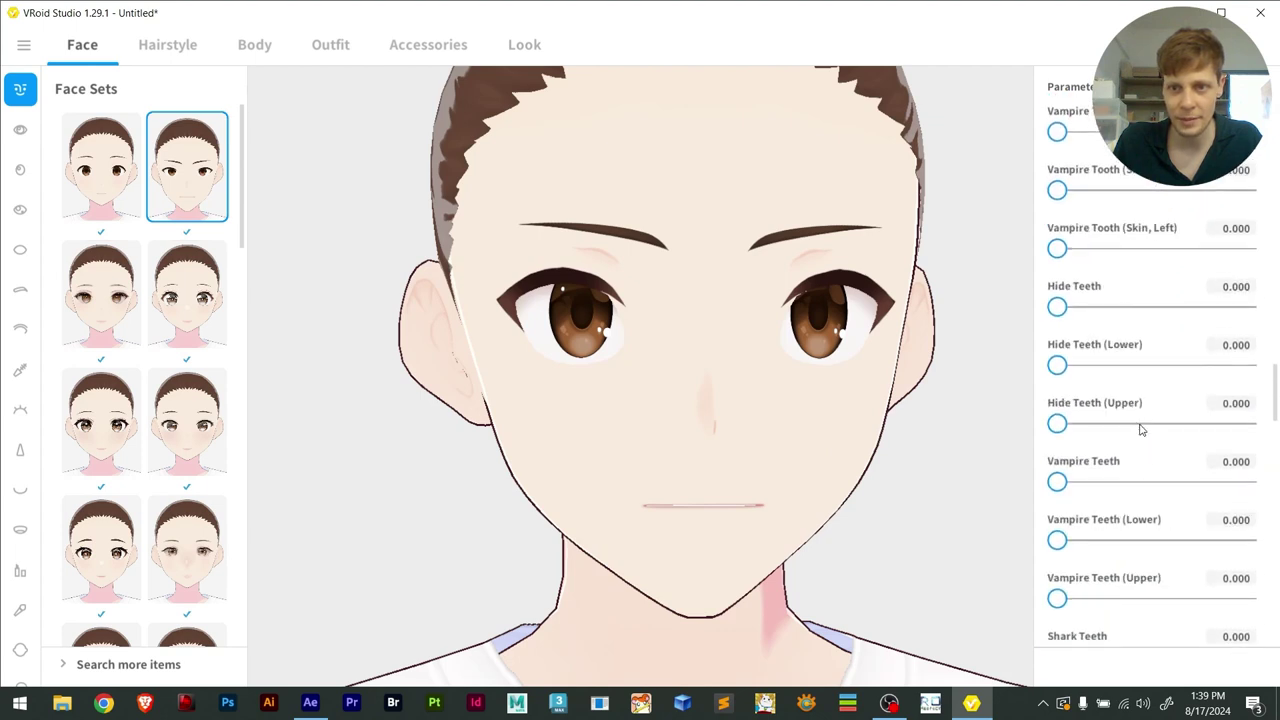
{"action": "scroll", "coordinate": [1105, 425], "scroll_direction": "down", "scroll_amount": 2}
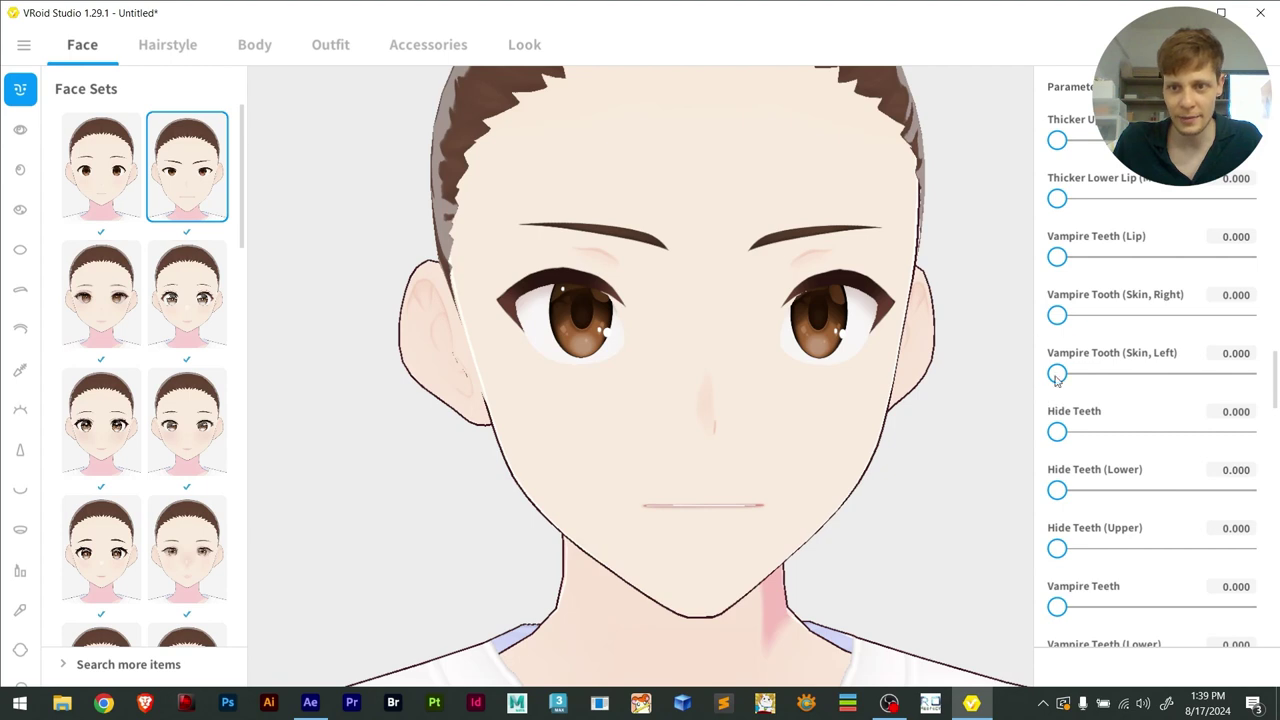
{"action": "scroll", "coordinate": [18, 565], "scroll_direction": "down", "scroll_amount": 1}
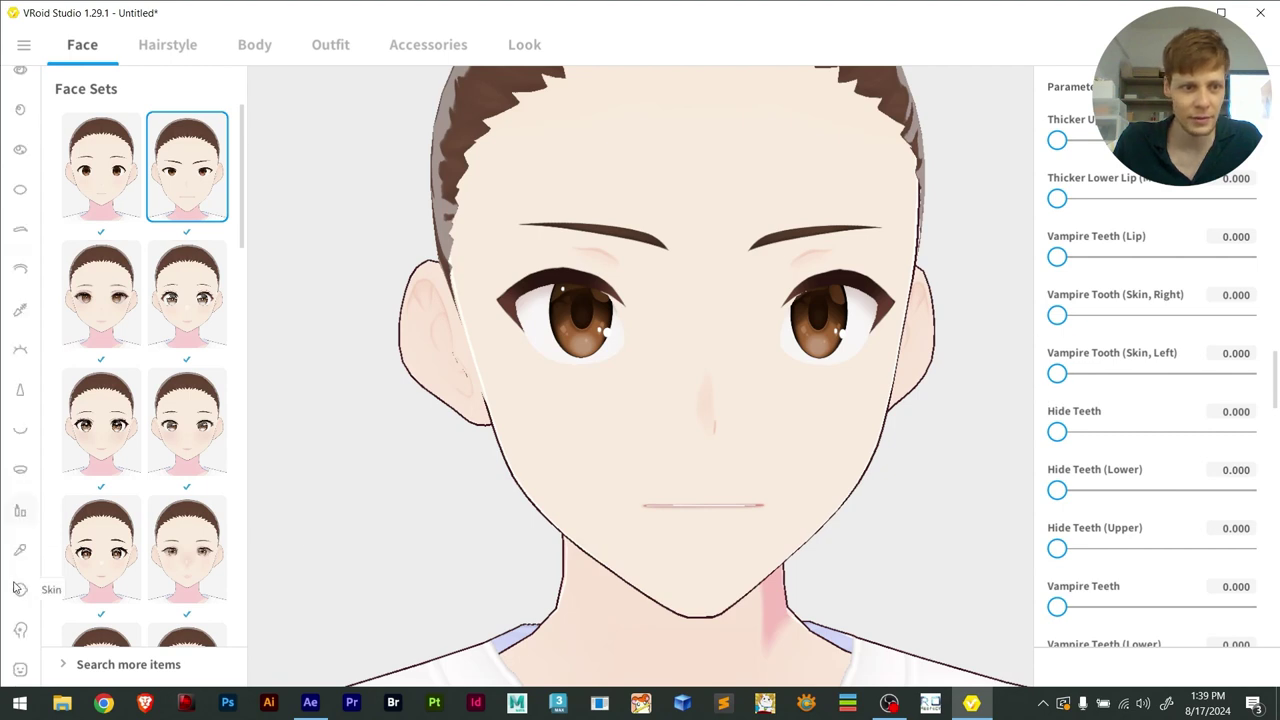
Preview the Happy expression, then scroll Face Sets parameters down to the Vampire Teeth sliders
{"action": "left_click", "coordinate": [20, 670]}
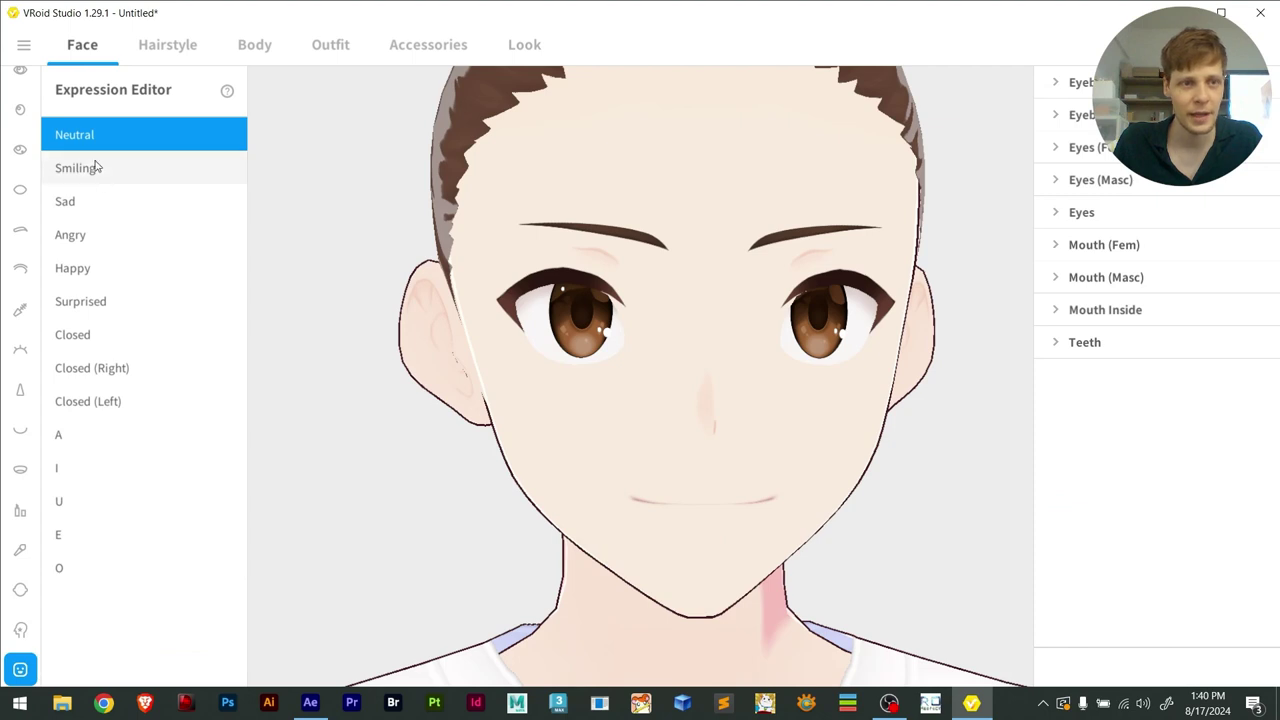
{"action": "left_click", "coordinate": [88, 270]}
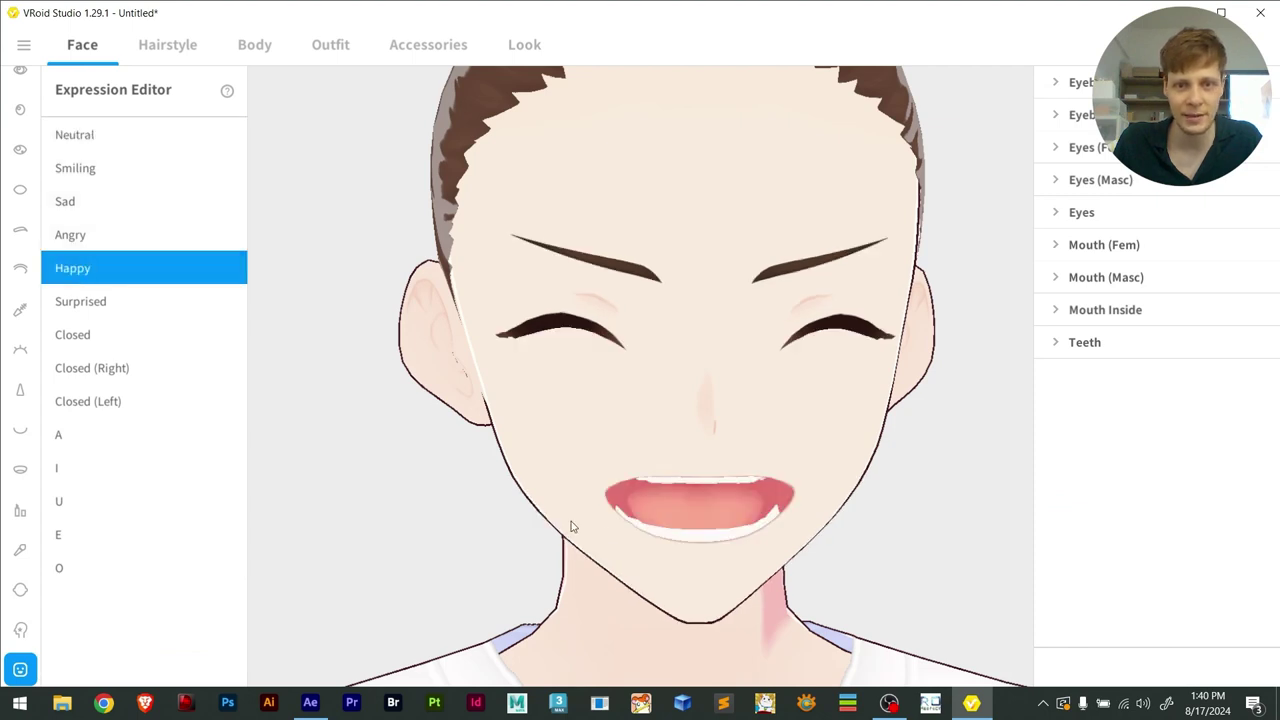
{"action": "scroll", "coordinate": [12, 143], "scroll_direction": "up", "scroll_amount": 2}
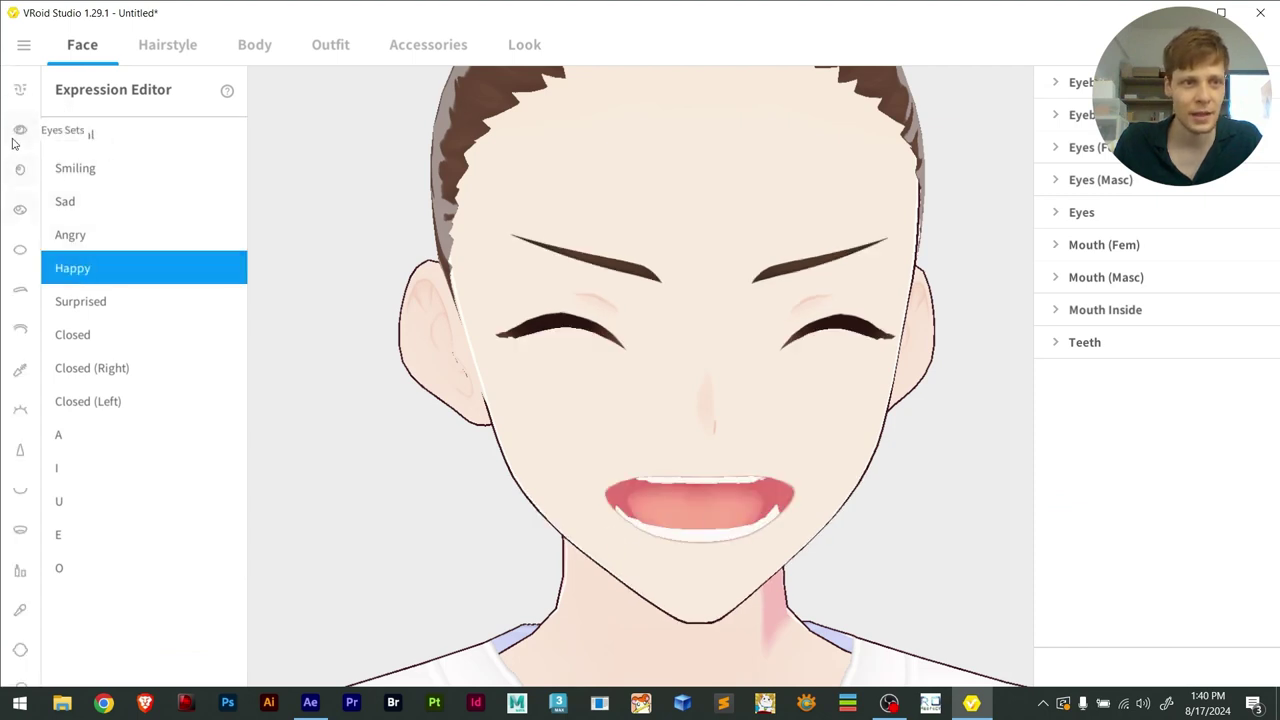
{"action": "left_click", "coordinate": [20, 89]}
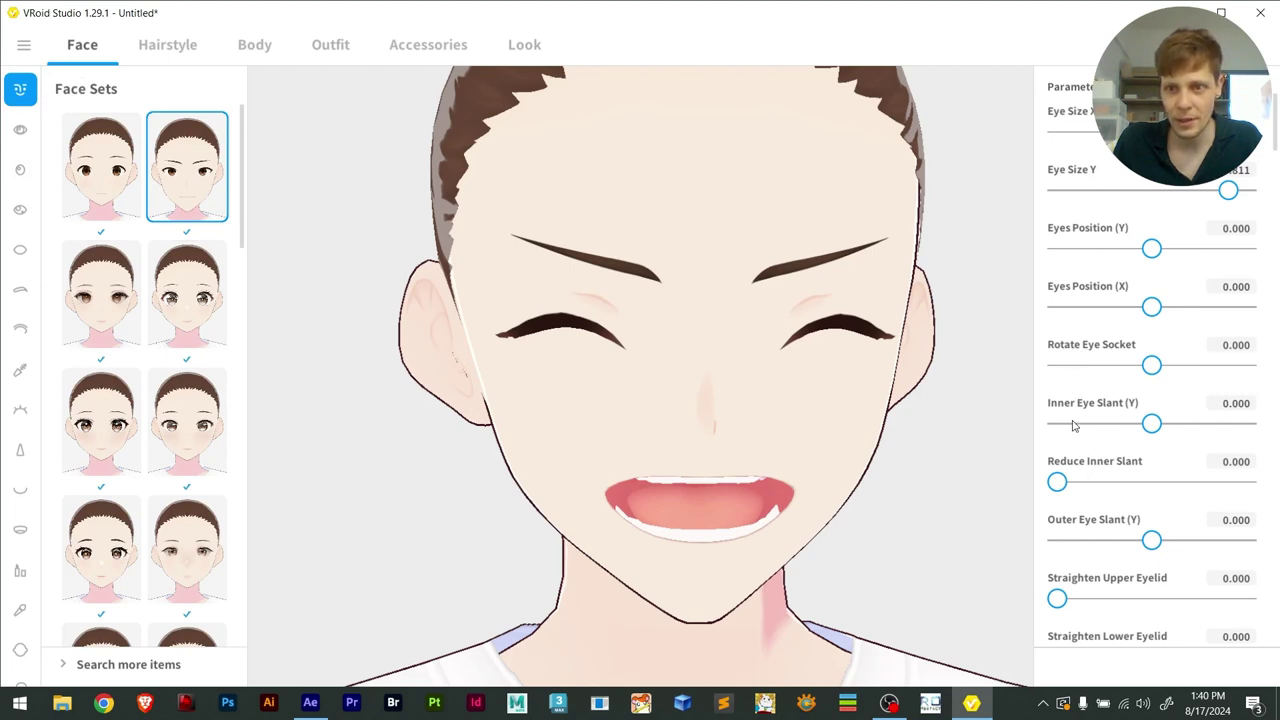
{"action": "scroll", "coordinate": [1086, 385], "scroll_direction": "down", "scroll_amount": 10}
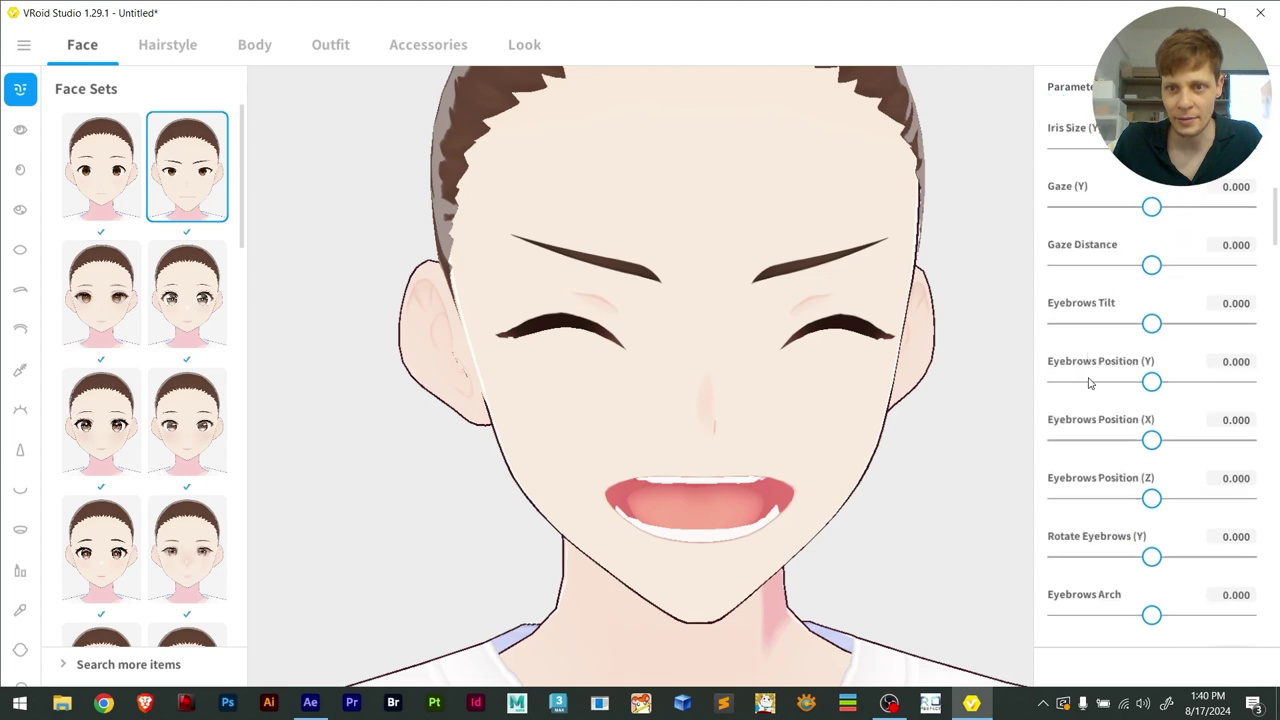
{"action": "scroll", "coordinate": [1091, 379], "scroll_direction": "down", "scroll_amount": 3}
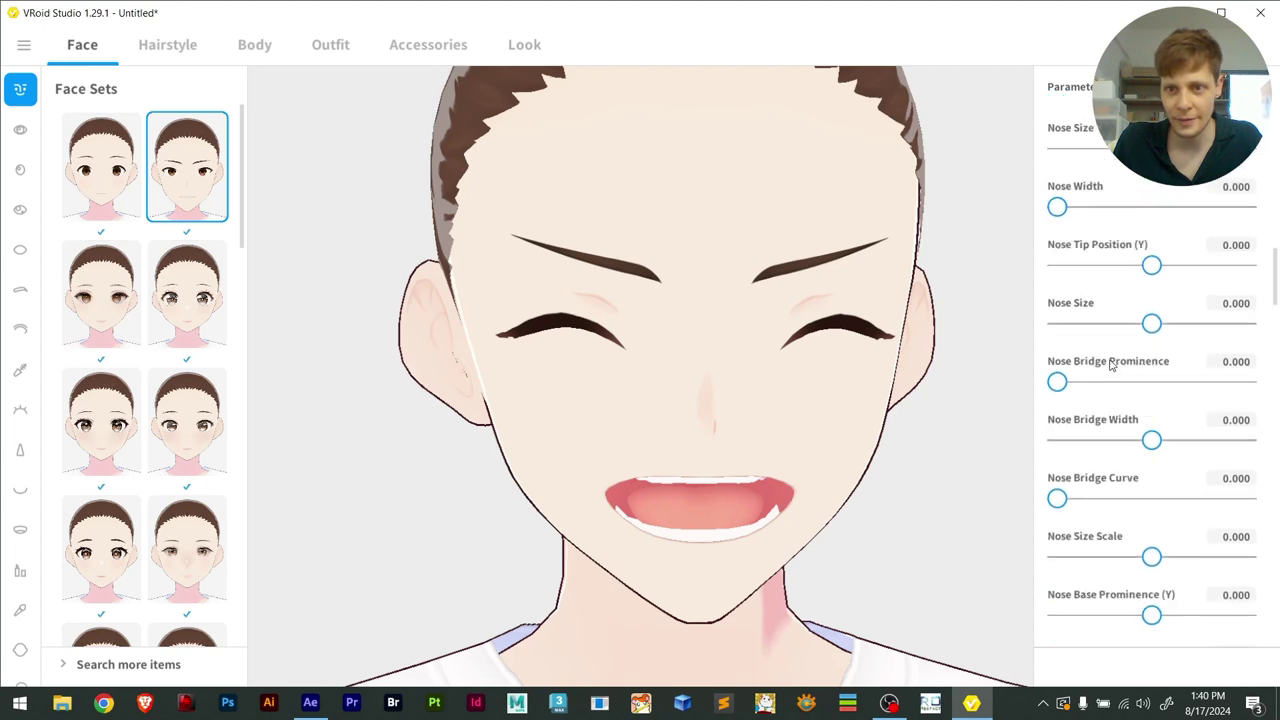
{"action": "scroll", "coordinate": [1098, 328], "scroll_direction": "down", "scroll_amount": 10}
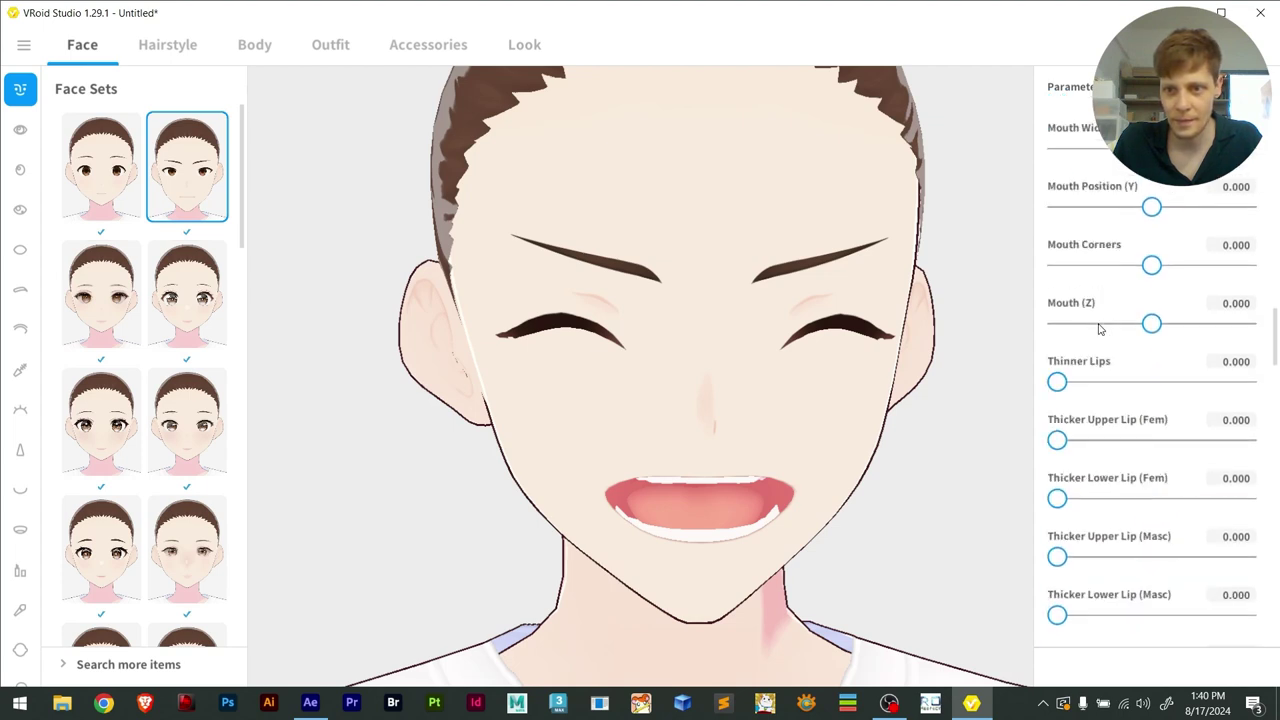
{"action": "scroll", "coordinate": [1100, 345], "scroll_direction": "down", "scroll_amount": 4}
{"action": "scroll", "coordinate": [1106, 370], "scroll_direction": "up", "scroll_amount": 1}
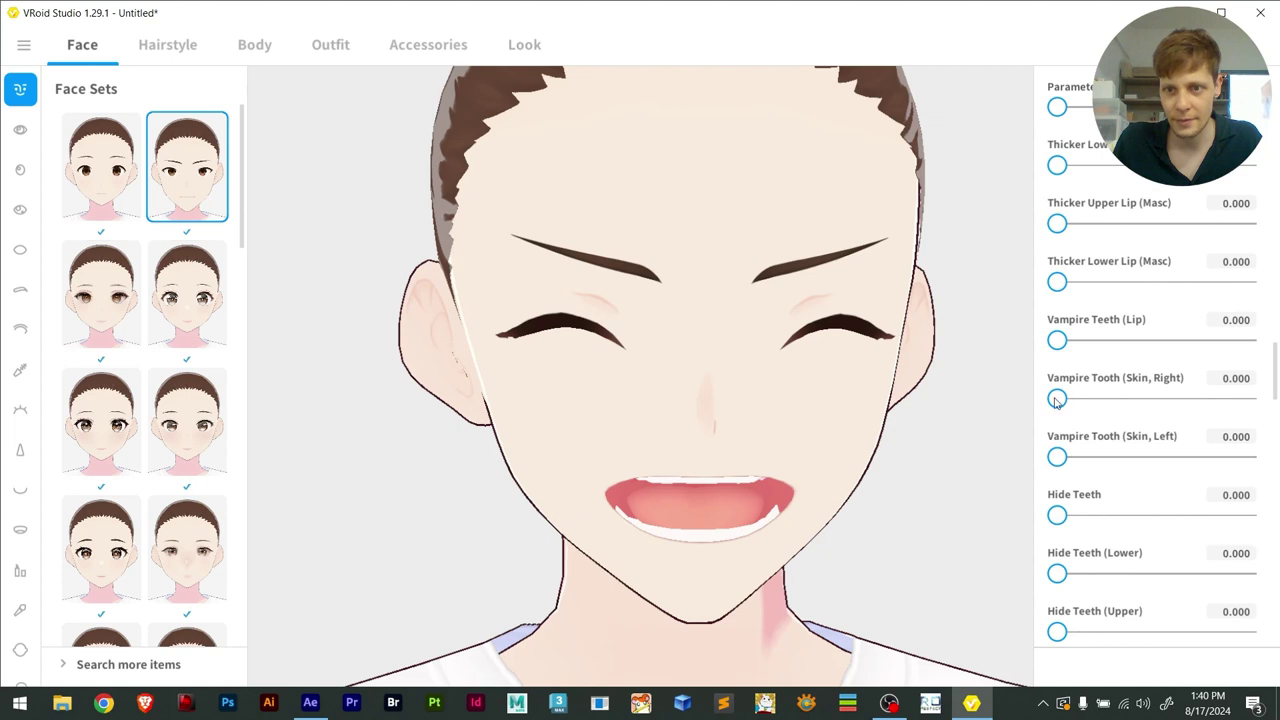
Try skin fangs on both sides of the mouth and at the lip, then remove them
{"action": "left_click_drag", "start_coordinate": [1060, 400], "coordinate": [873, 415]}
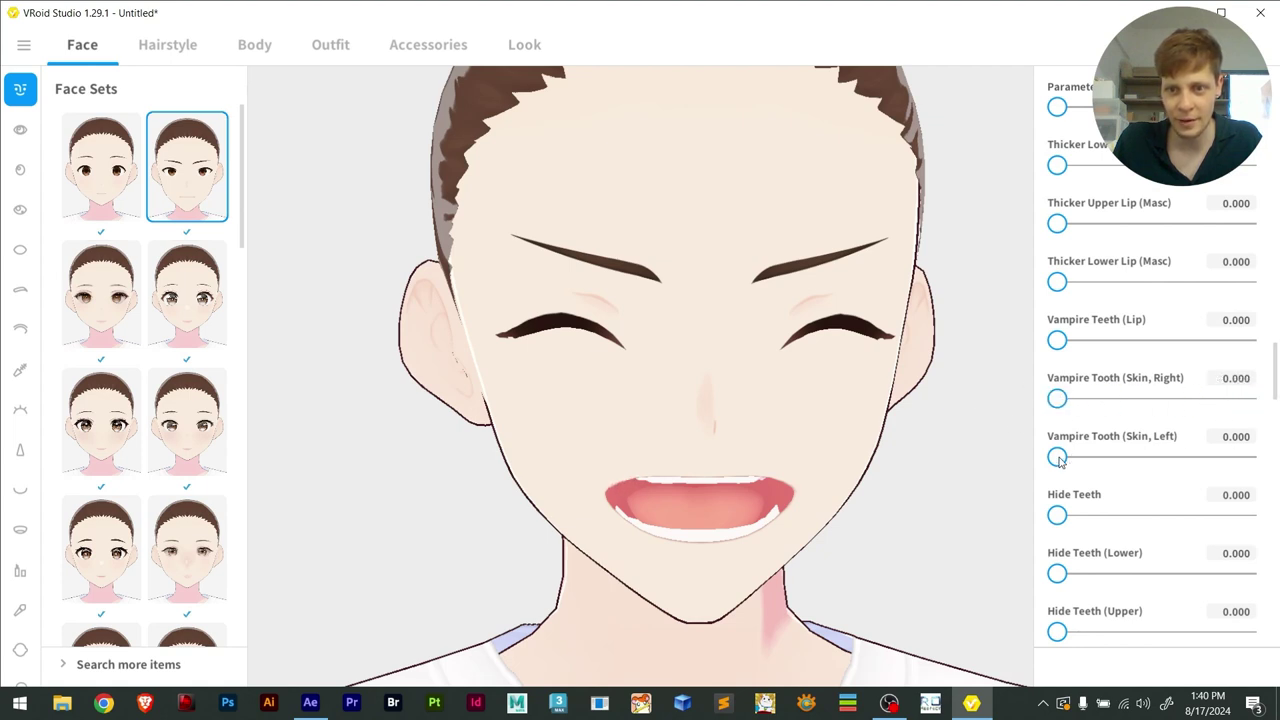
{"action": "left_click_drag", "start_coordinate": [1058, 457], "coordinate": [913, 458]}
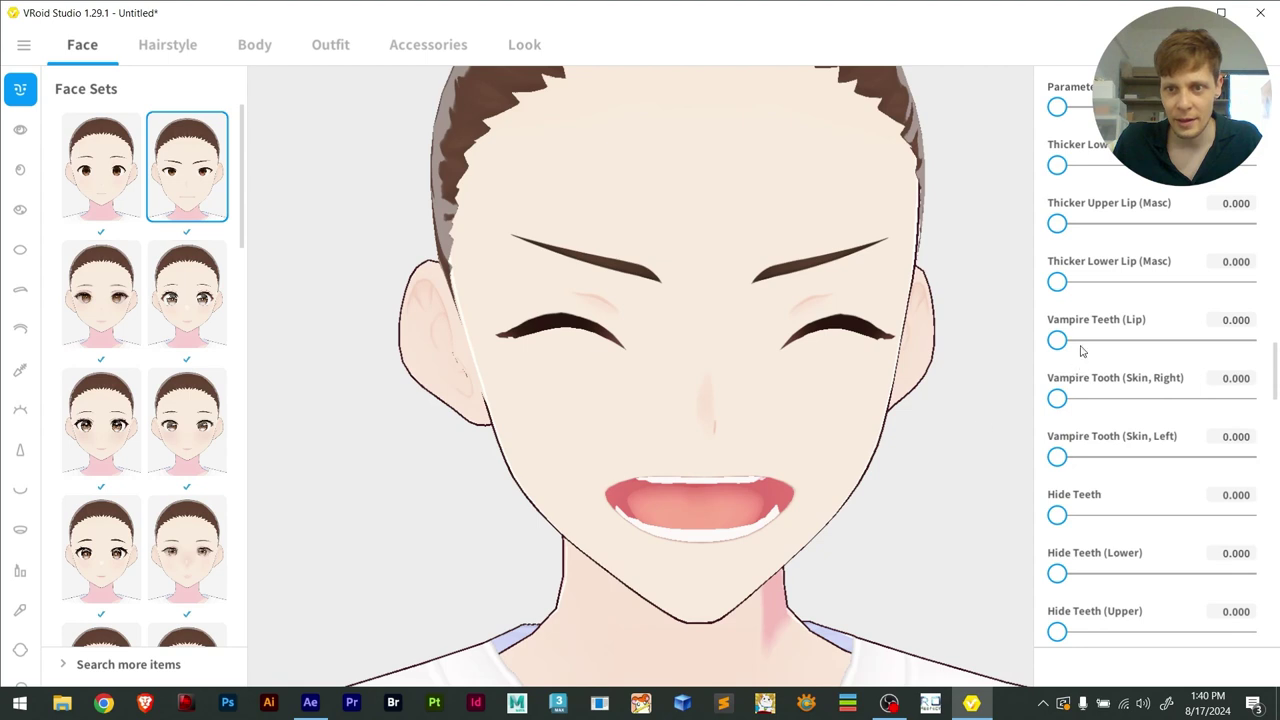
{"action": "left_click_drag", "start_coordinate": [1064, 342], "coordinate": [940, 346]}
{"action": "scroll", "coordinate": [1135, 275], "scroll_direction": "up", "scroll_amount": 2}
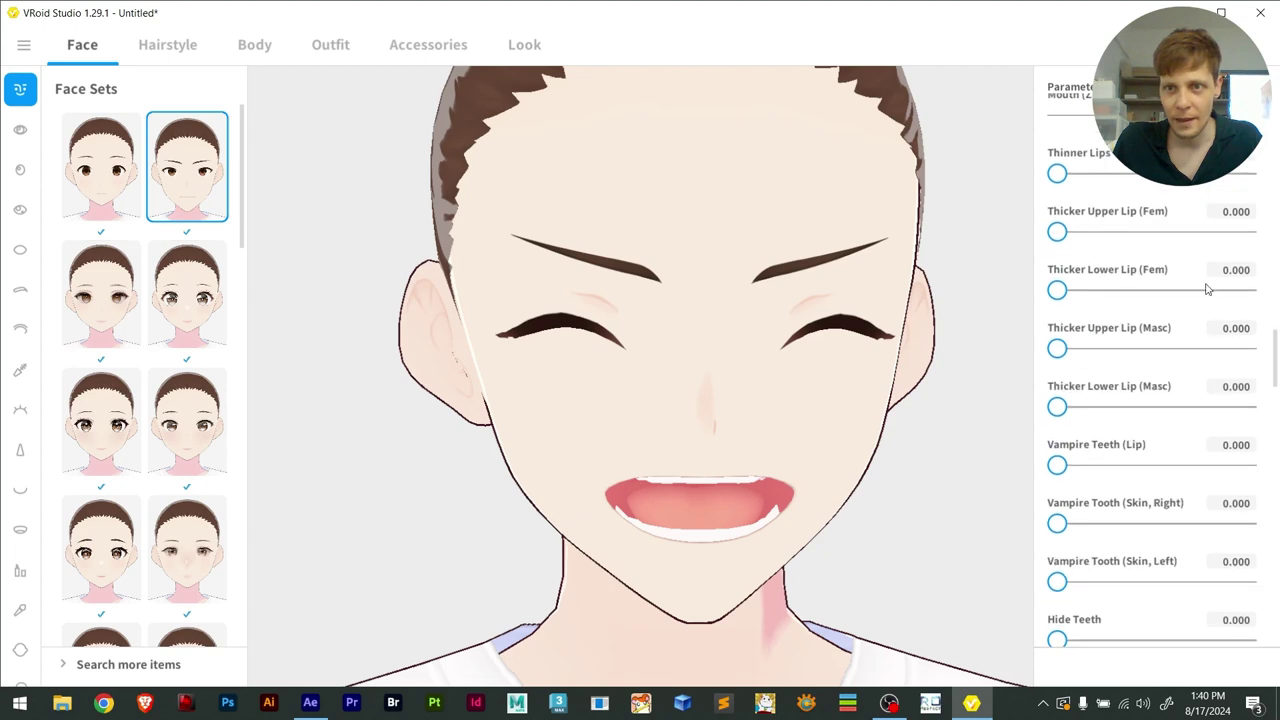
{"action": "scroll", "coordinate": [1200, 300], "scroll_direction": "up", "scroll_amount": 1}
{"action": "scroll", "coordinate": [1175, 312], "scroll_direction": "down", "scroll_amount": 2}
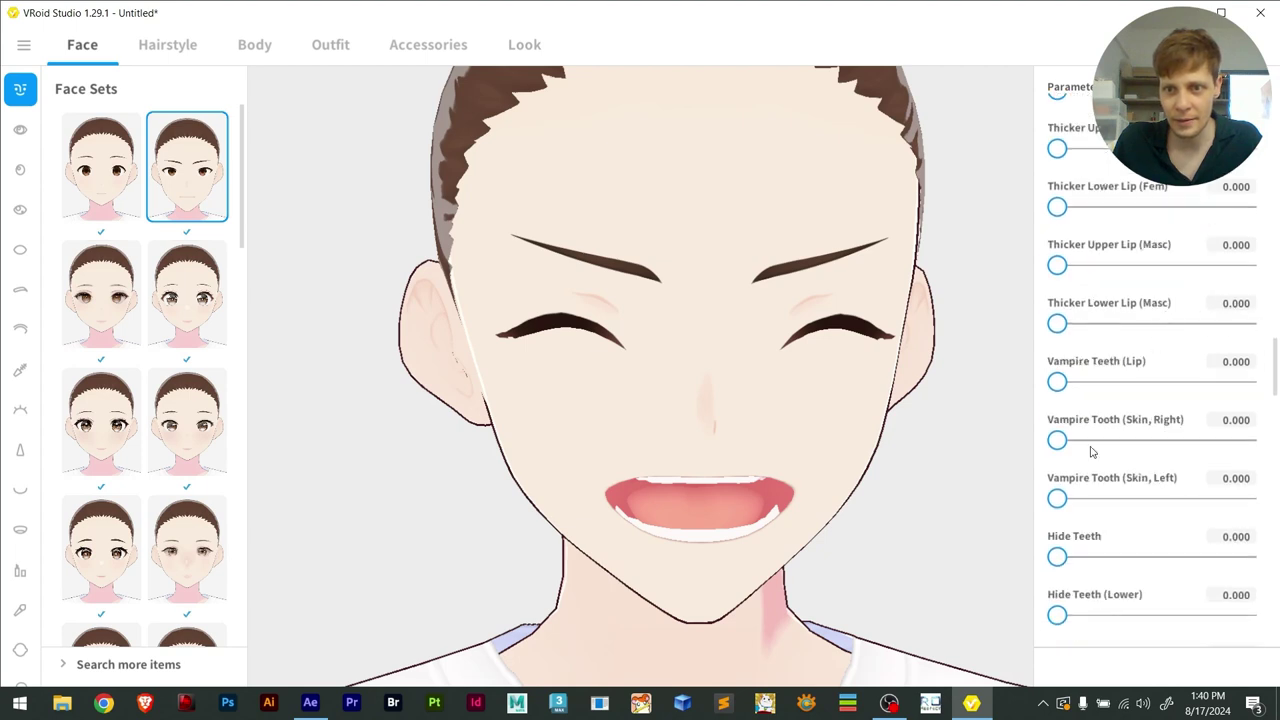
{"action": "left_click_drag", "start_coordinate": [1057, 441], "coordinate": [1252, 441]}
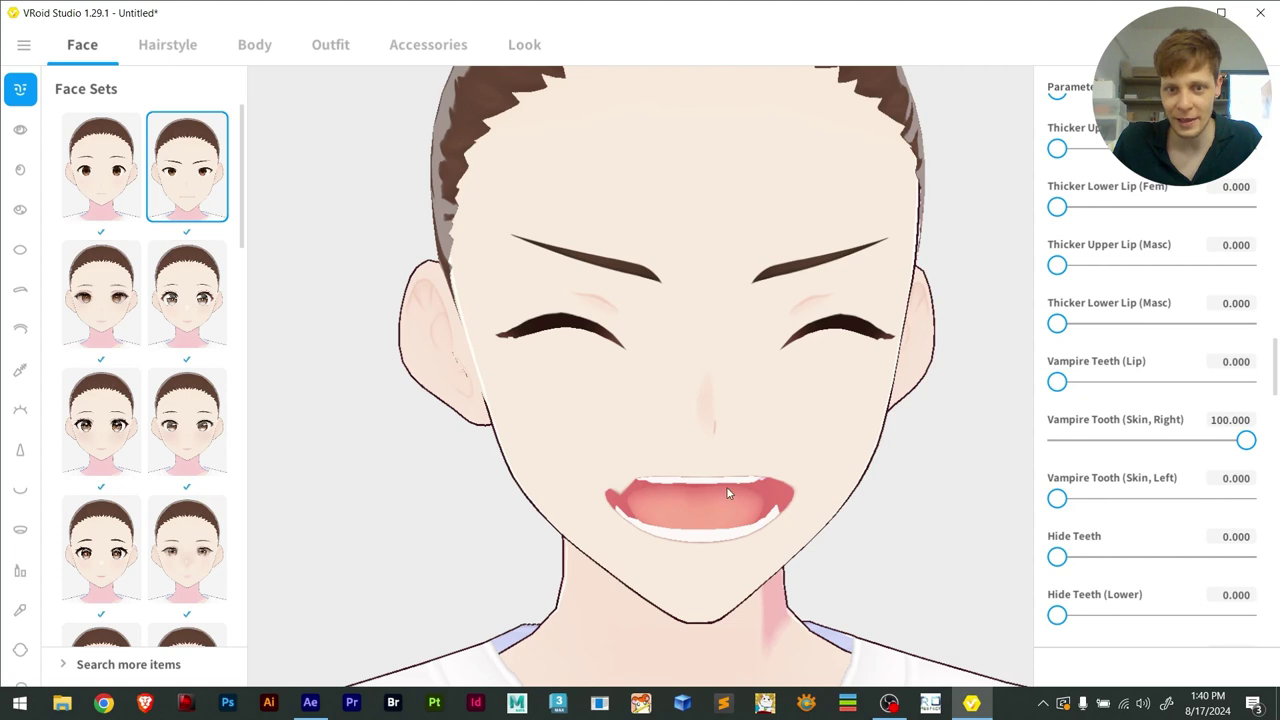
{"action": "scroll", "coordinate": [728, 493], "scroll_direction": "up", "scroll_amount": 5}
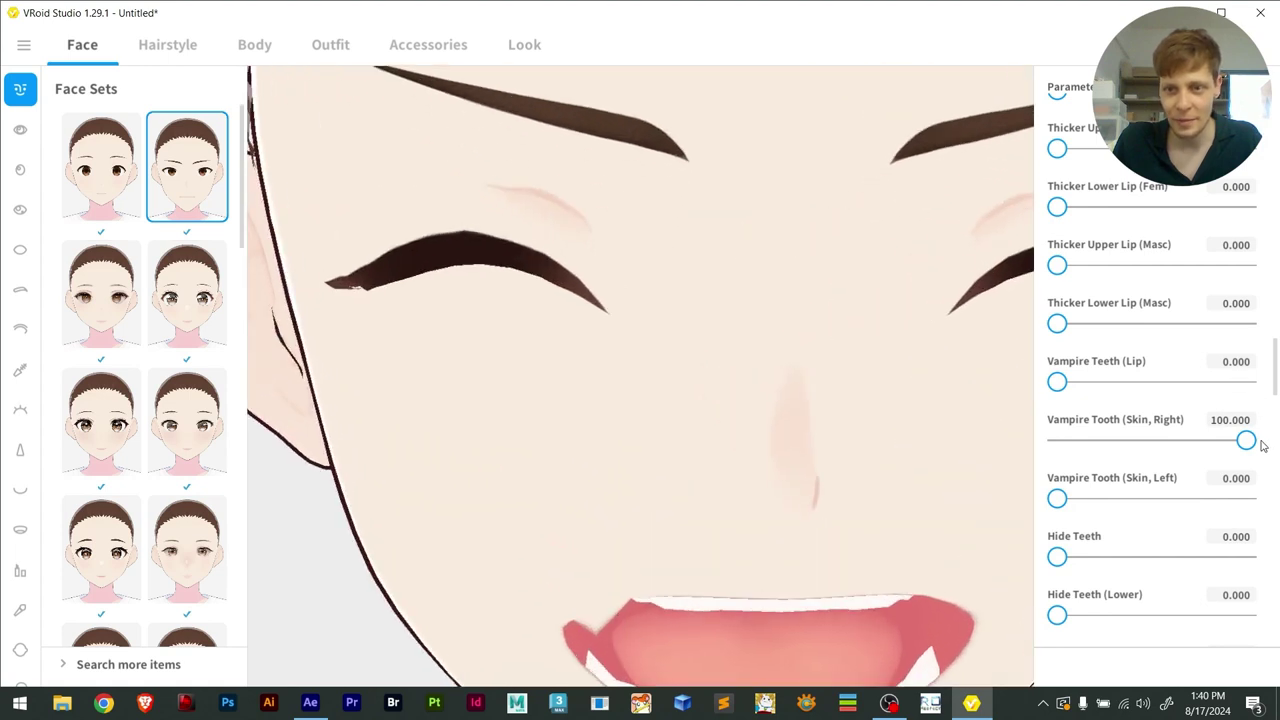
{"action": "left_click_drag", "start_coordinate": [1262, 446], "coordinate": [924, 459]}
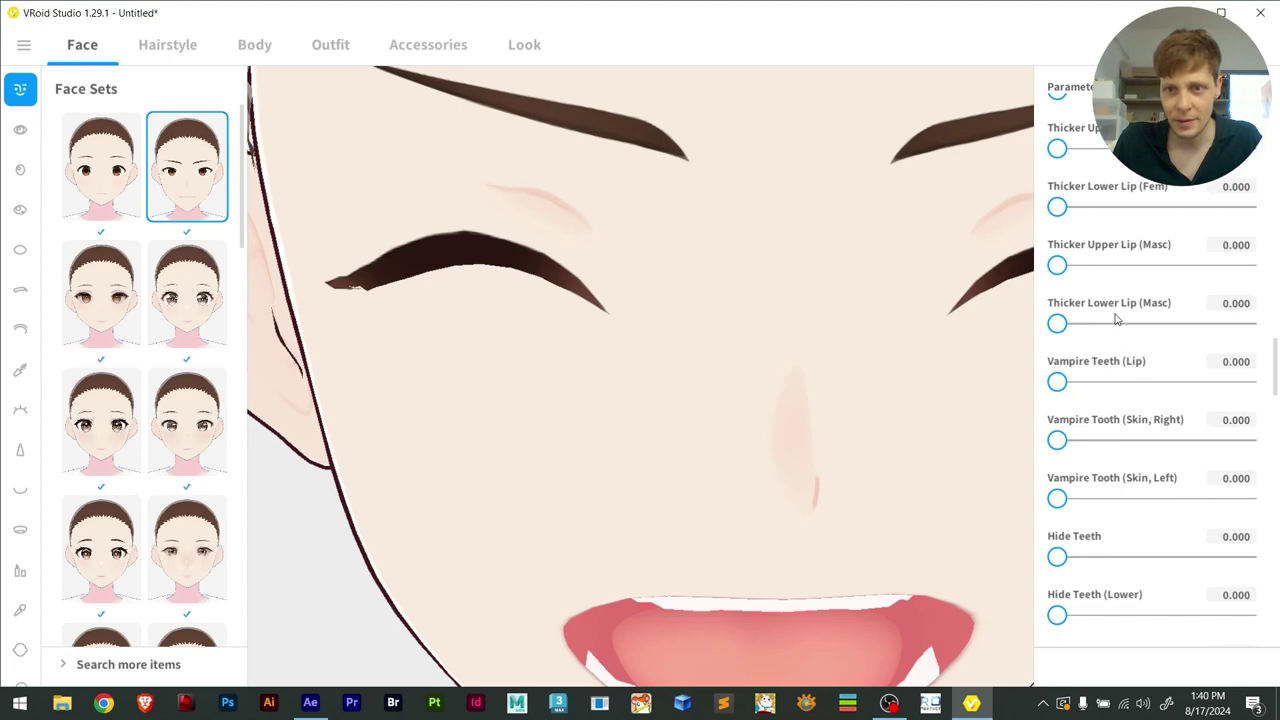
{"action": "scroll", "coordinate": [1122, 425], "scroll_direction": "down", "scroll_amount": 2}
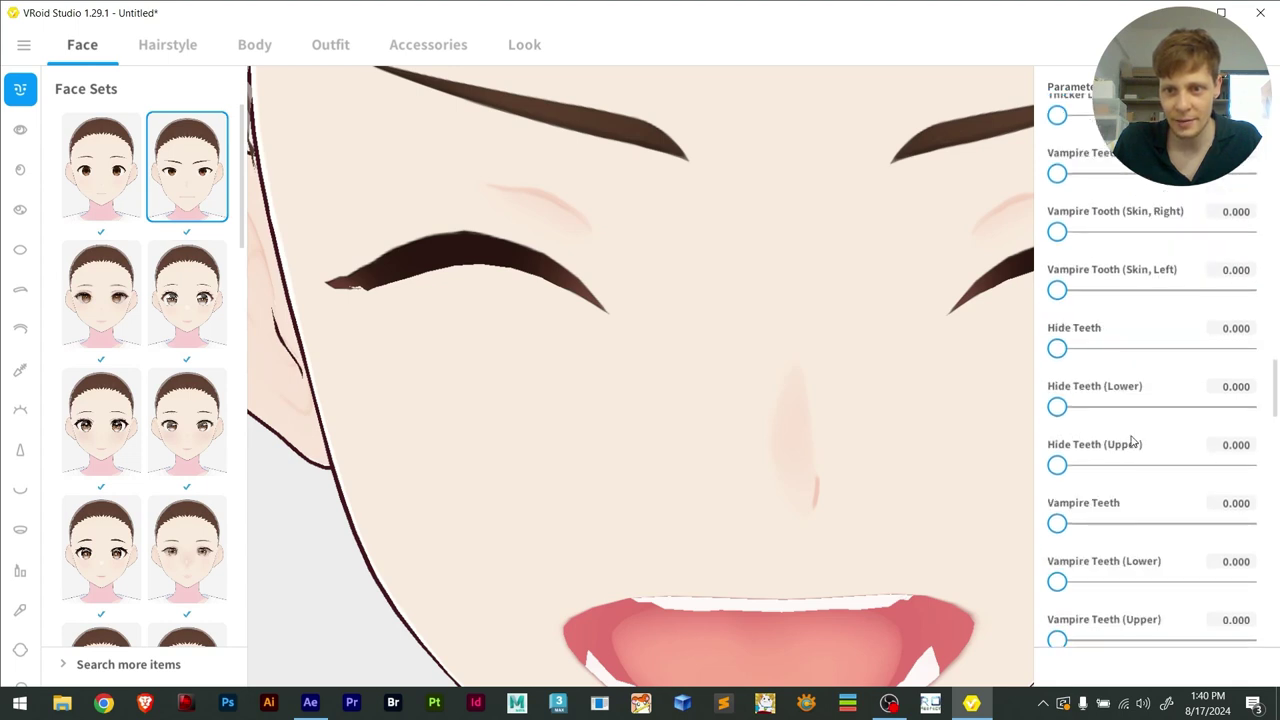
Add vampire fangs with Vampire Teeth at 16.916 and Vampire Teeth (Upper) at 54.625
{"action": "left_click_drag", "start_coordinate": [1057, 523], "coordinate": [1180, 537]}
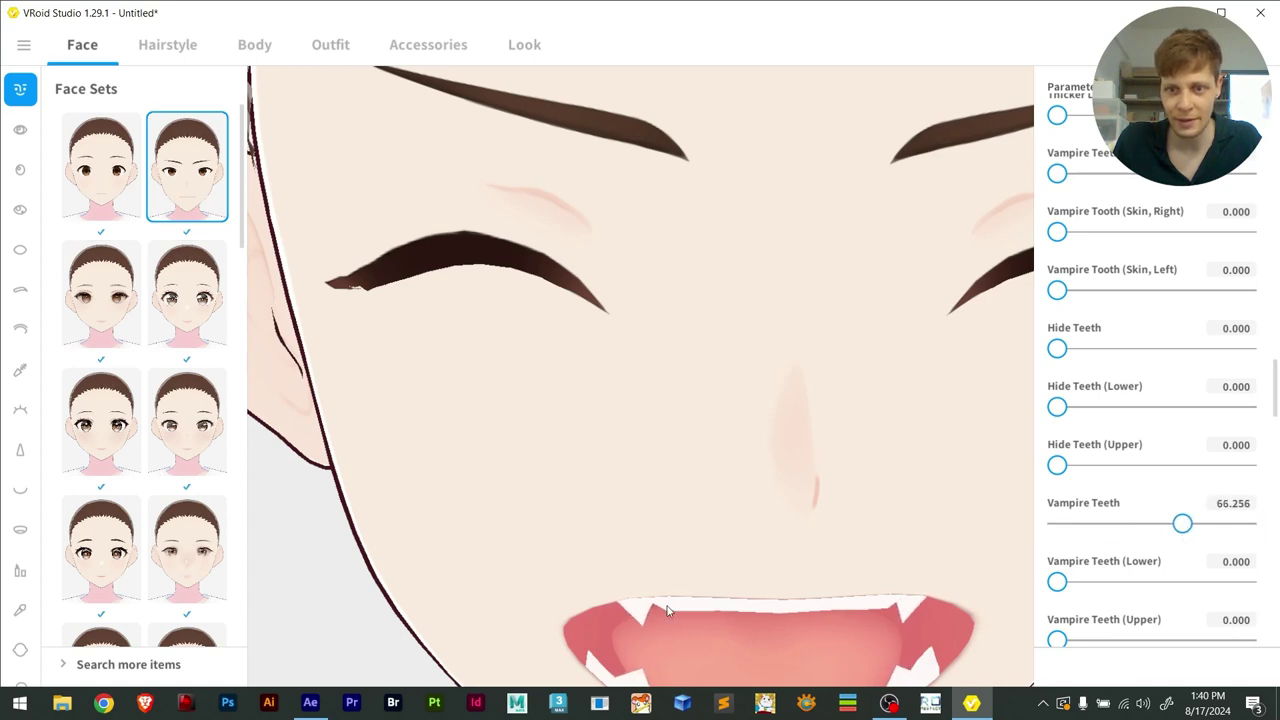
{"action": "scroll", "coordinate": [686, 585], "scroll_direction": "down", "scroll_amount": 2}
{"action": "scroll", "coordinate": [686, 585], "scroll_direction": "down", "scroll_amount": 3}
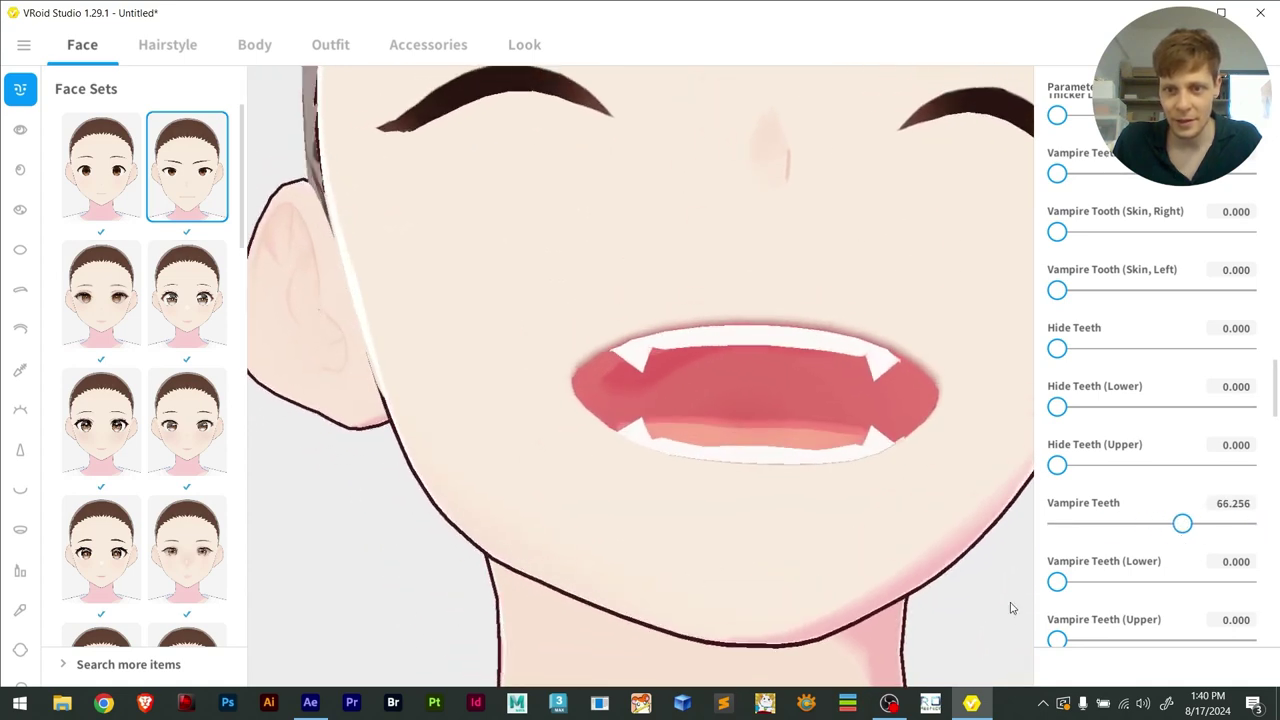
{"action": "mouse_move", "coordinate": [1059, 587]}
{"action": "left_mouse_down"}
{"action": "mouse_move", "coordinate": [1247, 590]}
{"action": "mouse_move", "coordinate": [1050, 588]}
{"action": "left_mouse_up"}
{"action": "left_click_drag", "start_coordinate": [1057, 641], "coordinate": [1160, 640]}
{"action": "scroll", "coordinate": [697, 505], "scroll_direction": "down", "scroll_amount": 1}
{"action": "mouse_move", "coordinate": [697, 505]}
{"action": "left_mouse_down"}
{"action": "mouse_move", "coordinate": [686, 514]}
{"action": "mouse_move", "coordinate": [698, 510]}
{"action": "left_mouse_up"}
{"action": "left_click_drag", "start_coordinate": [1184, 523], "coordinate": [1089, 523]}
{"action": "scroll", "coordinate": [615, 572], "scroll_direction": "down", "scroll_amount": 2}
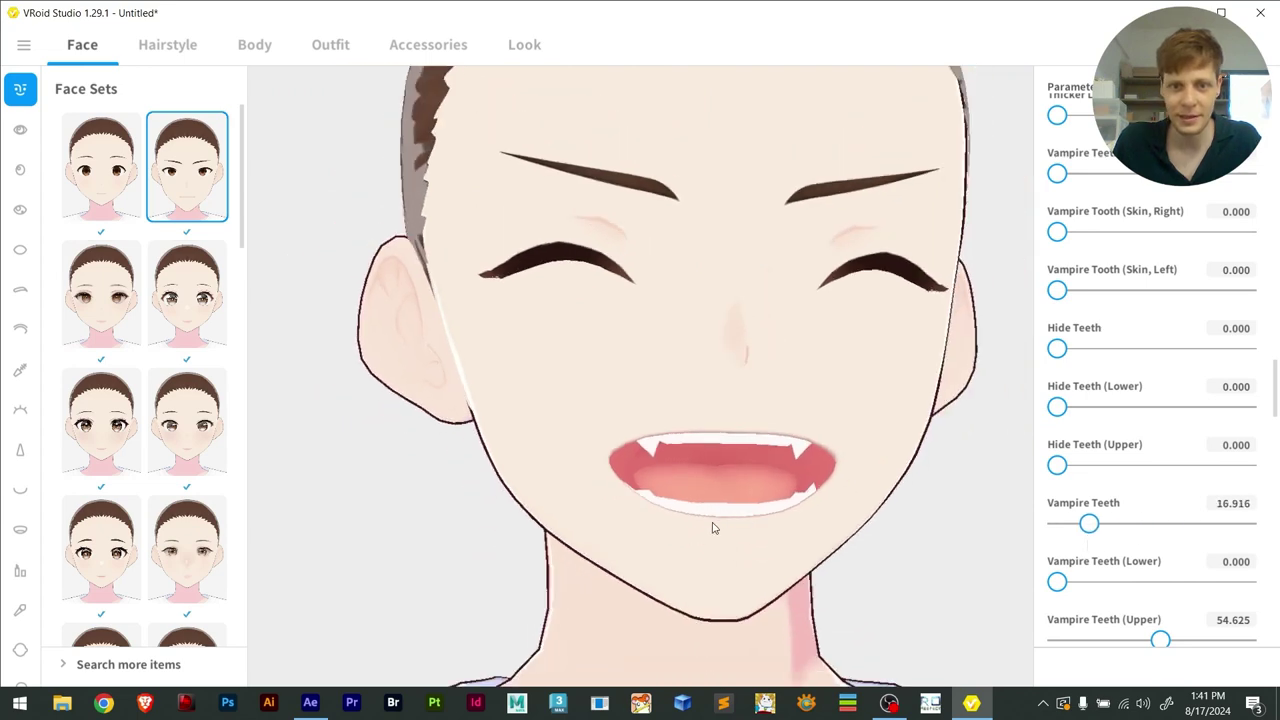
{"action": "left_click_drag", "start_coordinate": [713, 527], "coordinate": [709, 525]}
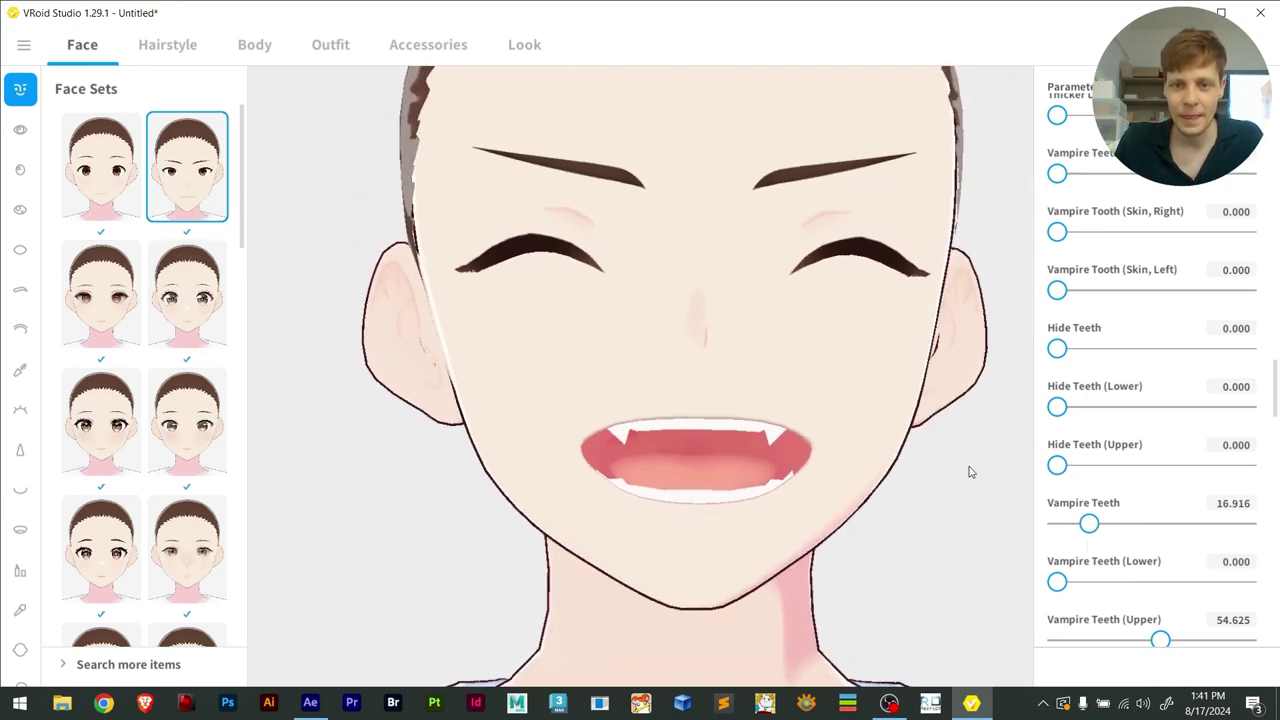
{"action": "scroll", "coordinate": [1213, 453], "scroll_direction": "down", "scroll_amount": 10}
{"action": "scroll", "coordinate": [1160, 440], "scroll_direction": "down", "scroll_amount": 7}
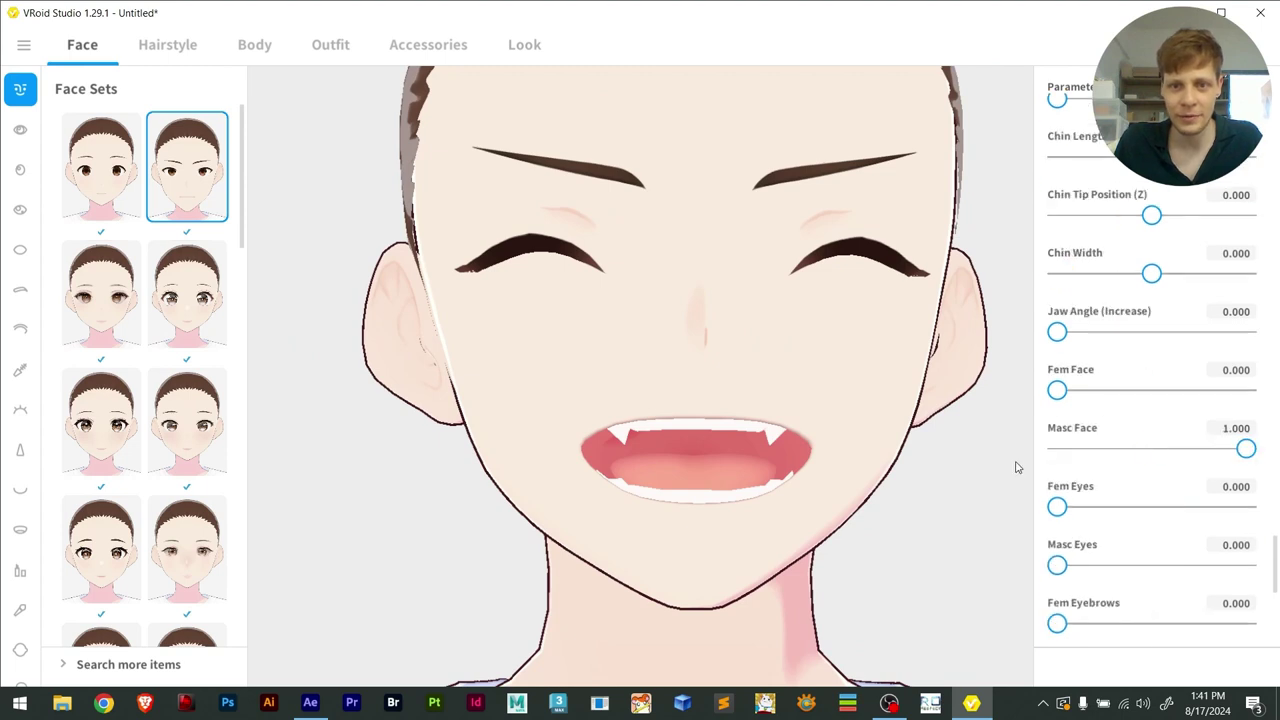
{"action": "scroll", "coordinate": [12, 655], "scroll_direction": "down", "scroll_amount": 1}
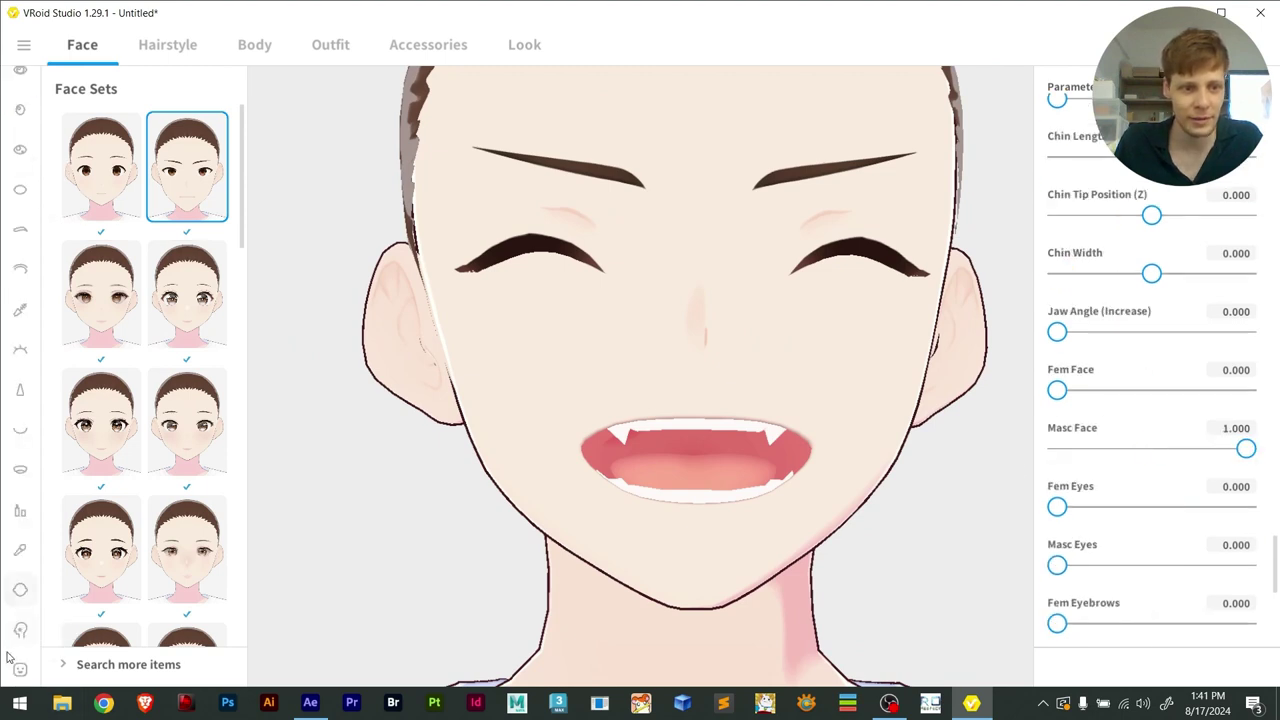
Reset the facial expression to Neutral and return to the face presets
{"action": "left_click", "coordinate": [20, 670]}
{"action": "left_click", "coordinate": [76, 134]}
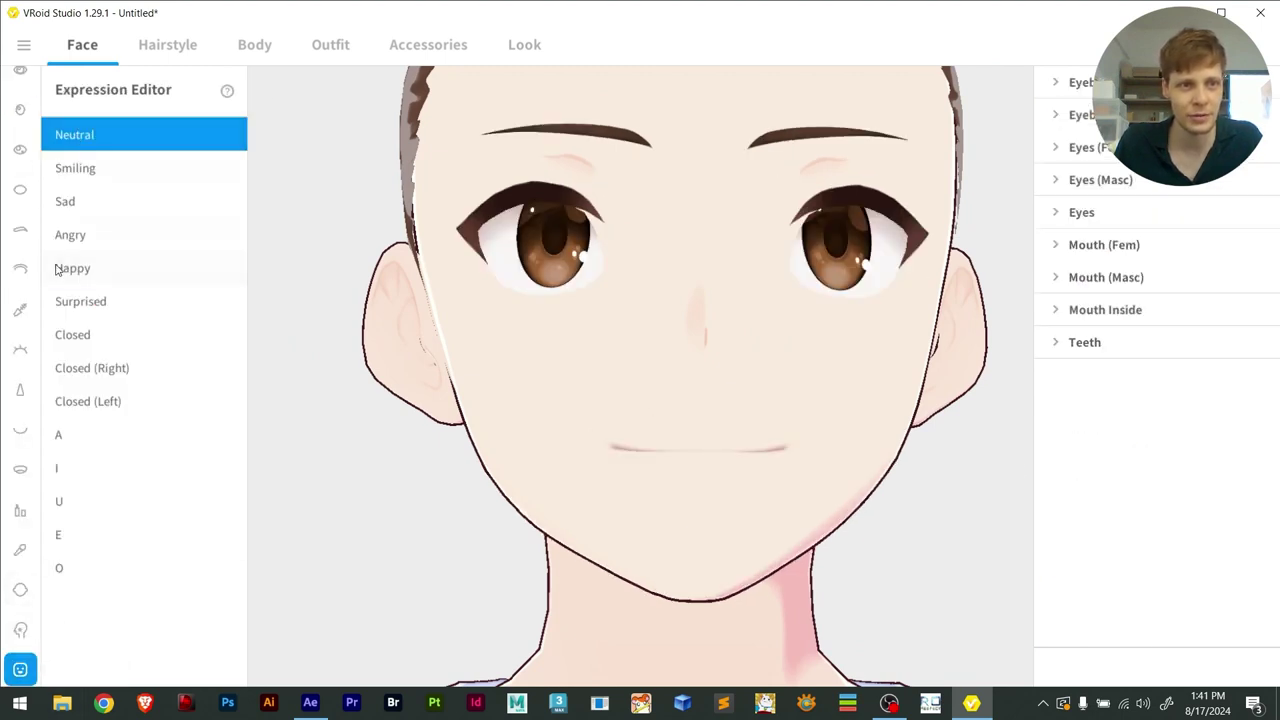
{"action": "scroll", "coordinate": [16, 217], "scroll_direction": "up", "scroll_amount": 1}
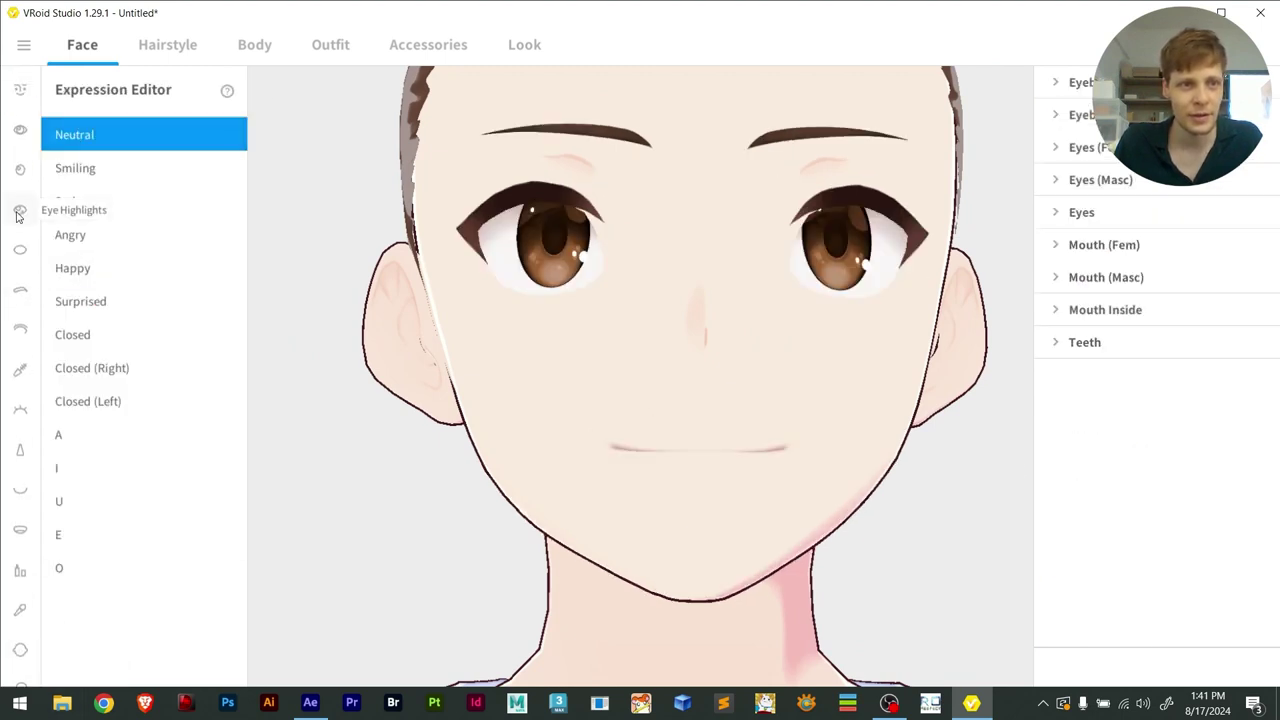
{"action": "left_click", "coordinate": [18, 92]}
{"action": "scroll", "coordinate": [669, 436], "scroll_direction": "down", "scroll_amount": 3}
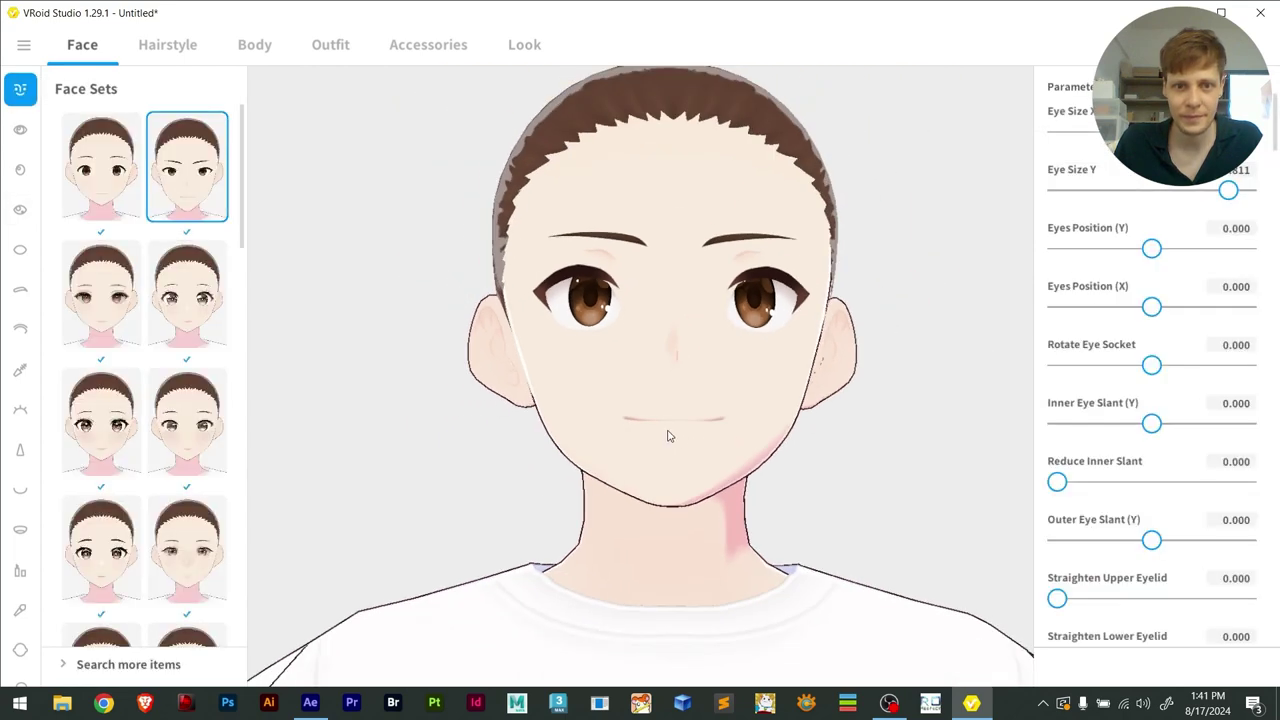
{"action": "mouse_move", "coordinate": [683, 443]}
{"action": "right_mouse_down"}
{"action": "mouse_move", "coordinate": [700, 457]}
{"action": "mouse_move", "coordinate": [731, 449]}
{"action": "mouse_move", "coordinate": [651, 449]}
{"action": "mouse_move", "coordinate": [711, 449]}
{"action": "mouse_move", "coordinate": [687, 460]}
{"action": "right_mouse_up"}
Apply the slit-pupil eye preset, make the eyes taller, and set Eyes Position (Y) to 0.363
{"action": "left_click", "coordinate": [20, 132]}
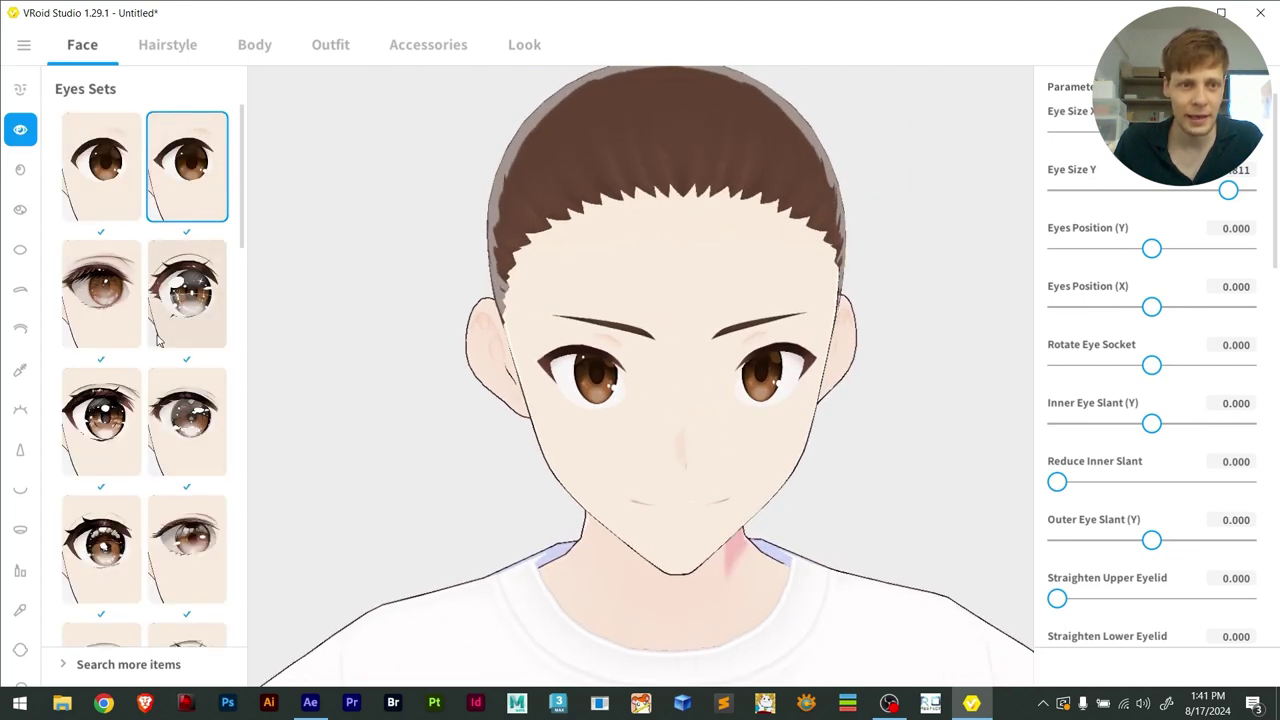
{"action": "left_click", "coordinate": [182, 300]}
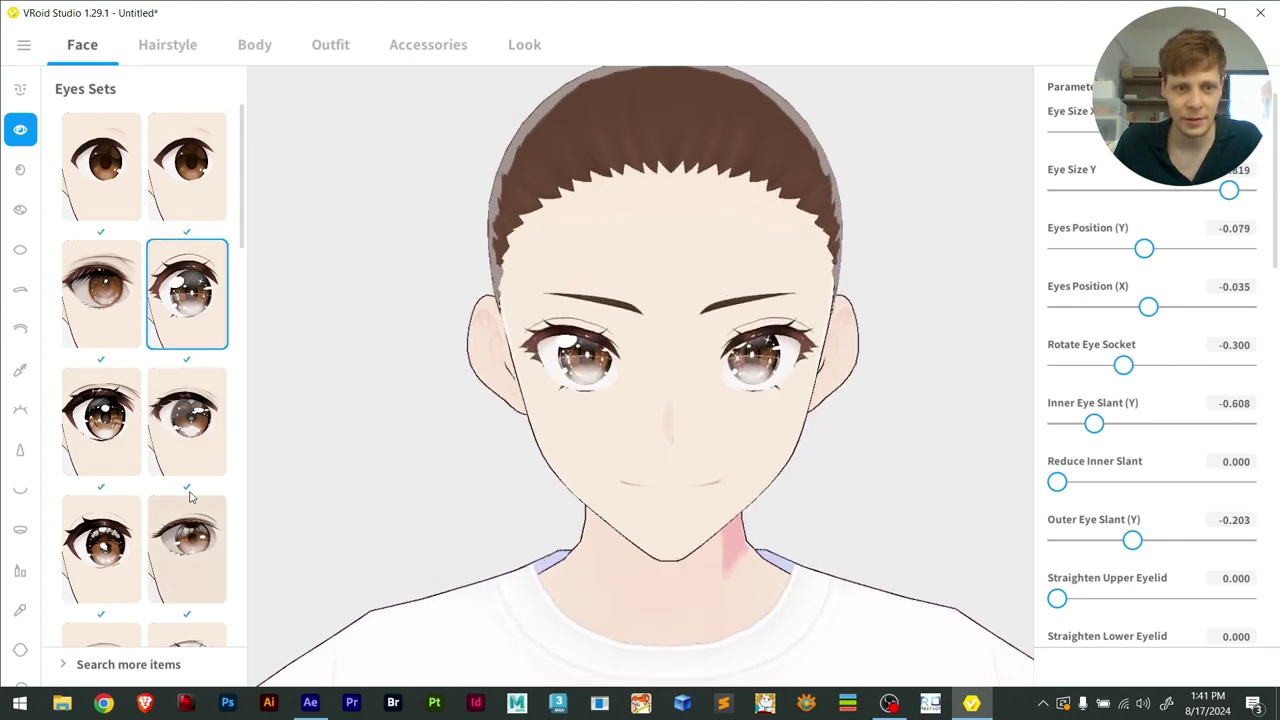
{"action": "scroll", "coordinate": [188, 470], "scroll_direction": "down", "scroll_amount": 3}
{"action": "left_click", "coordinate": [187, 343]}
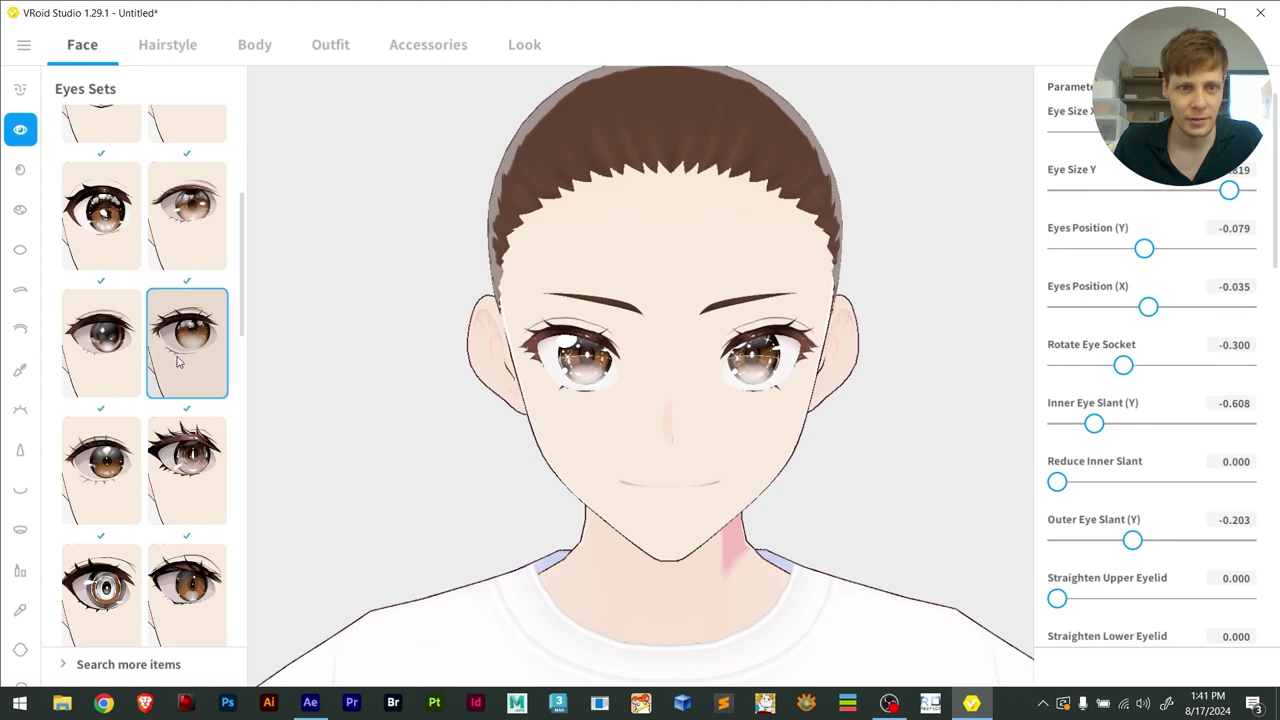
{"action": "scroll", "coordinate": [171, 480], "scroll_direction": "down", "scroll_amount": 1}
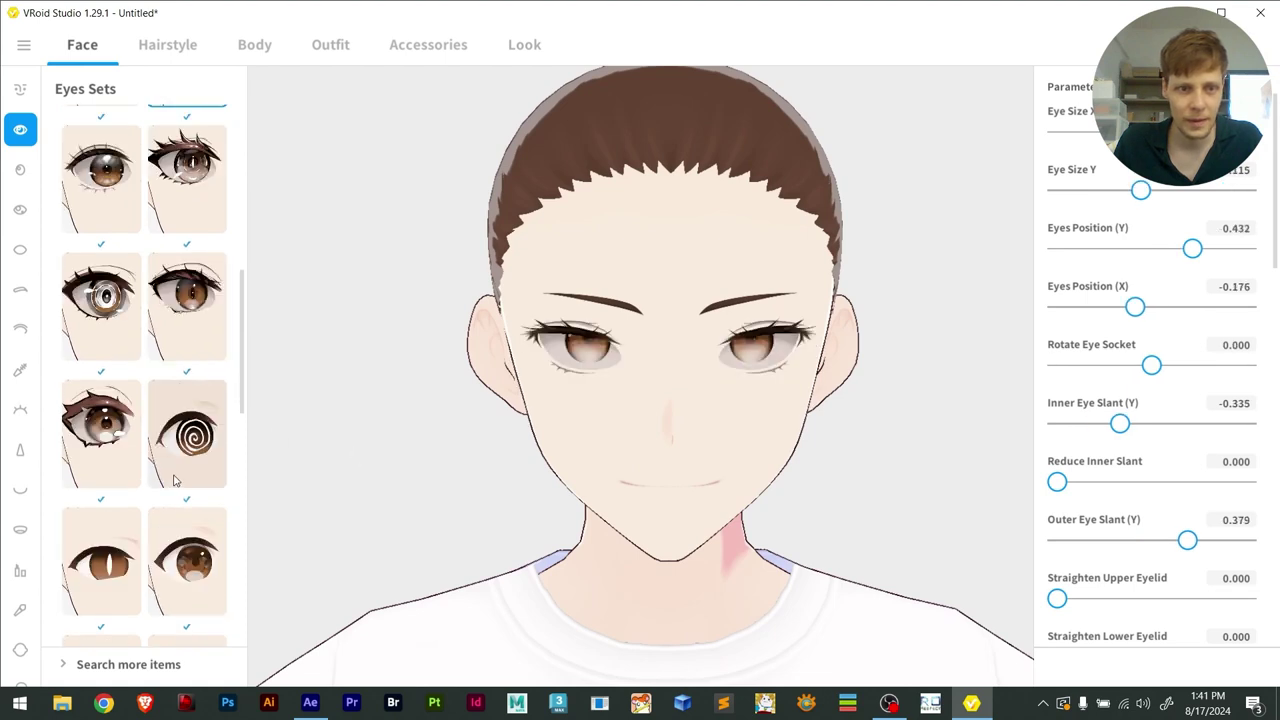
{"action": "left_click", "coordinate": [110, 565]}
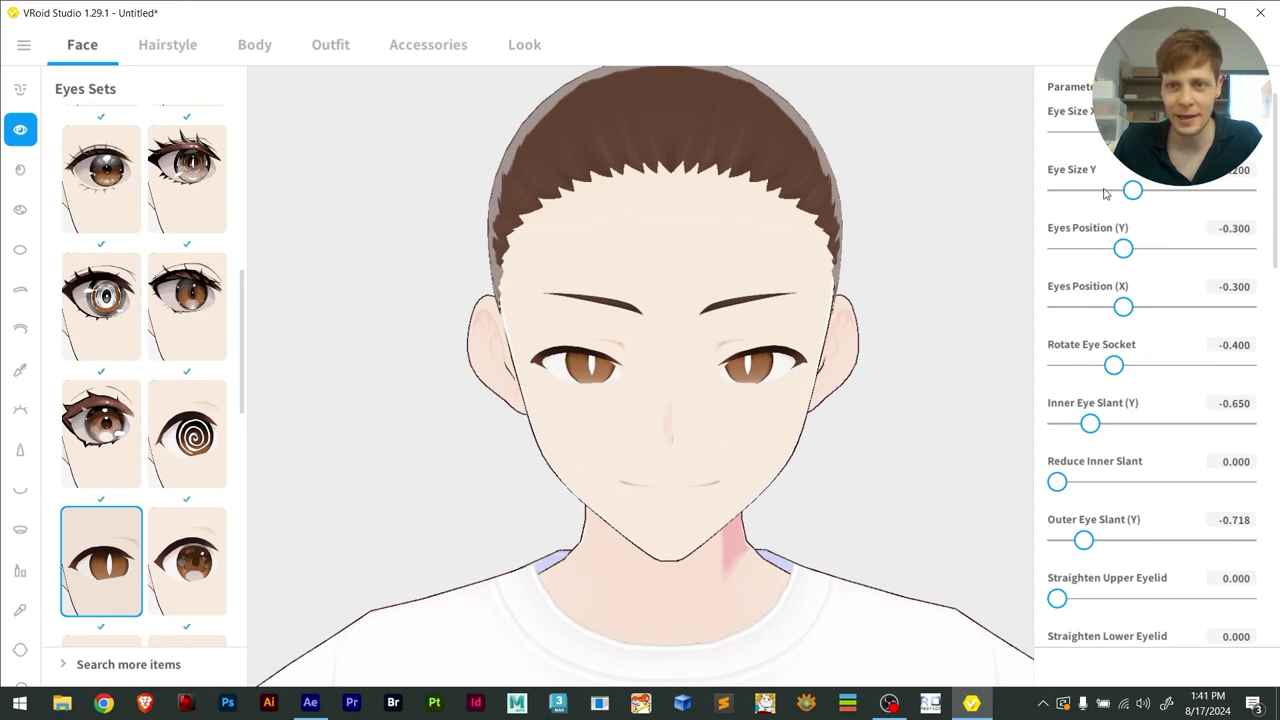
{"action": "left_click_drag", "start_coordinate": [1133, 190], "coordinate": [1234, 191]}
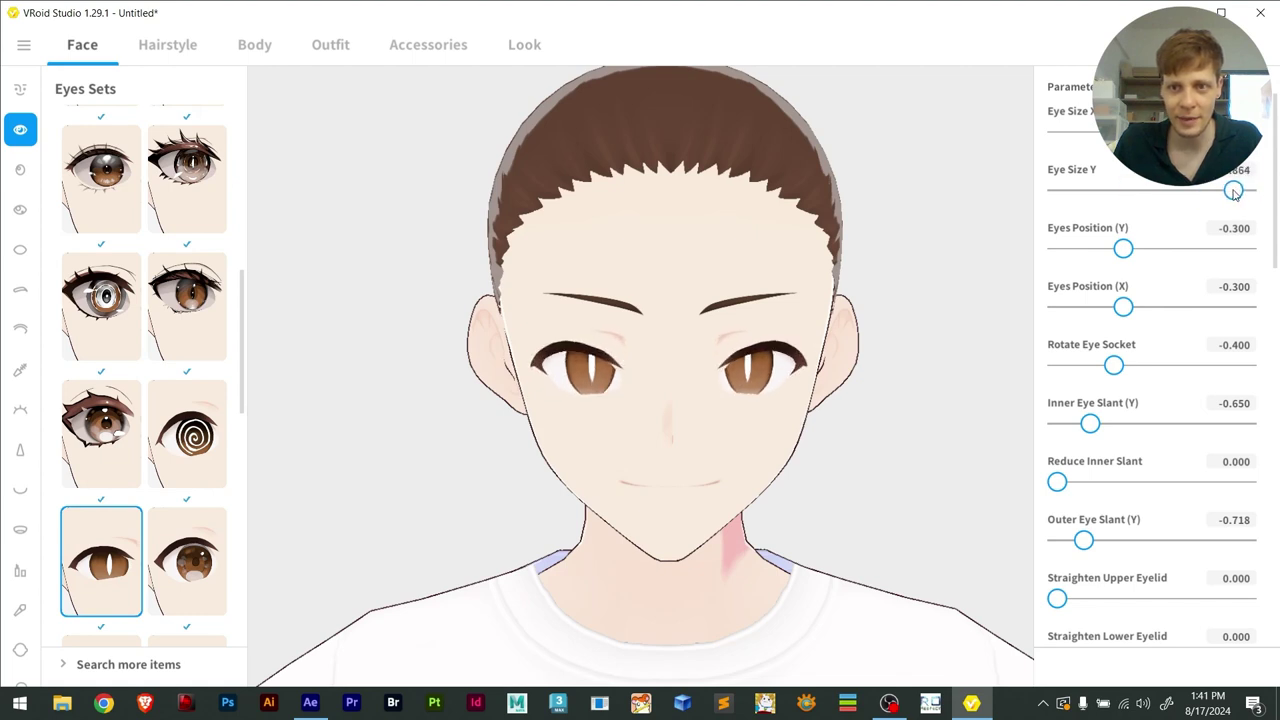
{"action": "left_click_drag", "start_coordinate": [1124, 250], "coordinate": [1186, 250]}
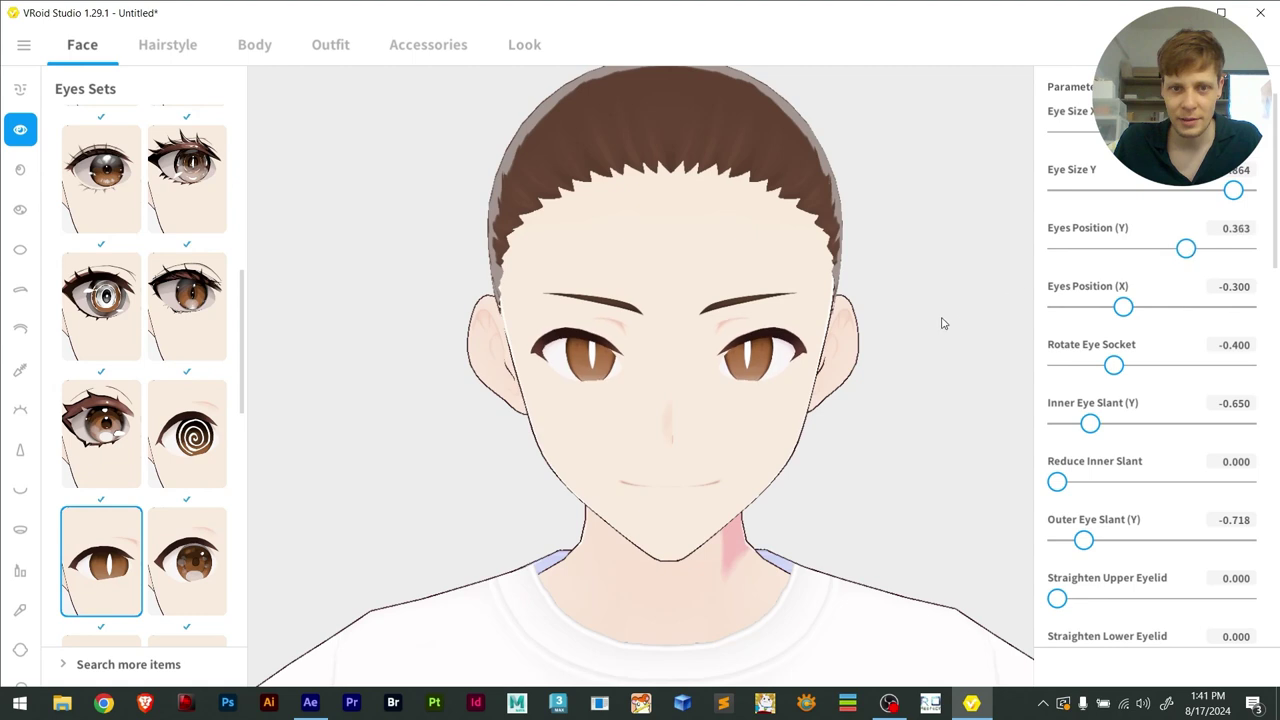
{"action": "mouse_move", "coordinate": [943, 323]}
{"action": "left_mouse_down"}
{"action": "mouse_move", "coordinate": [980, 314]}
{"action": "mouse_move", "coordinate": [936, 322]}
{"action": "left_mouse_up"}
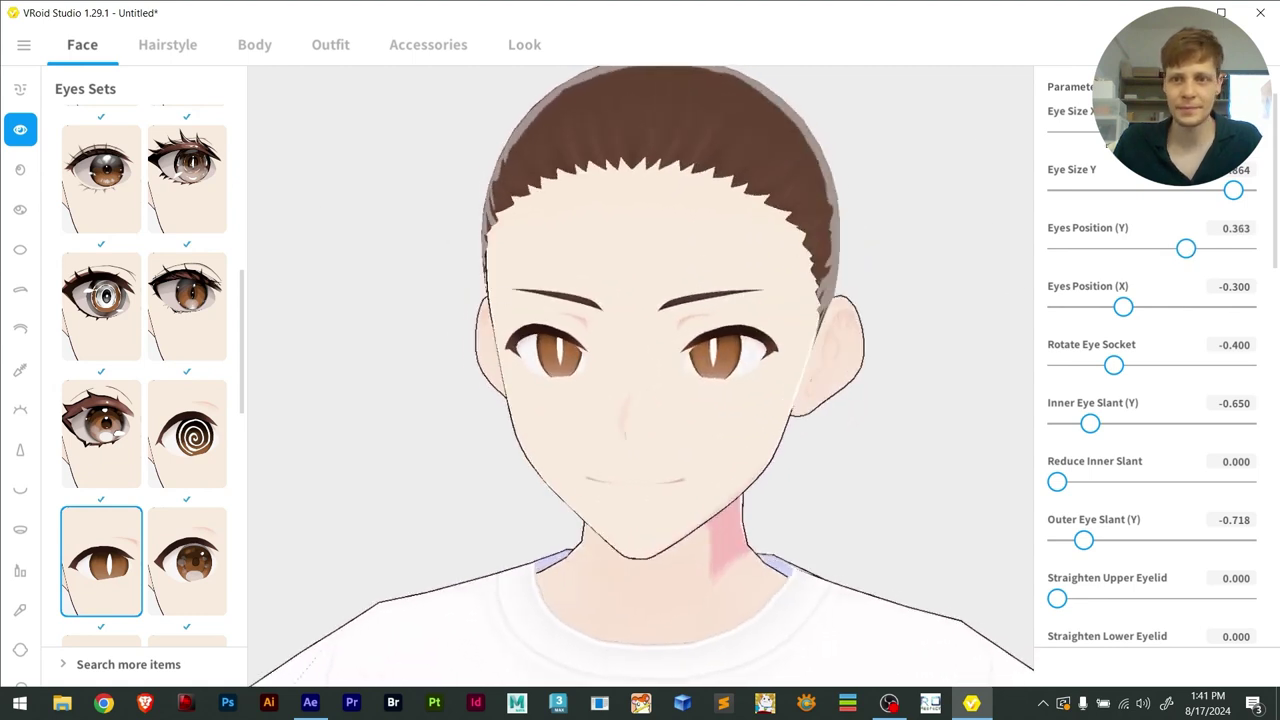
Change both irises to a bright teal-green, #22E6AA
{"action": "left_click", "coordinate": [21, 170]}
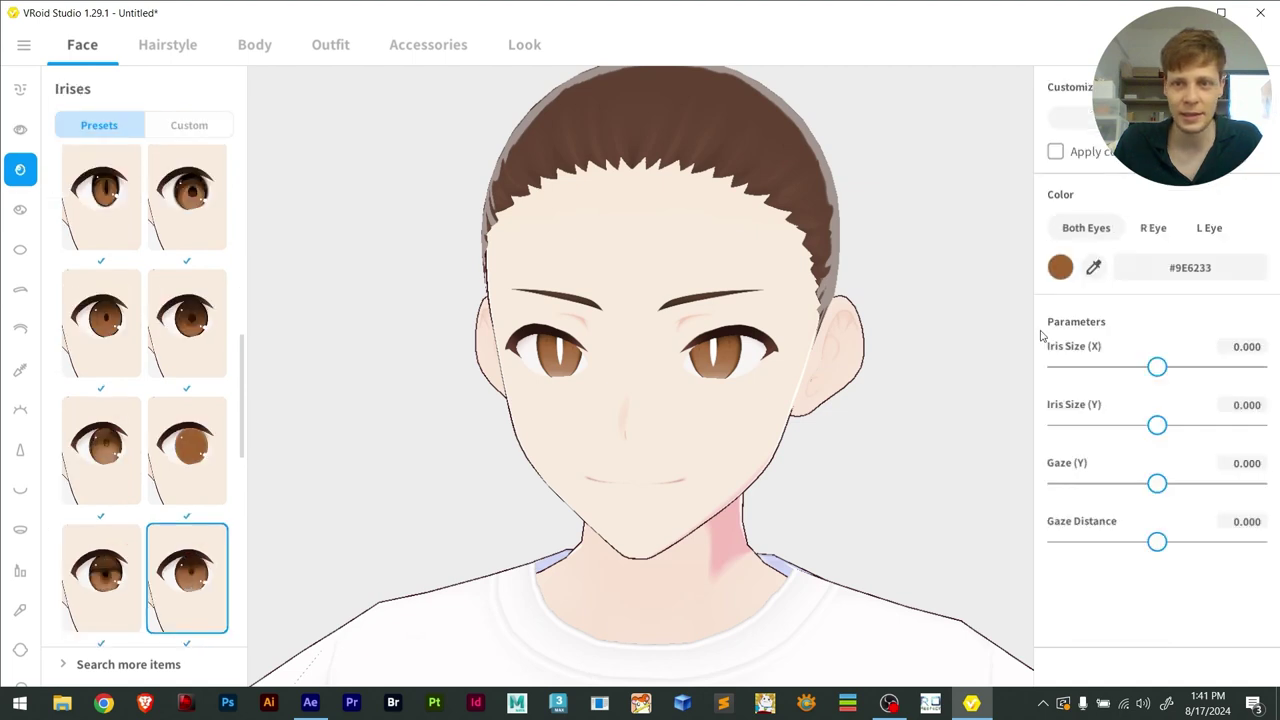
{"action": "left_click", "coordinate": [1062, 272]}
{"action": "left_click", "coordinate": [1184, 206]}
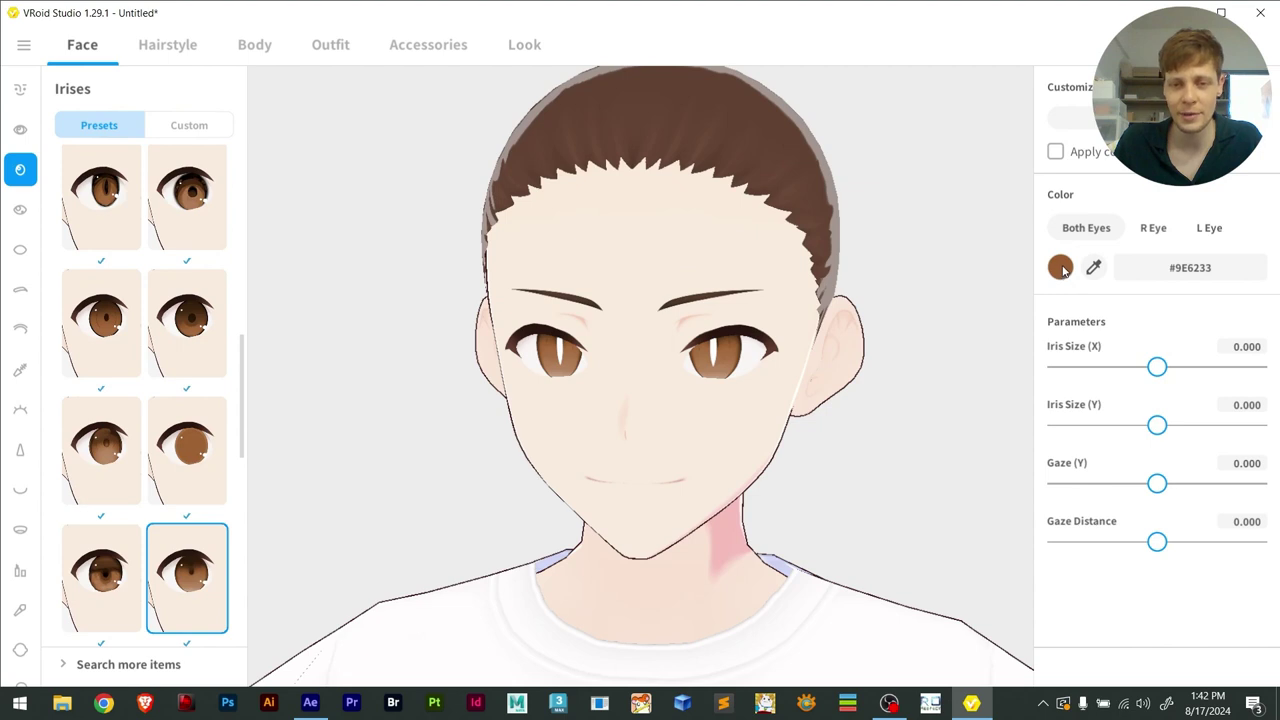
{"action": "left_click", "coordinate": [1061, 270]}
{"action": "left_click", "coordinate": [1001, 419]}
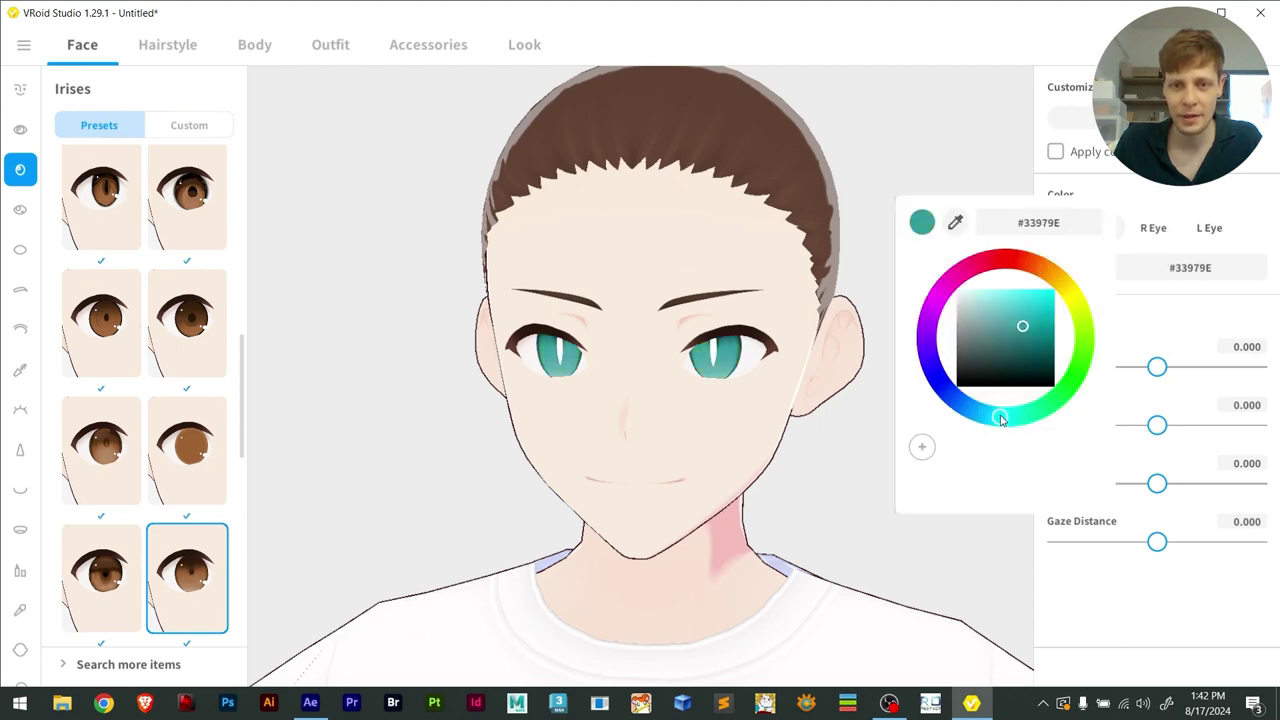
{"action": "left_click", "coordinate": [1040, 299]}
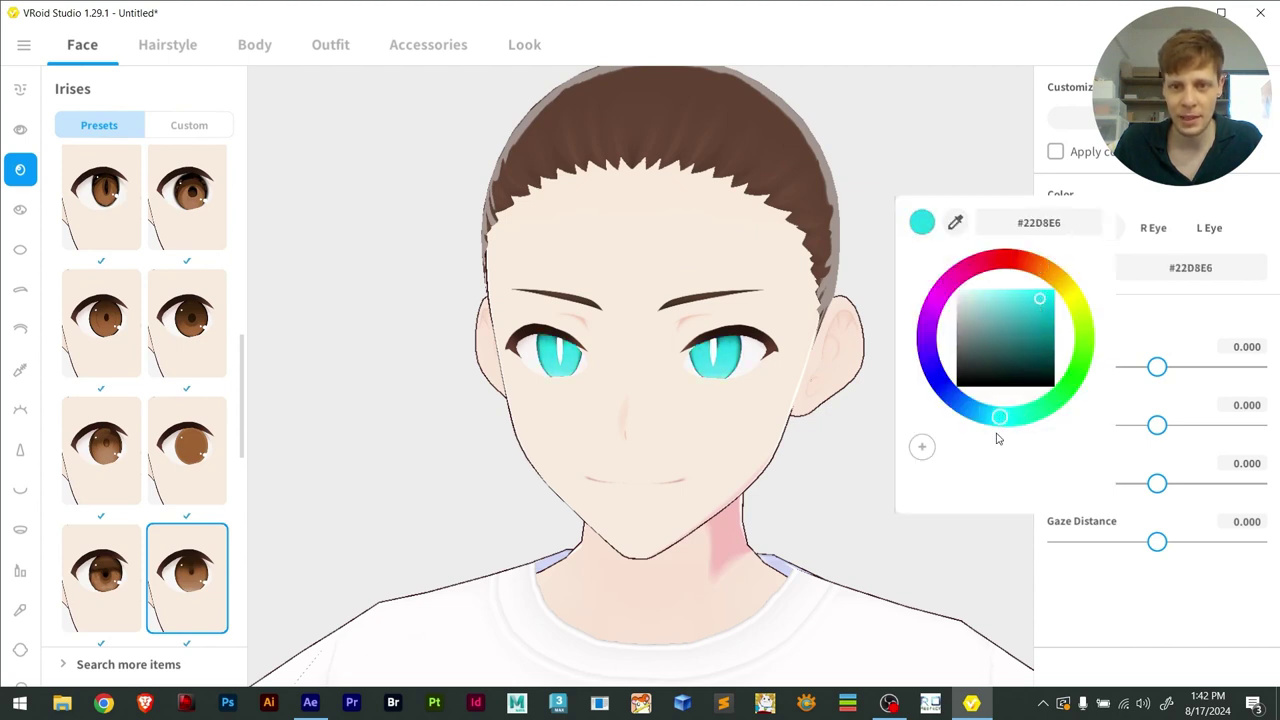
{"action": "left_click_drag", "start_coordinate": [1001, 430], "coordinate": [1017, 419]}
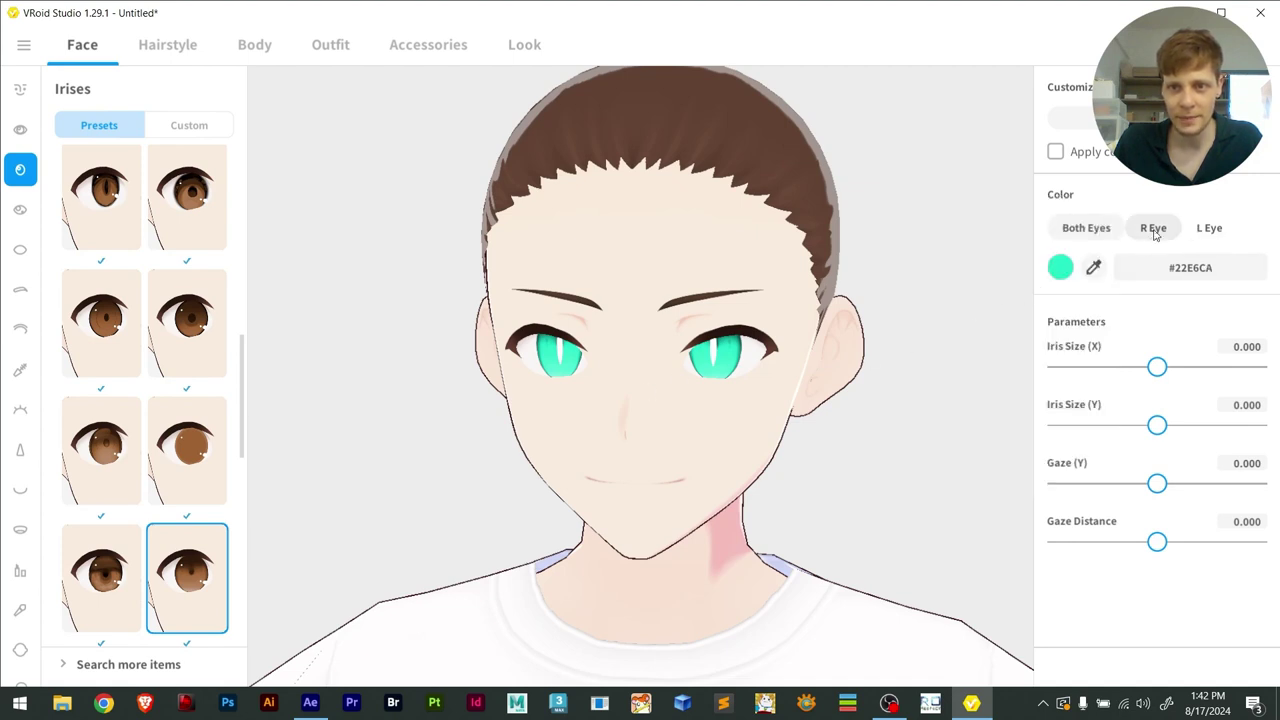
Nudge the left iris slightly greener and return iris size to 0.000
{"action": "left_click", "coordinate": [1211, 230]}
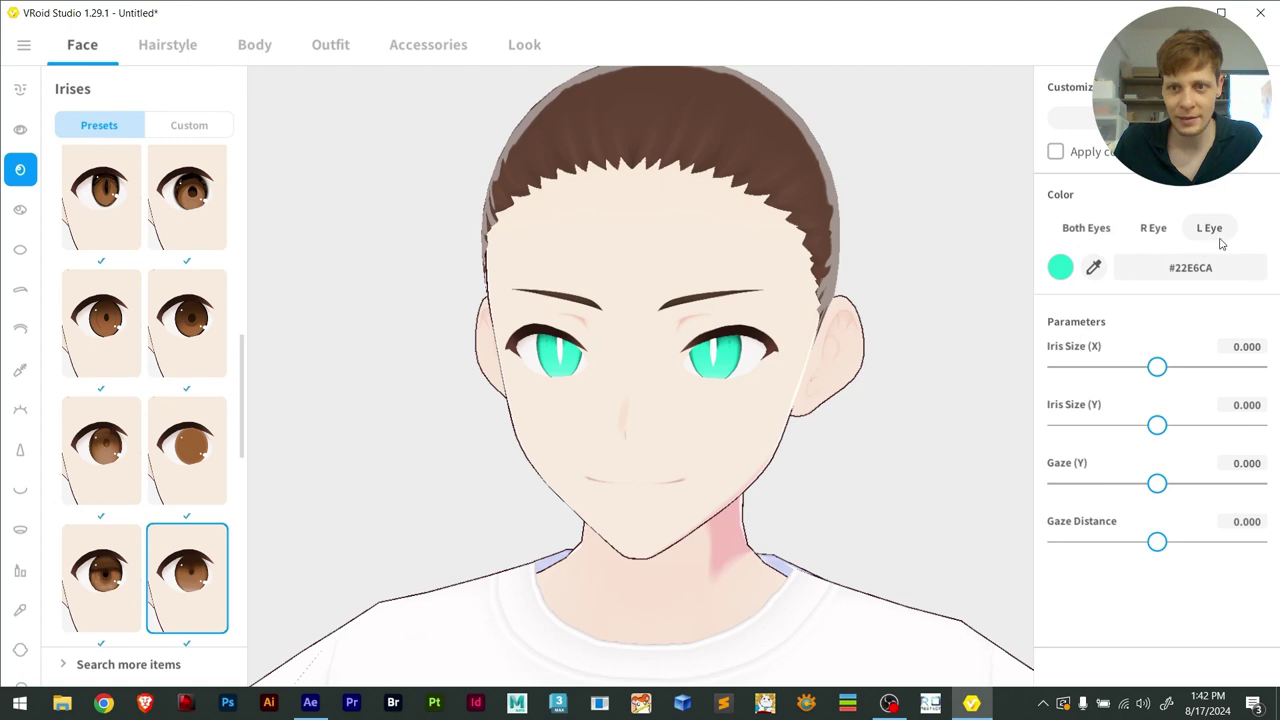
{"action": "left_click", "coordinate": [1059, 270]}
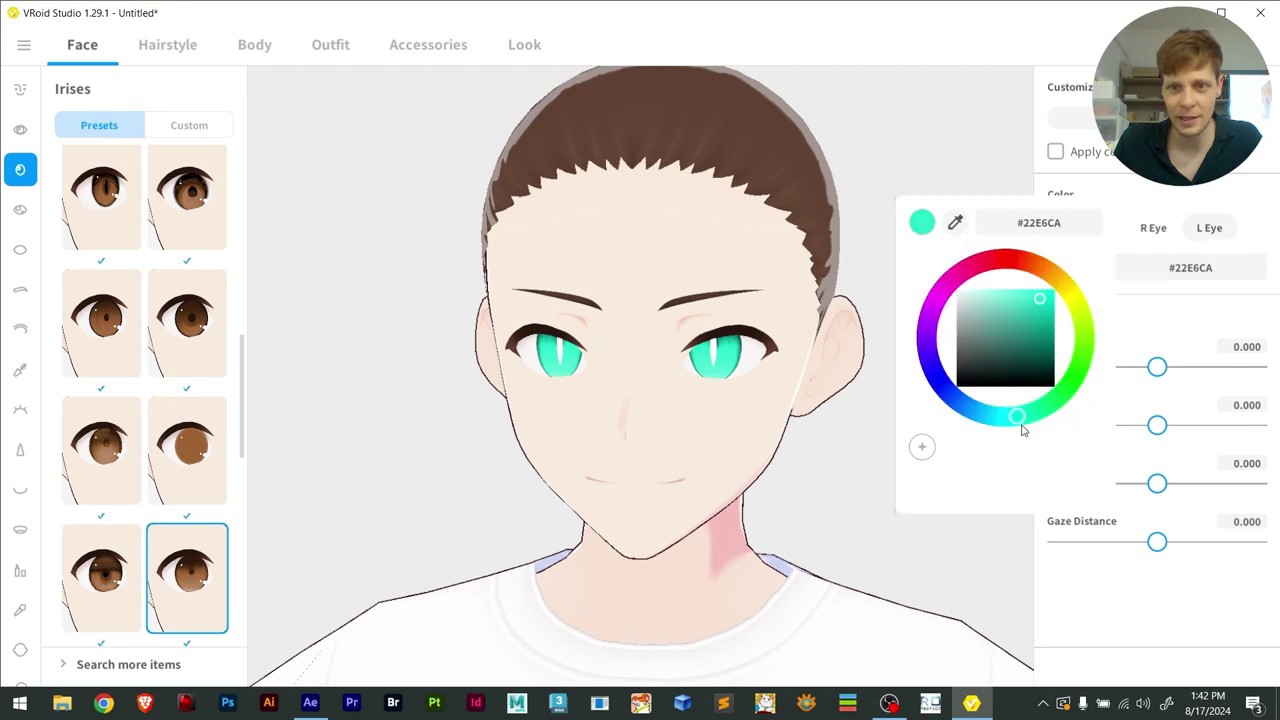
{"action": "left_click_drag", "start_coordinate": [1022, 430], "coordinate": [1033, 415]}
{"action": "left_click", "coordinate": [1175, 192]}
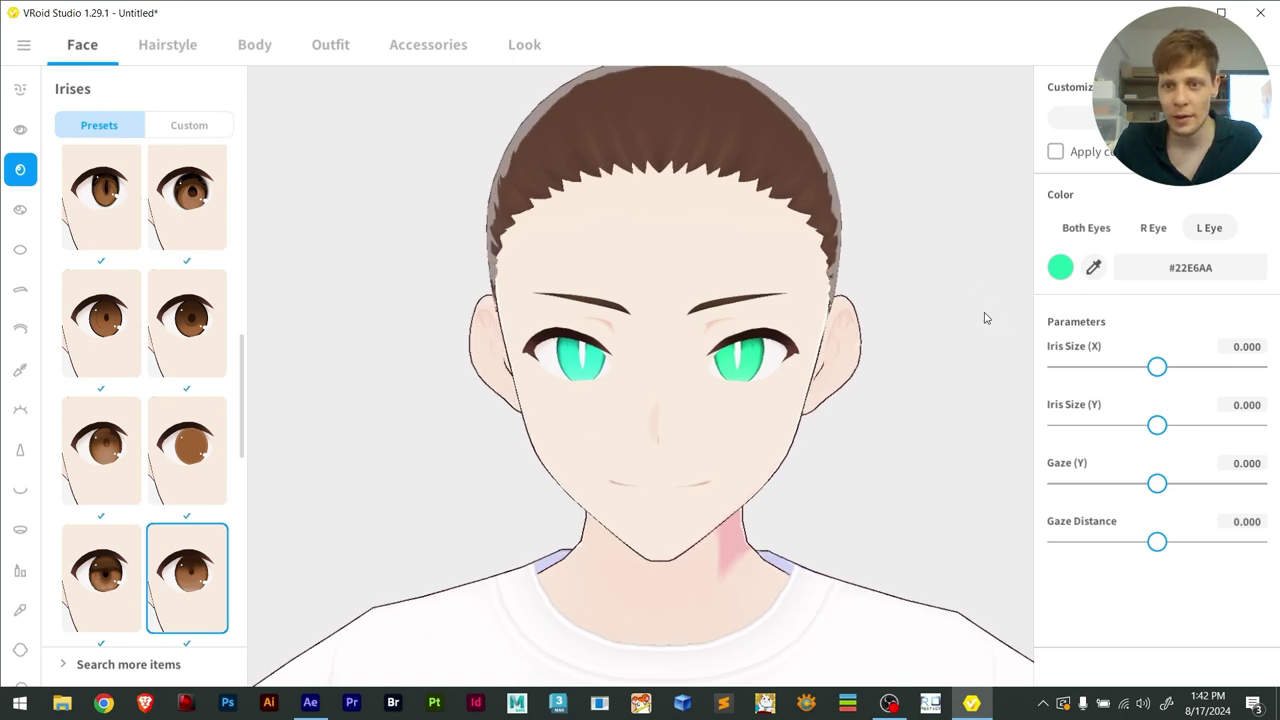
{"action": "mouse_move", "coordinate": [1157, 367]}
{"action": "left_mouse_down"}
{"action": "mouse_move", "coordinate": [1079, 368]}
{"action": "mouse_move", "coordinate": [1147, 367]}
{"action": "left_mouse_up"}
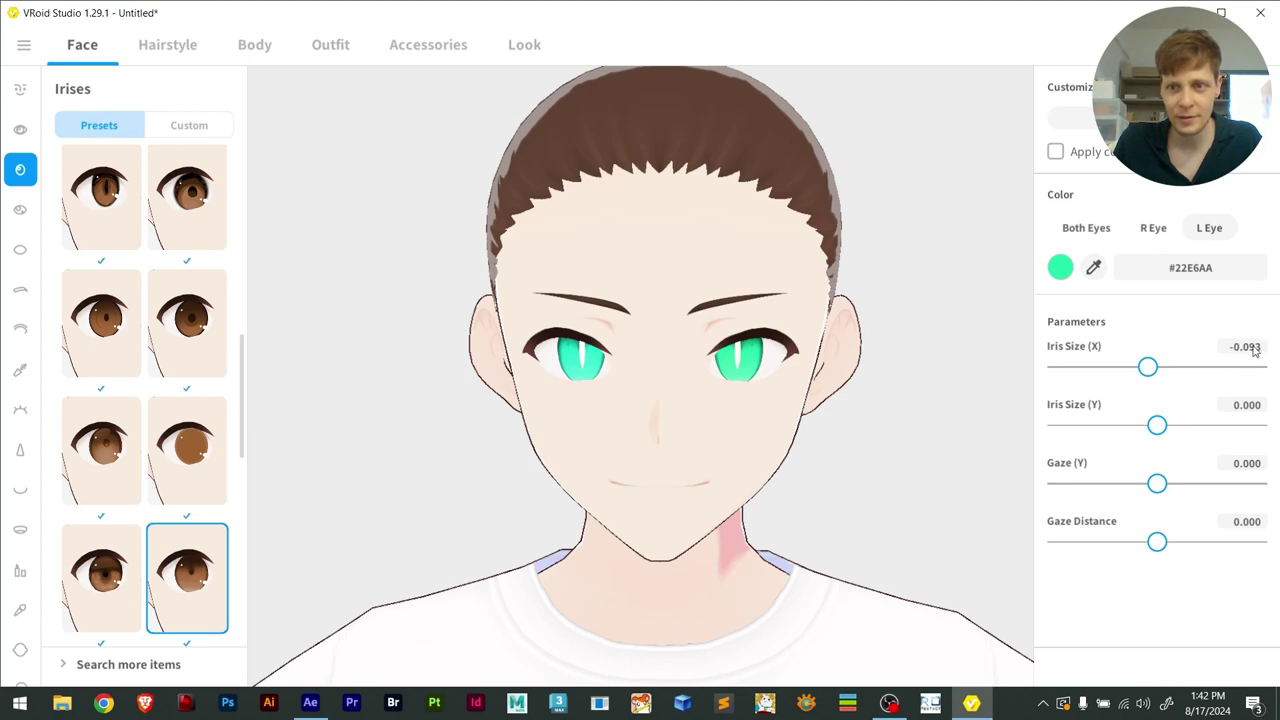
{"action": "left_click_drag", "start_coordinate": [1146, 370], "coordinate": [1152, 376]}
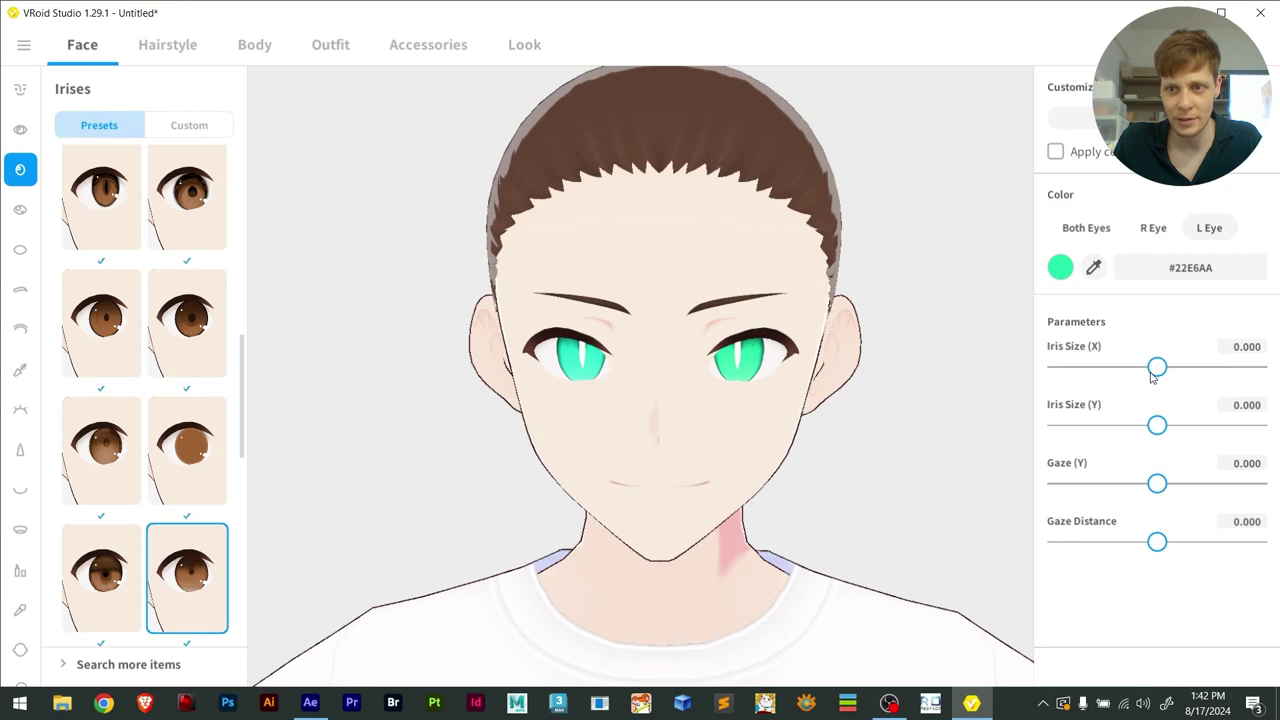
{"action": "left_click", "coordinate": [20, 212]}
Apply the slit-shaped eye highlight preset and darken its colour to near black
{"action": "left_click", "coordinate": [158, 463]}
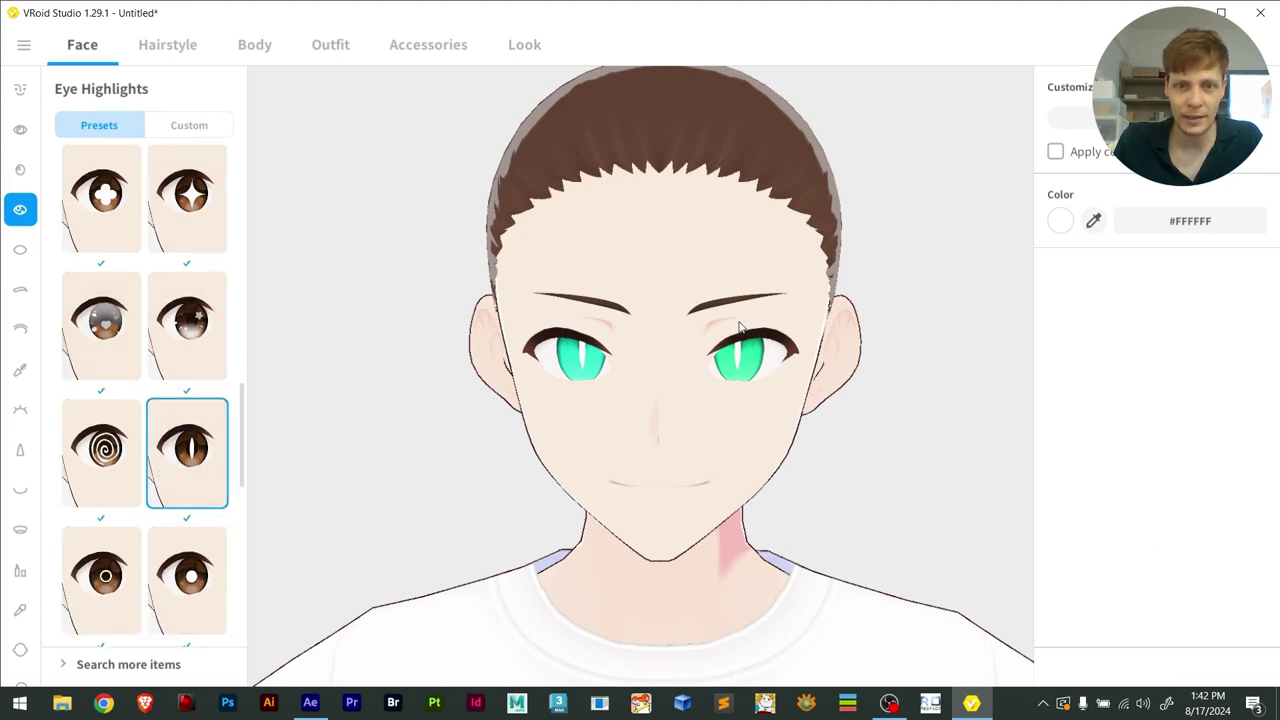
{"action": "scroll", "coordinate": [750, 352], "scroll_direction": "up", "scroll_amount": 5}
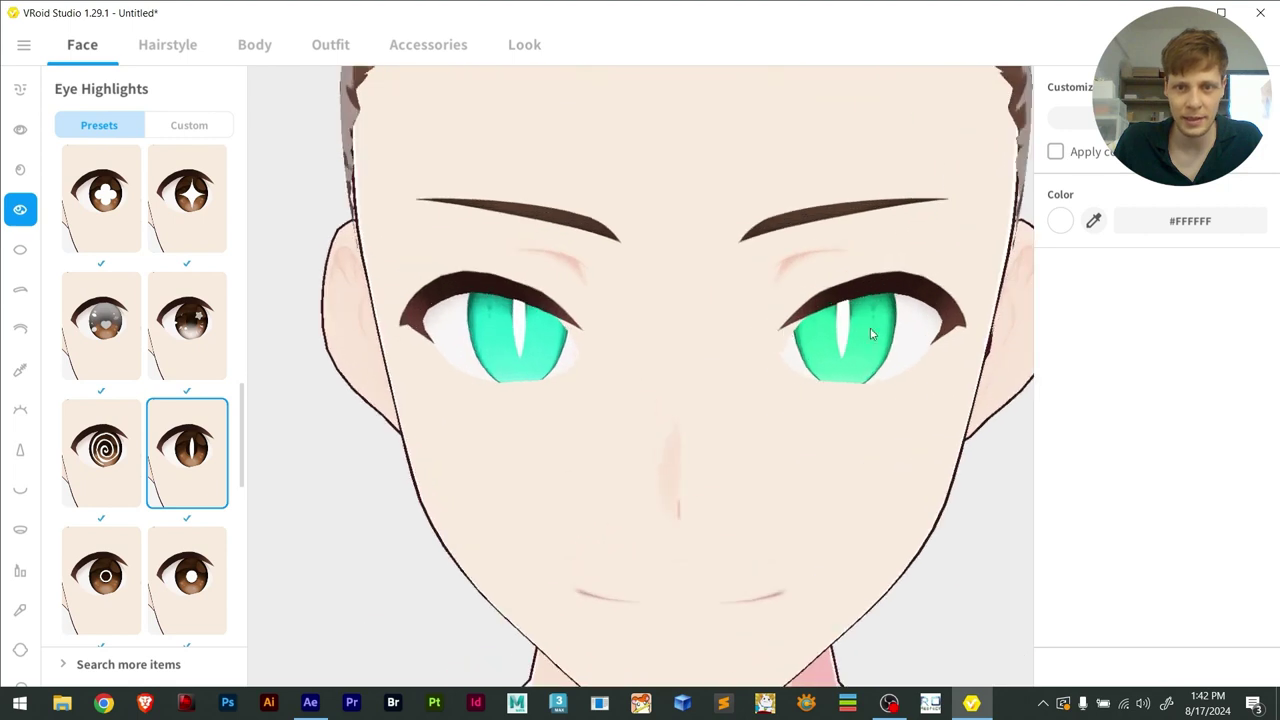
{"action": "left_click", "coordinate": [1060, 221]}
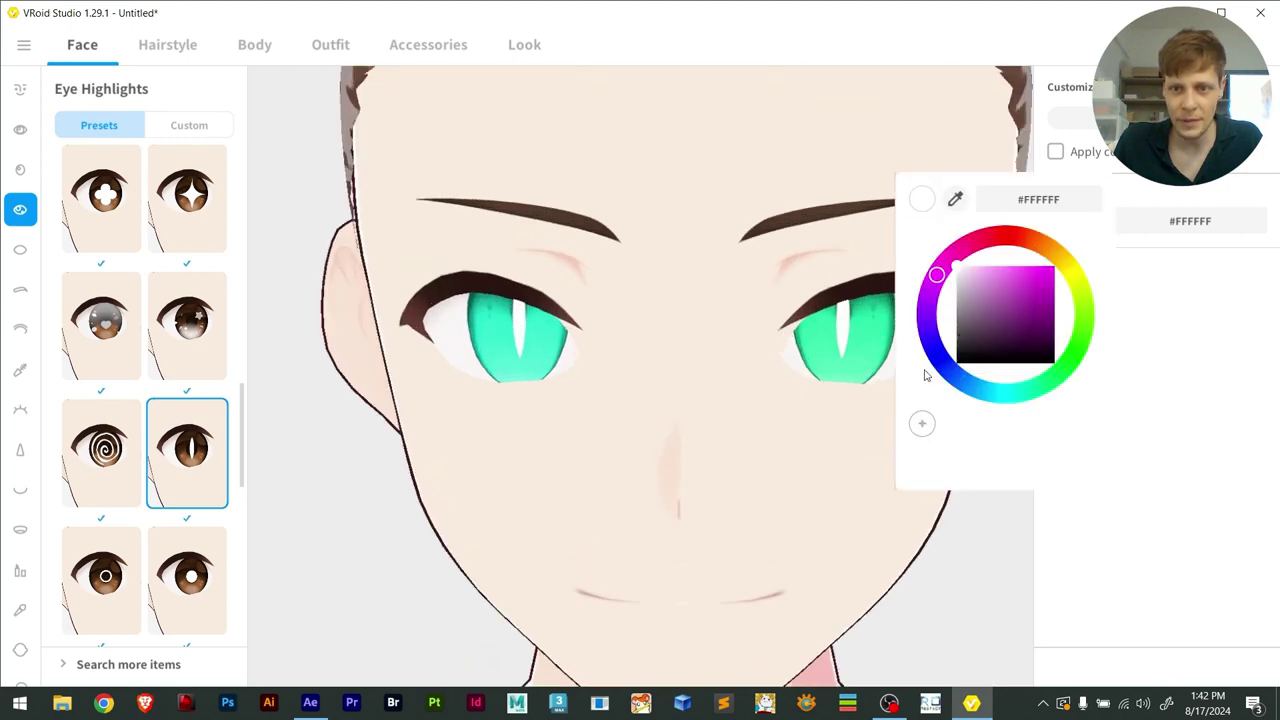
{"action": "left_click", "coordinate": [1008, 280]}
{"action": "left_click", "coordinate": [975, 390]}
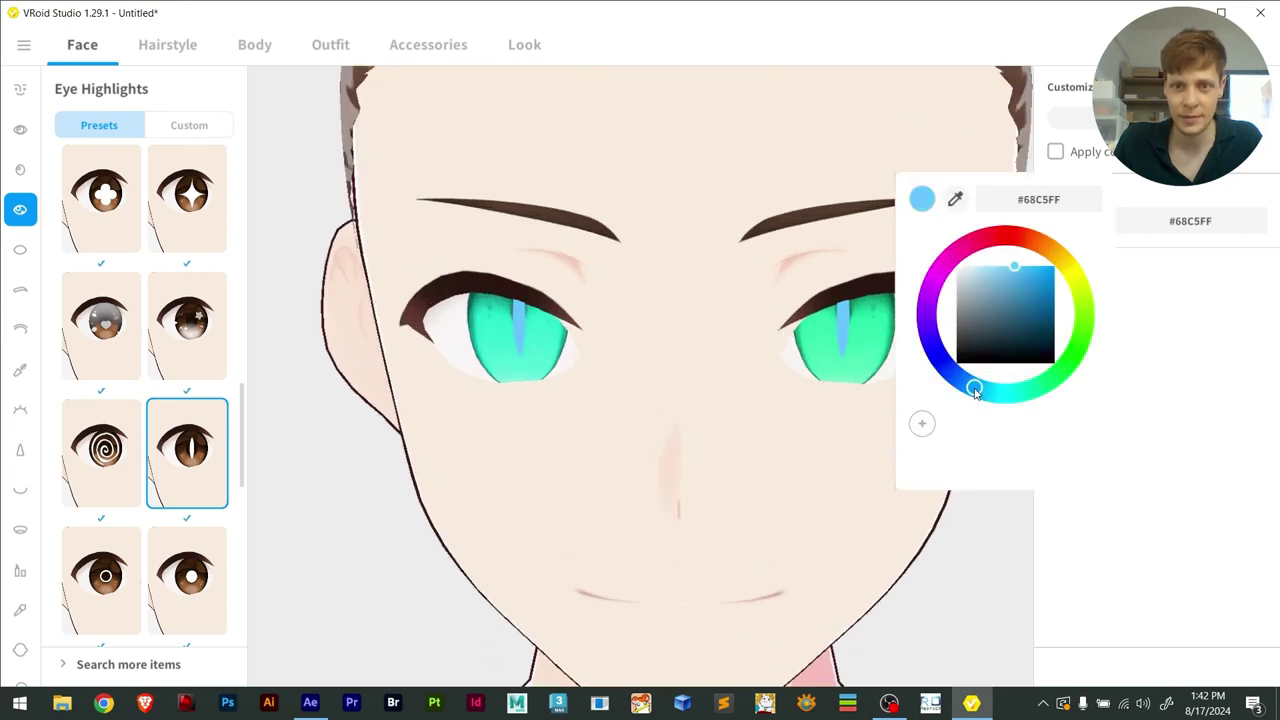
{"action": "left_click_drag", "start_coordinate": [975, 392], "coordinate": [1007, 396]}
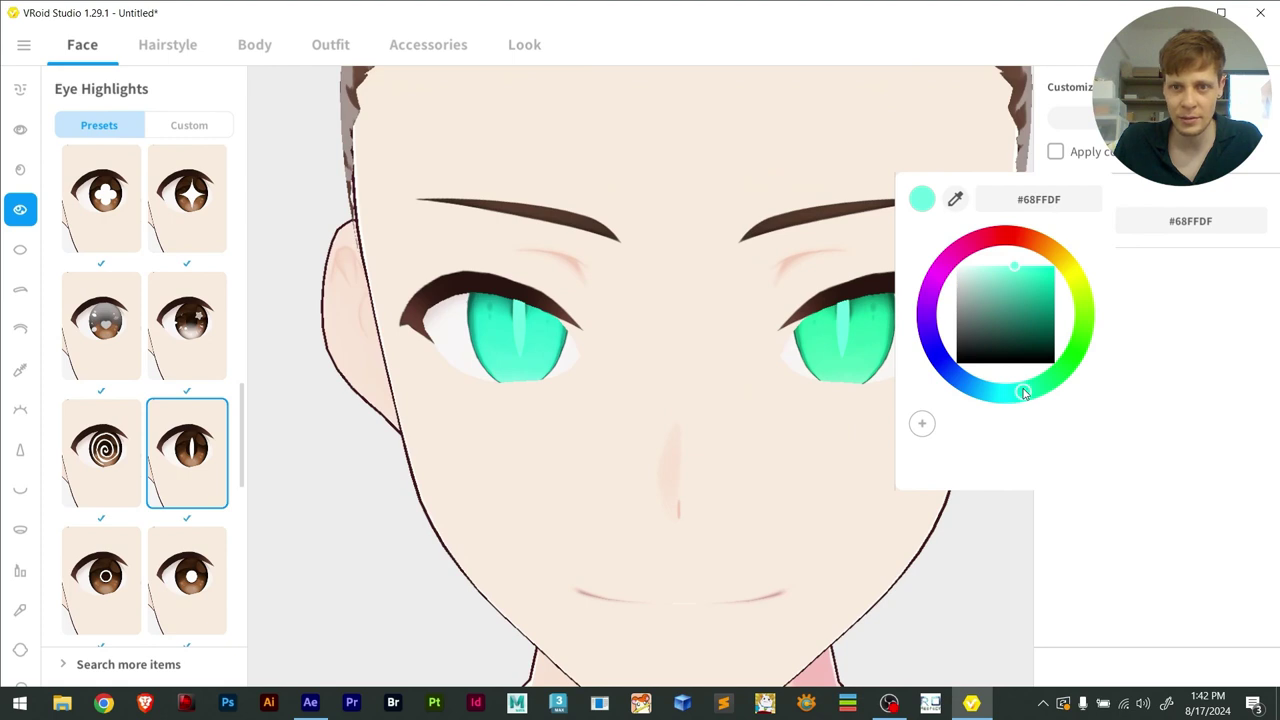
{"action": "mouse_move", "coordinate": [997, 309]}
{"action": "left_mouse_down"}
{"action": "mouse_move", "coordinate": [977, 337]}
{"action": "mouse_move", "coordinate": [986, 347]}
{"action": "left_mouse_up"}
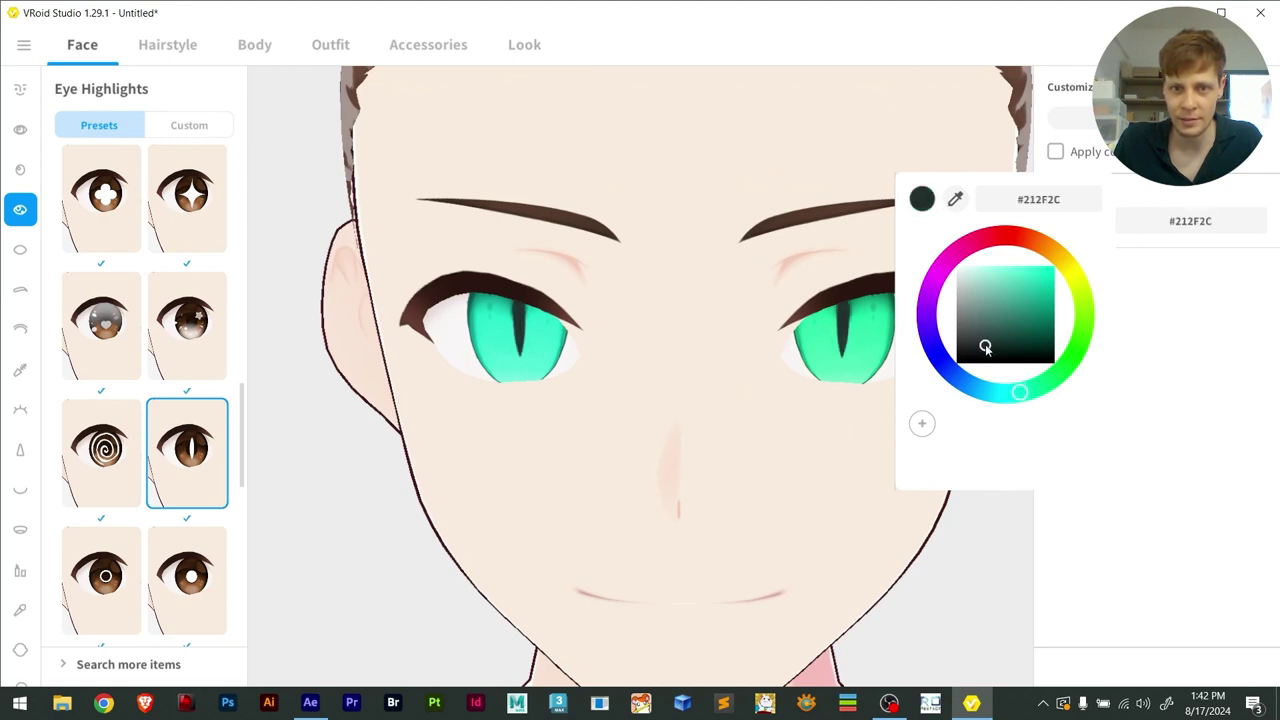
{"action": "left_click", "coordinate": [1124, 397]}
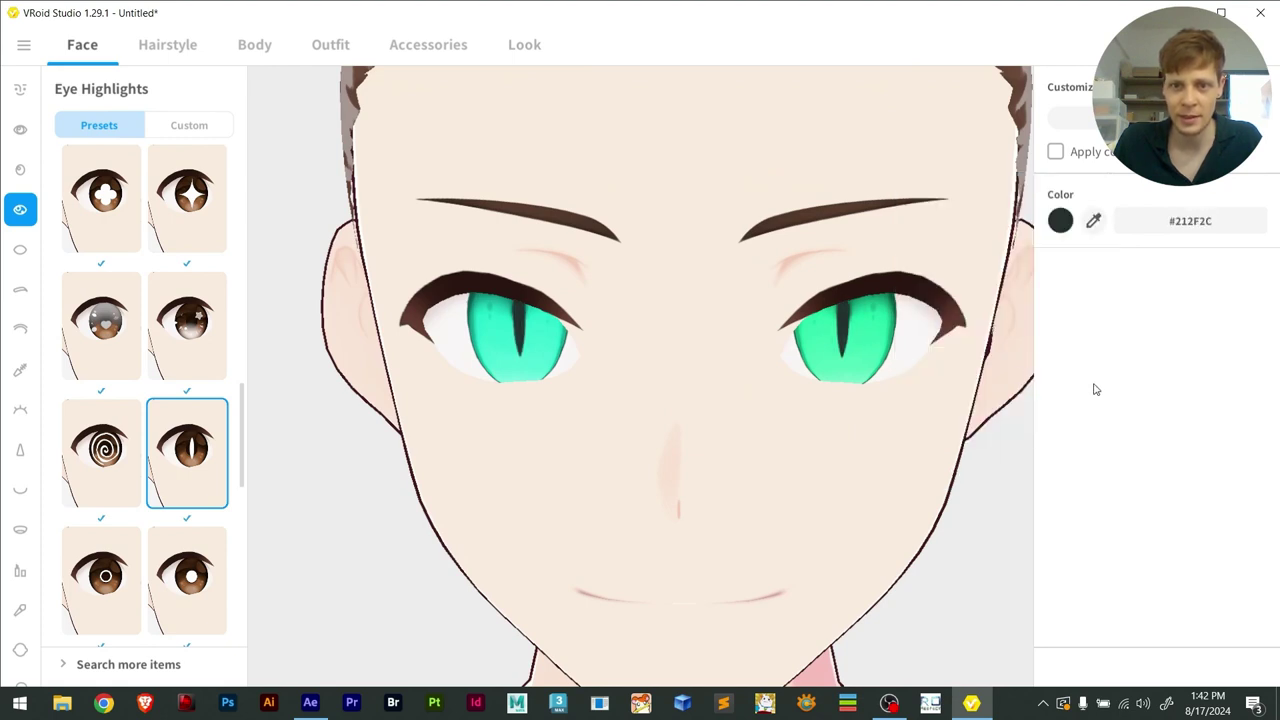
{"action": "left_click", "coordinate": [19, 252]}
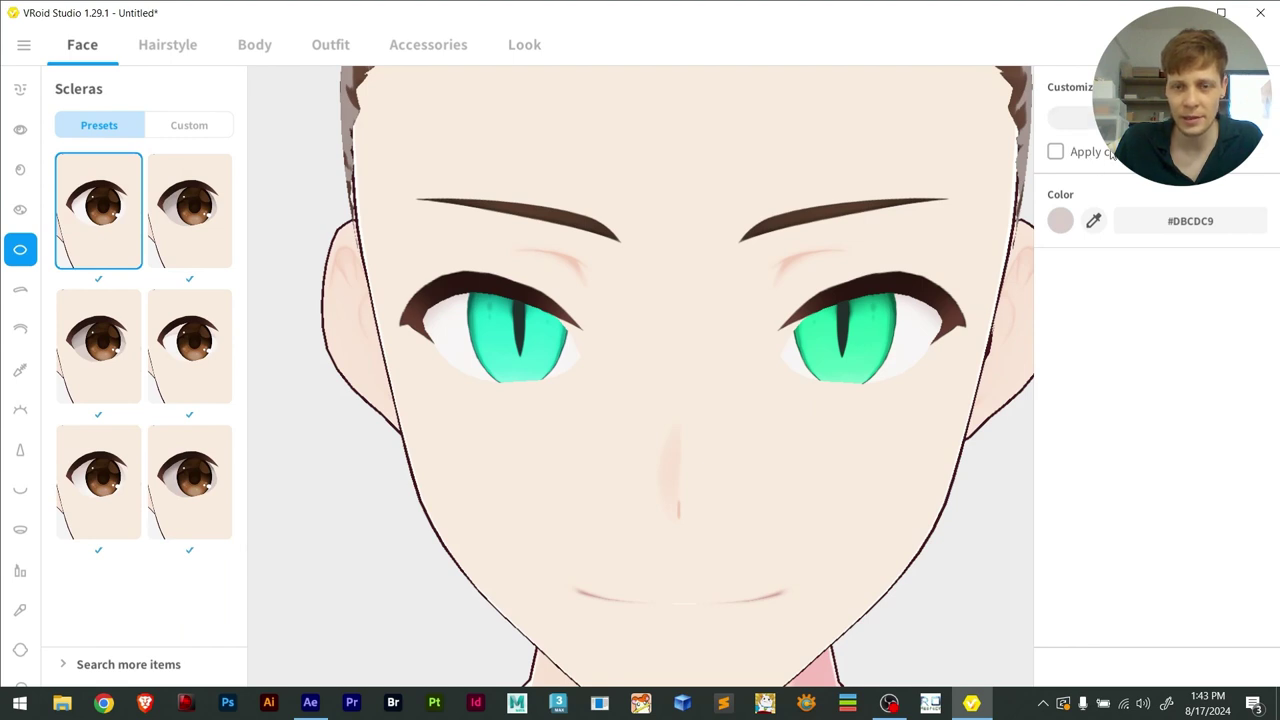
Open the Eye Highlights texture and inspect the Default Design layer's options
{"action": "left_click", "coordinate": [20, 209]}
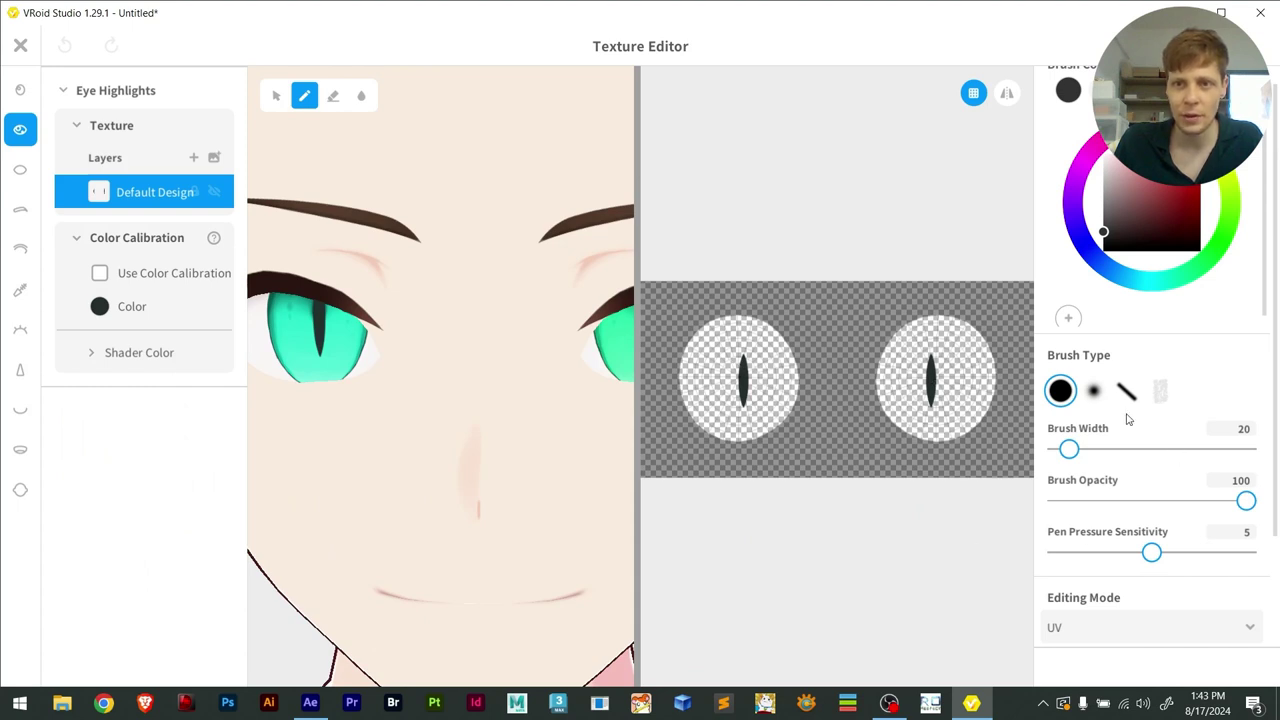
{"action": "scroll", "coordinate": [1235, 355], "scroll_direction": "down", "scroll_amount": 2}
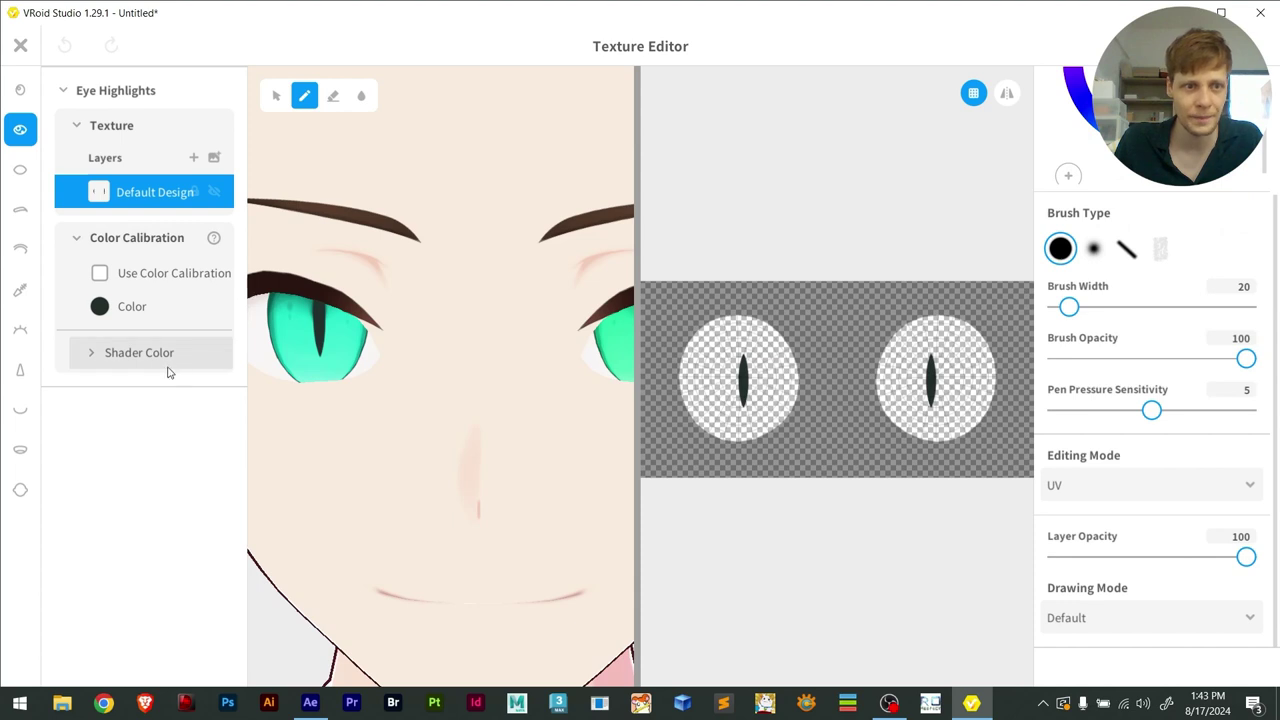
{"action": "right_click", "coordinate": [141, 188]}
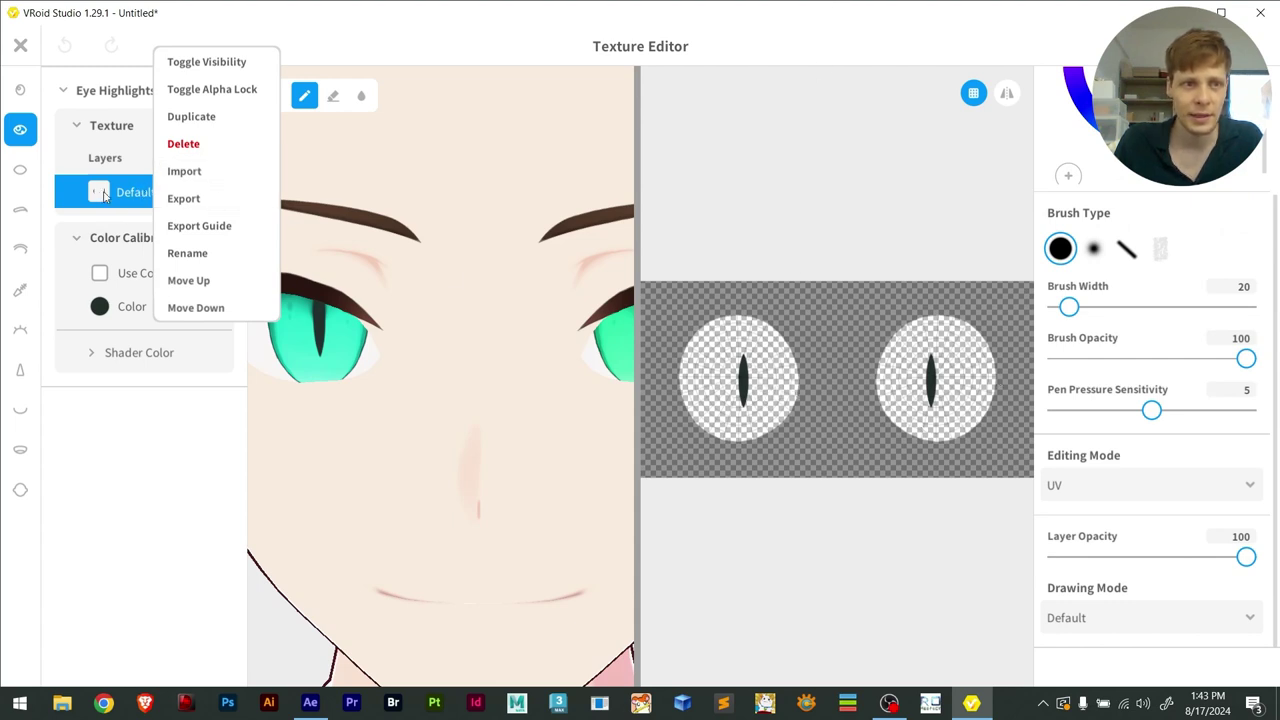
{"action": "left_click", "coordinate": [36, 135]}
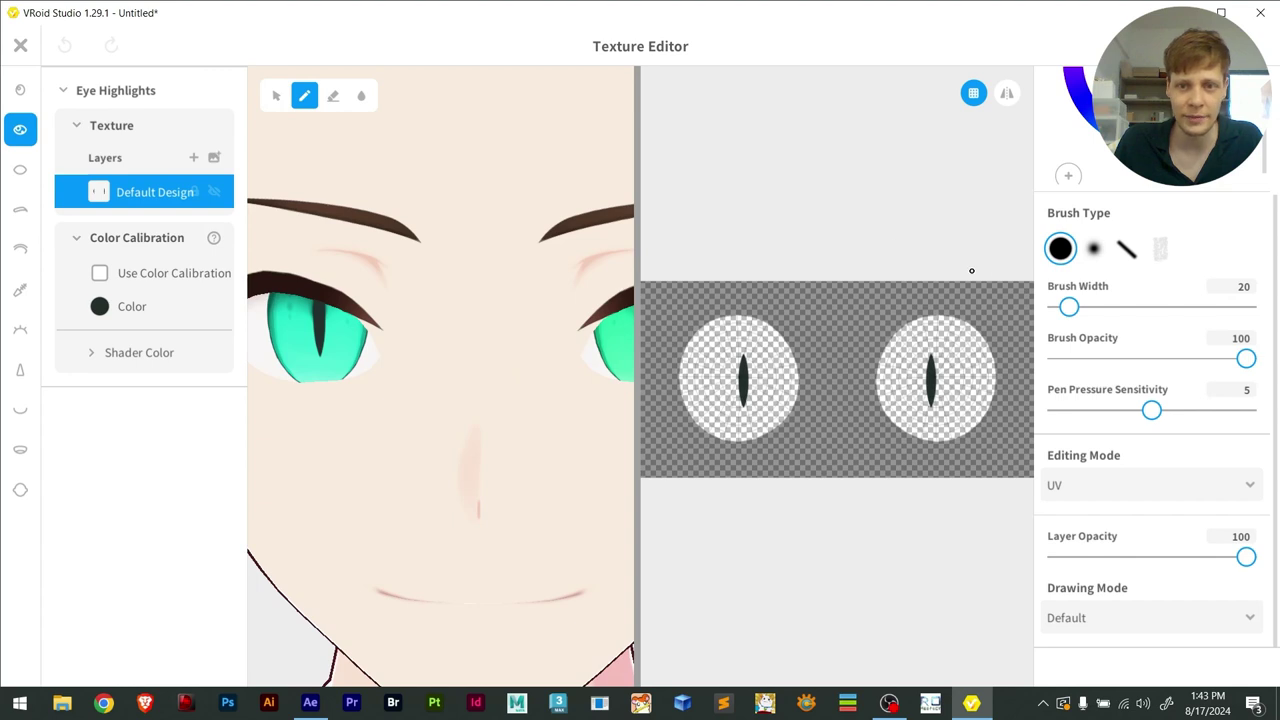
{"action": "scroll", "coordinate": [1150, 130], "scroll_direction": "down", "scroll_amount": 1}
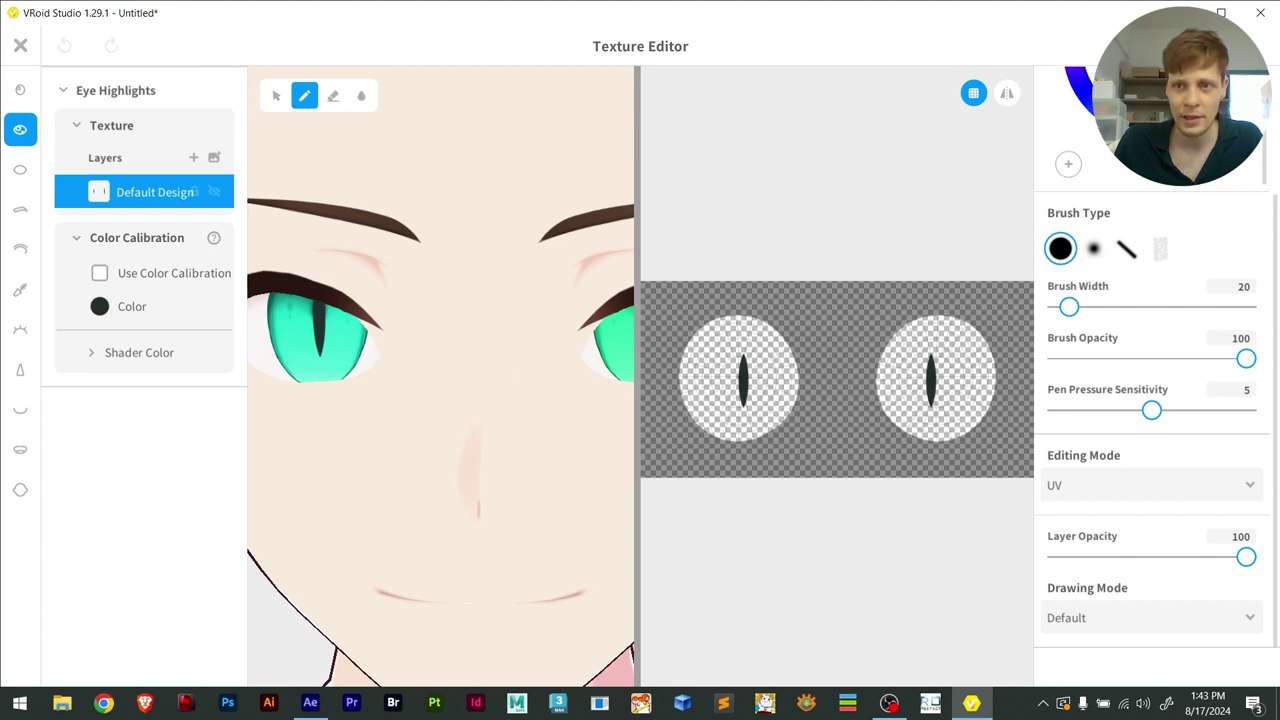
{"action": "scroll", "coordinate": [1150, 130], "scroll_direction": "up", "scroll_amount": 1}
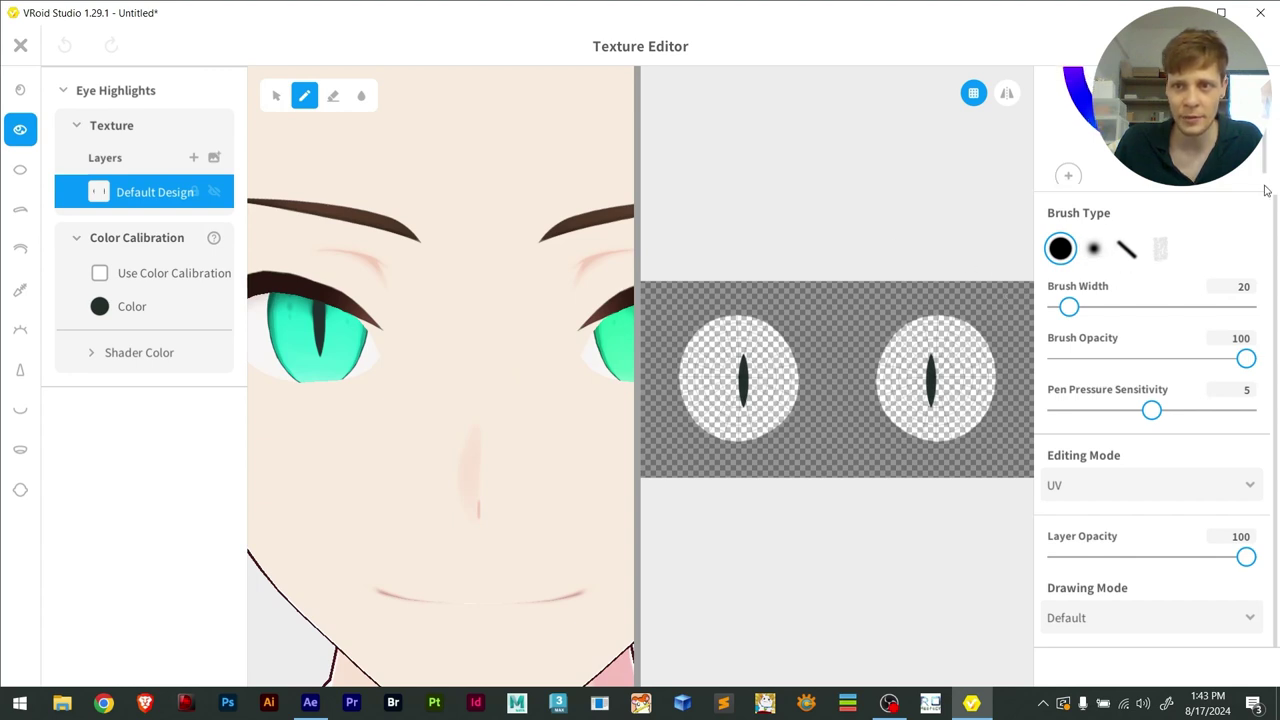
{"action": "scroll", "coordinate": [1265, 190], "scroll_direction": "up", "scroll_amount": 5}
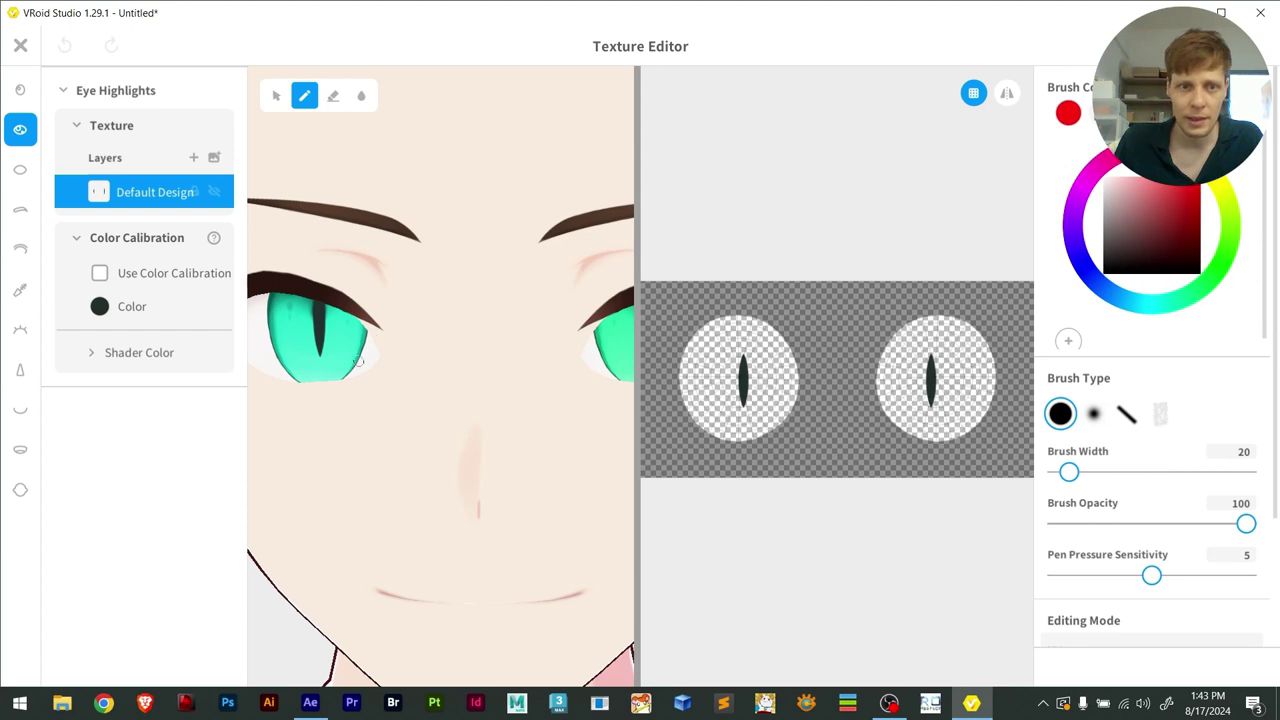
Paint two red test strokes on the eye, undo both, and exit the texture editor
{"action": "mouse_move", "coordinate": [340, 368]}
{"action": "left_mouse_down"}
{"action": "mouse_move", "coordinate": [286, 325]}
{"action": "mouse_move", "coordinate": [266, 290]}
{"action": "left_mouse_up"}
{"action": "key", "text": "ctrl+z"}
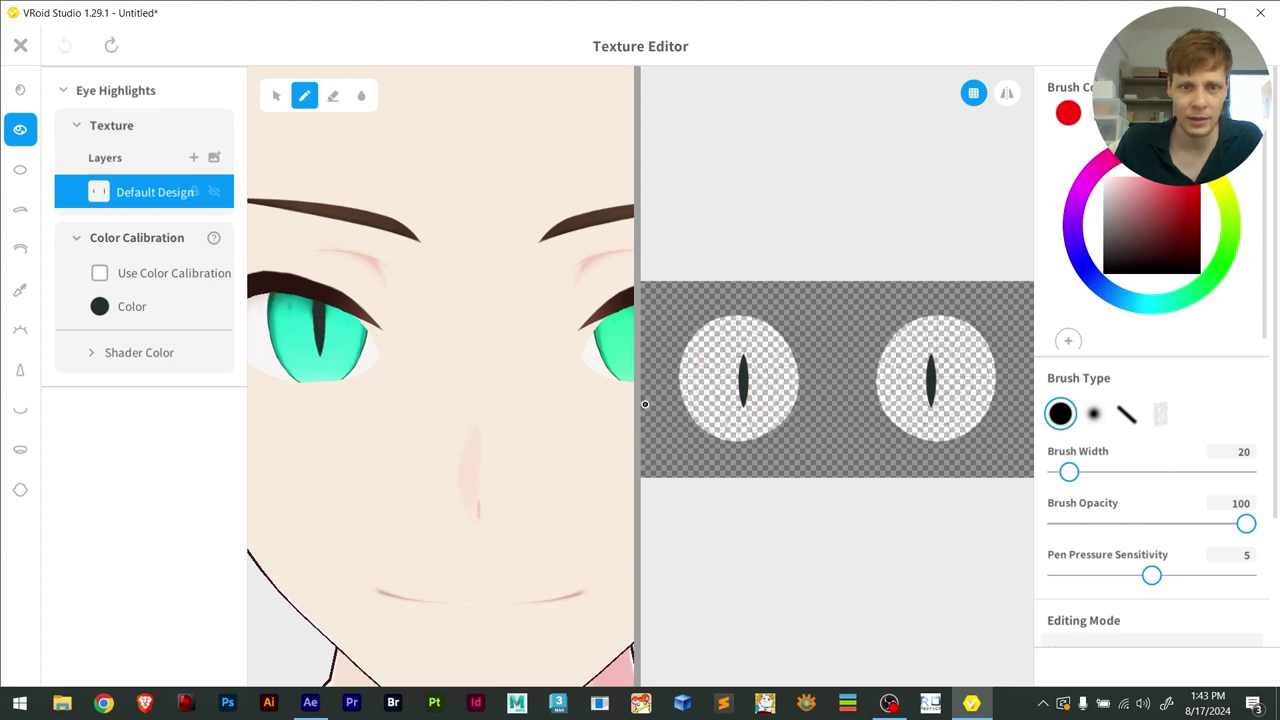
{"action": "mouse_move", "coordinate": [692, 358]}
{"action": "left_mouse_down"}
{"action": "mouse_move", "coordinate": [714, 451]}
{"action": "mouse_move", "coordinate": [740, 476]}
{"action": "left_mouse_up"}
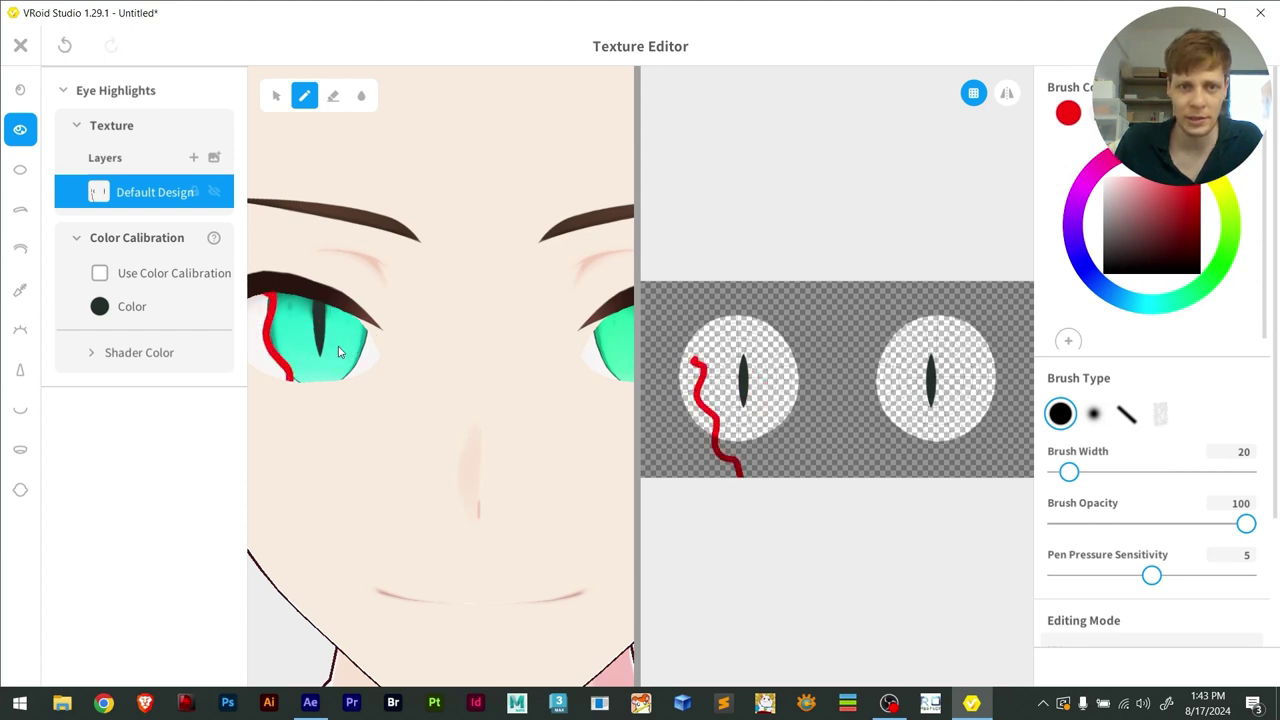
{"action": "key", "text": "ctrl+z"}
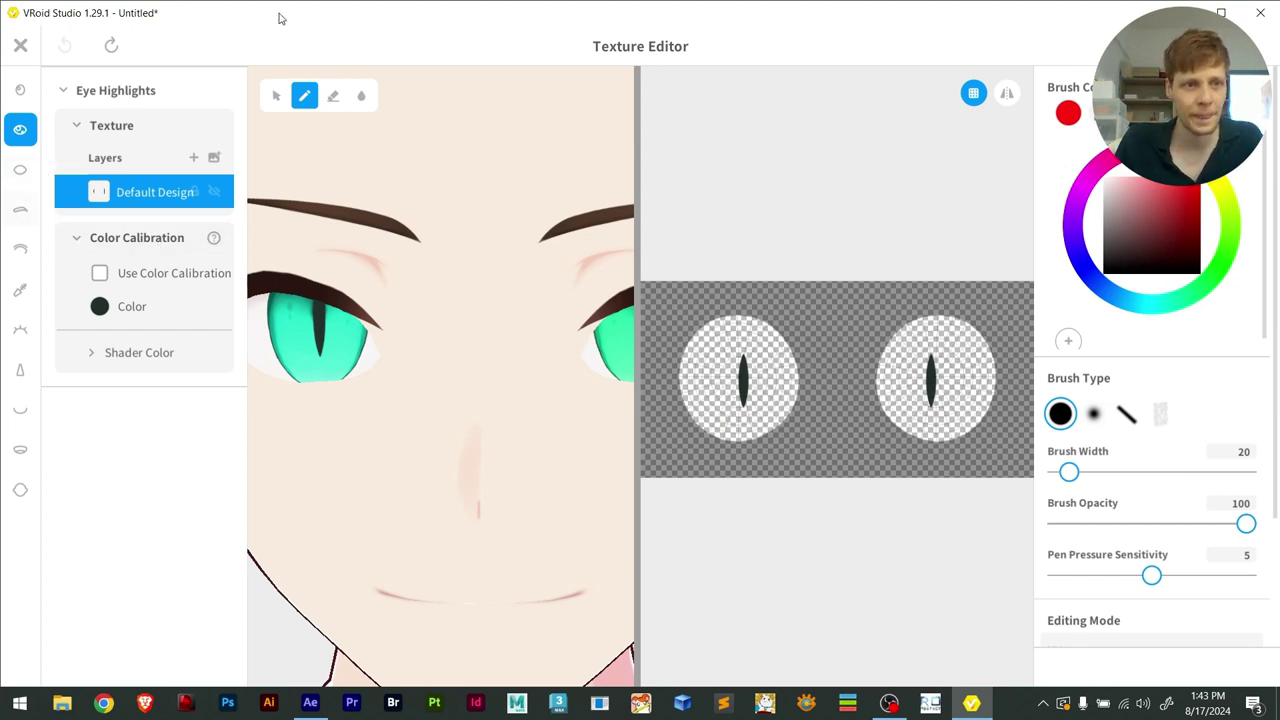
{"action": "left_click", "coordinate": [21, 46]}
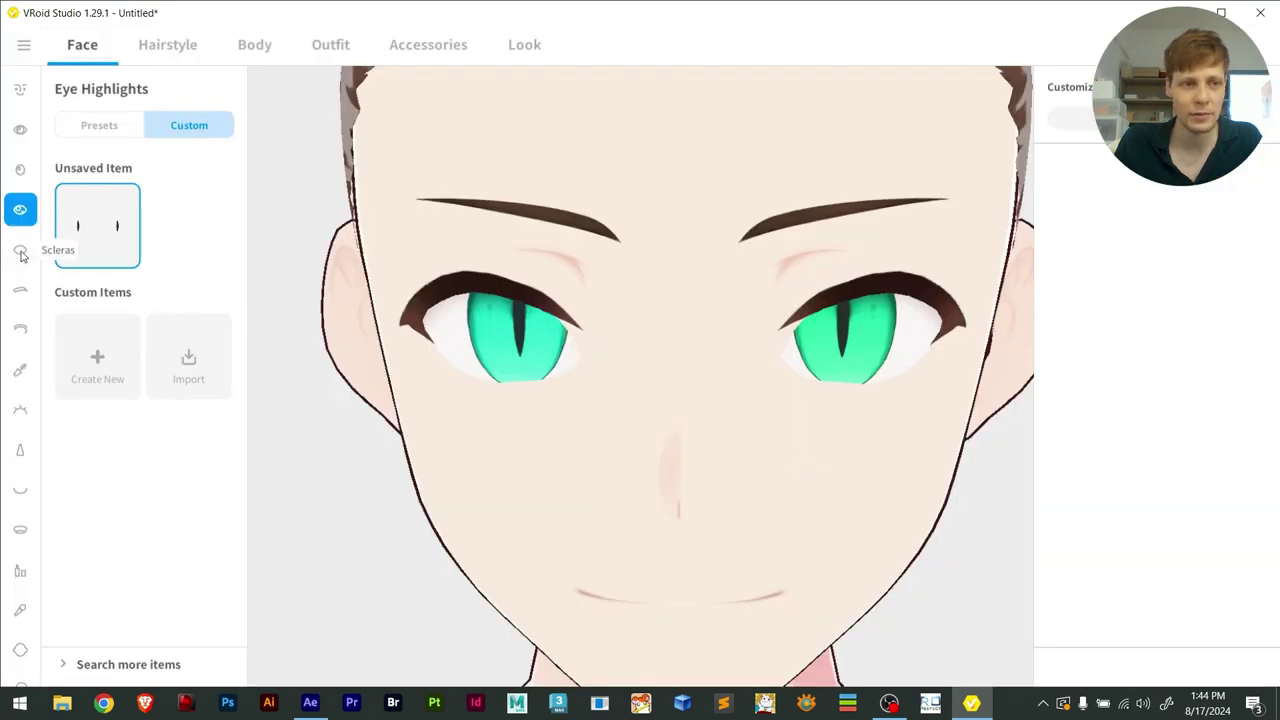
Go via Scleras to the Eyebrows category and scroll through the eyebrow presets
{"action": "left_click", "coordinate": [20, 252]}
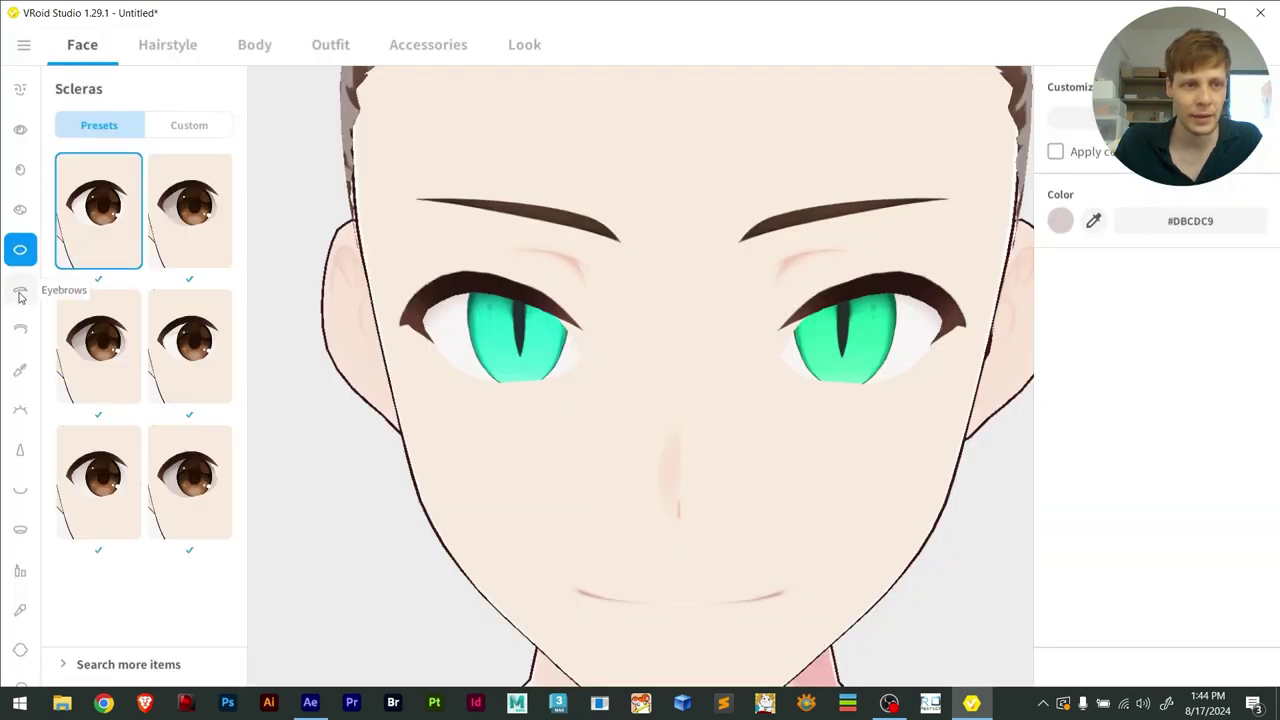
{"action": "left_click", "coordinate": [20, 292]}
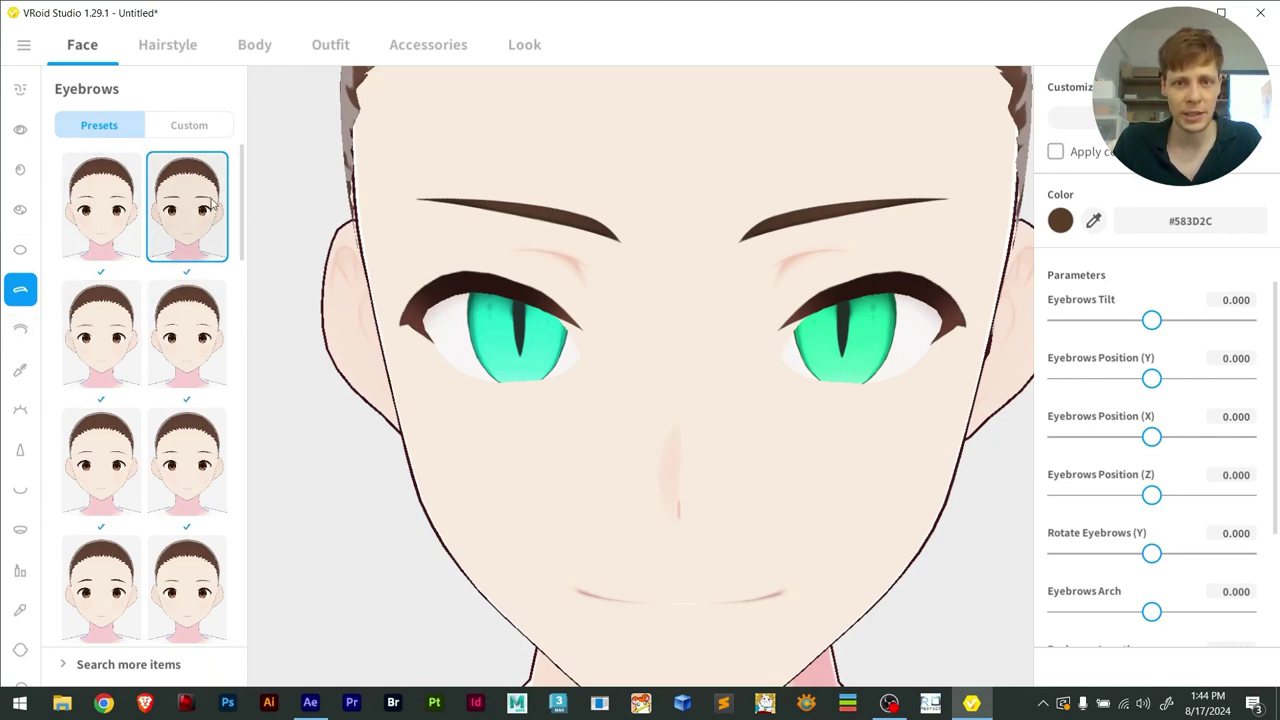
{"action": "scroll", "coordinate": [193, 258], "scroll_direction": "down", "scroll_amount": 1}
{"action": "scroll", "coordinate": [193, 258], "scroll_direction": "down", "scroll_amount": 2}
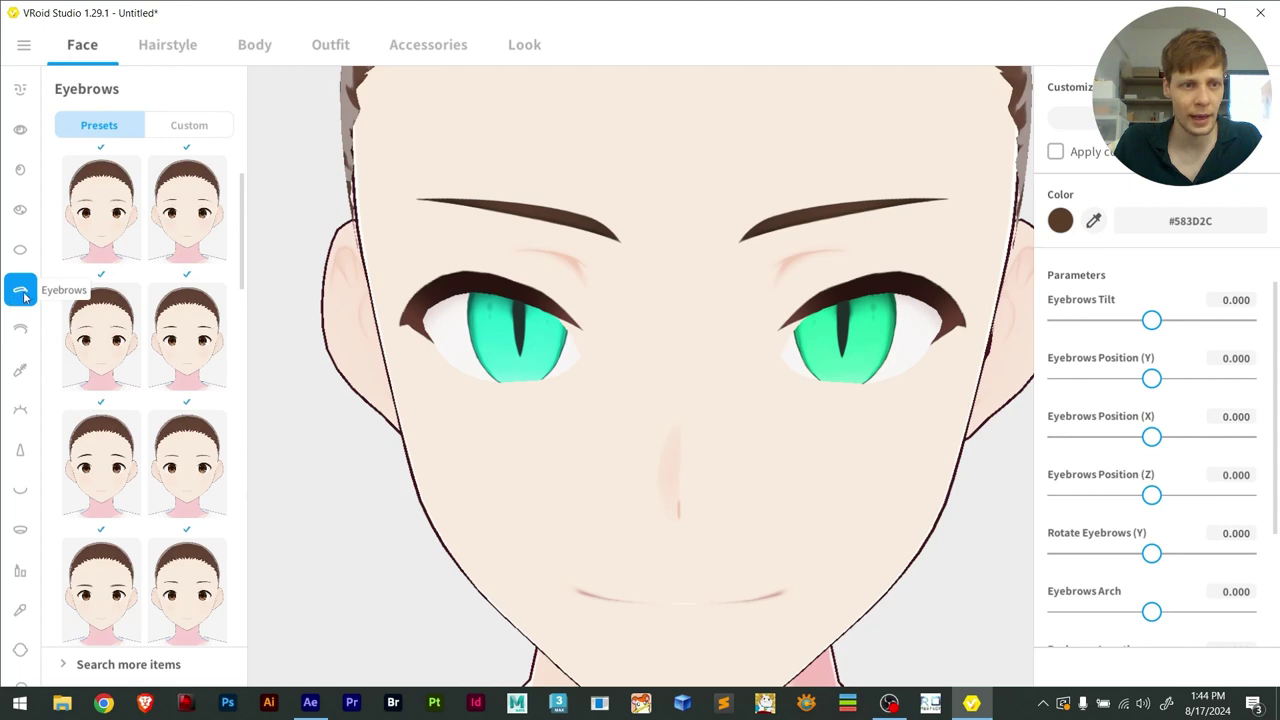
{"action": "scroll", "coordinate": [198, 362], "scroll_direction": "down", "scroll_amount": 1}
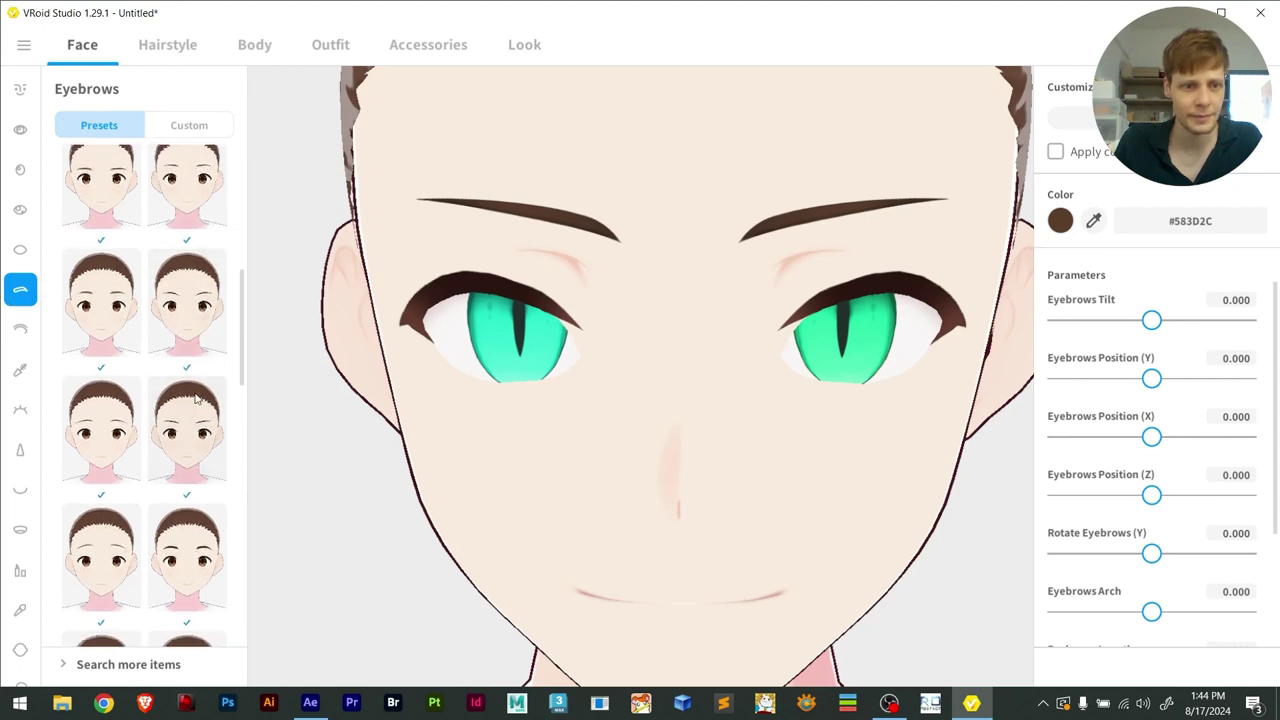
{"action": "scroll", "coordinate": [196, 398], "scroll_direction": "down", "scroll_amount": 1}
Apply a thicker eyebrow preset and colour it pale blond, #EFD9A1
{"action": "left_click", "coordinate": [177, 519]}
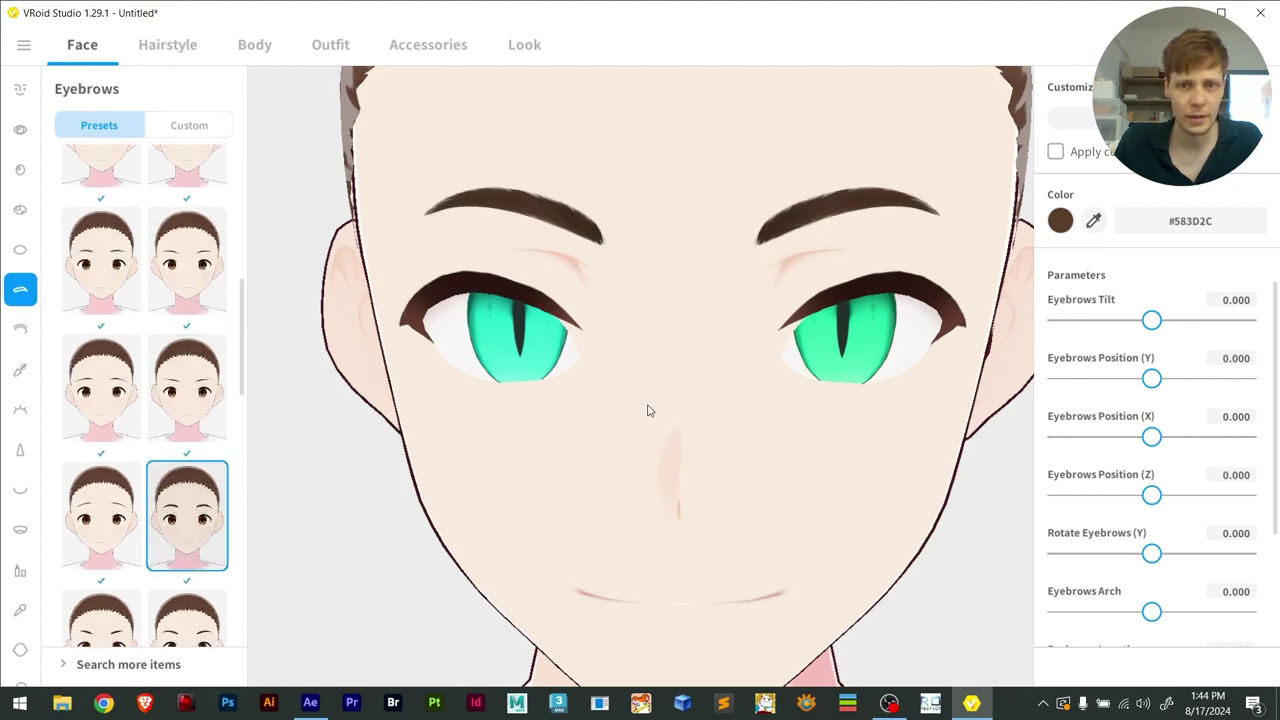
{"action": "left_click", "coordinate": [1061, 221]}
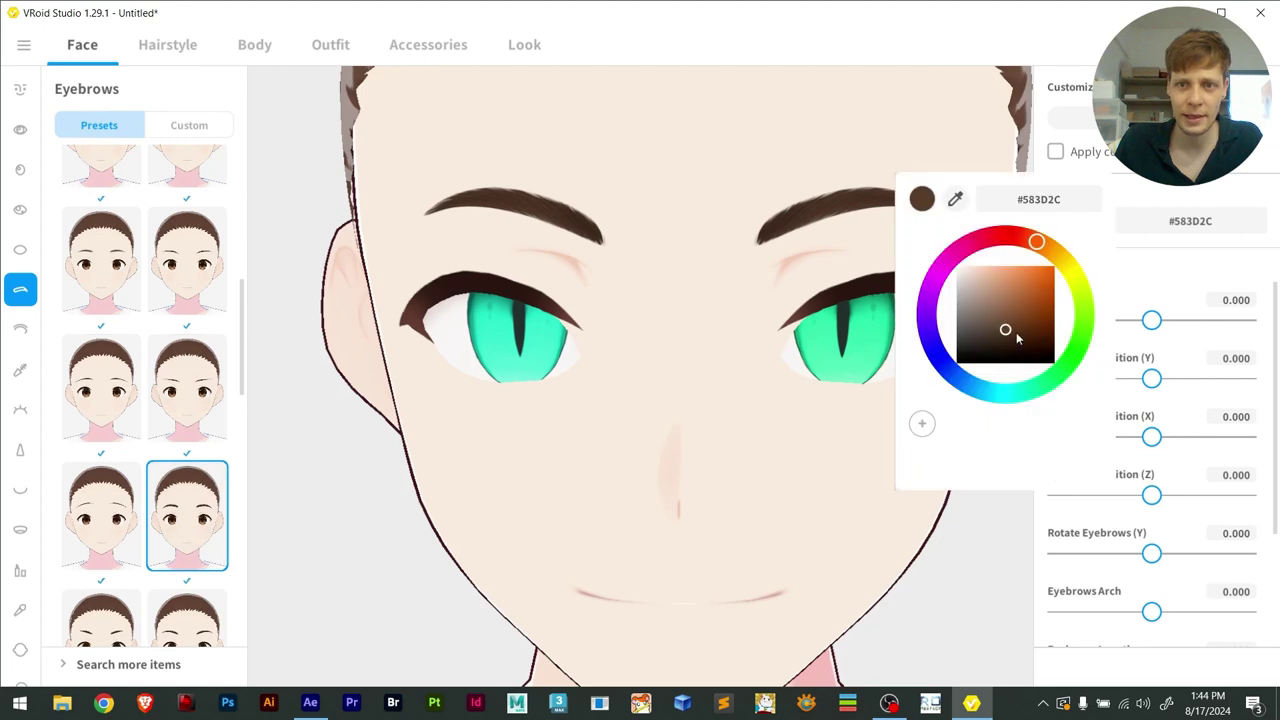
{"action": "left_click", "coordinate": [1036, 276]}
{"action": "mouse_move", "coordinate": [1050, 250]}
{"action": "left_mouse_down"}
{"action": "mouse_move", "coordinate": [1076, 272]}
{"action": "mouse_move", "coordinate": [975, 276]}
{"action": "mouse_move", "coordinate": [991, 274]}
{"action": "left_mouse_up"}
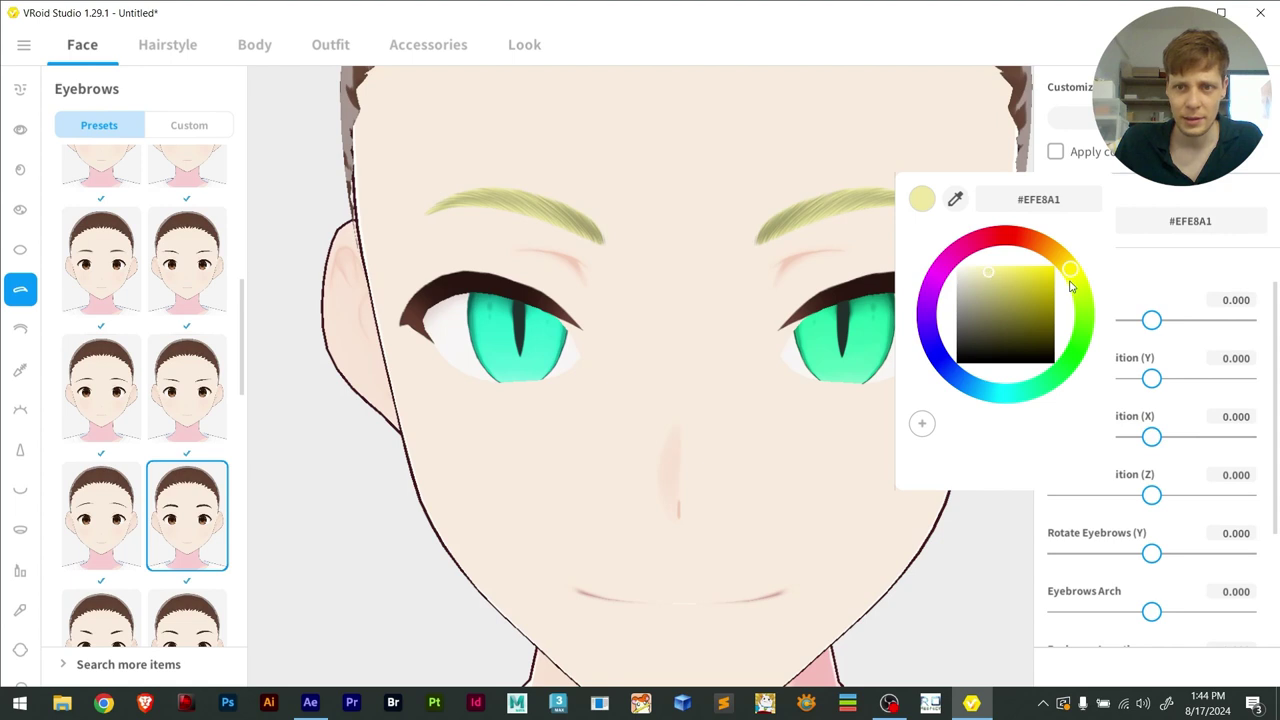
{"action": "left_click_drag", "start_coordinate": [1074, 277], "coordinate": [1060, 262]}
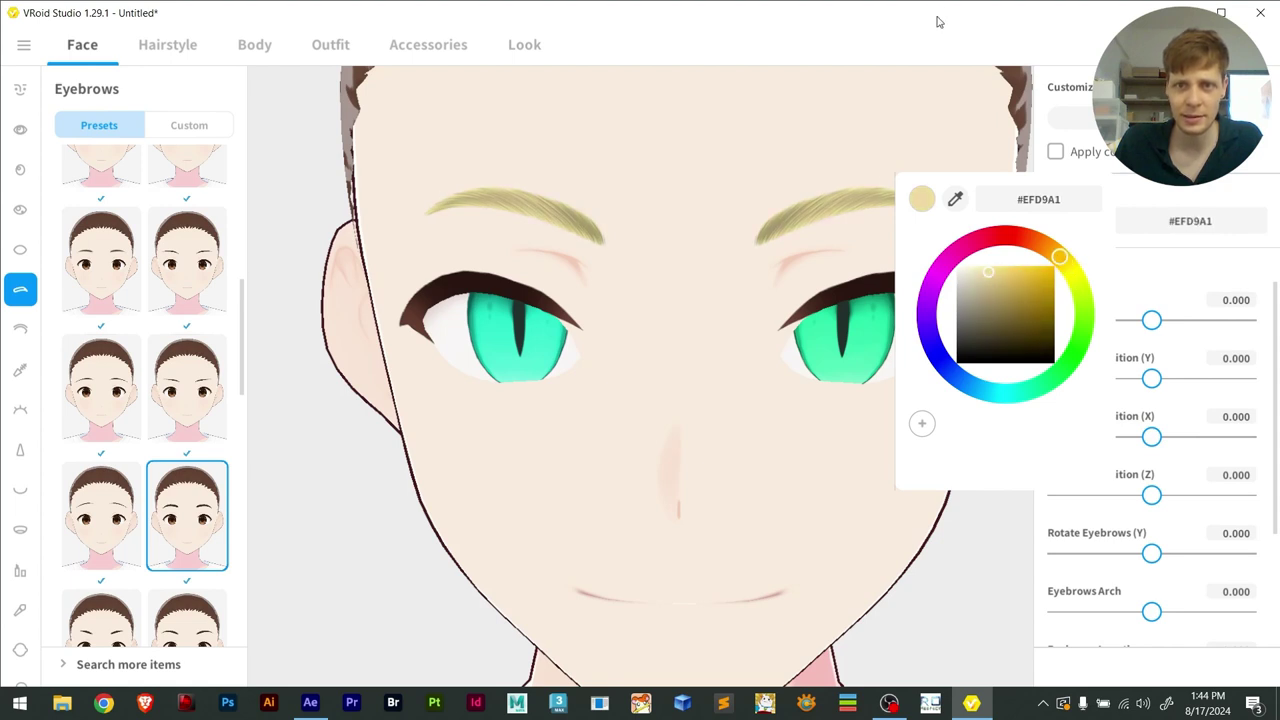
{"action": "left_click", "coordinate": [1133, 184]}
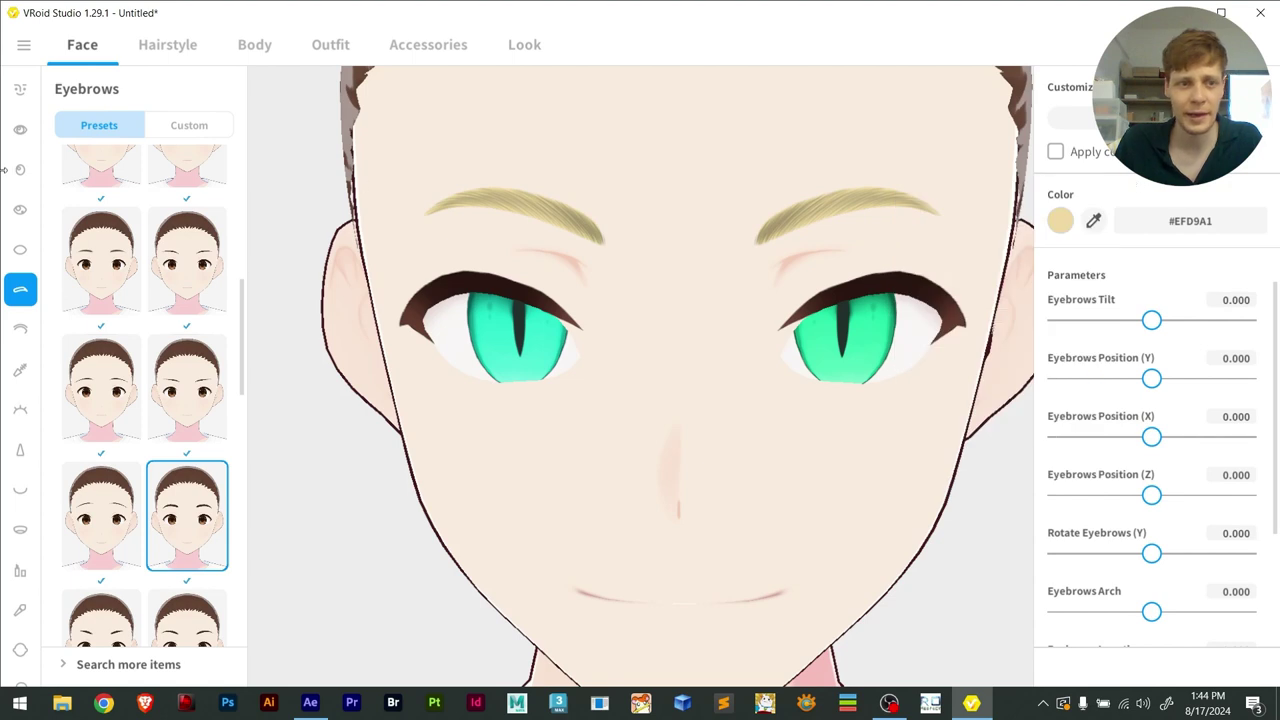
{"action": "left_click", "coordinate": [20, 333]}
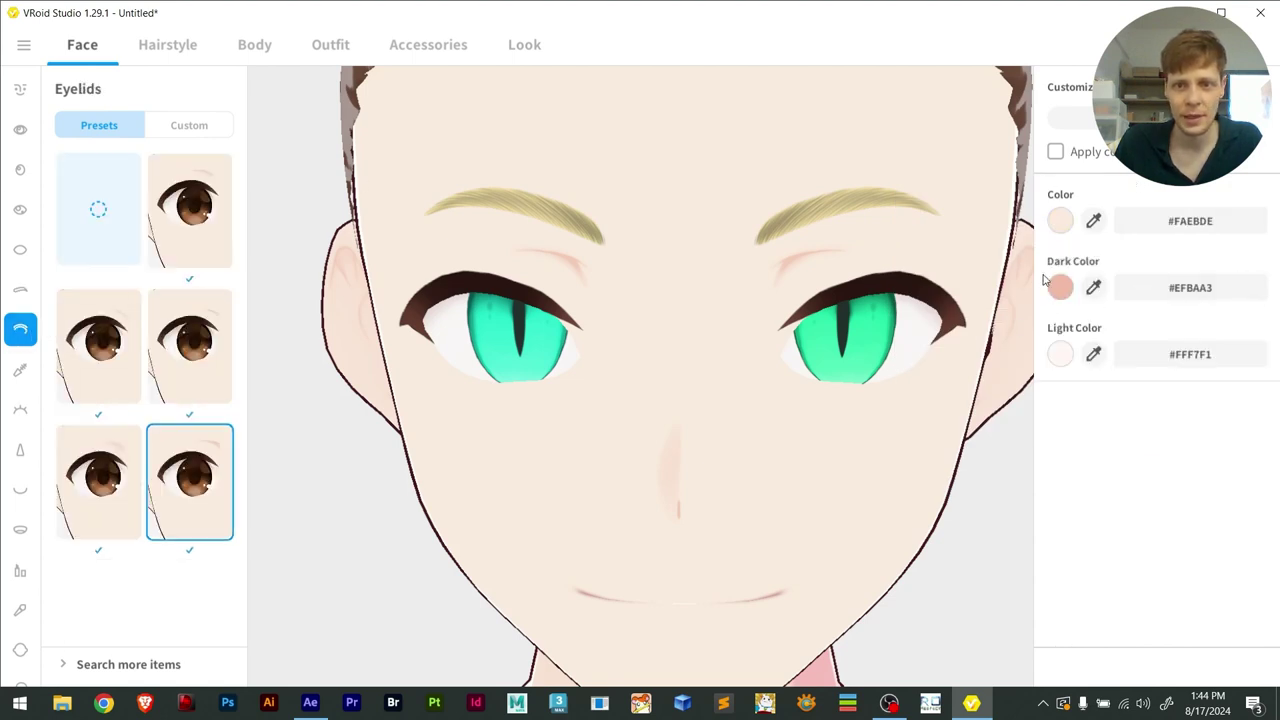
{"action": "scroll", "coordinate": [786, 266], "scroll_direction": "up", "scroll_amount": 5}
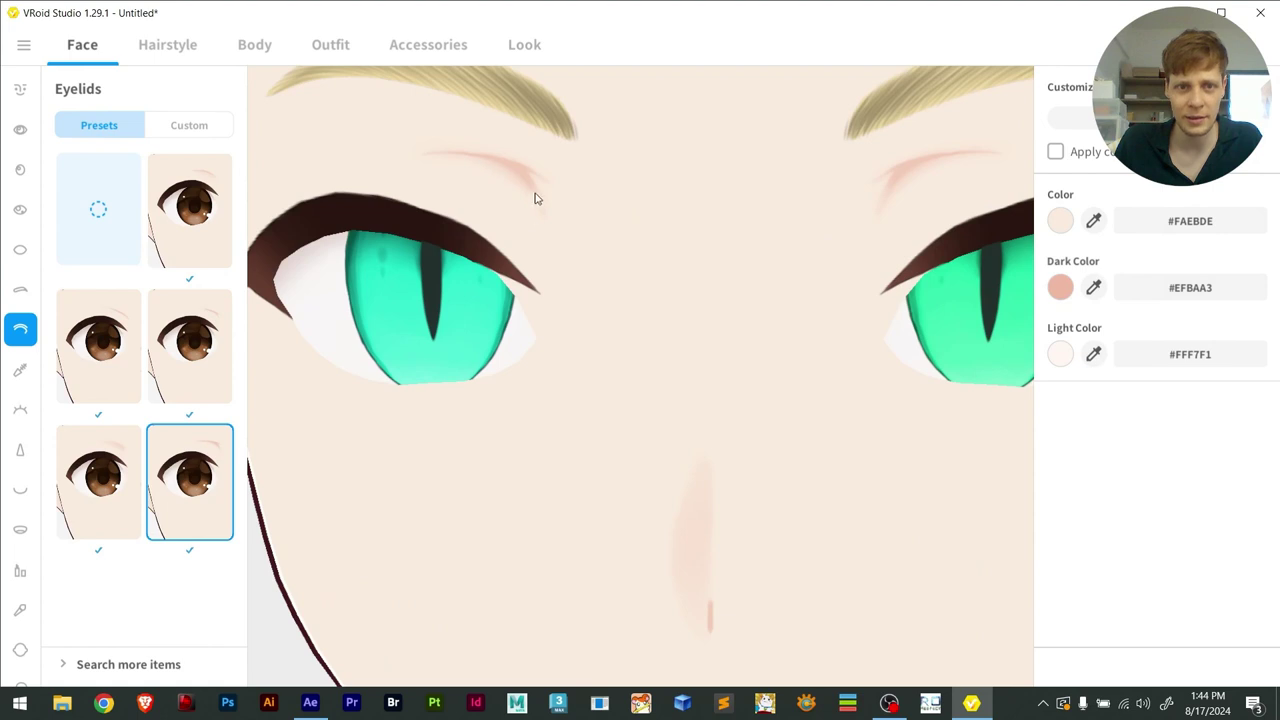
{"action": "scroll", "coordinate": [586, 225], "scroll_direction": "down", "scroll_amount": 3}
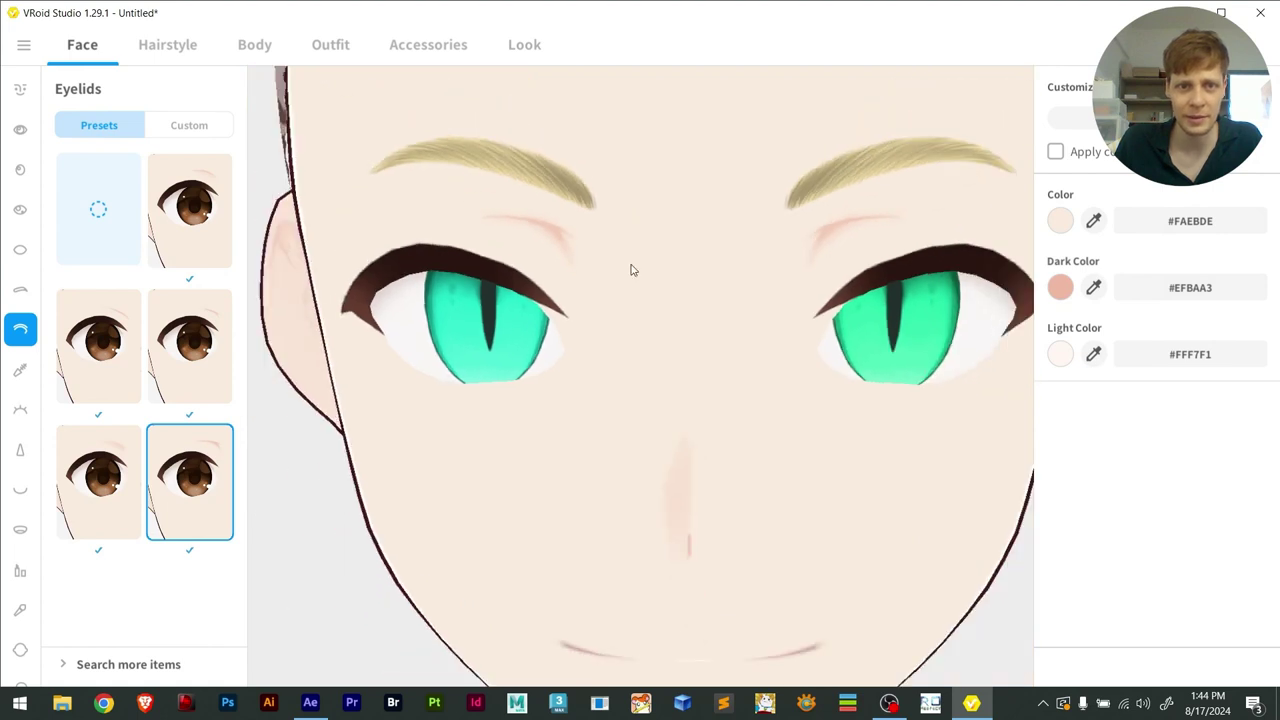
Apply spiky eyelashes and match their colour to the blond eyebrows with the eyedropper
{"action": "left_click", "coordinate": [19, 411]}
{"action": "scroll", "coordinate": [139, 366], "scroll_direction": "down", "scroll_amount": 1}
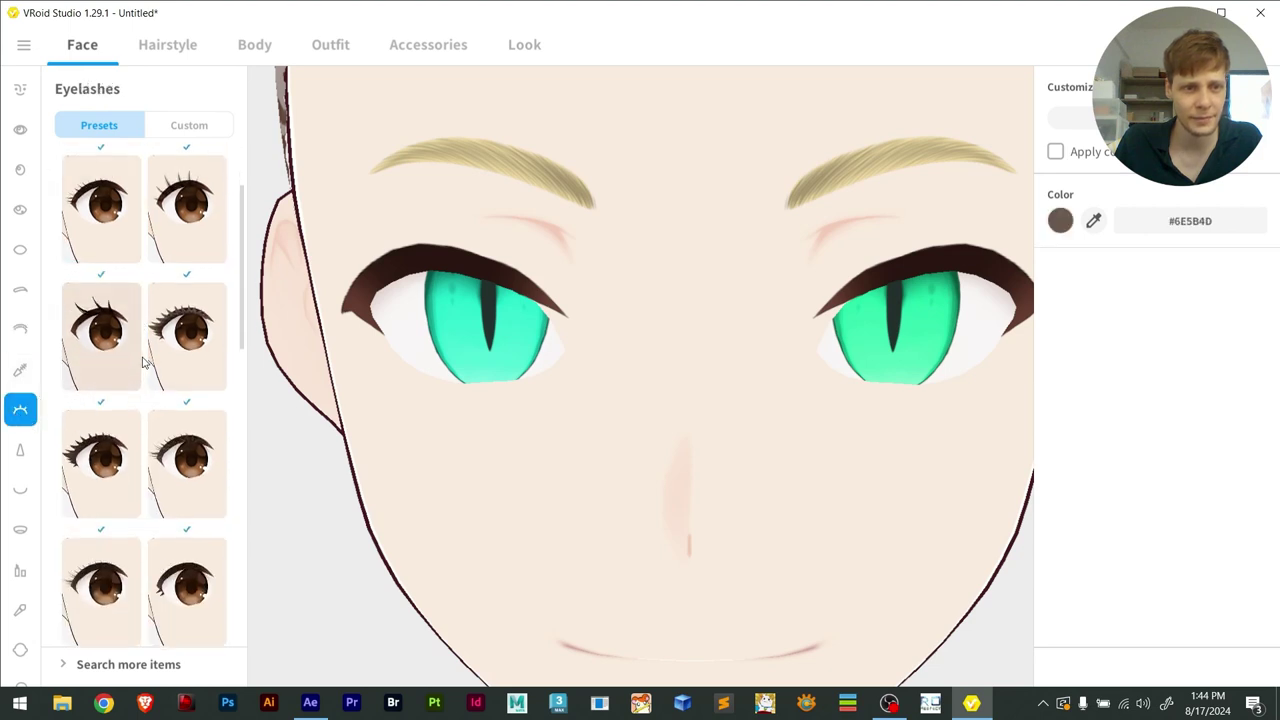
{"action": "left_click", "coordinate": [186, 345]}
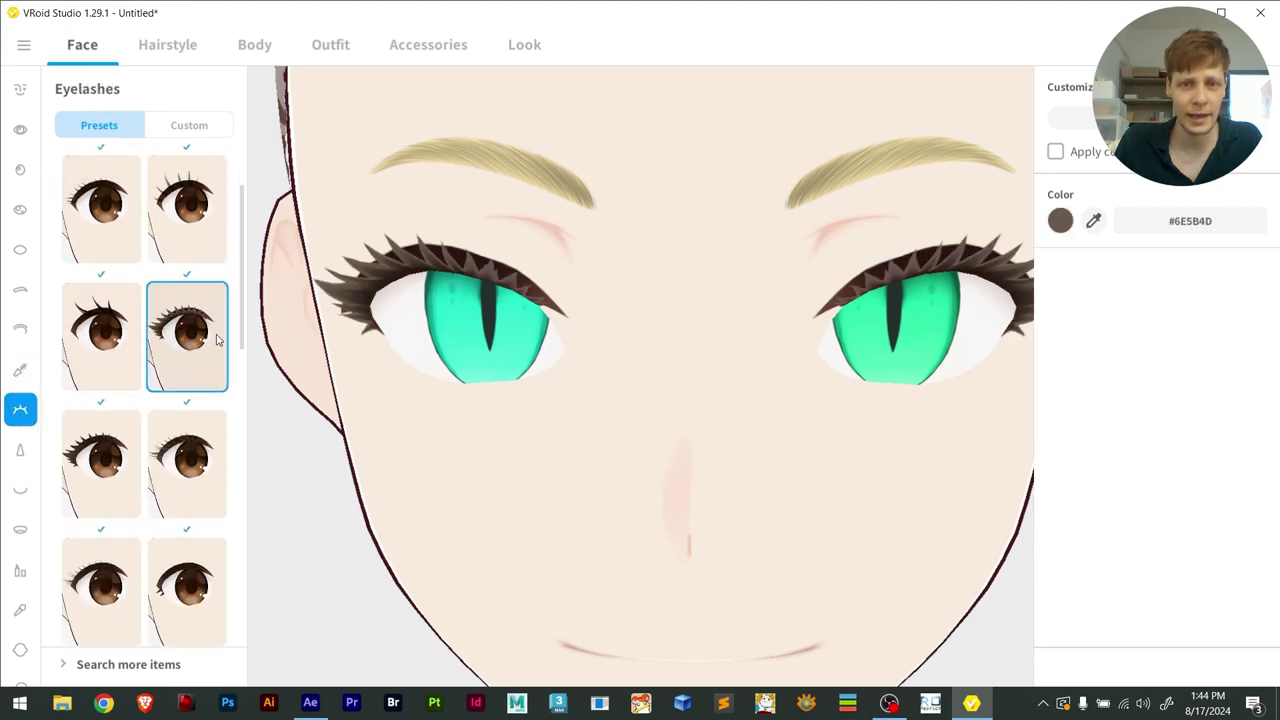
{"action": "left_click", "coordinate": [1060, 220]}
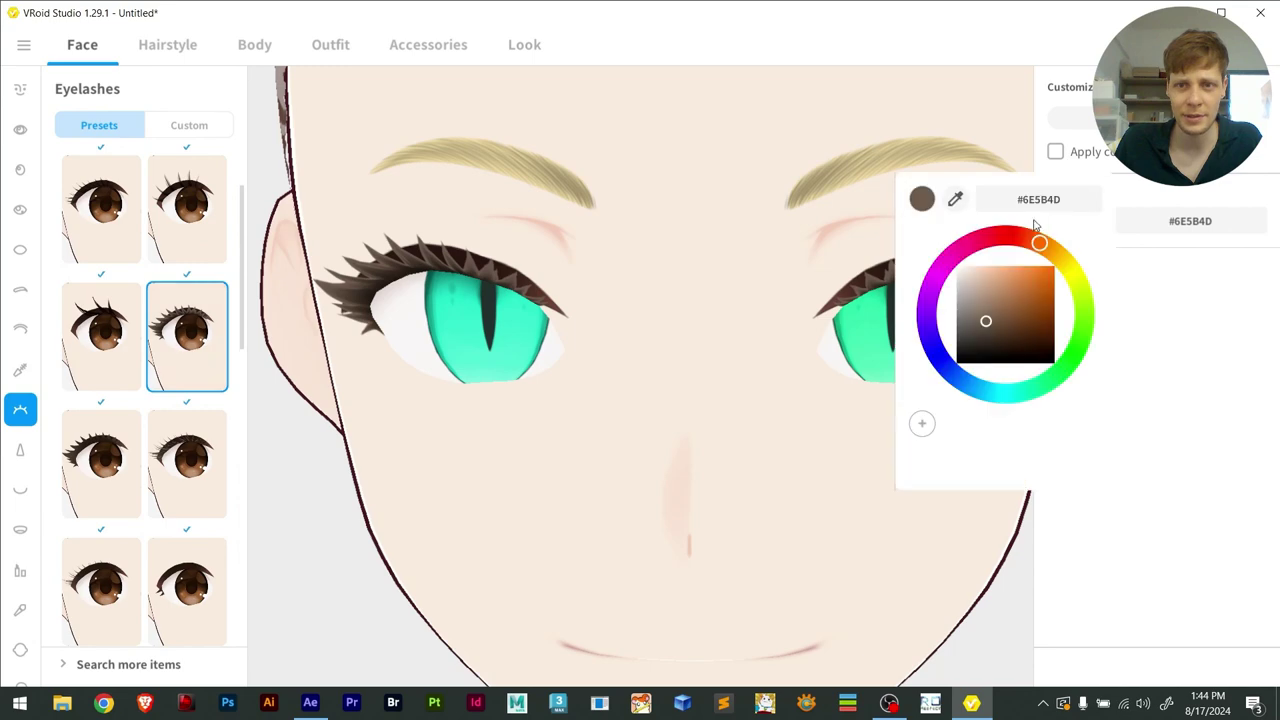
{"action": "left_click", "coordinate": [955, 199]}
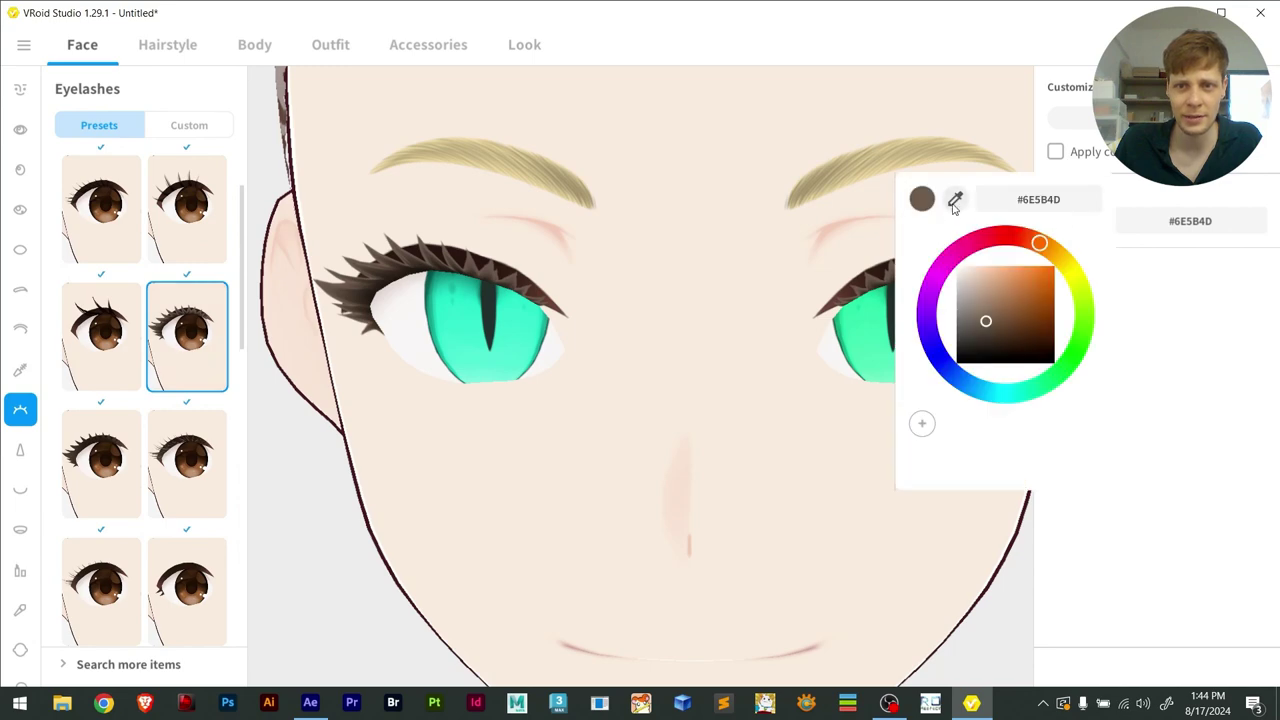
{"action": "left_click", "coordinate": [813, 187]}
{"action": "left_click", "coordinate": [1212, 385]}
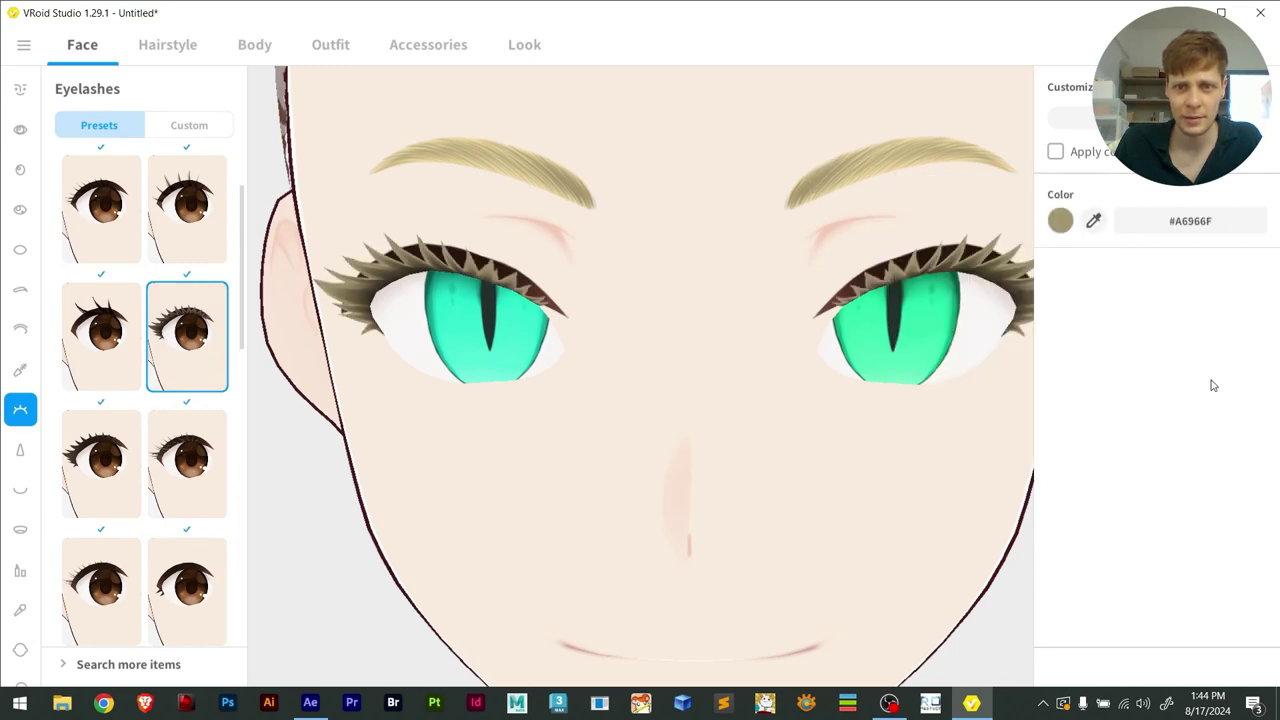
Switch to the softer second eyelash preset and check the lashes from the side
{"action": "scroll", "coordinate": [700, 360], "scroll_direction": "down", "scroll_amount": 5}
{"action": "scroll", "coordinate": [690, 360], "scroll_direction": "up", "scroll_amount": 4}
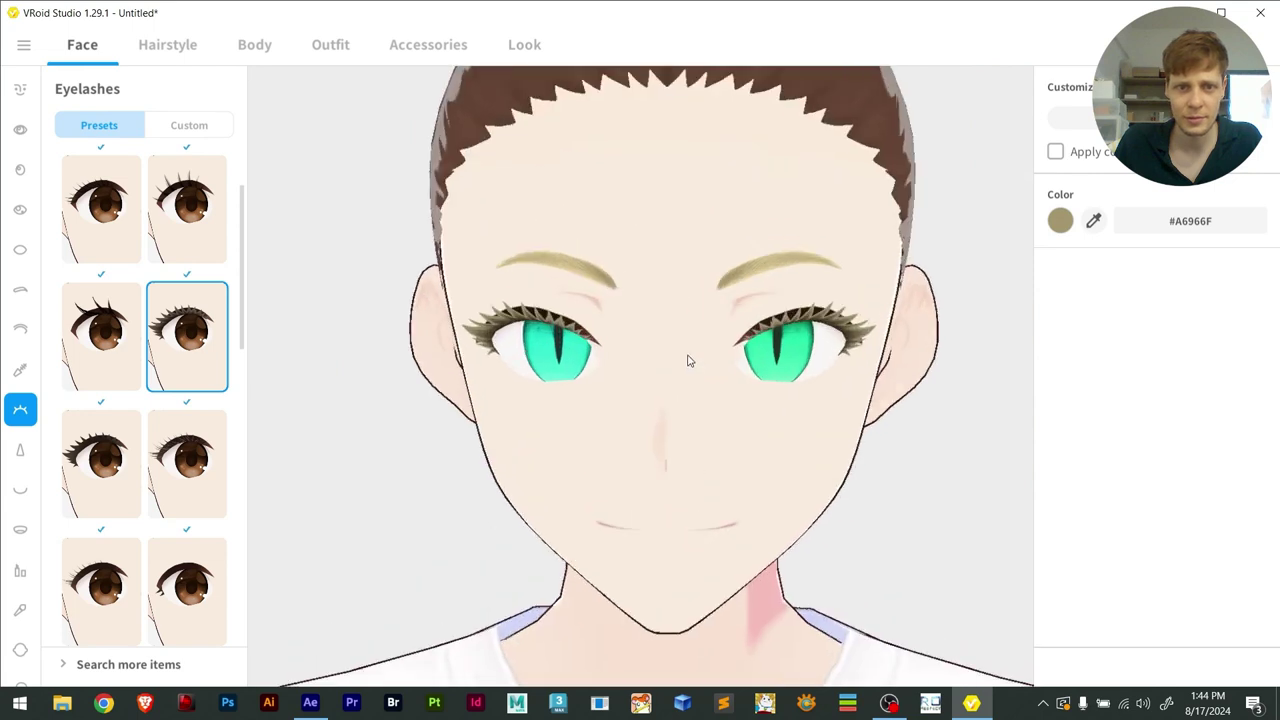
{"action": "scroll", "coordinate": [205, 420], "scroll_direction": "down", "scroll_amount": 1}
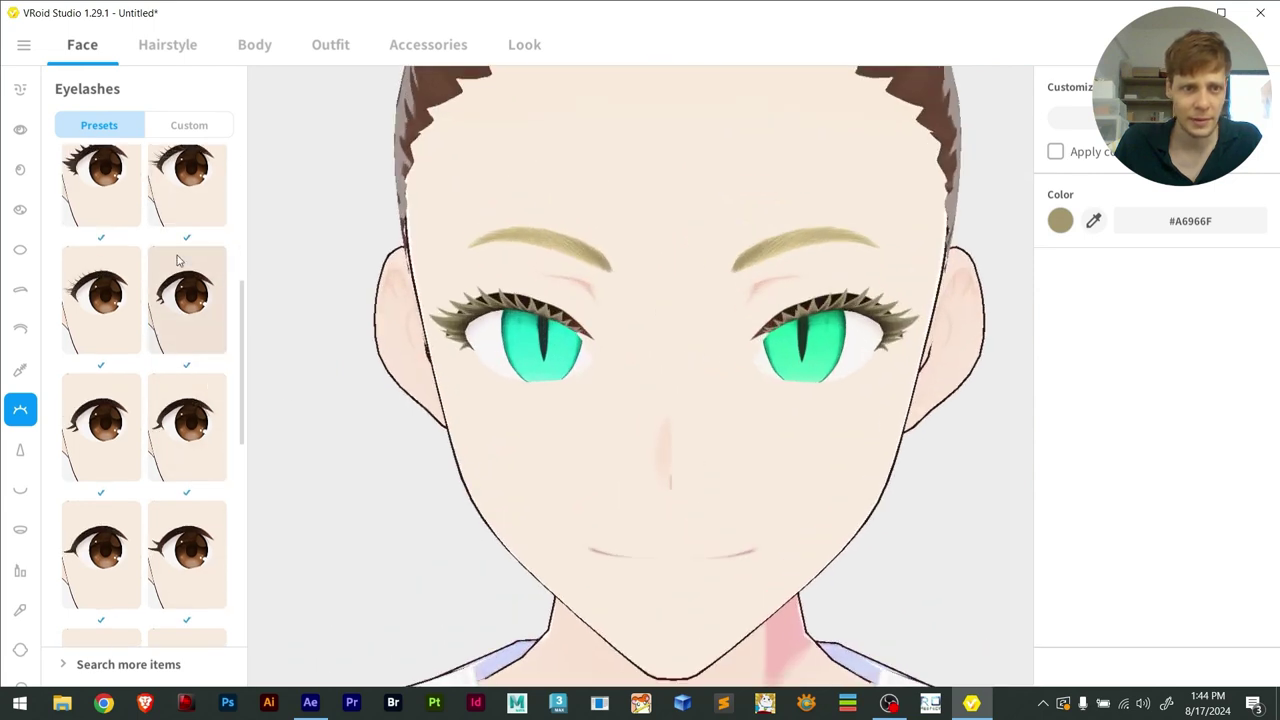
{"action": "scroll", "coordinate": [185, 300], "scroll_direction": "down", "scroll_amount": 1}
{"action": "left_click", "coordinate": [192, 218]}
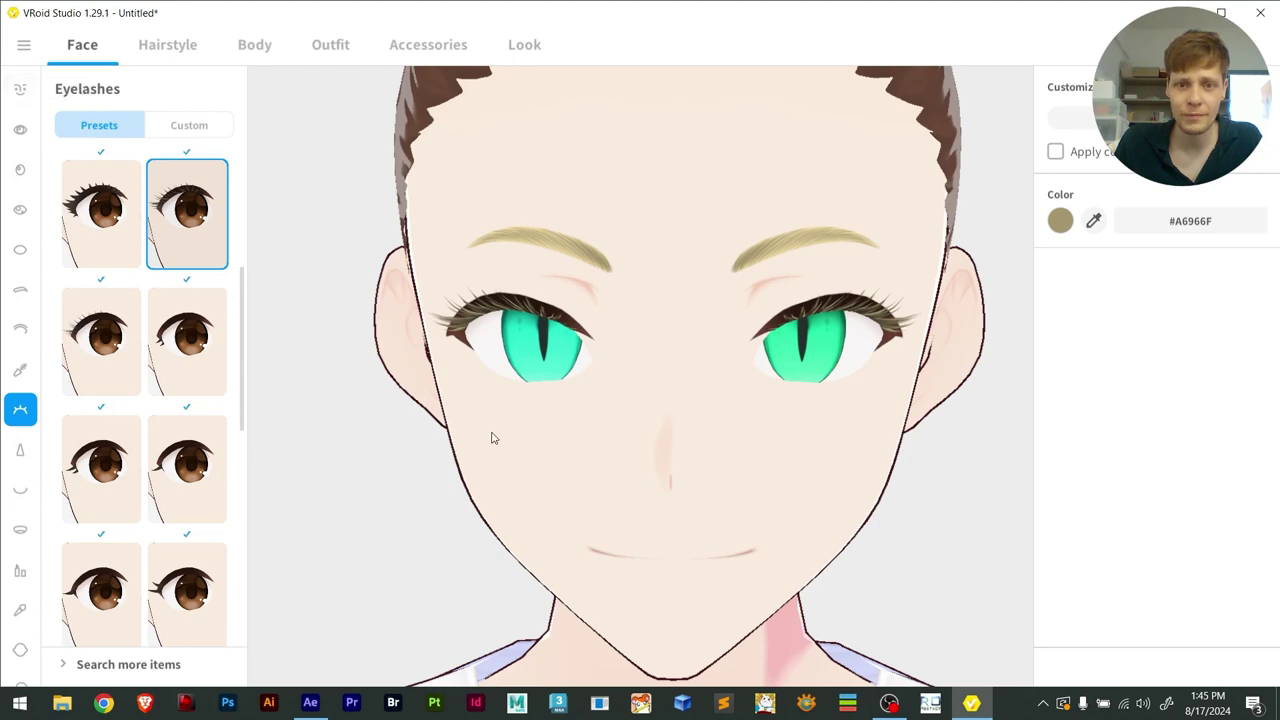
{"action": "scroll", "coordinate": [491, 437], "scroll_direction": "down", "scroll_amount": 2}
{"action": "right_click_drag", "start_coordinate": [571, 457], "coordinate": [599, 452]}
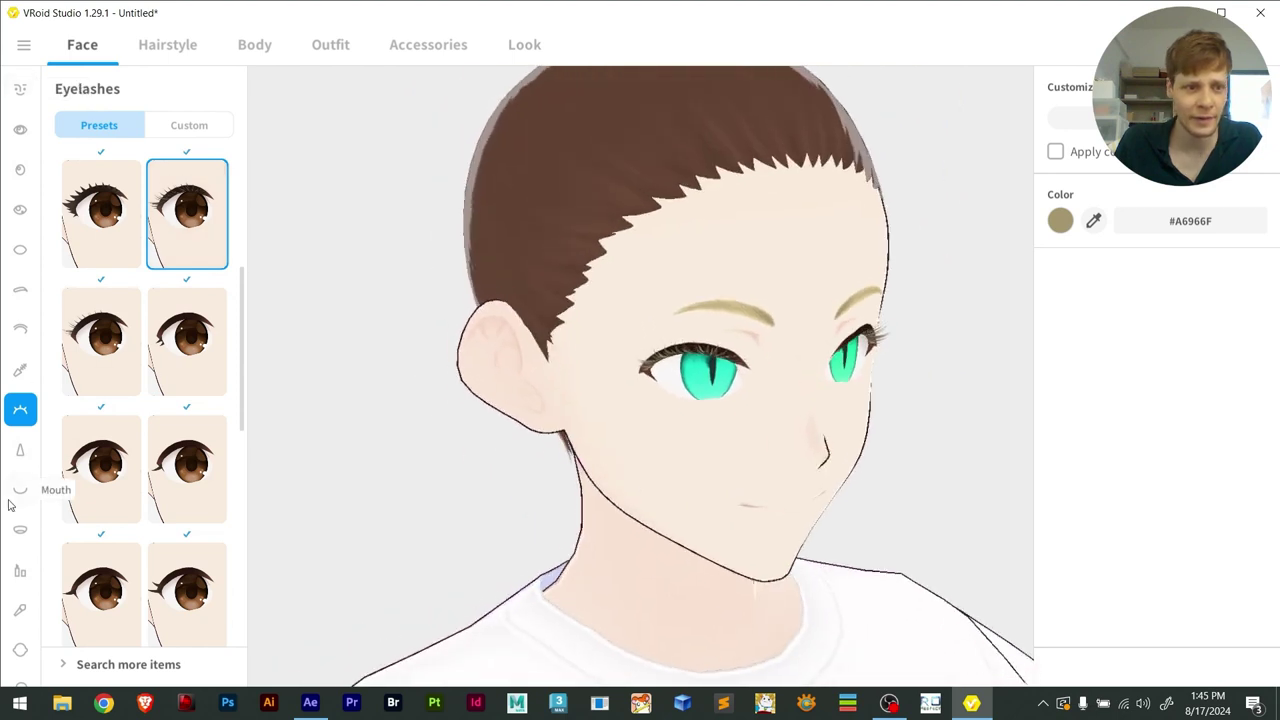
Rotate the head around to a side profile to inspect the nose
{"action": "scroll", "coordinate": [17, 242], "scroll_direction": "down", "scroll_amount": 1}
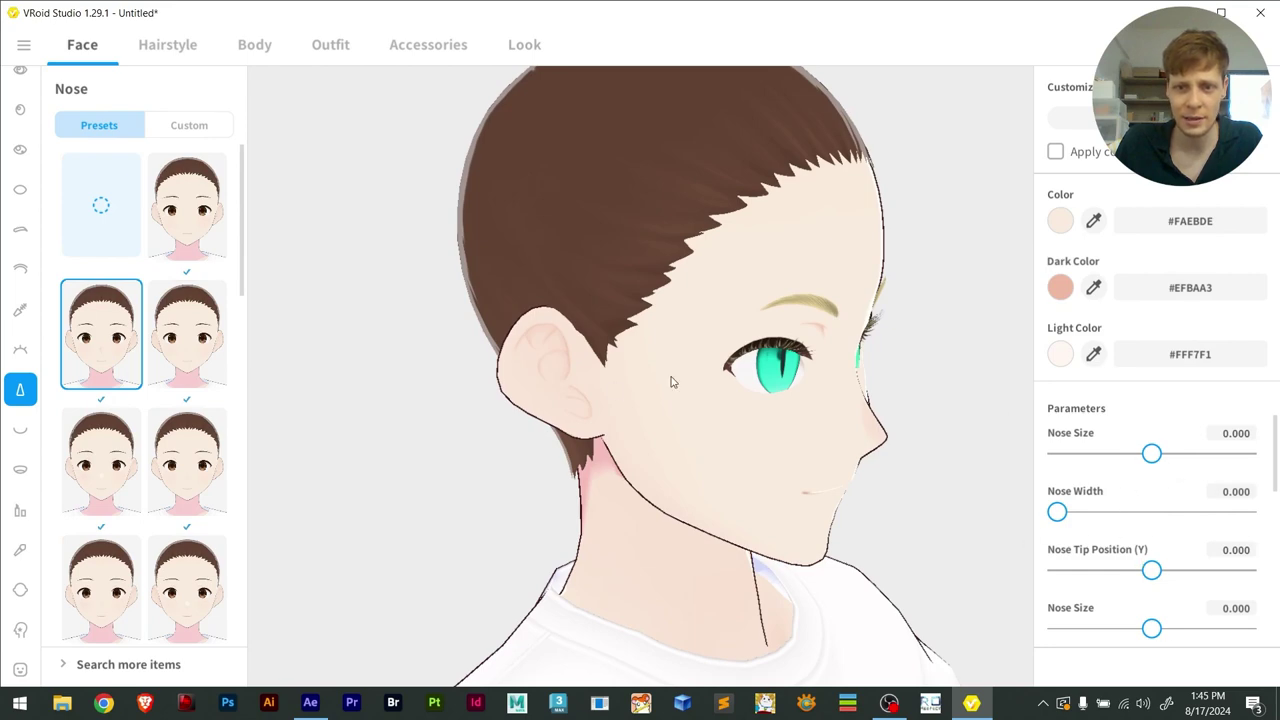
{"action": "mouse_move", "coordinate": [866, 466]}
{"action": "left_mouse_down"}
{"action": "mouse_move", "coordinate": [720, 449]}
{"action": "mouse_move", "coordinate": [880, 472]}
{"action": "left_mouse_up"}
{"action": "left_click_drag", "start_coordinate": [780, 368], "coordinate": [890, 422]}
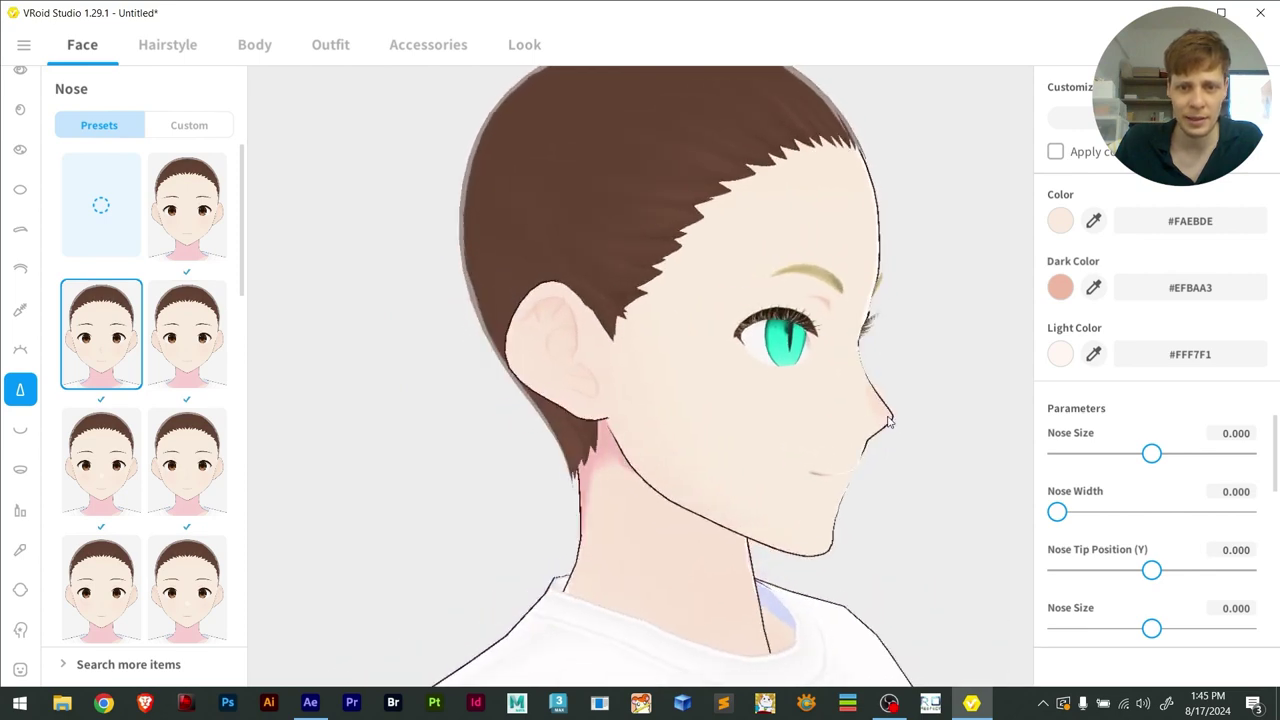
Narrow the mouth to a Mouth Width of -0.866
{"action": "left_click", "coordinate": [19, 433]}
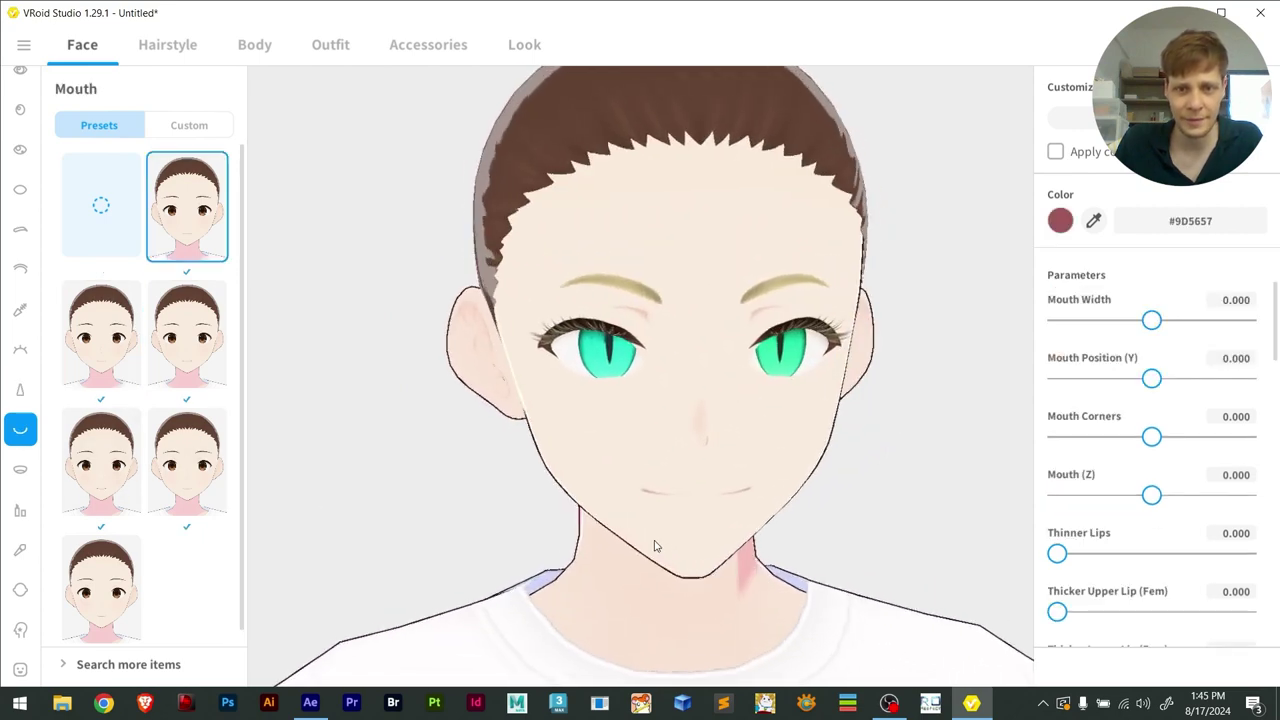
{"action": "left_click_drag", "start_coordinate": [1158, 326], "coordinate": [1262, 346]}
{"action": "mouse_move", "coordinate": [778, 441]}
{"action": "left_mouse_down"}
{"action": "mouse_move", "coordinate": [760, 440]}
{"action": "mouse_move", "coordinate": [798, 436]}
{"action": "left_mouse_up"}
{"action": "left_click_drag", "start_coordinate": [1246, 320], "coordinate": [1070, 332]}
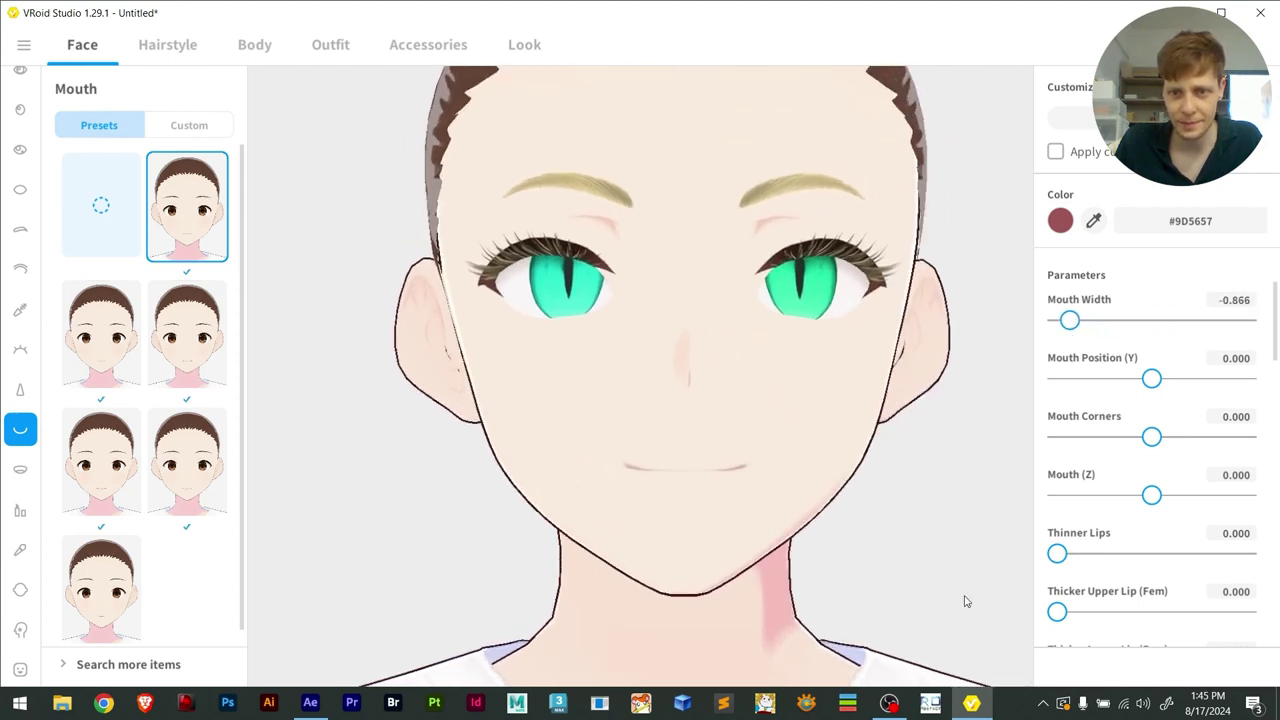
Set Thicker Upper Lip (Fem) to 19.031 and Thicker Lower Lip (Masc) to 36.300
{"action": "left_click_drag", "start_coordinate": [1060, 554], "coordinate": [938, 556]}
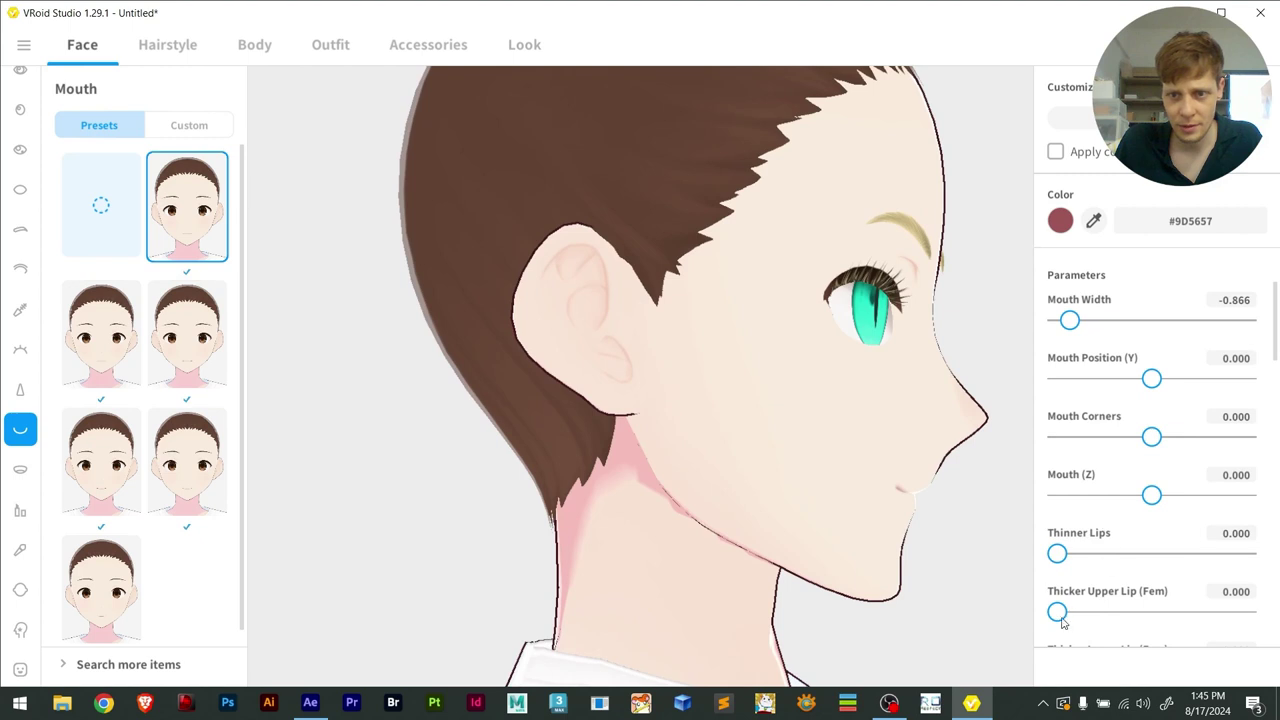
{"action": "left_click_drag", "start_coordinate": [1062, 622], "coordinate": [1024, 595]}
{"action": "left_click_drag", "start_coordinate": [1140, 611], "coordinate": [1105, 595]}
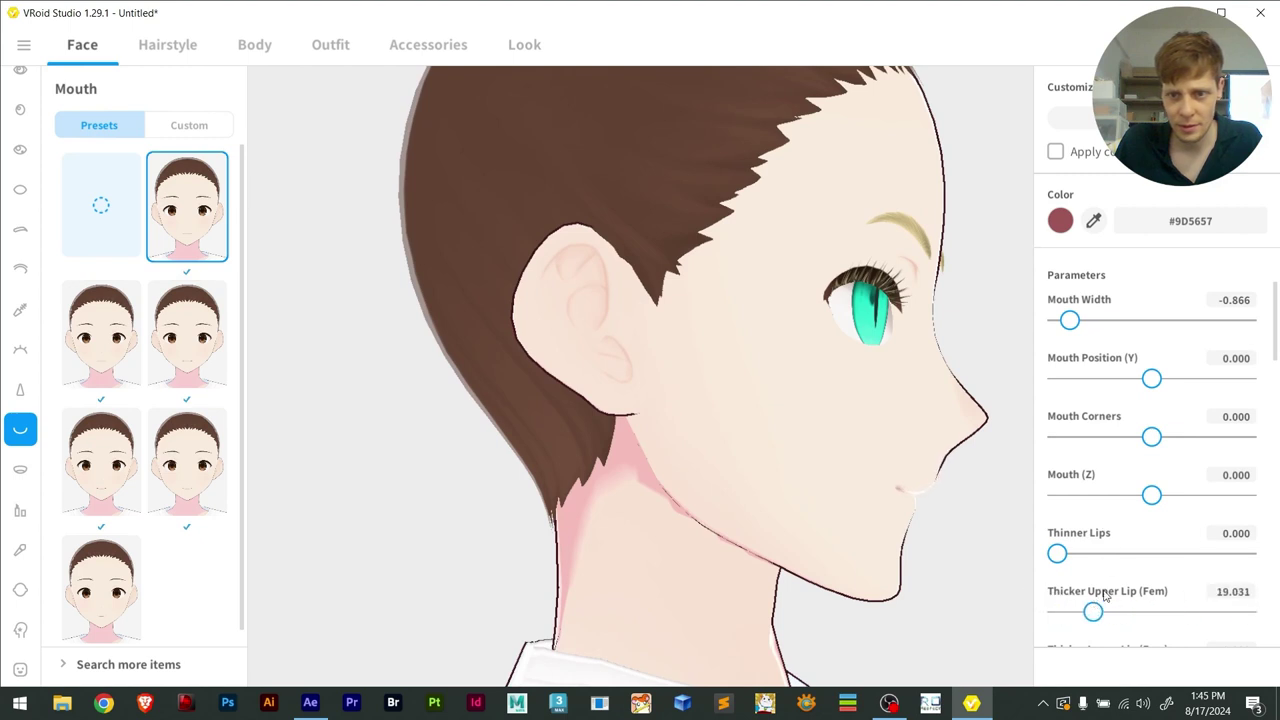
{"action": "scroll", "coordinate": [1105, 595], "scroll_direction": "down", "scroll_amount": 2}
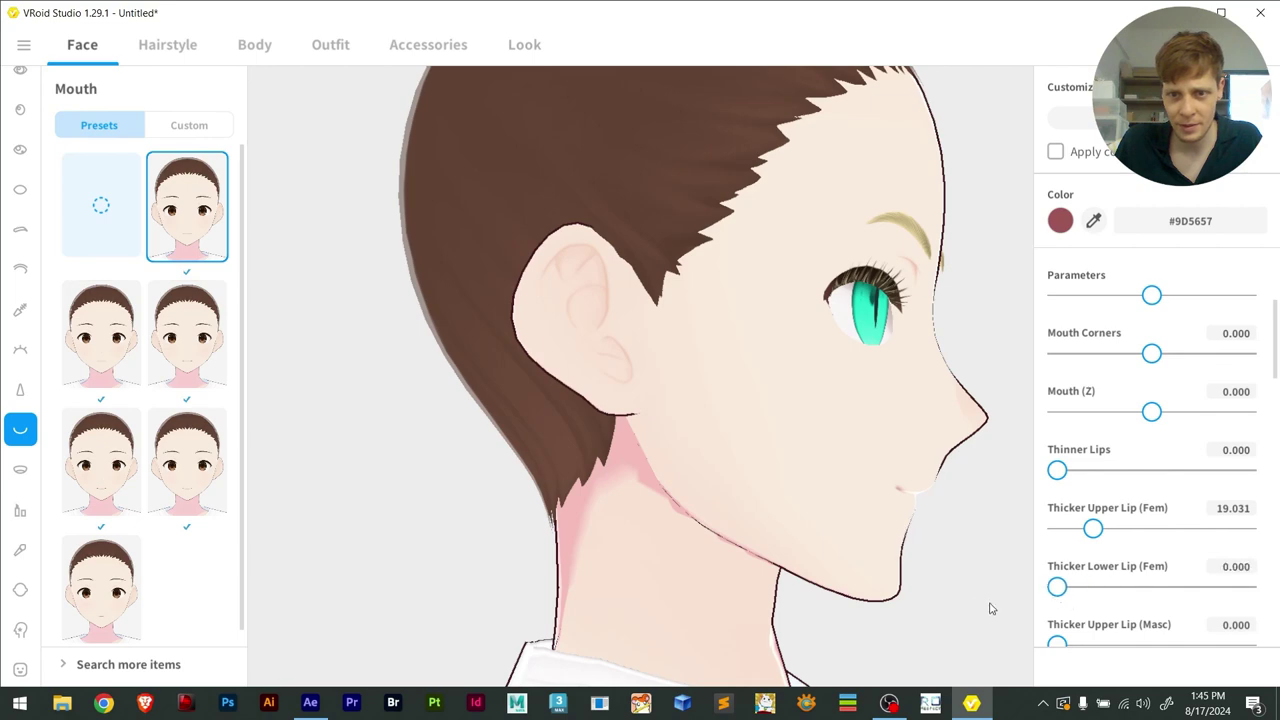
{"action": "scroll", "coordinate": [1080, 628], "scroll_direction": "down", "scroll_amount": 2}
{"action": "left_click_drag", "start_coordinate": [1059, 584], "coordinate": [1127, 580]}
{"action": "mouse_move", "coordinate": [849, 557]}
{"action": "left_mouse_down"}
{"action": "mouse_move", "coordinate": [779, 560]}
{"action": "mouse_move", "coordinate": [840, 560]}
{"action": "left_mouse_up"}
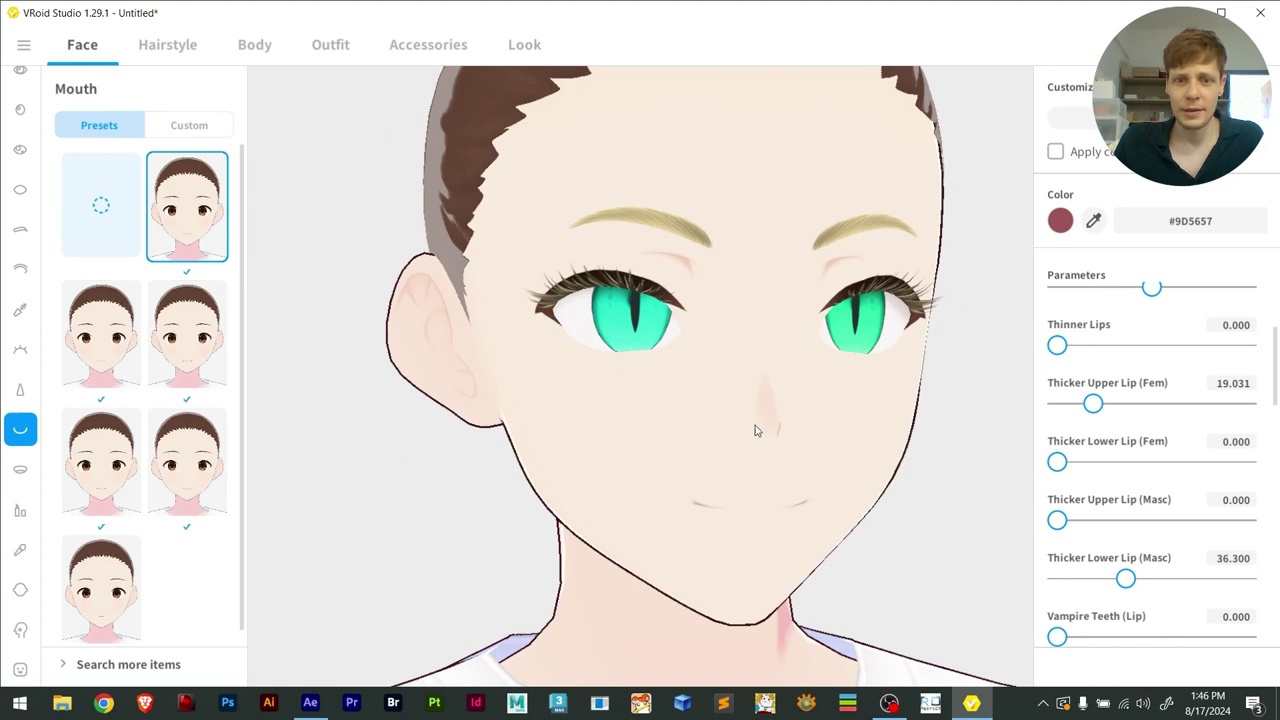
{"action": "left_click_drag", "start_coordinate": [757, 430], "coordinate": [716, 442]}
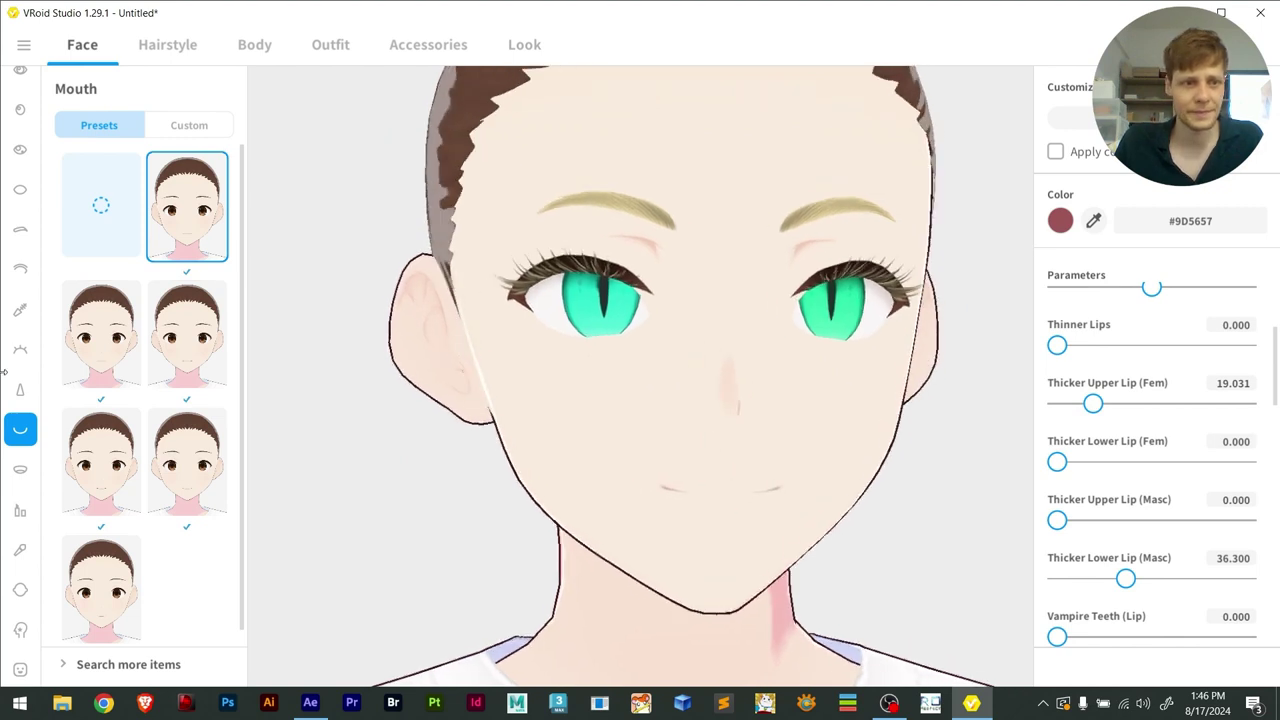
Preview the Happy expression and compare the three Mouth Inside styles, keeping the first
{"action": "left_click", "coordinate": [19, 472]}
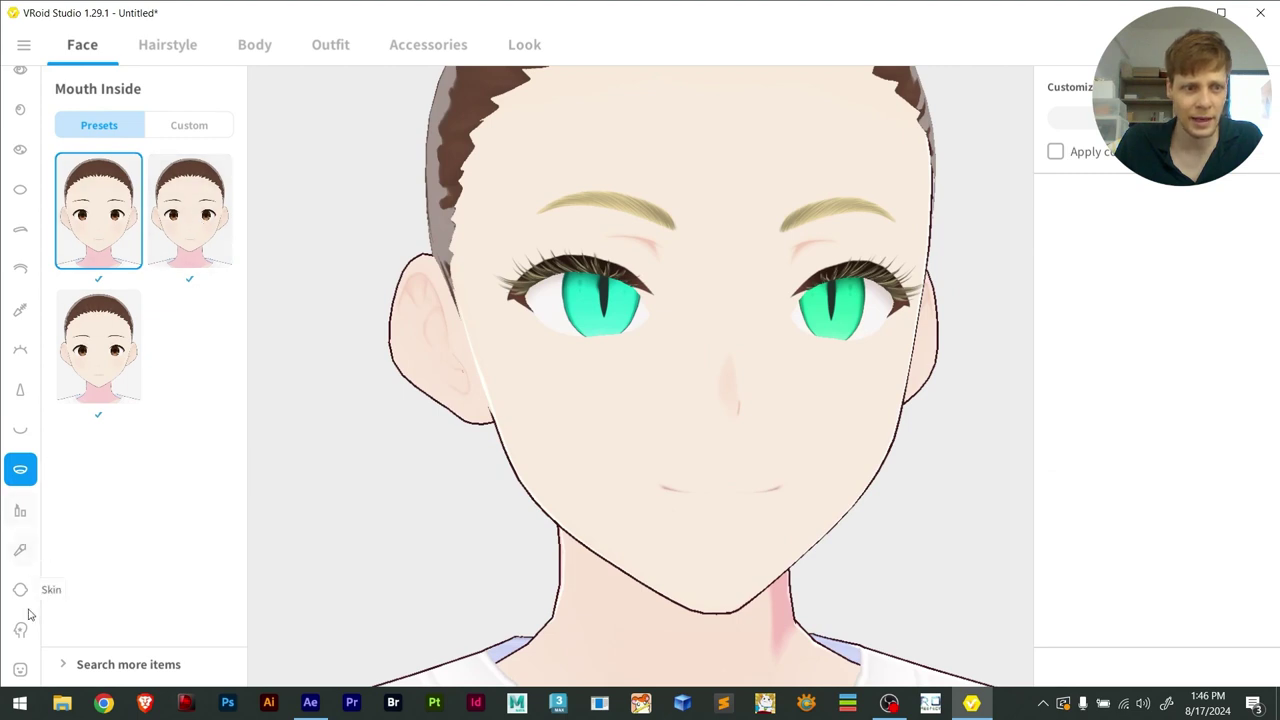
{"action": "left_click", "coordinate": [20, 668]}
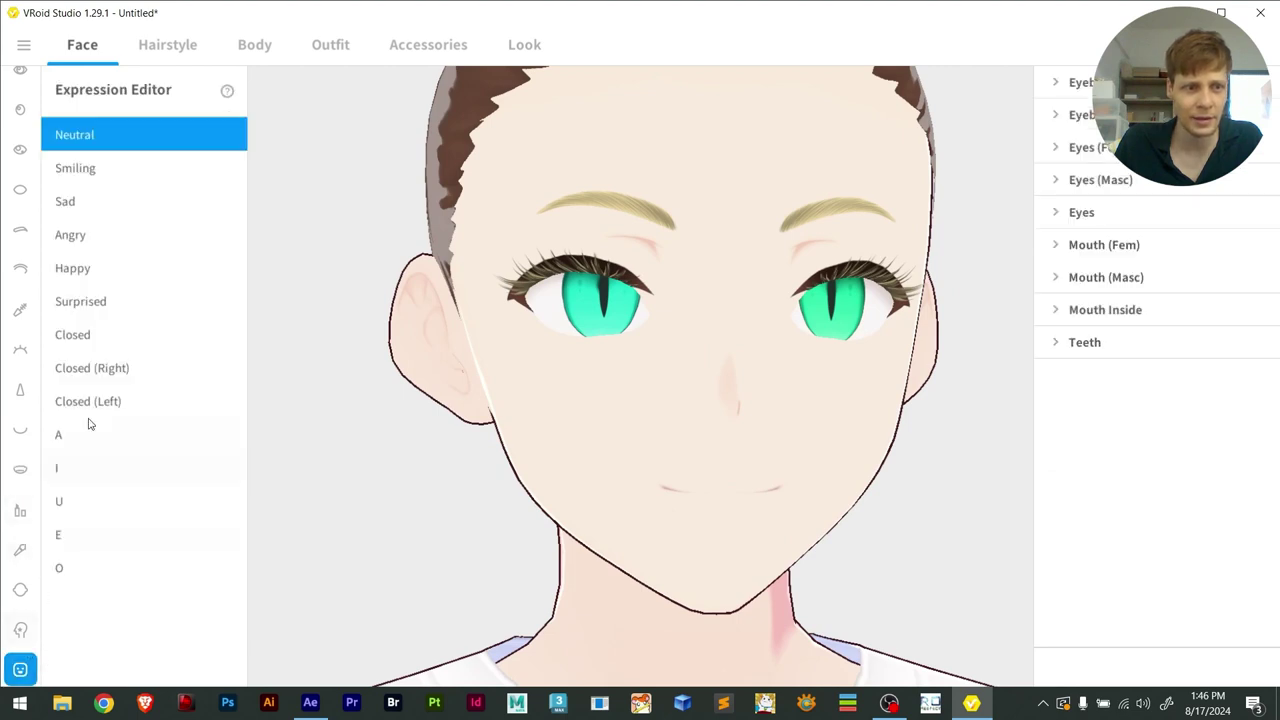
{"action": "left_click", "coordinate": [88, 270]}
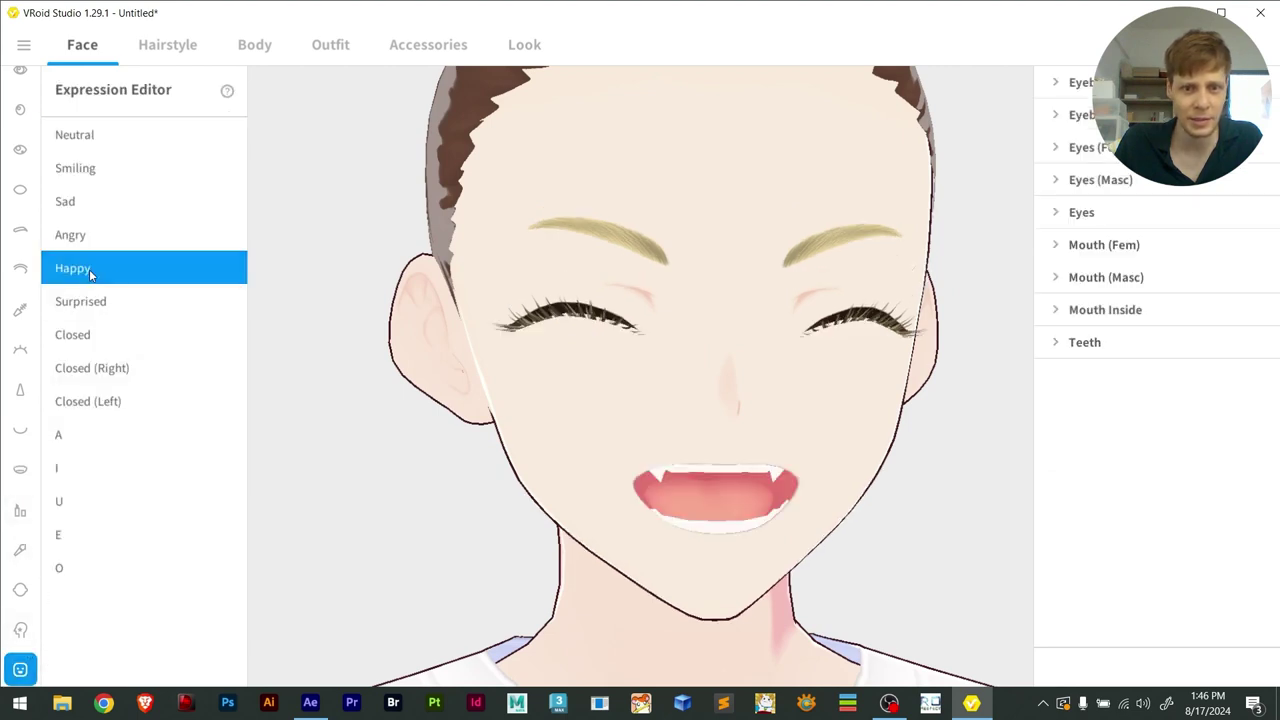
{"action": "left_click", "coordinate": [20, 468]}
{"action": "left_click", "coordinate": [186, 228]}
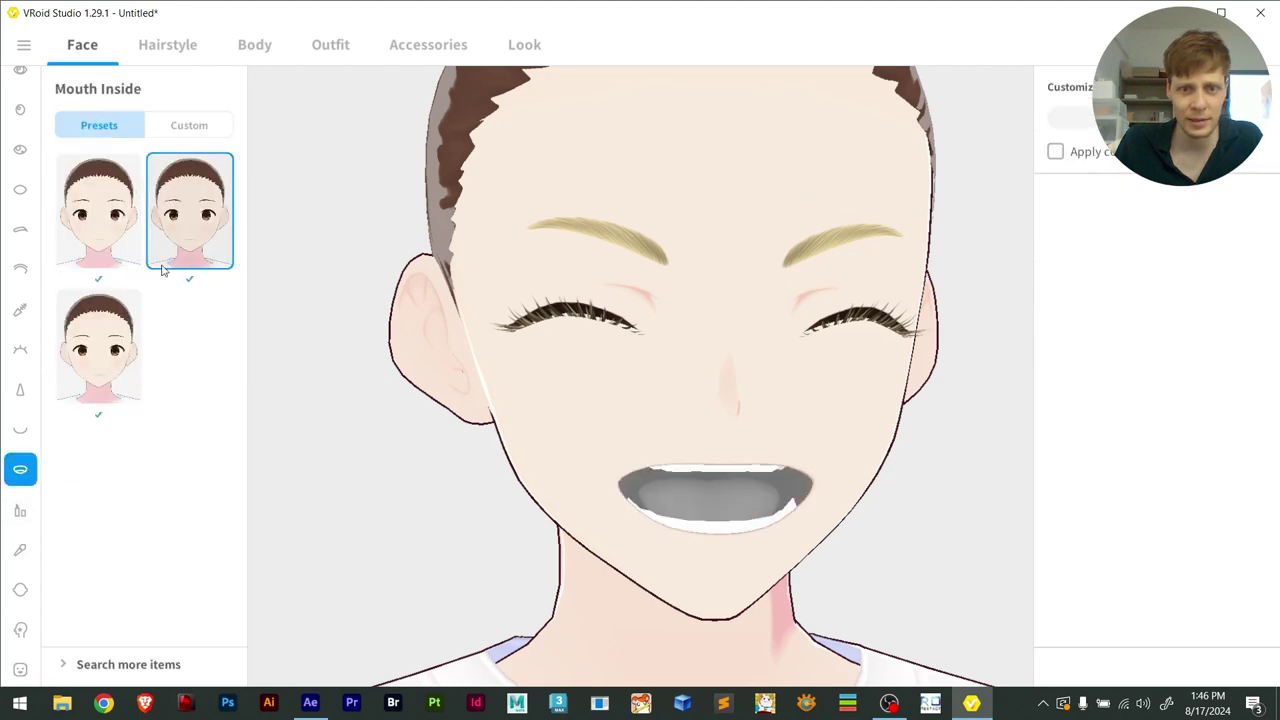
{"action": "left_click", "coordinate": [100, 364]}
{"action": "left_click", "coordinate": [104, 258]}
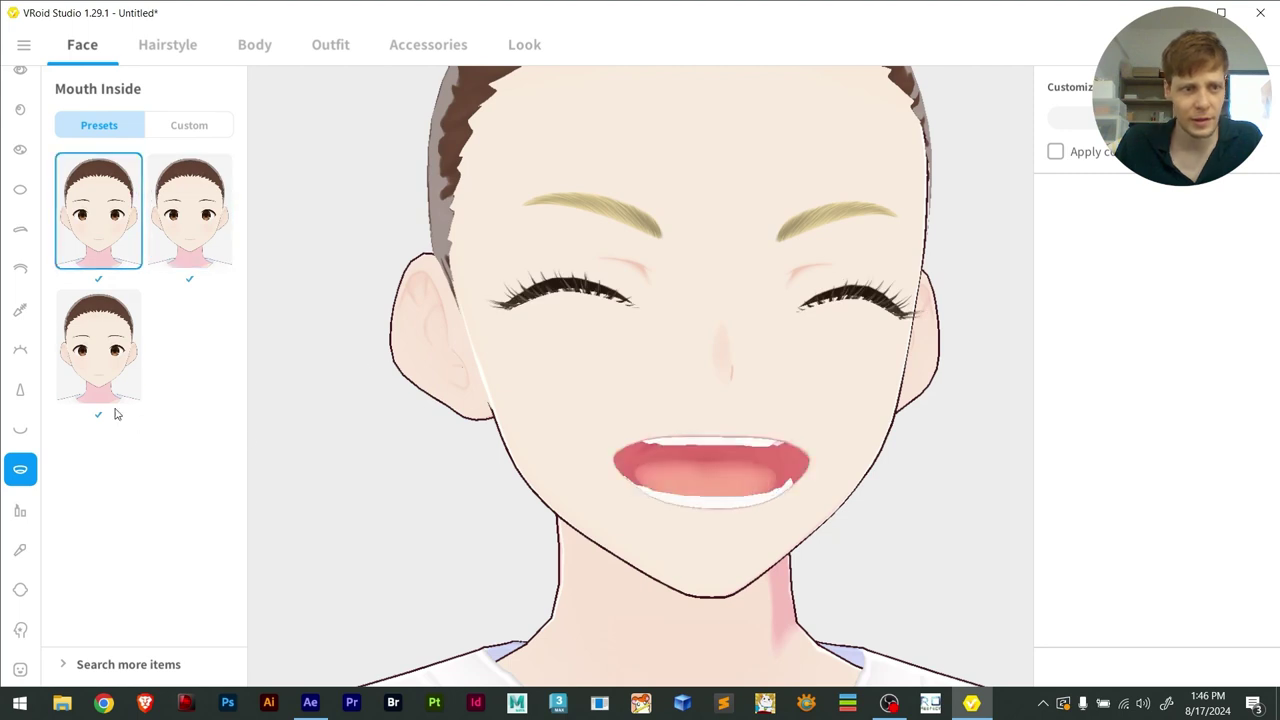
Set the expression back to Neutral and rotate the head to review the face
{"action": "left_click", "coordinate": [19, 669]}
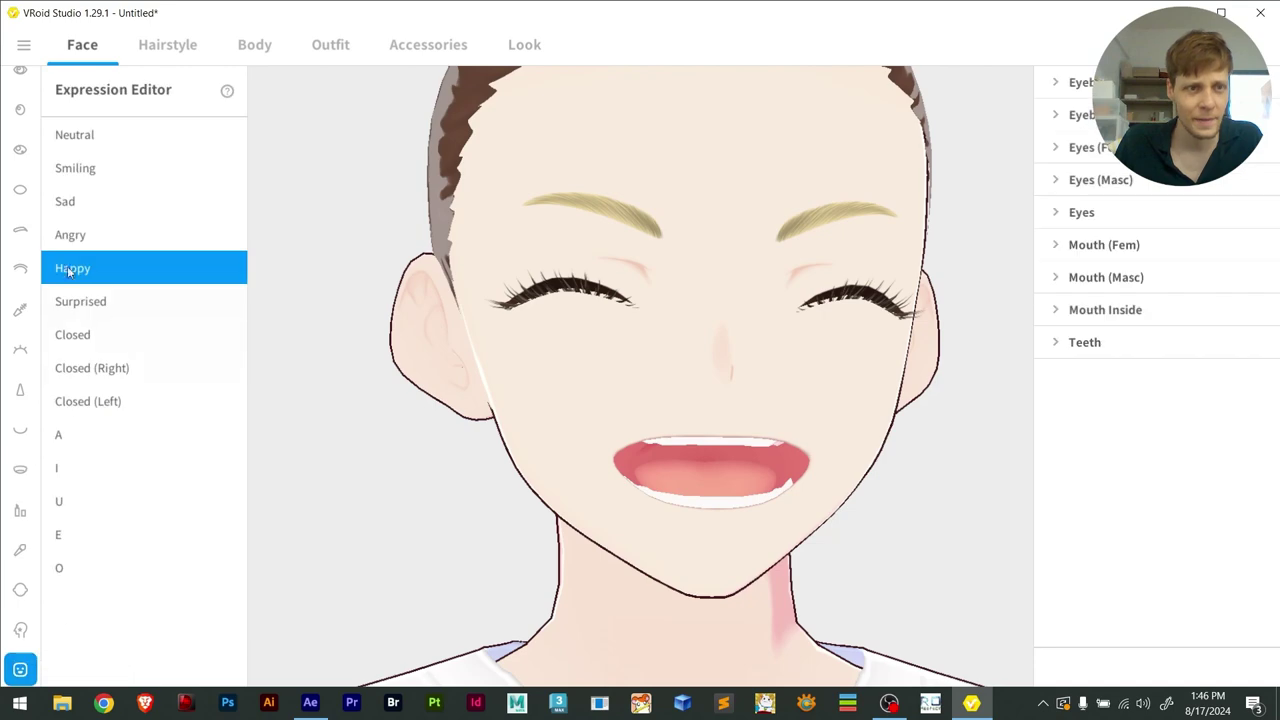
{"action": "left_click", "coordinate": [97, 142]}
{"action": "right_click_drag", "start_coordinate": [608, 410], "coordinate": [631, 451]}
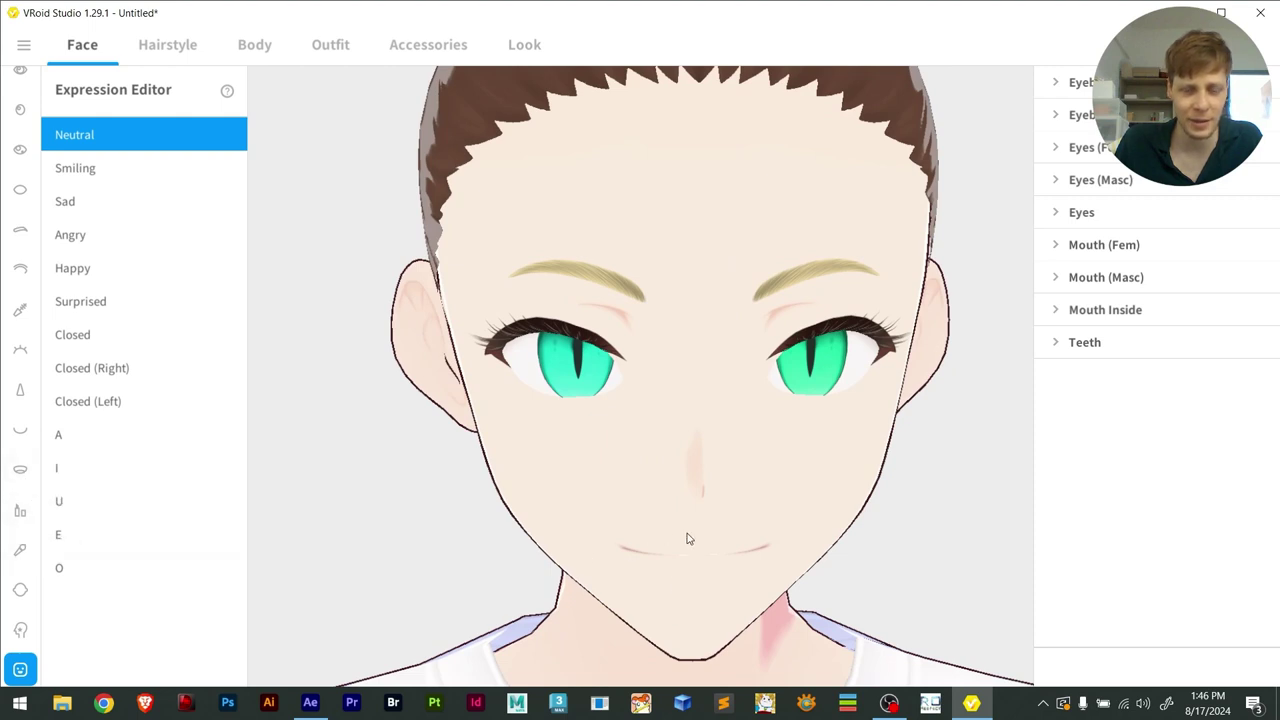
Try the pink eye-shadow and cheek stripe Face Paint presets, checking them from the side
{"action": "left_click", "coordinate": [18, 638]}
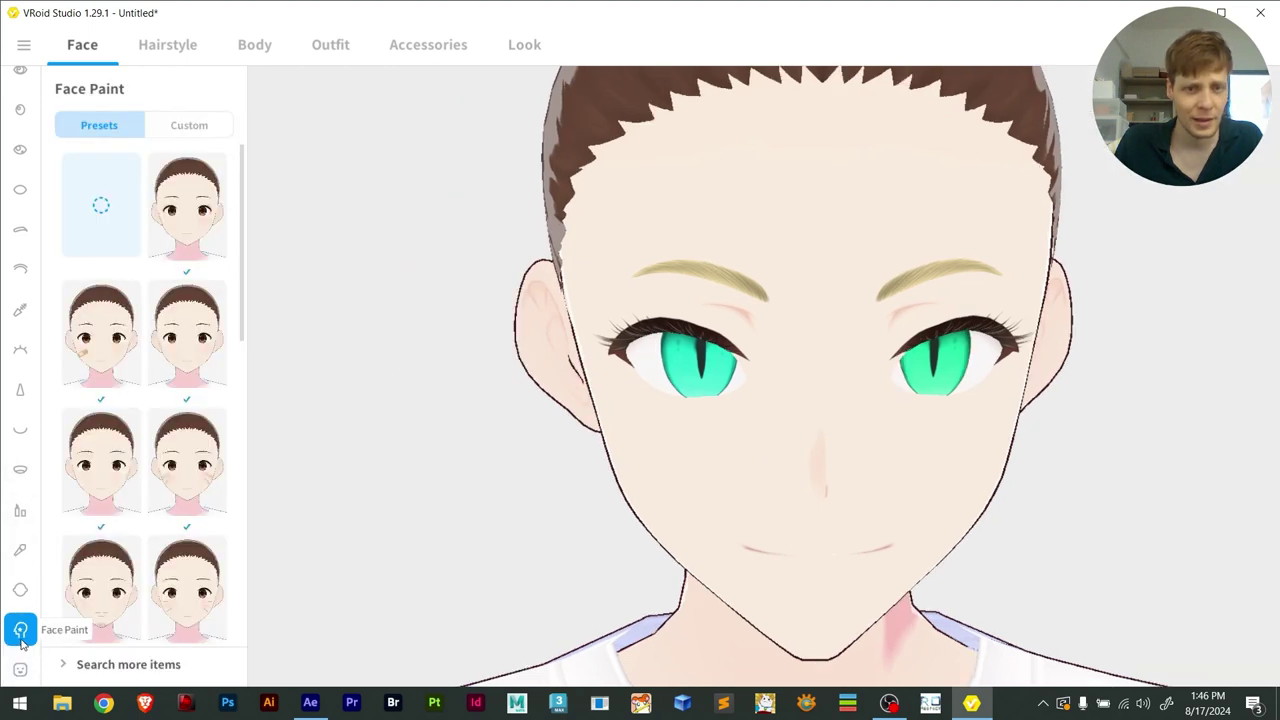
{"action": "scroll", "coordinate": [180, 230], "scroll_direction": "down", "scroll_amount": 1}
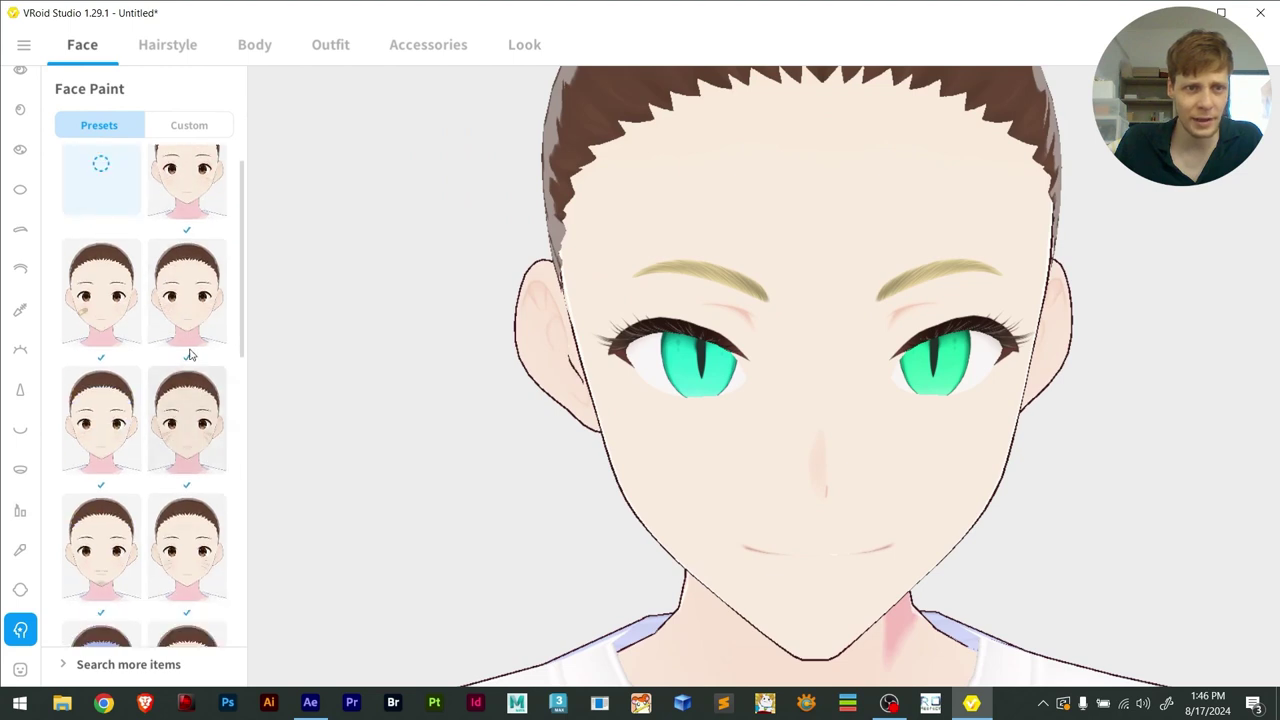
{"action": "left_click", "coordinate": [187, 180]}
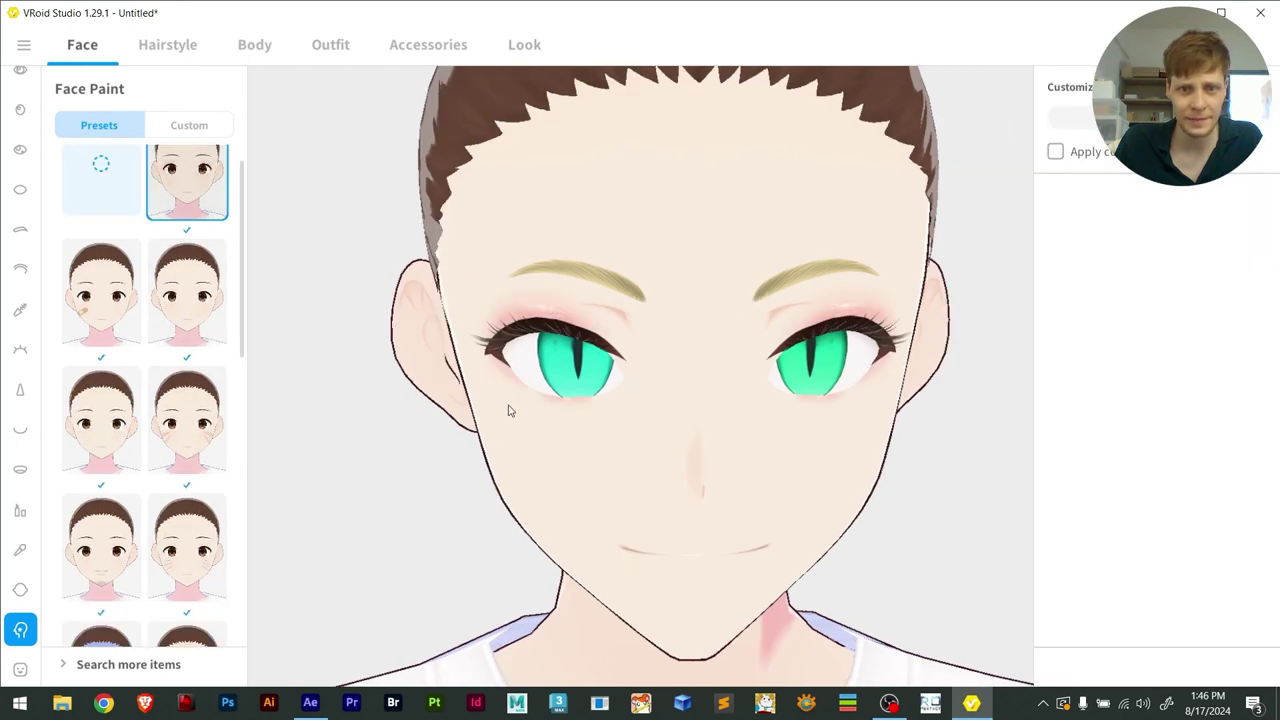
{"action": "scroll", "coordinate": [531, 338], "scroll_direction": "up", "scroll_amount": 4}
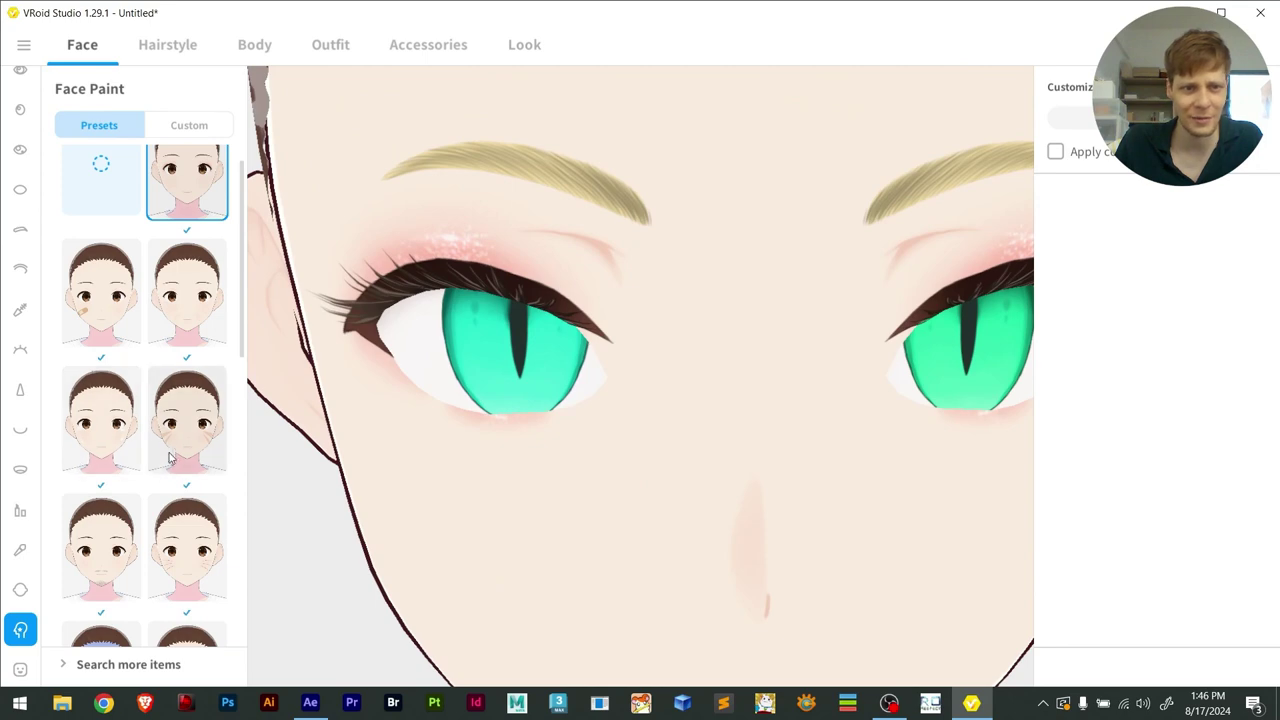
{"action": "left_click", "coordinate": [187, 425]}
{"action": "scroll", "coordinate": [654, 523], "scroll_direction": "down", "scroll_amount": 5}
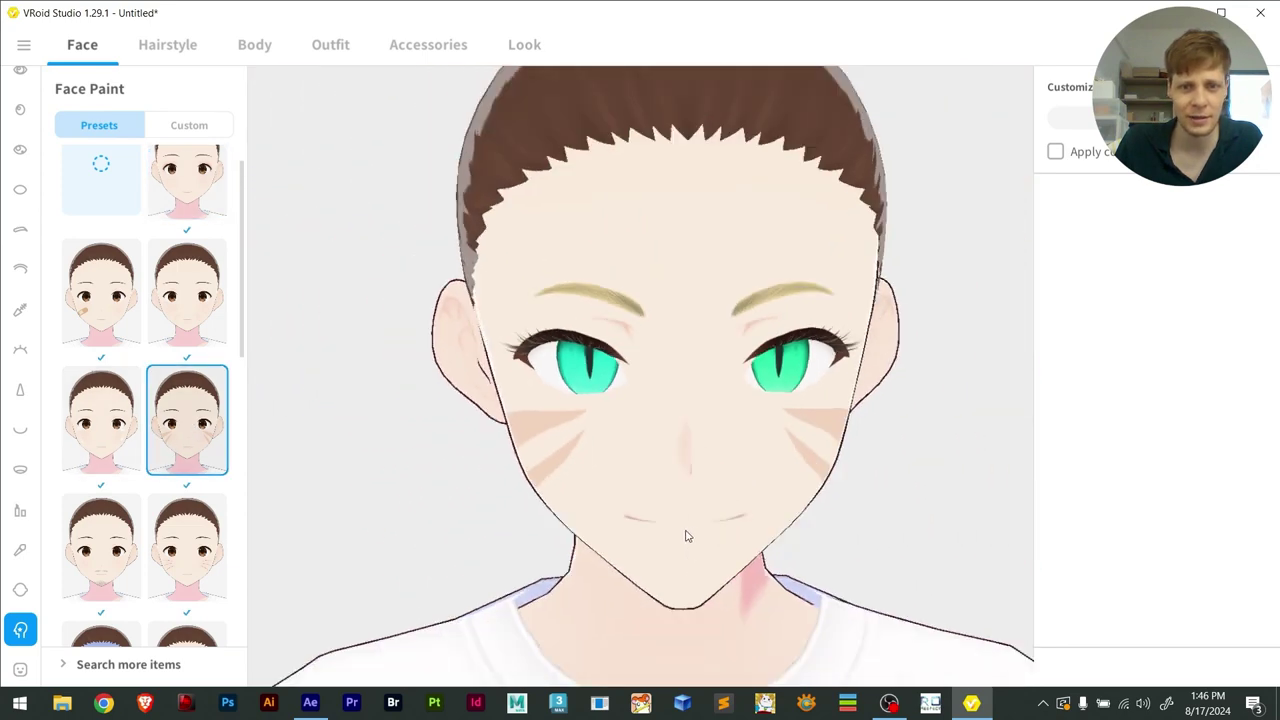
{"action": "mouse_move", "coordinate": [686, 534]}
{"action": "left_mouse_down"}
{"action": "mouse_move", "coordinate": [613, 520]}
{"action": "mouse_move", "coordinate": [700, 521]}
{"action": "left_mouse_up"}
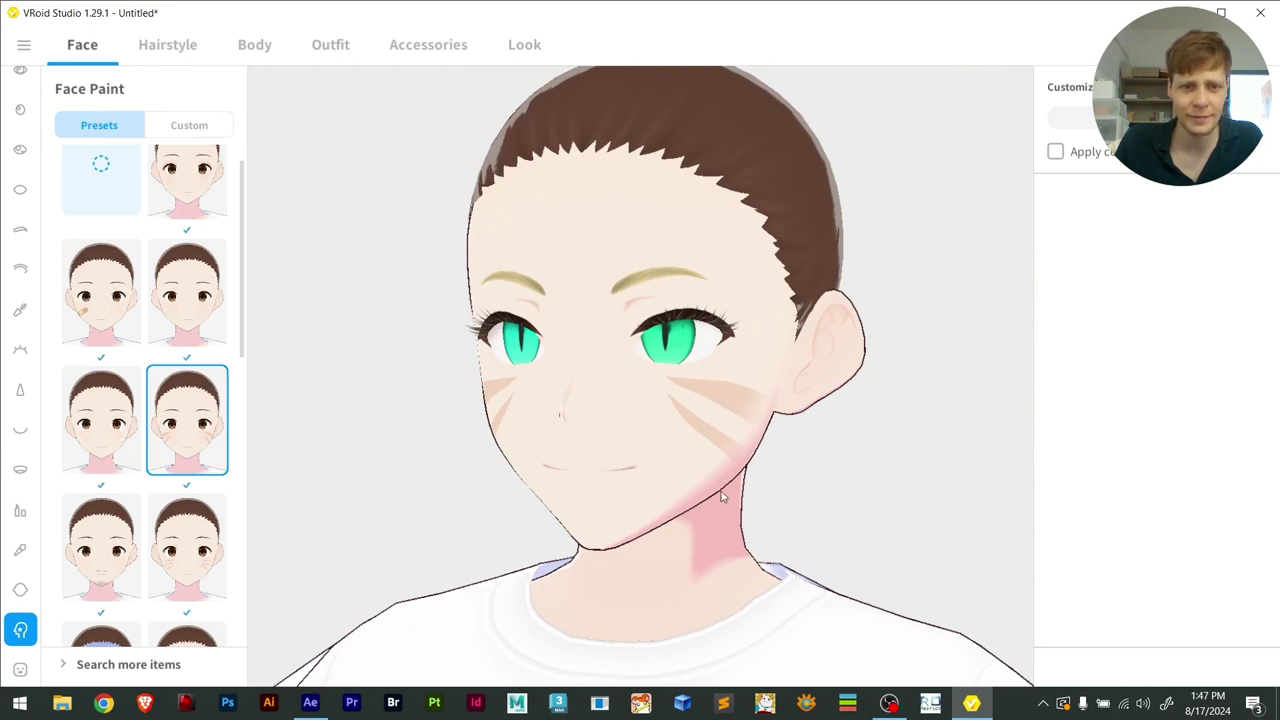
{"action": "mouse_move", "coordinate": [722, 496]}
{"action": "left_mouse_down"}
{"action": "mouse_move", "coordinate": [608, 456]}
{"action": "mouse_move", "coordinate": [565, 477]}
{"action": "left_mouse_up"}
{"action": "scroll", "coordinate": [577, 446], "scroll_direction": "up", "scroll_amount": 2}
{"action": "scroll", "coordinate": [217, 512], "scroll_direction": "down", "scroll_amount": 2}
{"action": "scroll", "coordinate": [176, 513], "scroll_direction": "up", "scroll_amount": 1}
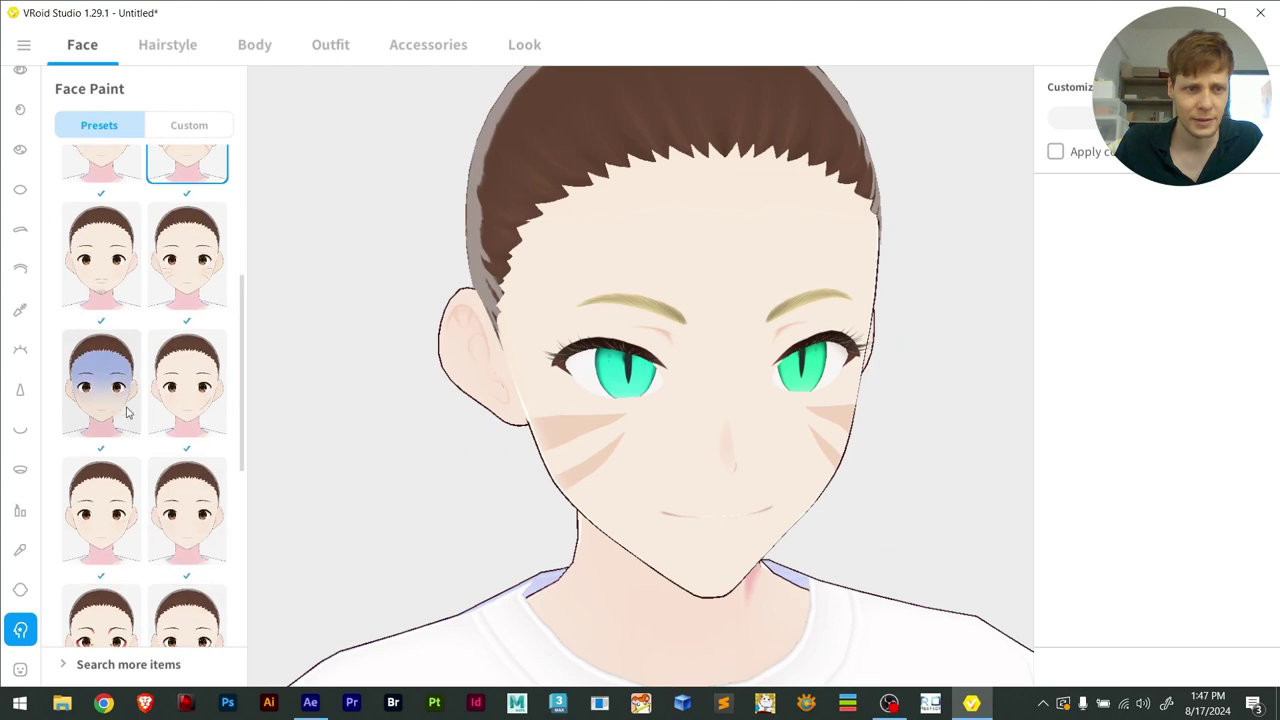
Try the blue forehead and scar face paints, then settle on the red lip-print cheek mark
{"action": "left_click", "coordinate": [126, 411]}
{"action": "scroll", "coordinate": [534, 456], "scroll_direction": "down", "scroll_amount": 2}
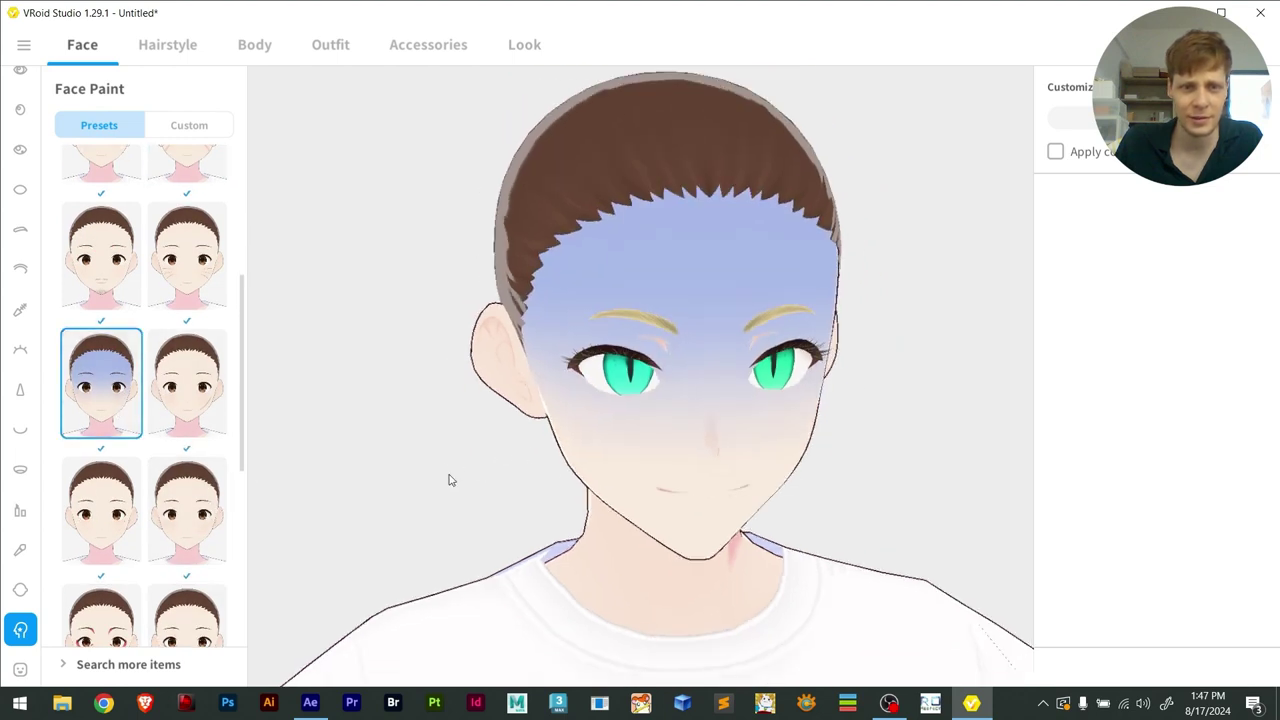
{"action": "scroll", "coordinate": [191, 486], "scroll_direction": "down", "scroll_amount": 2}
{"action": "left_click", "coordinate": [104, 462]}
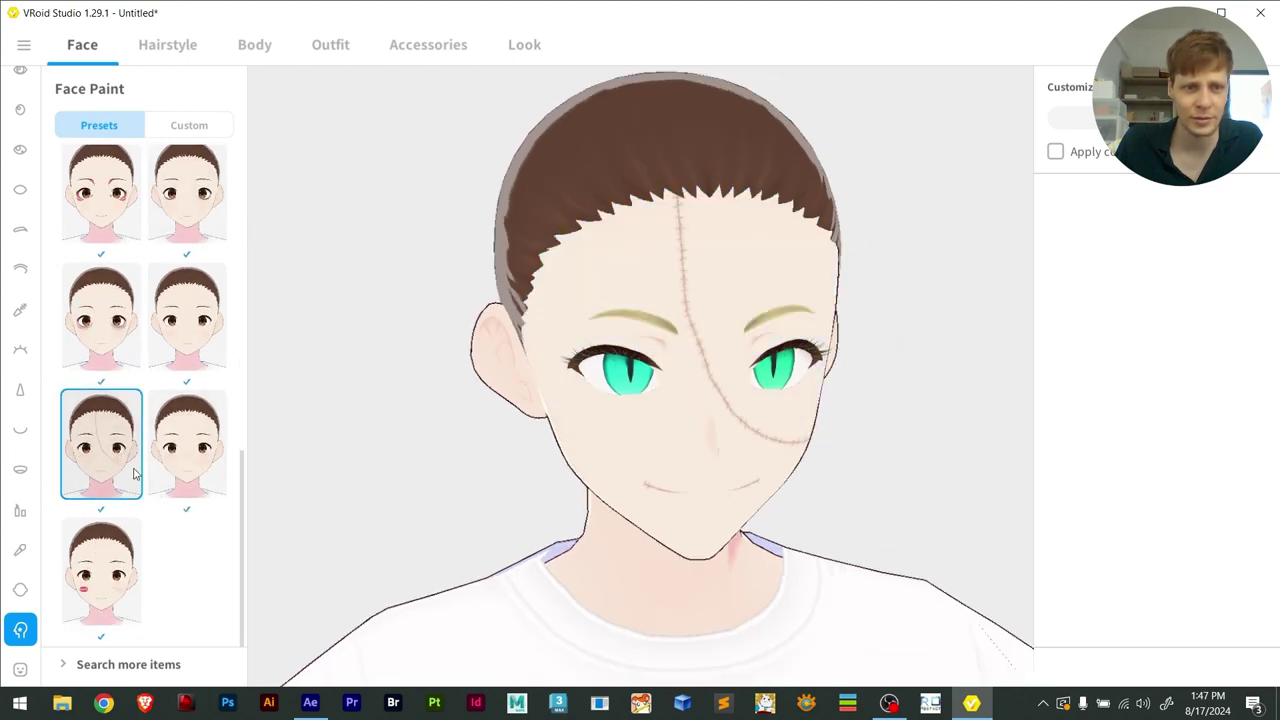
{"action": "left_click", "coordinate": [186, 446]}
{"action": "left_click", "coordinate": [102, 596]}
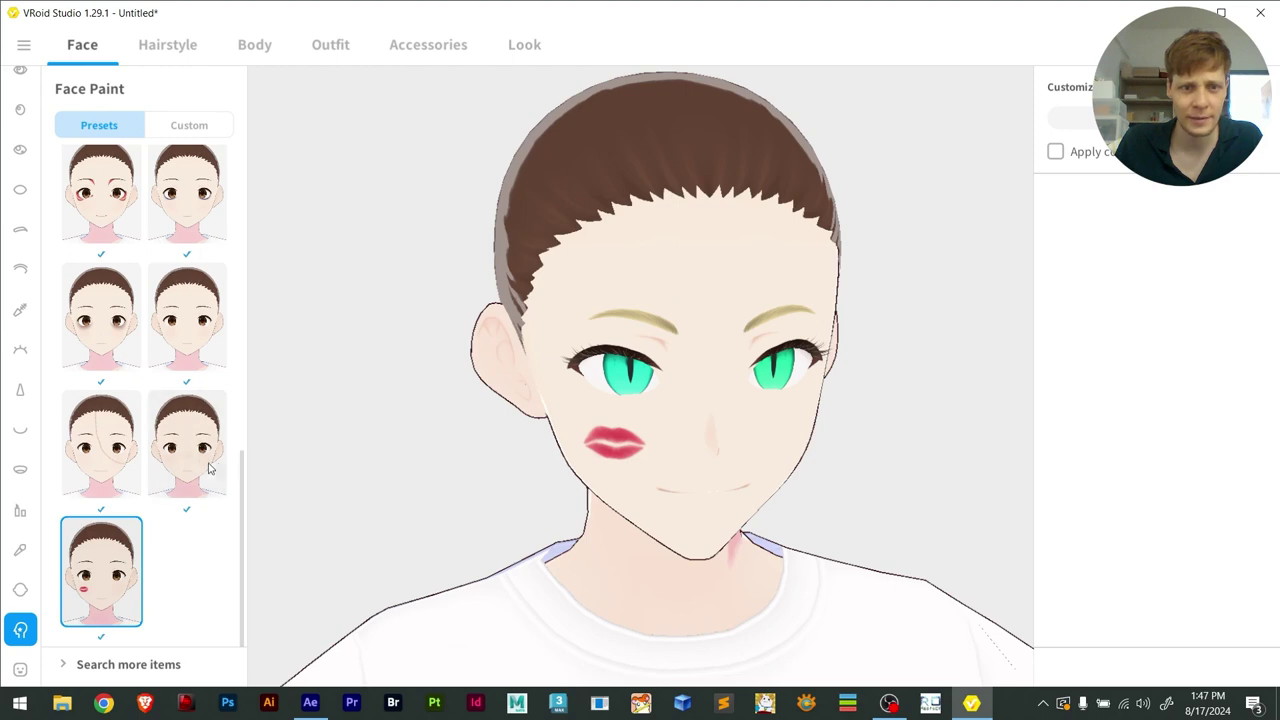
{"action": "scroll", "coordinate": [190, 470], "scroll_direction": "up", "scroll_amount": 6}
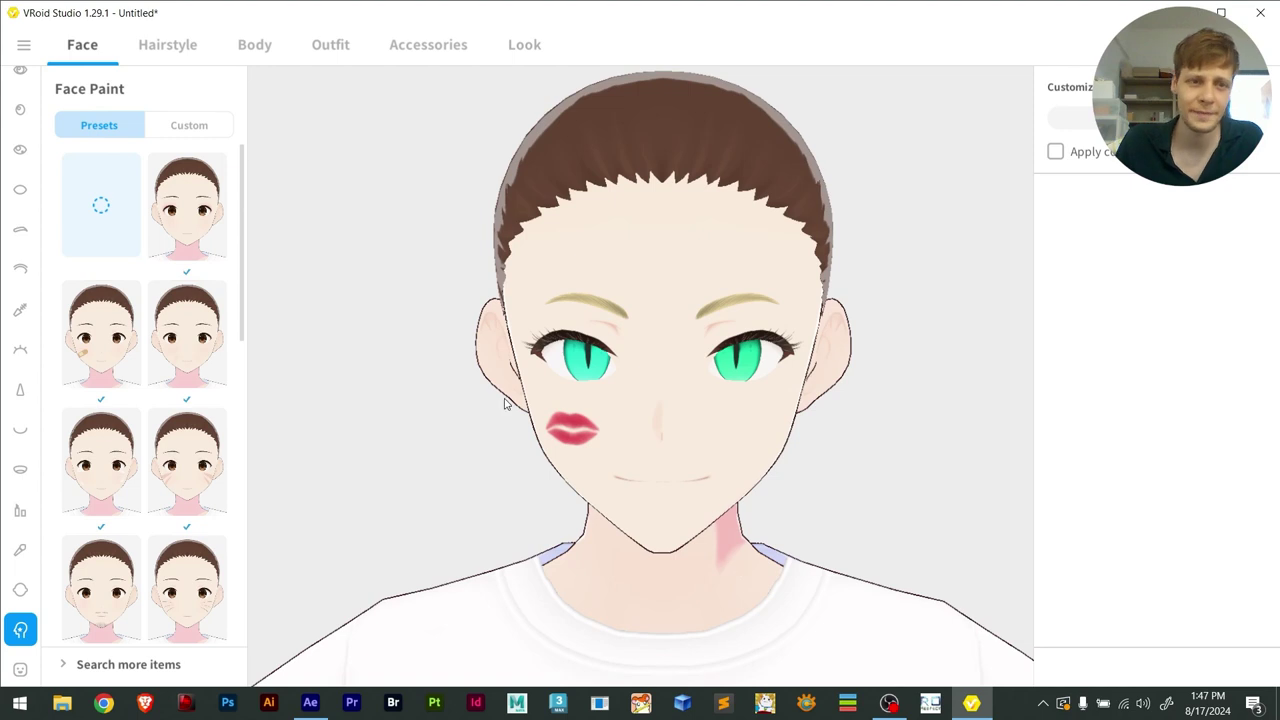
Apply a short layered Hairstyle Set to the avatar
{"action": "left_click", "coordinate": [168, 50]}
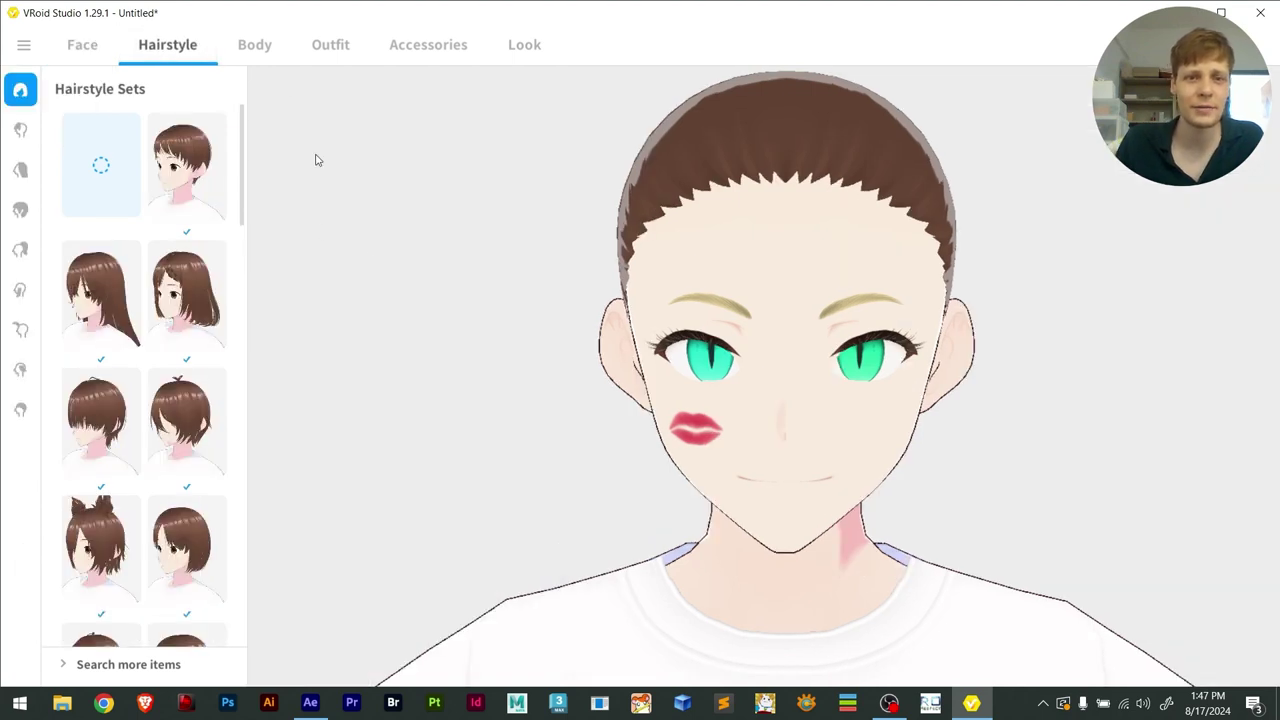
{"action": "scroll", "coordinate": [150, 300], "scroll_direction": "down", "scroll_amount": 5}
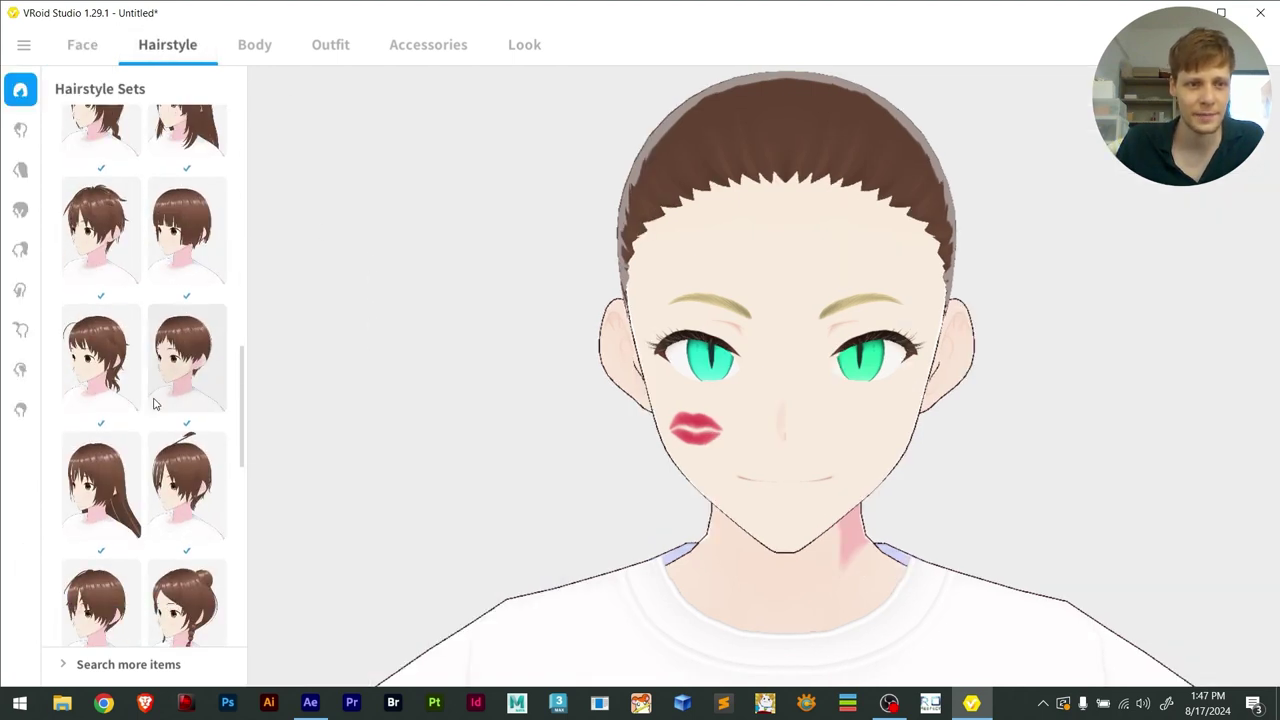
{"action": "scroll", "coordinate": [168, 402], "scroll_direction": "down", "scroll_amount": 2}
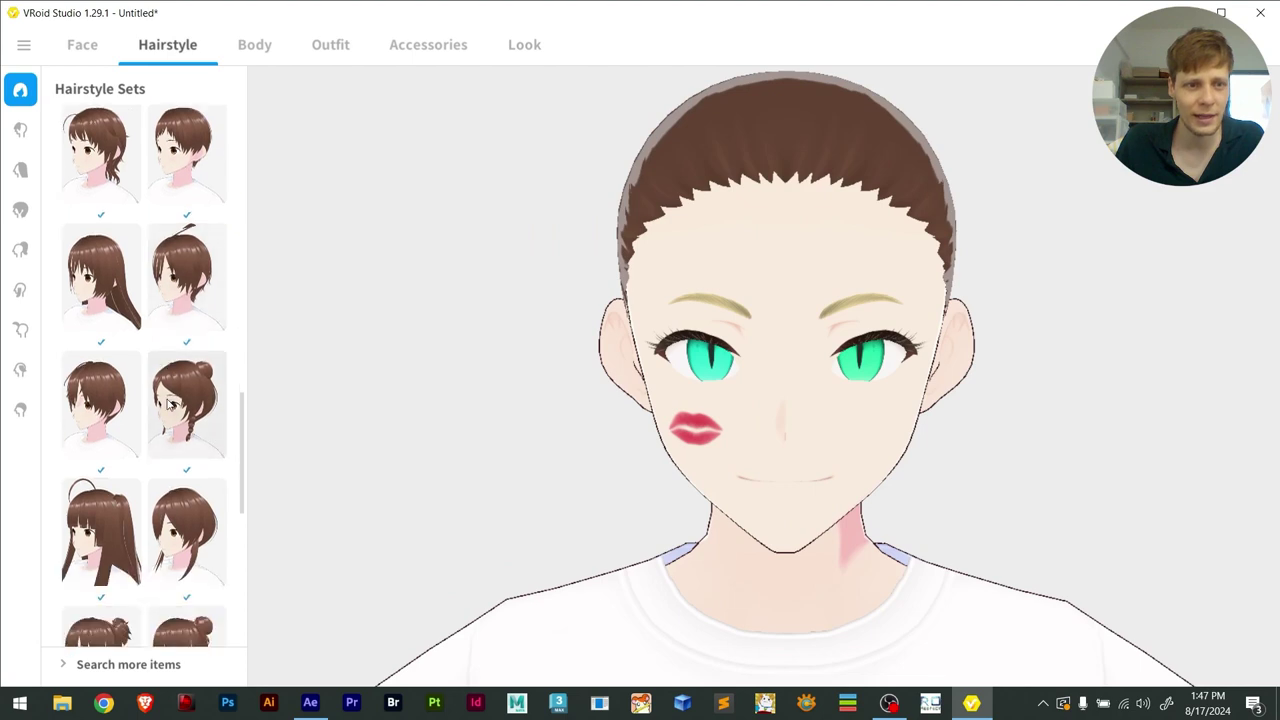
{"action": "left_click", "coordinate": [114, 370]}
{"action": "scroll", "coordinate": [166, 408], "scroll_direction": "down", "scroll_amount": 1}
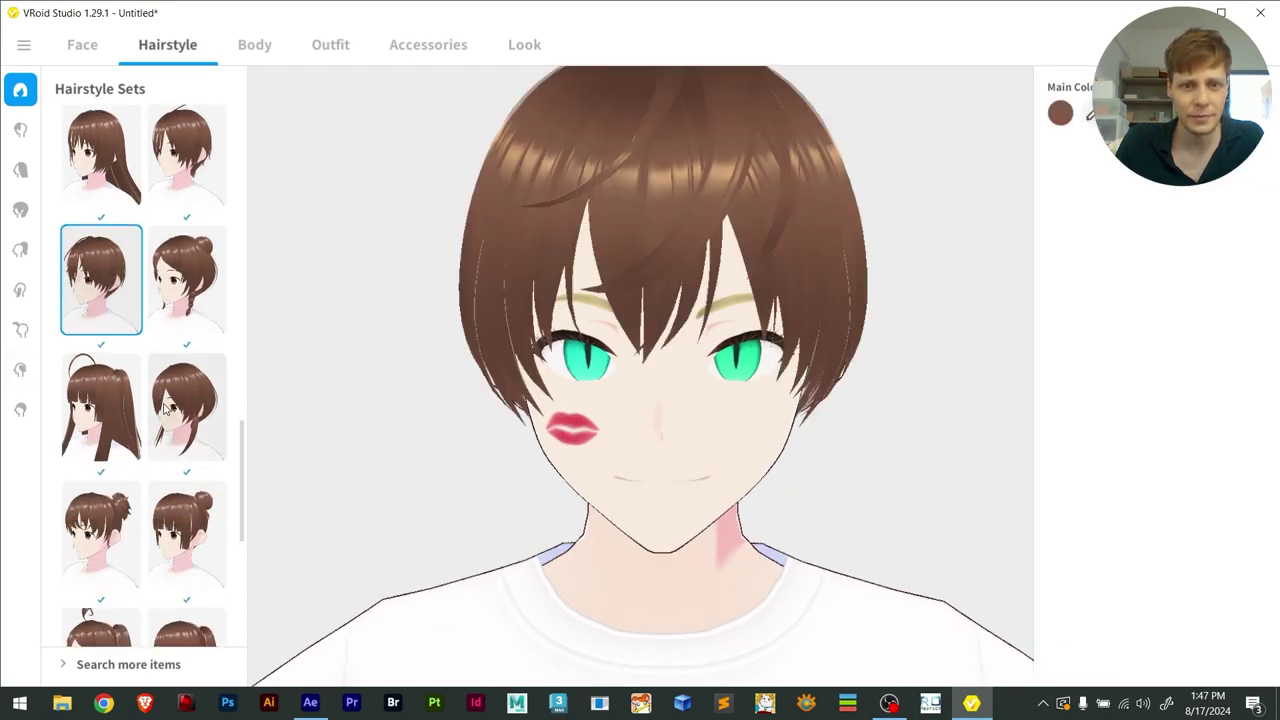
{"action": "scroll", "coordinate": [170, 430], "scroll_direction": "down", "scroll_amount": 5}
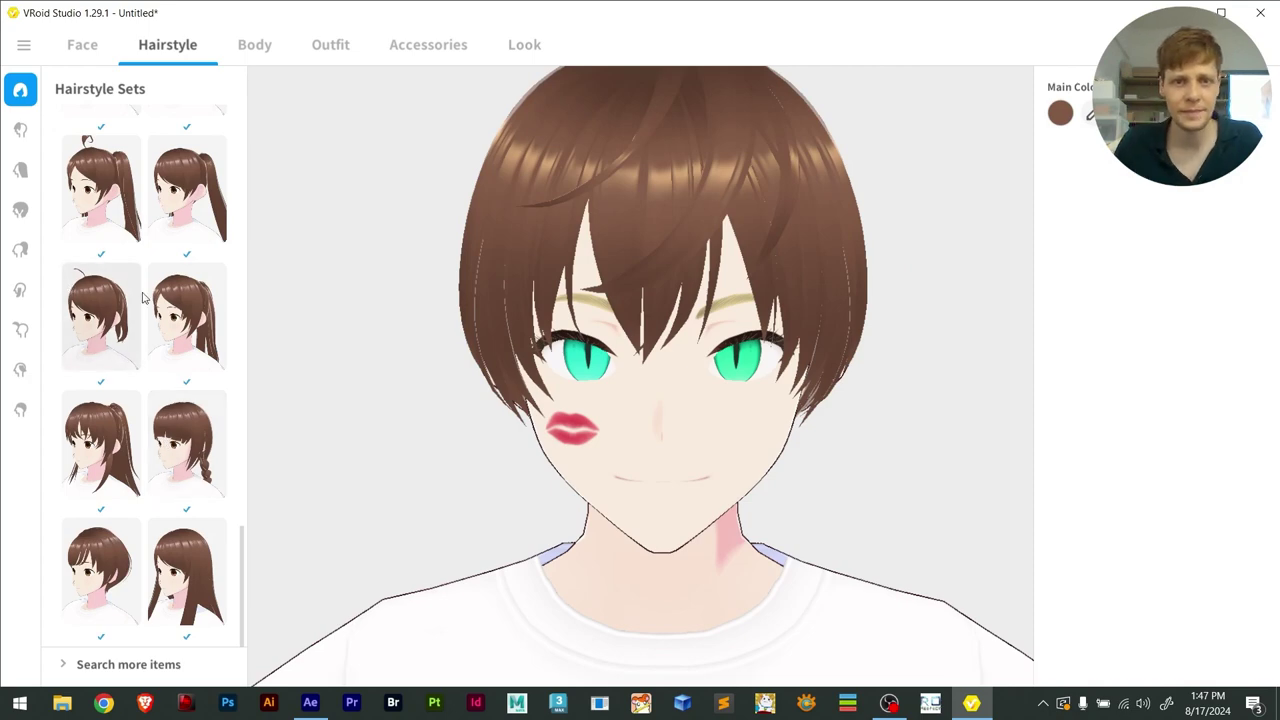
{"action": "scroll", "coordinate": [440, 380], "scroll_direction": "down", "scroll_amount": 3}
{"action": "mouse_move", "coordinate": [520, 415]}
{"action": "left_mouse_down"}
{"action": "mouse_move", "coordinate": [560, 403]}
{"action": "mouse_move", "coordinate": [516, 411]}
{"action": "left_mouse_up"}
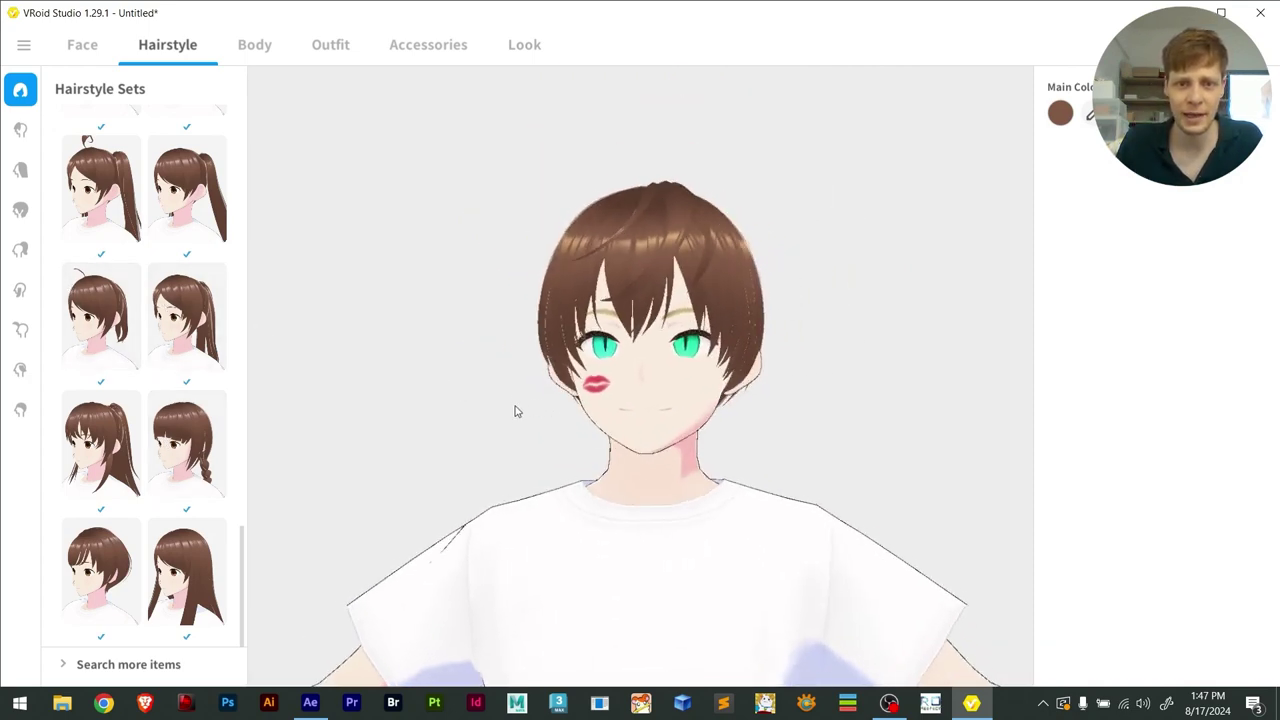
Recolour the hair's Main Color to pale blond #F0E0A7
{"action": "left_click", "coordinate": [1059, 114]}
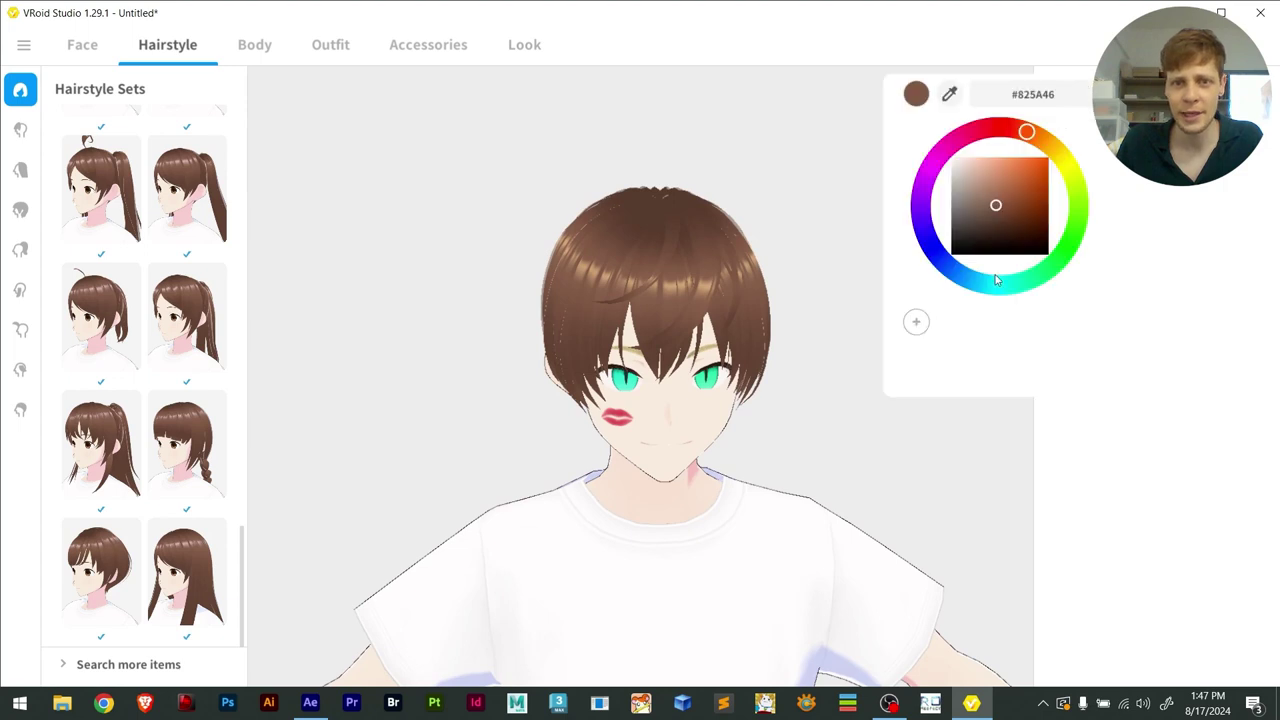
{"action": "mouse_move", "coordinate": [1028, 190]}
{"action": "left_mouse_down"}
{"action": "mouse_move", "coordinate": [1025, 158]}
{"action": "mouse_move", "coordinate": [981, 169]}
{"action": "left_mouse_up"}
{"action": "left_click", "coordinate": [1057, 154]}
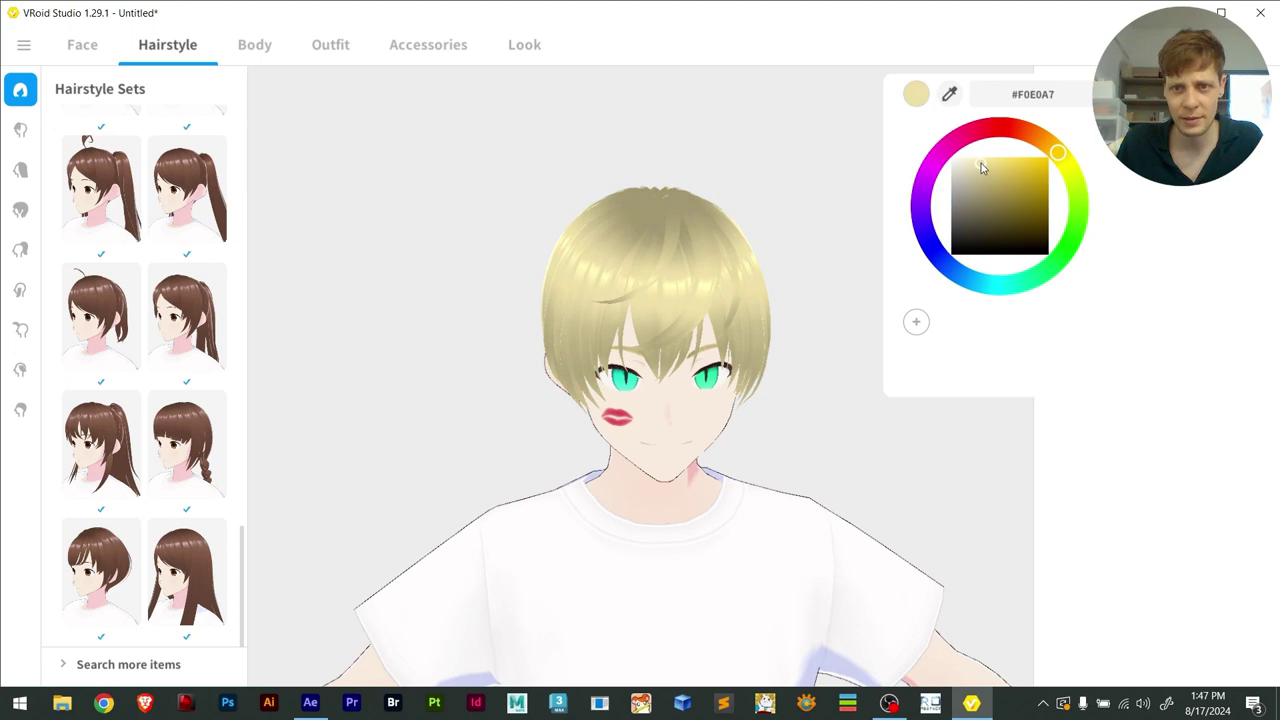
{"action": "left_click", "coordinate": [790, 424]}
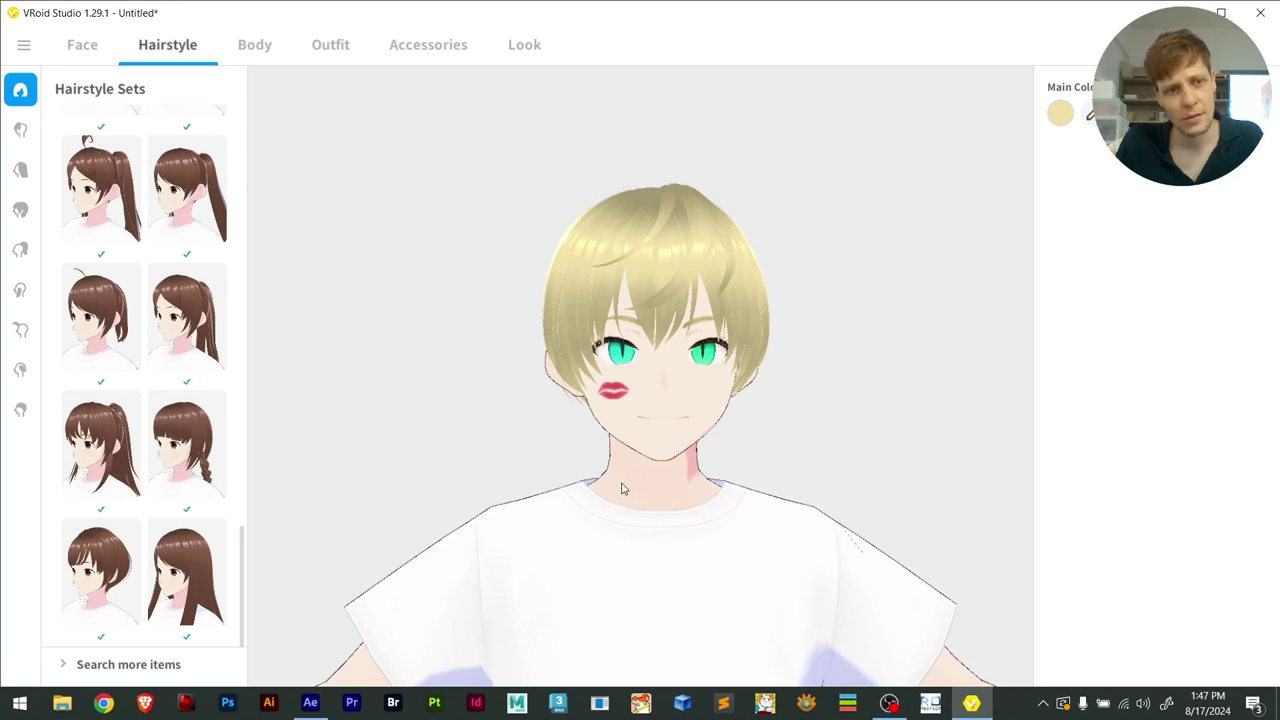
Try several Front hair presets and settle on the third-row left fuller fringe
{"action": "left_click", "coordinate": [20, 129]}
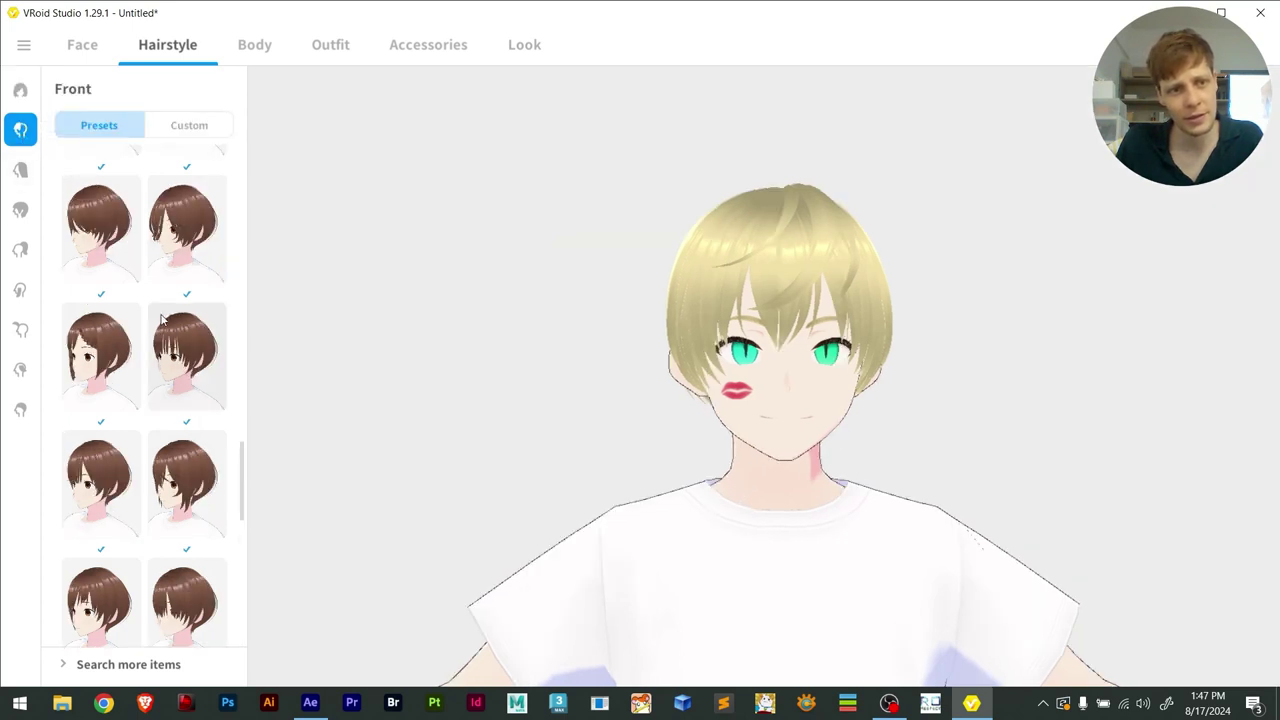
{"action": "scroll", "coordinate": [155, 415], "scroll_direction": "down", "scroll_amount": 3}
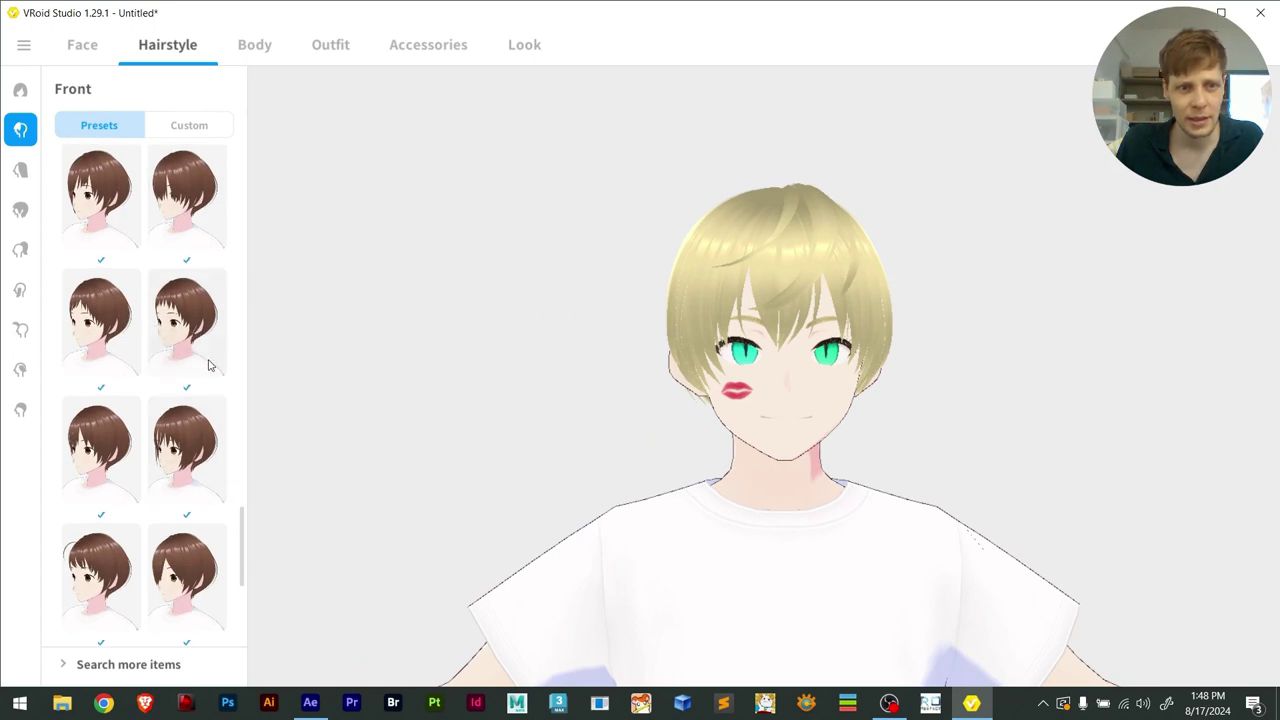
{"action": "left_click", "coordinate": [184, 322]}
{"action": "left_click_drag", "start_coordinate": [651, 411], "coordinate": [625, 417]}
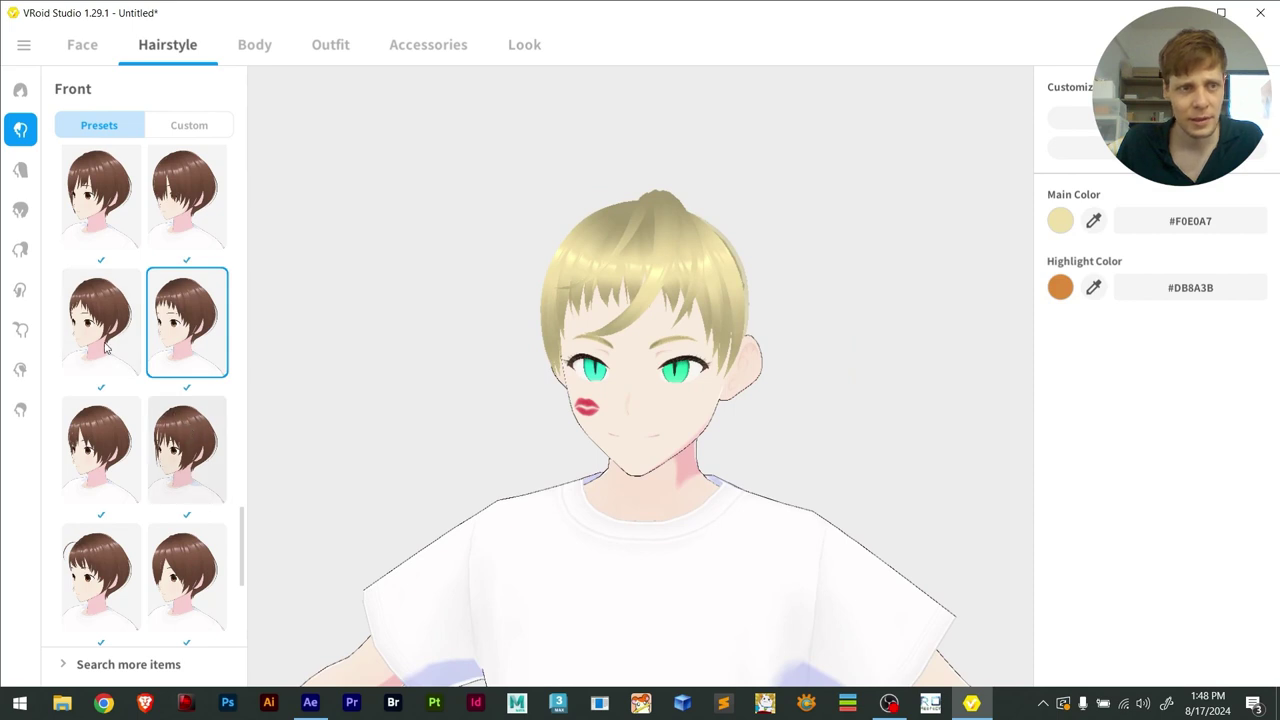
{"action": "left_click", "coordinate": [213, 462]}
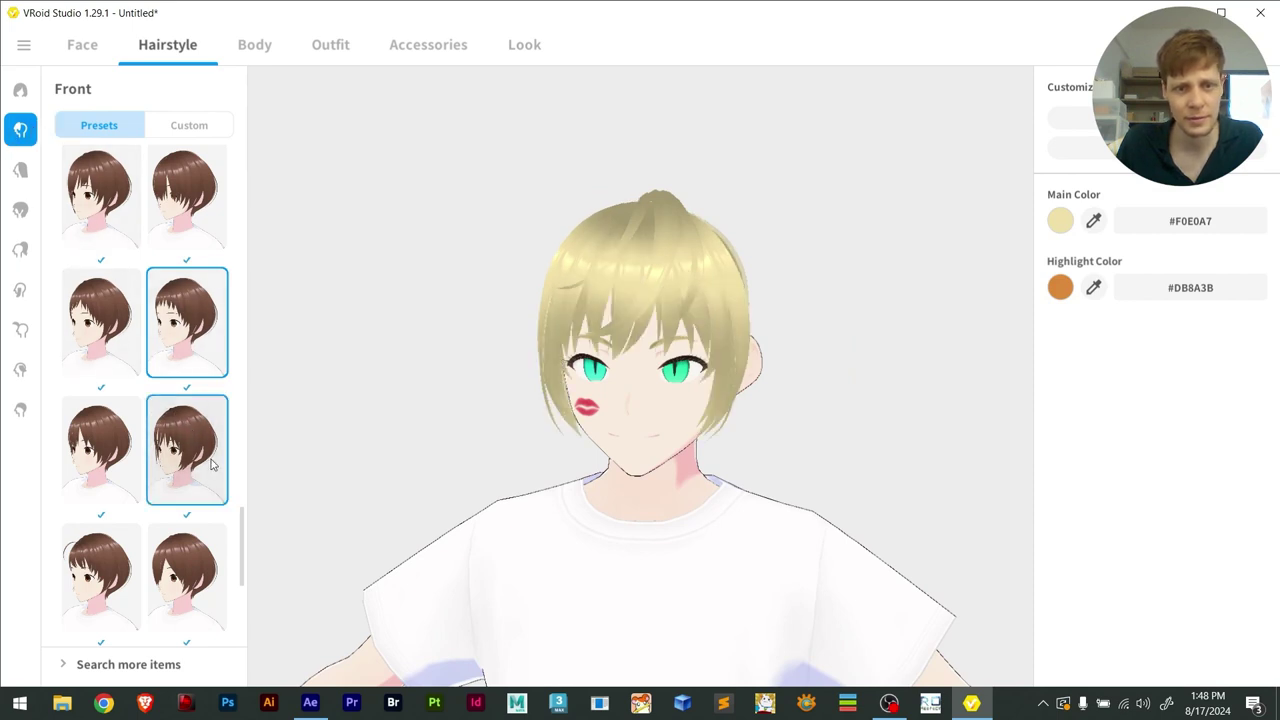
{"action": "scroll", "coordinate": [118, 432], "scroll_direction": "up", "scroll_amount": 10}
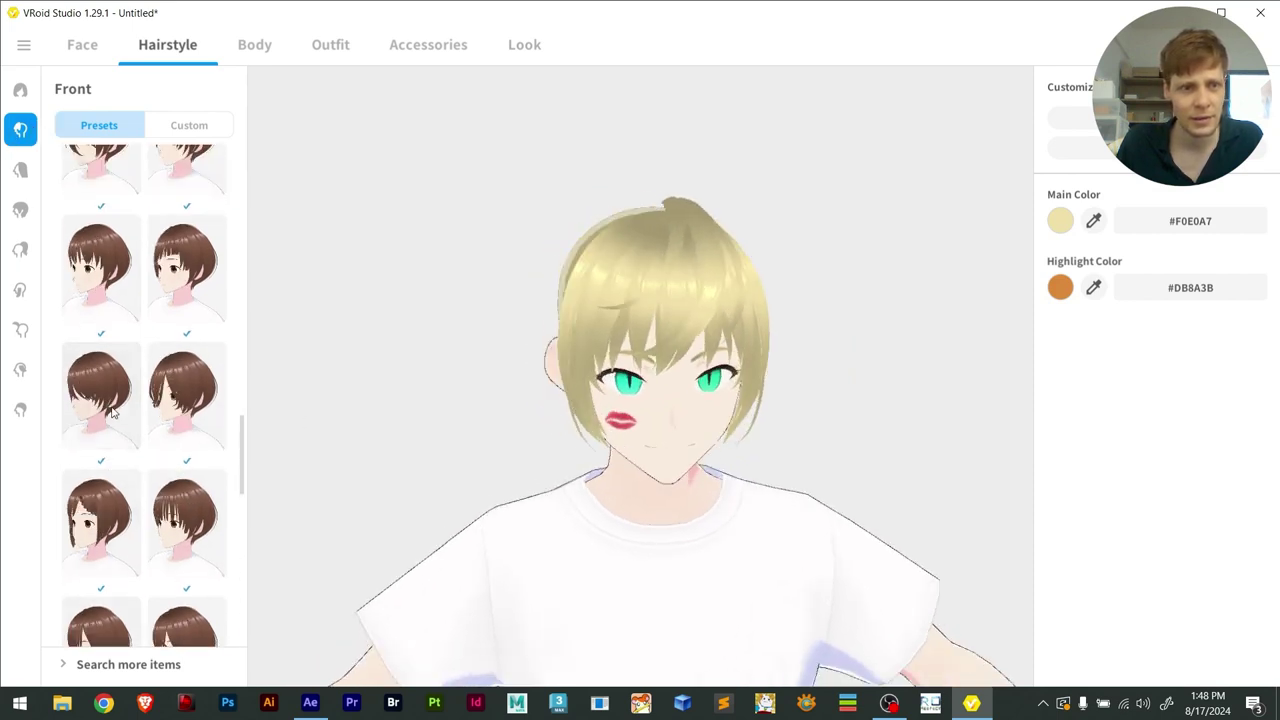
{"action": "scroll", "coordinate": [118, 432], "scroll_direction": "up", "scroll_amount": 5}
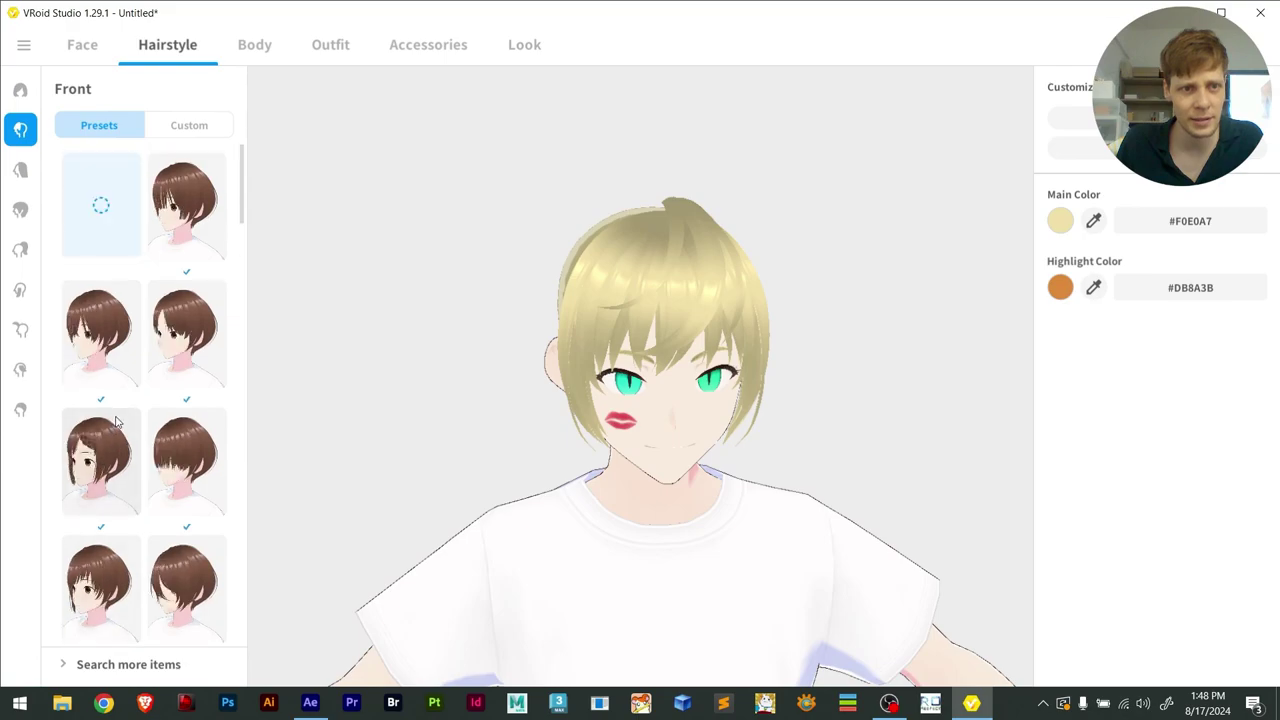
{"action": "scroll", "coordinate": [113, 408], "scroll_direction": "down", "scroll_amount": 15}
{"action": "left_click", "coordinate": [101, 444]}
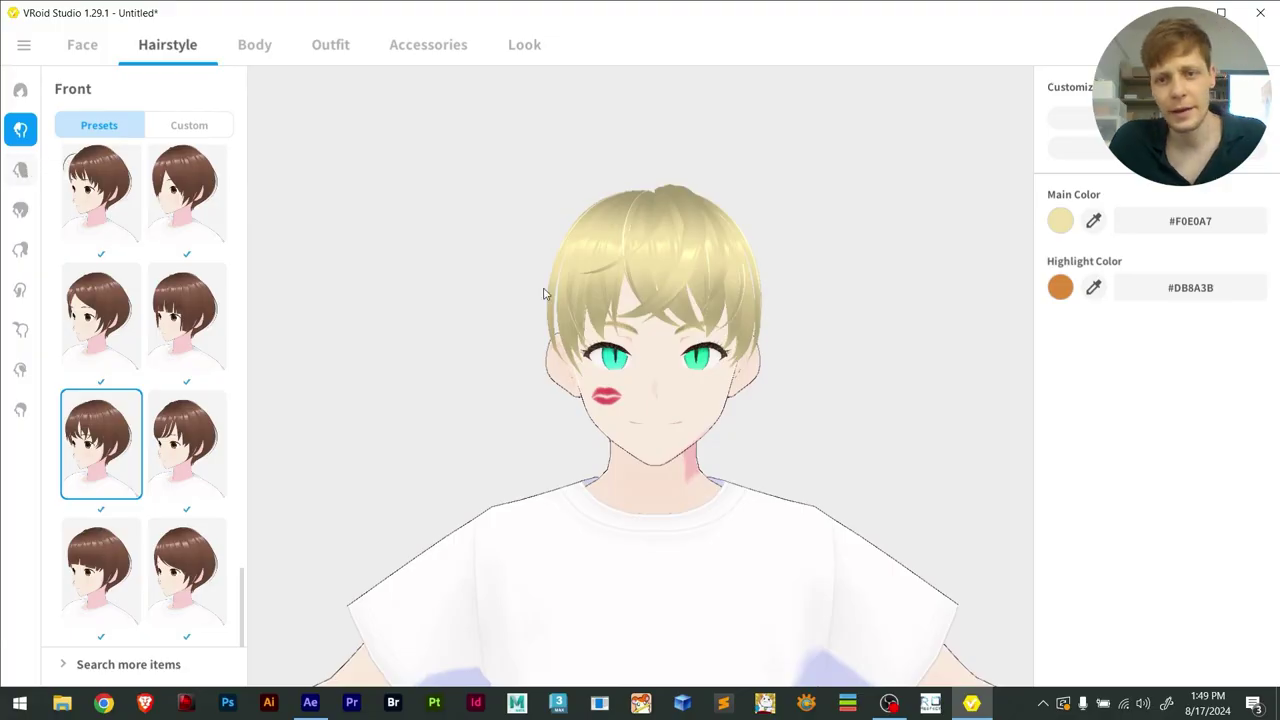
{"action": "right_click_drag", "start_coordinate": [544, 293], "coordinate": [640, 315]}
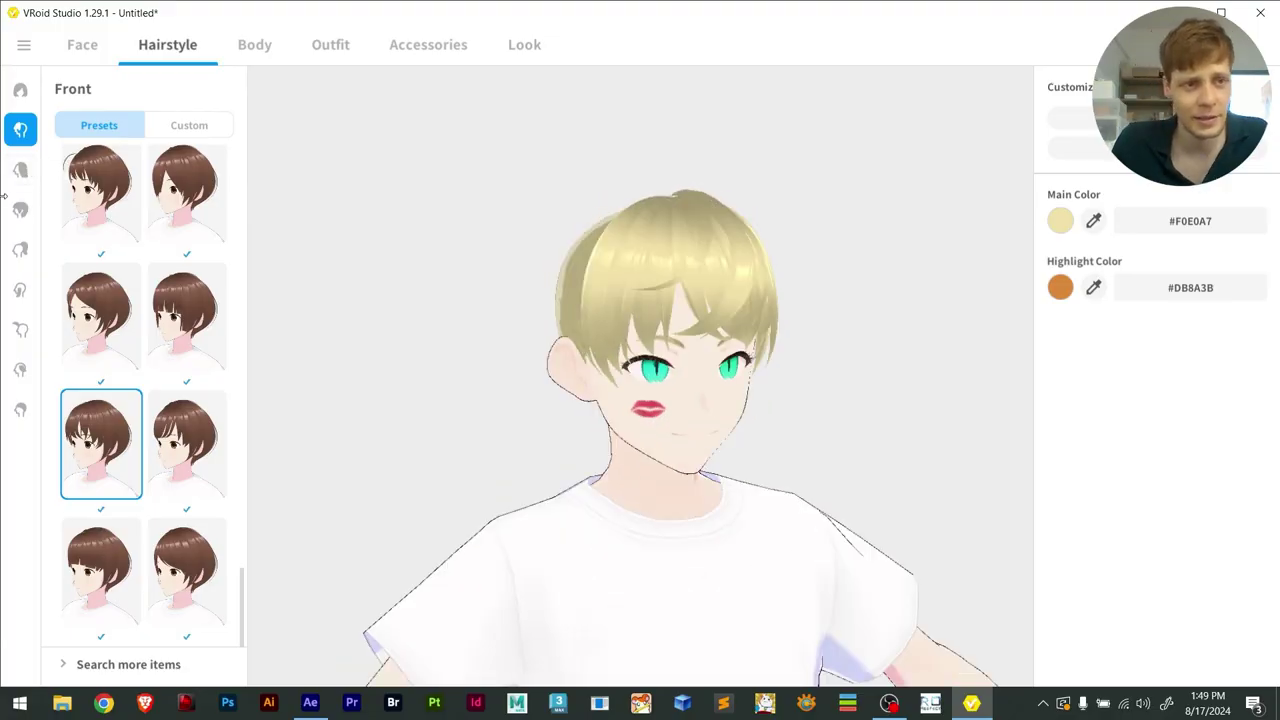
Try the braided, short and shaggy Back hair presets, orbiting to view them
{"action": "left_click", "coordinate": [20, 170]}
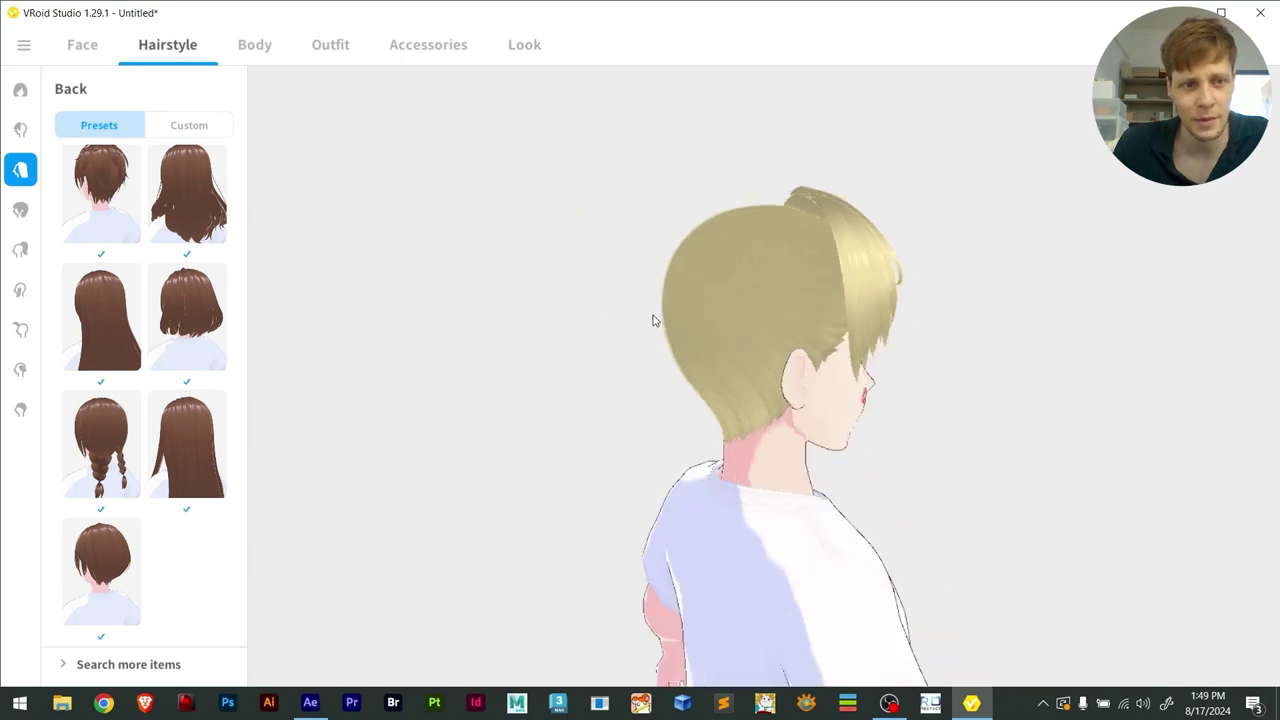
{"action": "left_click", "coordinate": [70, 482]}
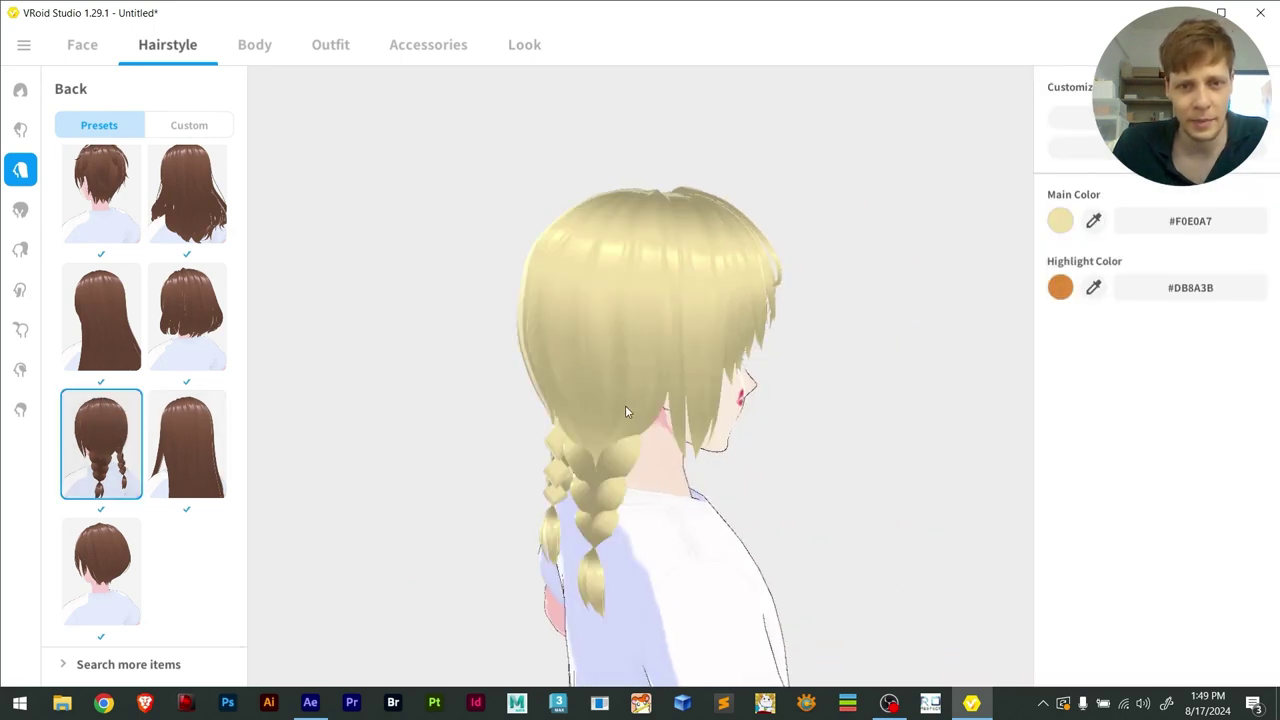
{"action": "scroll", "coordinate": [183, 363], "scroll_direction": "down", "scroll_amount": 5}
{"action": "left_click", "coordinate": [124, 509]}
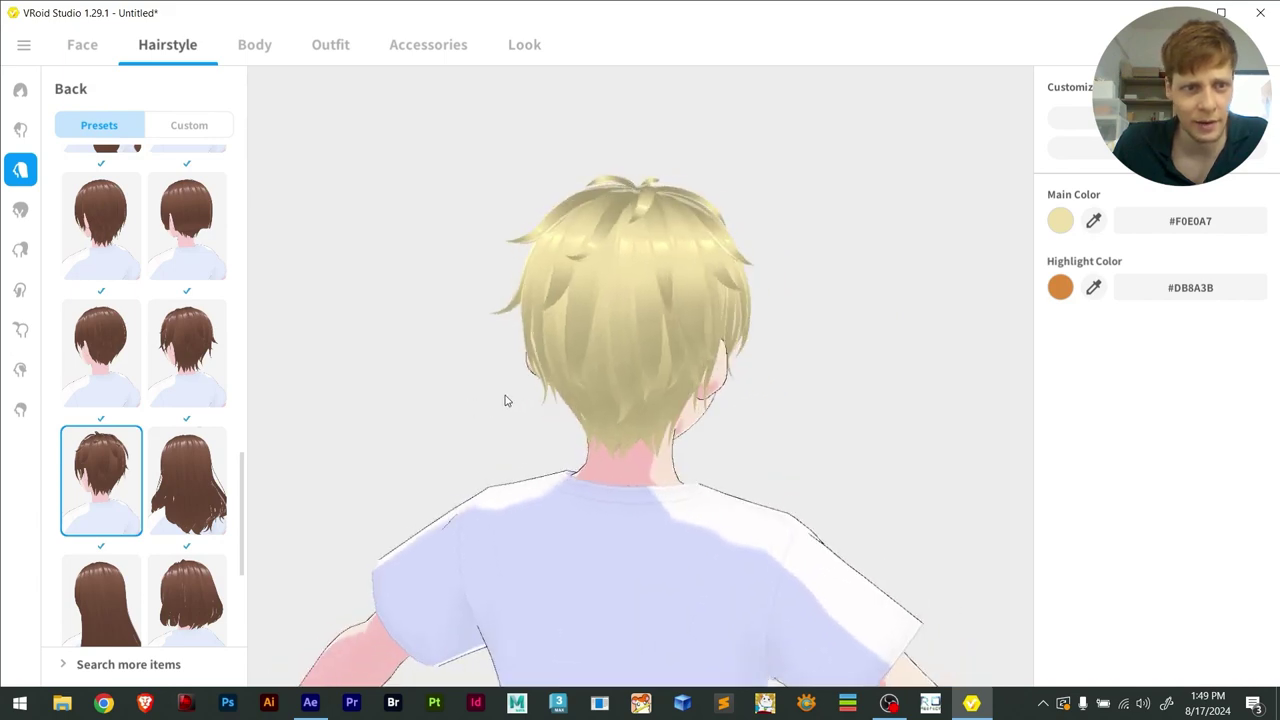
{"action": "scroll", "coordinate": [165, 356], "scroll_direction": "up", "scroll_amount": 4}
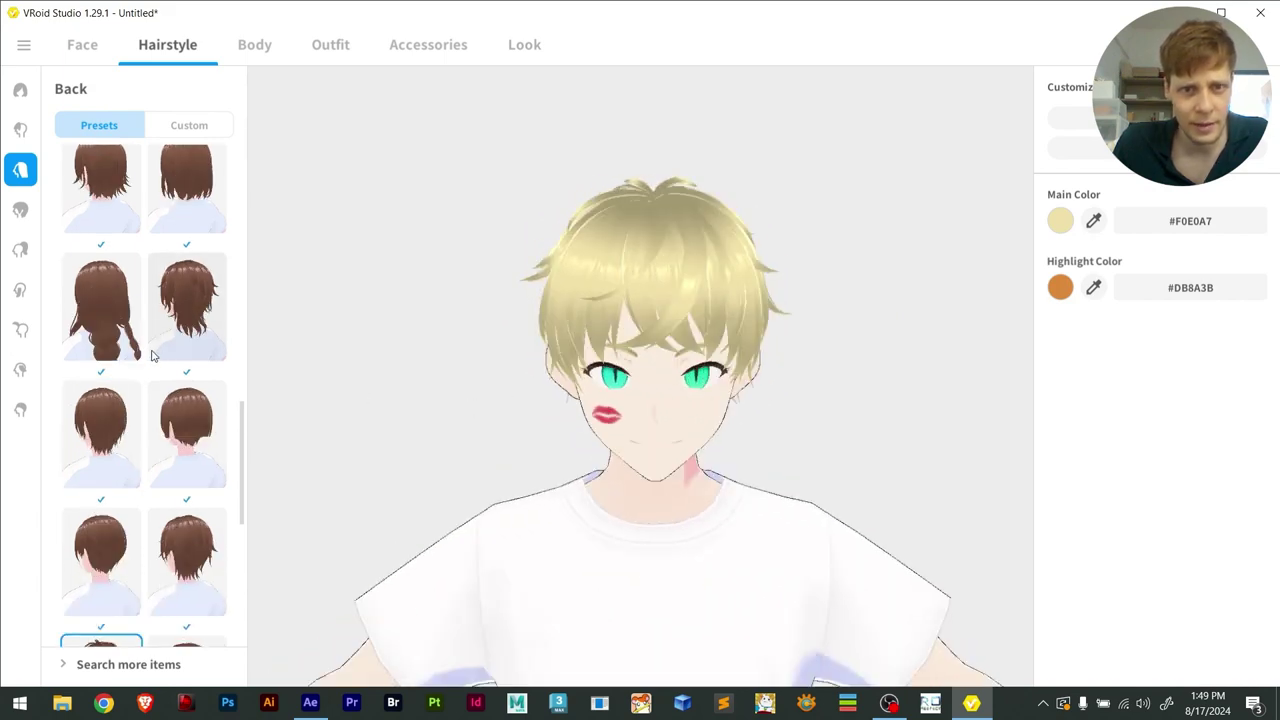
{"action": "scroll", "coordinate": [164, 405], "scroll_direction": "up", "scroll_amount": 1}
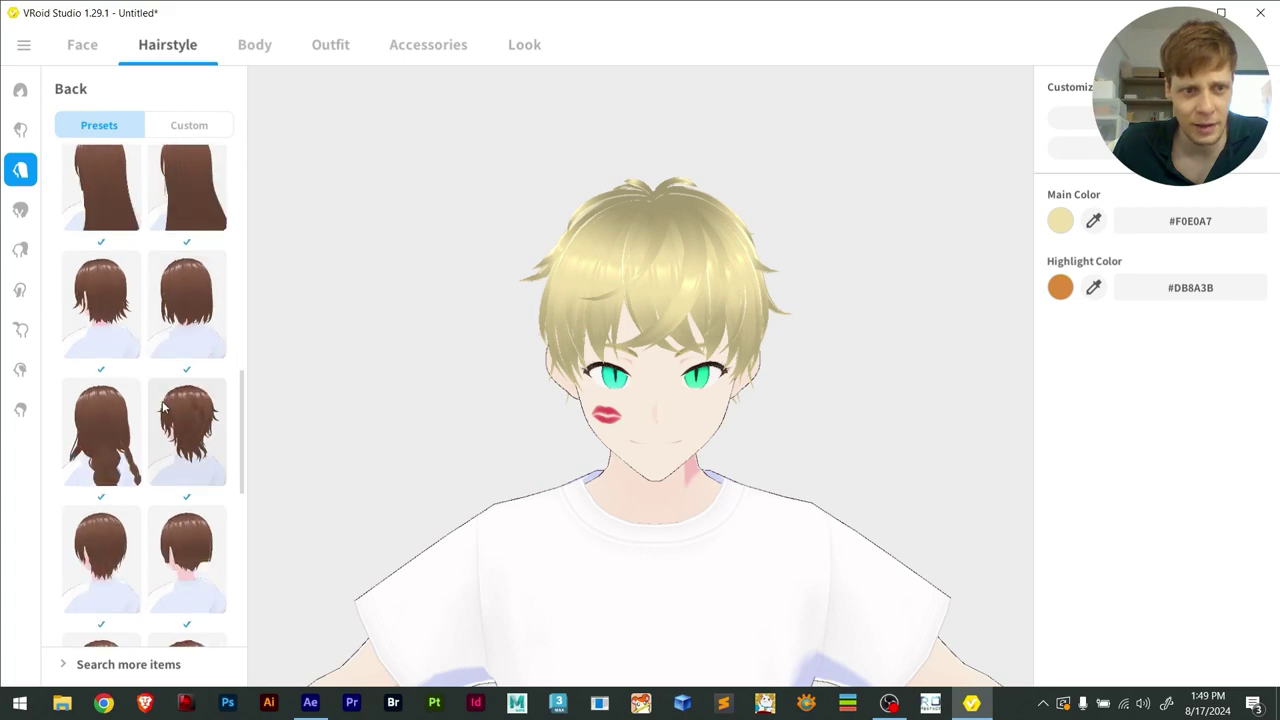
{"action": "scroll", "coordinate": [115, 464], "scroll_direction": "up", "scroll_amount": 2}
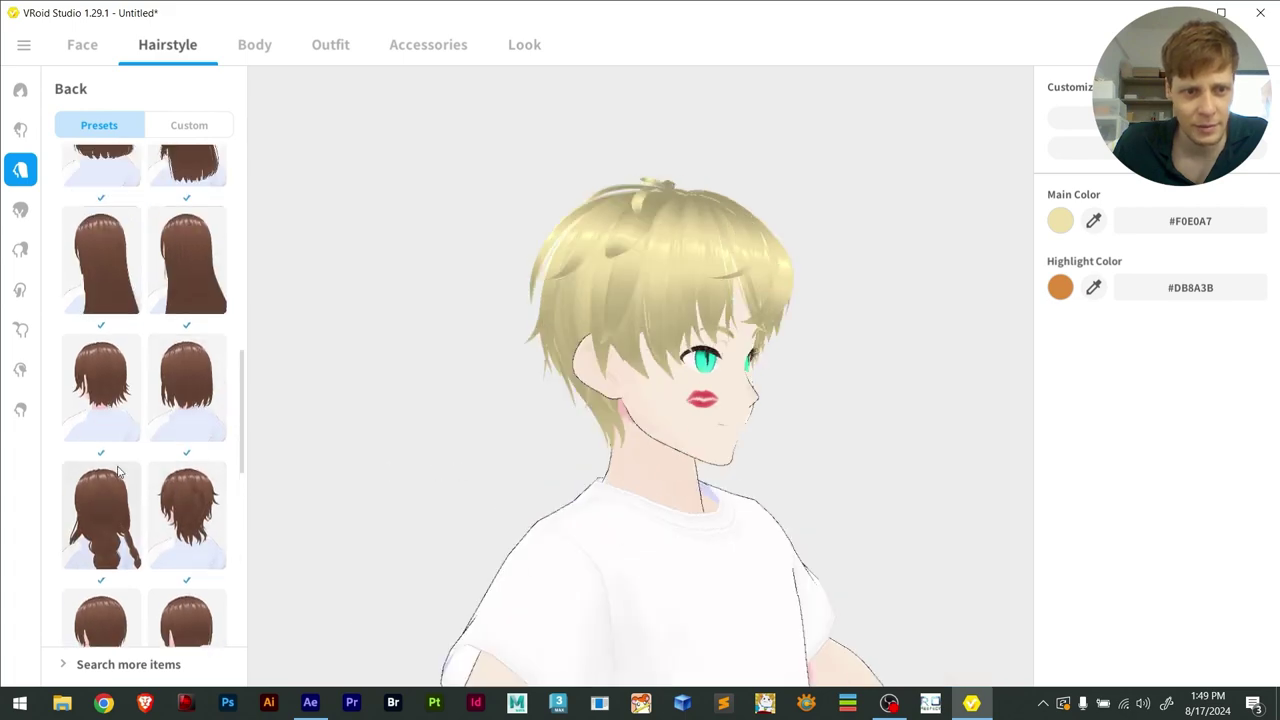
{"action": "left_click", "coordinate": [160, 510]}
{"action": "left_click_drag", "start_coordinate": [488, 418], "coordinate": [449, 398]}
Try short bob and messy Back presets, settling on the layered short back hairstyle
{"action": "scroll", "coordinate": [113, 459], "scroll_direction": "up", "scroll_amount": 5}
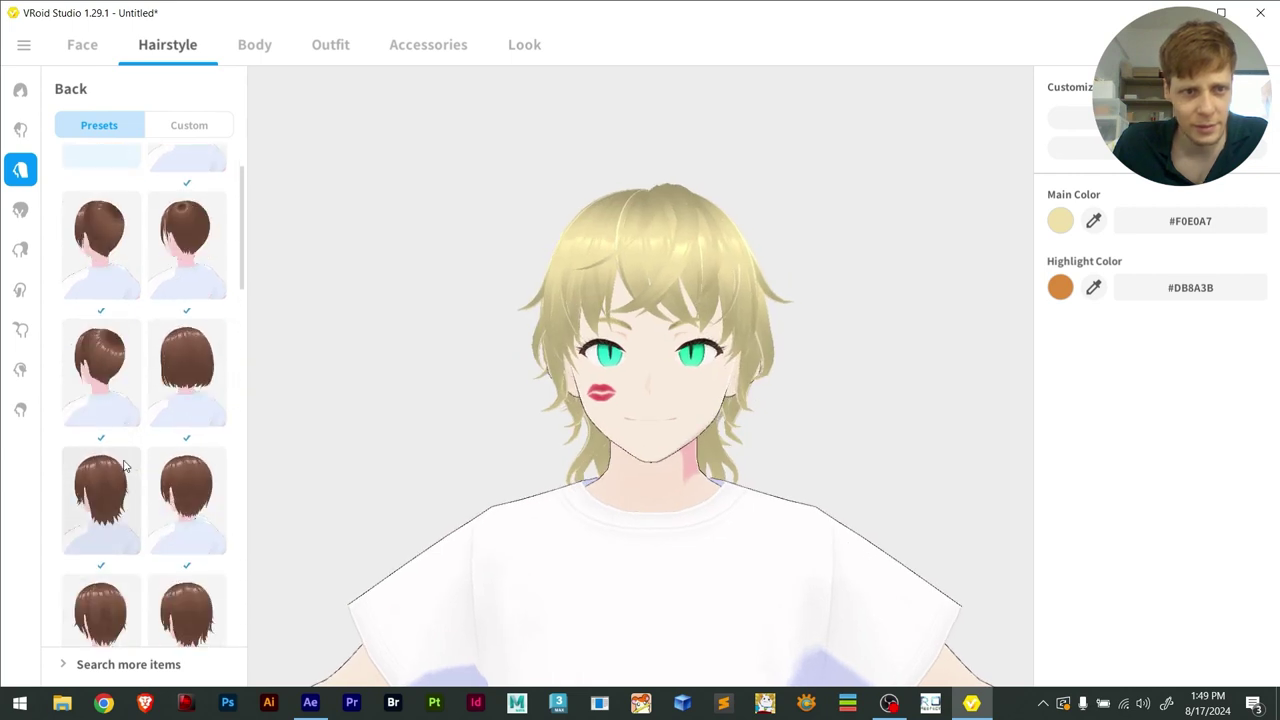
{"action": "left_click", "coordinate": [101, 245]}
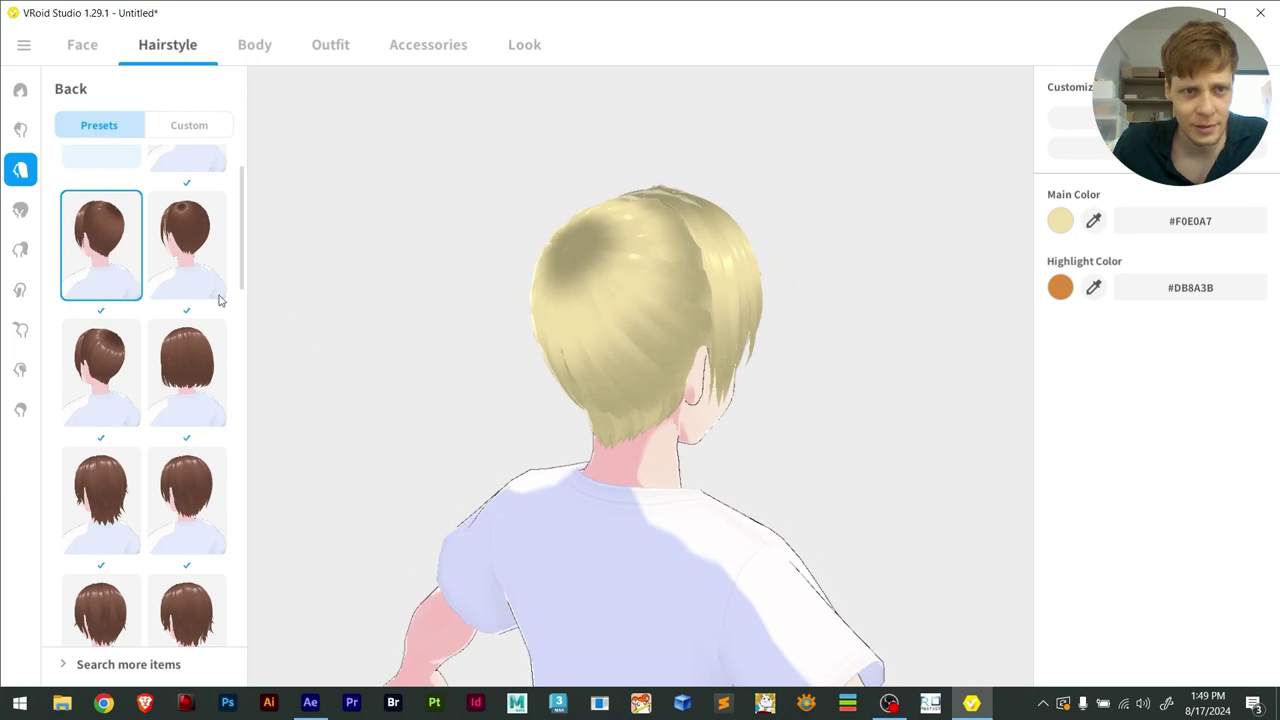
{"action": "left_click", "coordinate": [177, 254]}
{"action": "scroll", "coordinate": [157, 396], "scroll_direction": "down", "scroll_amount": 4}
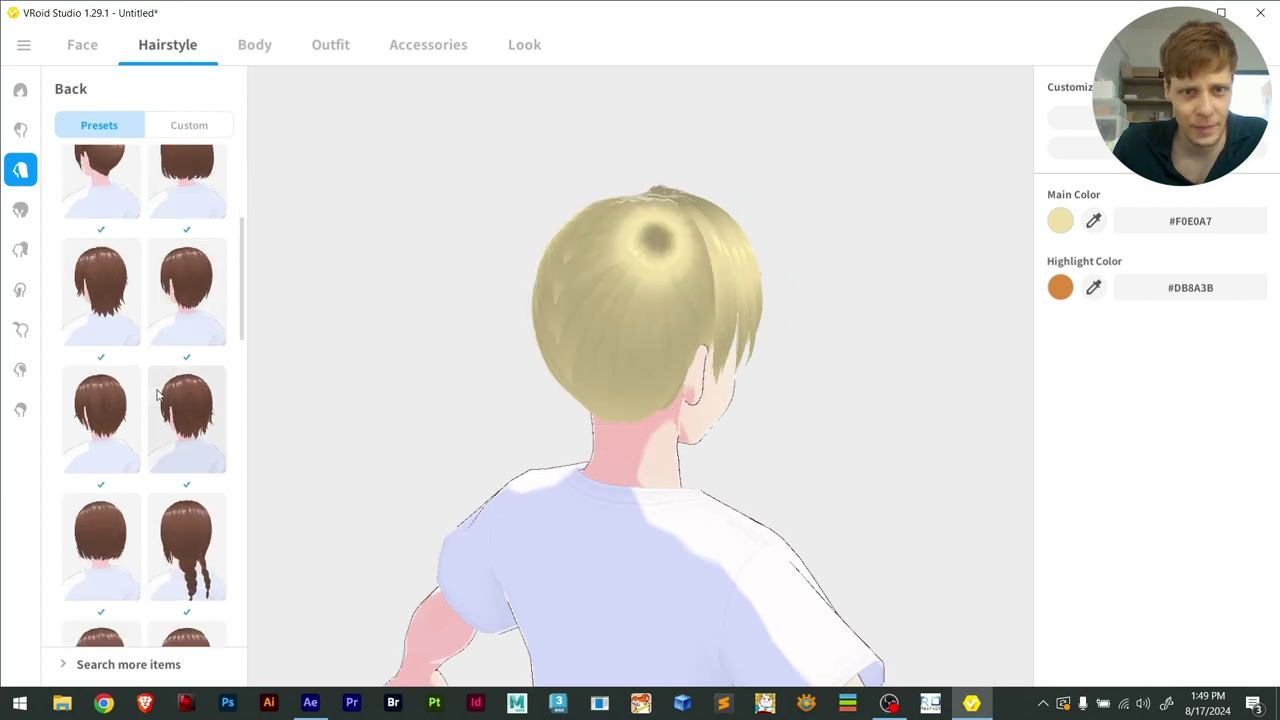
{"action": "scroll", "coordinate": [157, 396], "scroll_direction": "down", "scroll_amount": 6}
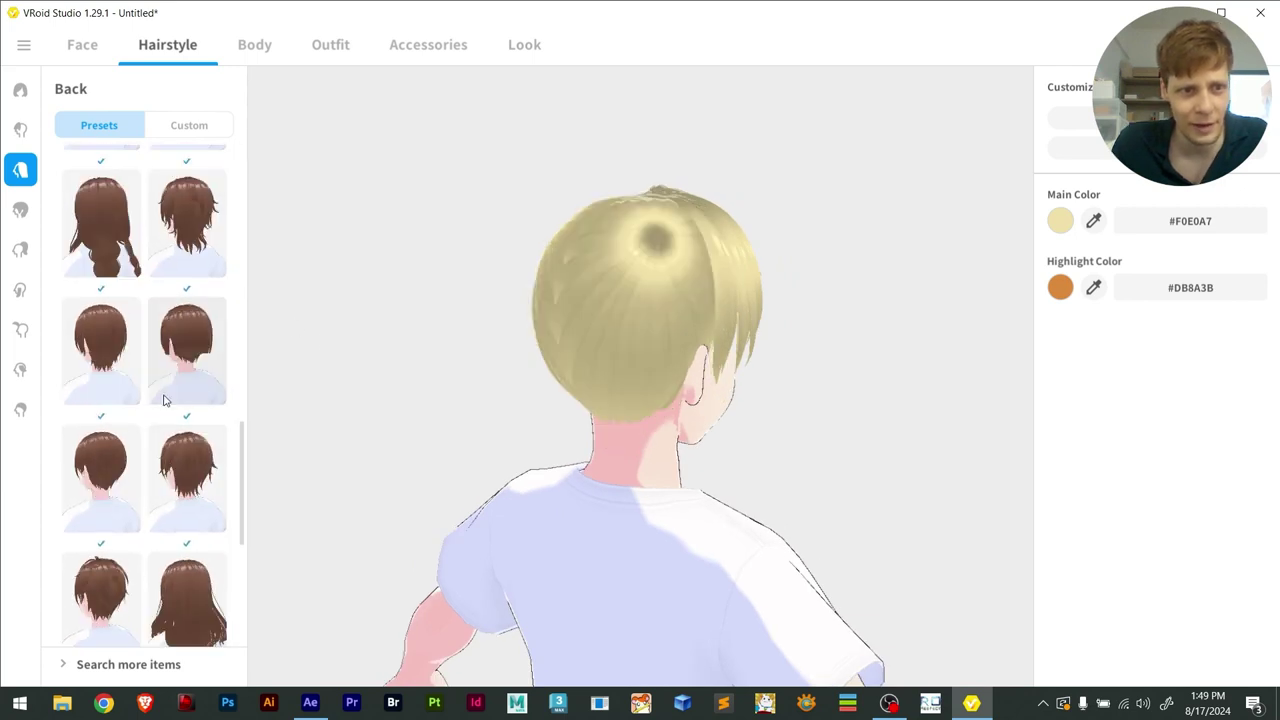
{"action": "scroll", "coordinate": [160, 405], "scroll_direction": "down", "scroll_amount": 2}
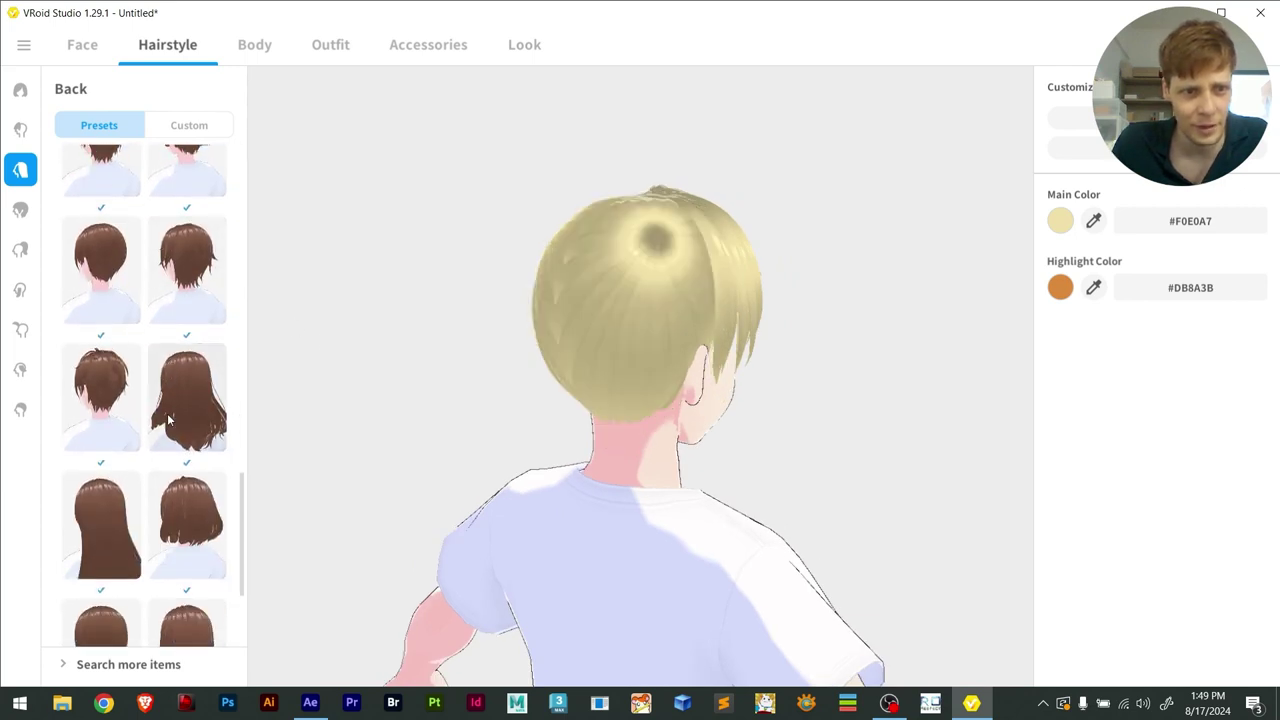
{"action": "left_click", "coordinate": [100, 414]}
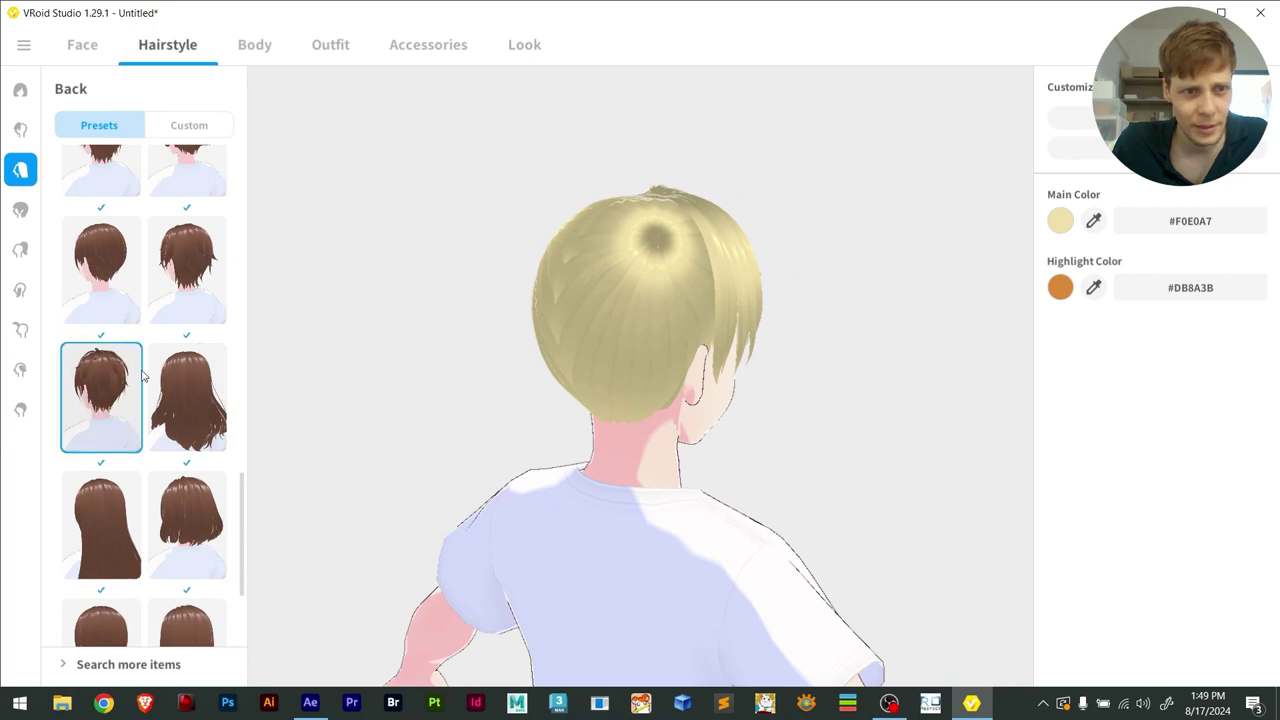
{"action": "left_click", "coordinate": [219, 276]}
{"action": "left_click_drag", "start_coordinate": [425, 372], "coordinate": [345, 371]}
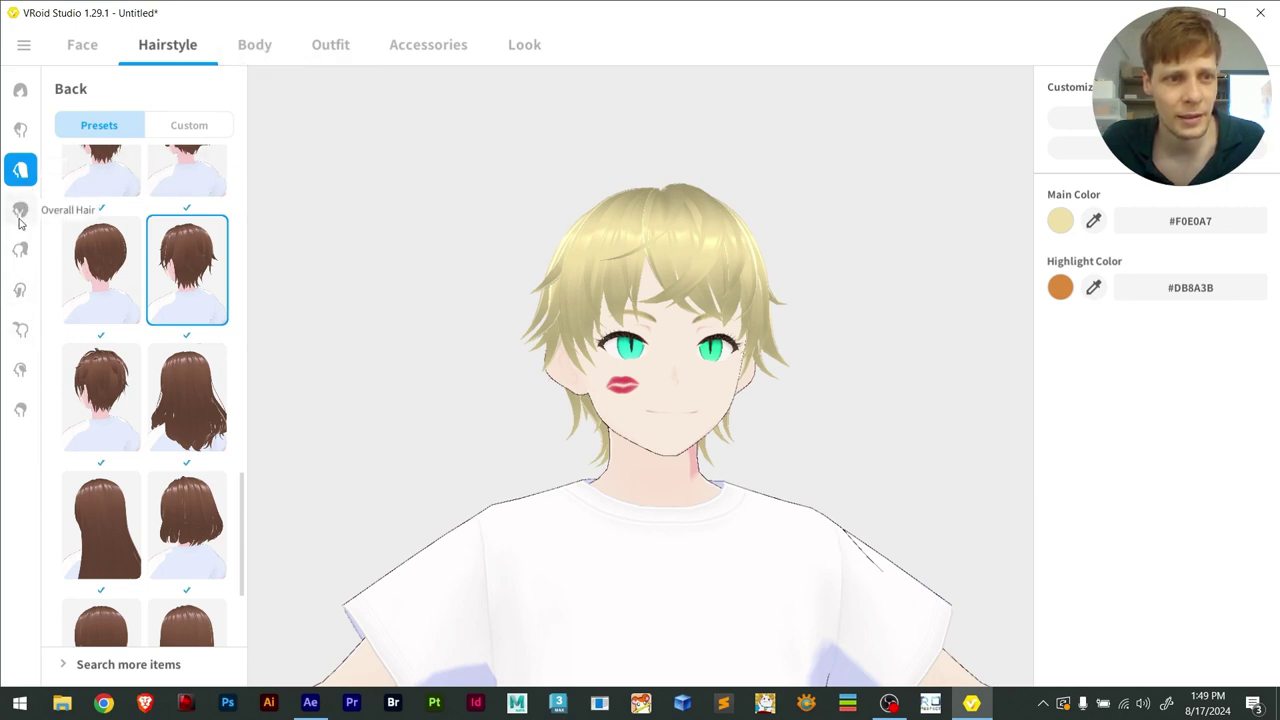
Try long and short Side hair presets, settling on the third-row left long side locks
{"action": "left_click", "coordinate": [18, 292]}
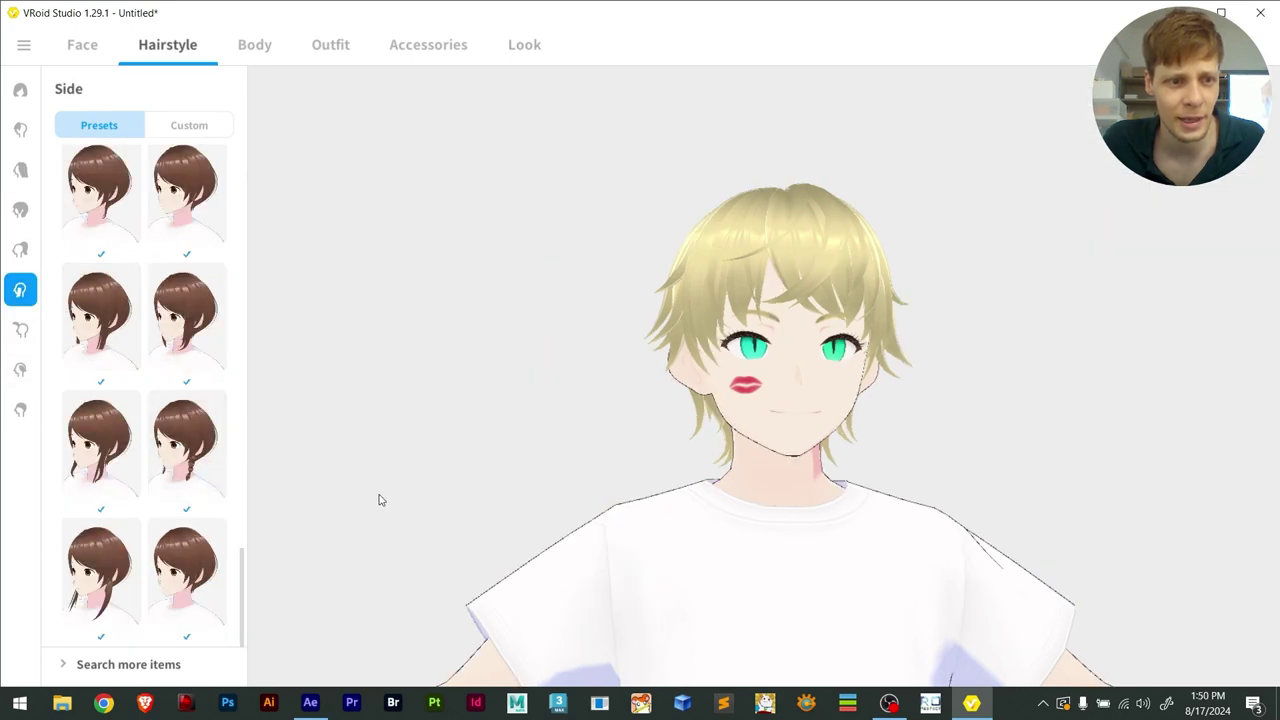
{"action": "left_click", "coordinate": [100, 580]}
{"action": "left_click_drag", "start_coordinate": [623, 495], "coordinate": [571, 503]}
{"action": "left_click", "coordinate": [183, 578]}
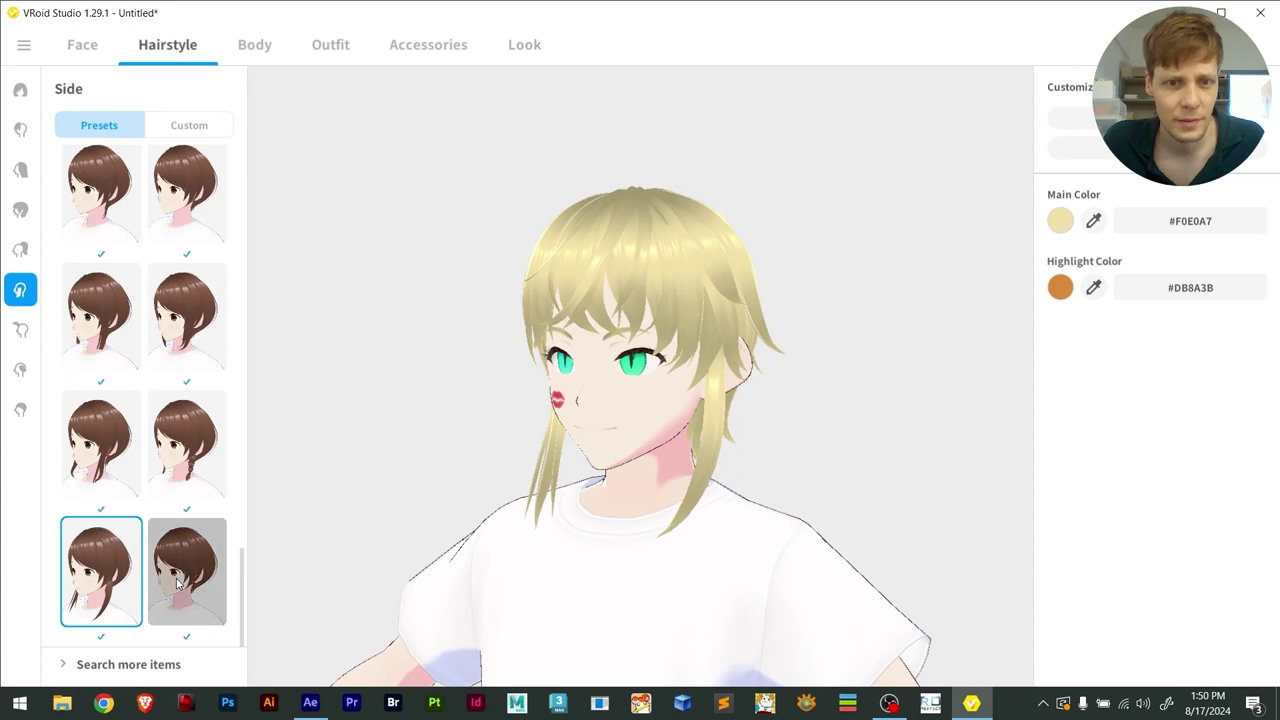
{"action": "left_click_drag", "start_coordinate": [333, 484], "coordinate": [447, 454]}
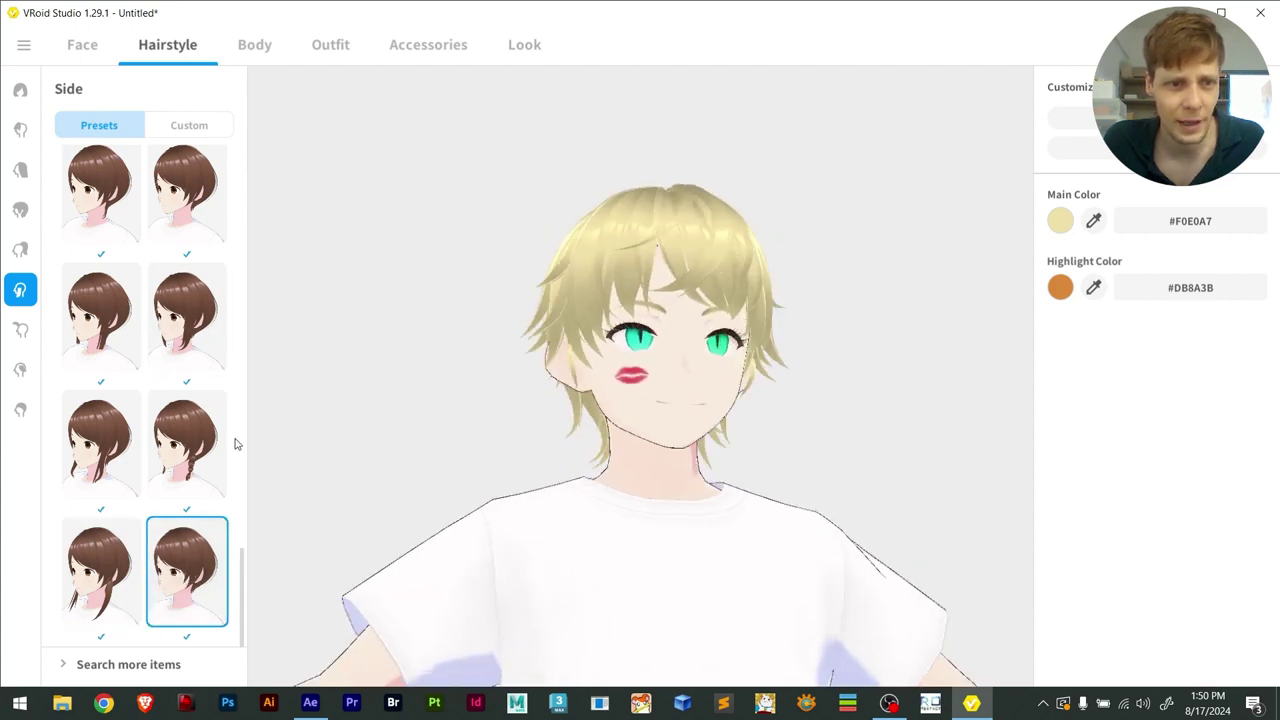
{"action": "left_click", "coordinate": [99, 447]}
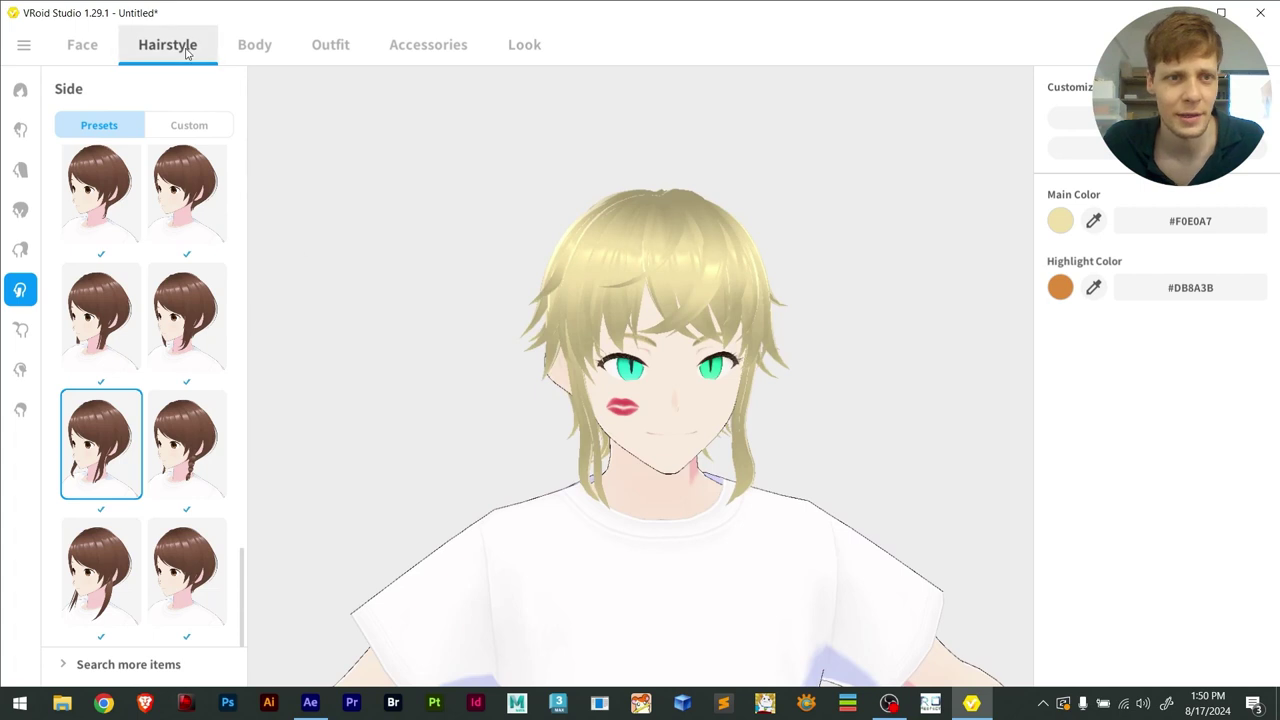
Raise the Body tab's Masc Height to 0.240, making the avatar 189.8 cm tall
{"action": "left_click", "coordinate": [254, 44]}
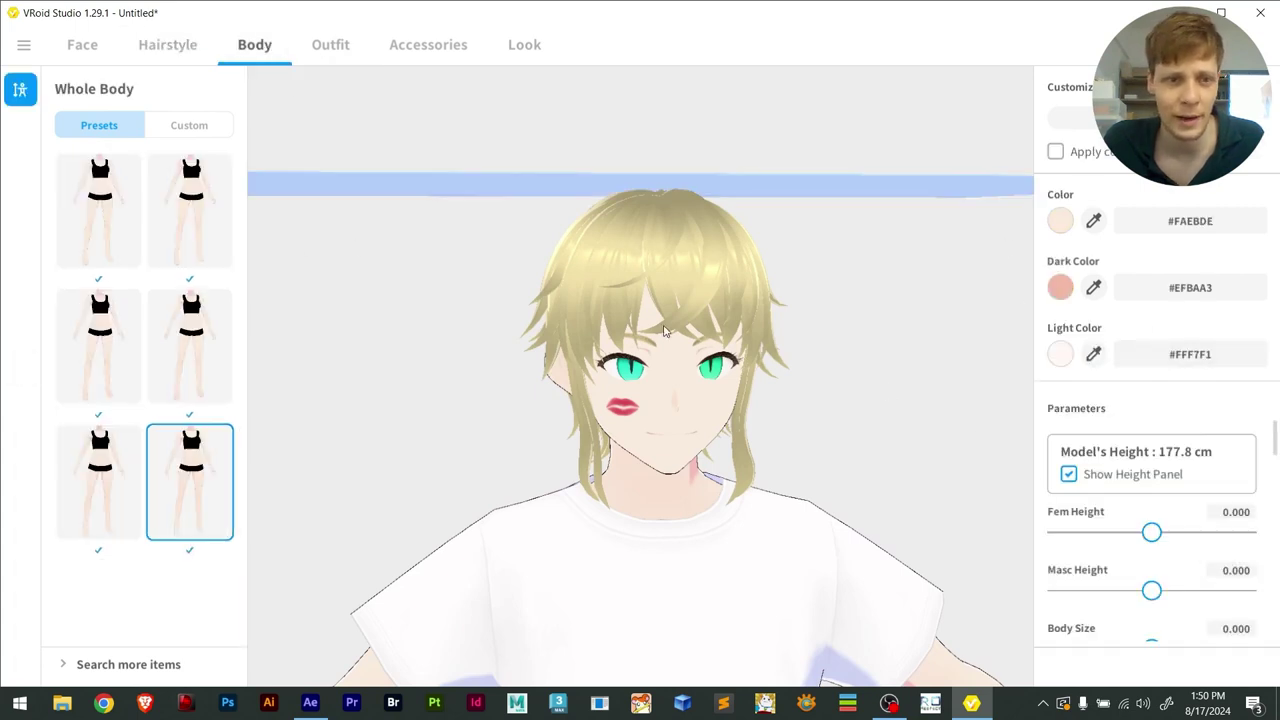
{"action": "scroll", "coordinate": [1125, 584], "scroll_direction": "down", "scroll_amount": 1}
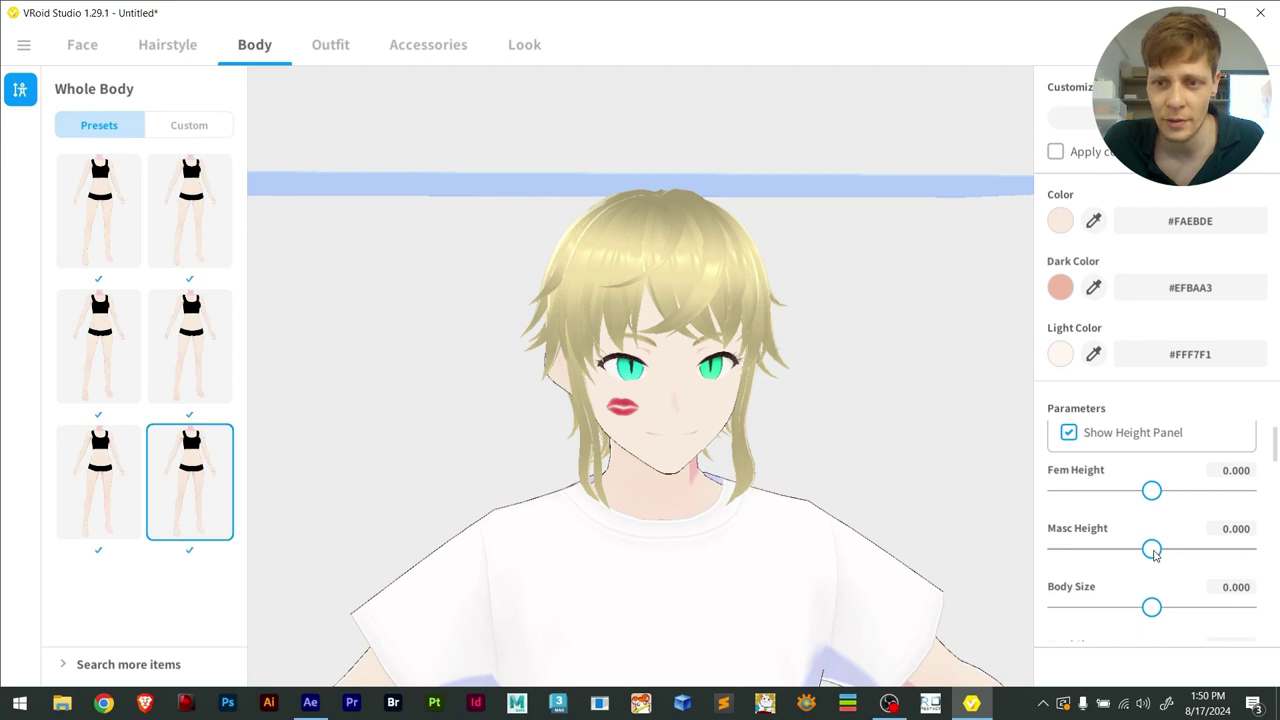
{"action": "scroll", "coordinate": [900, 488], "scroll_direction": "down", "scroll_amount": 3}
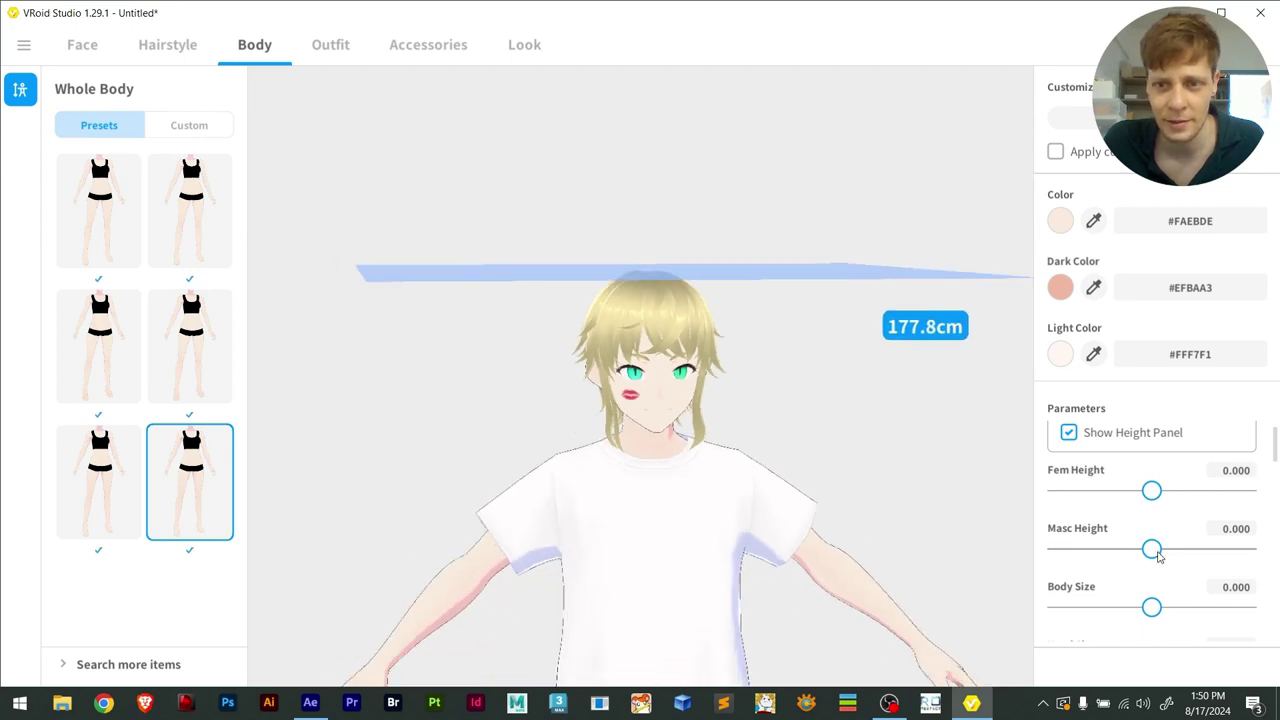
{"action": "mouse_move", "coordinate": [1157, 555]}
{"action": "left_mouse_down"}
{"action": "mouse_move", "coordinate": [1207, 552]}
{"action": "mouse_move", "coordinate": [1179, 551]}
{"action": "left_mouse_up"}
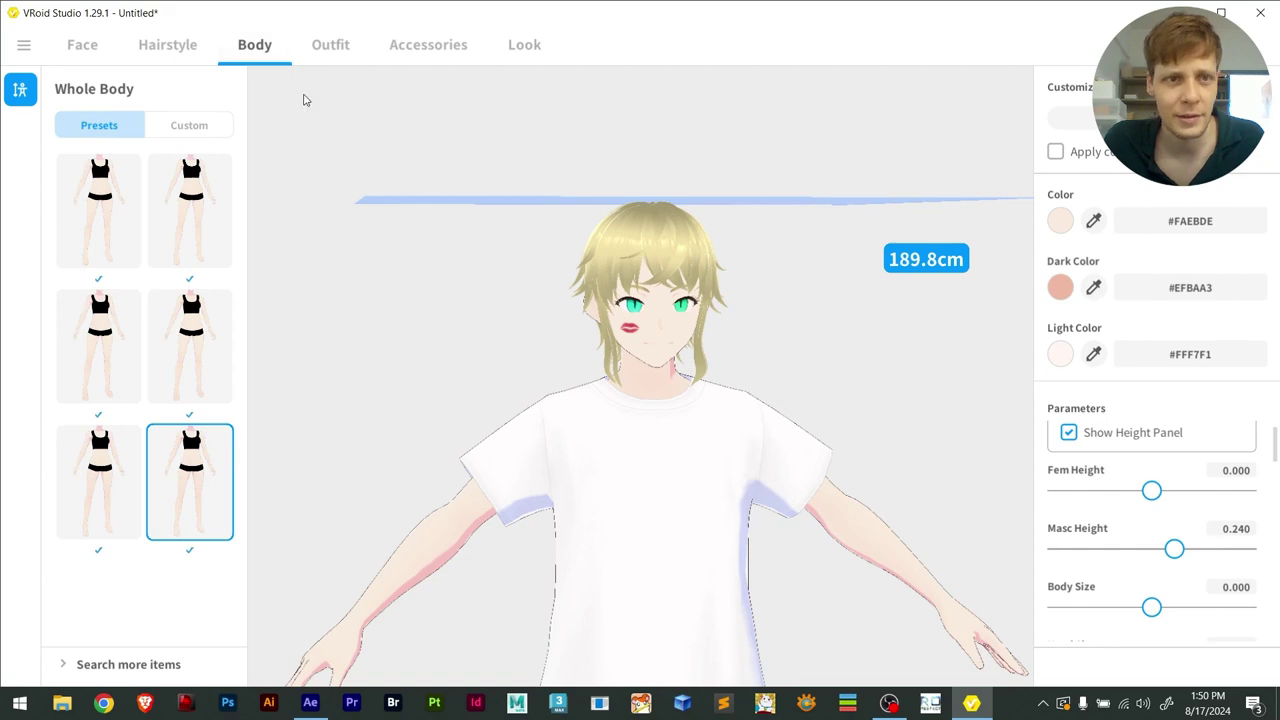
Apply the teal hoodie Whole Set with chocolate-drip trim, shorts and sneakers, inspecting the full outfit
{"action": "left_click", "coordinate": [340, 45]}
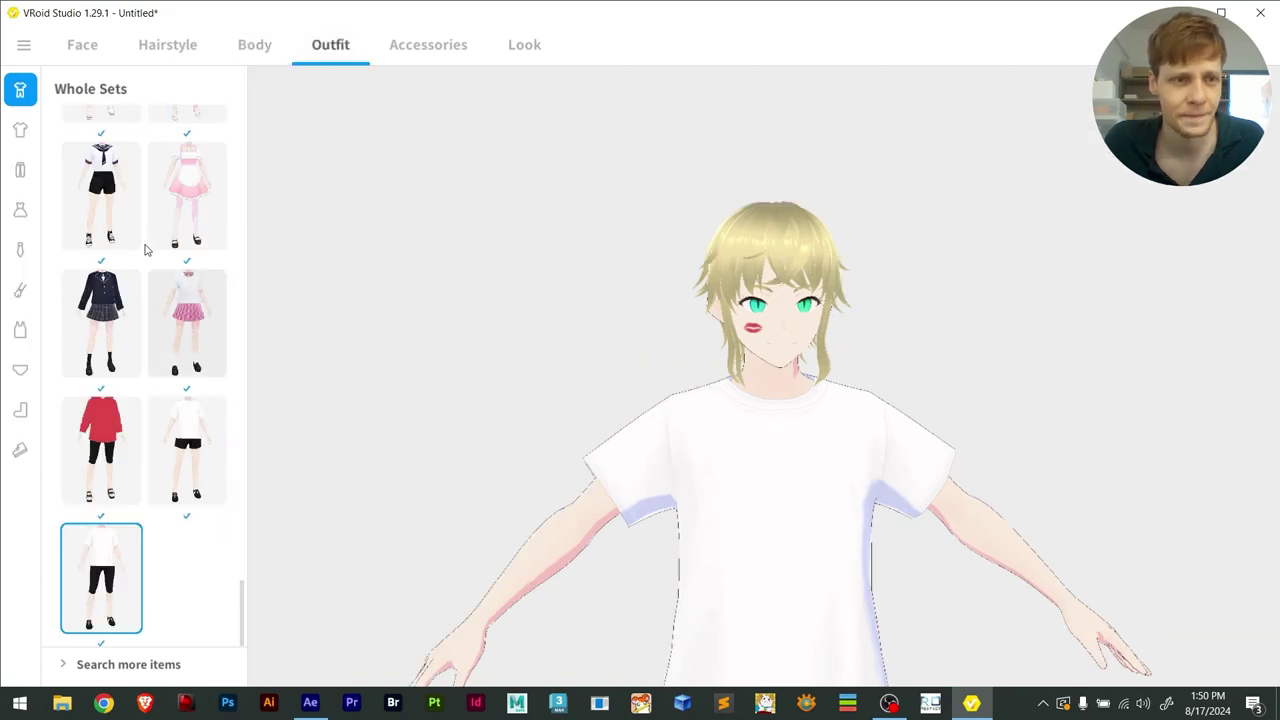
{"action": "scroll", "coordinate": [160, 330], "scroll_direction": "up", "scroll_amount": 15}
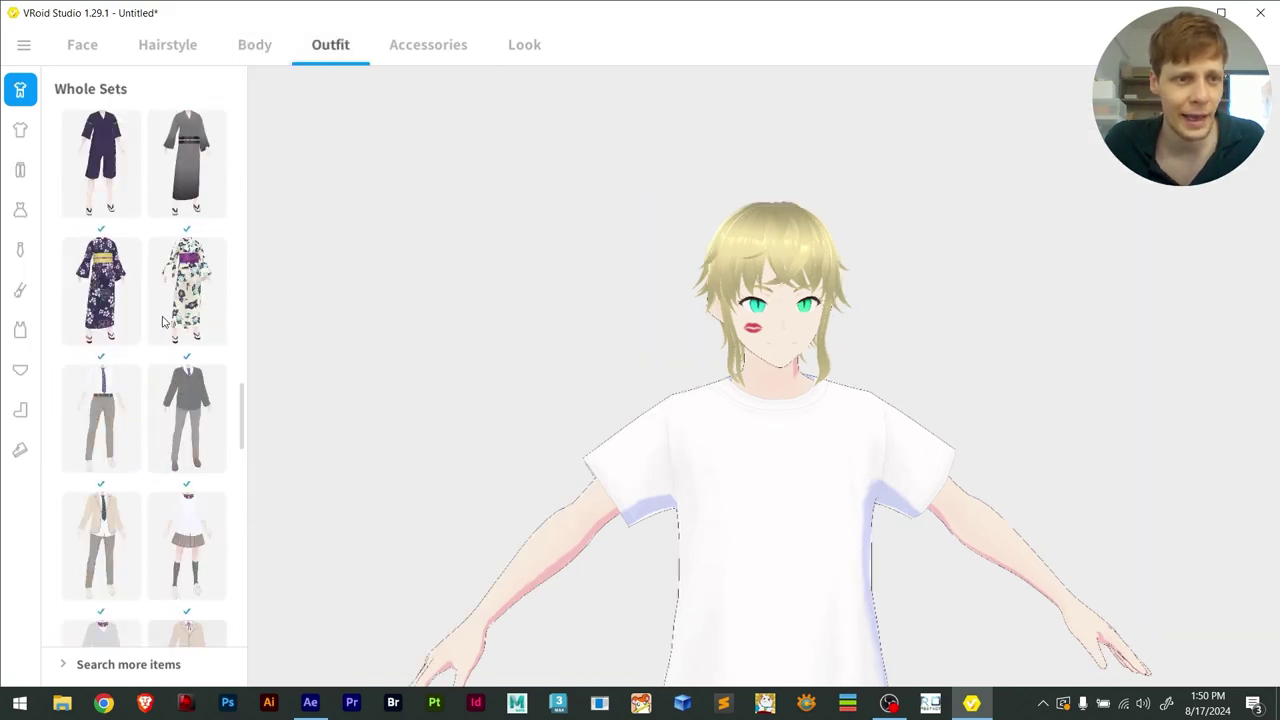
{"action": "scroll", "coordinate": [175, 340], "scroll_direction": "up", "scroll_amount": 12}
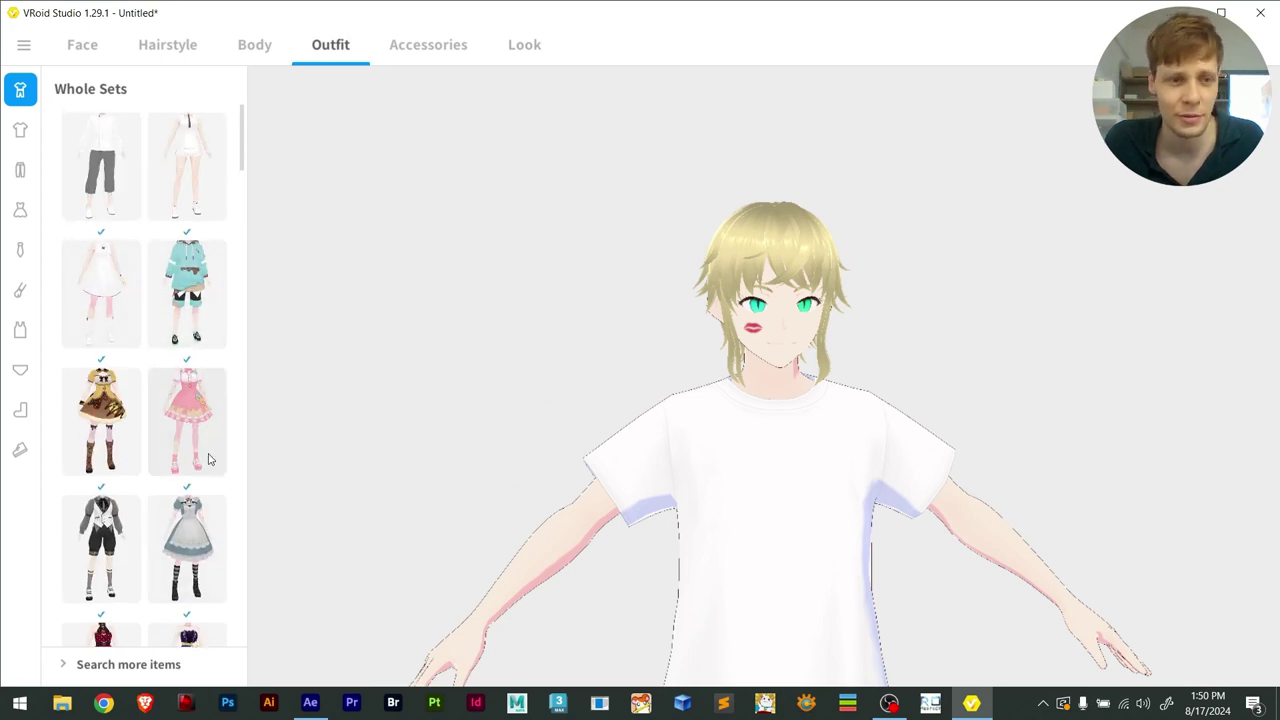
{"action": "left_click", "coordinate": [187, 293]}
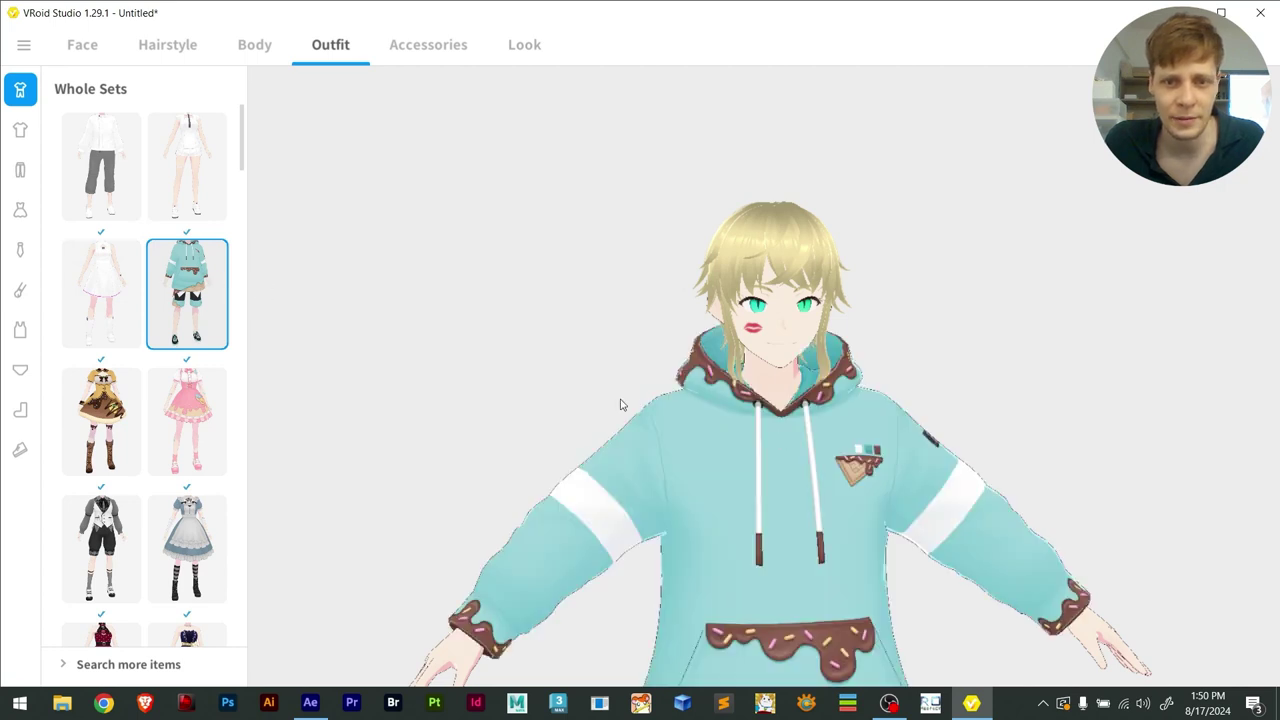
{"action": "scroll", "coordinate": [772, 503], "scroll_direction": "down", "scroll_amount": 3}
{"action": "scroll", "coordinate": [785, 519], "scroll_direction": "down", "scroll_amount": 4}
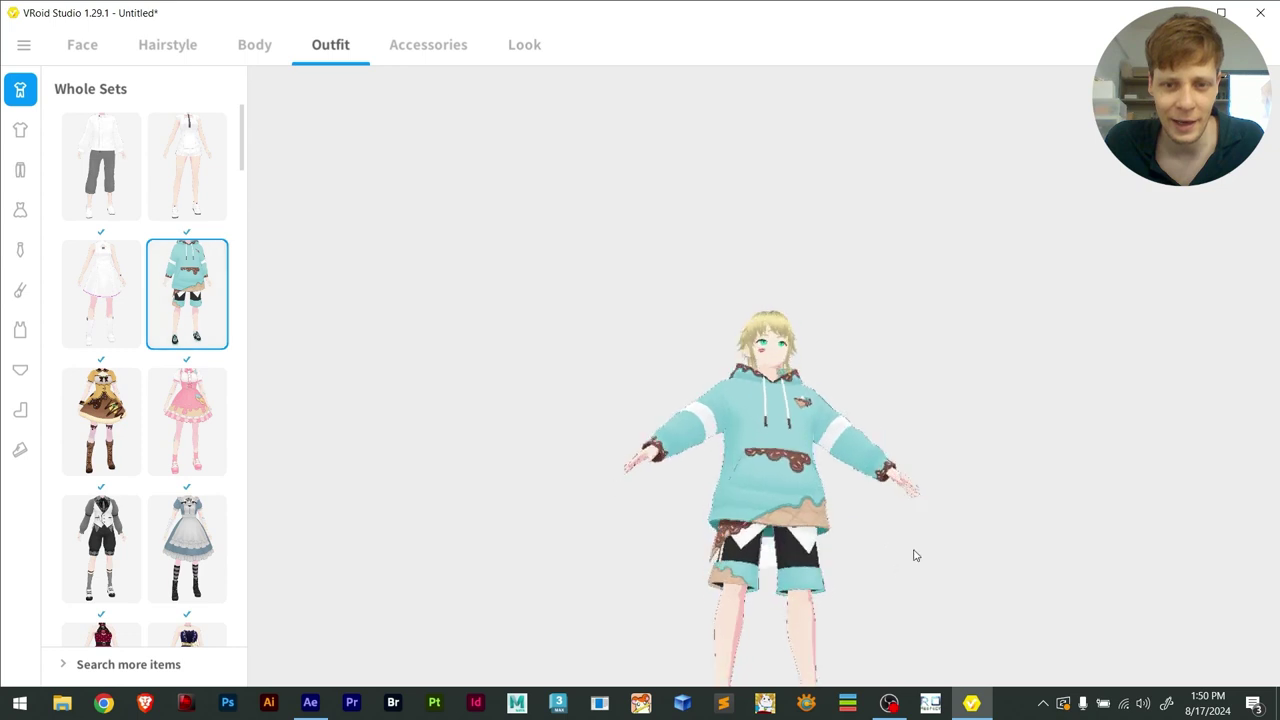
{"action": "right_click_drag", "start_coordinate": [914, 554], "coordinate": [716, 303]}
{"action": "scroll", "coordinate": [716, 303], "scroll_direction": "up", "scroll_amount": 8}
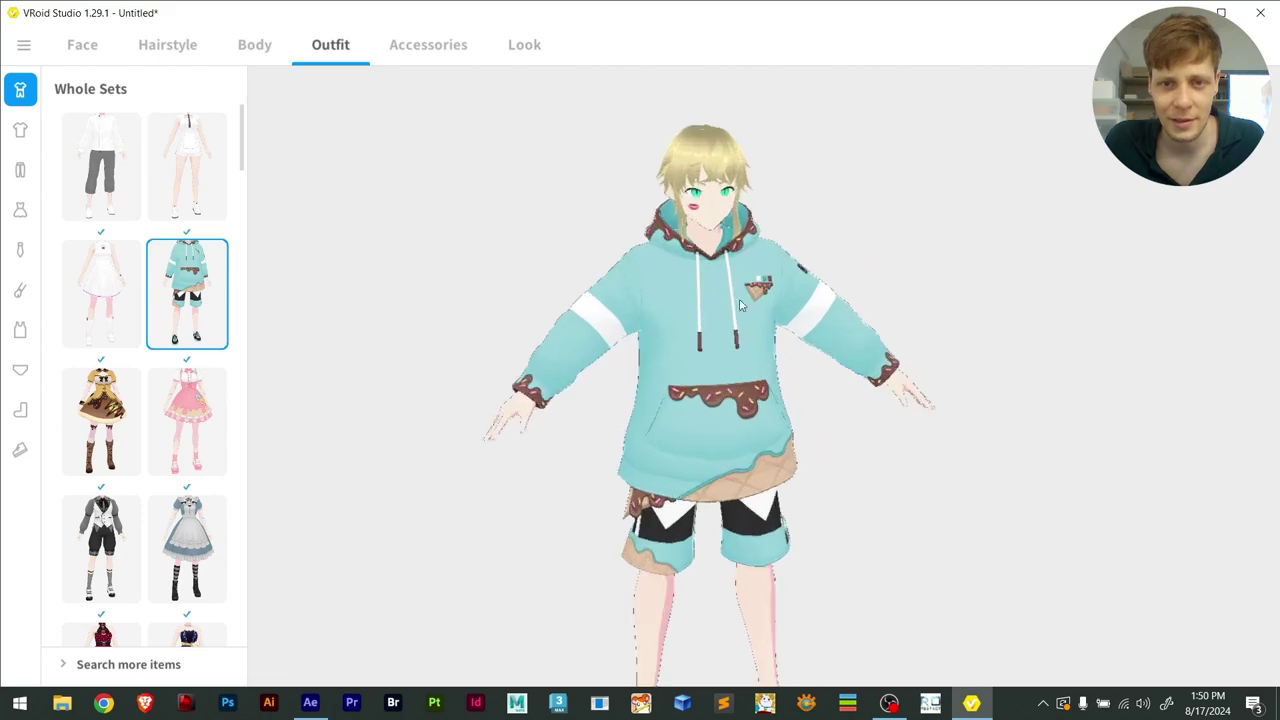
{"action": "scroll", "coordinate": [838, 380], "scroll_direction": "down", "scroll_amount": 8}
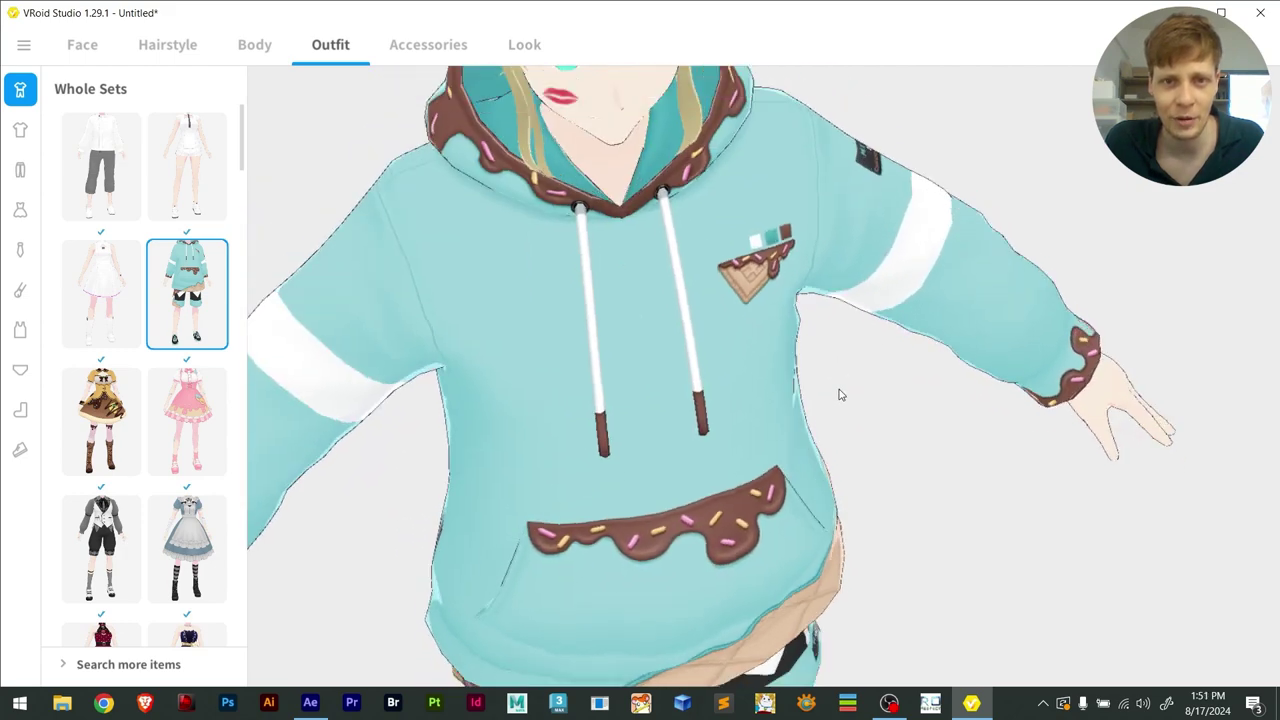
{"action": "scroll", "coordinate": [820, 395], "scroll_direction": "up", "scroll_amount": 4}
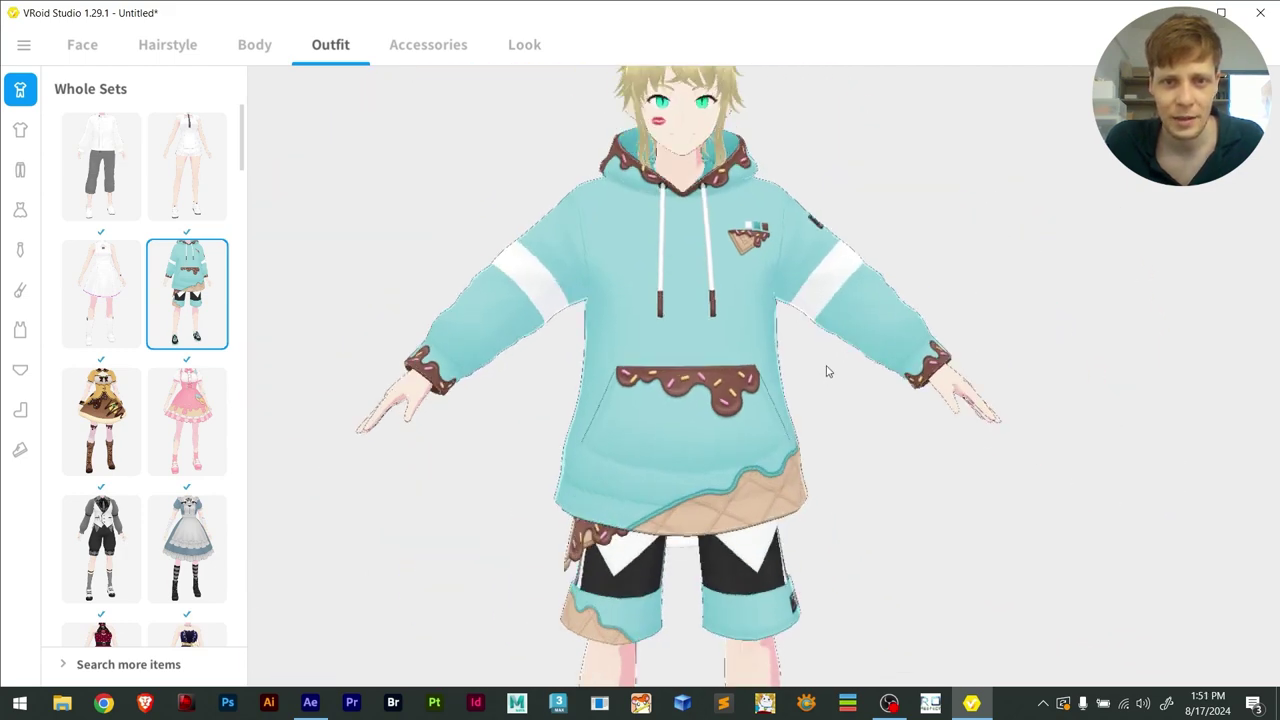
Show the hoodie's Tops parameters like Hem Spread 30.000, after browsing the Custom tops
{"action": "left_click", "coordinate": [20, 132]}
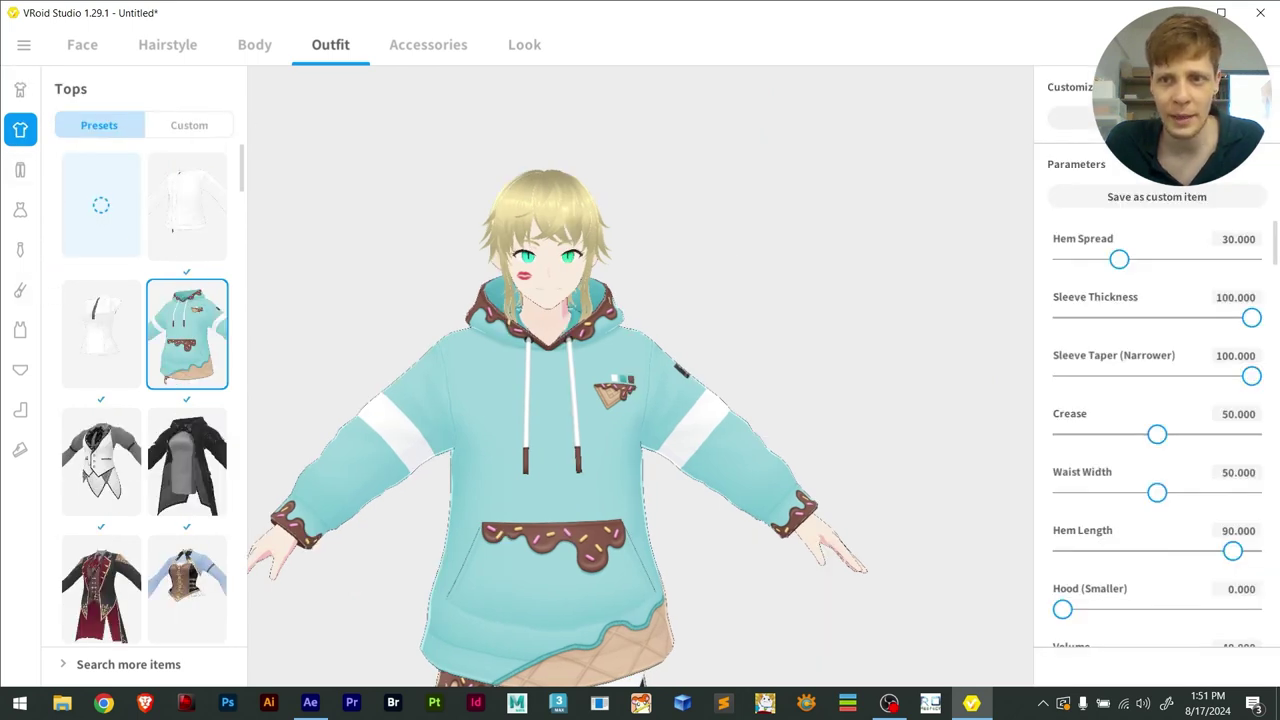
{"action": "left_click", "coordinate": [176, 134]}
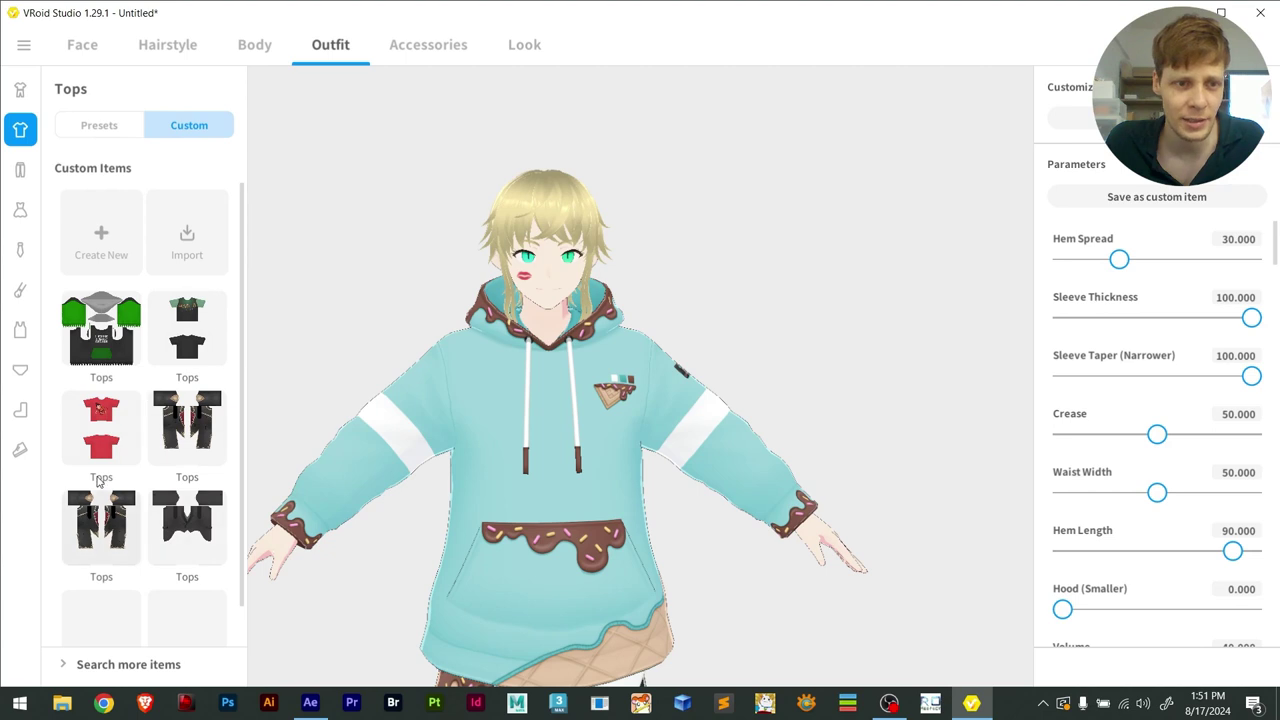
{"action": "scroll", "coordinate": [170, 531], "scroll_direction": "down", "scroll_amount": 1}
{"action": "scroll", "coordinate": [176, 413], "scroll_direction": "up", "scroll_amount": 1}
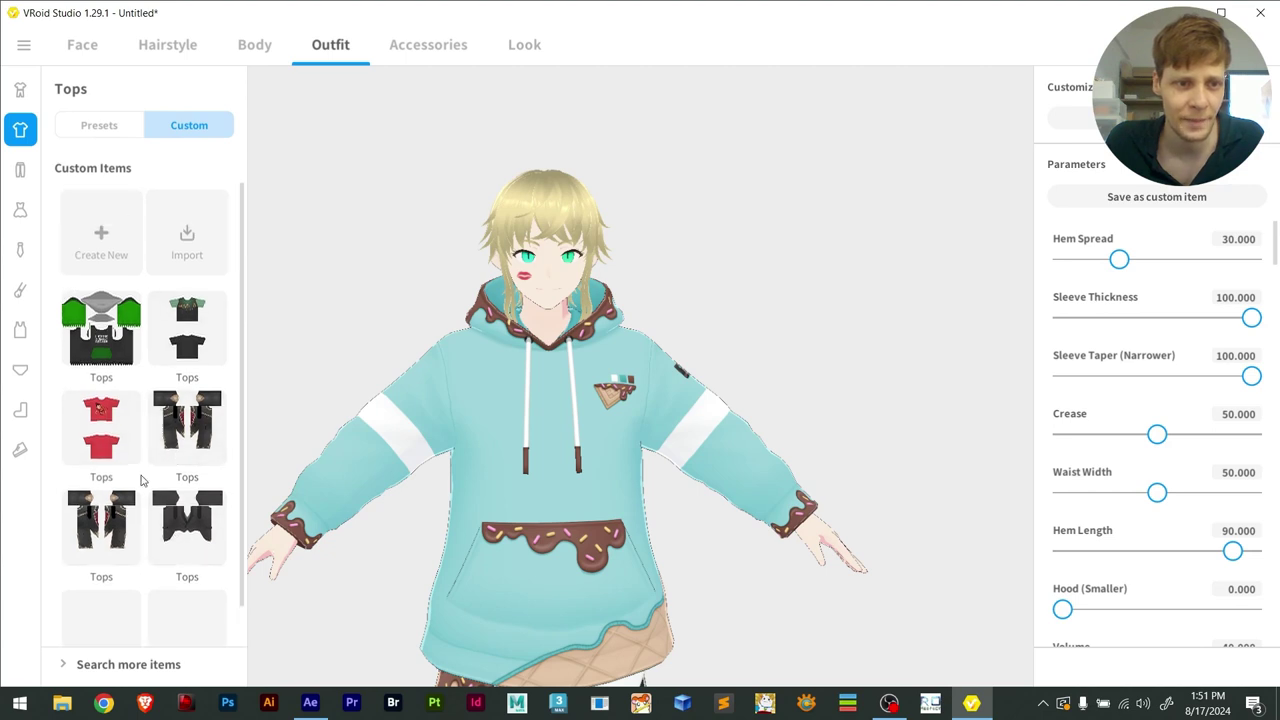
{"action": "left_click", "coordinate": [99, 126]}
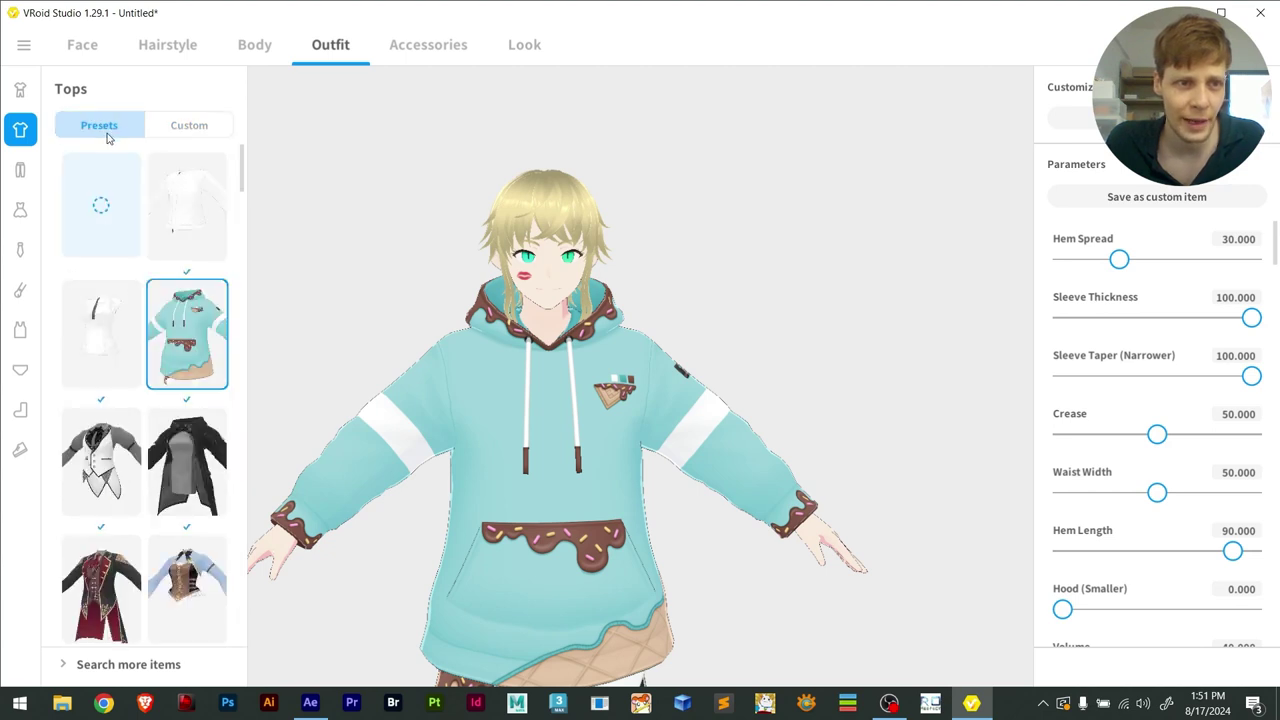
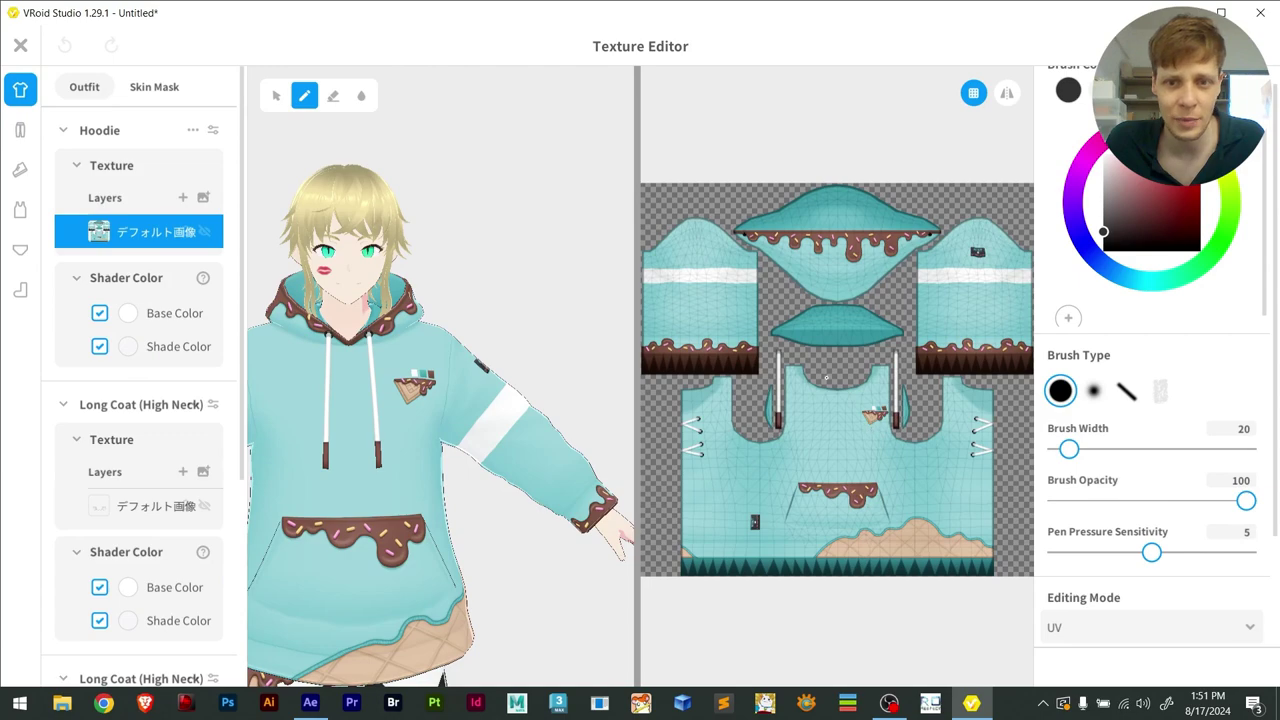
Zoom in and out around the hoodie's UV texture view to inspect it
{"action": "scroll", "coordinate": [863, 500], "scroll_direction": "up", "scroll_amount": 3}
{"action": "scroll", "coordinate": [830, 540], "scroll_direction": "down", "scroll_amount": 1}
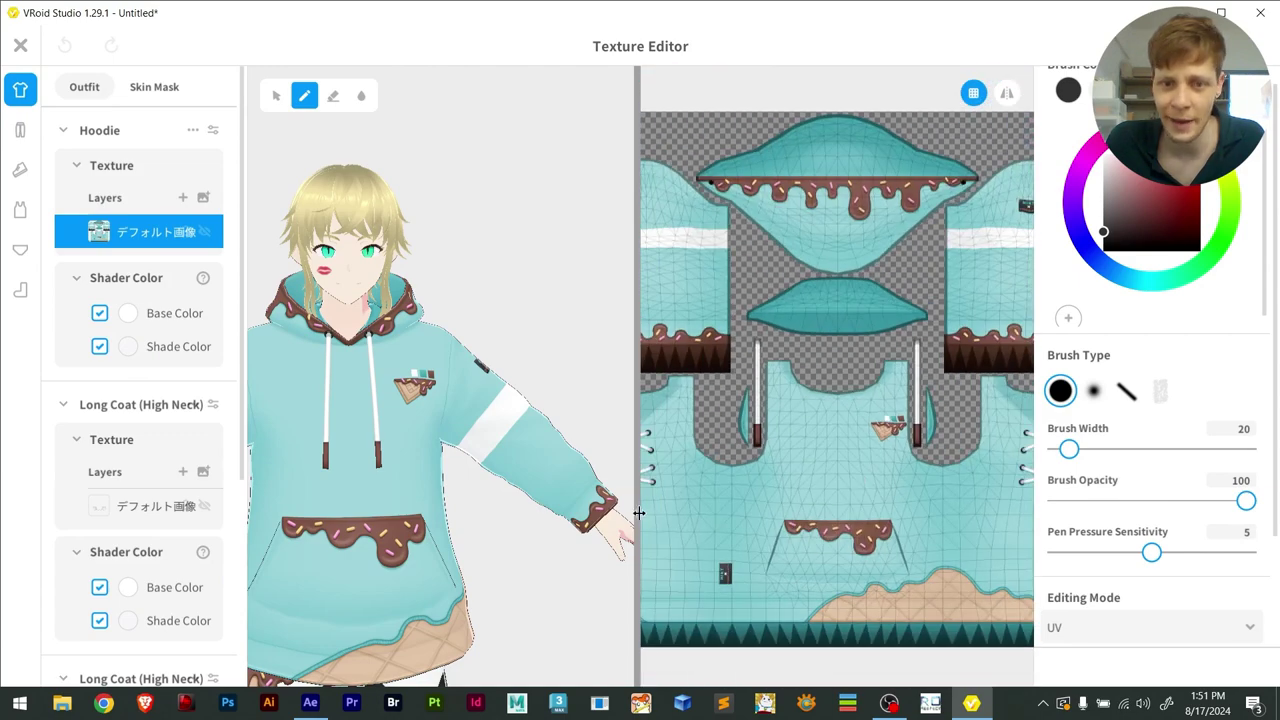
{"action": "scroll", "coordinate": [821, 493], "scroll_direction": "down", "scroll_amount": 2}
{"action": "scroll", "coordinate": [821, 480], "scroll_direction": "up", "scroll_amount": 1}
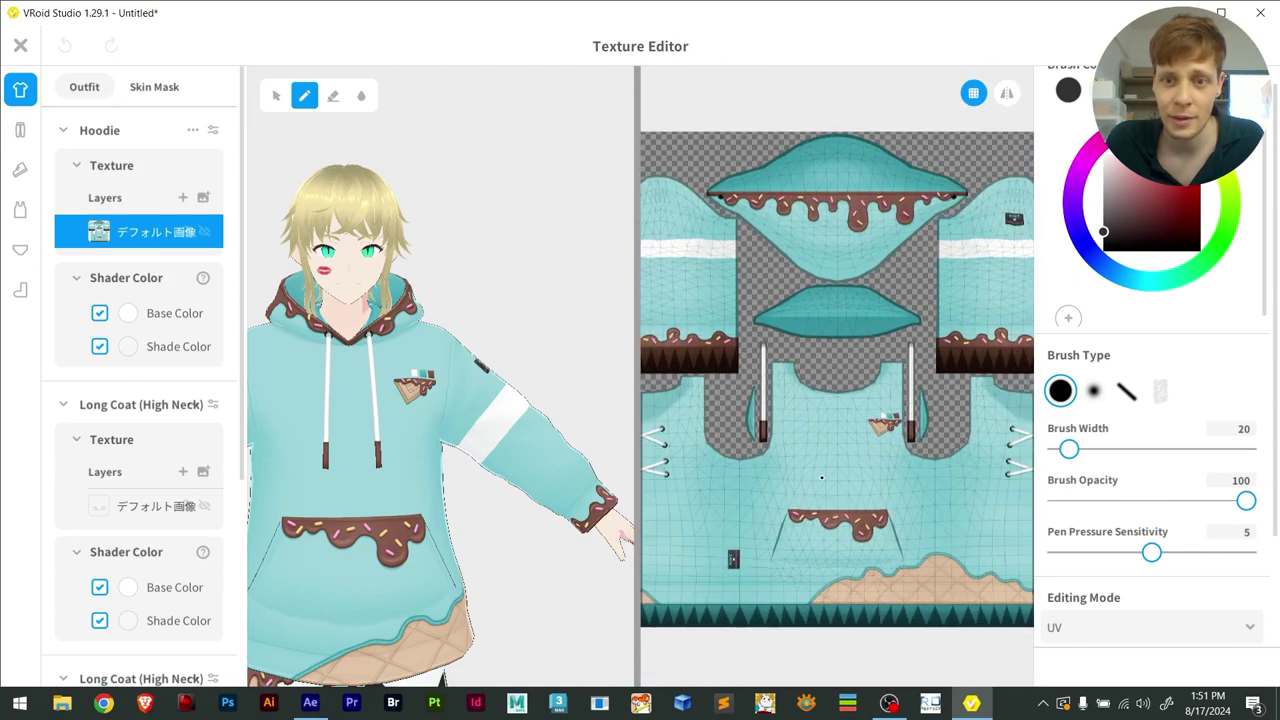
{"action": "scroll", "coordinate": [878, 530], "scroll_direction": "down", "scroll_amount": 2}
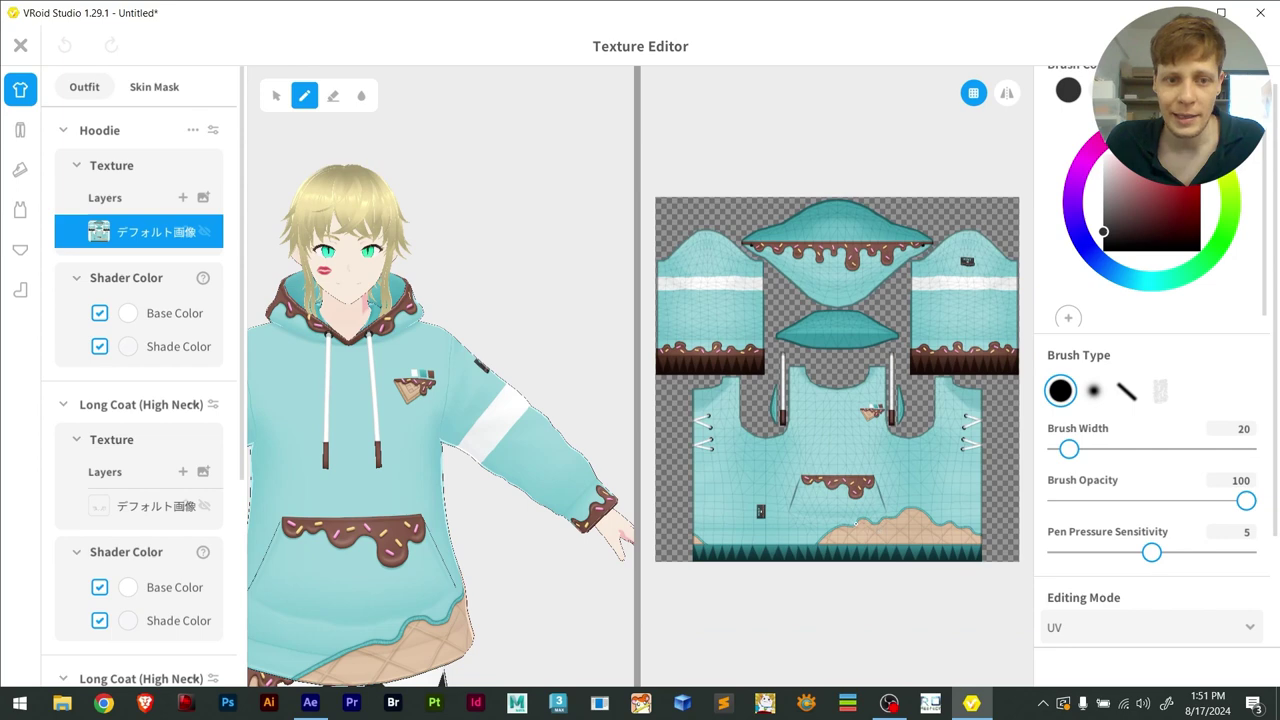
{"action": "scroll", "coordinate": [878, 505], "scroll_direction": "up", "scroll_amount": 2}
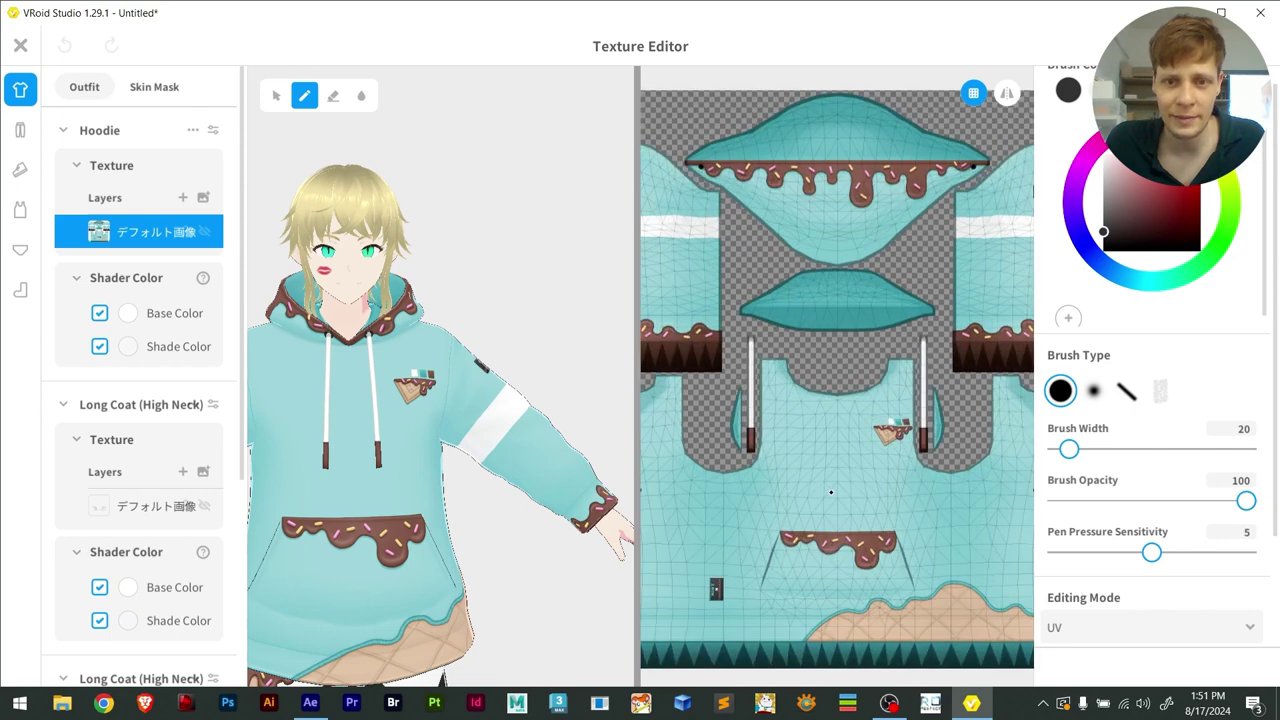
{"action": "scroll", "coordinate": [833, 490], "scroll_direction": "down", "scroll_amount": 2}
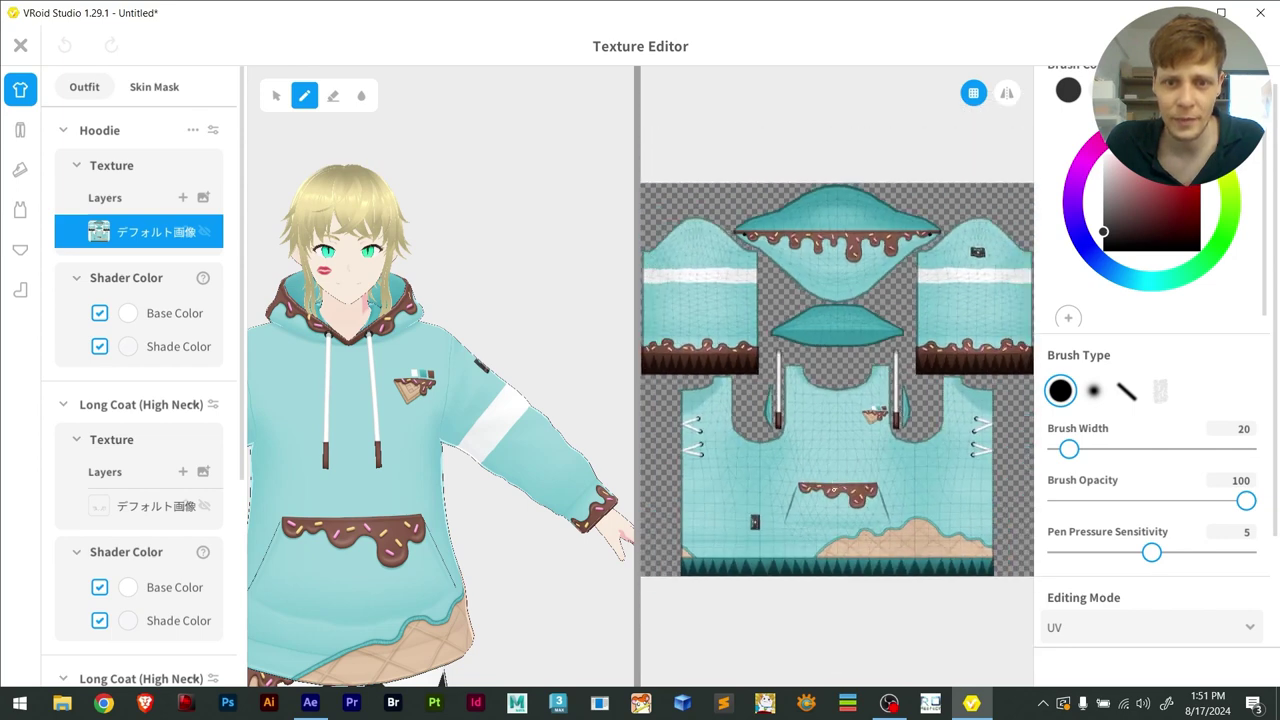
{"action": "scroll", "coordinate": [836, 485], "scroll_direction": "up", "scroll_amount": 1}
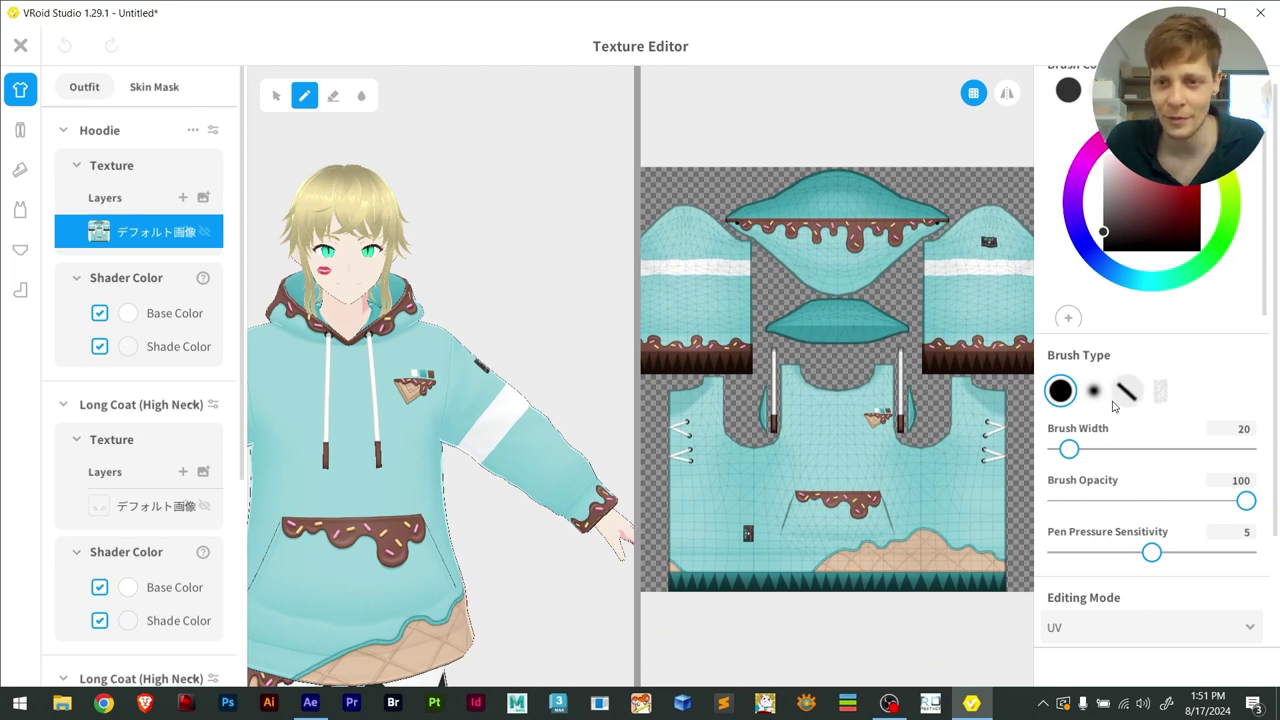
Export the hoodie texture layer to the Desktop as layer.png
{"action": "right_click", "coordinate": [136, 247]}
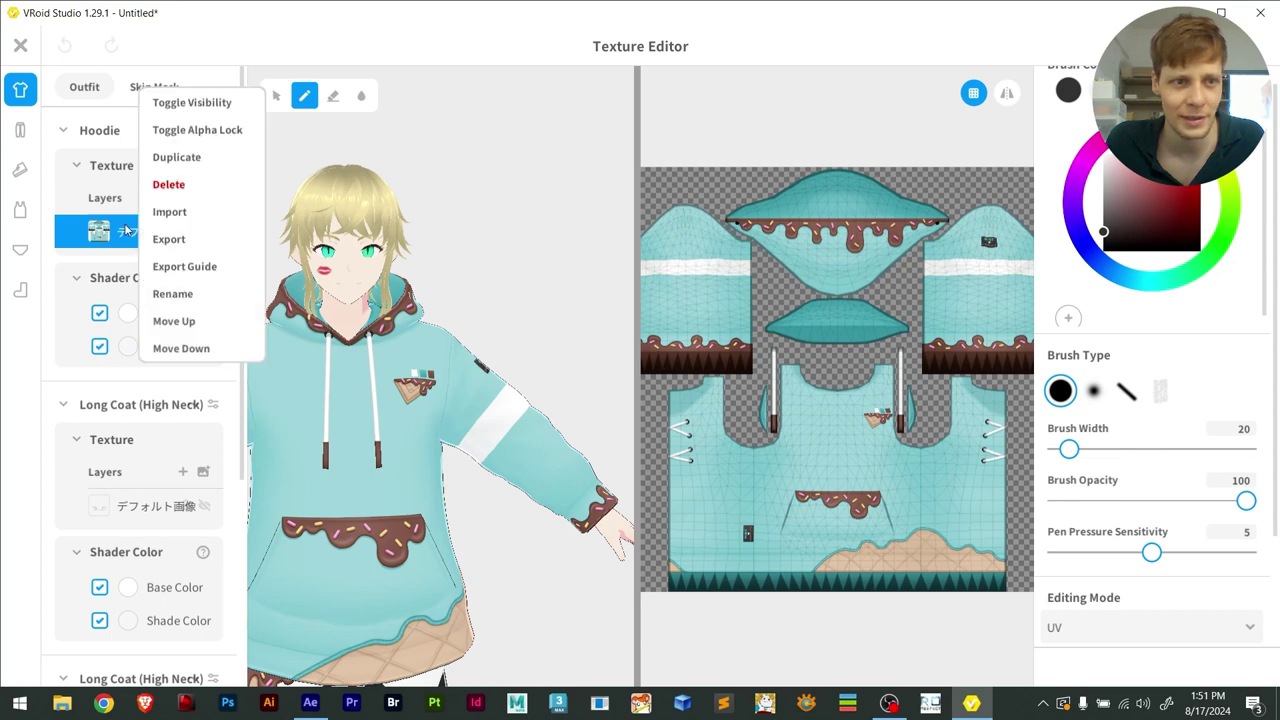
{"action": "left_click", "coordinate": [184, 245]}
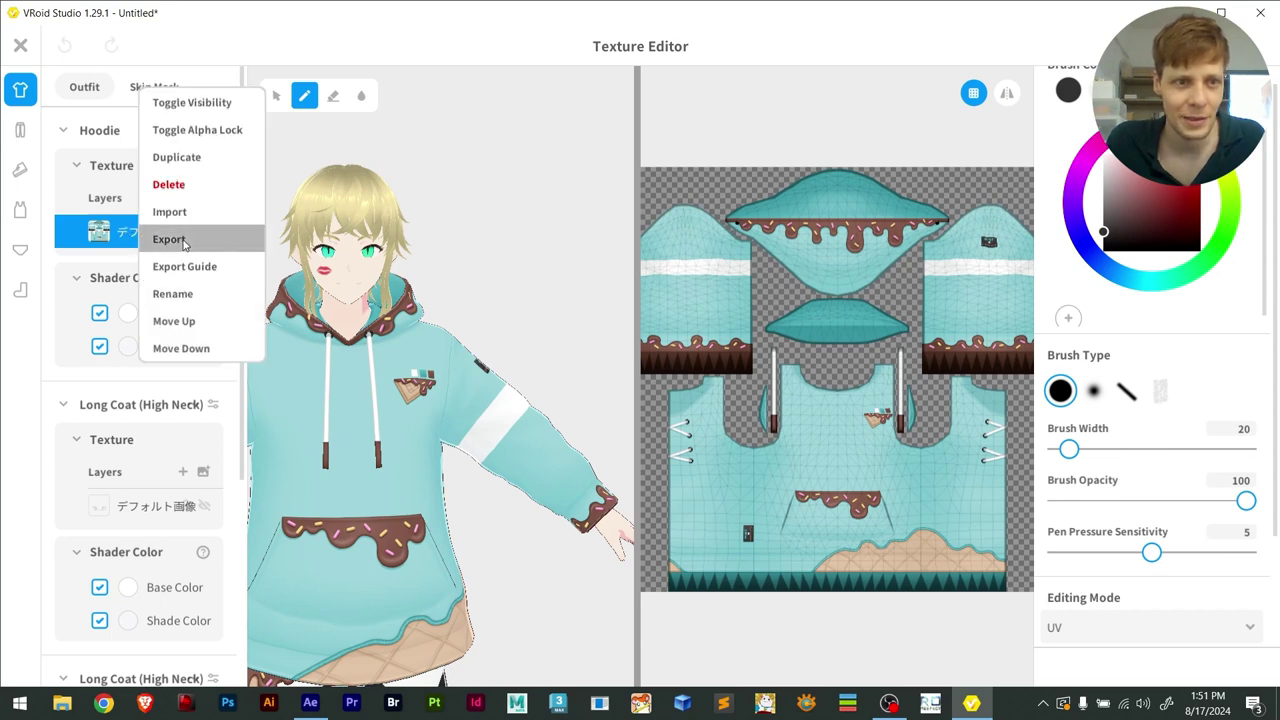
{"action": "scroll", "coordinate": [68, 200], "scroll_direction": "up", "scroll_amount": 5}
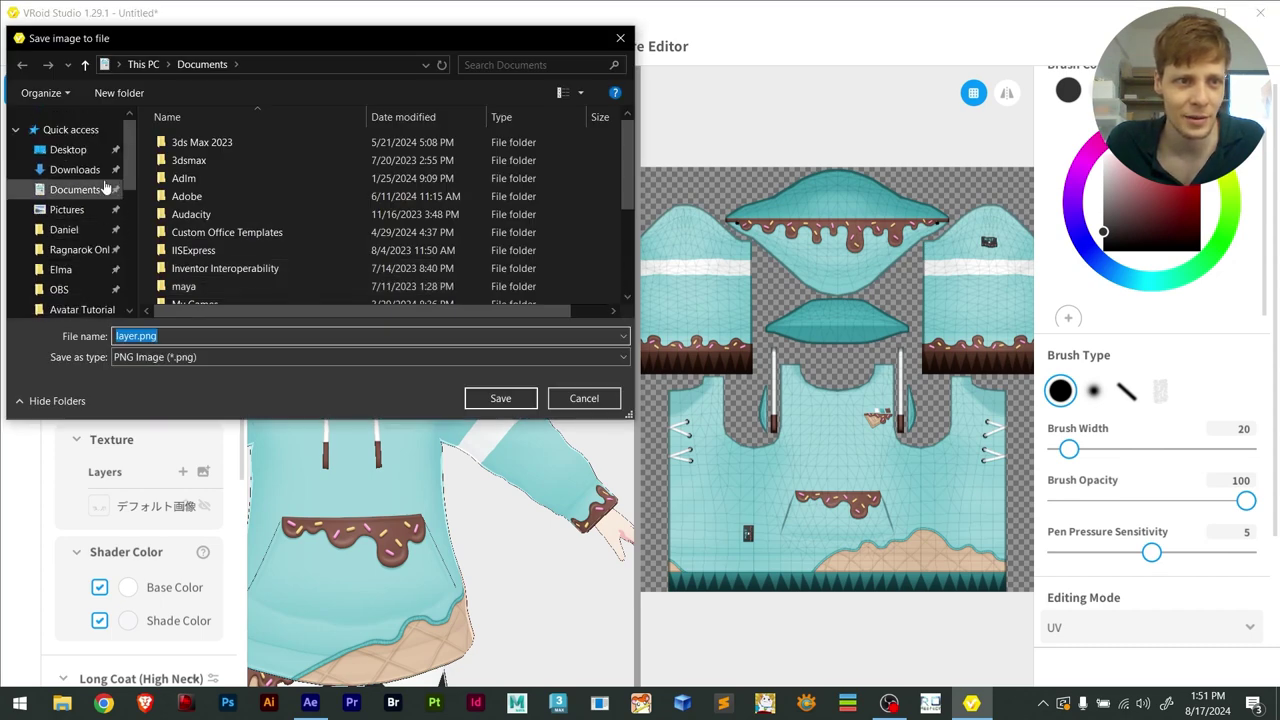
{"action": "left_click", "coordinate": [68, 150]}
{"action": "left_click", "coordinate": [500, 398]}
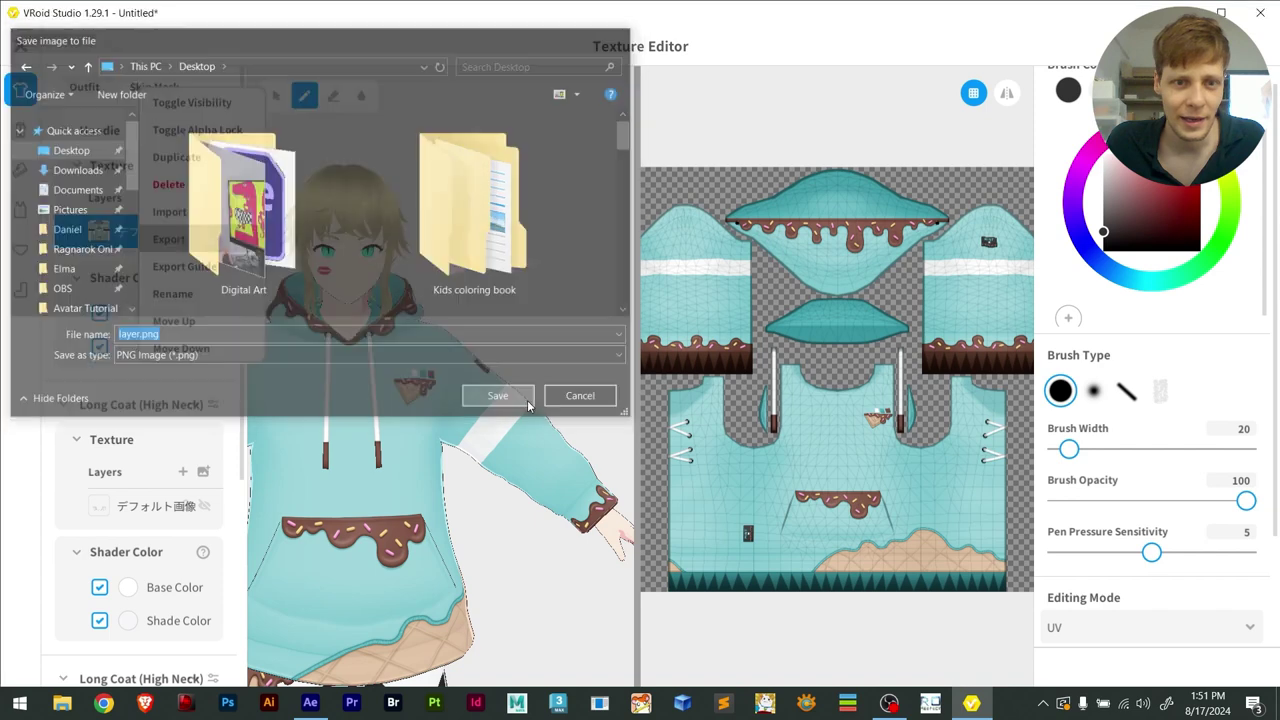
Look at the bottoms outfit textures, then return to the tops textures
{"action": "scroll", "coordinate": [440, 400], "scroll_direction": "down", "scroll_amount": 5}
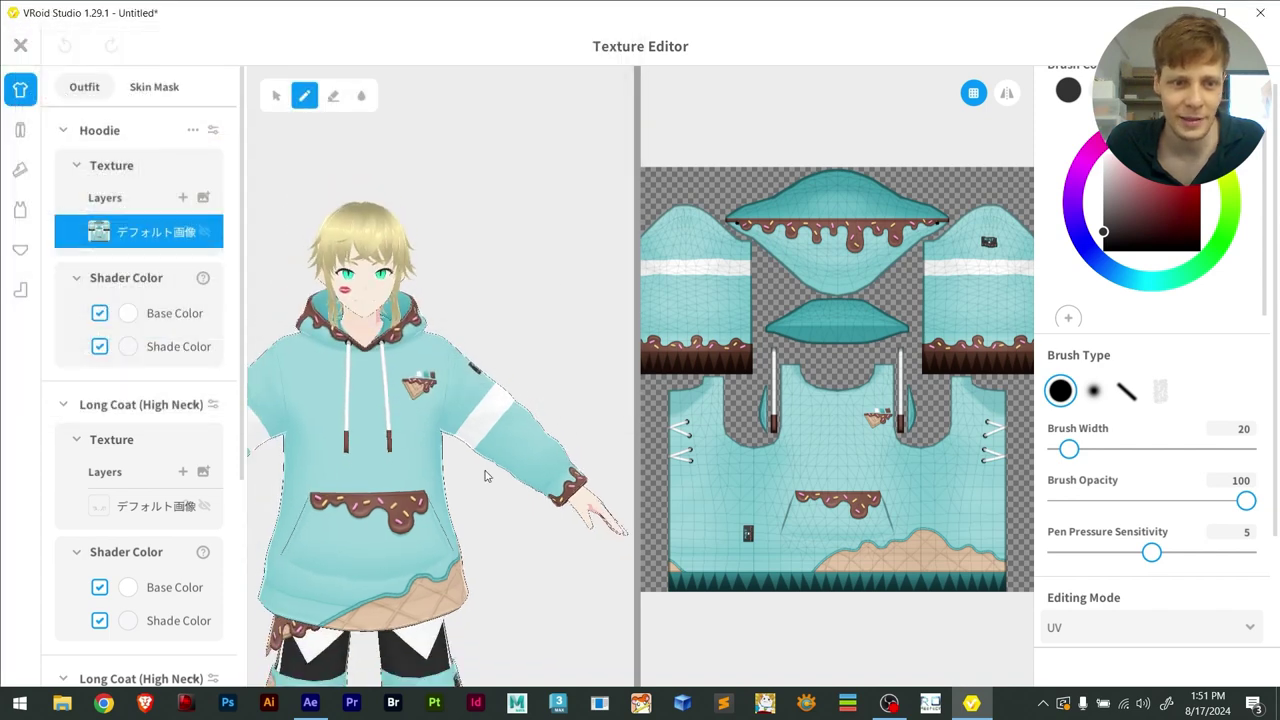
{"action": "scroll", "coordinate": [420, 539], "scroll_direction": "up", "scroll_amount": 3}
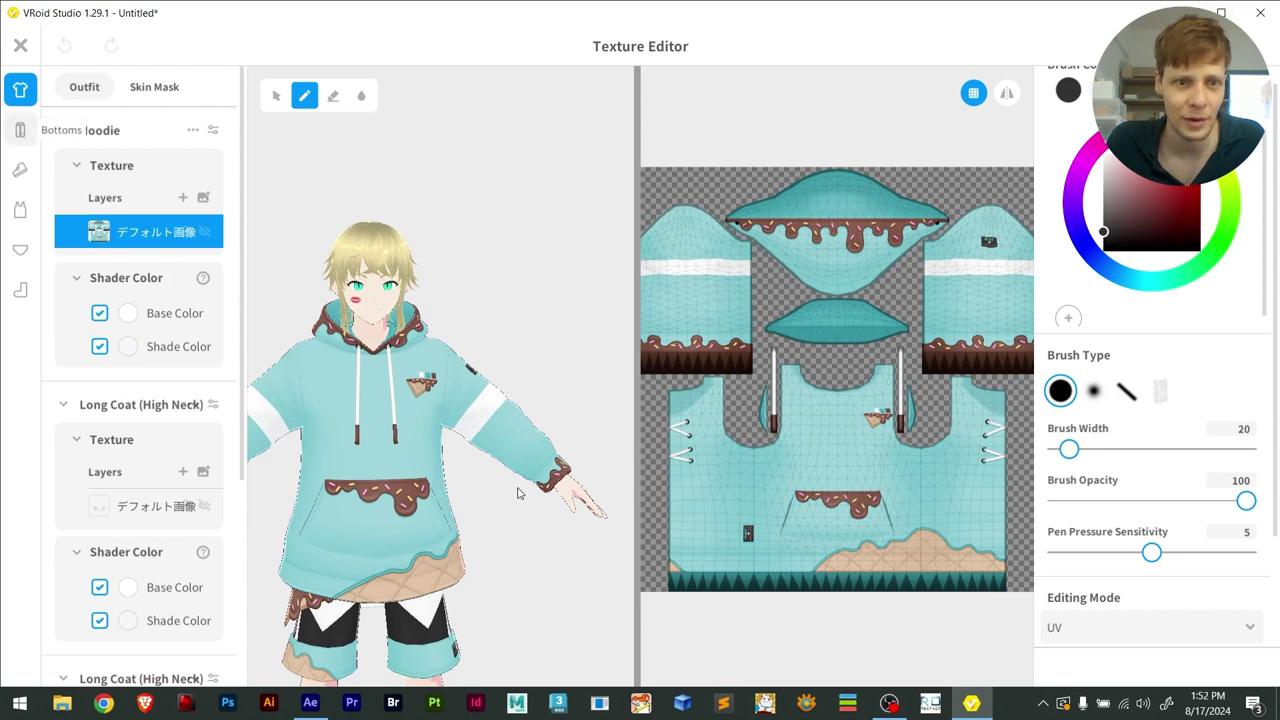
{"action": "left_click", "coordinate": [20, 130]}
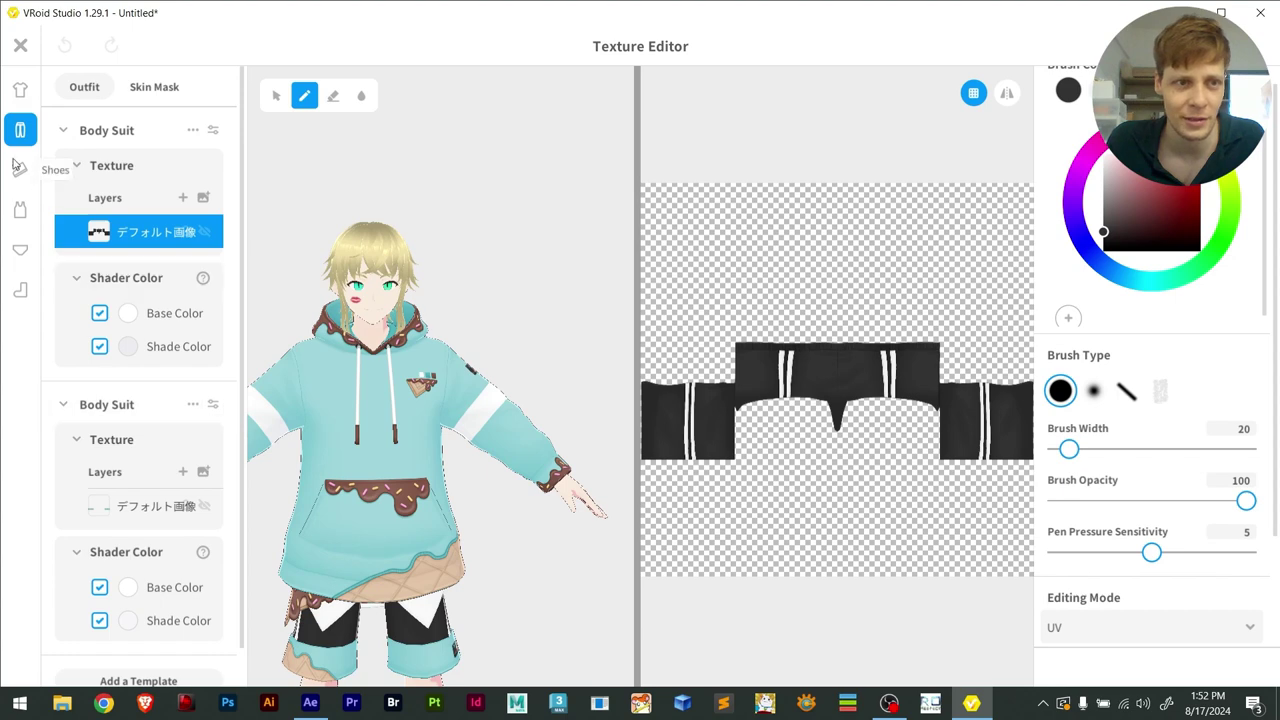
{"action": "left_click", "coordinate": [20, 90]}
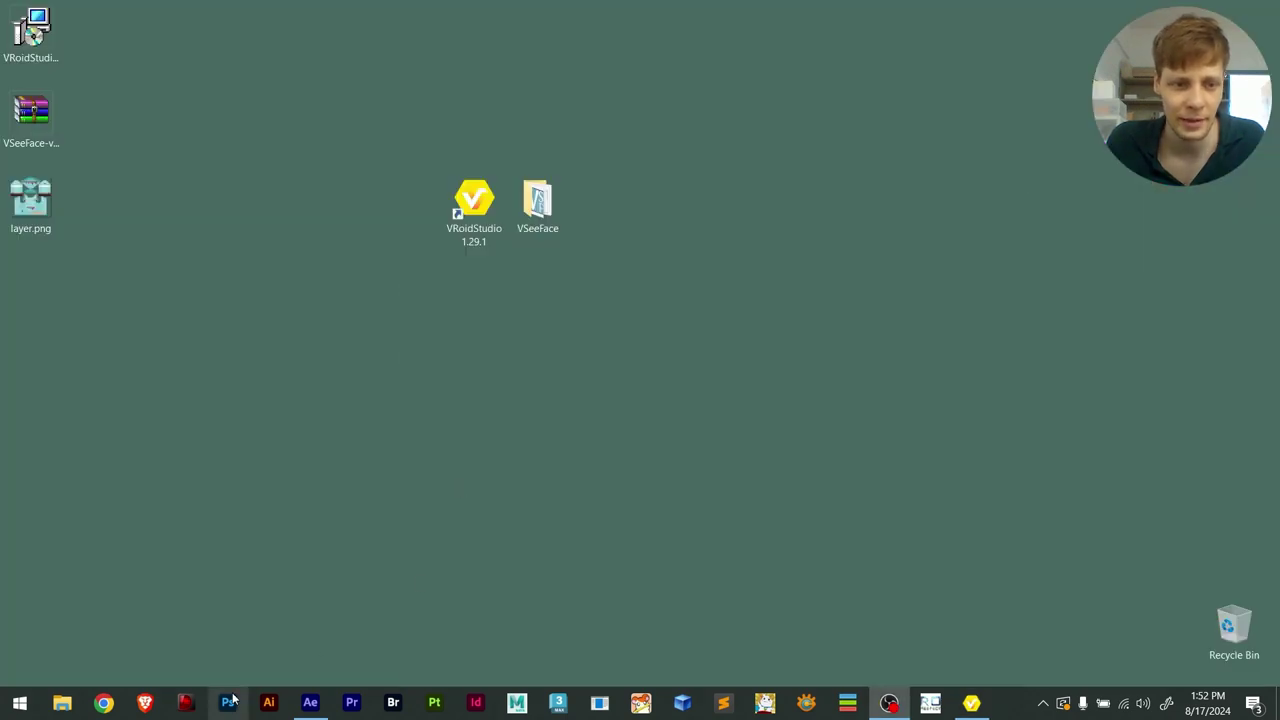
Launch Photoshop and open layer.png from the desktop in it
{"action": "left_click", "coordinate": [228, 703]}
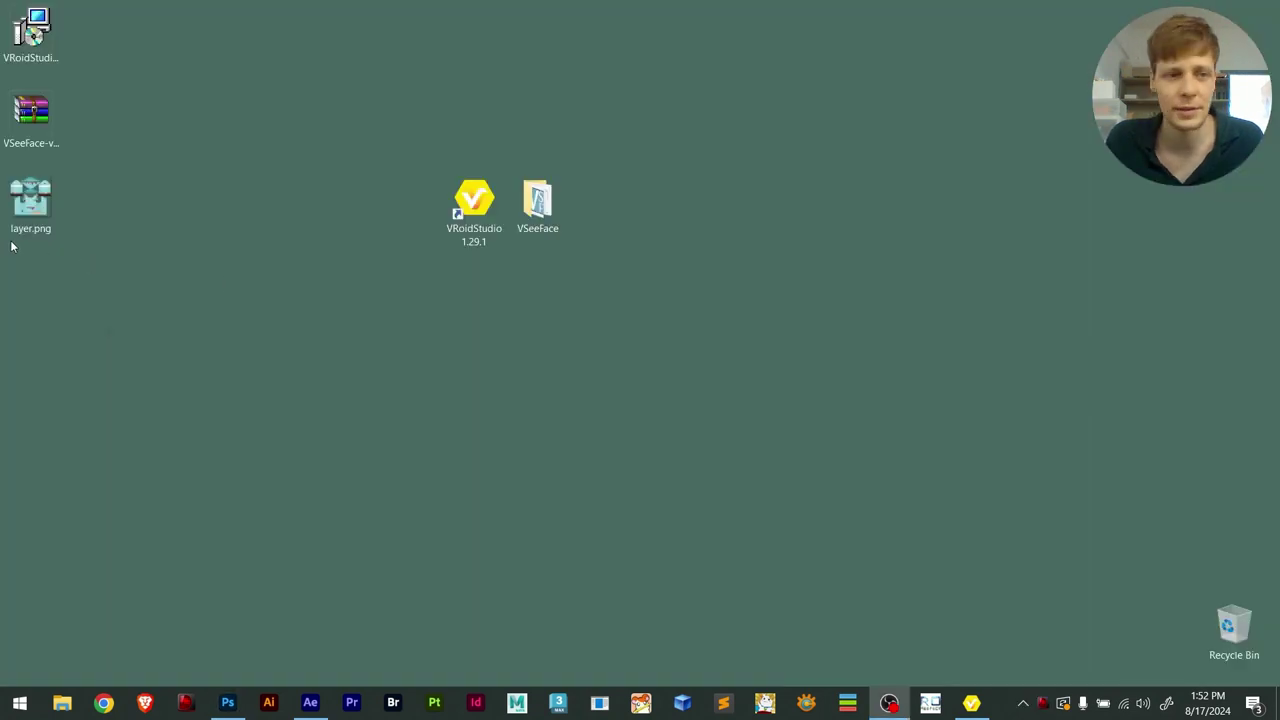
{"action": "left_click_drag", "start_coordinate": [30, 200], "coordinate": [648, 460]}
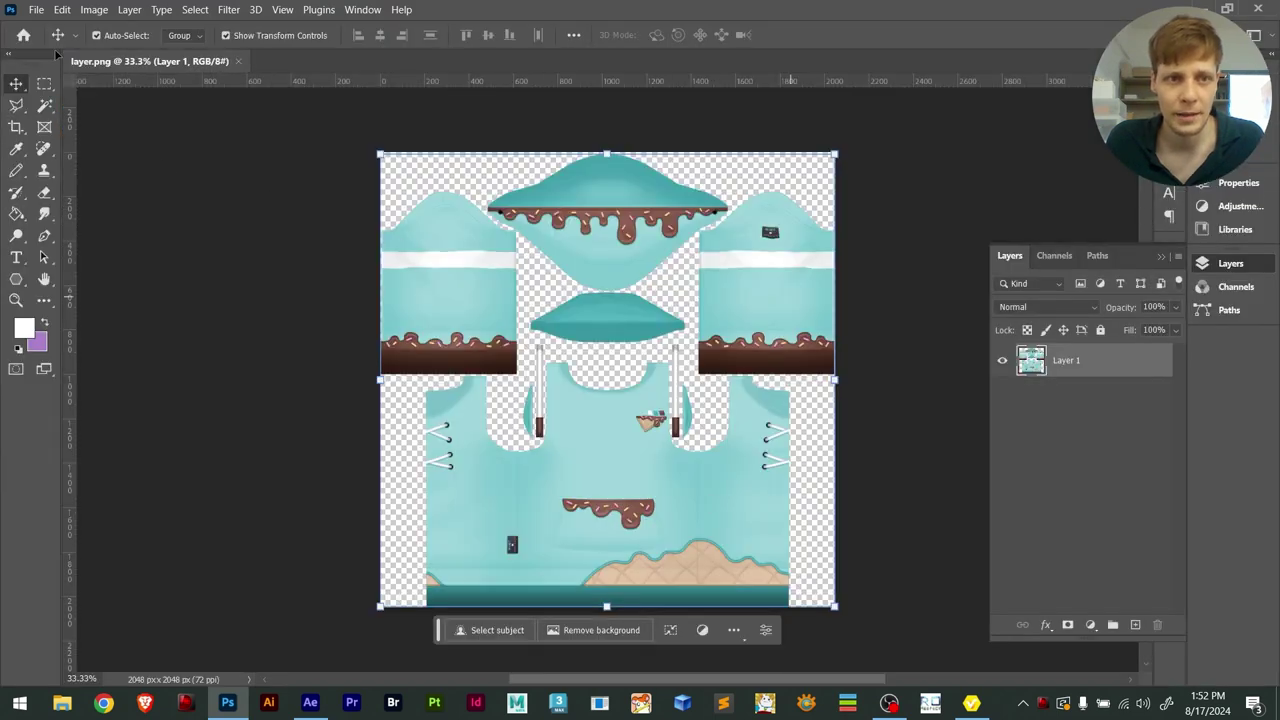
{"action": "left_click", "coordinate": [236, 227]}
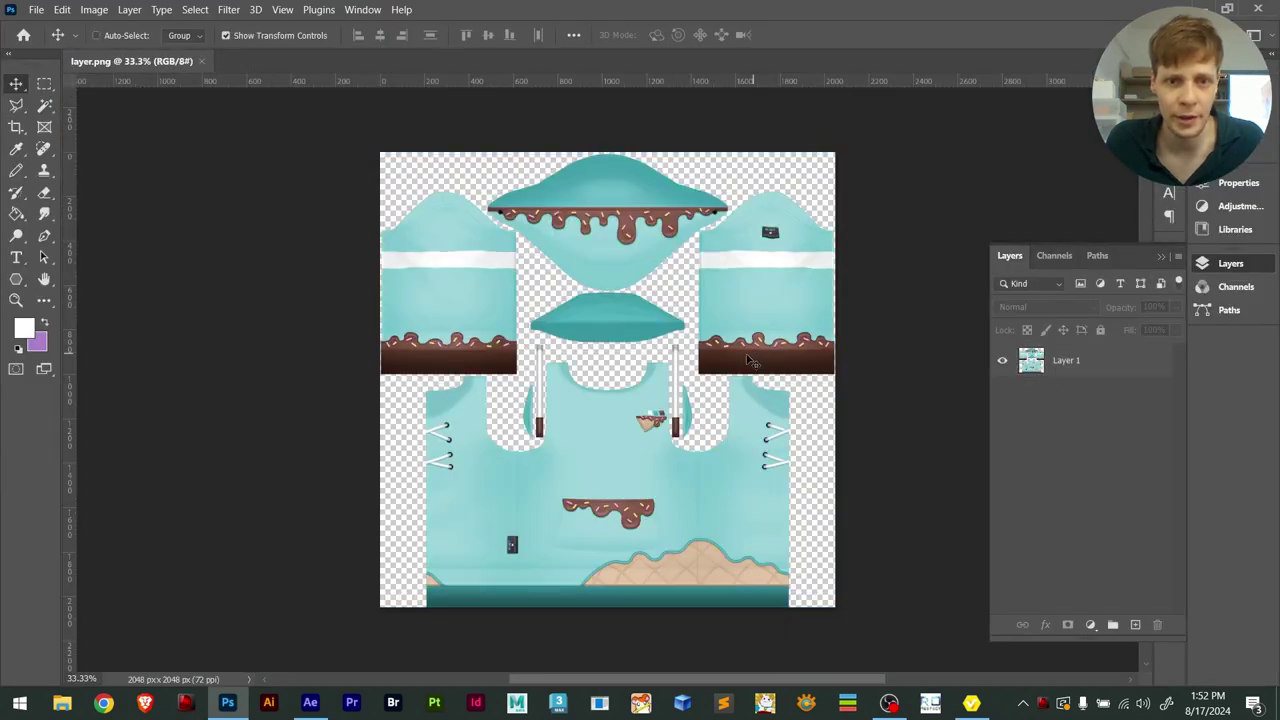
Zoom and pan across the 2048 x 2048 hoodie texture, including its top edge
{"action": "scroll", "coordinate": [591, 391], "scroll_direction": "up", "scroll_amount": 3, "text": "alt"}
{"action": "left_click_drag", "start_coordinate": [549, 392], "coordinate": [574, 483]}
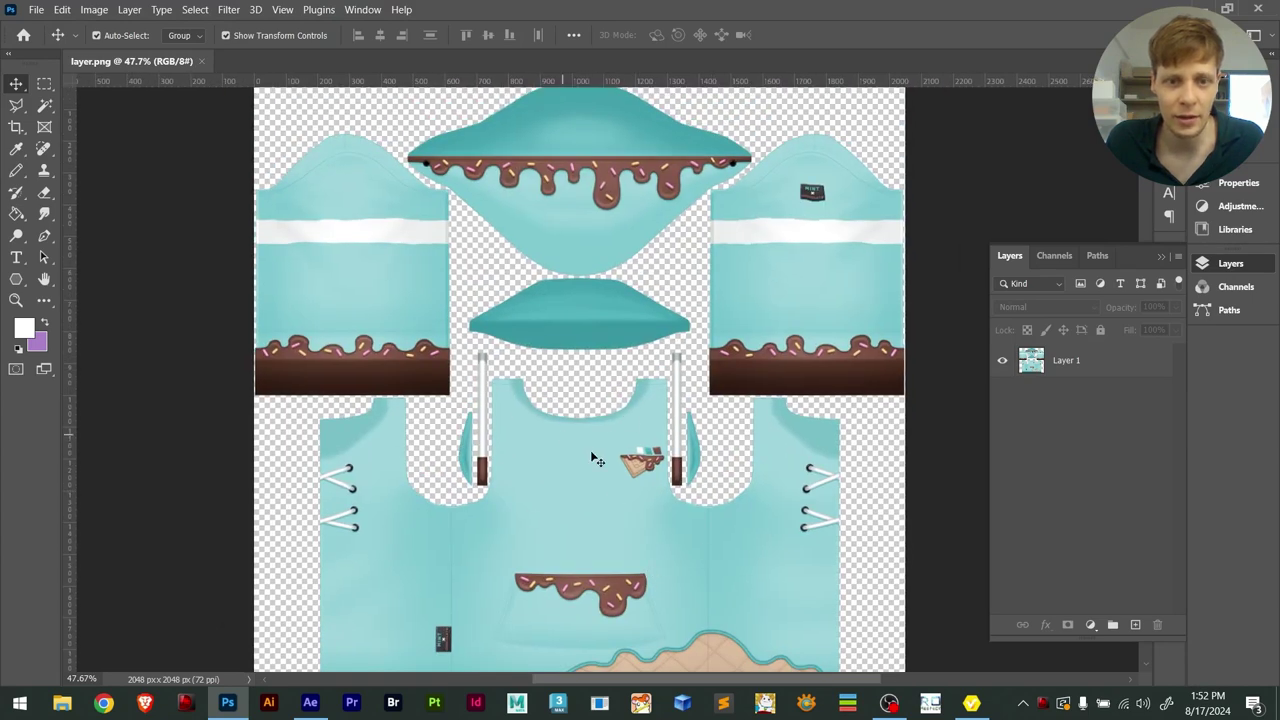
{"action": "scroll", "coordinate": [570, 480], "scroll_direction": "up", "scroll_amount": 5, "text": "alt"}
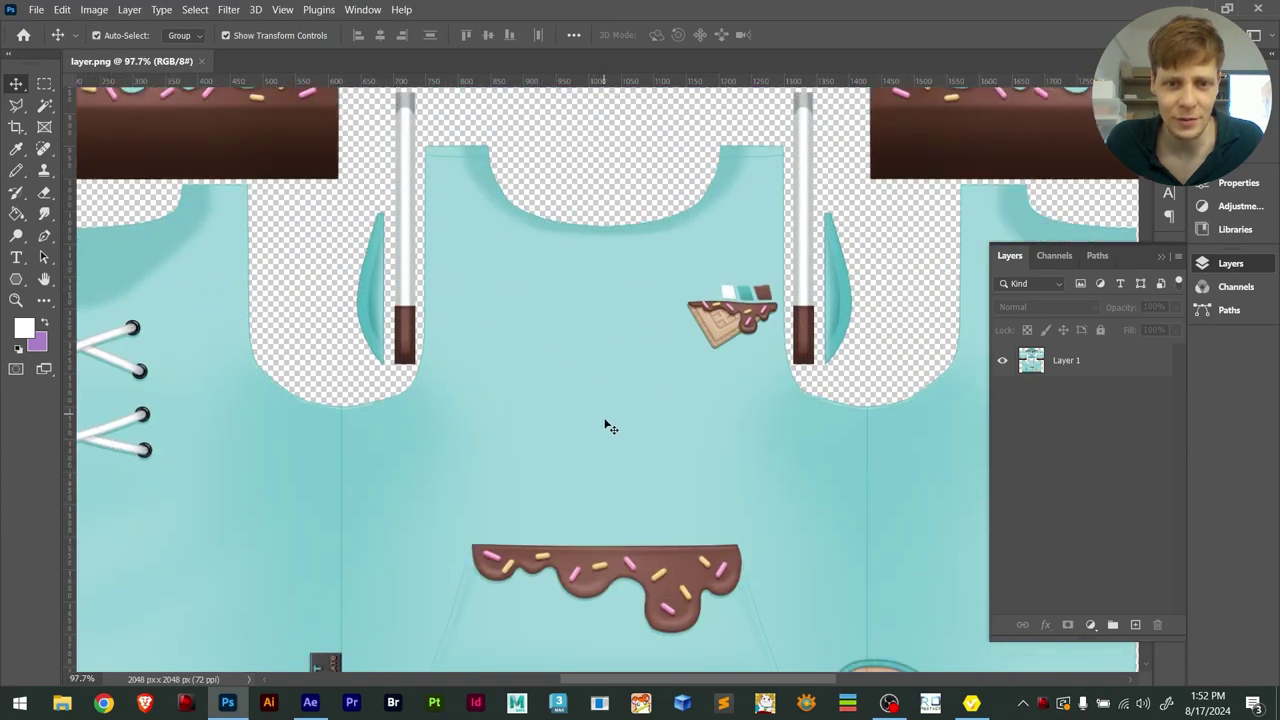
{"action": "scroll", "coordinate": [630, 435], "scroll_direction": "down", "scroll_amount": 5}
{"action": "scroll", "coordinate": [690, 425], "scroll_direction": "up", "scroll_amount": 1}
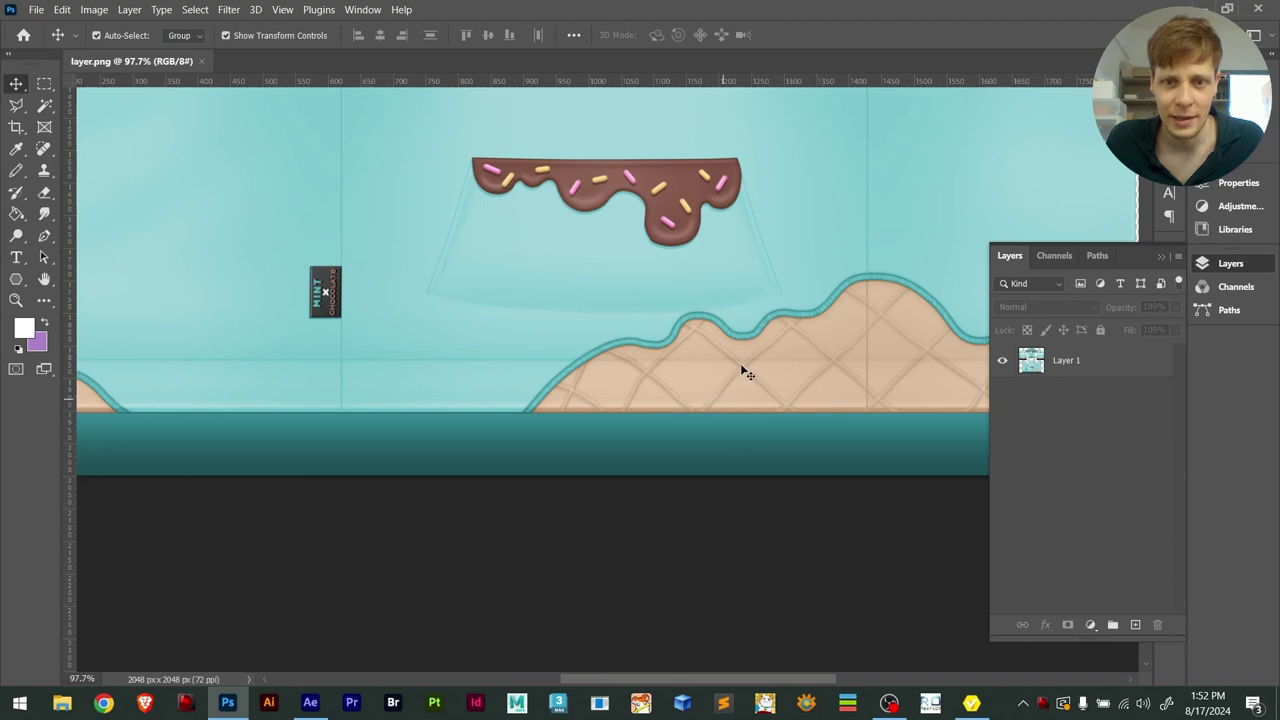
{"action": "scroll", "coordinate": [742, 372], "scroll_direction": "down", "scroll_amount": 3, "text": "alt"}
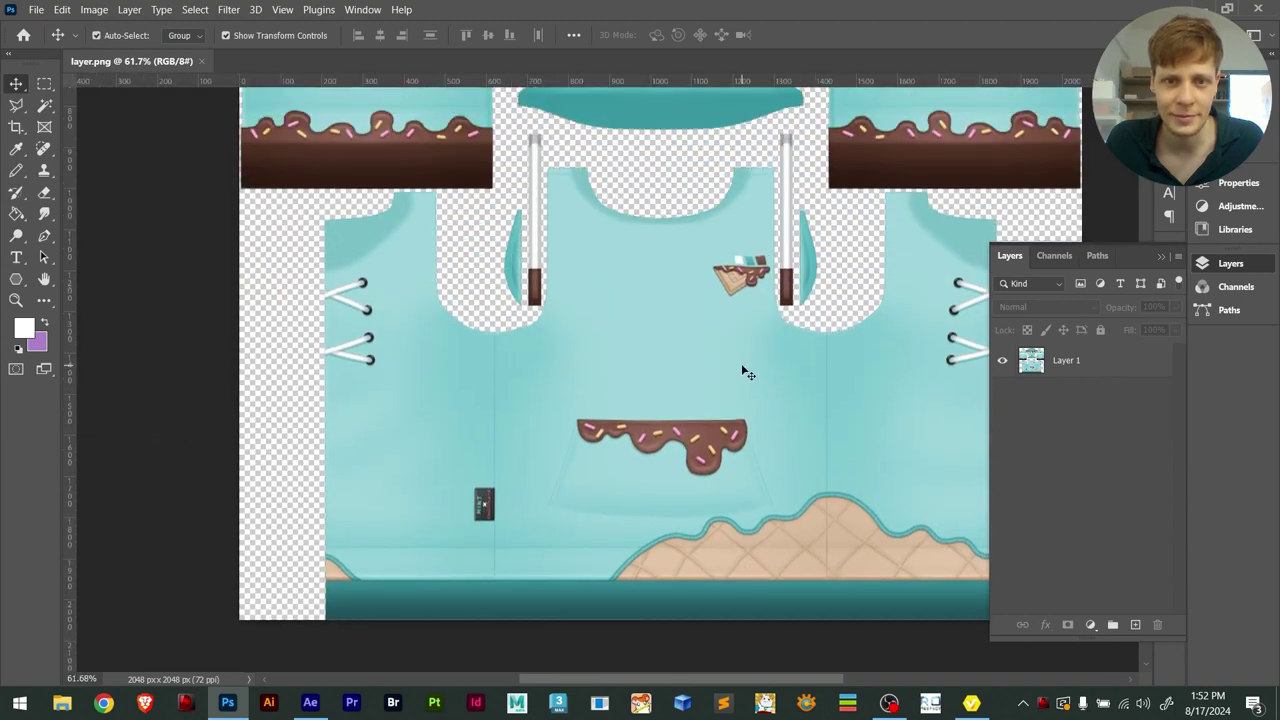
{"action": "scroll", "coordinate": [775, 385], "scroll_direction": "up", "scroll_amount": 1}
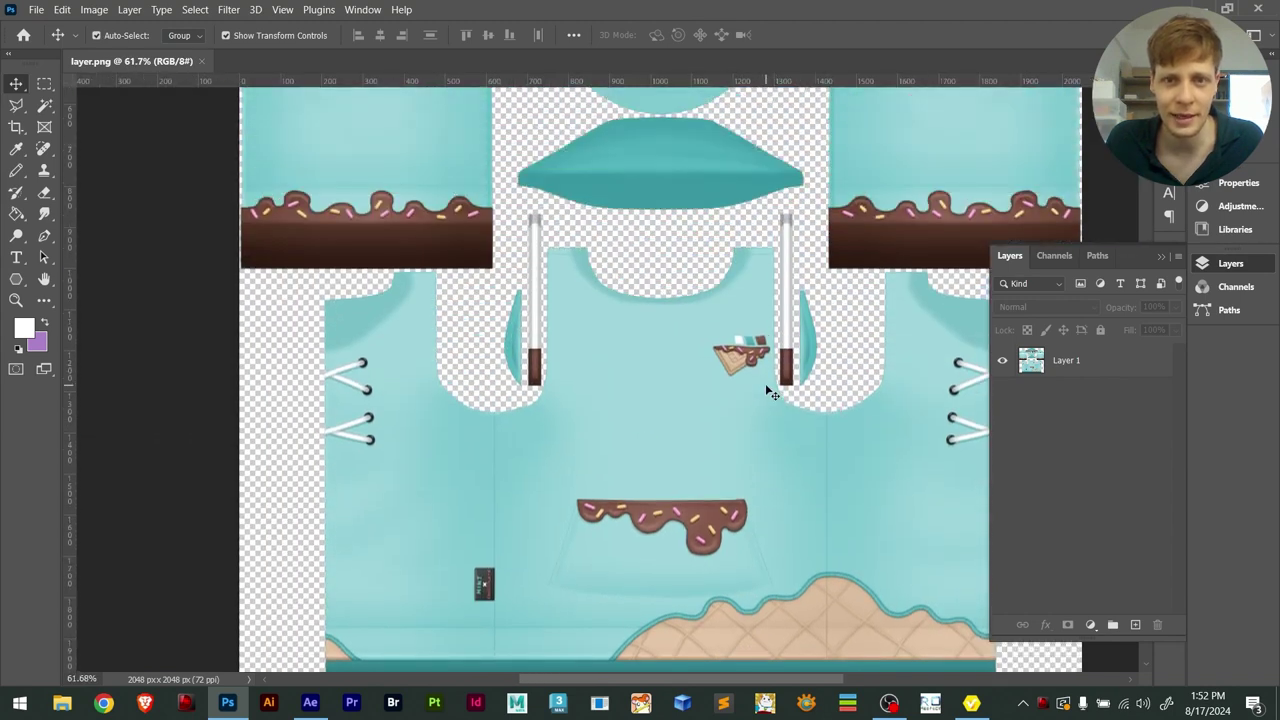
{"action": "left_click", "coordinate": [97, 10]}
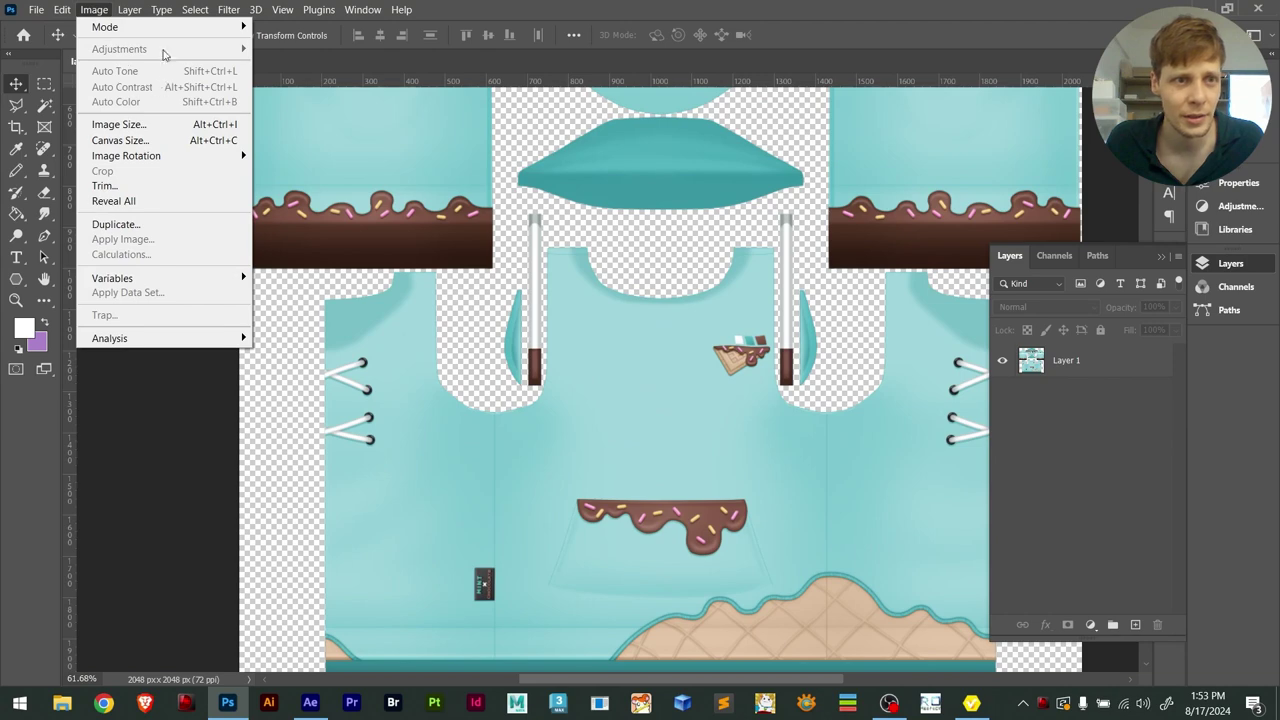
{"action": "left_click", "coordinate": [94, 10]}
{"action": "left_click", "coordinate": [93, 10]}
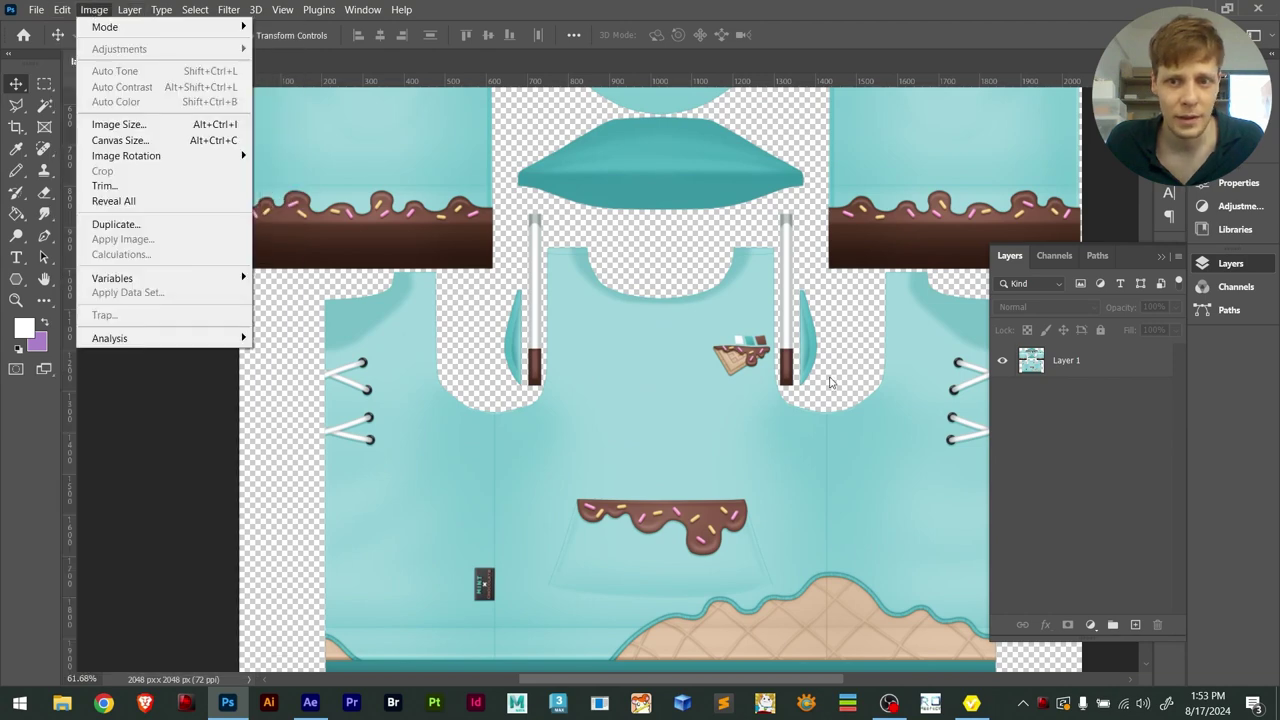
{"action": "left_click", "coordinate": [990, 407]}
{"action": "left_click", "coordinate": [1032, 365]}
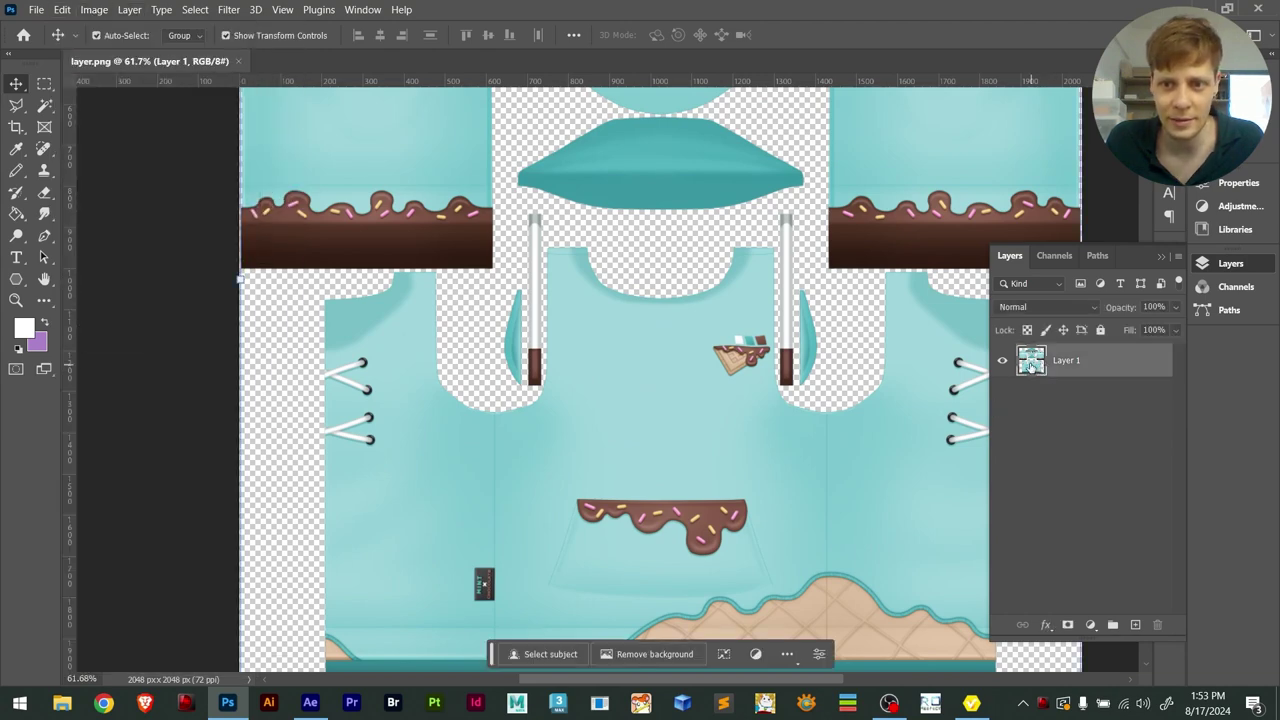
{"action": "left_click", "coordinate": [93, 10]}
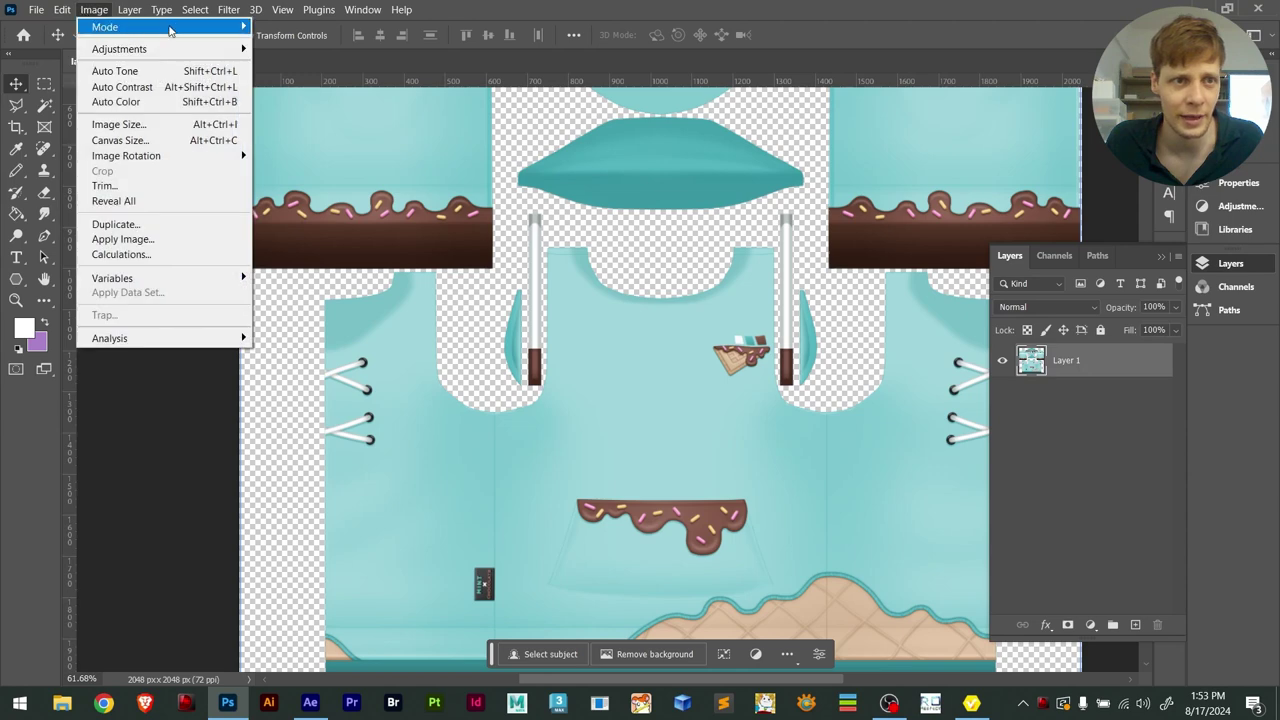
{"action": "mouse_move", "coordinate": [161, 10]}
{"action": "mouse_move", "coordinate": [93, 10]}
{"action": "mouse_move", "coordinate": [138, 55]}
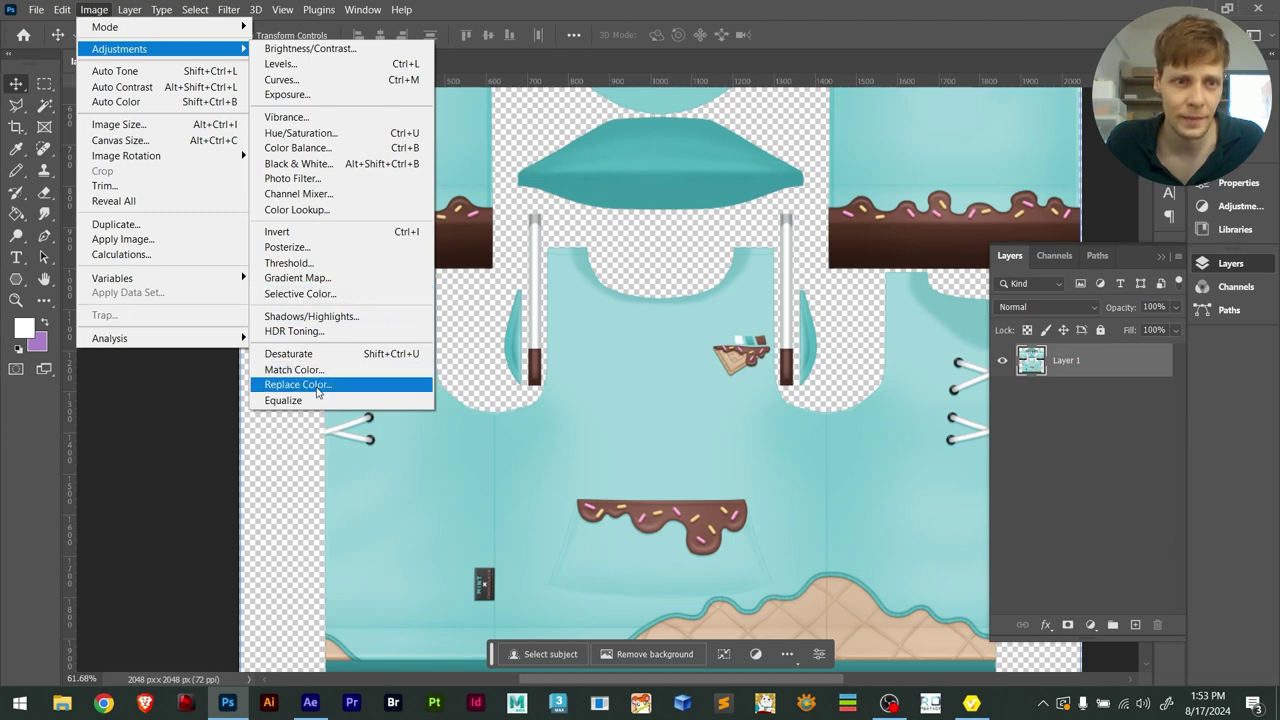
{"action": "left_click", "coordinate": [317, 386]}
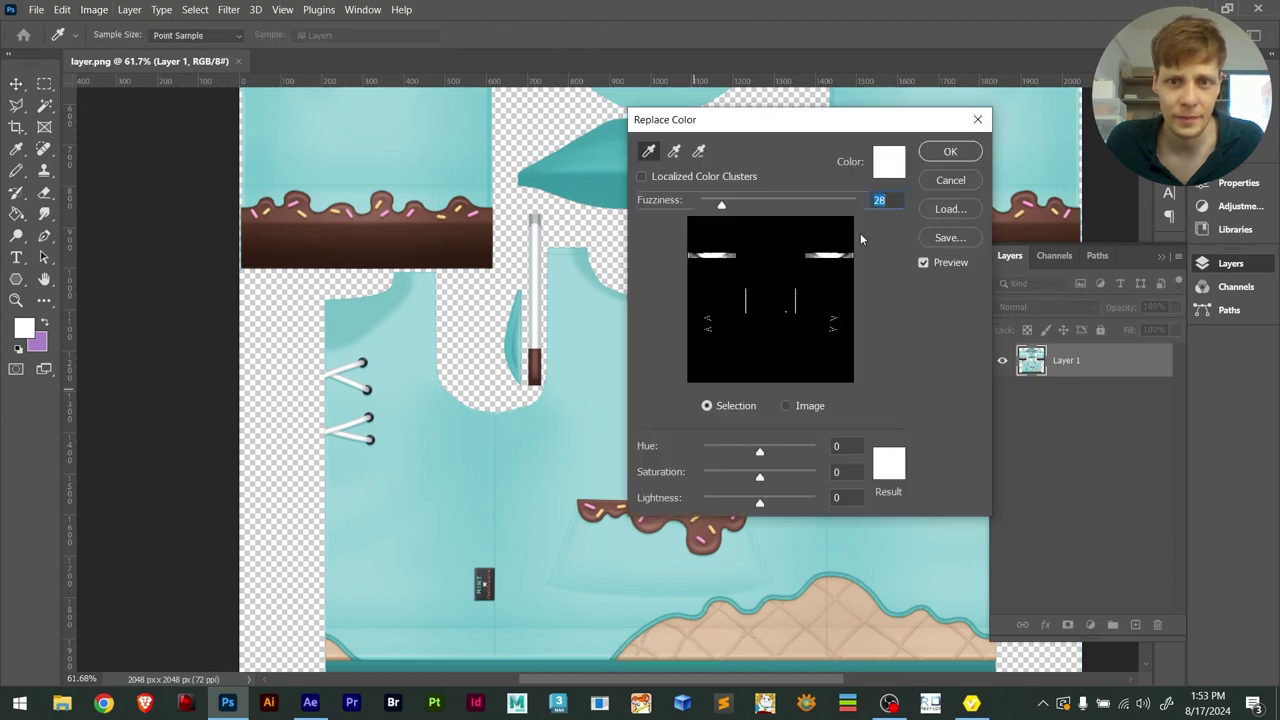
{"action": "left_click", "coordinate": [674, 151]}
{"action": "left_click", "coordinate": [583, 423]}
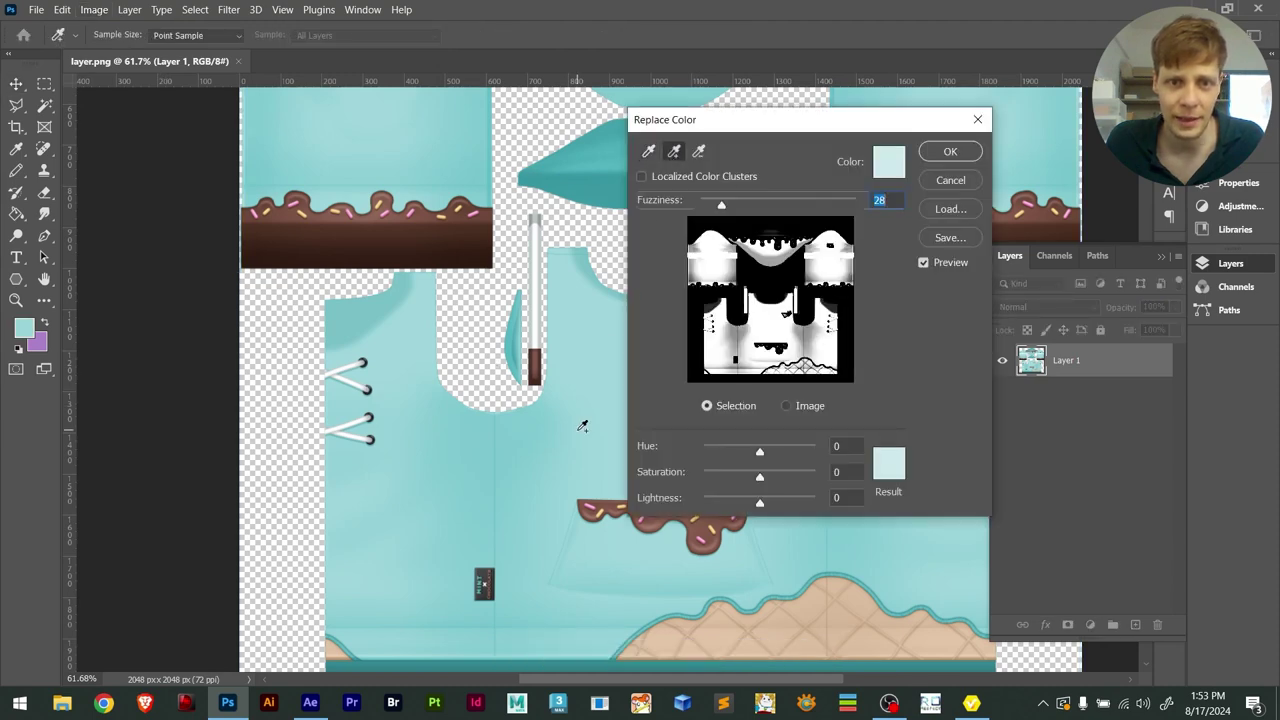
{"action": "left_click", "coordinate": [648, 152]}
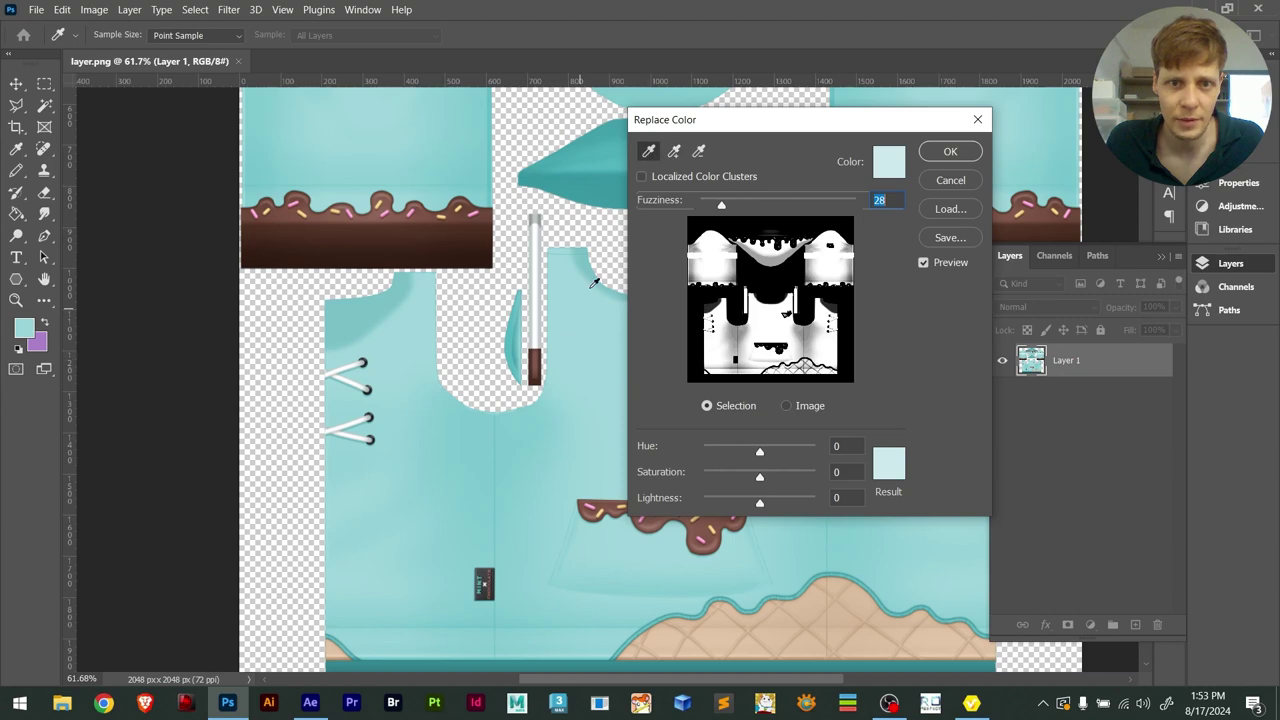
{"action": "left_click", "coordinate": [572, 316]}
{"action": "left_click", "coordinate": [674, 151]}
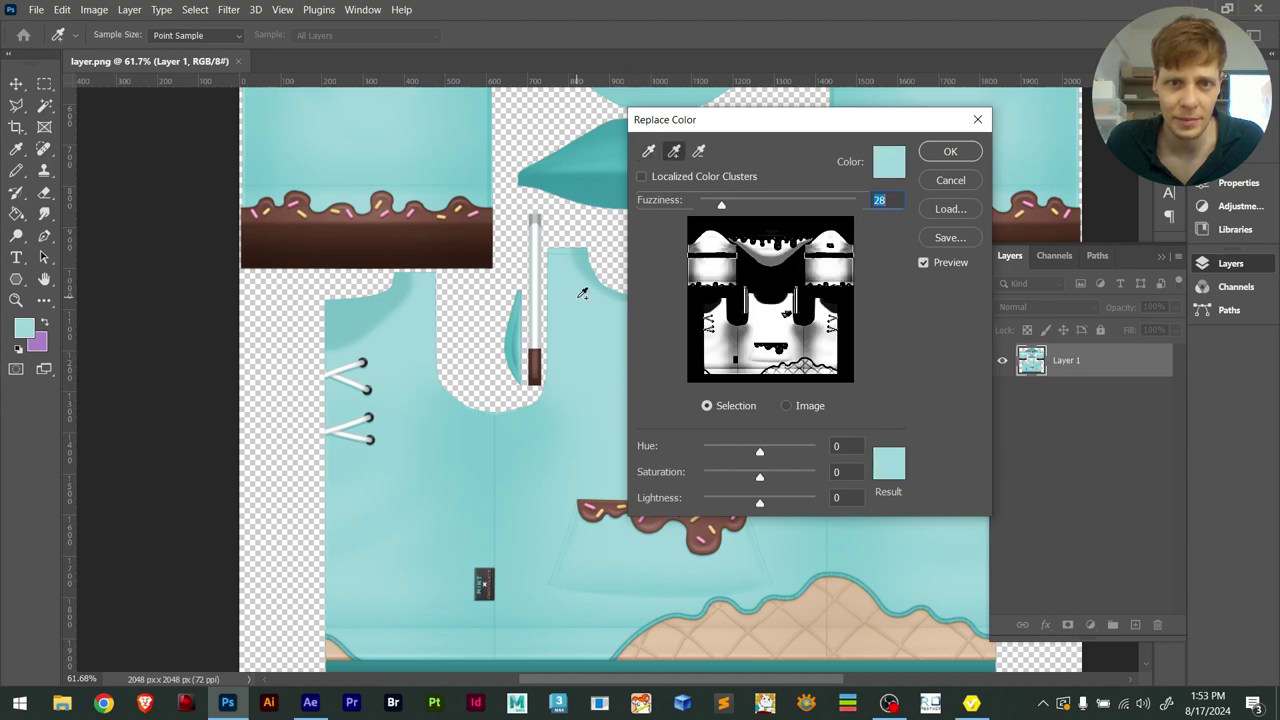
{"action": "left_click", "coordinate": [588, 267]}
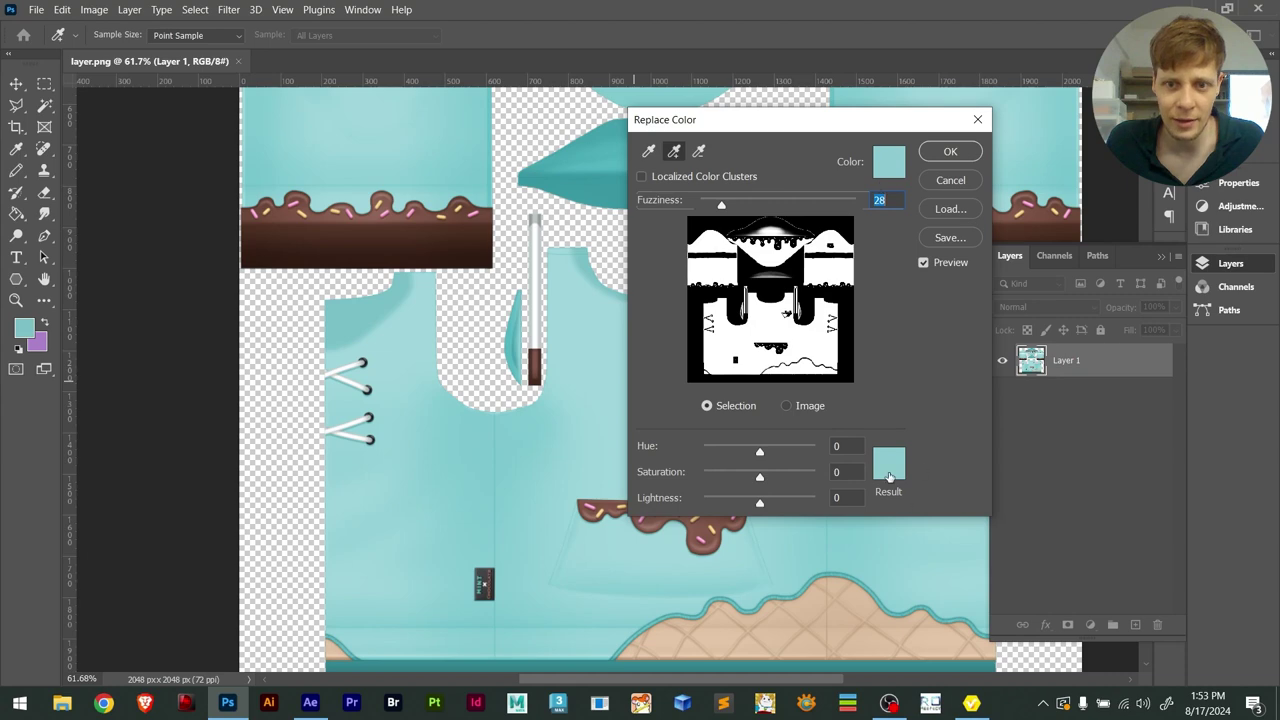
{"action": "left_click", "coordinate": [889, 465]}
{"action": "left_click_drag", "start_coordinate": [899, 470], "coordinate": [1001, 415]}
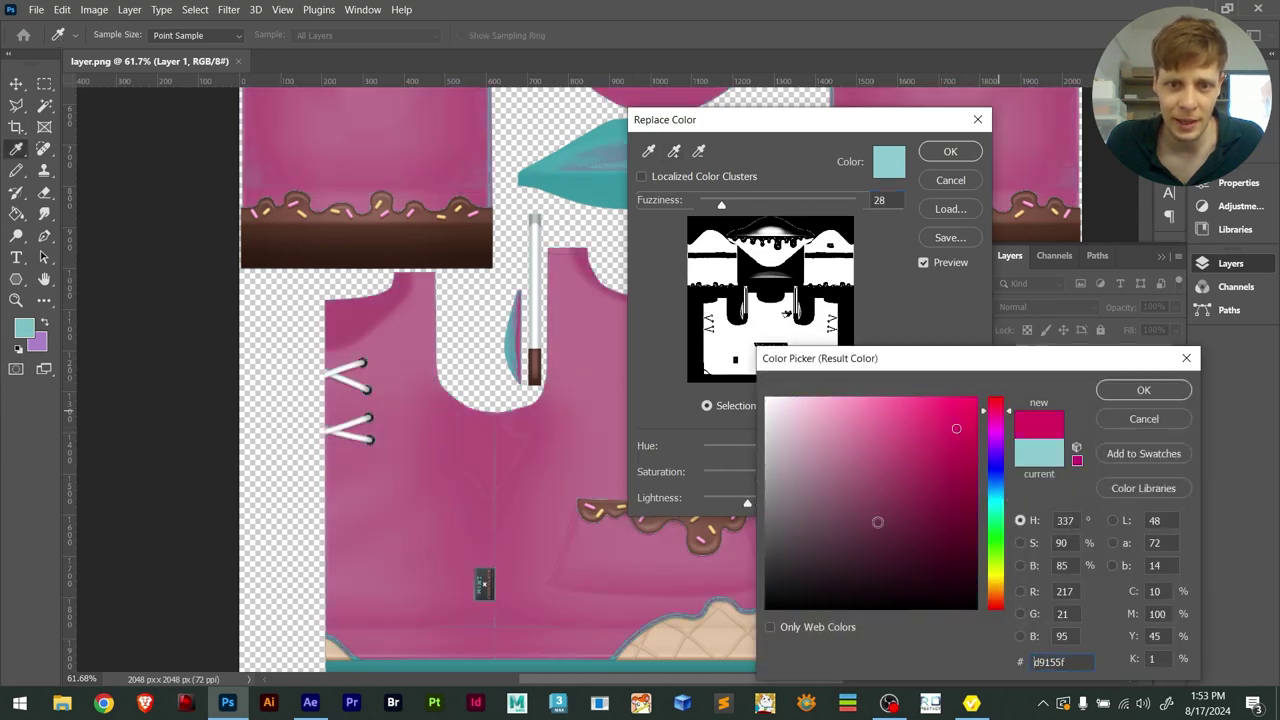
{"action": "left_click", "coordinate": [1143, 420]}
{"action": "left_click", "coordinate": [948, 181]}
{"action": "key", "text": "v"}
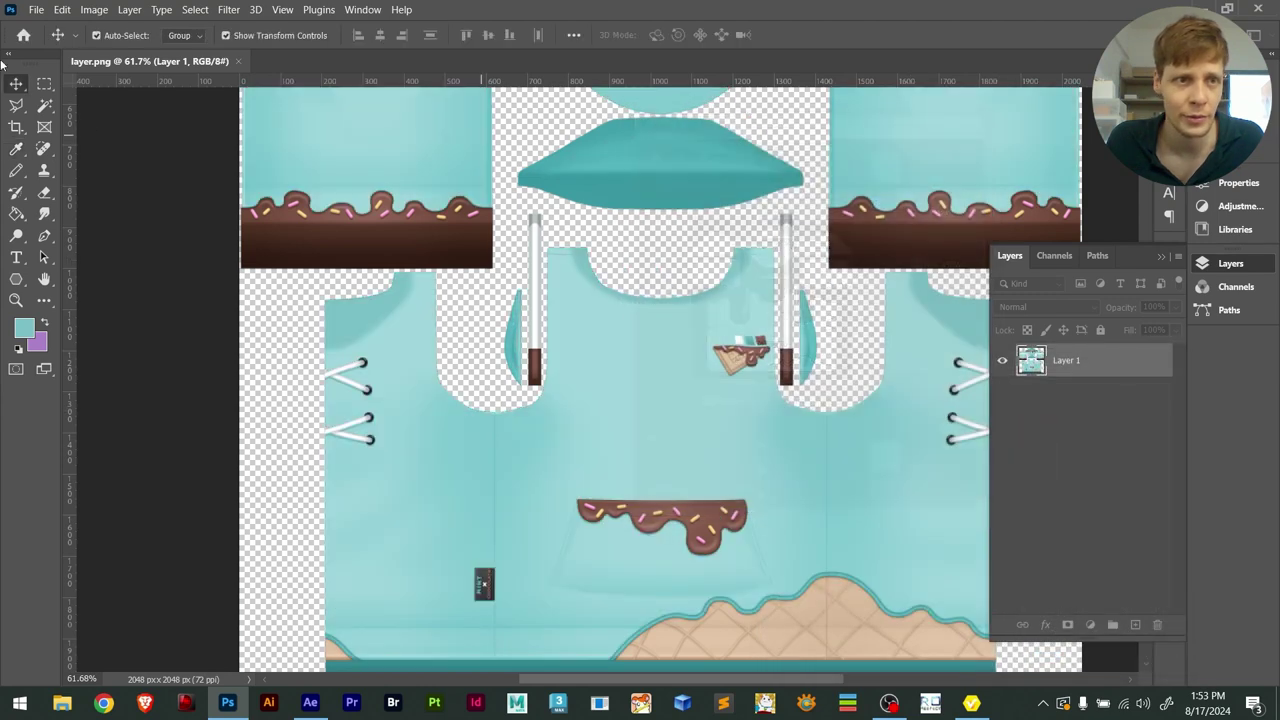
{"action": "left_click", "coordinate": [94, 9]}
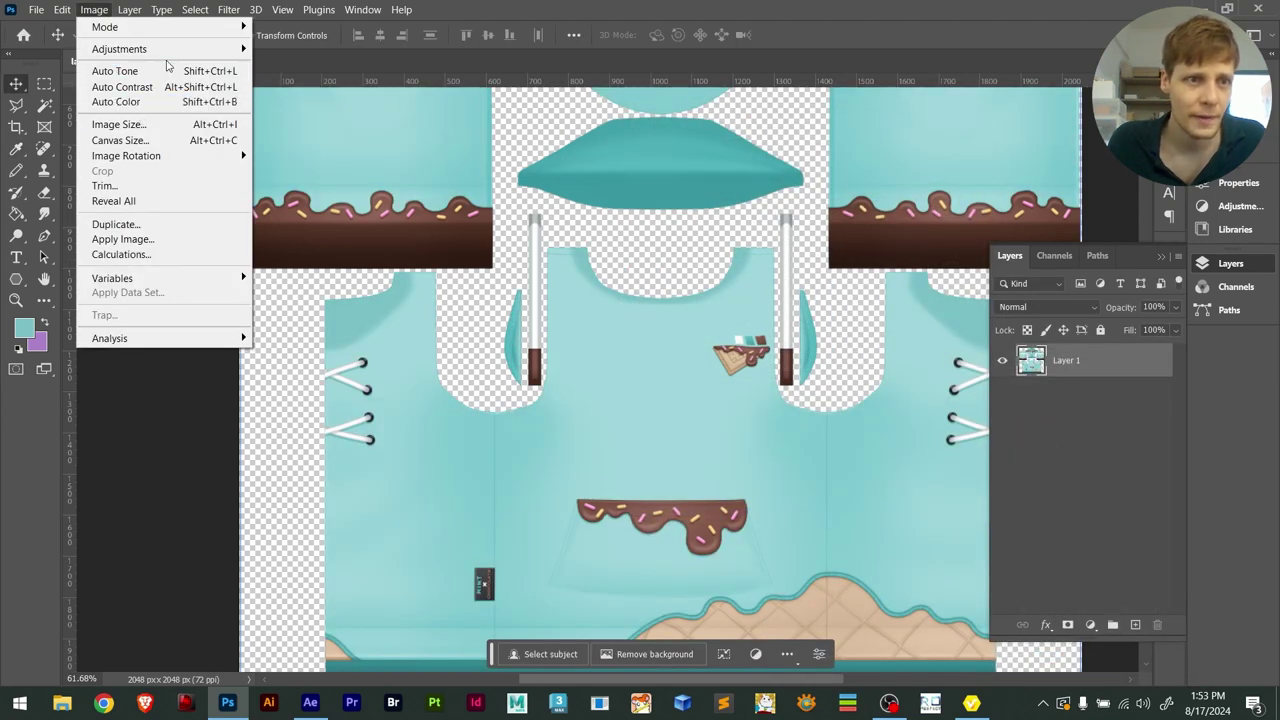
Apply Selective Color on Cyans with Magenta -100, Yellow +100 and Black +100
{"action": "mouse_move", "coordinate": [190, 50]}
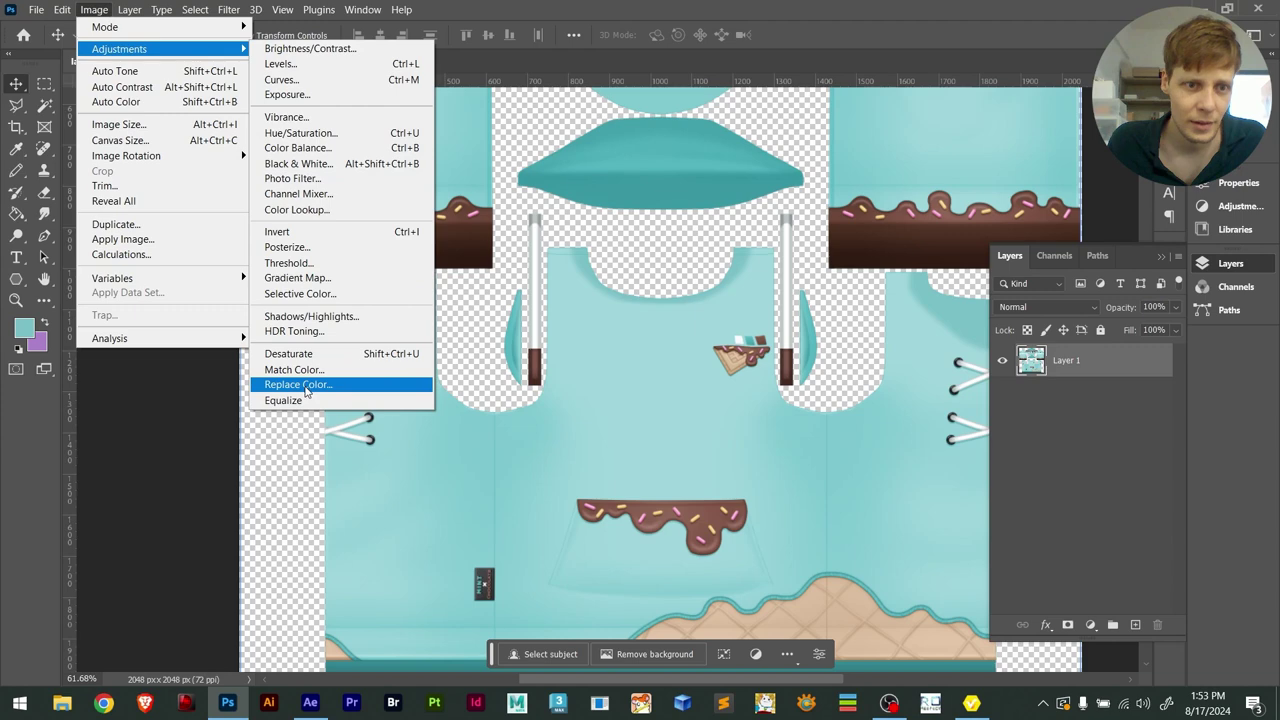
{"action": "left_click", "coordinate": [312, 294]}
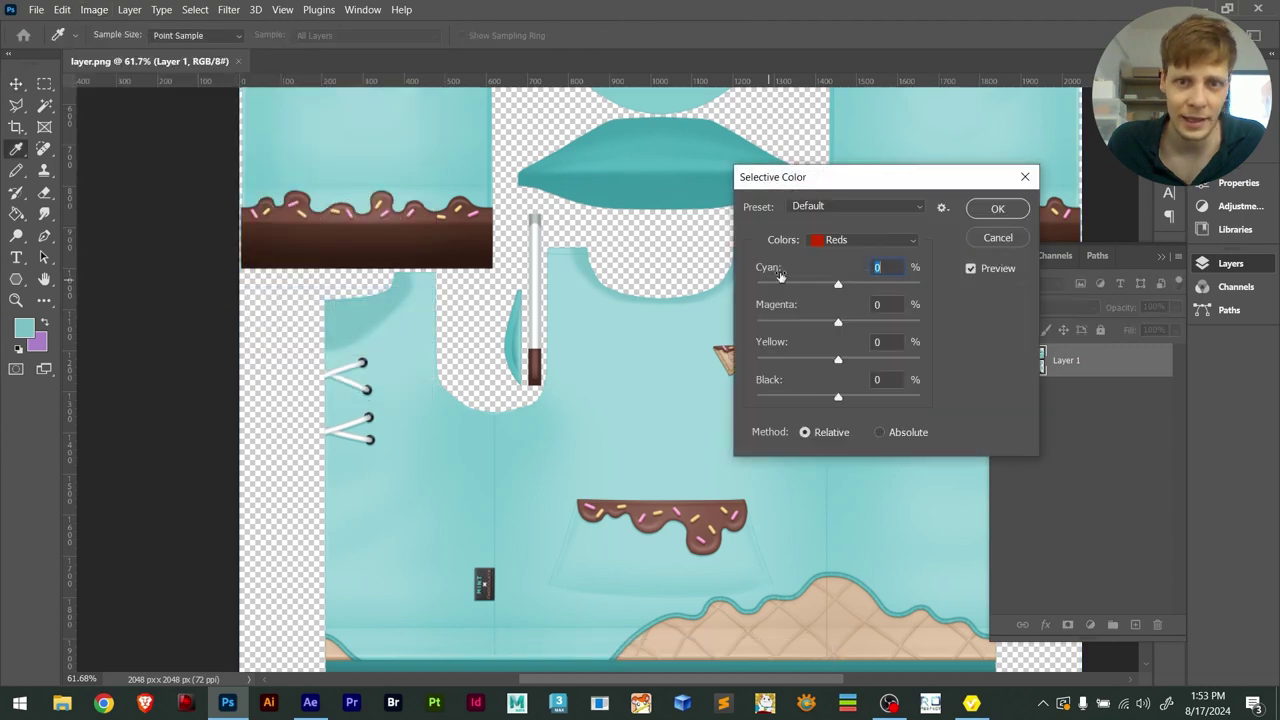
{"action": "left_click", "coordinate": [838, 240]}
{"action": "left_click", "coordinate": [828, 294]}
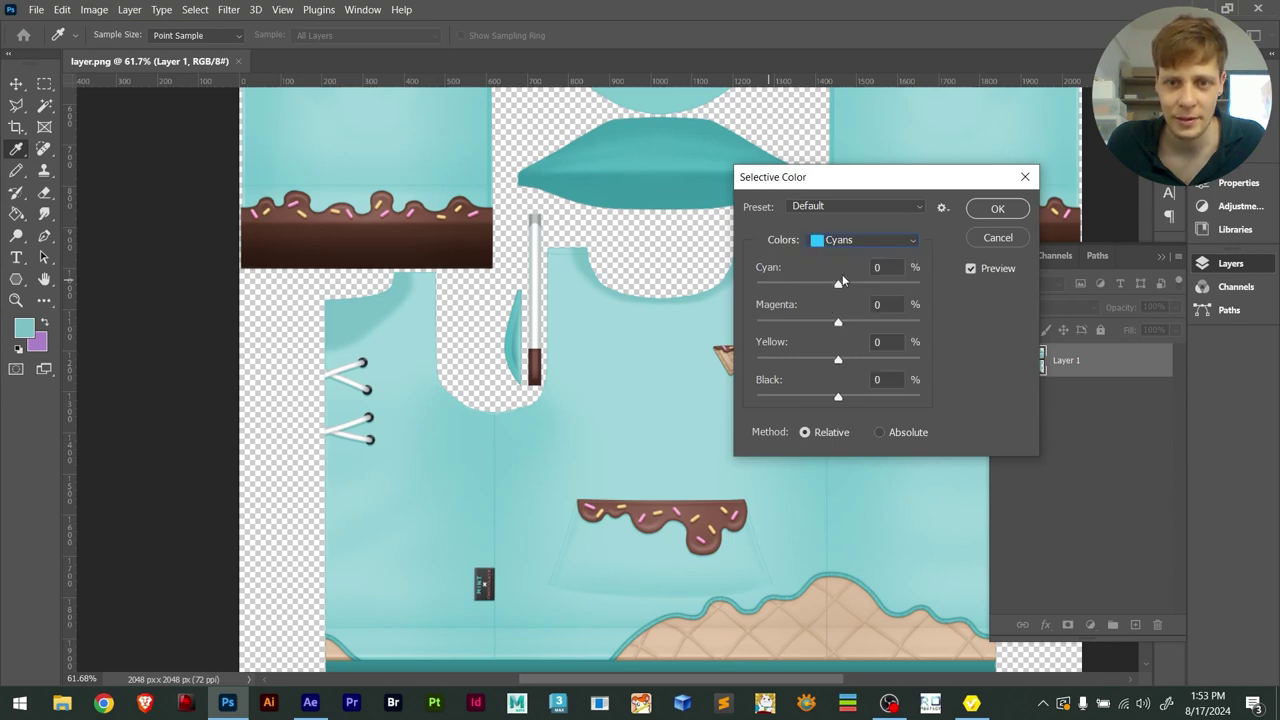
{"action": "left_click_drag", "start_coordinate": [838, 286], "coordinate": [714, 326]}
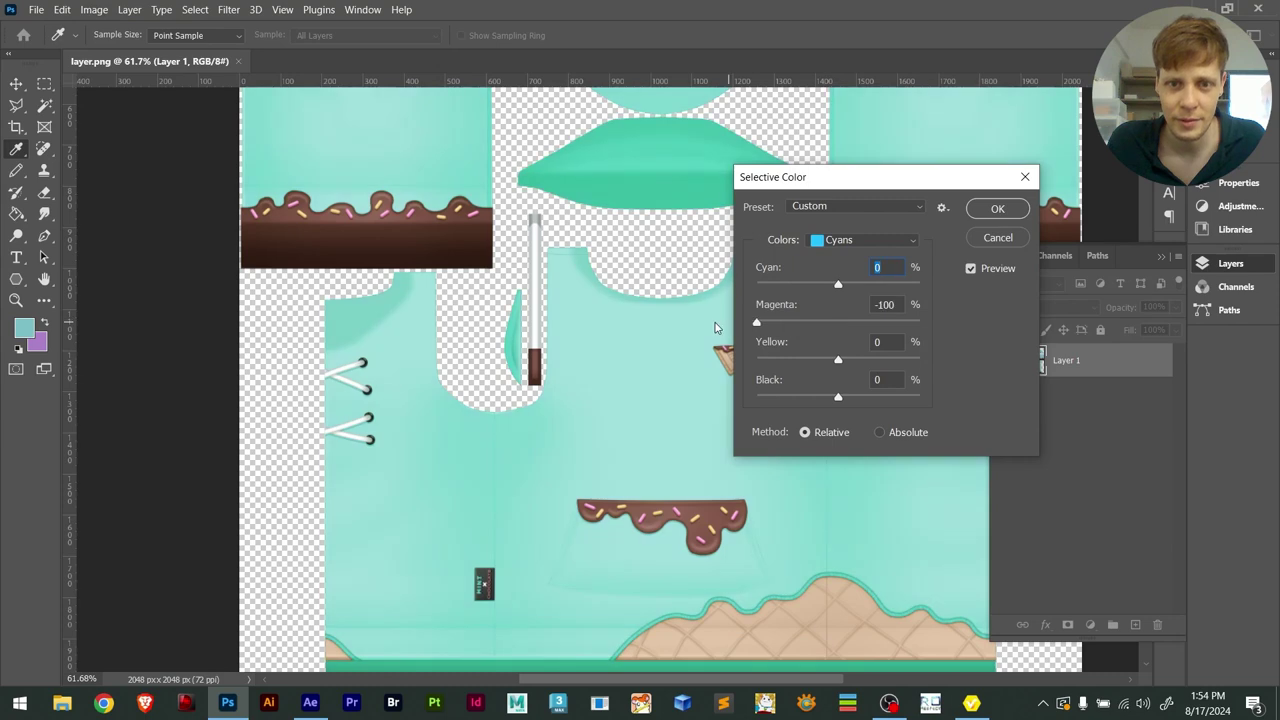
{"action": "left_click_drag", "start_coordinate": [840, 358], "coordinate": [932, 360]}
{"action": "left_click_drag", "start_coordinate": [839, 398], "coordinate": [976, 392]}
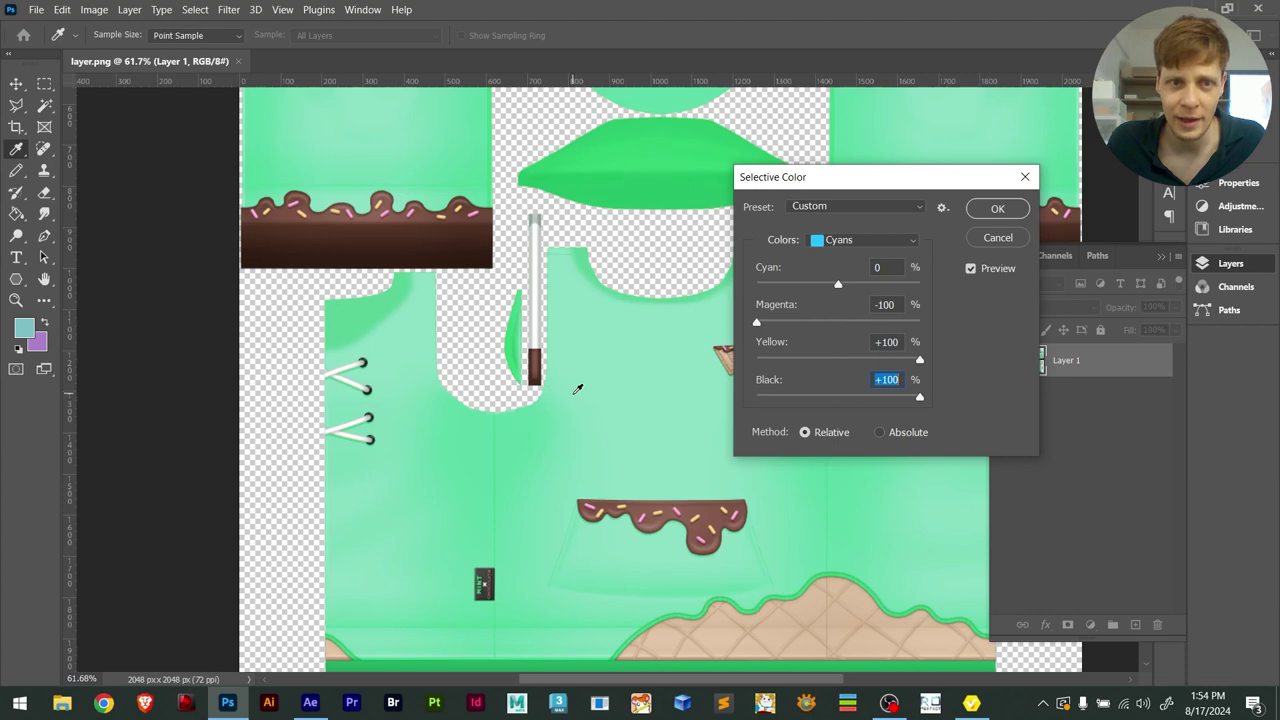
{"action": "left_click", "coordinate": [997, 208]}
Zoom out to the whole recoloured texture and save layer.png
{"action": "key", "text": "v"}
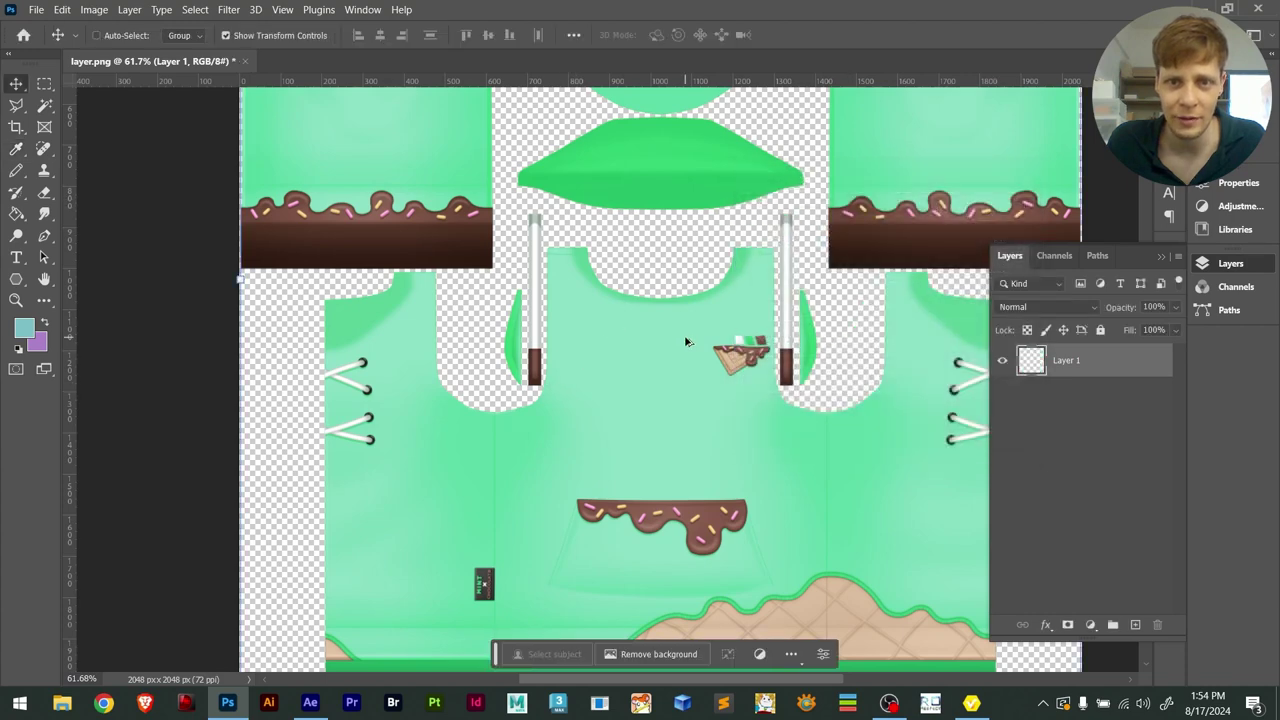
{"action": "scroll", "coordinate": [688, 345], "scroll_direction": "down", "scroll_amount": 3, "text": "alt"}
{"action": "scroll", "coordinate": [628, 380], "scroll_direction": "down", "scroll_amount": 2}
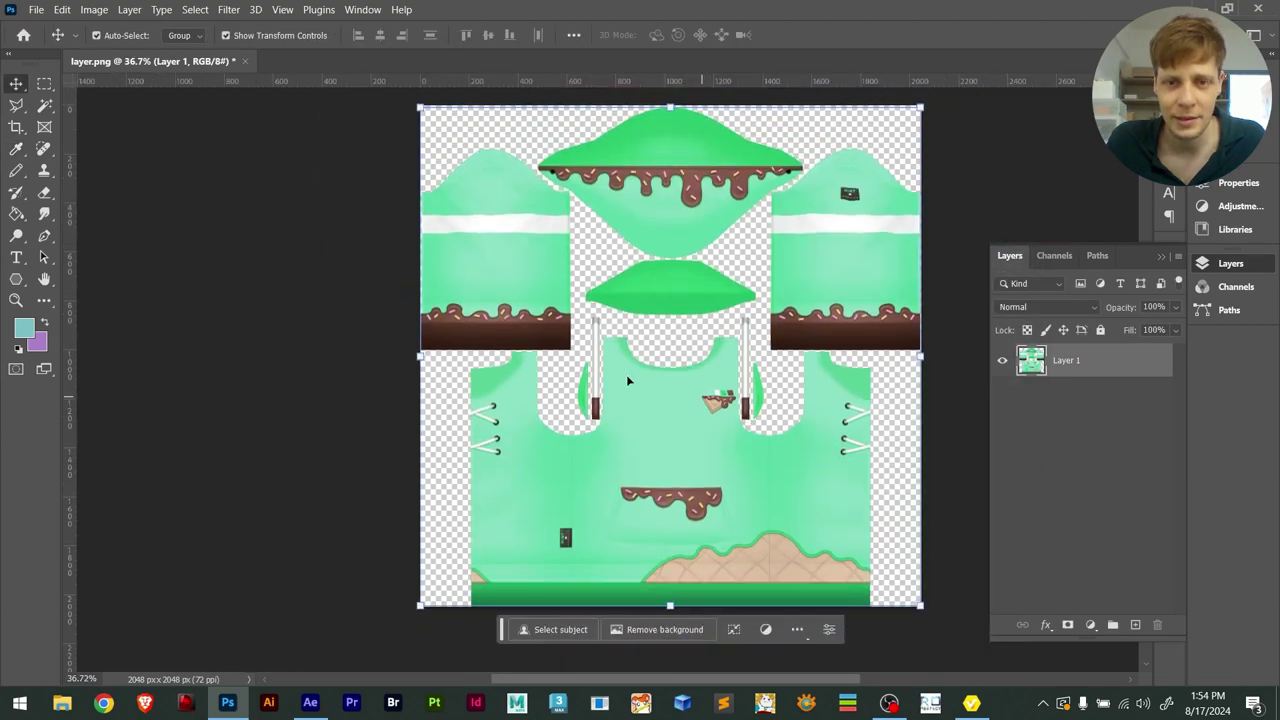
{"action": "key", "text": "ctrl+s"}
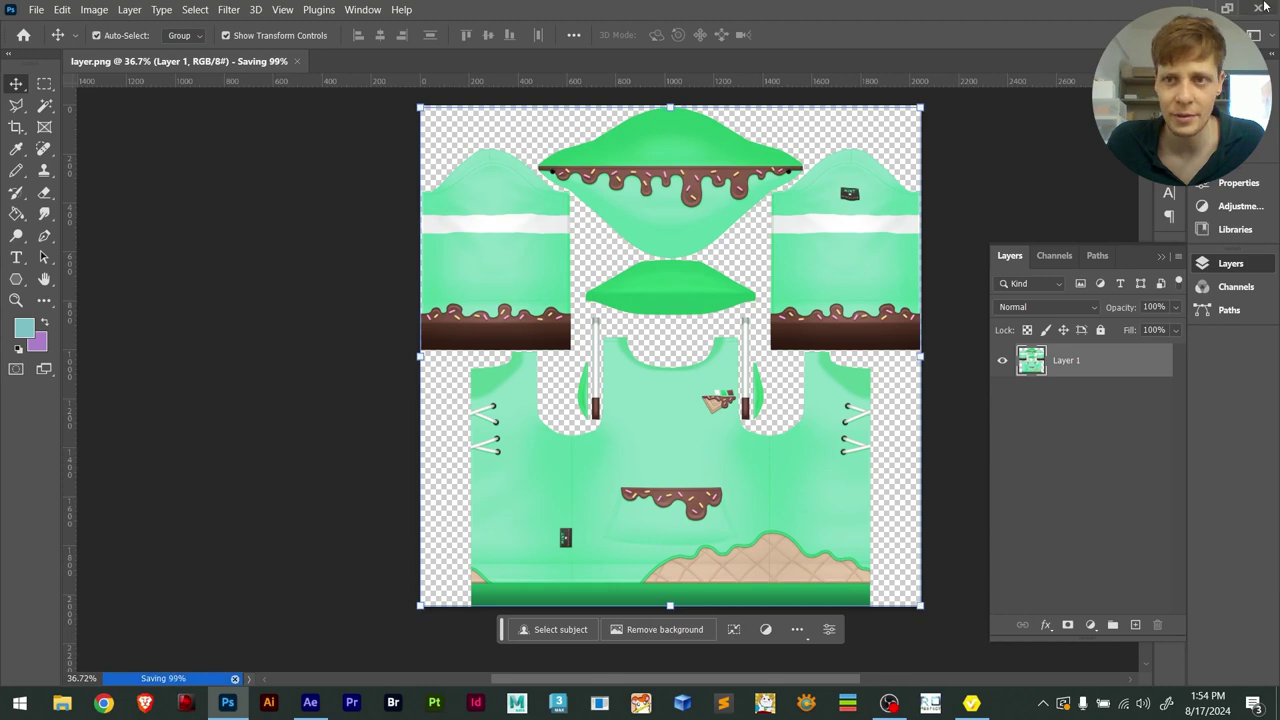
{"action": "key", "text": "super+d"}
Back in VRoid Studio, import the green layer.png into the hoodie texture layer
{"action": "key", "text": "alt+Tab"}
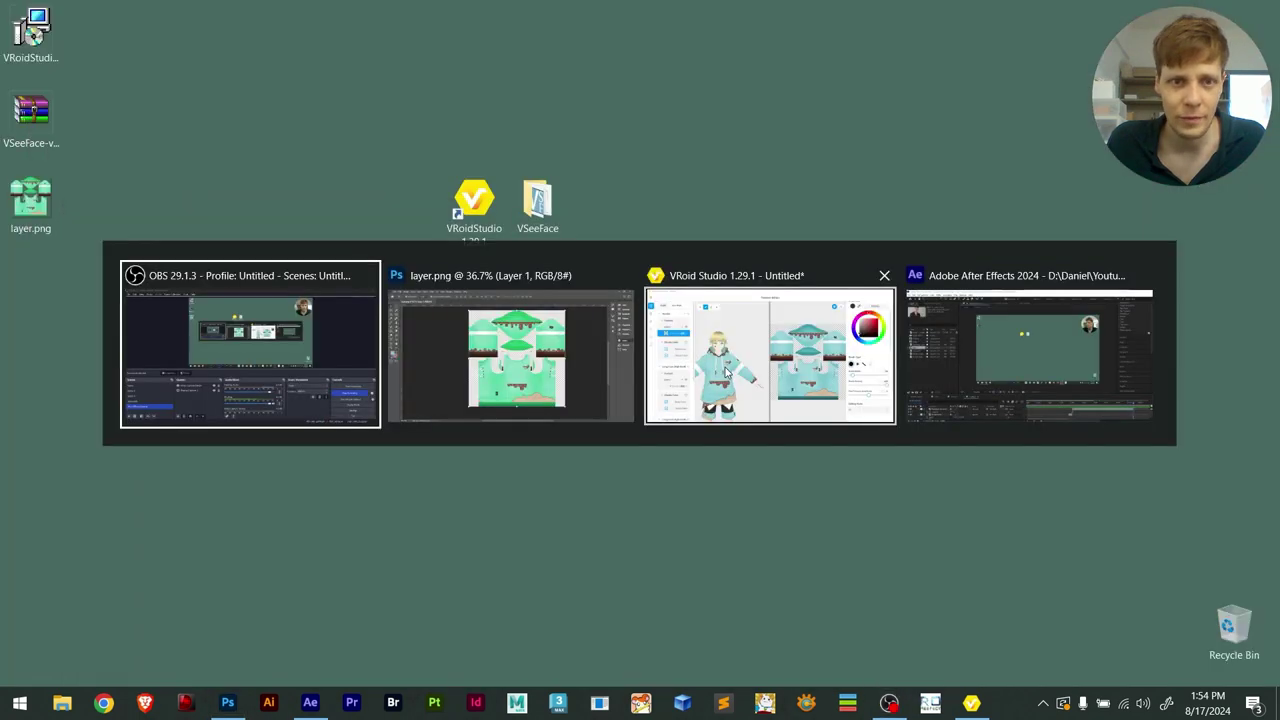
{"action": "left_click", "coordinate": [680, 405]}
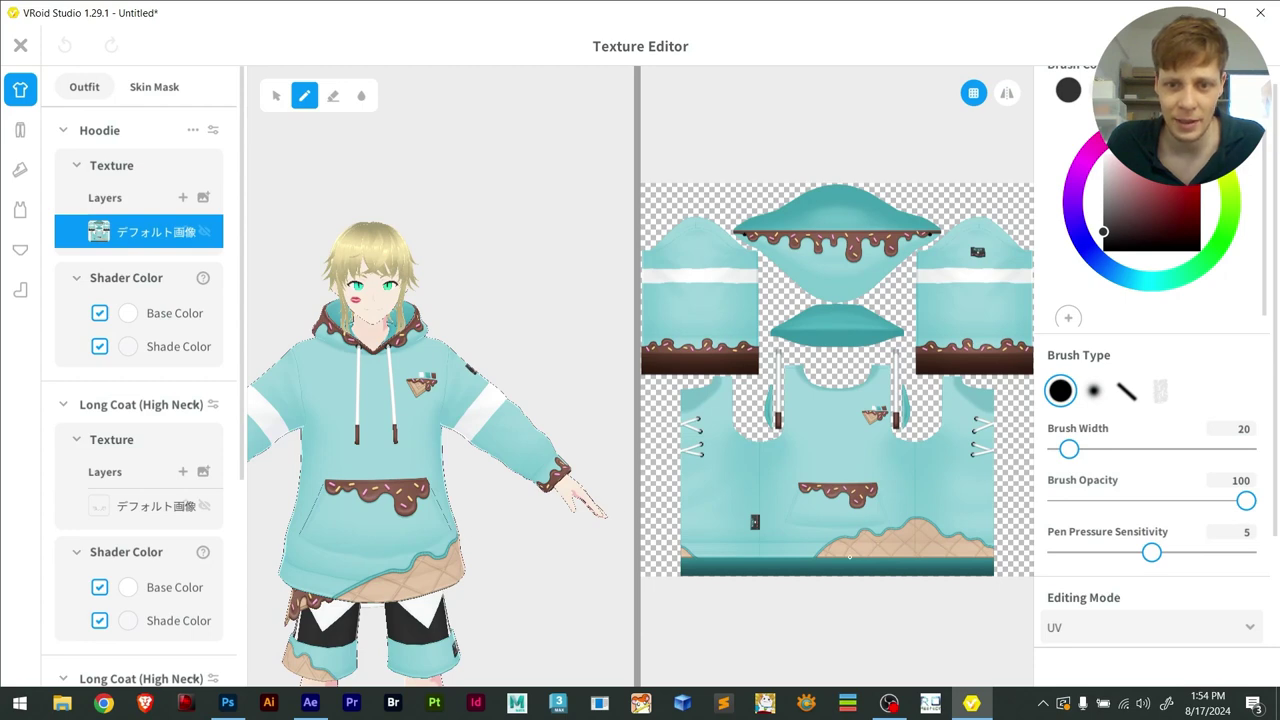
{"action": "right_click", "coordinate": [131, 237]}
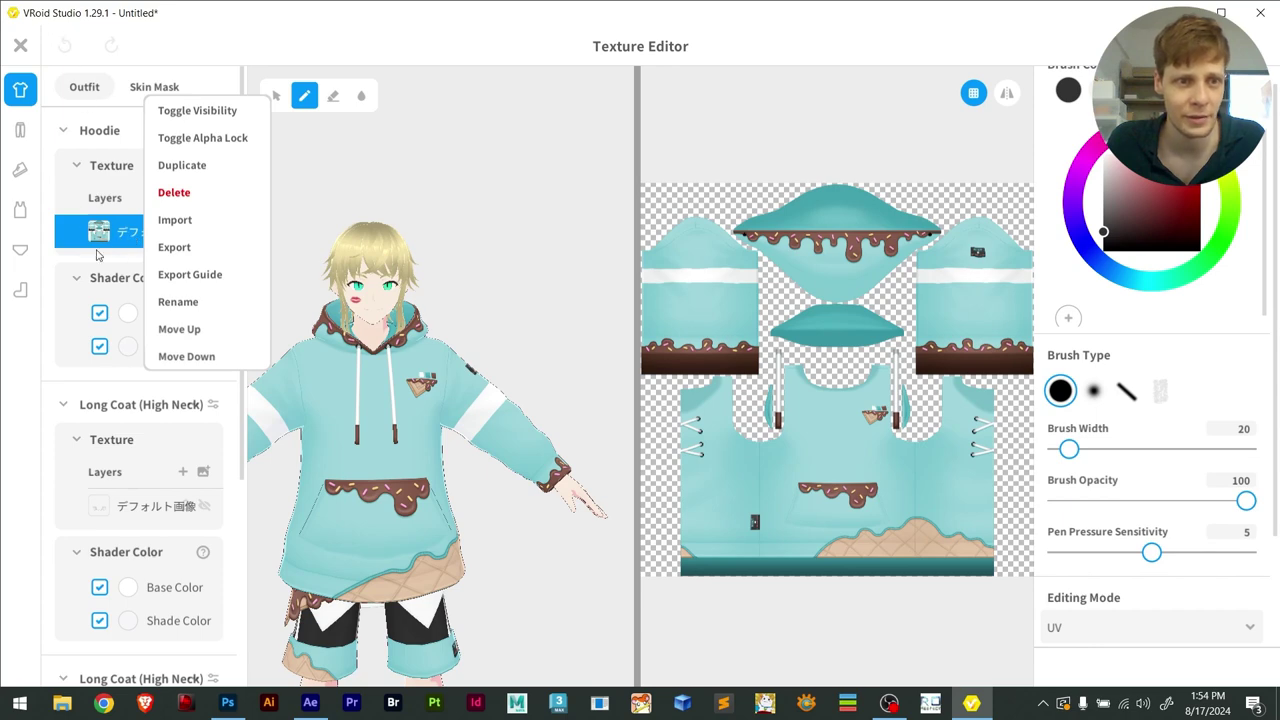
{"action": "left_click", "coordinate": [189, 219]}
{"action": "scroll", "coordinate": [407, 262], "scroll_direction": "down", "scroll_amount": 10}
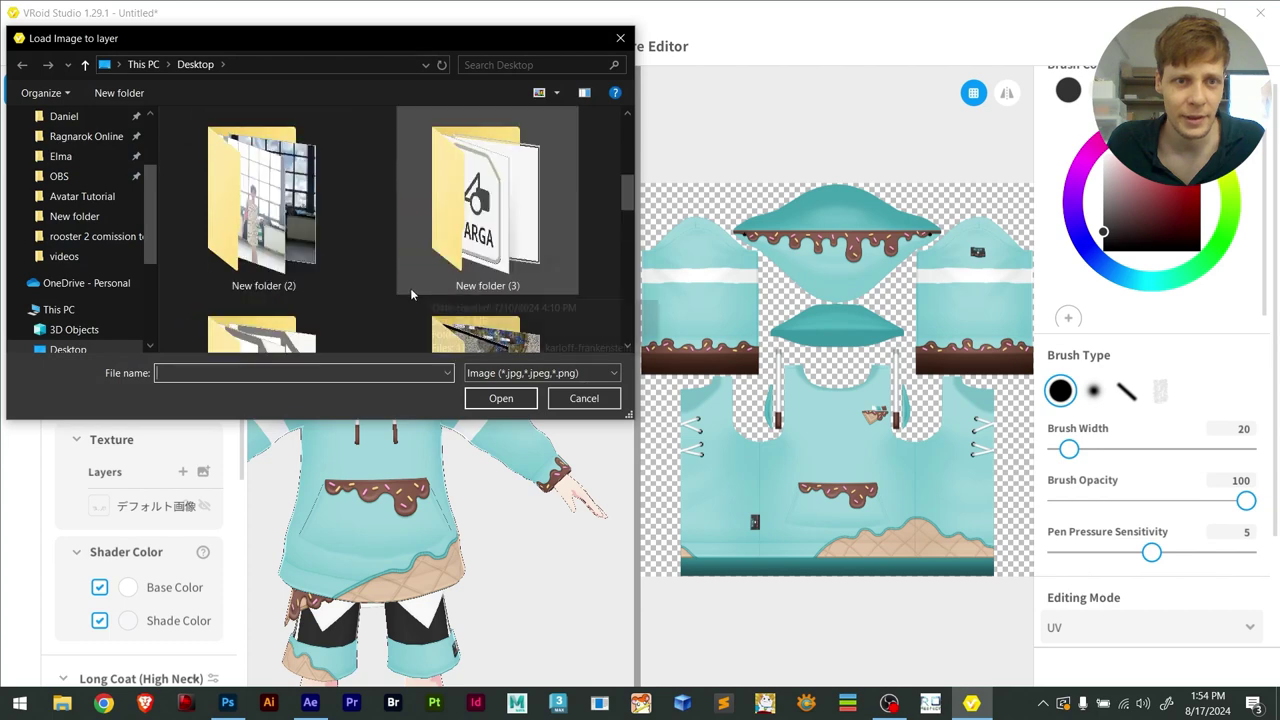
{"action": "scroll", "coordinate": [318, 261], "scroll_direction": "down", "scroll_amount": 3}
{"action": "double_click", "coordinate": [292, 140]}
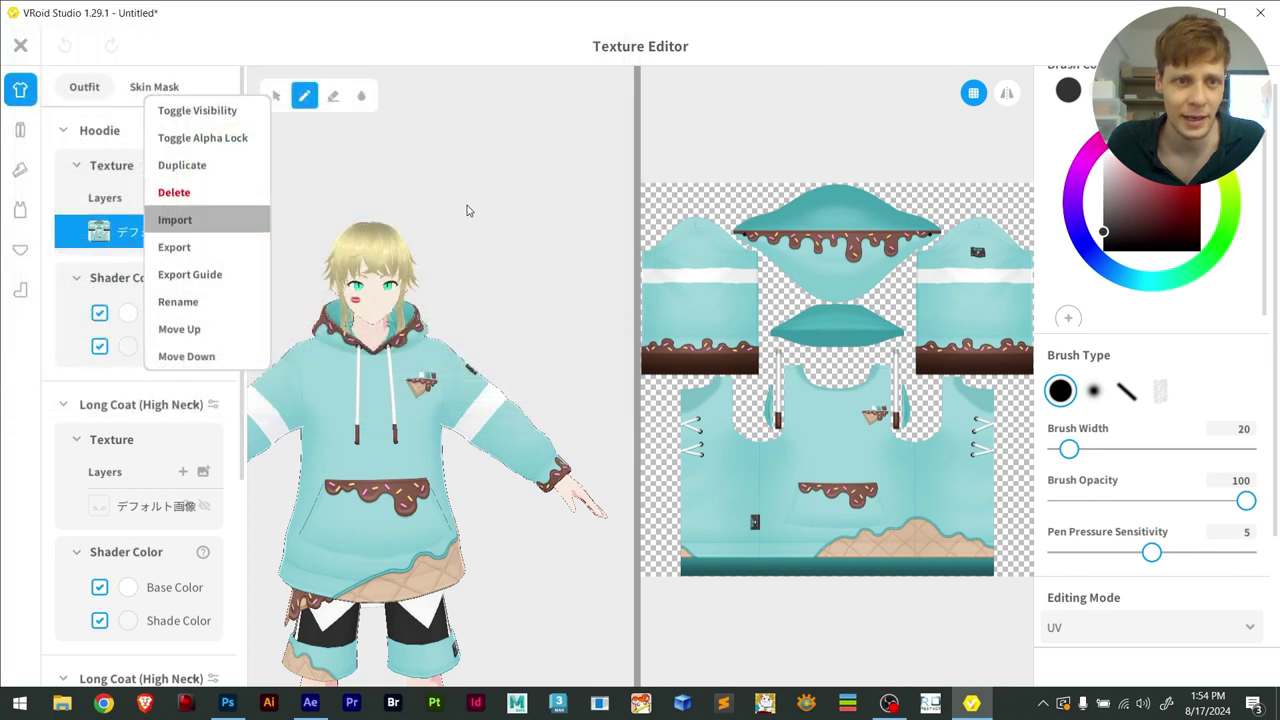
{"action": "scroll", "coordinate": [463, 275], "scroll_direction": "up", "scroll_amount": 6}
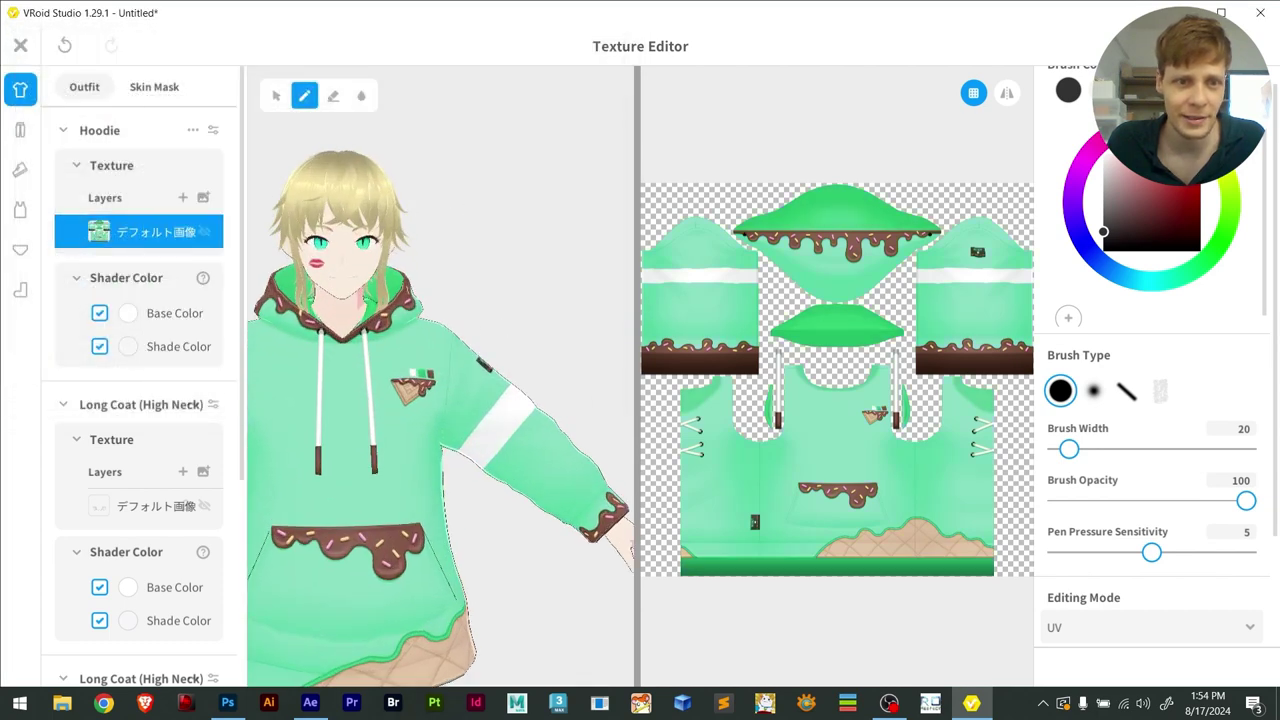
{"action": "scroll", "coordinate": [469, 253], "scroll_direction": "down", "scroll_amount": 3}
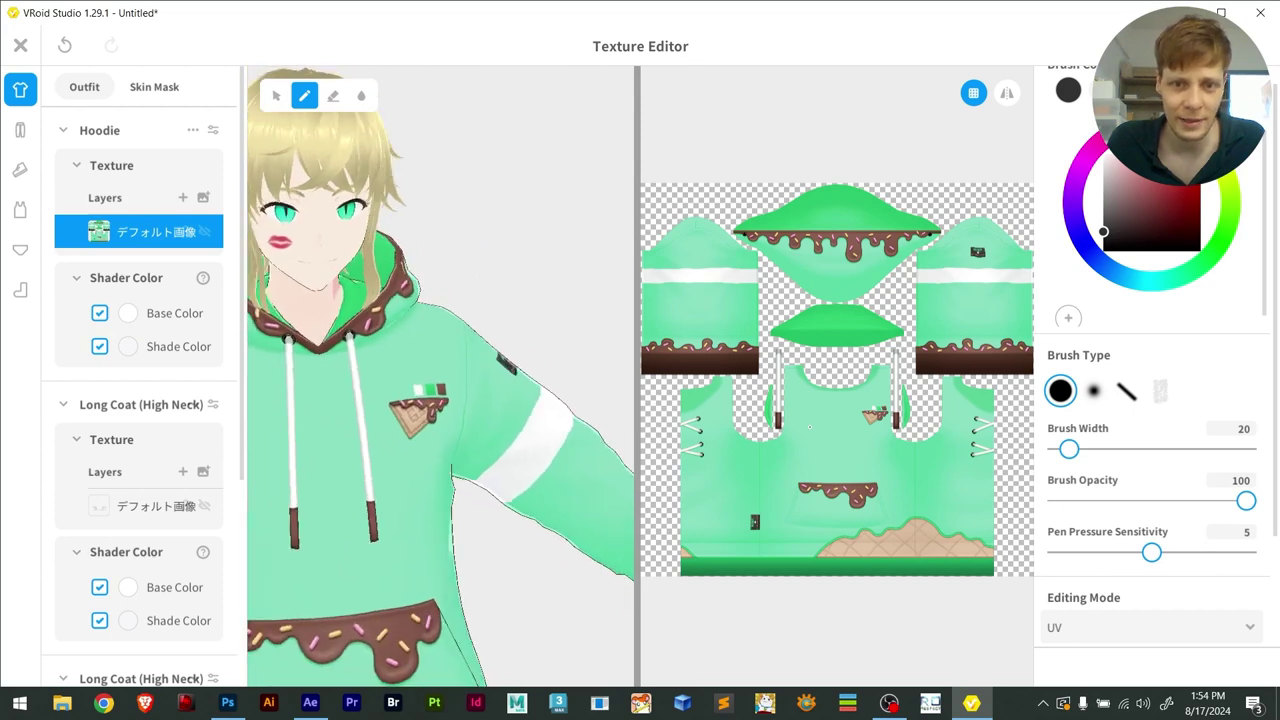
Paint and undo a test stroke on the hoodie chest, then close the texture editor
{"action": "mouse_move", "coordinate": [250, 500]}
{"action": "left_mouse_down"}
{"action": "mouse_move", "coordinate": [290, 458]}
{"action": "mouse_move", "coordinate": [356, 476]}
{"action": "mouse_move", "coordinate": [446, 450]}
{"action": "left_mouse_up"}
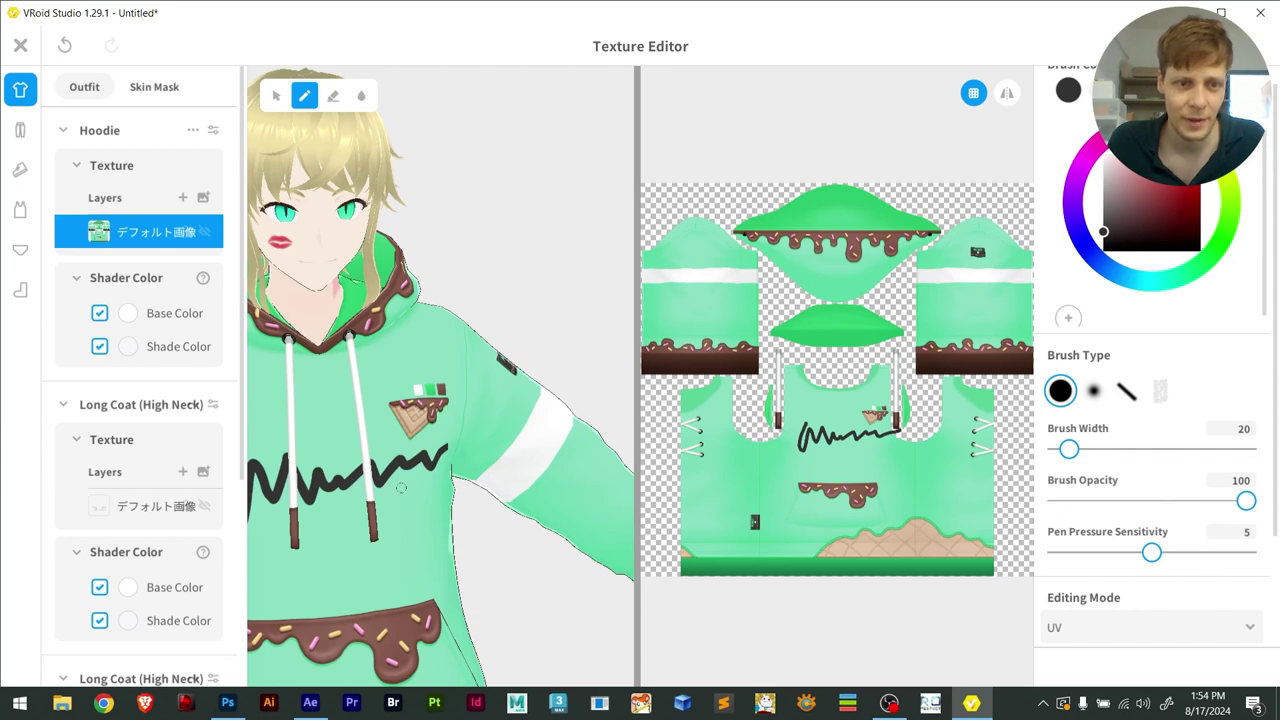
{"action": "key", "text": "ctrl+z"}
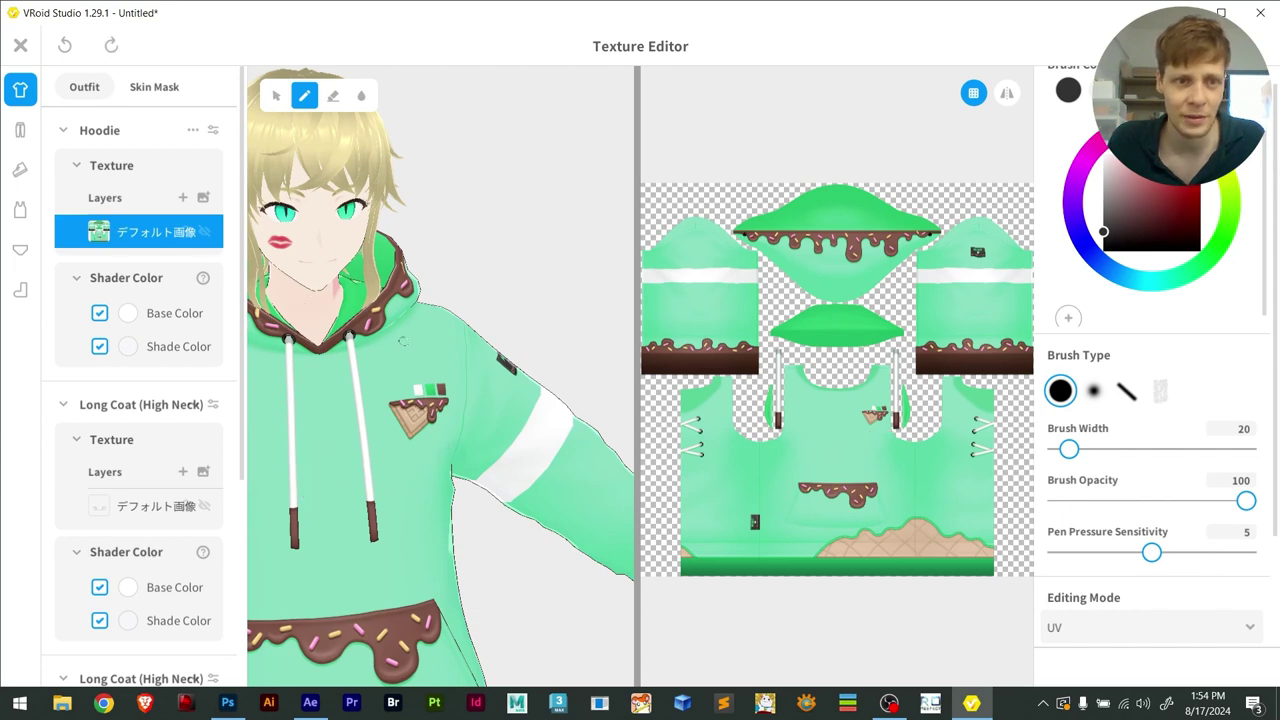
{"action": "scroll", "coordinate": [405, 287], "scroll_direction": "down", "scroll_amount": 5}
{"action": "right_click_drag", "start_coordinate": [405, 287], "coordinate": [517, 245]}
{"action": "scroll", "coordinate": [517, 240], "scroll_direction": "up", "scroll_amount": 2}
{"action": "scroll", "coordinate": [515, 237], "scroll_direction": "up", "scroll_amount": 1}
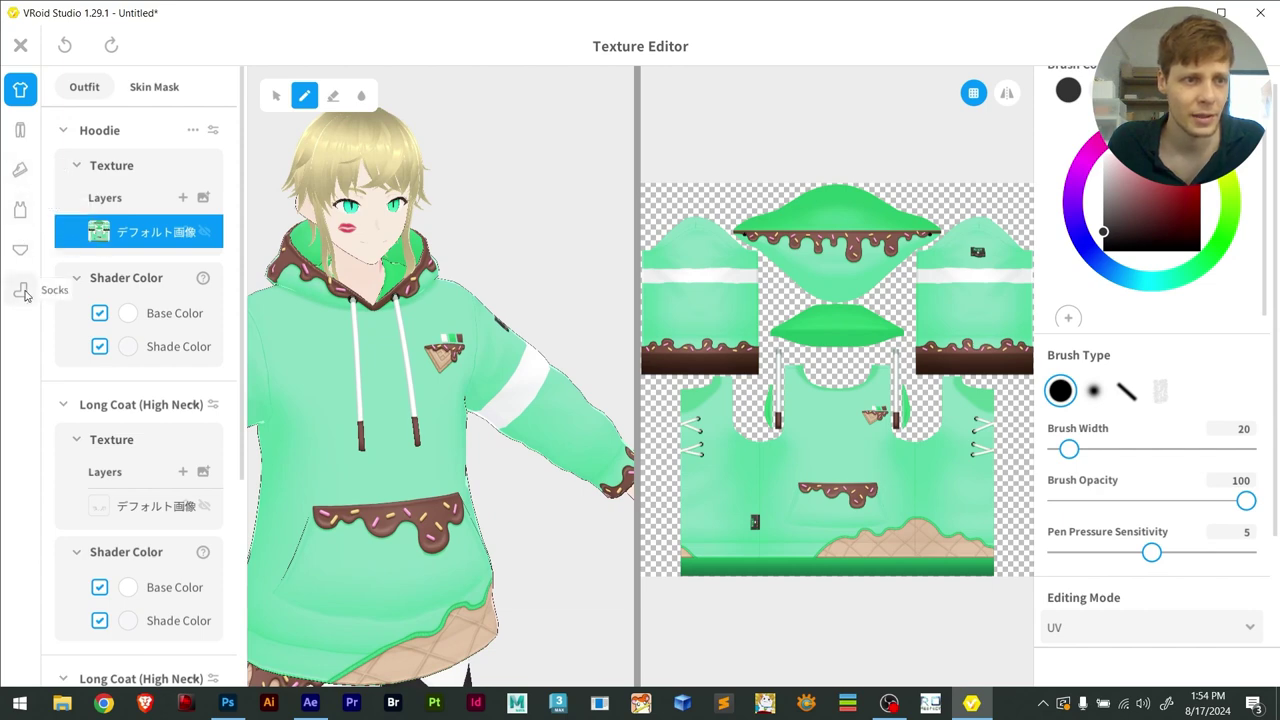
{"action": "scroll", "coordinate": [514, 280], "scroll_direction": "down", "scroll_amount": 3}
{"action": "scroll", "coordinate": [509, 263], "scroll_direction": "up", "scroll_amount": 4}
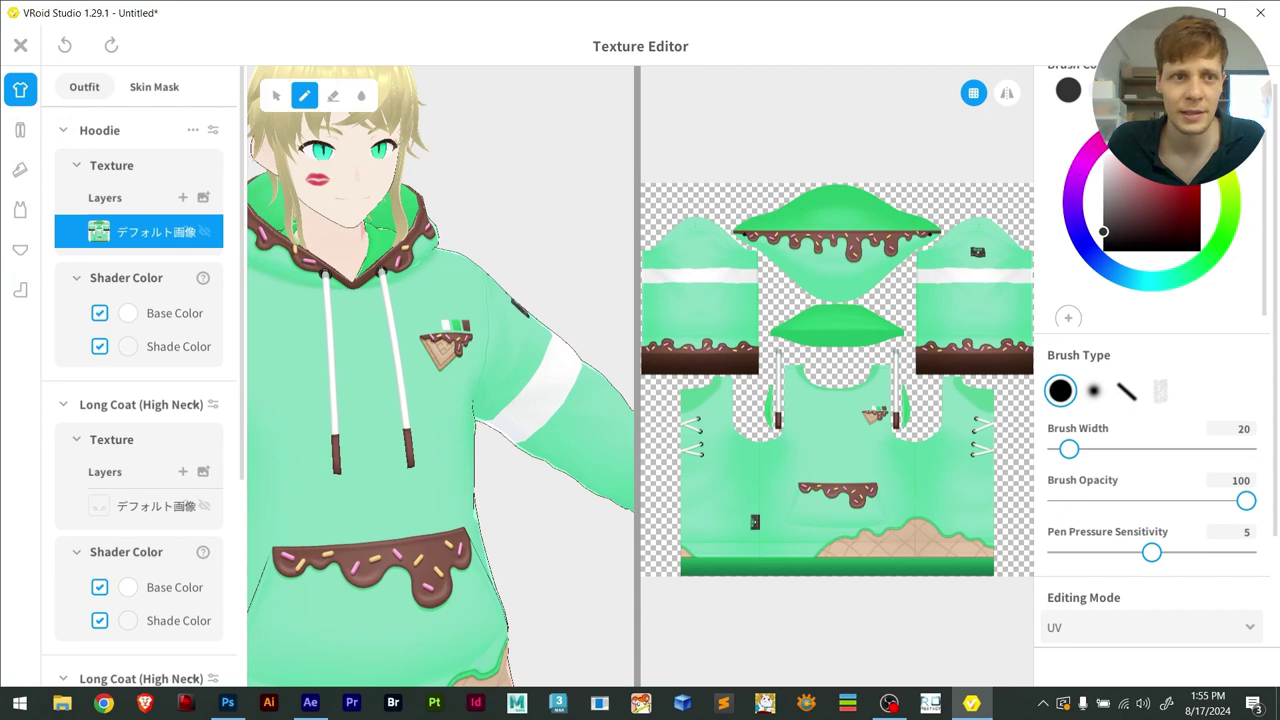
{"action": "left_click", "coordinate": [20, 46]}
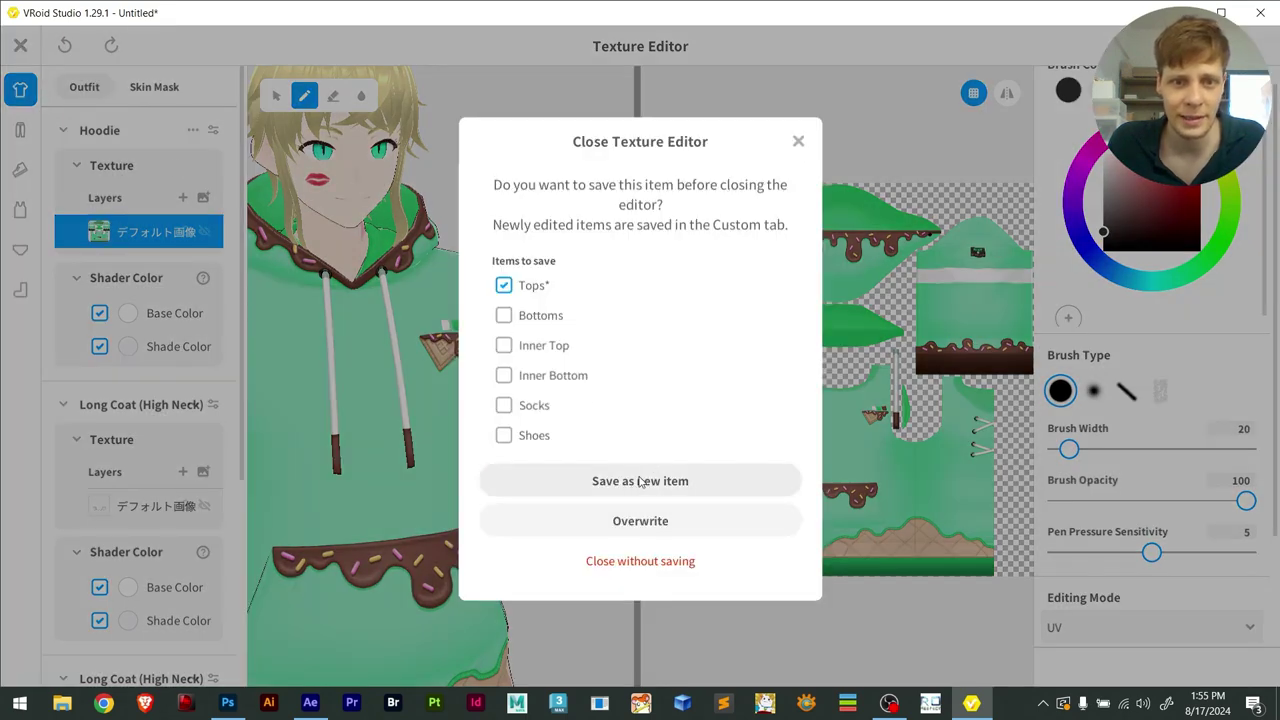
Keep the green hoodie as a new item and save the project as My char tutorial.vroid
{"action": "left_click", "coordinate": [549, 491]}
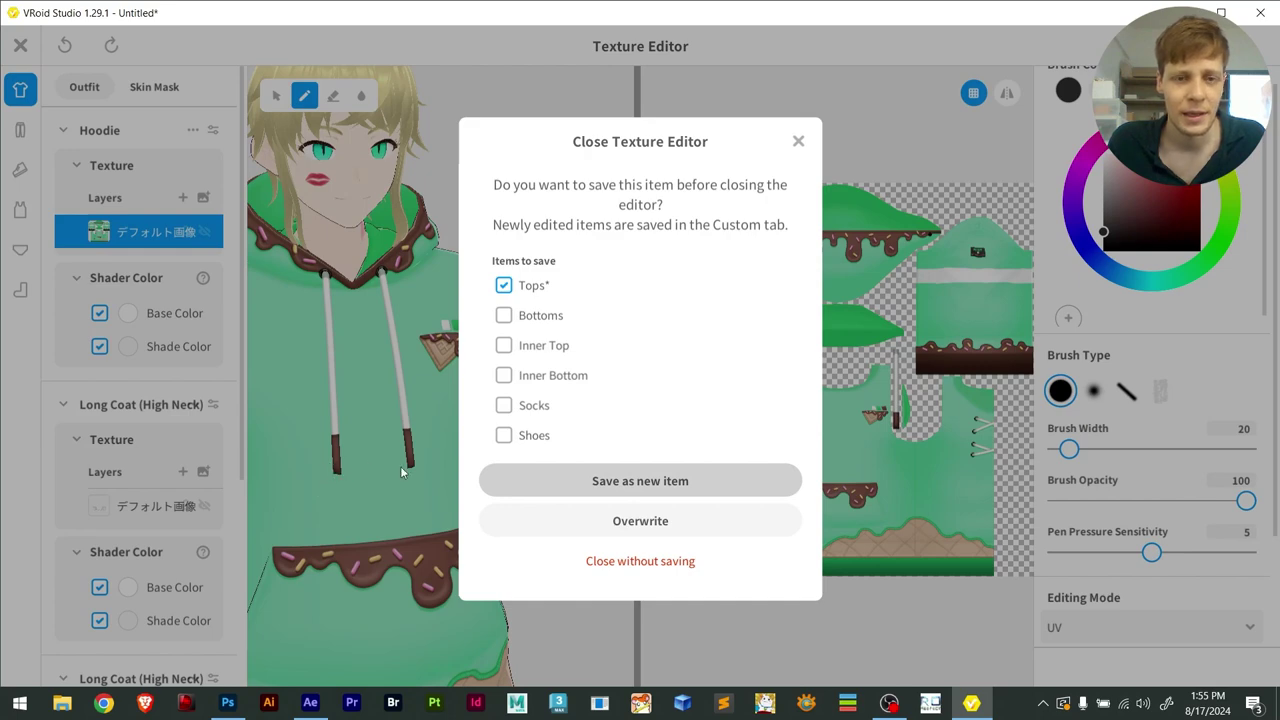
{"action": "left_click", "coordinate": [533, 488]}
{"action": "left_click", "coordinate": [20, 46]}
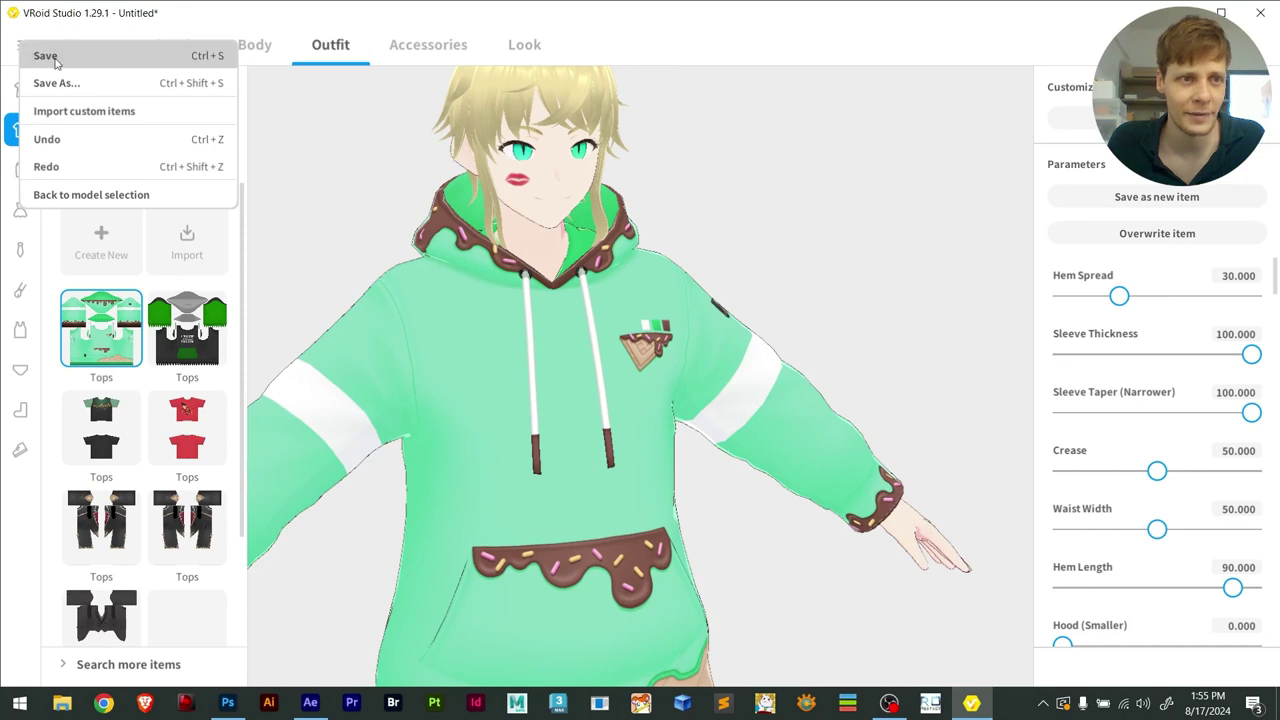
{"action": "left_click", "coordinate": [82, 83]}
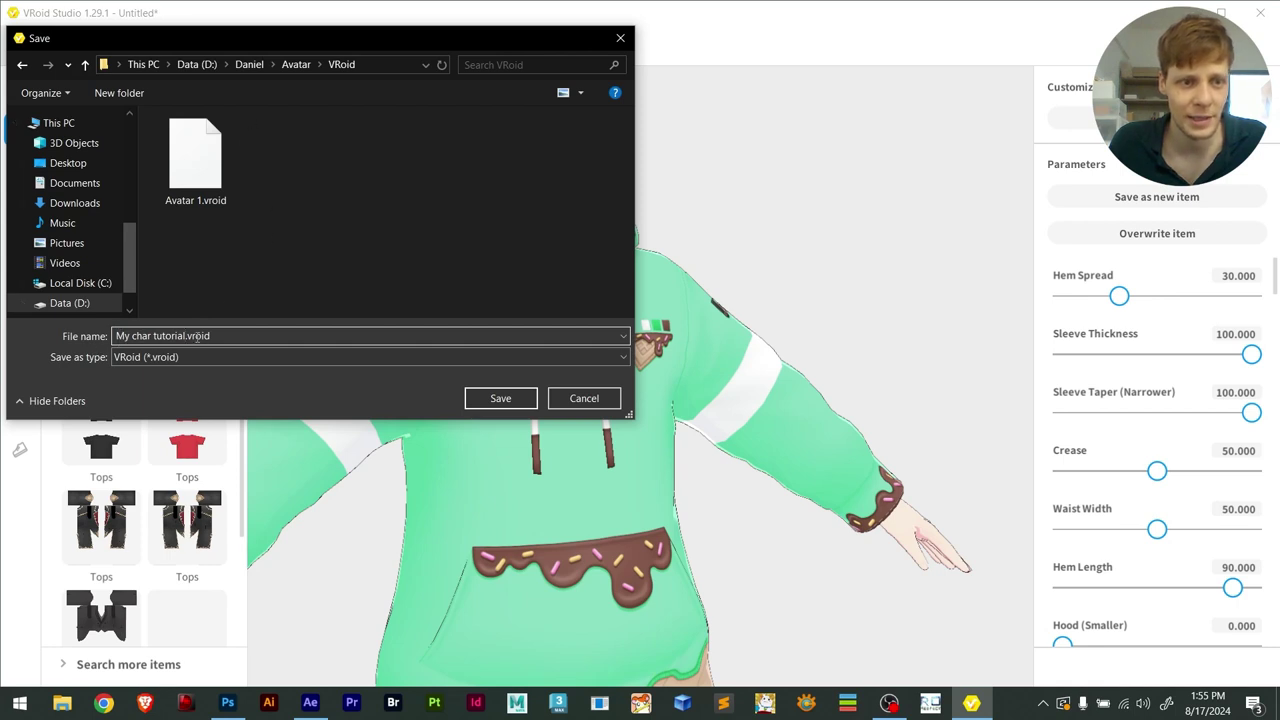
{"action": "left_click", "coordinate": [373, 65]}
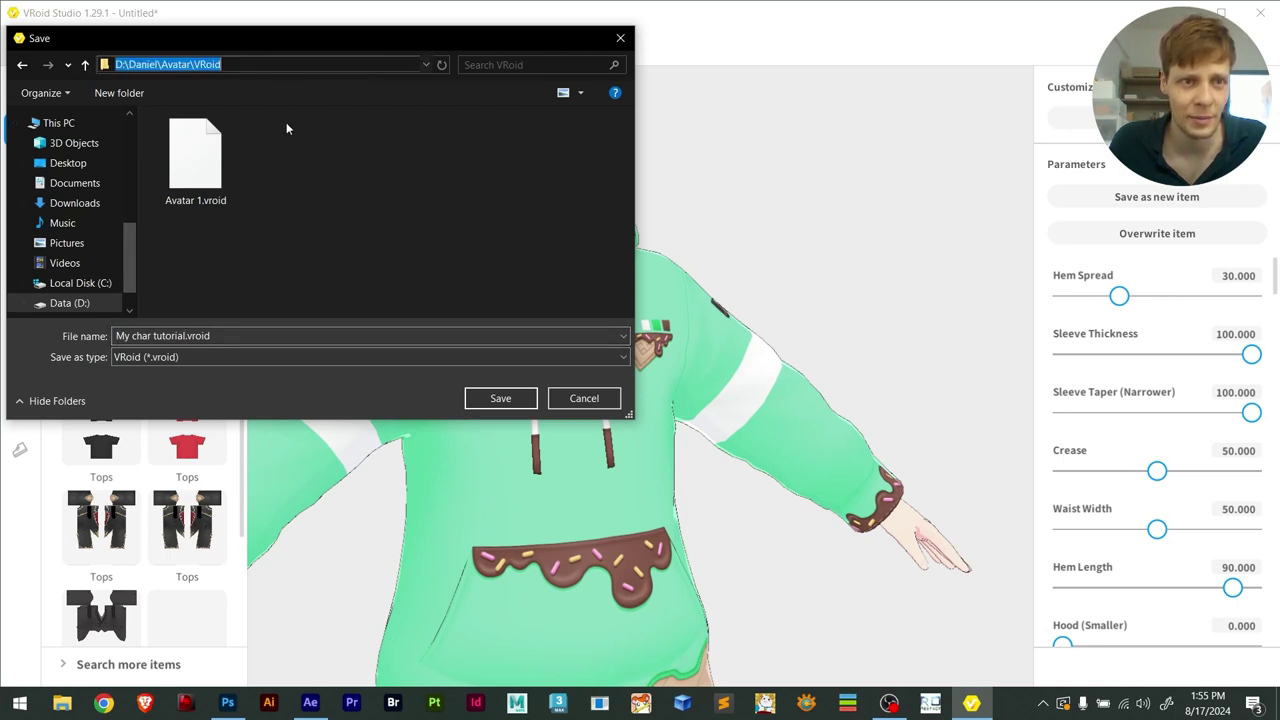
{"action": "left_click", "coordinate": [498, 398]}
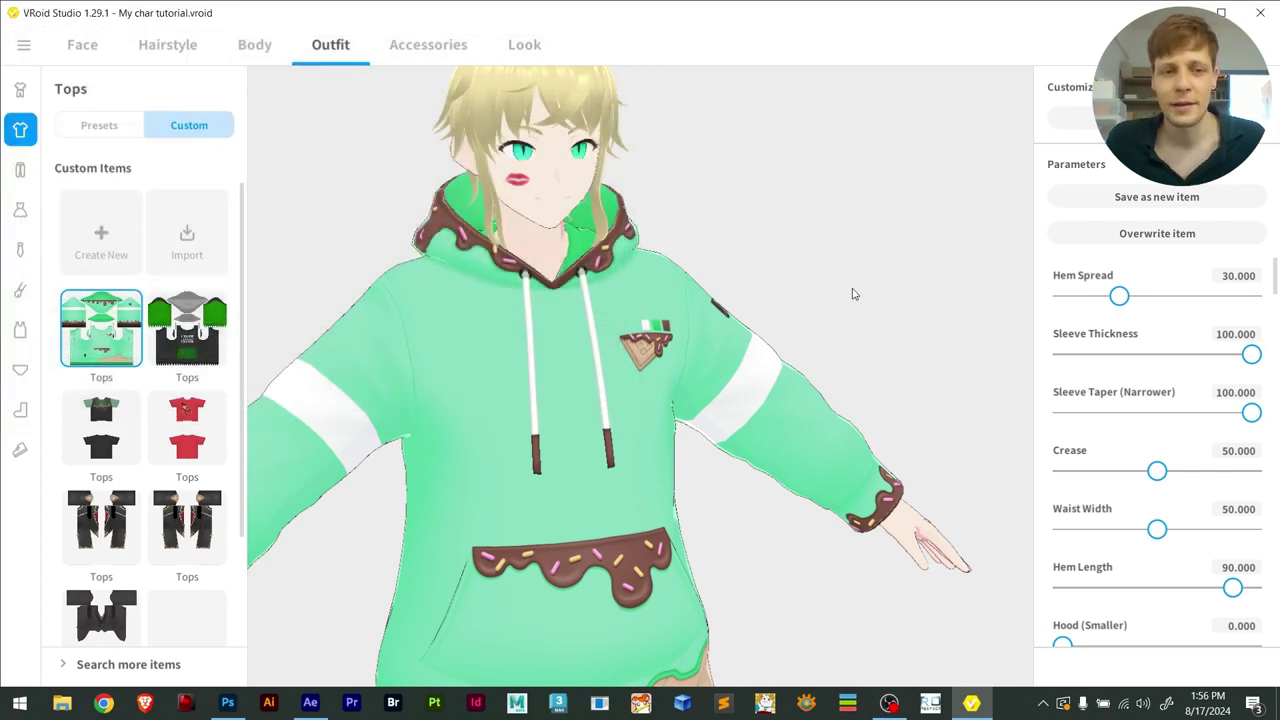
Dismiss the file options and turn the character to face the camera
{"action": "scroll", "coordinate": [912, 336], "scroll_direction": "down", "scroll_amount": 3}
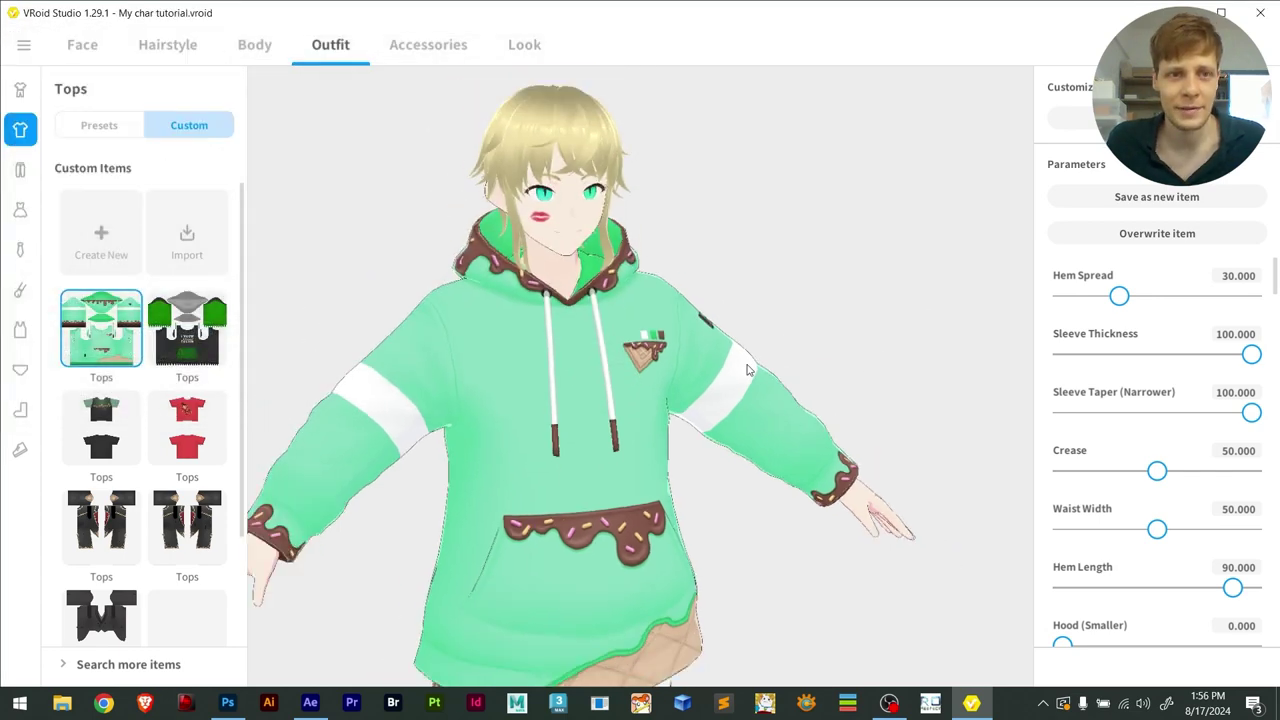
{"action": "scroll", "coordinate": [818, 409], "scroll_direction": "up", "scroll_amount": 2}
{"action": "scroll", "coordinate": [760, 418], "scroll_direction": "down", "scroll_amount": 3}
{"action": "scroll", "coordinate": [733, 424], "scroll_direction": "up", "scroll_amount": 1}
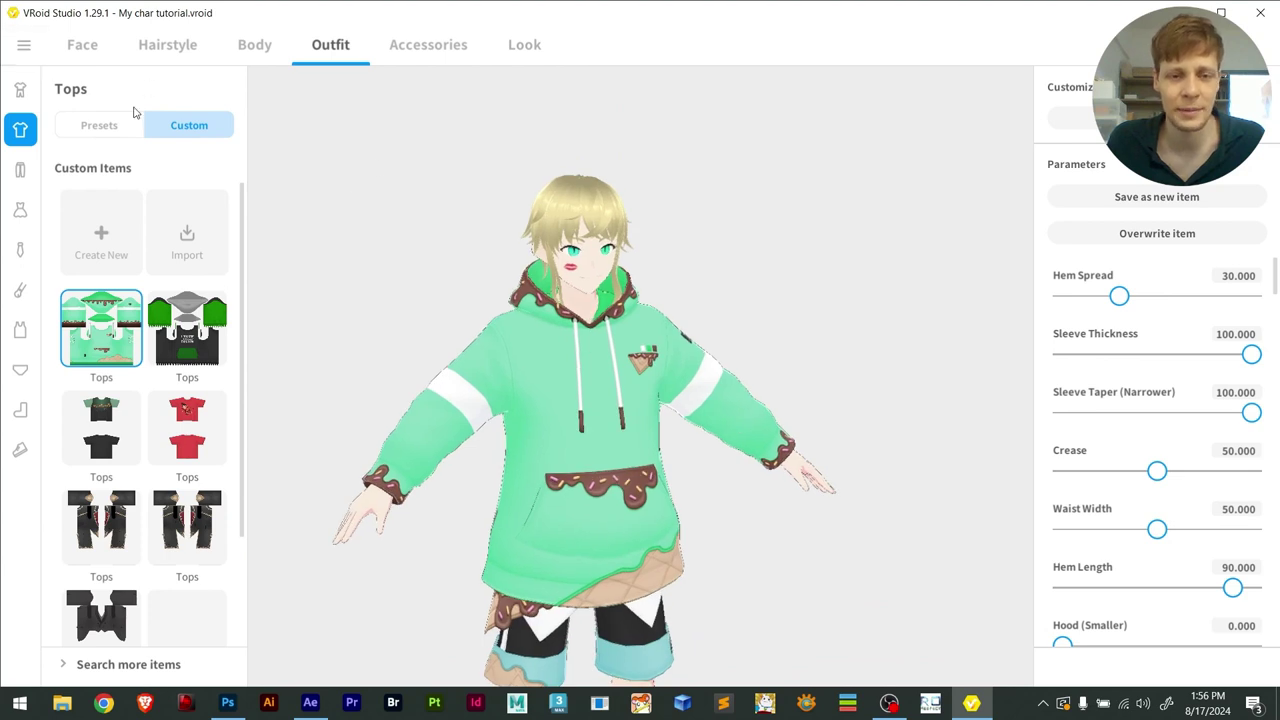
{"action": "left_click", "coordinate": [24, 45]}
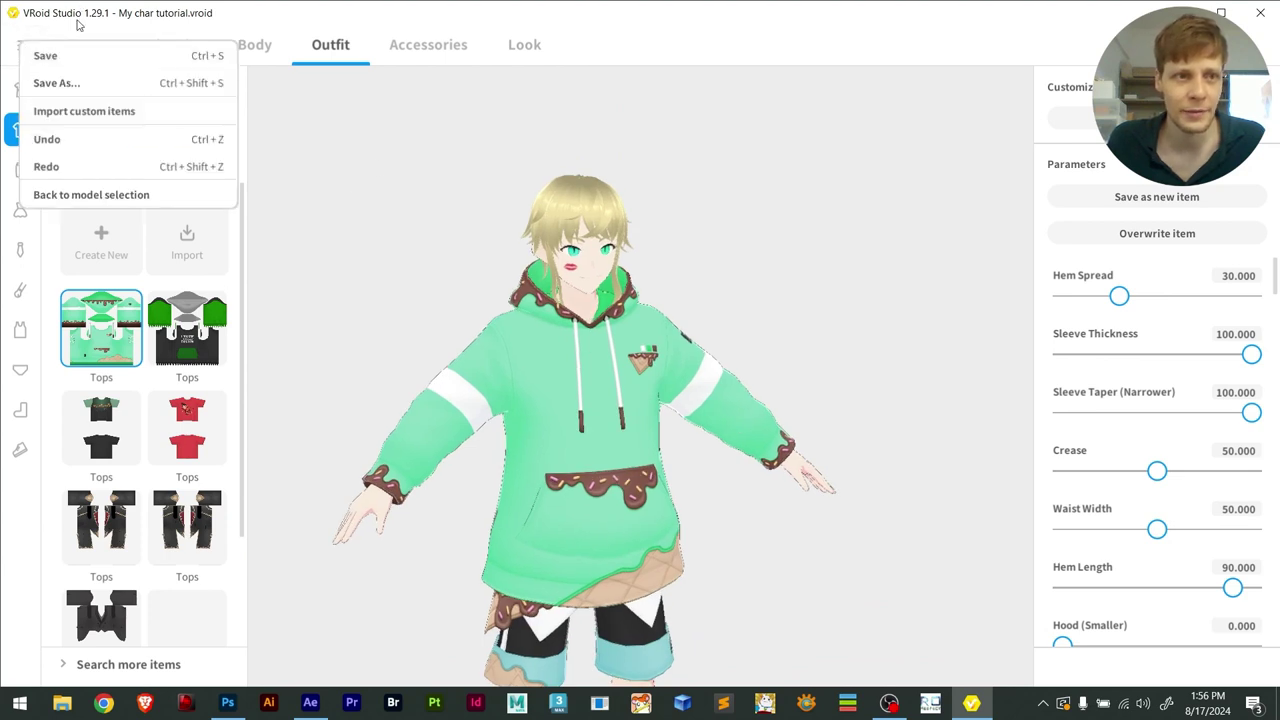
{"action": "left_click", "coordinate": [432, 206]}
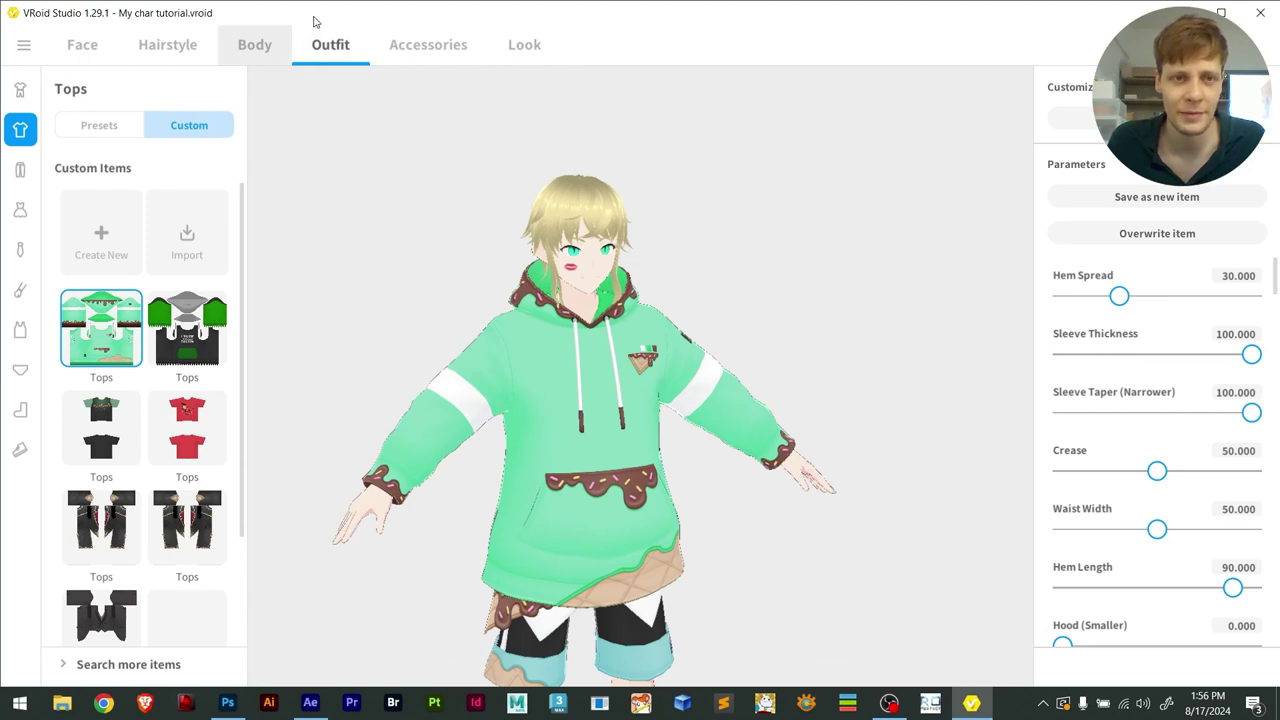
{"action": "left_click_drag", "start_coordinate": [667, 417], "coordinate": [638, 401]}
In Accessories, try adding thick and thin glasses, then undo both
{"action": "left_click", "coordinate": [424, 30]}
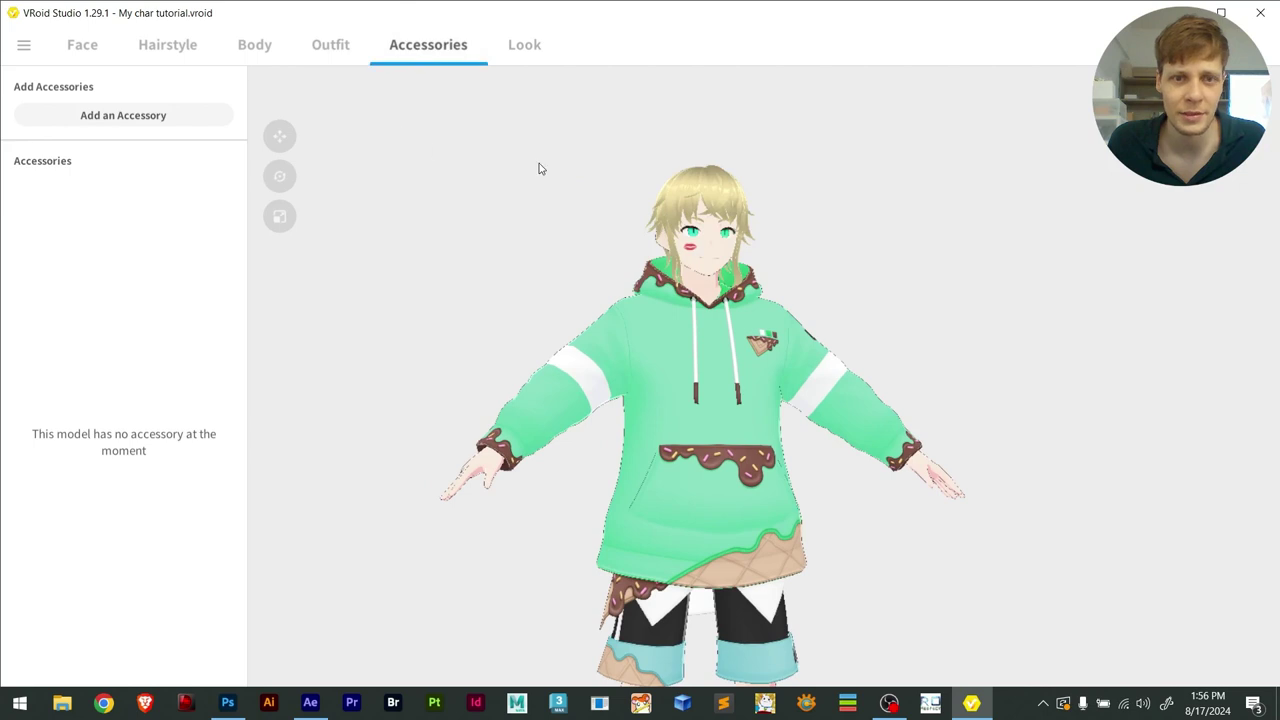
{"action": "left_click", "coordinate": [107, 117]}
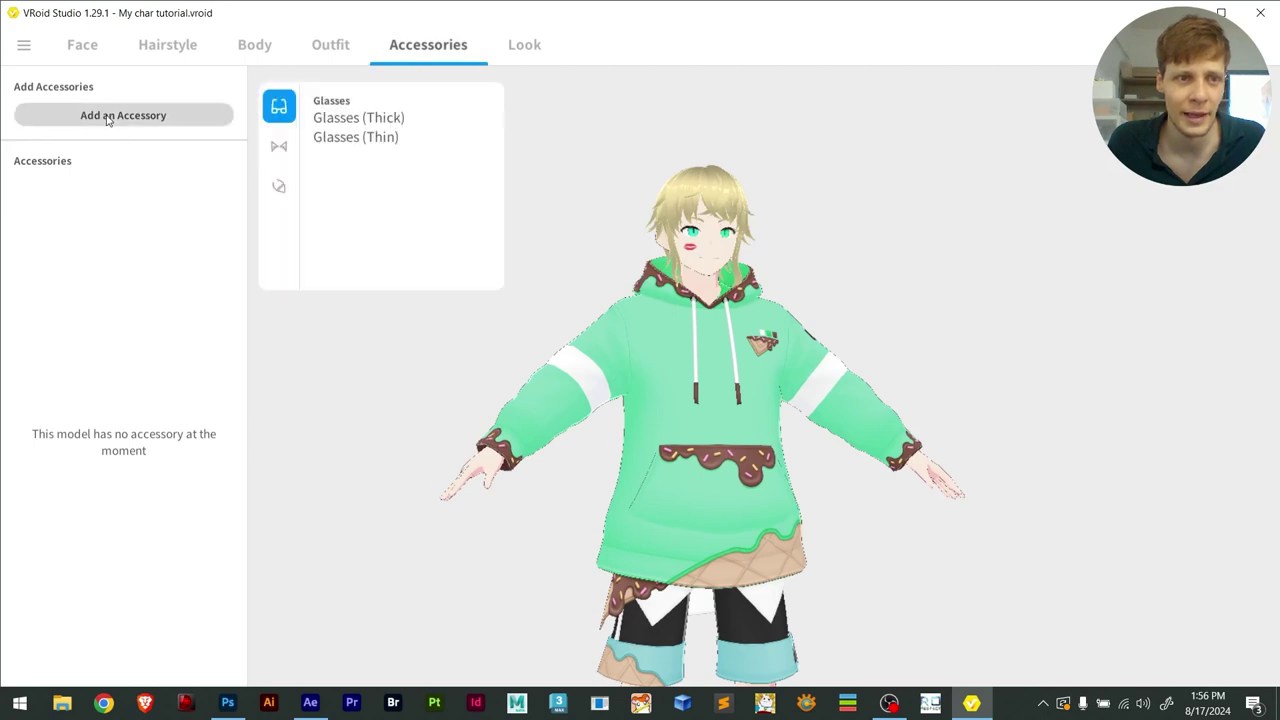
{"action": "left_click", "coordinate": [352, 120]}
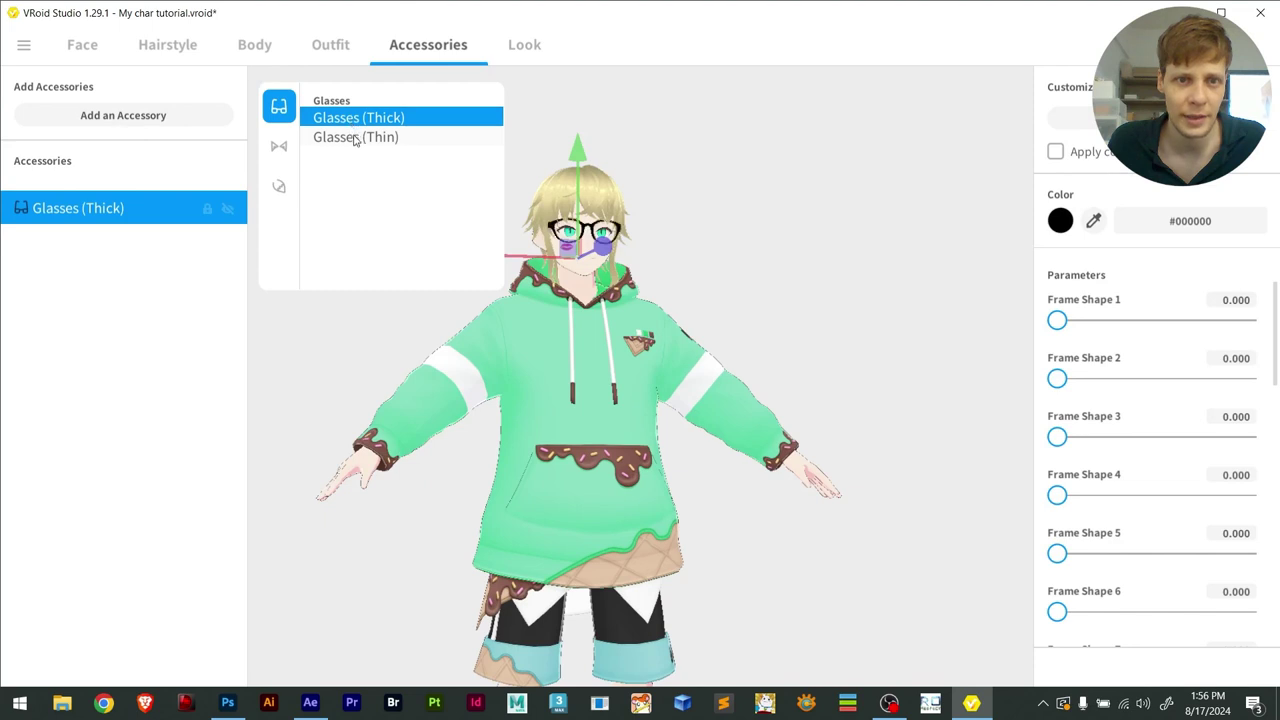
{"action": "left_click", "coordinate": [353, 140]}
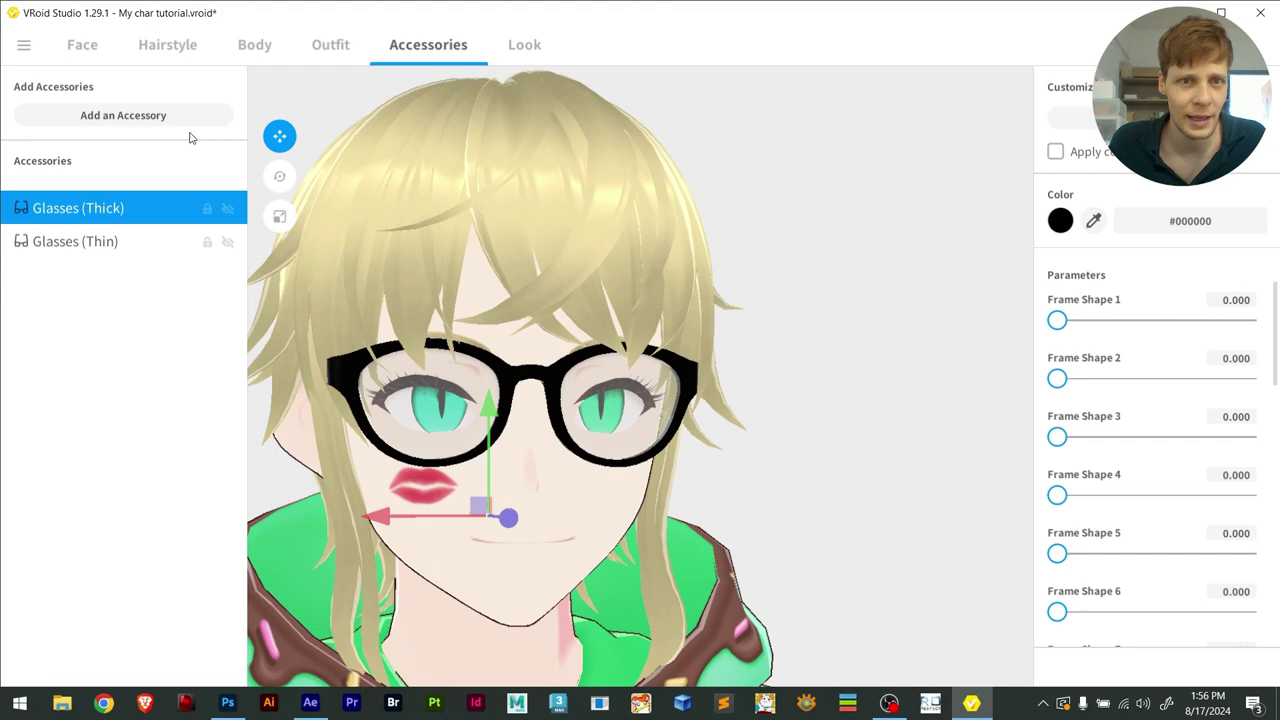
{"action": "key", "text": "ctrl+z"}
{"action": "key", "text": "ctrl+z"}
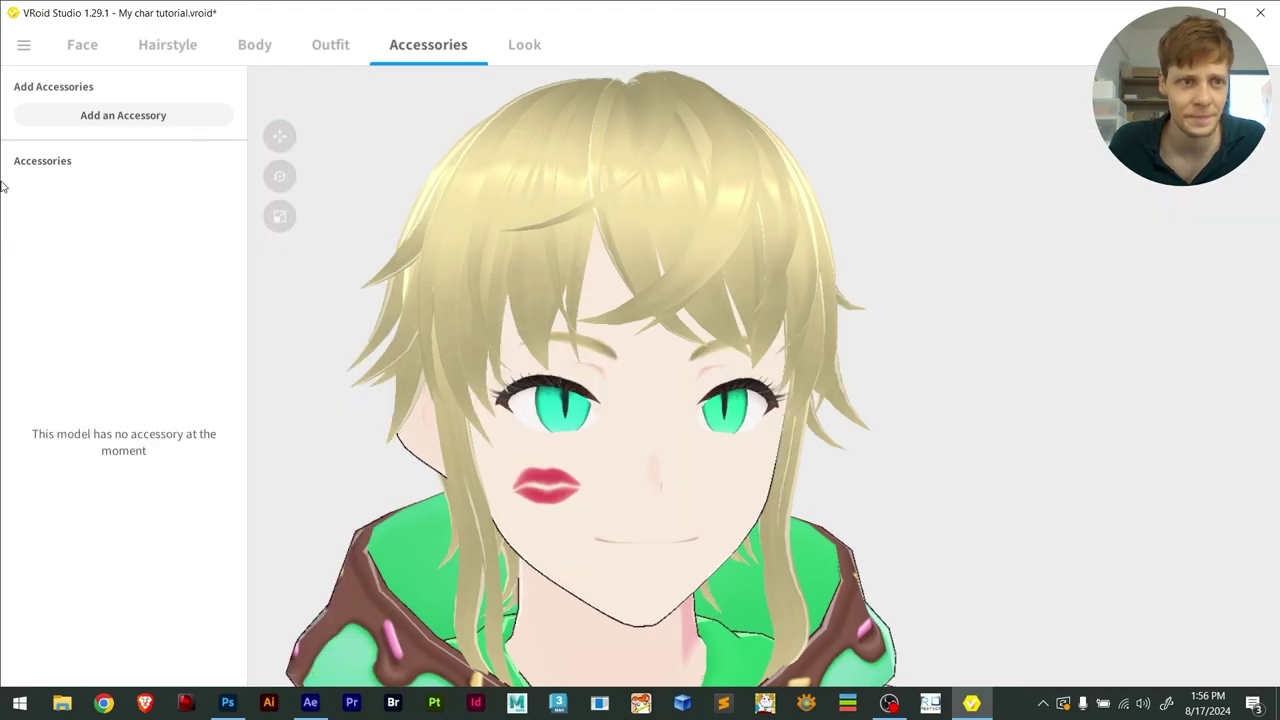
Add Furry Ears > Rabbit Ears and reshape them with the ear sliders
{"action": "left_click", "coordinate": [87, 119]}
{"action": "left_click", "coordinate": [279, 148]}
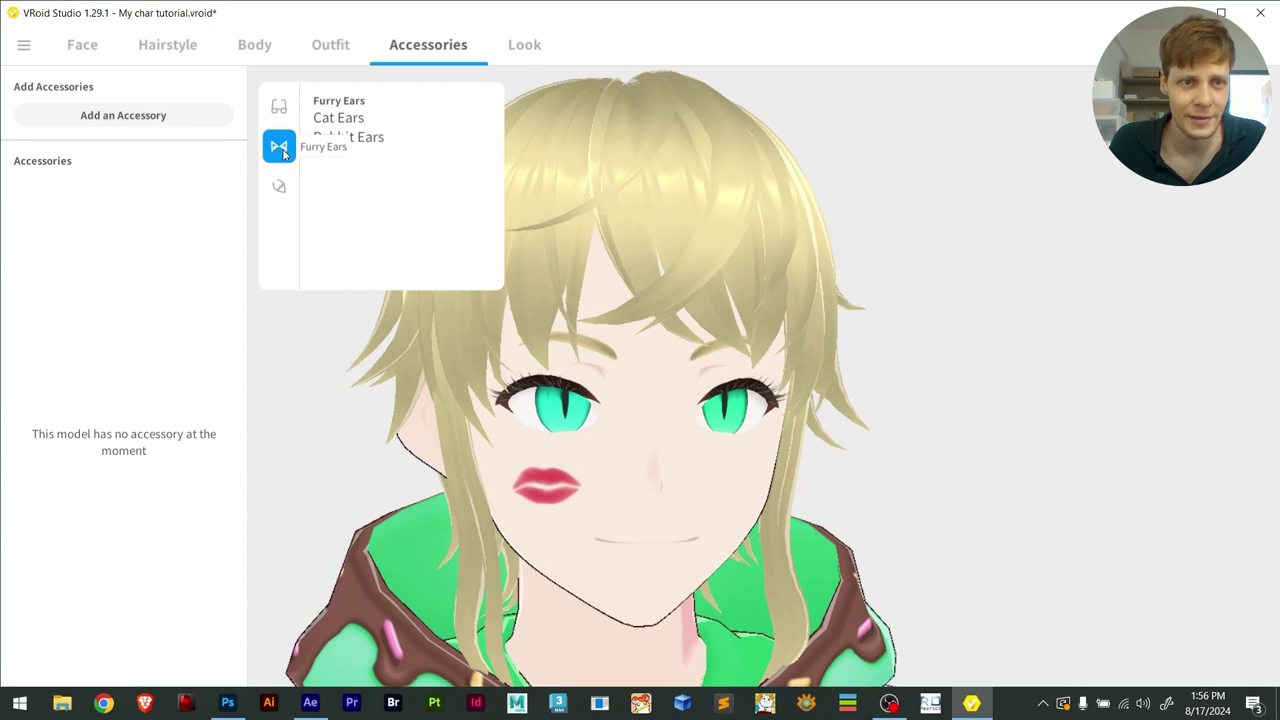
{"action": "left_click", "coordinate": [368, 140]}
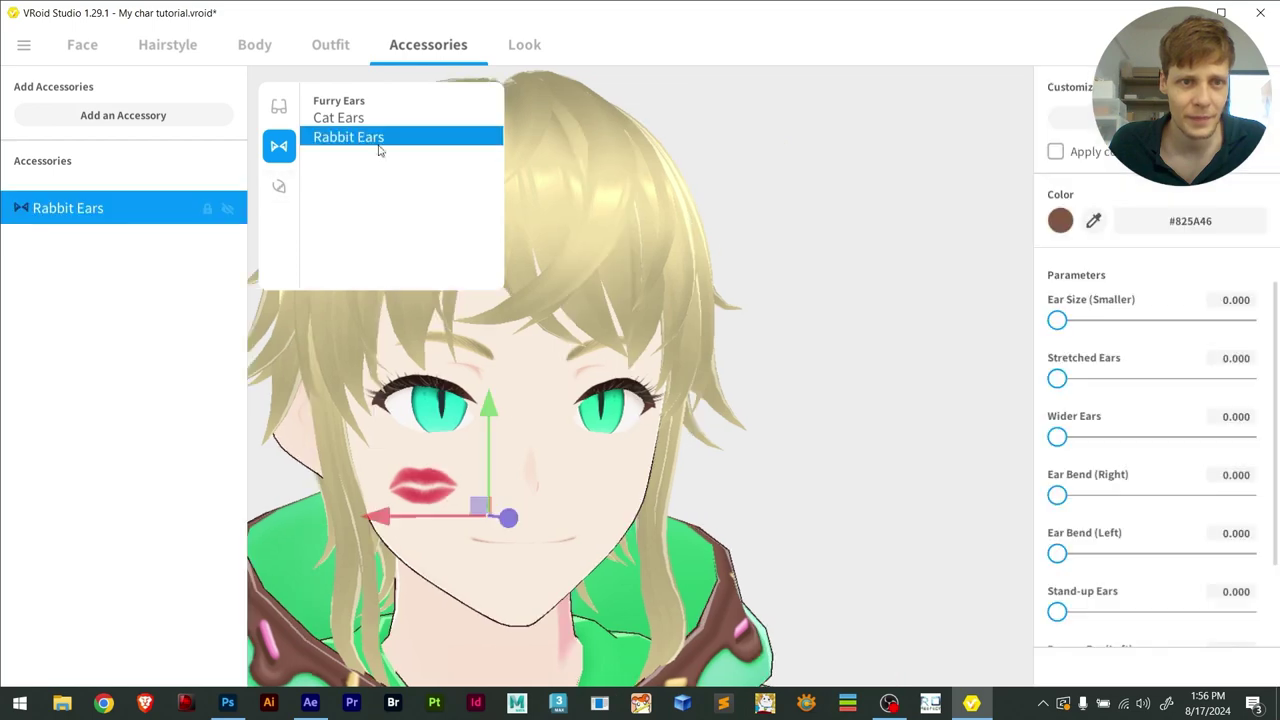
{"action": "left_click", "coordinate": [766, 262]}
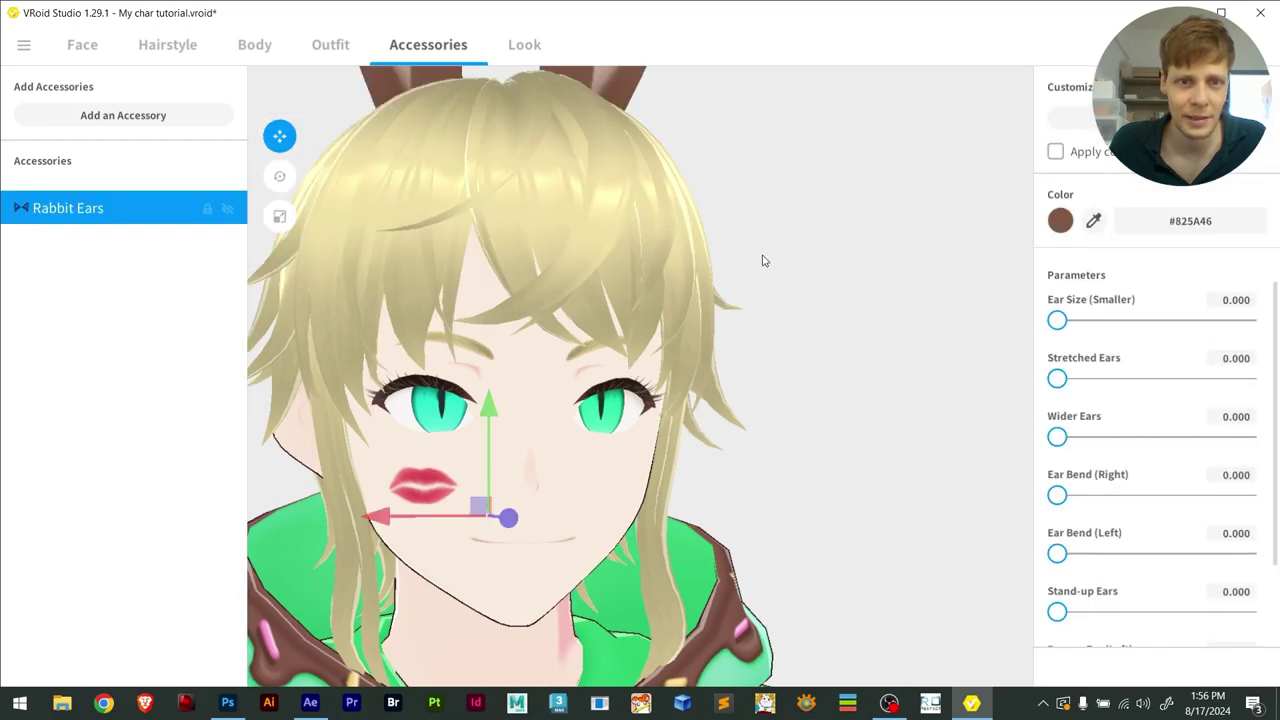
{"action": "scroll", "coordinate": [703, 294], "scroll_direction": "down", "scroll_amount": 3}
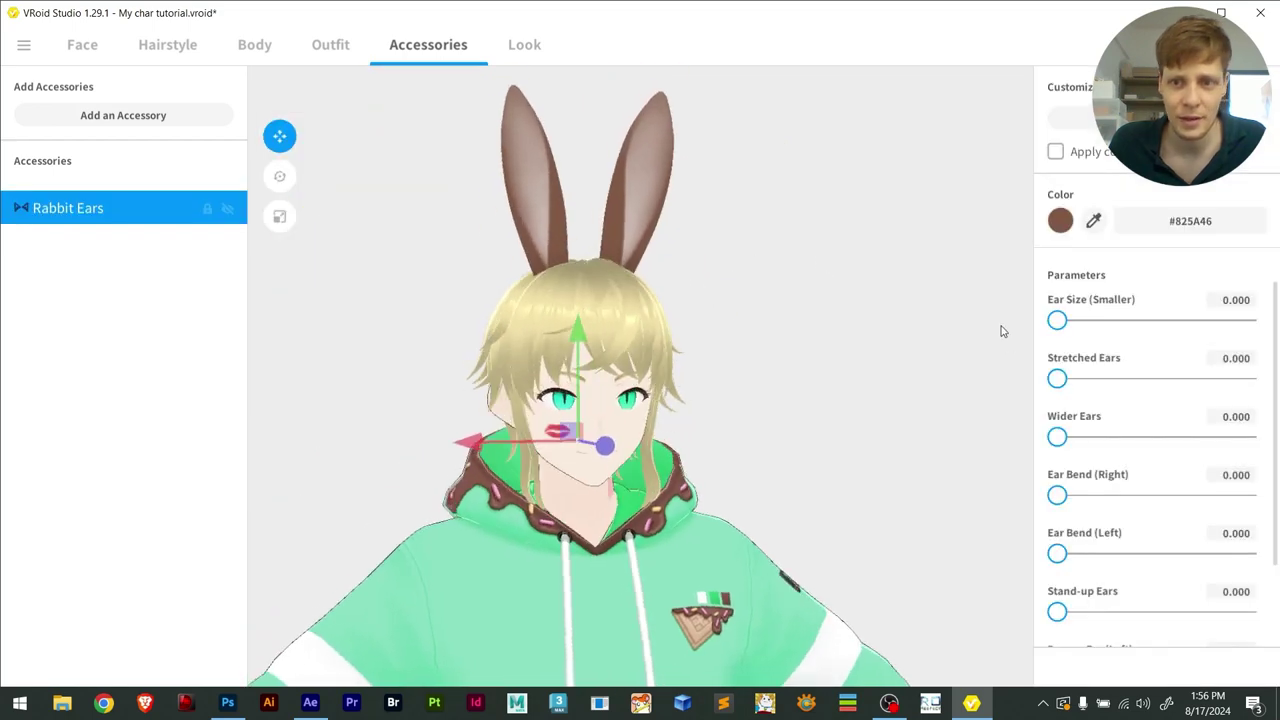
{"action": "left_click_drag", "start_coordinate": [1055, 324], "coordinate": [1252, 320]}
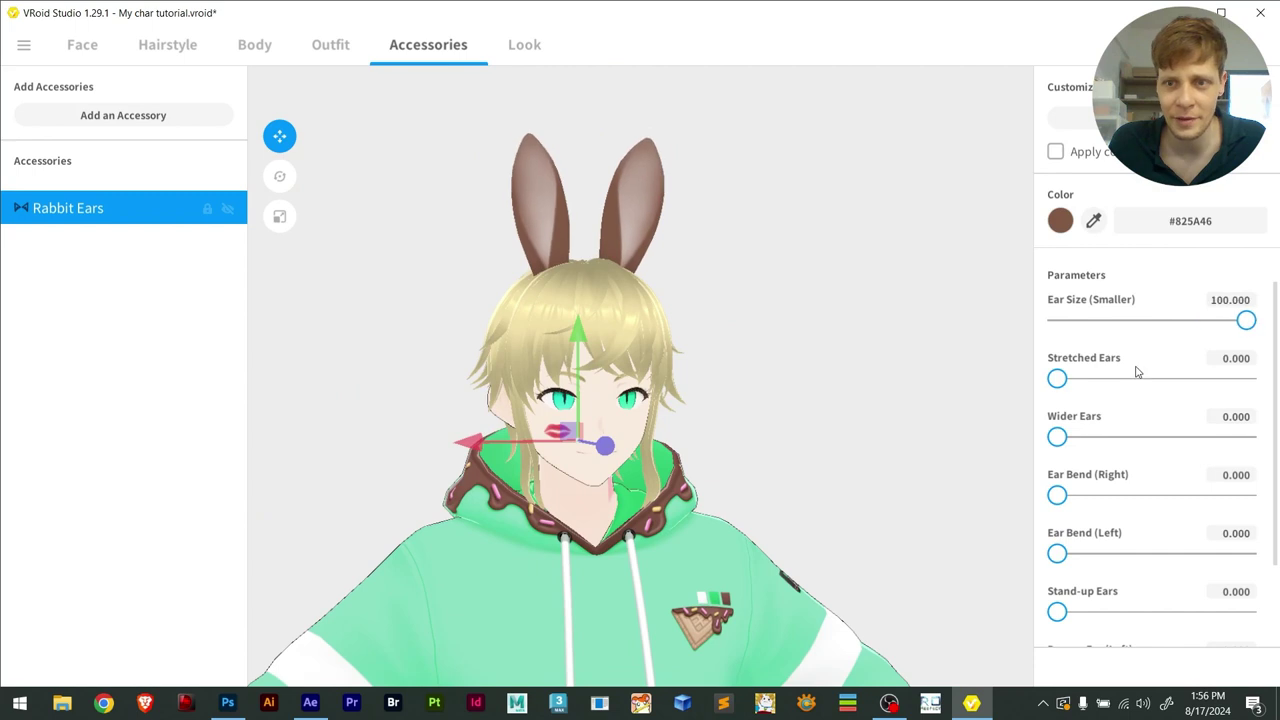
{"action": "left_click_drag", "start_coordinate": [1060, 380], "coordinate": [1090, 381]}
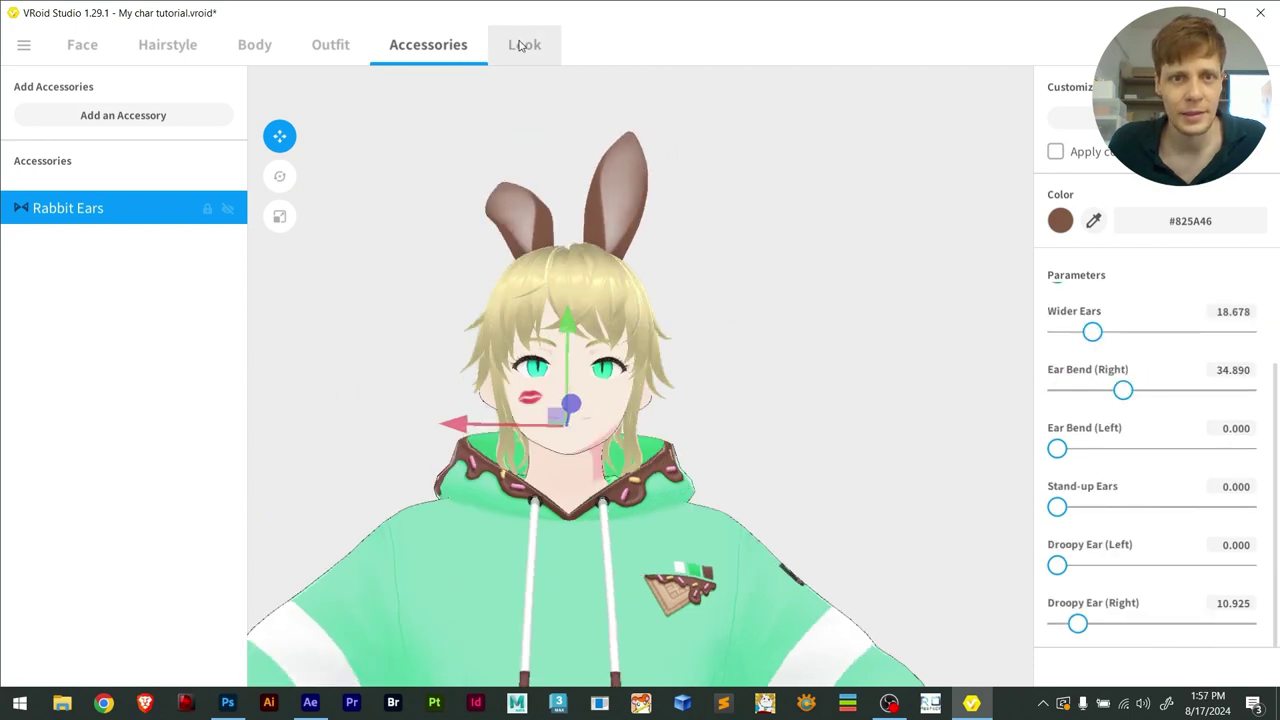
In Look > Outline, adjust the hair outline width, thickening then thinning it
{"action": "left_click", "coordinate": [522, 55]}
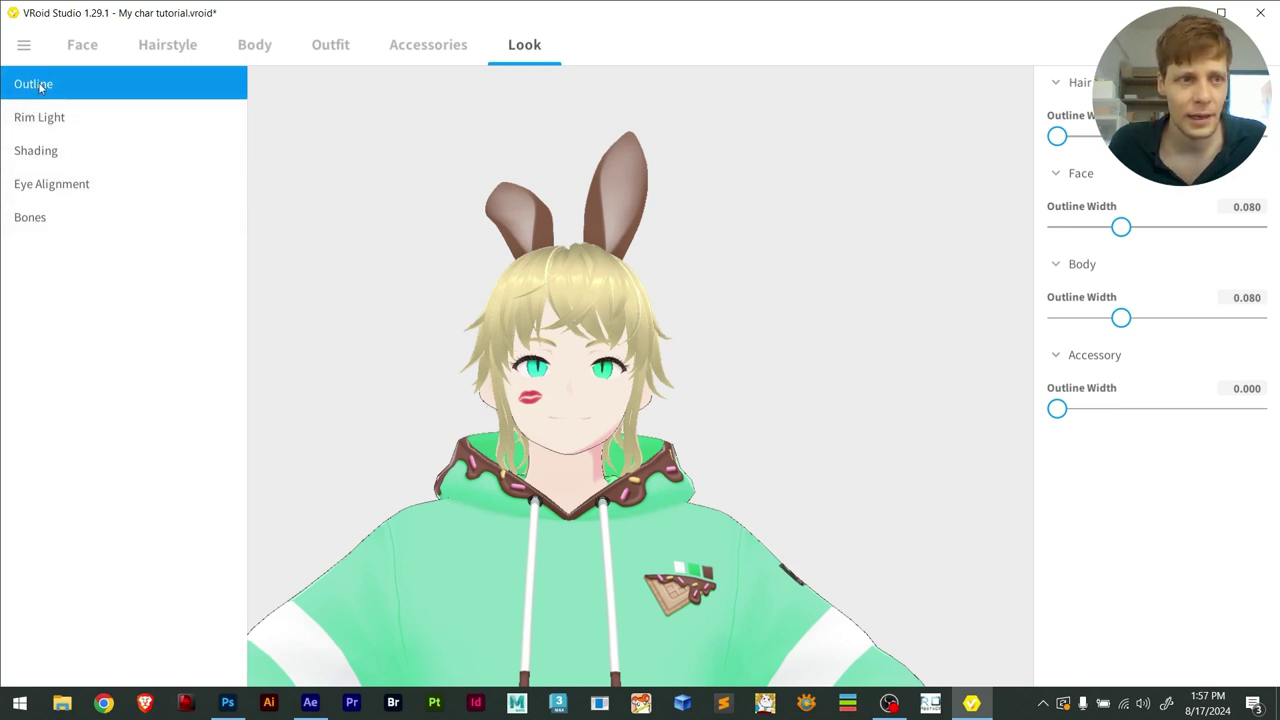
{"action": "left_click_drag", "start_coordinate": [1056, 135], "coordinate": [1258, 135]}
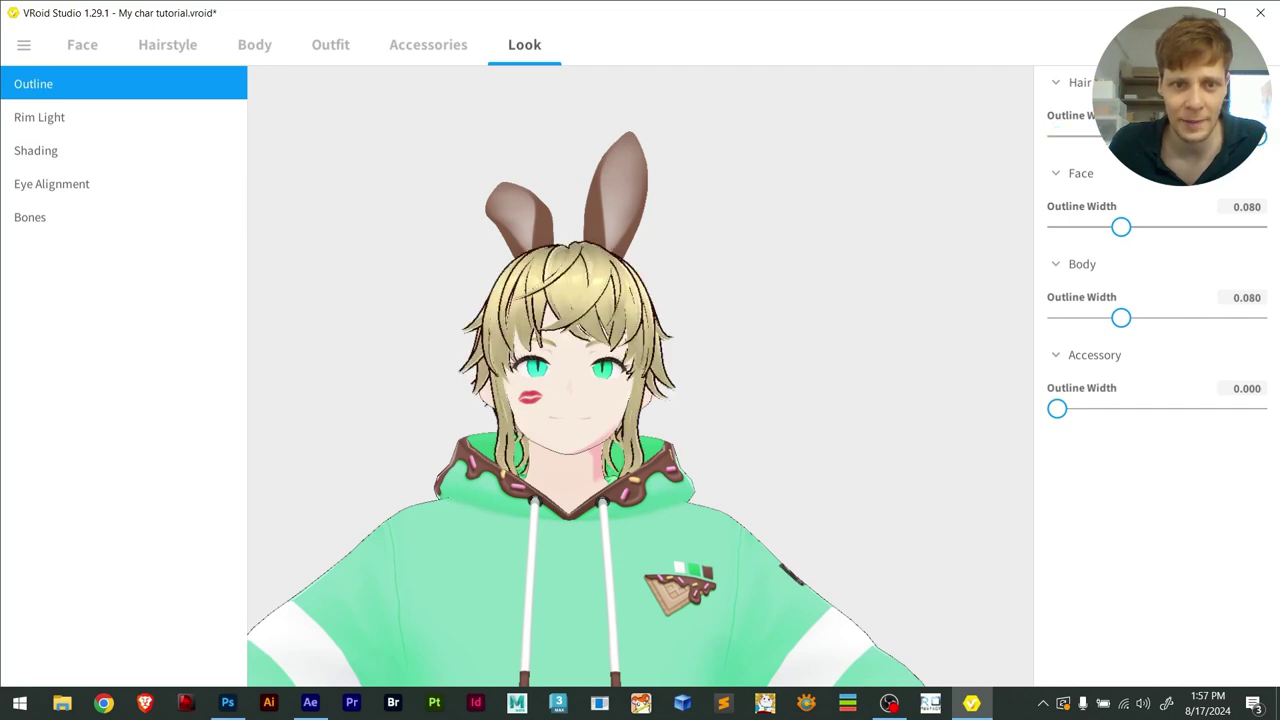
{"action": "right_click_drag", "start_coordinate": [658, 440], "coordinate": [728, 330]}
{"action": "scroll", "coordinate": [620, 440], "scroll_direction": "up", "scroll_amount": 6}
{"action": "scroll", "coordinate": [658, 375], "scroll_direction": "down", "scroll_amount": 5}
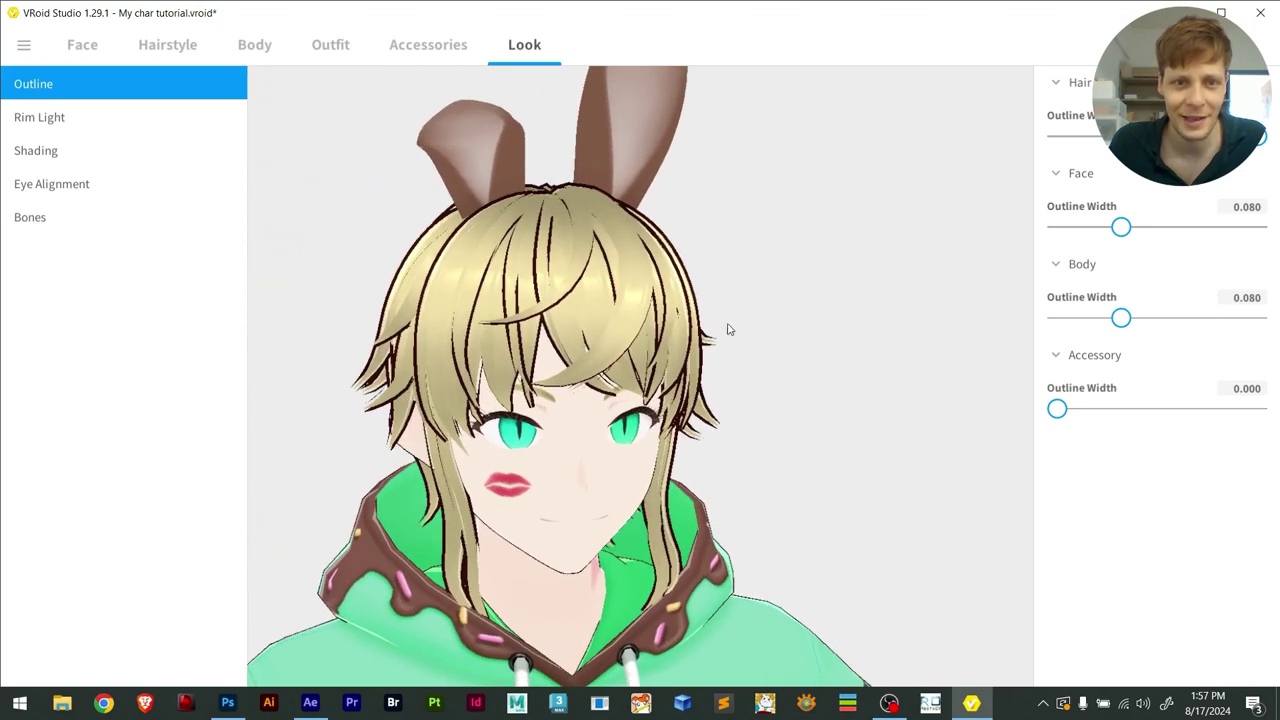
{"action": "right_click_drag", "start_coordinate": [772, 412], "coordinate": [779, 402]}
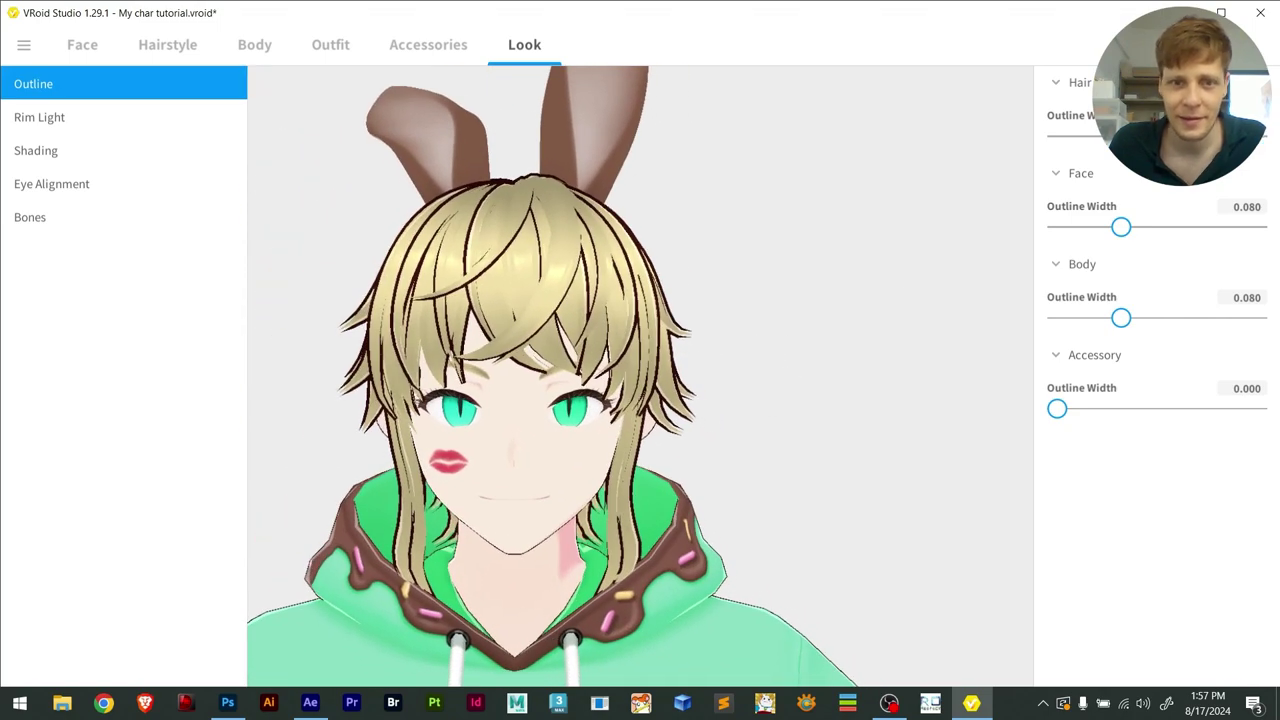
{"action": "left_click_drag", "start_coordinate": [1150, 136], "coordinate": [1099, 145]}
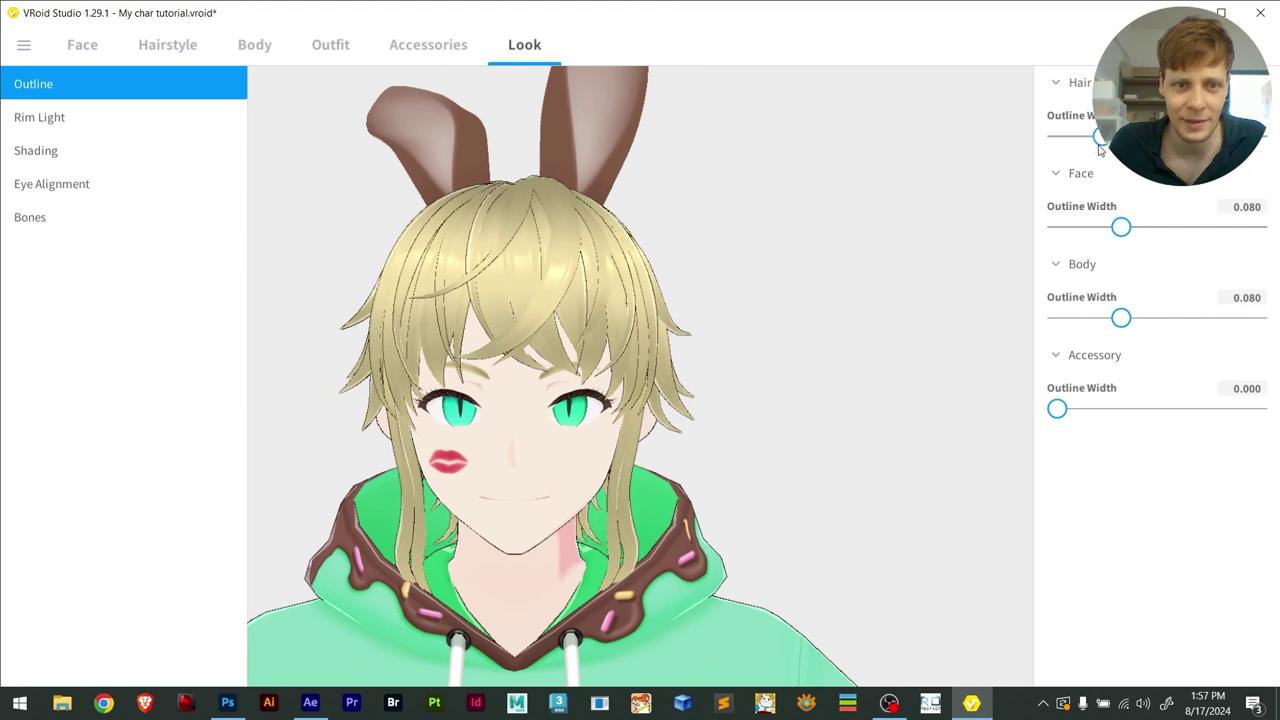
{"action": "mouse_move", "coordinate": [831, 288]}
{"action": "right_mouse_down"}
{"action": "mouse_move", "coordinate": [791, 303]}
{"action": "mouse_move", "coordinate": [812, 297]}
{"action": "right_mouse_up"}
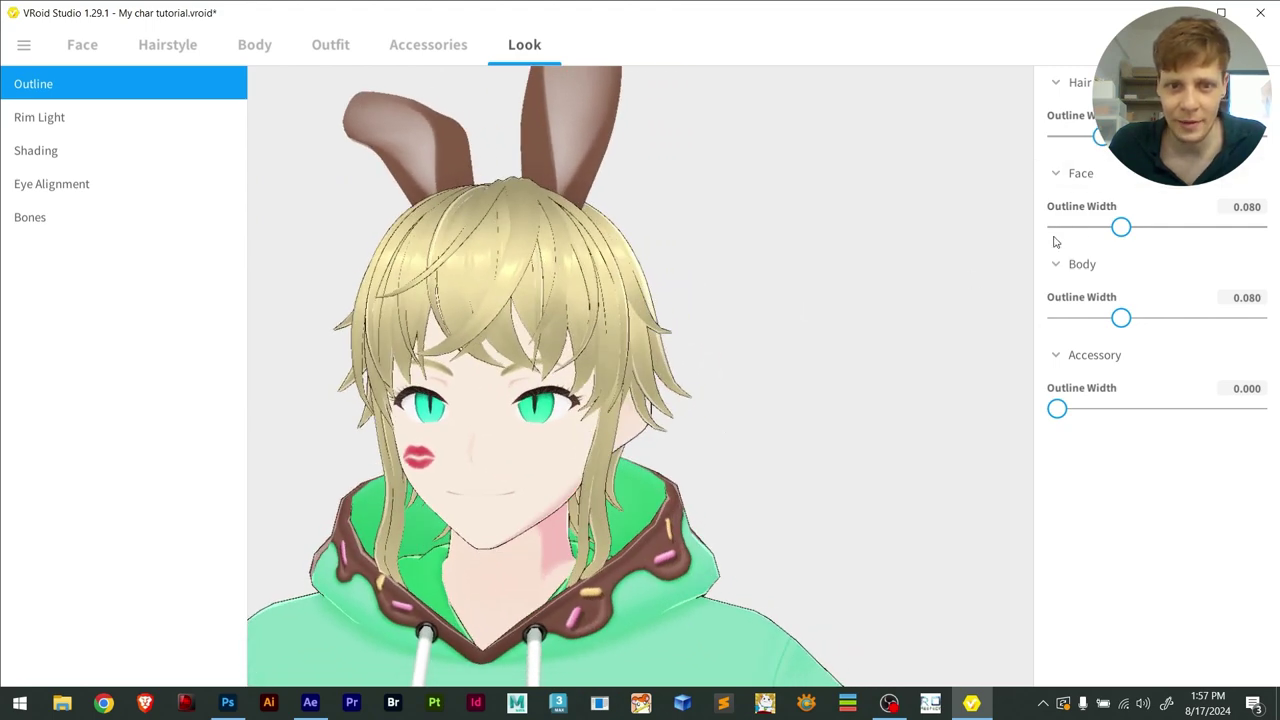
{"action": "right_click_drag", "start_coordinate": [826, 350], "coordinate": [843, 354]}
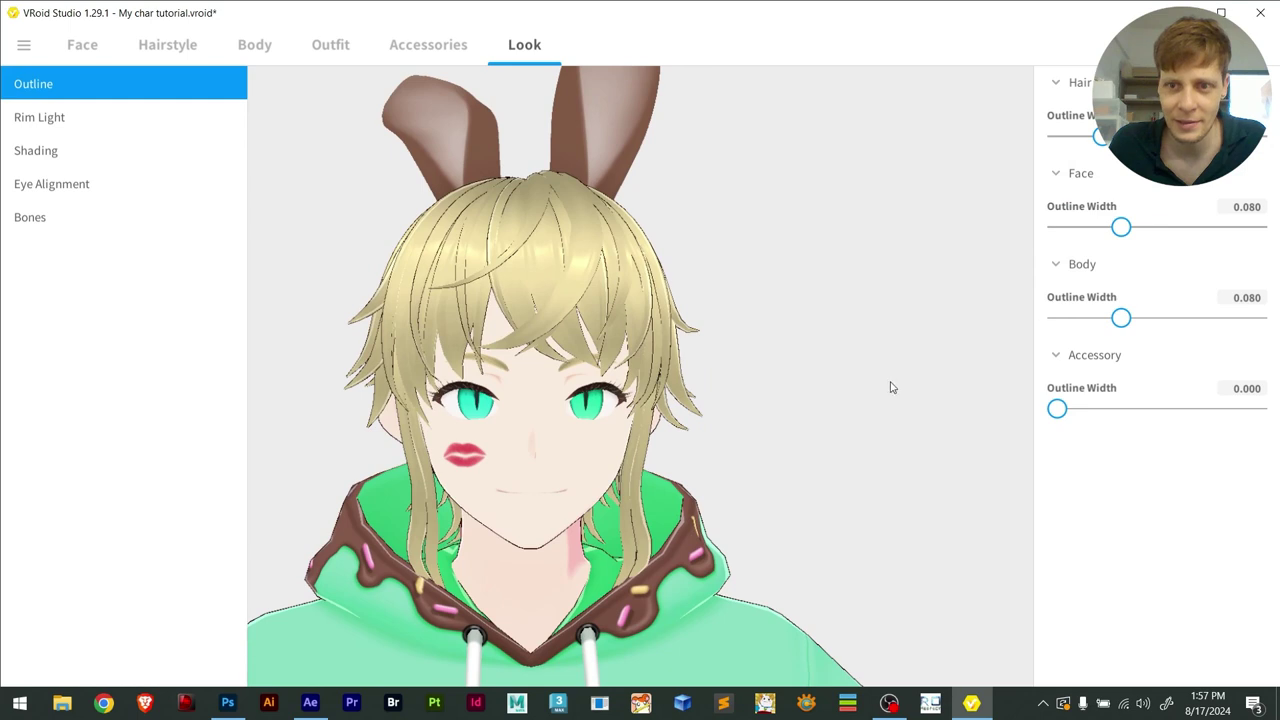
Thicken the body outline, set accessory outline to 0.153 and face outline to 0.120
{"action": "scroll", "coordinate": [900, 388], "scroll_direction": "down", "scroll_amount": 3}
{"action": "left_click_drag", "start_coordinate": [1121, 317], "coordinate": [1198, 325]}
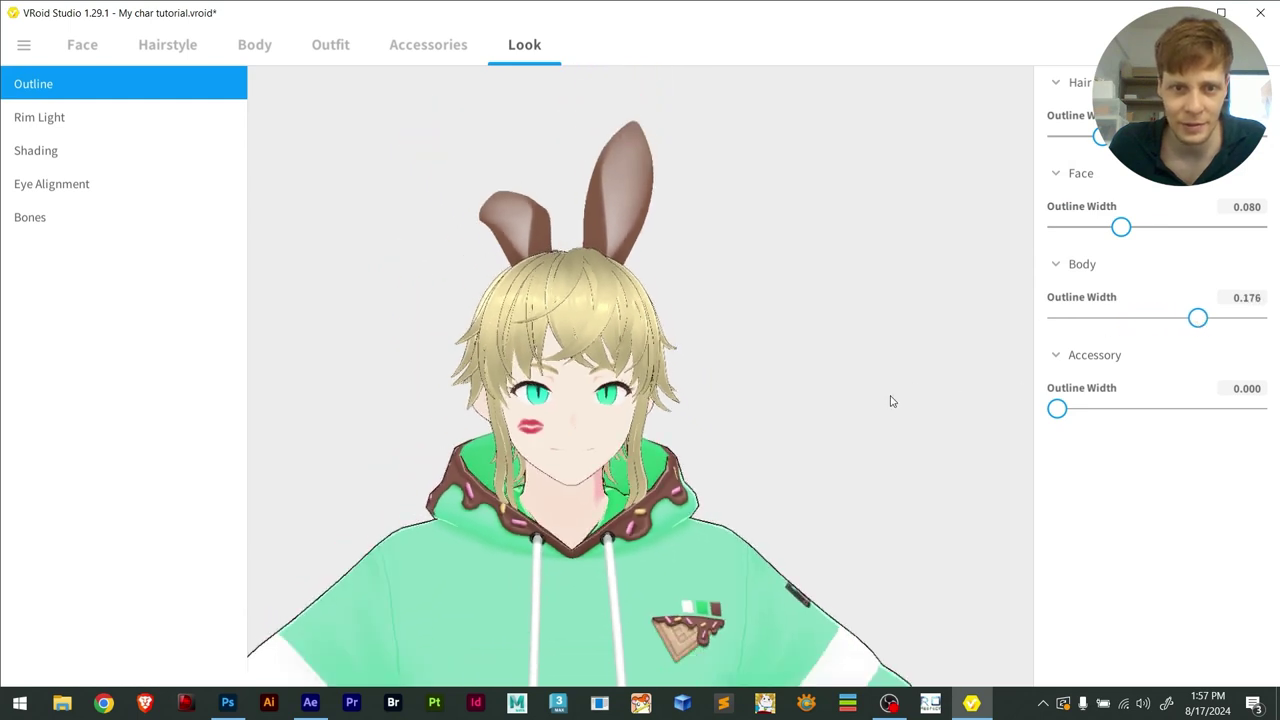
{"action": "left_click_drag", "start_coordinate": [1057, 408], "coordinate": [1179, 408]}
{"action": "mouse_move", "coordinate": [731, 343]}
{"action": "right_mouse_down"}
{"action": "mouse_move", "coordinate": [700, 337]}
{"action": "mouse_move", "coordinate": [750, 339]}
{"action": "mouse_move", "coordinate": [737, 343]}
{"action": "right_mouse_up"}
{"action": "scroll", "coordinate": [857, 409], "scroll_direction": "up", "scroll_amount": 3}
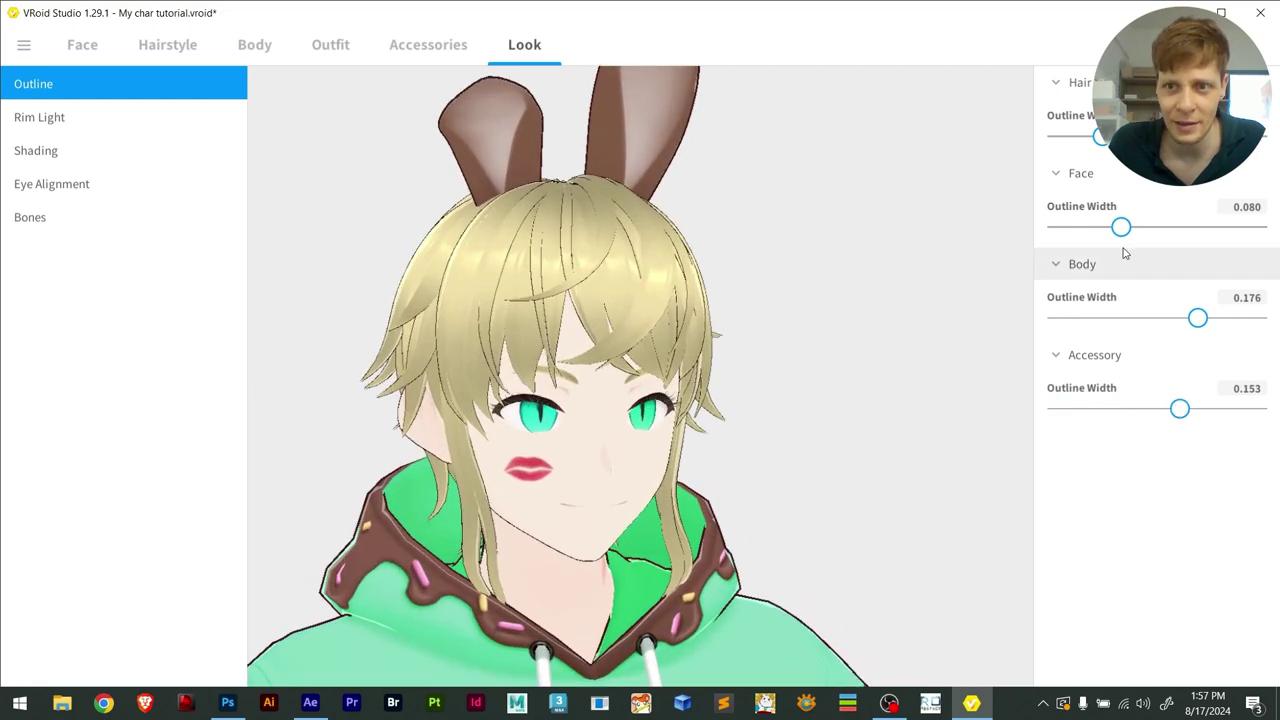
{"action": "left_click_drag", "start_coordinate": [1121, 230], "coordinate": [1153, 228]}
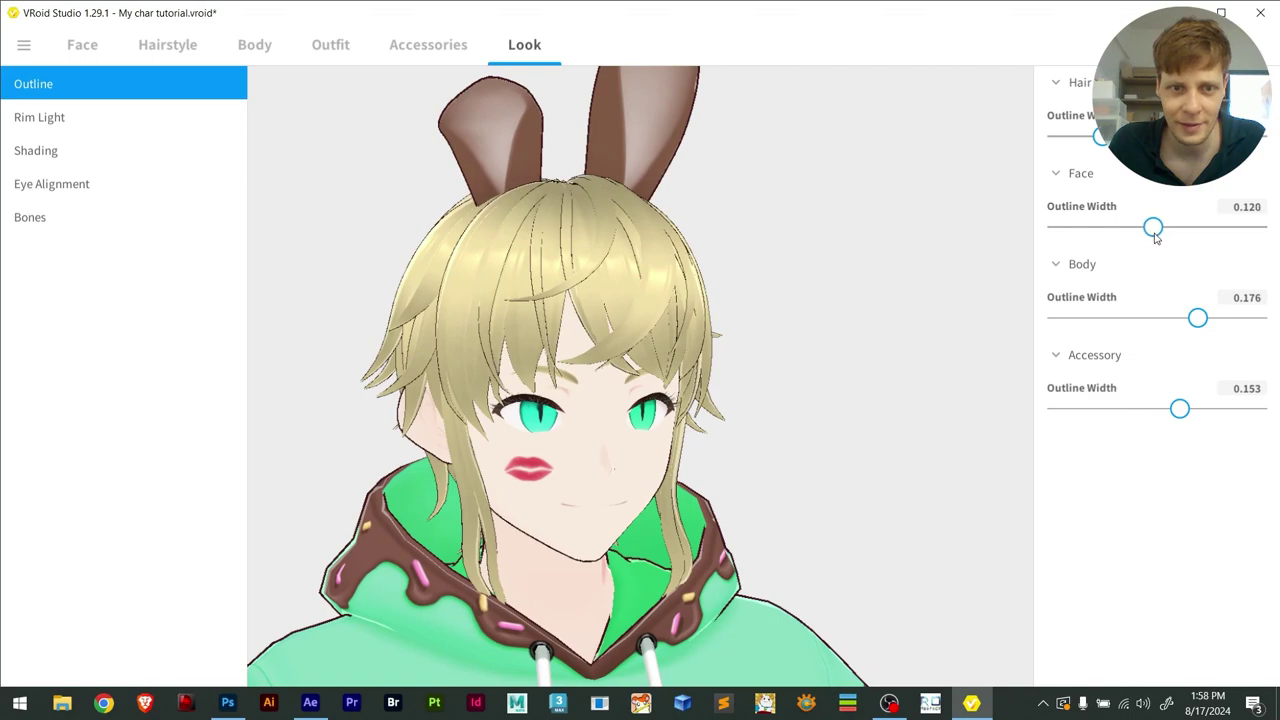
{"action": "right_click_drag", "start_coordinate": [830, 395], "coordinate": [791, 403]}
{"action": "scroll", "coordinate": [785, 405], "scroll_direction": "down", "scroll_amount": 3}
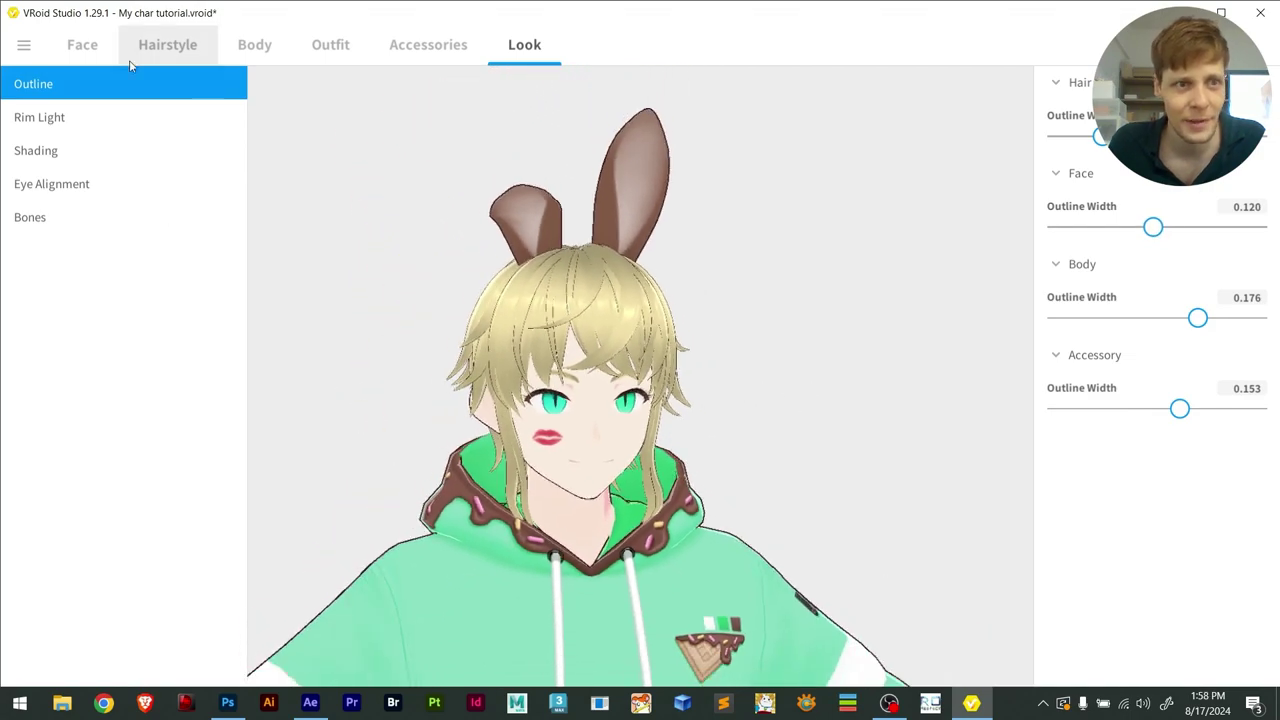
{"action": "left_click", "coordinate": [41, 124]}
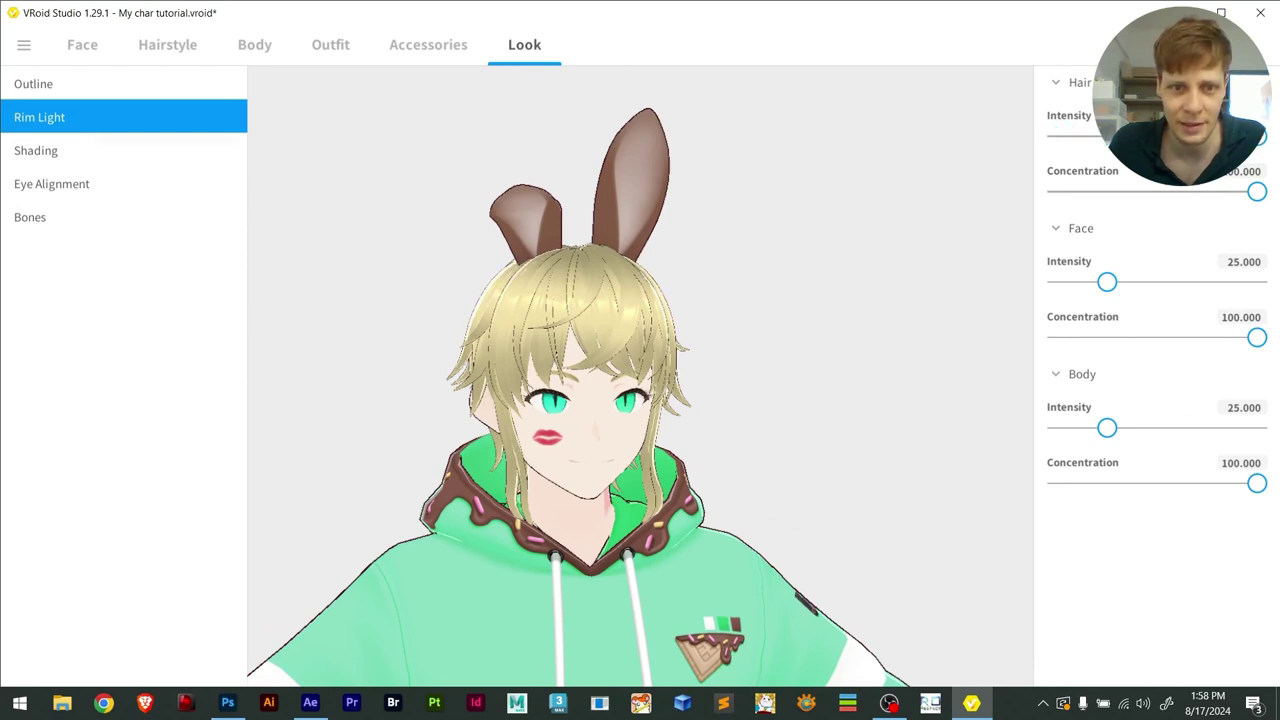
Raise the hair rim light intensity from 0 and save the character file
{"action": "left_click_drag", "start_coordinate": [1257, 136], "coordinate": [971, 141]}
{"action": "left_click_drag", "start_coordinate": [1057, 136], "coordinate": [1200, 136]}
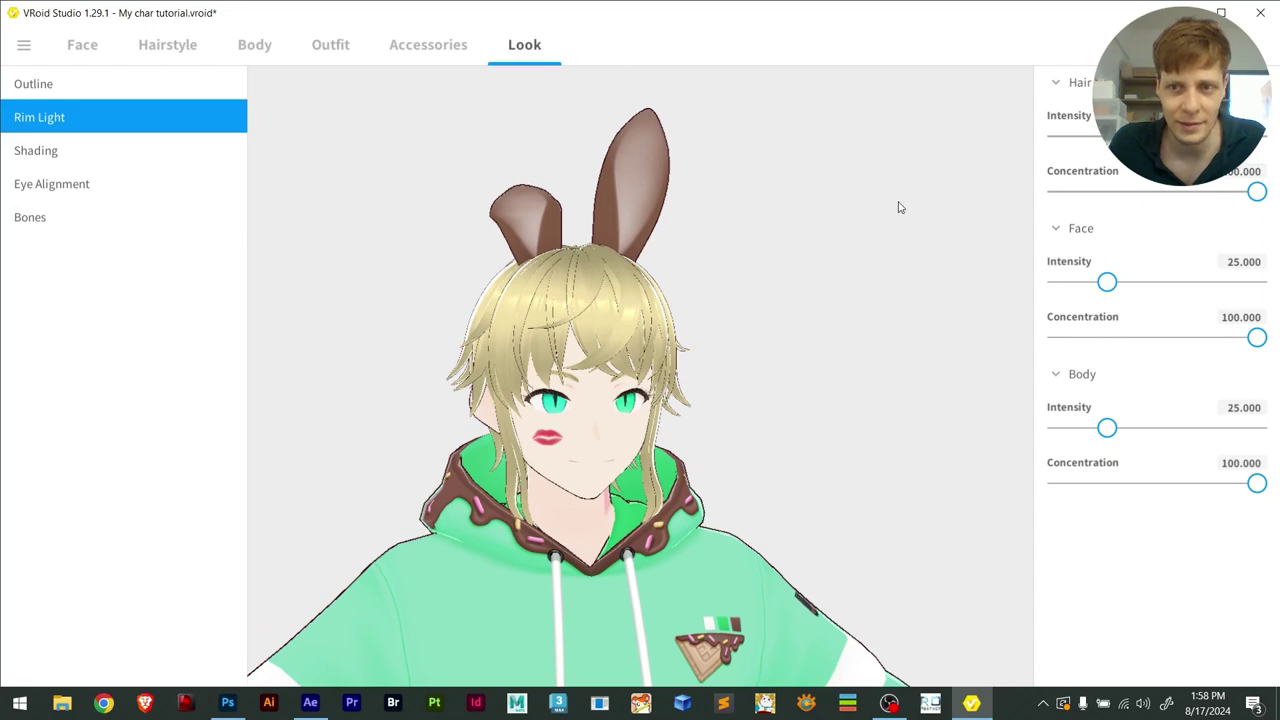
{"action": "right_click_drag", "start_coordinate": [898, 207], "coordinate": [774, 229]}
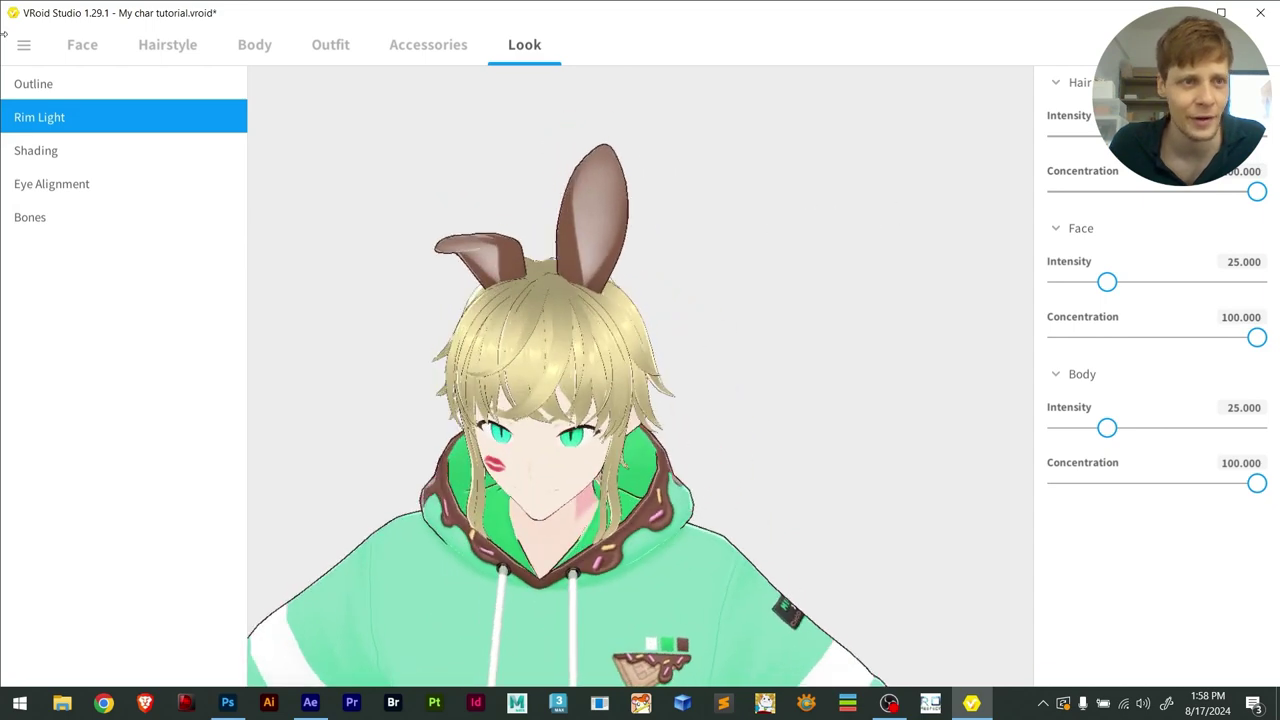
{"action": "left_click", "coordinate": [24, 44]}
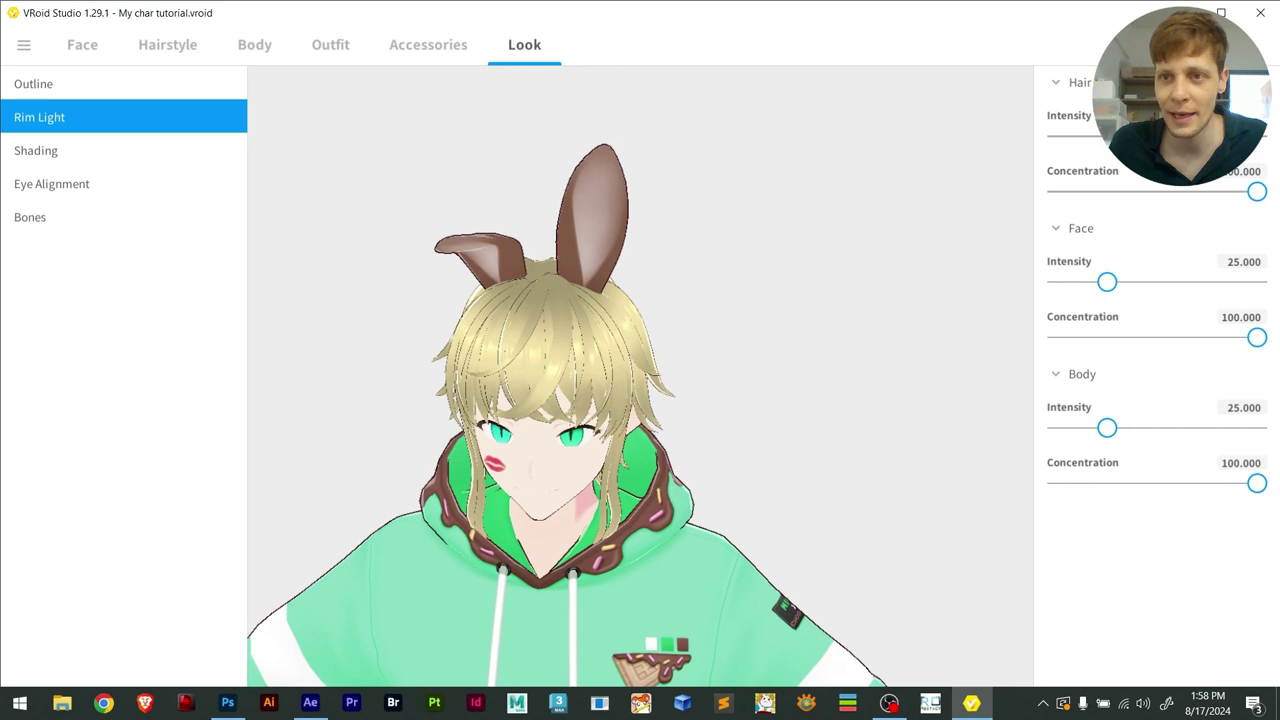
{"action": "left_click", "coordinate": [1150, 44]}
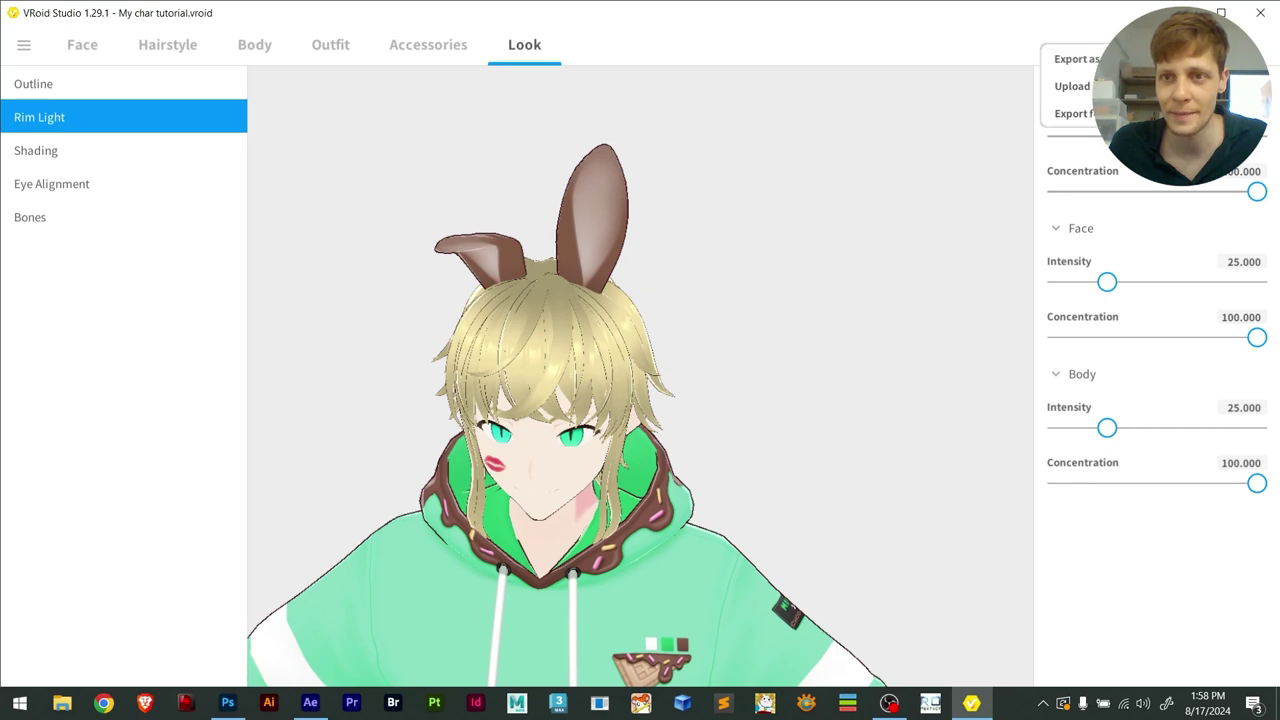
Choose Export as VRM and bring up the VRM Settings form with format VRM0.0
{"action": "left_click", "coordinate": [1079, 62]}
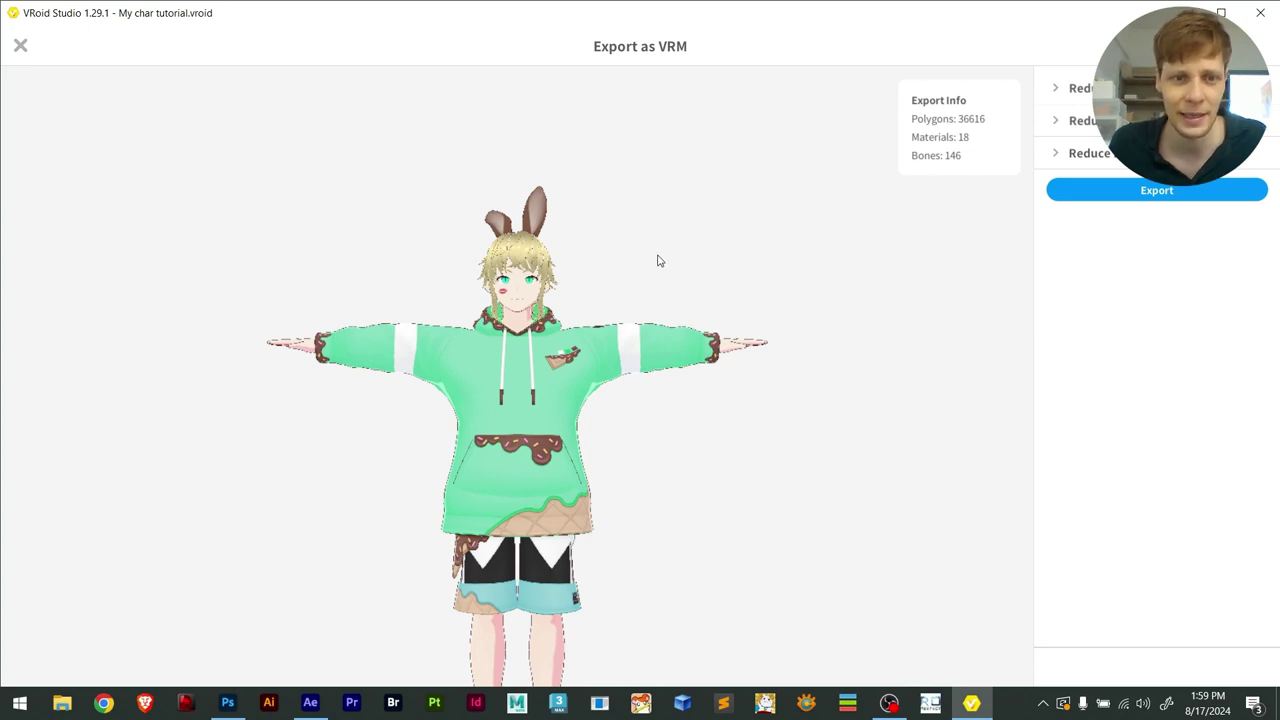
{"action": "left_click", "coordinate": [1125, 191]}
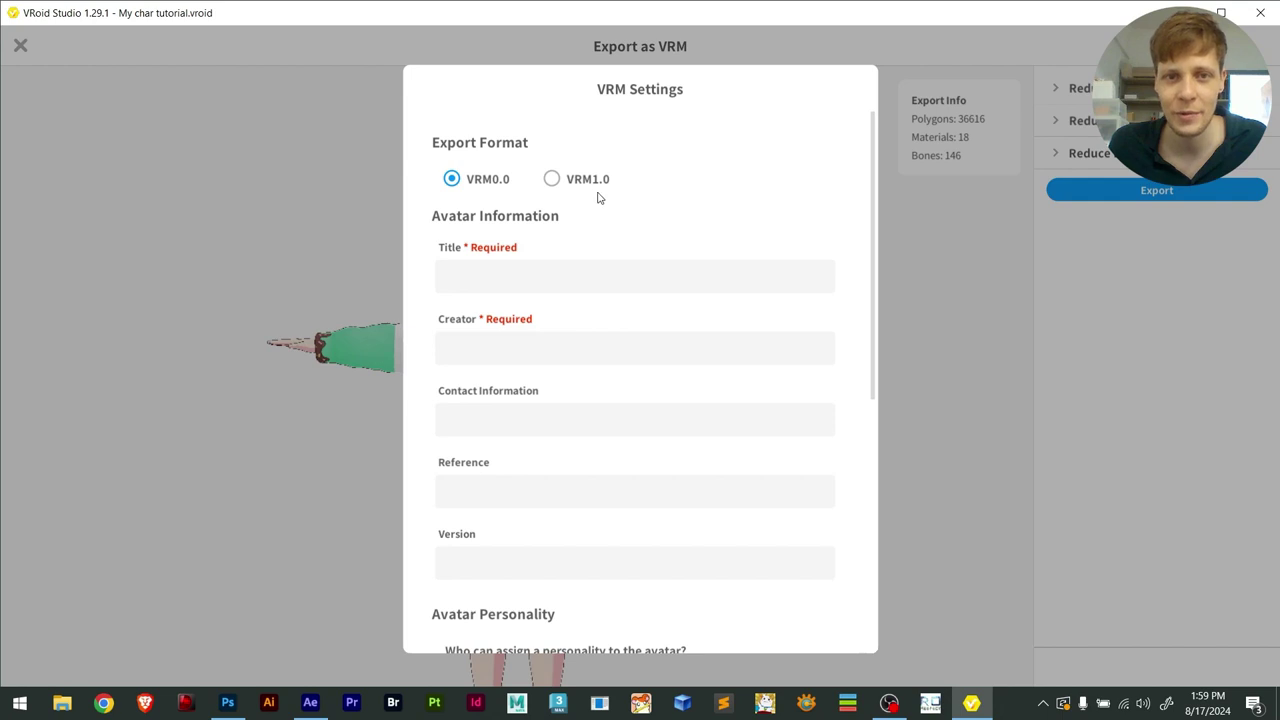
Enter the title Speedrun IceCream and the creator name in VRM Settings, then scroll to the form's bottom
{"action": "left_click", "coordinate": [489, 276]}
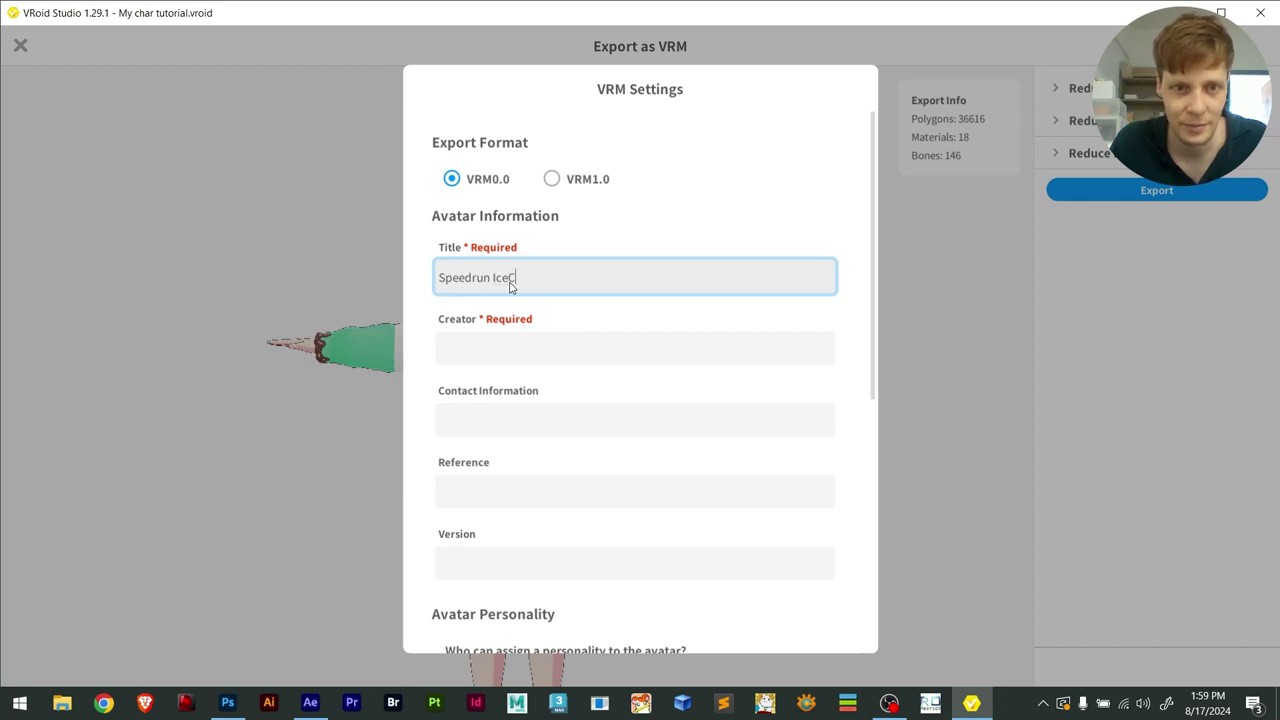
{"action": "type", "text": "am"}
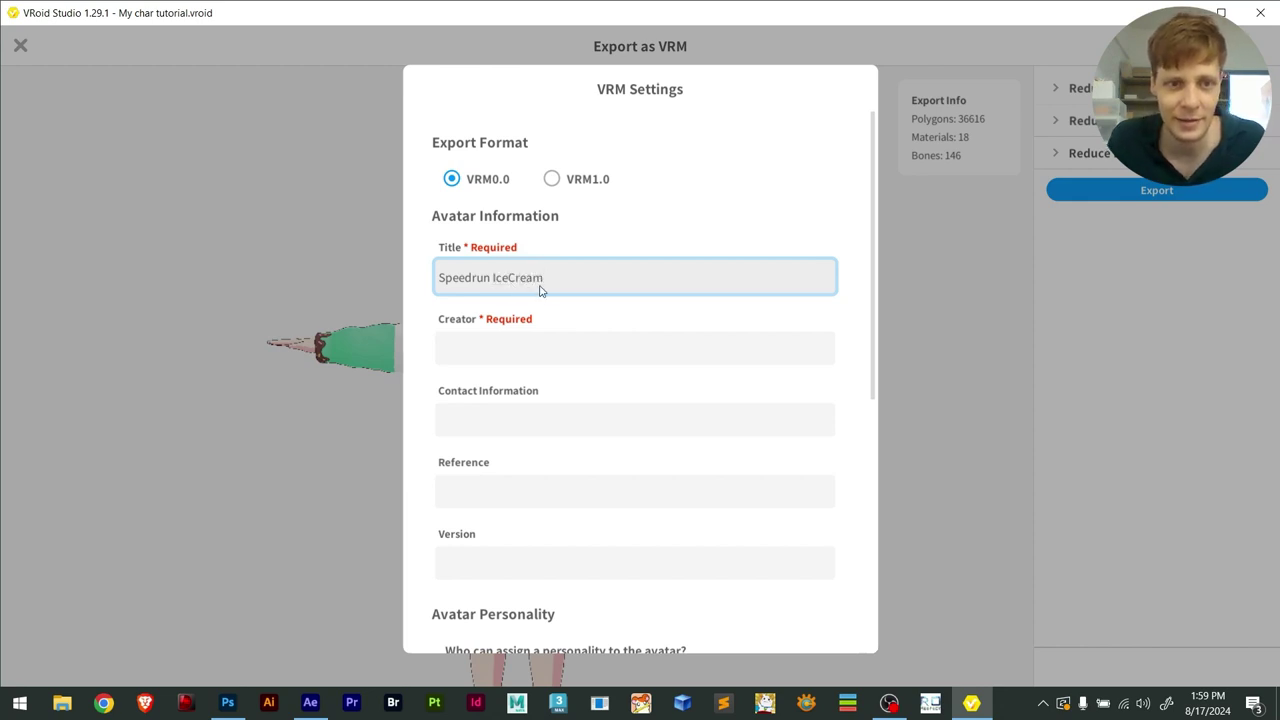
{"action": "left_click", "coordinate": [488, 356]}
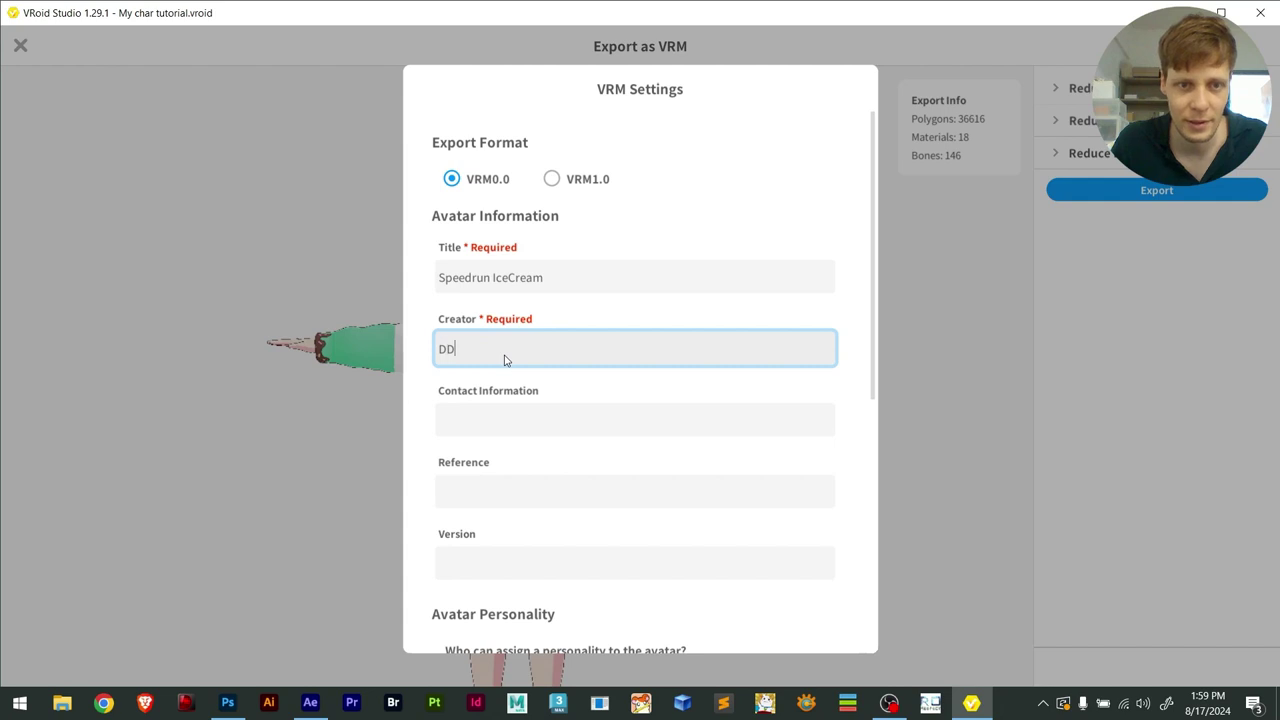
{"action": "scroll", "coordinate": [605, 314], "scroll_direction": "down", "scroll_amount": 3}
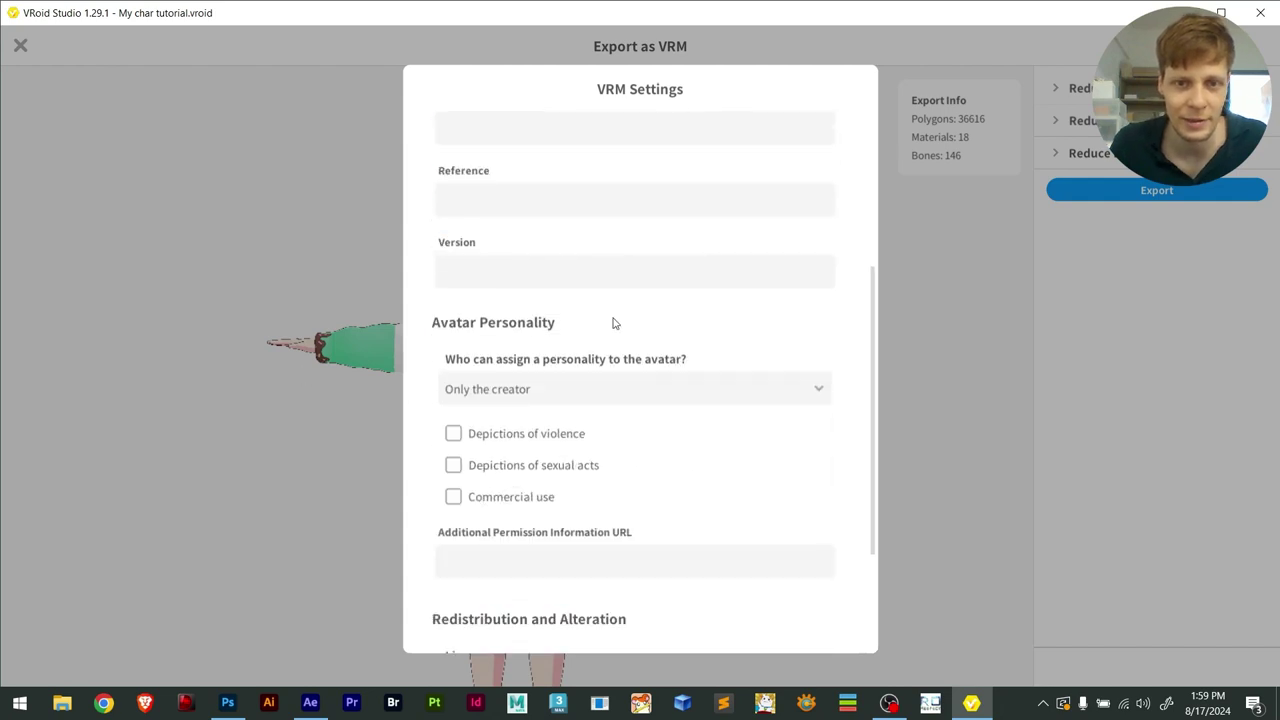
{"action": "scroll", "coordinate": [614, 323], "scroll_direction": "down", "scroll_amount": 2}
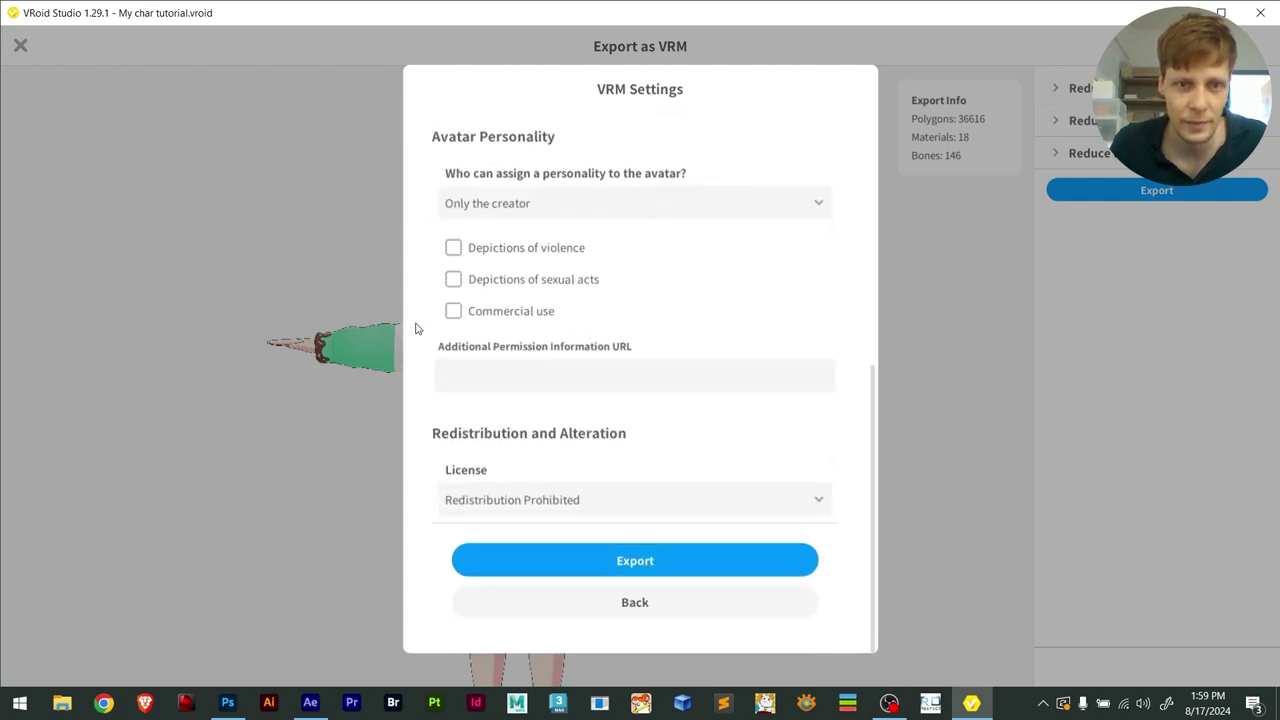
{"action": "scroll", "coordinate": [416, 328], "scroll_direction": "up", "scroll_amount": 4}
{"action": "scroll", "coordinate": [443, 258], "scroll_direction": "down", "scroll_amount": 4}
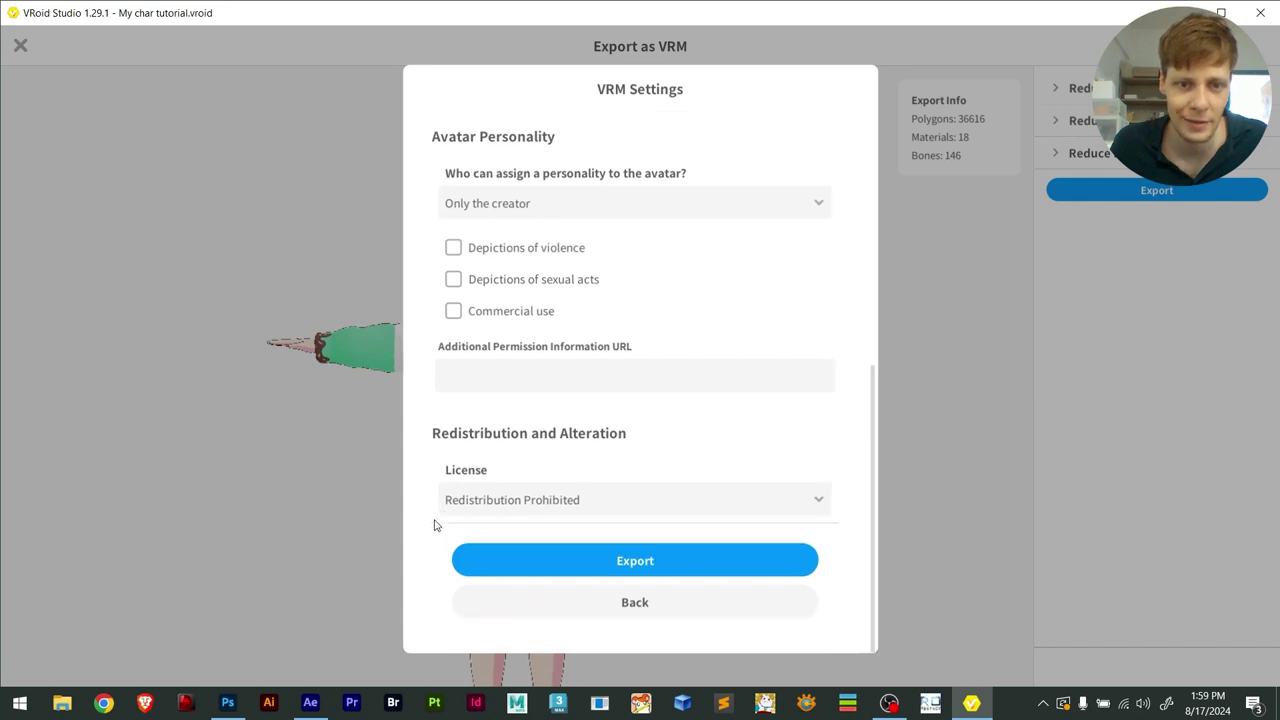
{"action": "scroll", "coordinate": [438, 440], "scroll_direction": "up", "scroll_amount": 3}
{"action": "scroll", "coordinate": [434, 420], "scroll_direction": "down", "scroll_amount": 3}
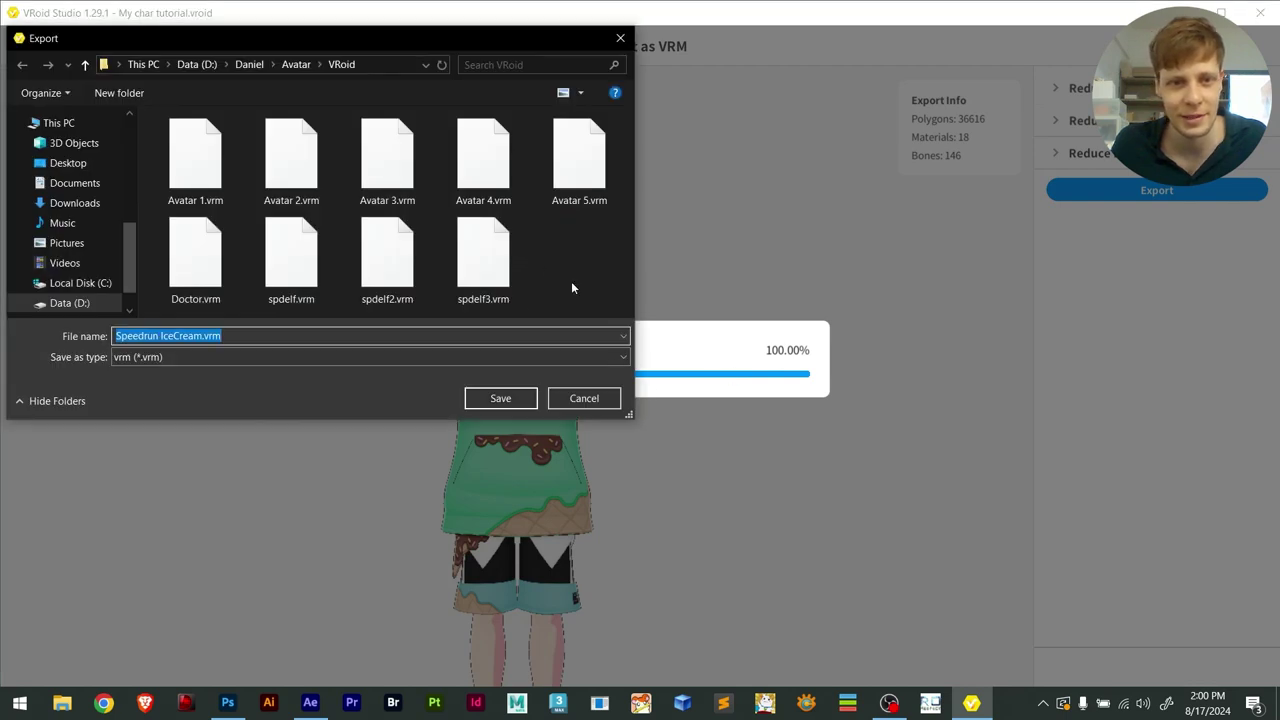
Save the avatar as Speedrun IceCream.vrm in the Avatar\VRoid folder and exit Export as VRM
{"action": "left_click", "coordinate": [550, 295]}
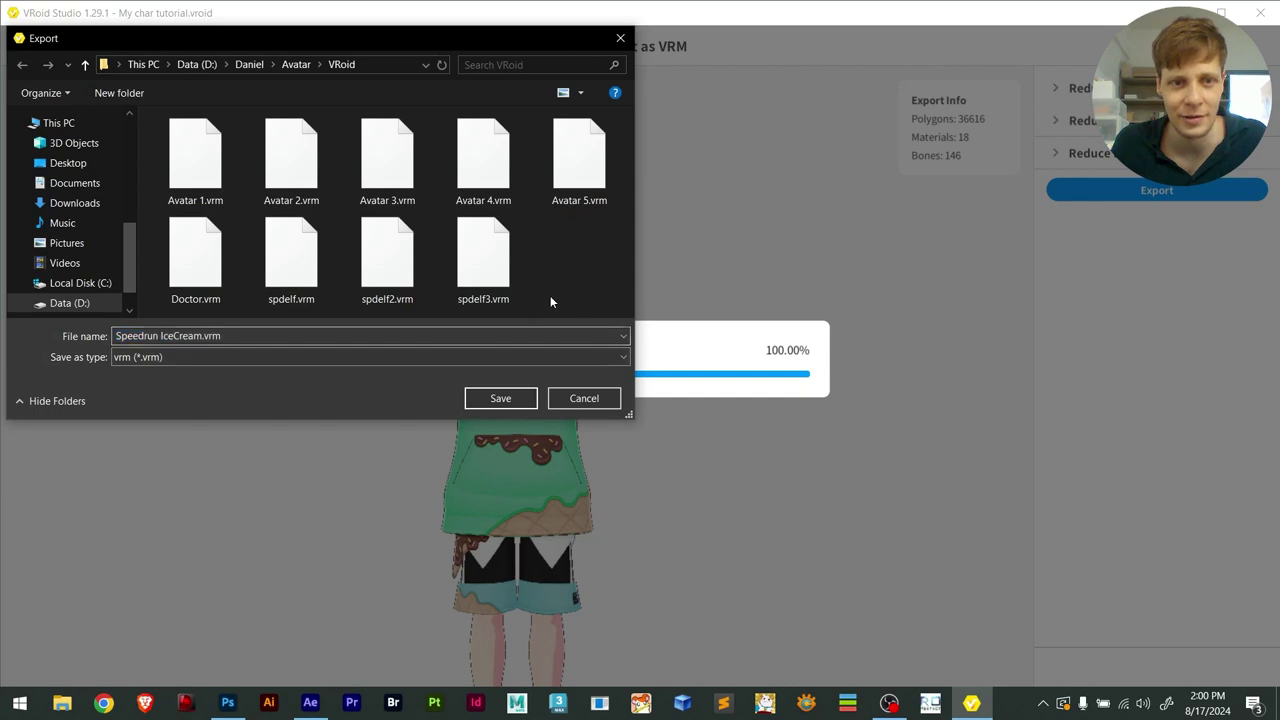
{"action": "left_click", "coordinate": [226, 336]}
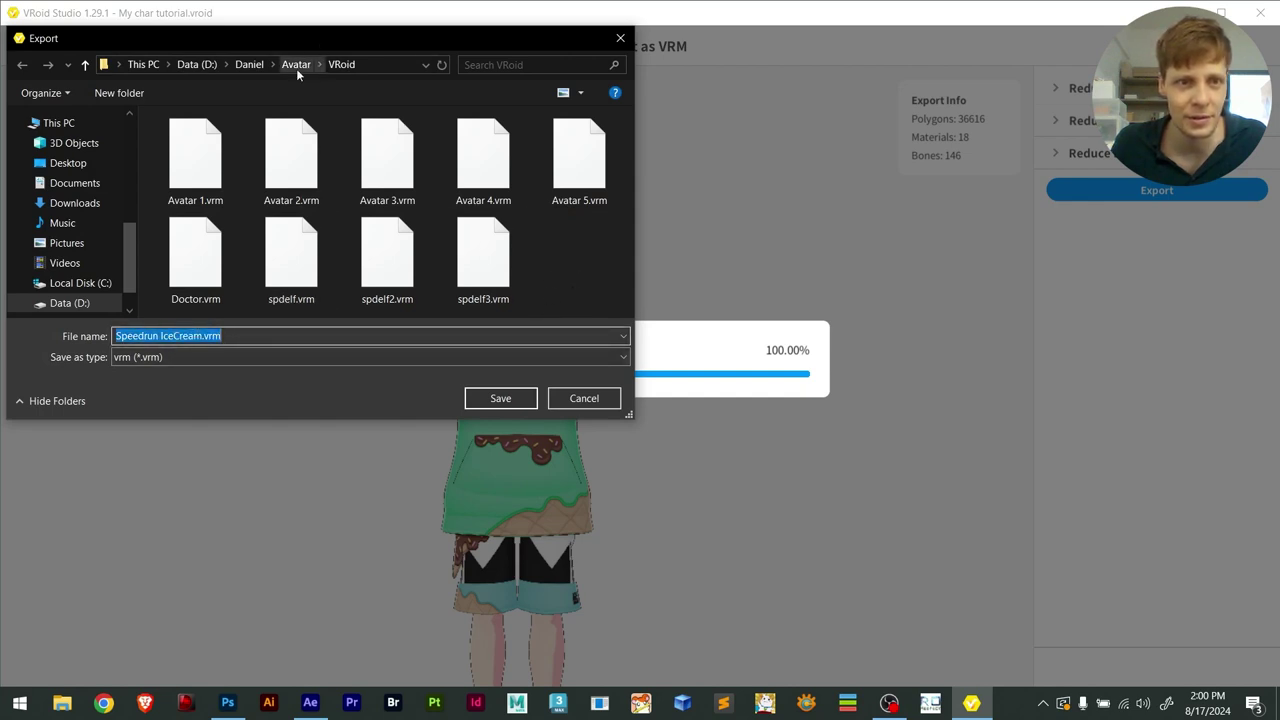
{"action": "left_click", "coordinate": [500, 399]}
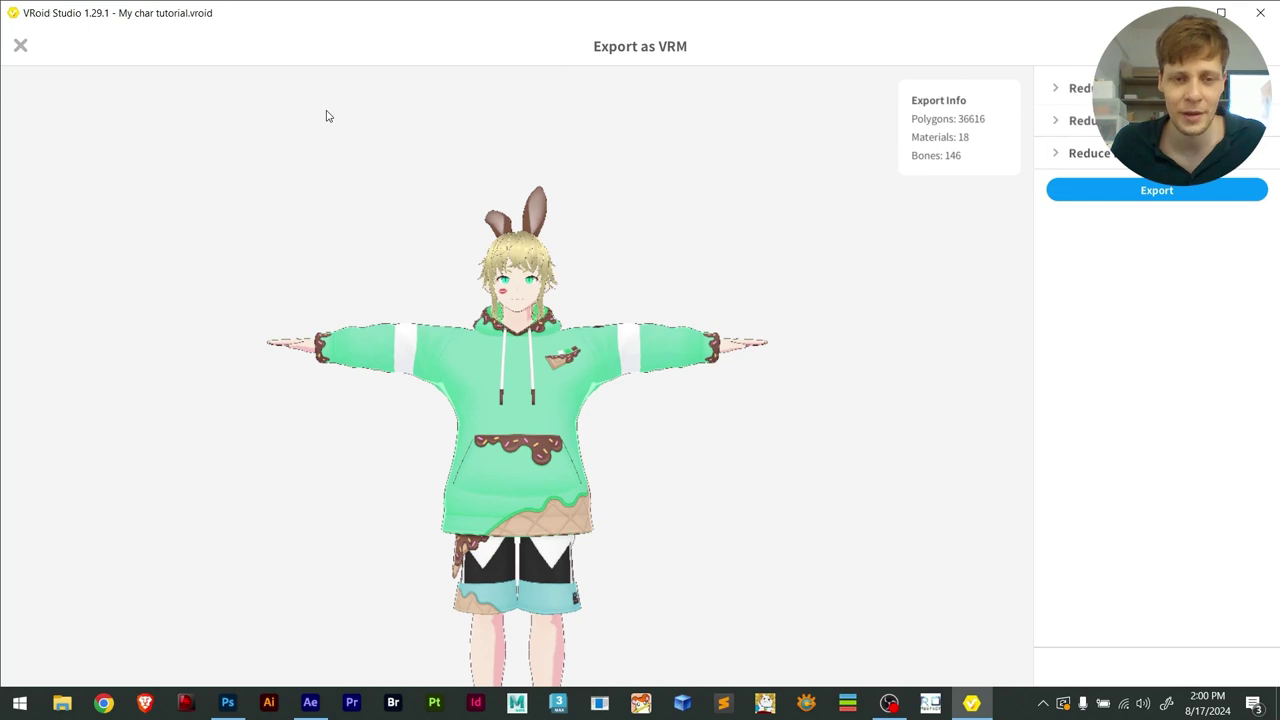
{"action": "key", "text": "Escape"}
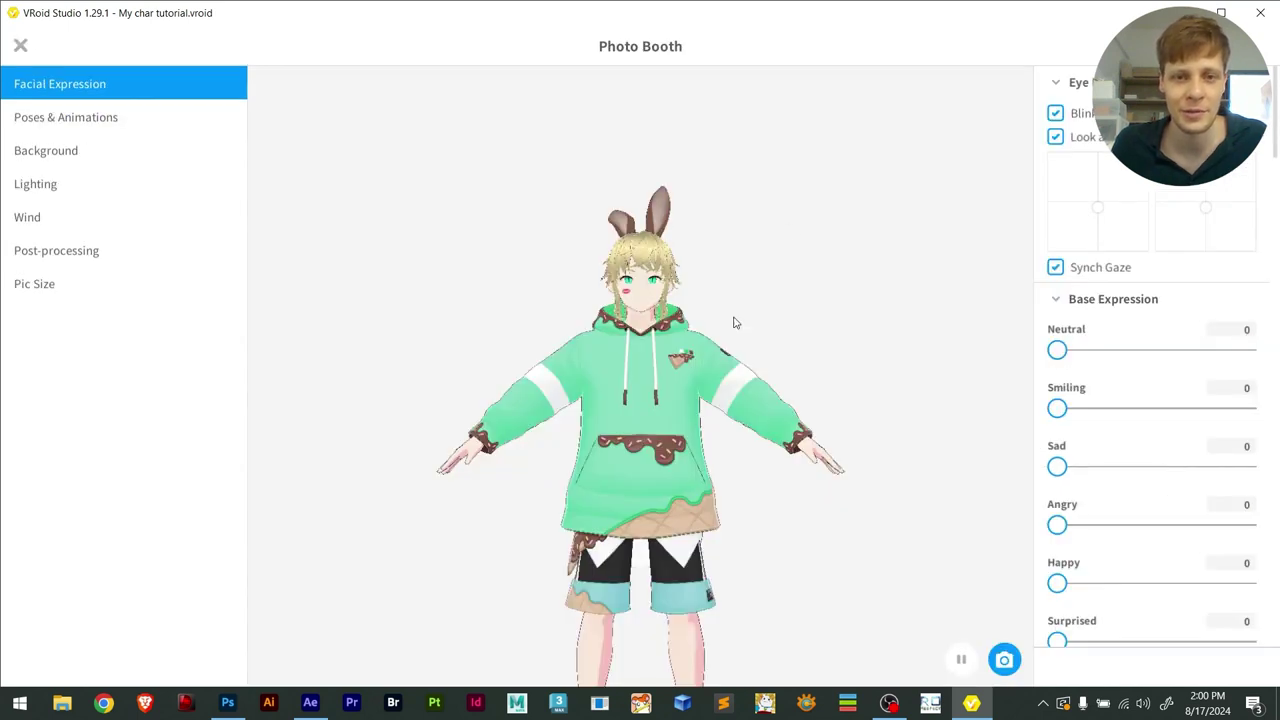
Show the Photo Booth's Background settings
{"action": "scroll", "coordinate": [700, 340], "scroll_direction": "up", "scroll_amount": 2}
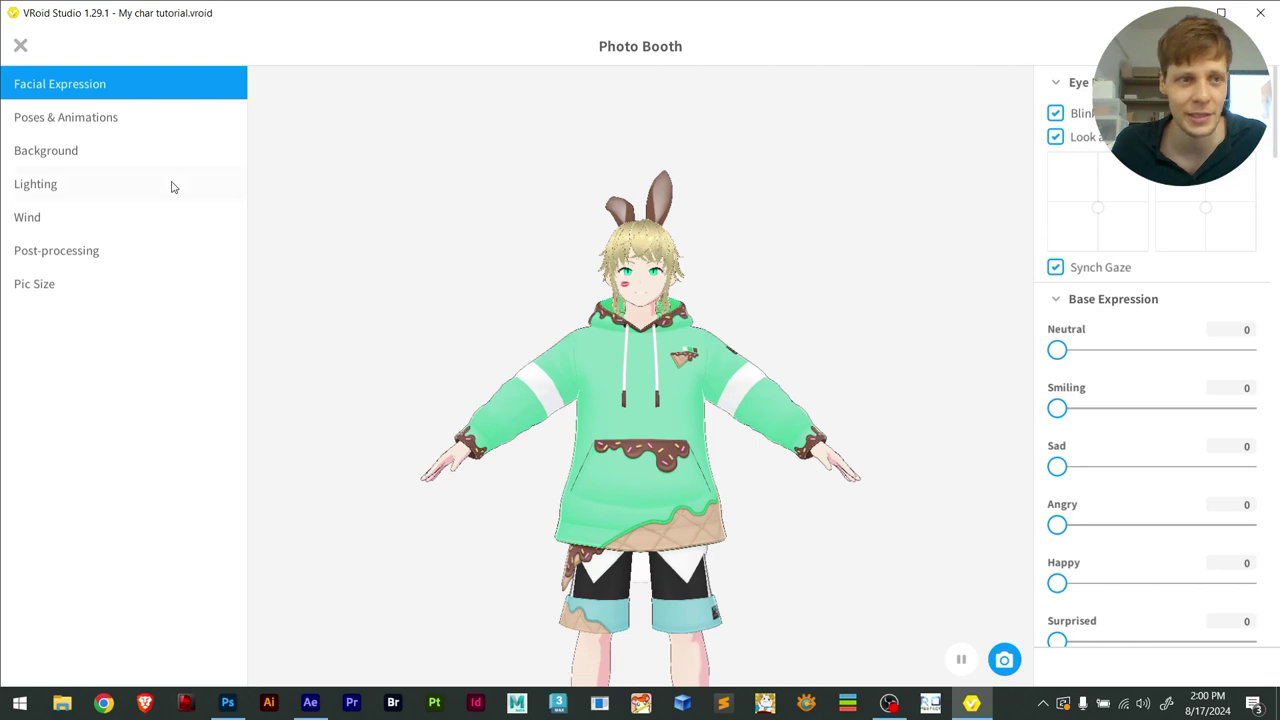
{"action": "left_click", "coordinate": [86, 155]}
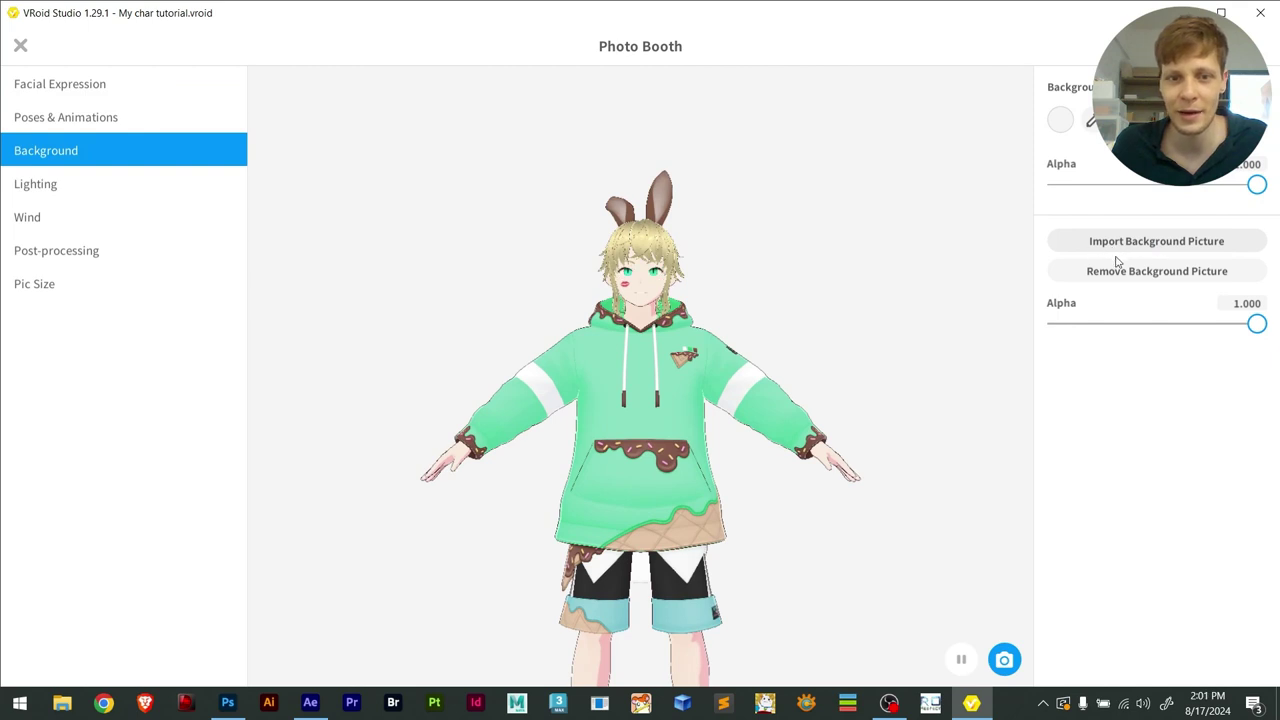
{"action": "scroll", "coordinate": [708, 286], "scroll_direction": "up", "scroll_amount": 2}
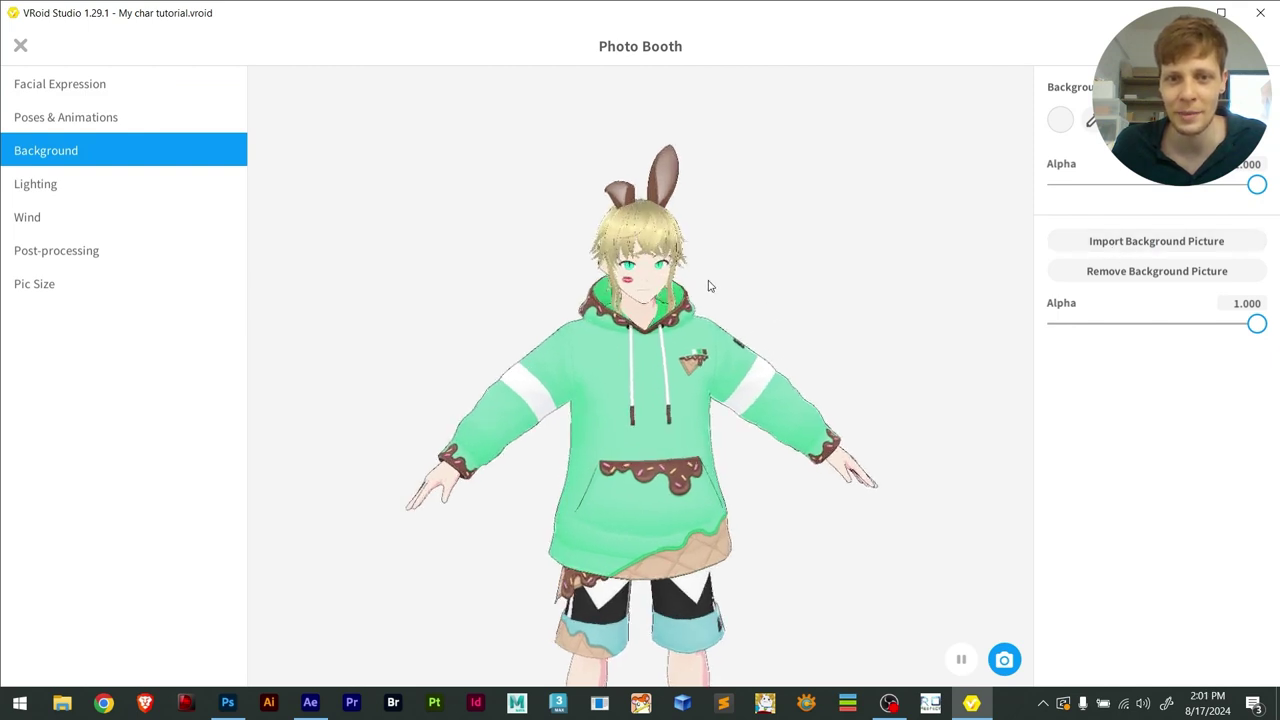
{"action": "scroll", "coordinate": [708, 286], "scroll_direction": "up", "scroll_amount": 2}
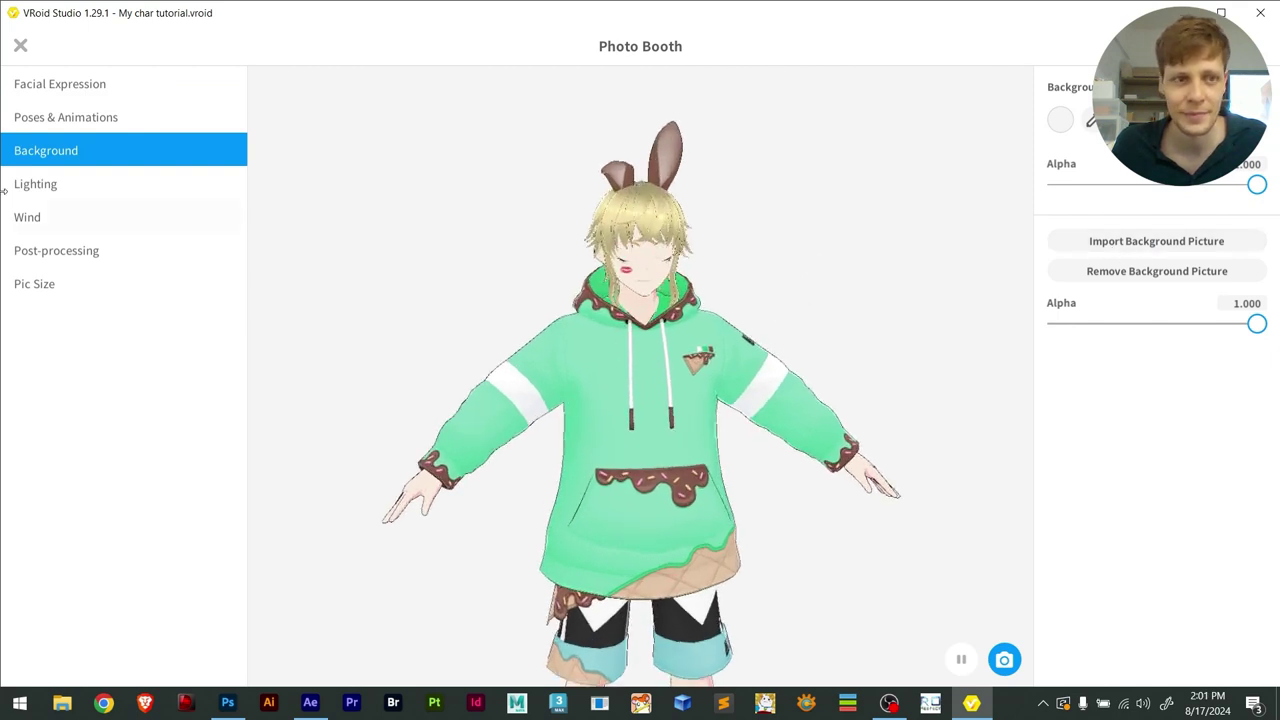
In Poses & Animations, preview the Standby 4, Standby 6 and Standby 10 animations
{"action": "left_click", "coordinate": [74, 125]}
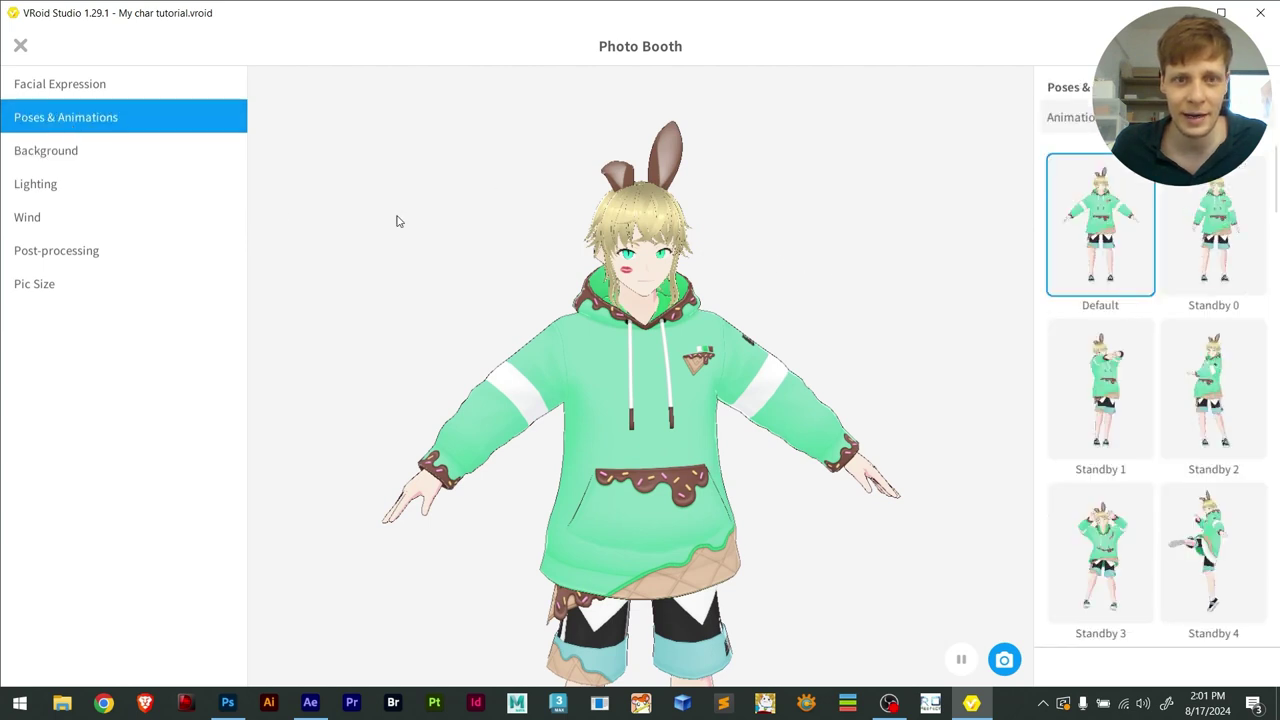
{"action": "left_click", "coordinate": [1072, 117]}
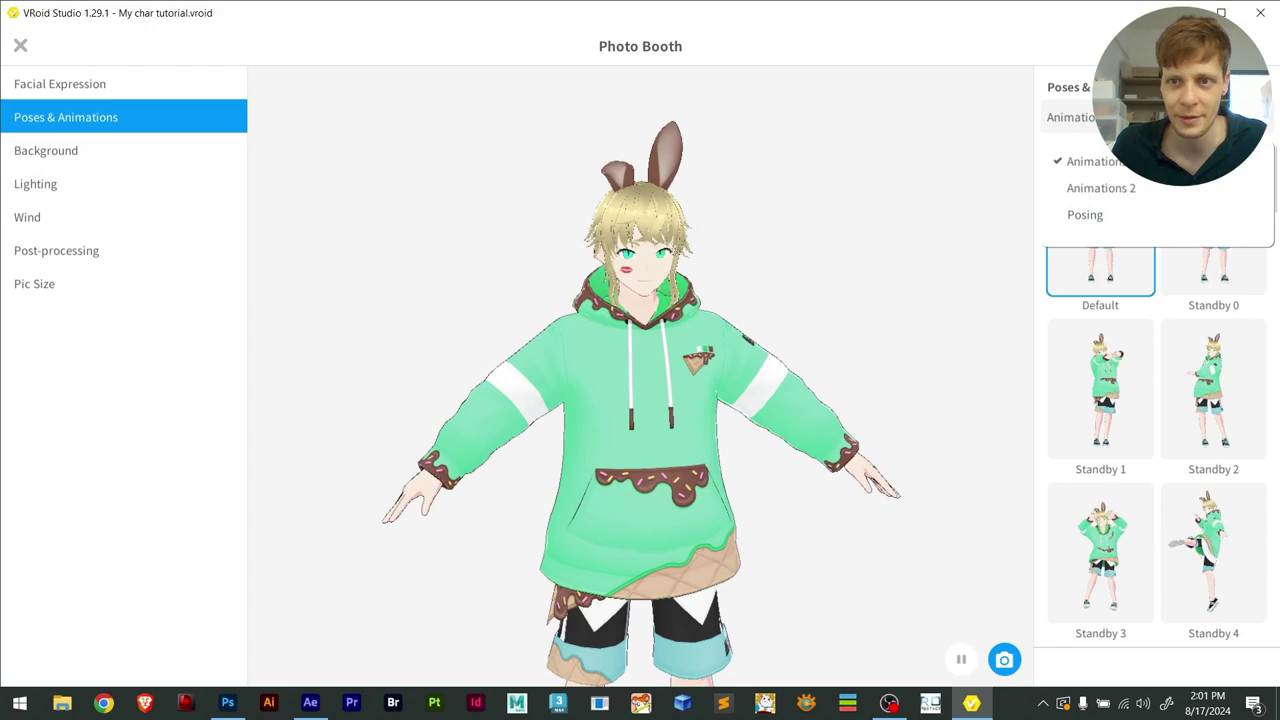
{"action": "left_click", "coordinate": [1100, 270]}
{"action": "scroll", "coordinate": [1200, 280], "scroll_direction": "down", "scroll_amount": 3}
{"action": "left_click", "coordinate": [1212, 205]}
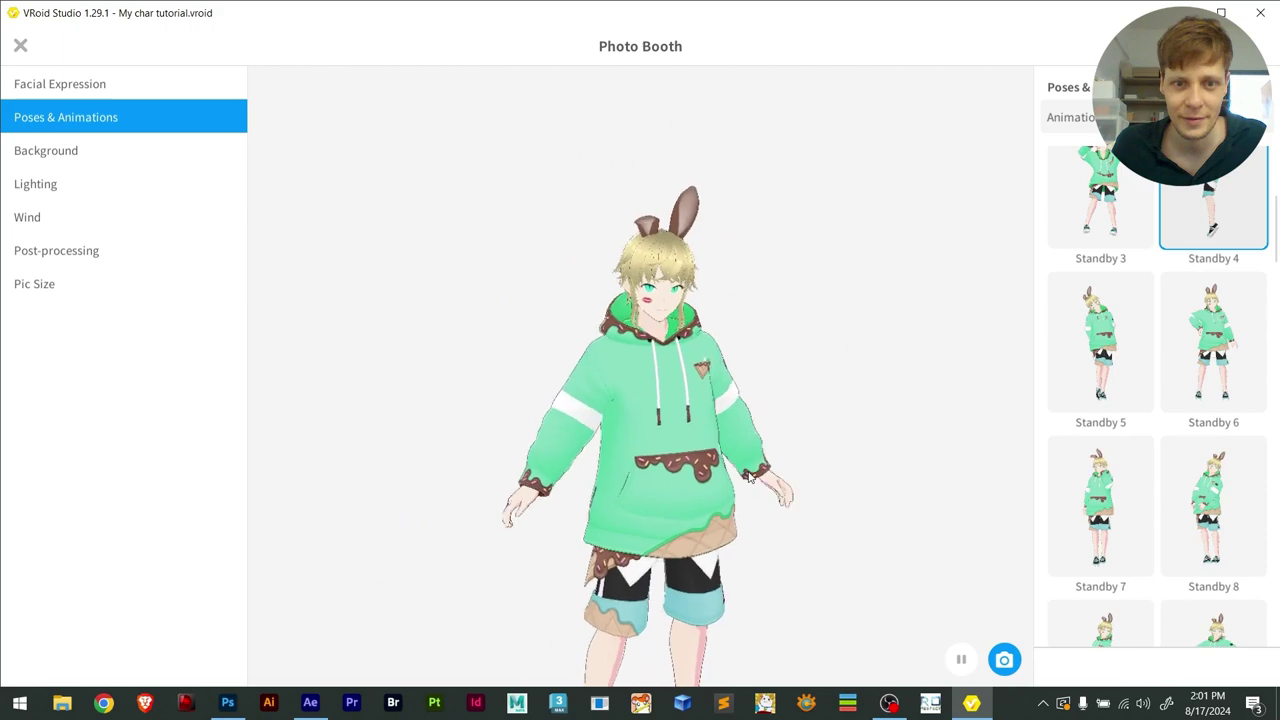
{"action": "left_click", "coordinate": [1215, 368]}
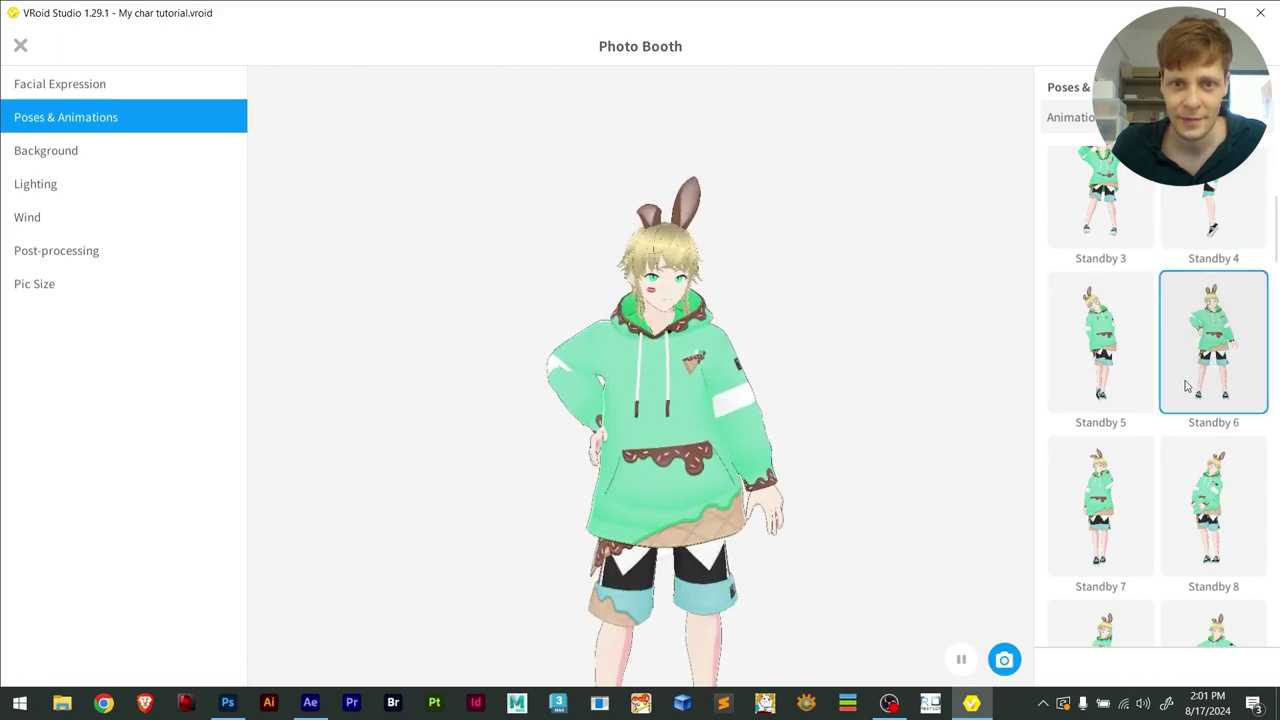
{"action": "scroll", "coordinate": [1185, 385], "scroll_direction": "down", "scroll_amount": 2}
{"action": "scroll", "coordinate": [1165, 355], "scroll_direction": "down", "scroll_amount": 1}
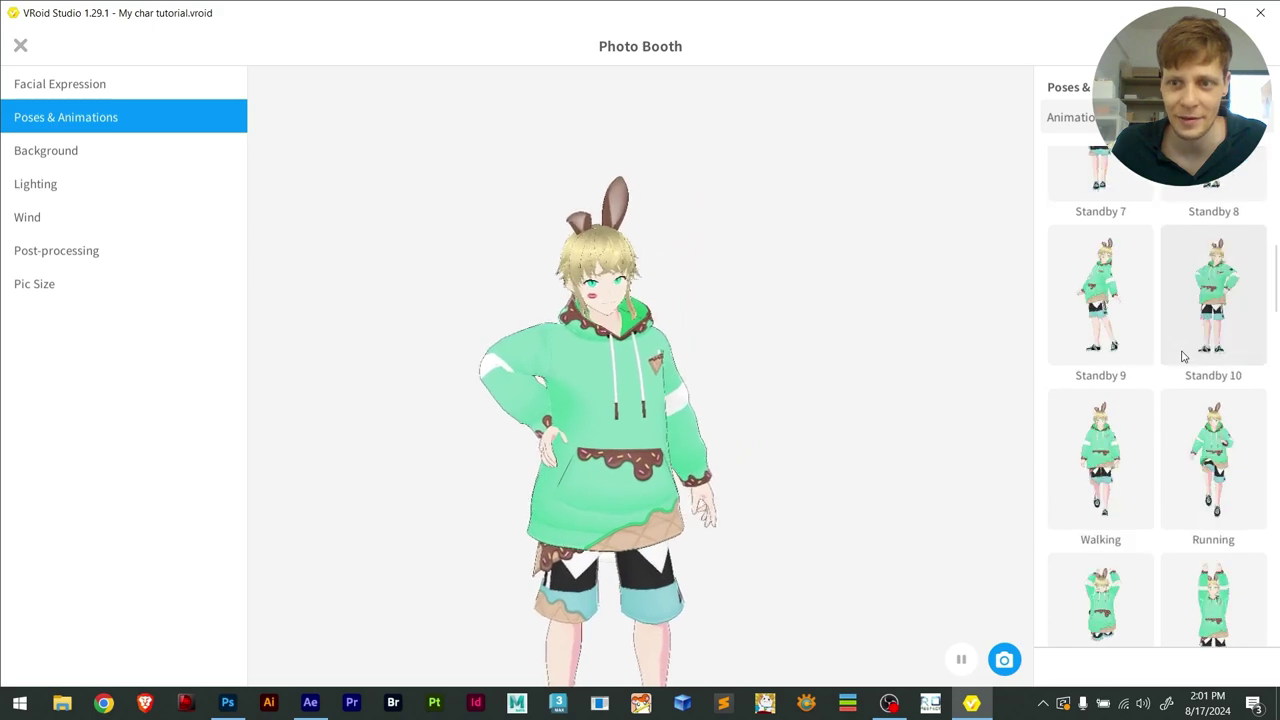
{"action": "left_click", "coordinate": [1220, 340]}
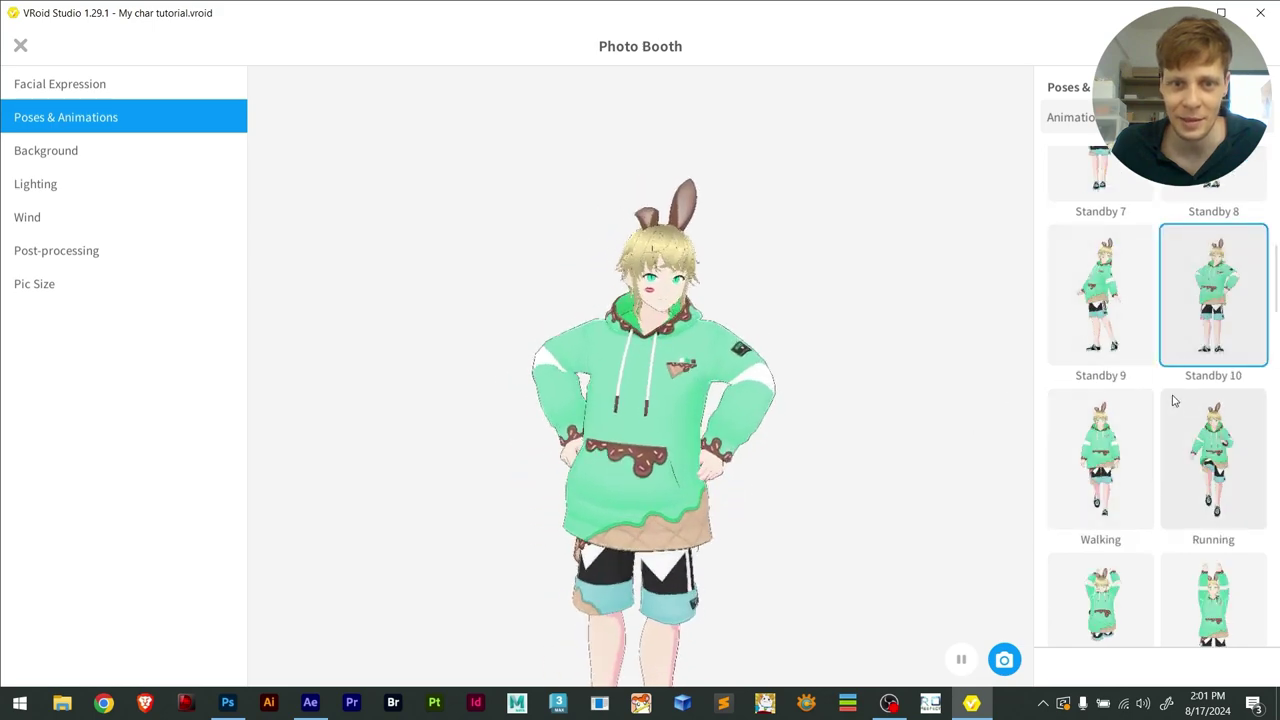
Preview the Jumping 3, Tired and Damaged 1 animations, then return to Background settings
{"action": "scroll", "coordinate": [1174, 400], "scroll_direction": "down", "scroll_amount": 3}
{"action": "left_click", "coordinate": [1218, 295]}
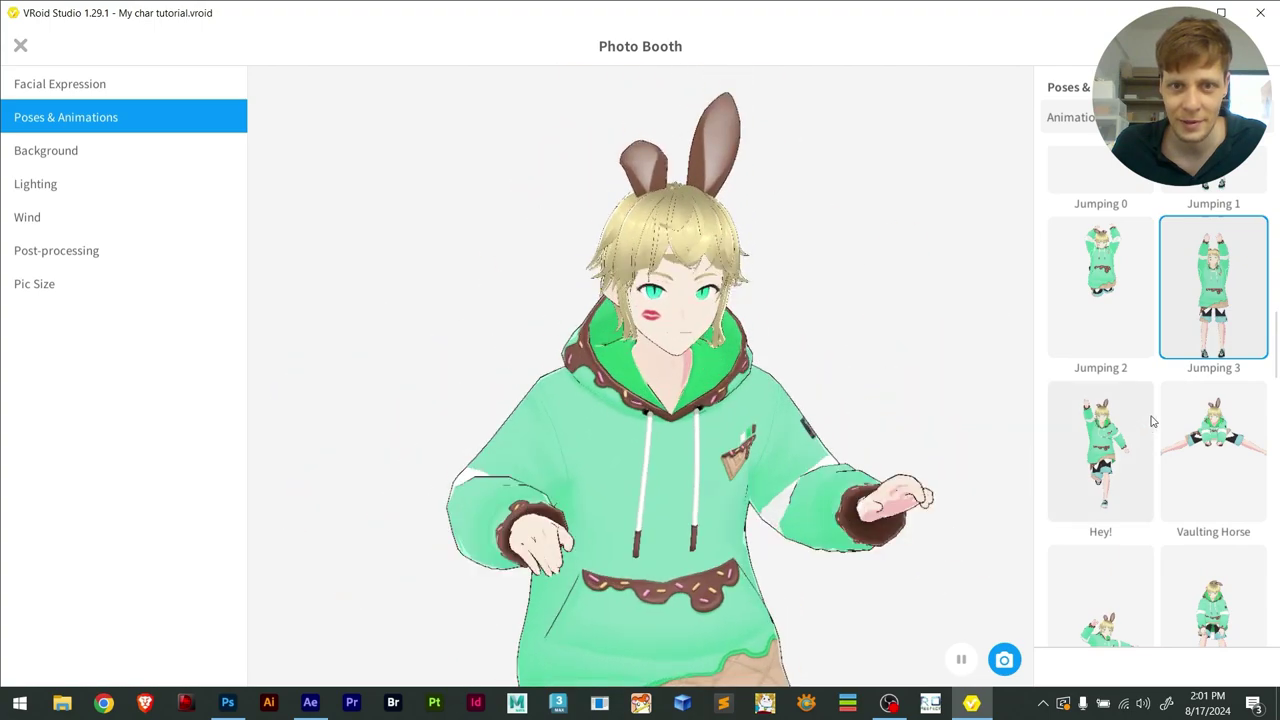
{"action": "scroll", "coordinate": [1151, 421], "scroll_direction": "down", "scroll_amount": 3}
{"action": "left_click", "coordinate": [1215, 385]}
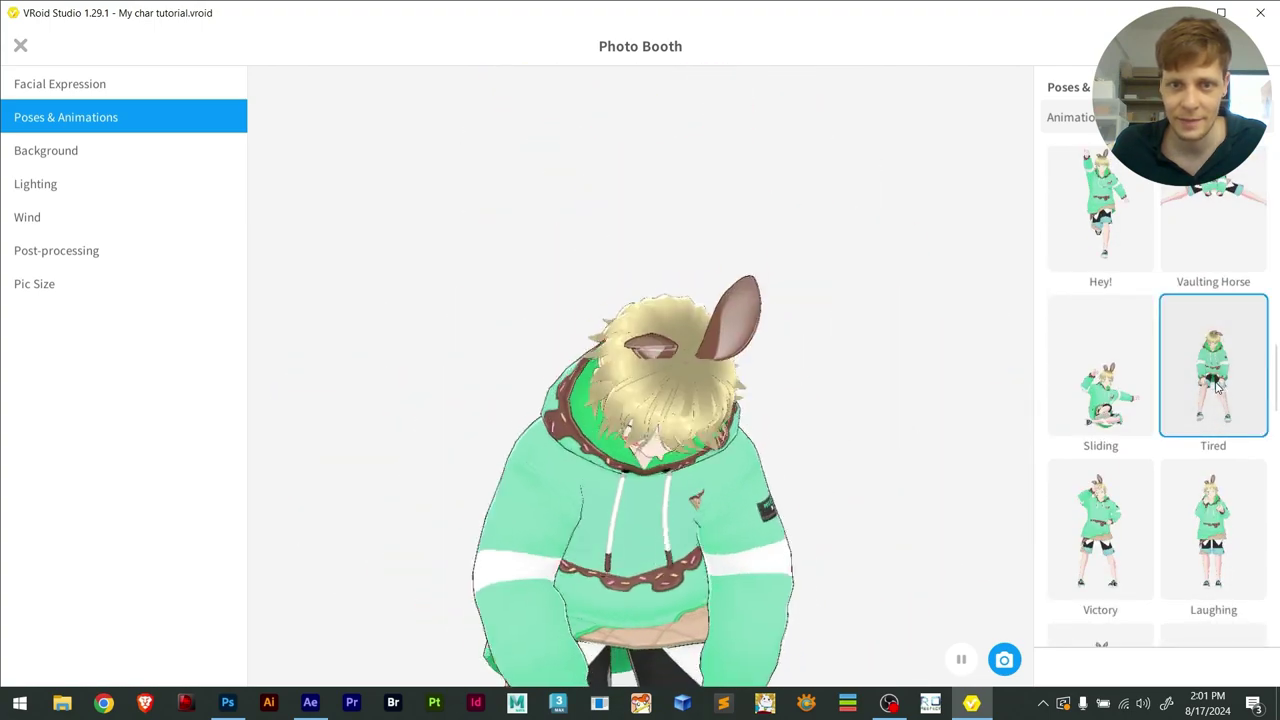
{"action": "scroll", "coordinate": [1193, 392], "scroll_direction": "down", "scroll_amount": 3}
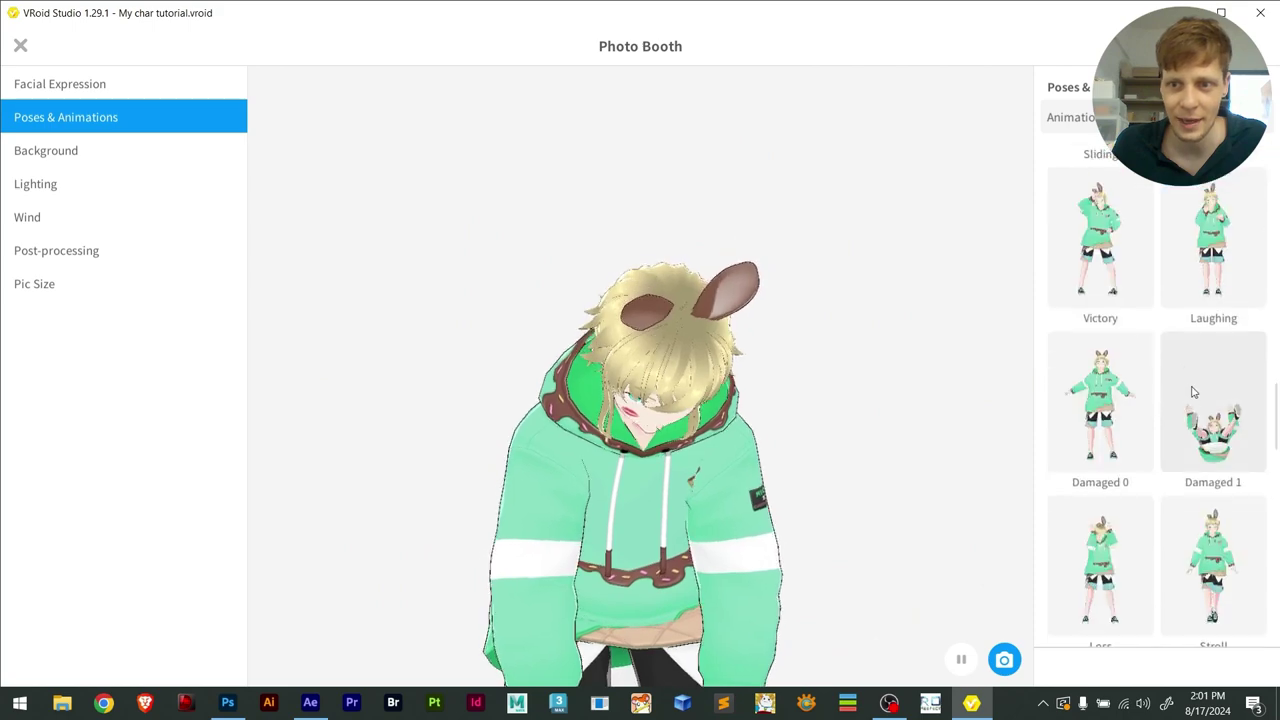
{"action": "left_click", "coordinate": [1193, 392]}
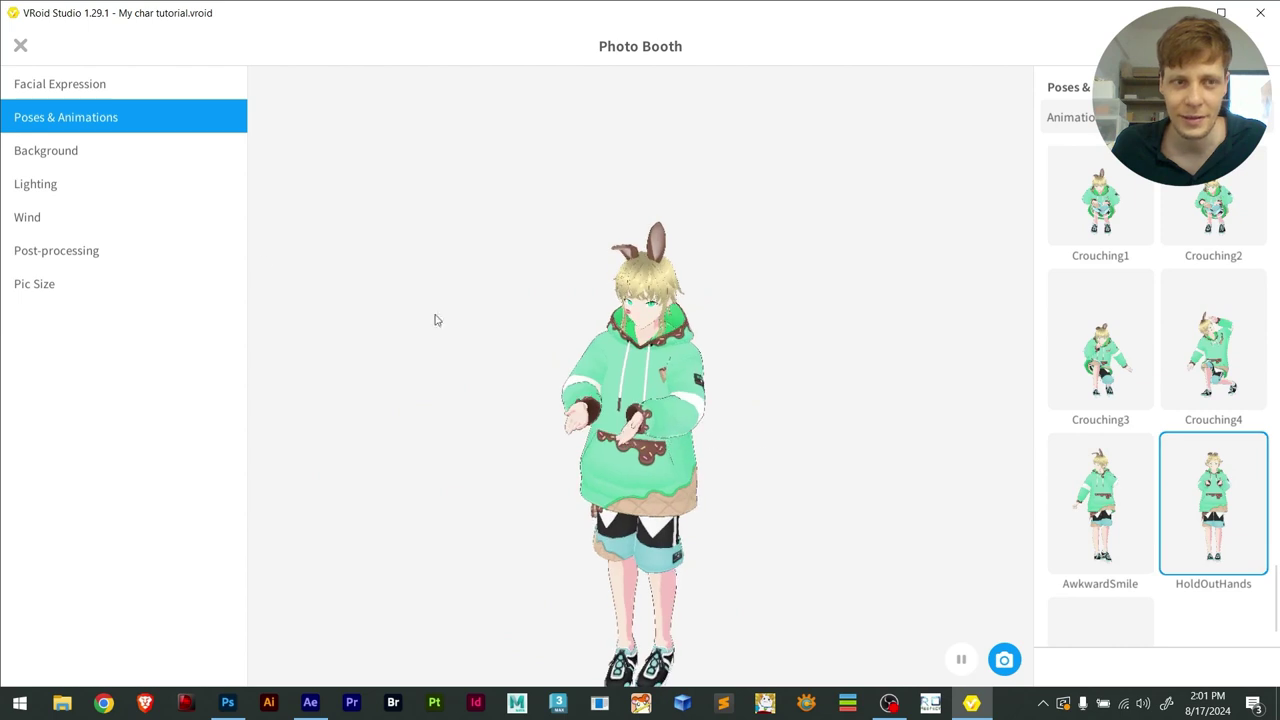
{"action": "scroll", "coordinate": [1100, 270], "scroll_direction": "up", "scroll_amount": 5}
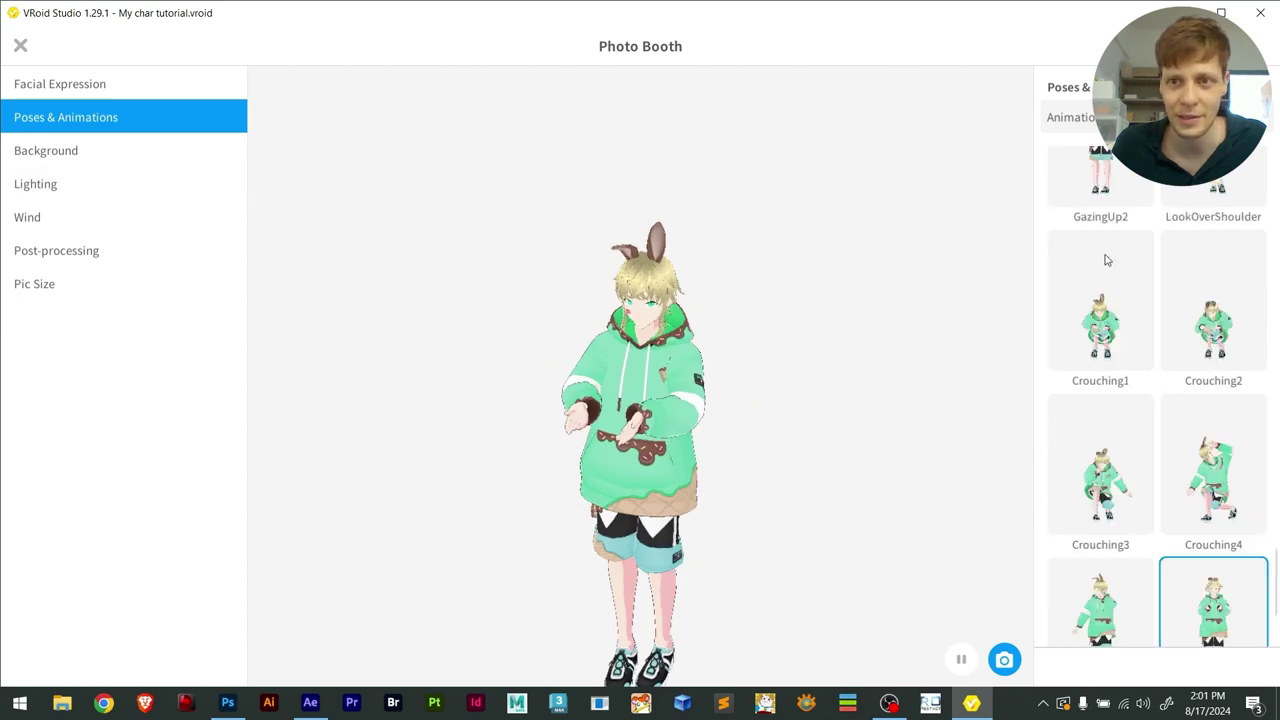
{"action": "left_click", "coordinate": [63, 152]}
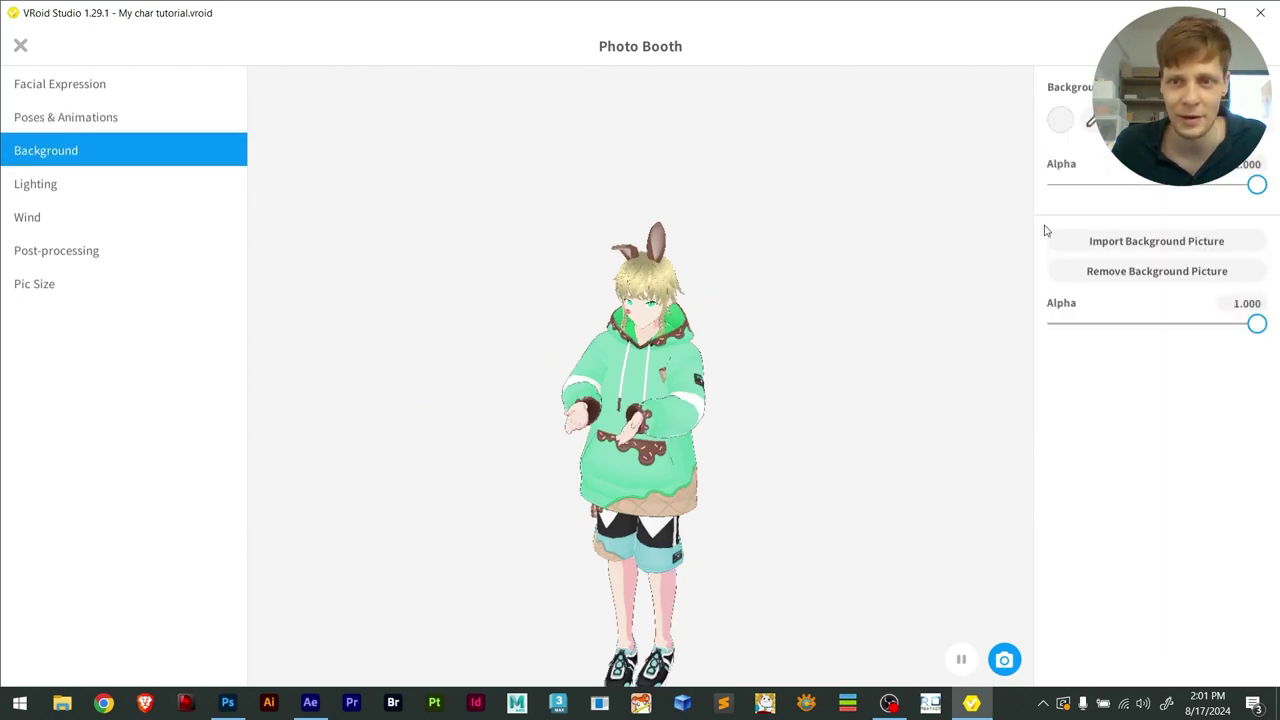
Set the Photo Booth background colour to mauve, then close the Photo Booth
{"action": "left_click", "coordinate": [1060, 120]}
{"action": "left_click", "coordinate": [1034, 208]}
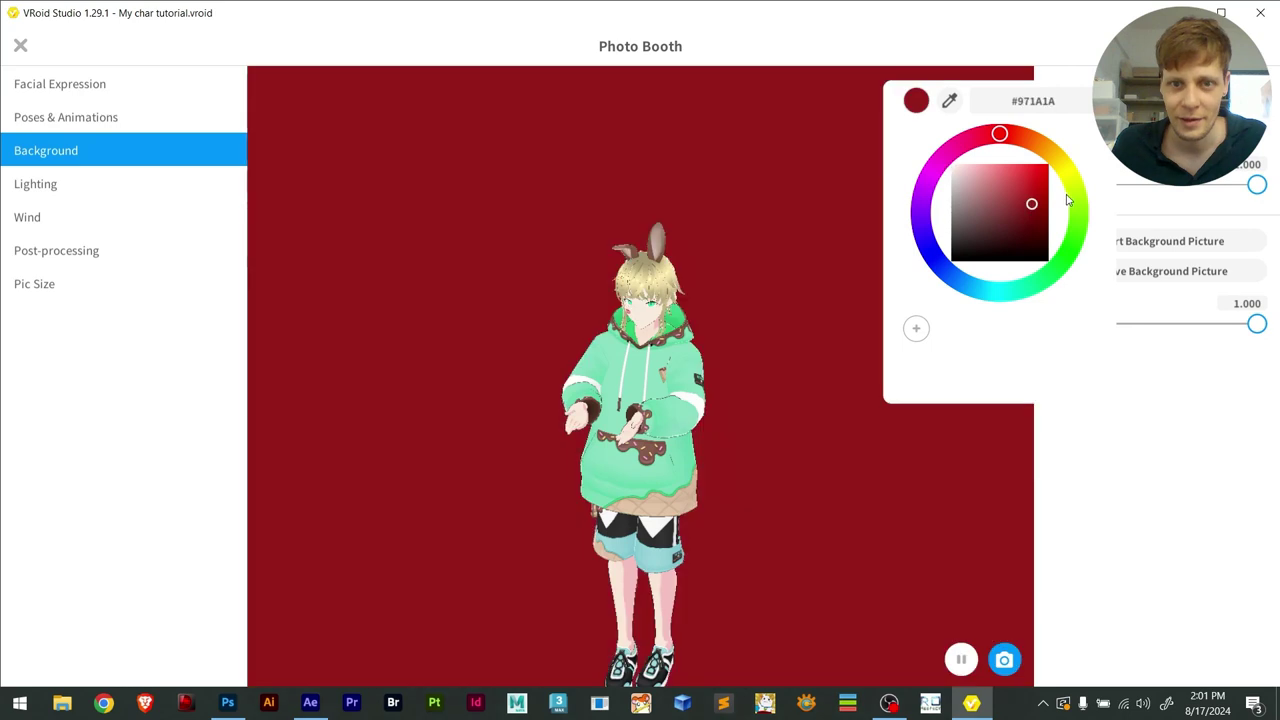
{"action": "left_click_drag", "start_coordinate": [1071, 200], "coordinate": [1076, 220]}
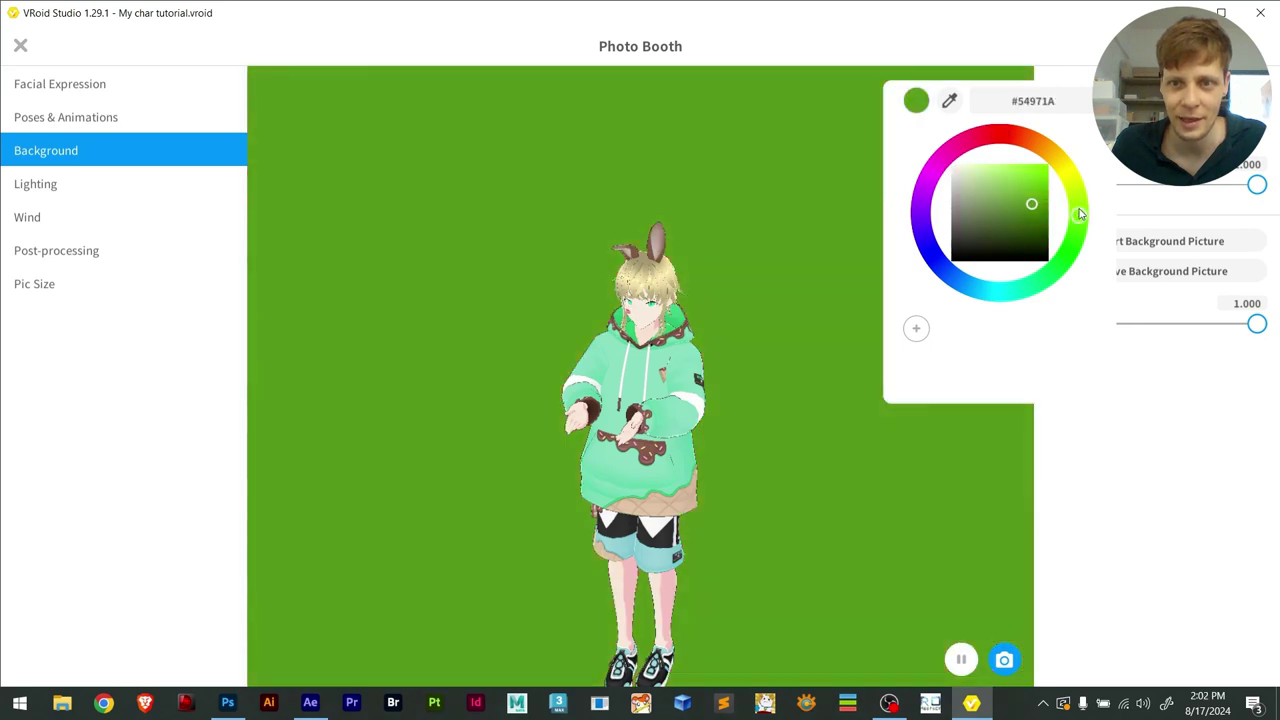
{"action": "left_click_drag", "start_coordinate": [924, 258], "coordinate": [926, 259]}
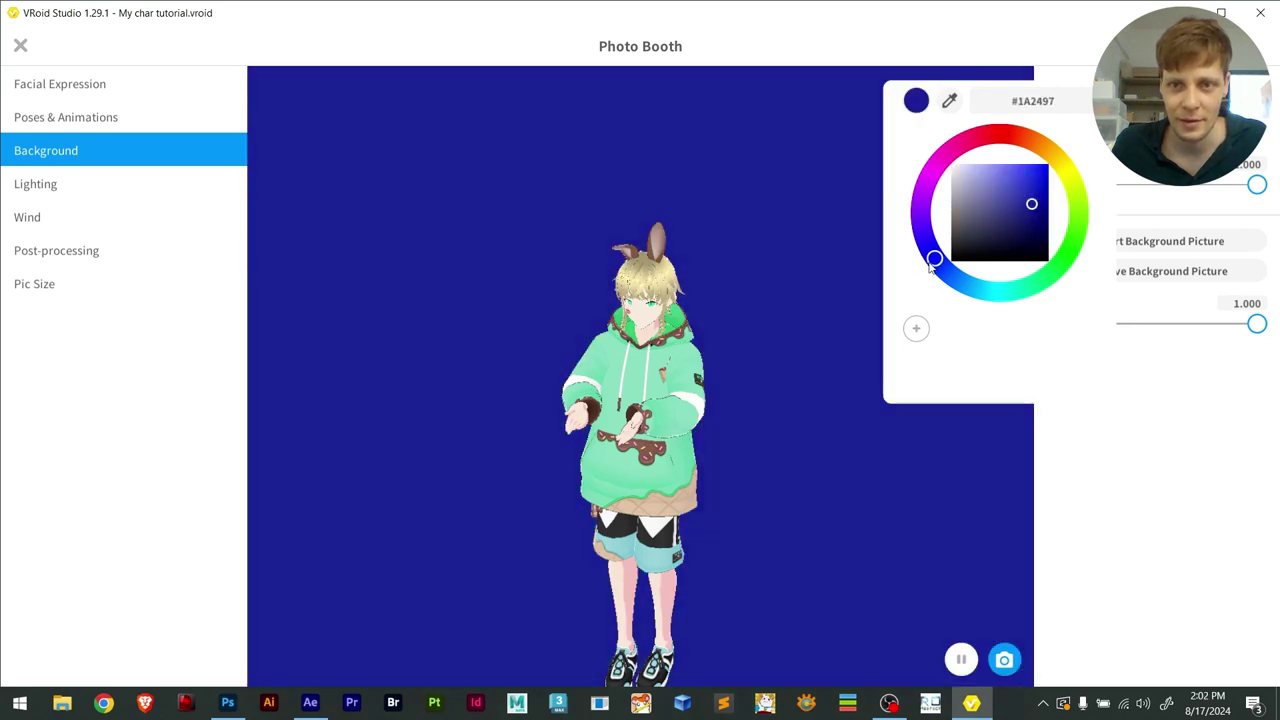
{"action": "left_click_drag", "start_coordinate": [977, 203], "coordinate": [970, 199]}
{"action": "left_click_drag", "start_coordinate": [985, 126], "coordinate": [1017, 157]}
{"action": "left_click", "coordinate": [1156, 476]}
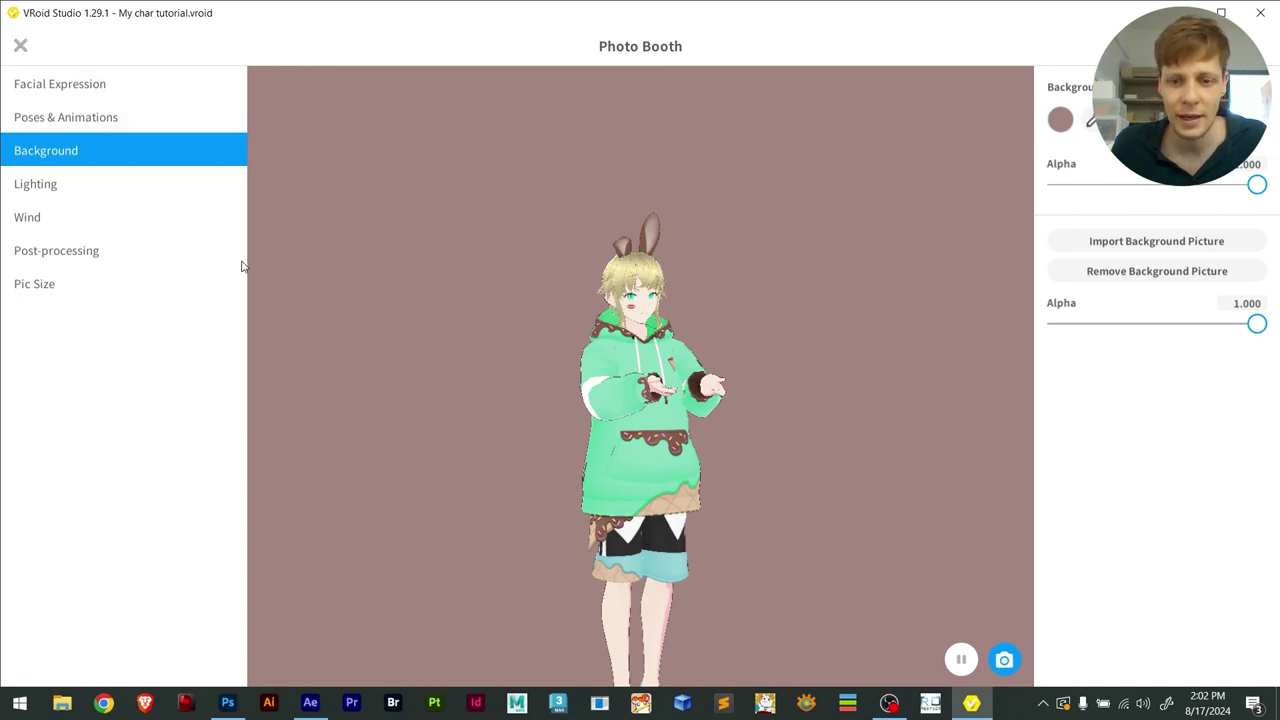
{"action": "left_click", "coordinate": [26, 46]}
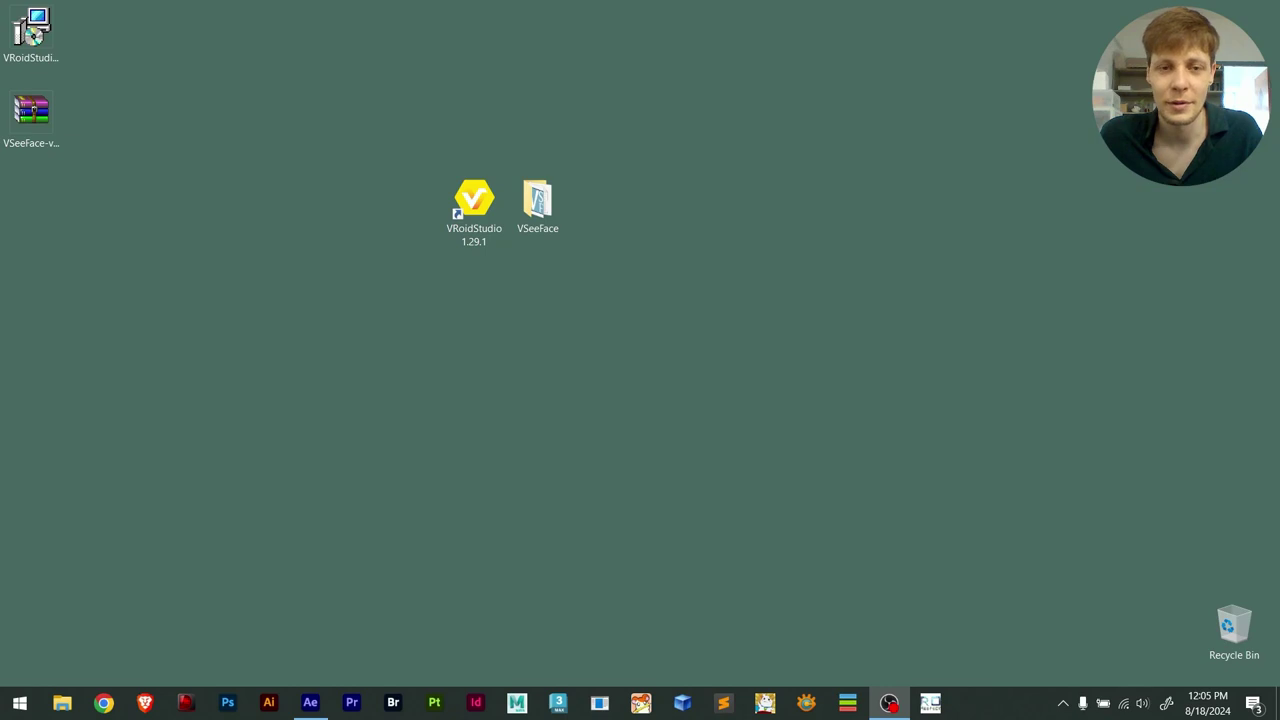
Open the desktop VSeeFace folder and start VSeeFace.exe
{"action": "double_click", "coordinate": [537, 205]}
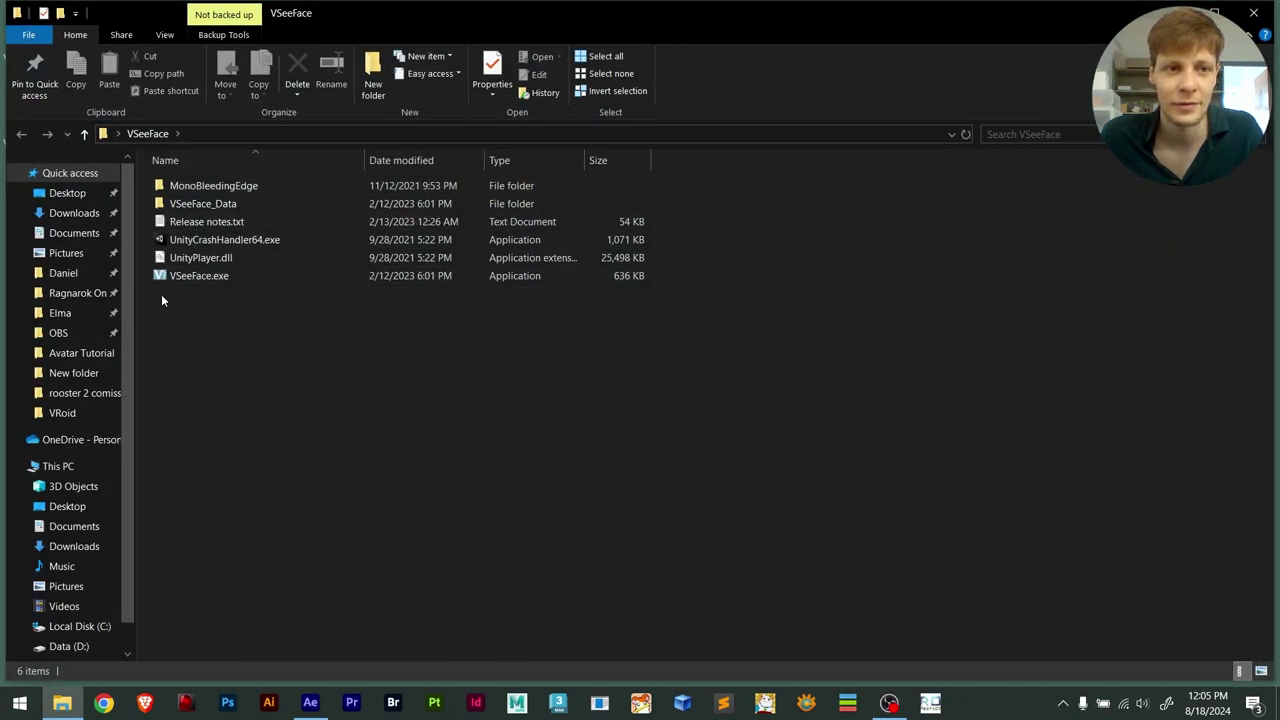
{"action": "left_click_drag", "start_coordinate": [134, 293], "coordinate": [50, 293]}
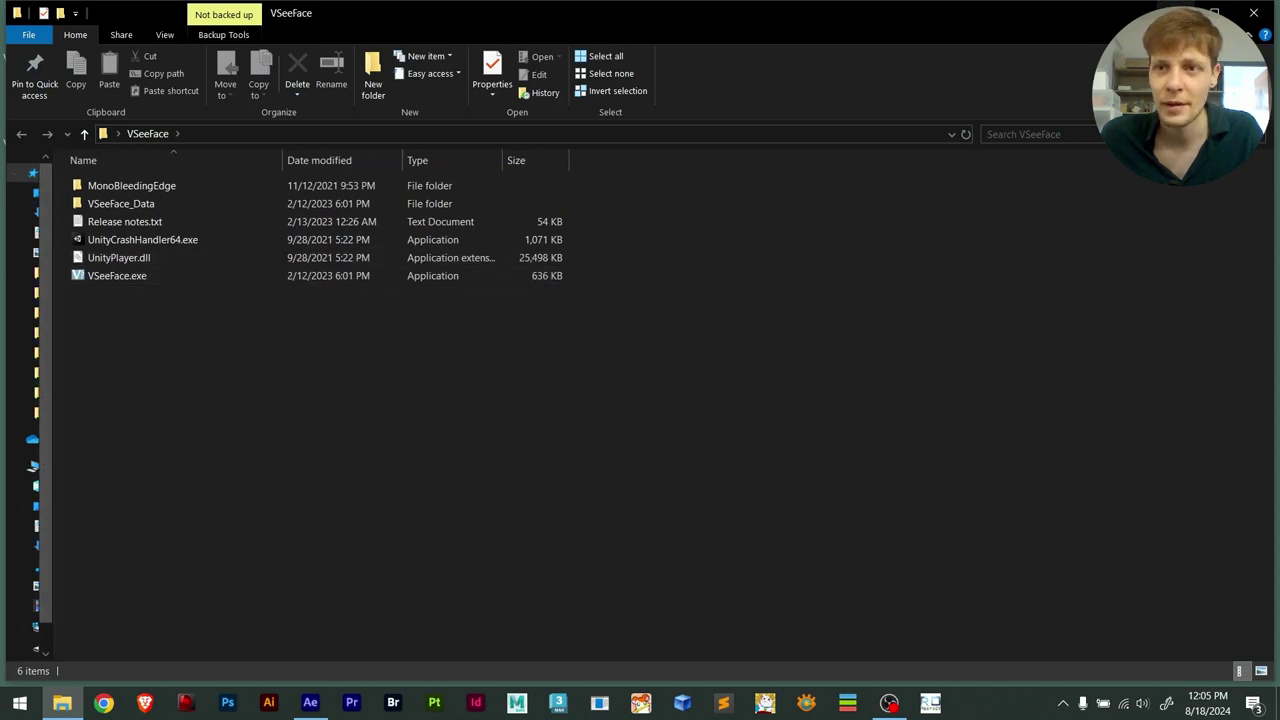
{"action": "left_click", "coordinate": [333, 276]}
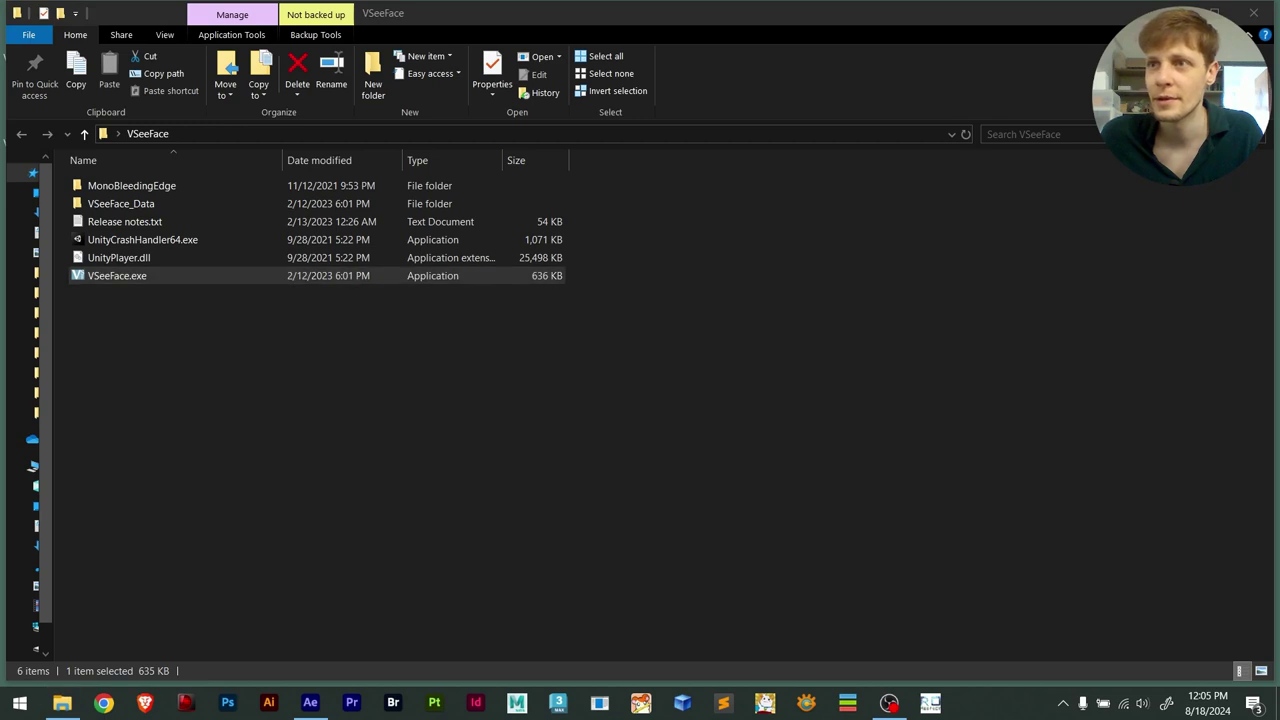
{"action": "left_click", "coordinate": [1165, 12]}
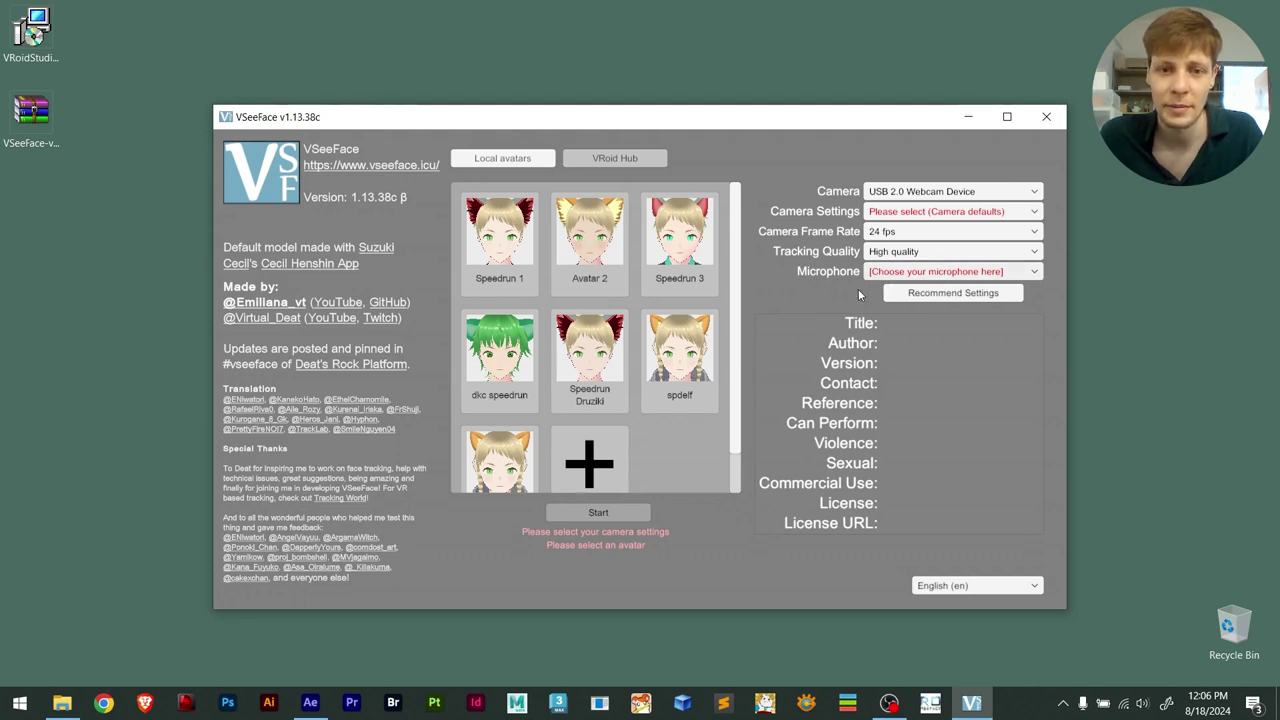
Load Speedrun IceCream.vrm as a new avatar from the + tile
{"action": "left_click", "coordinate": [587, 461]}
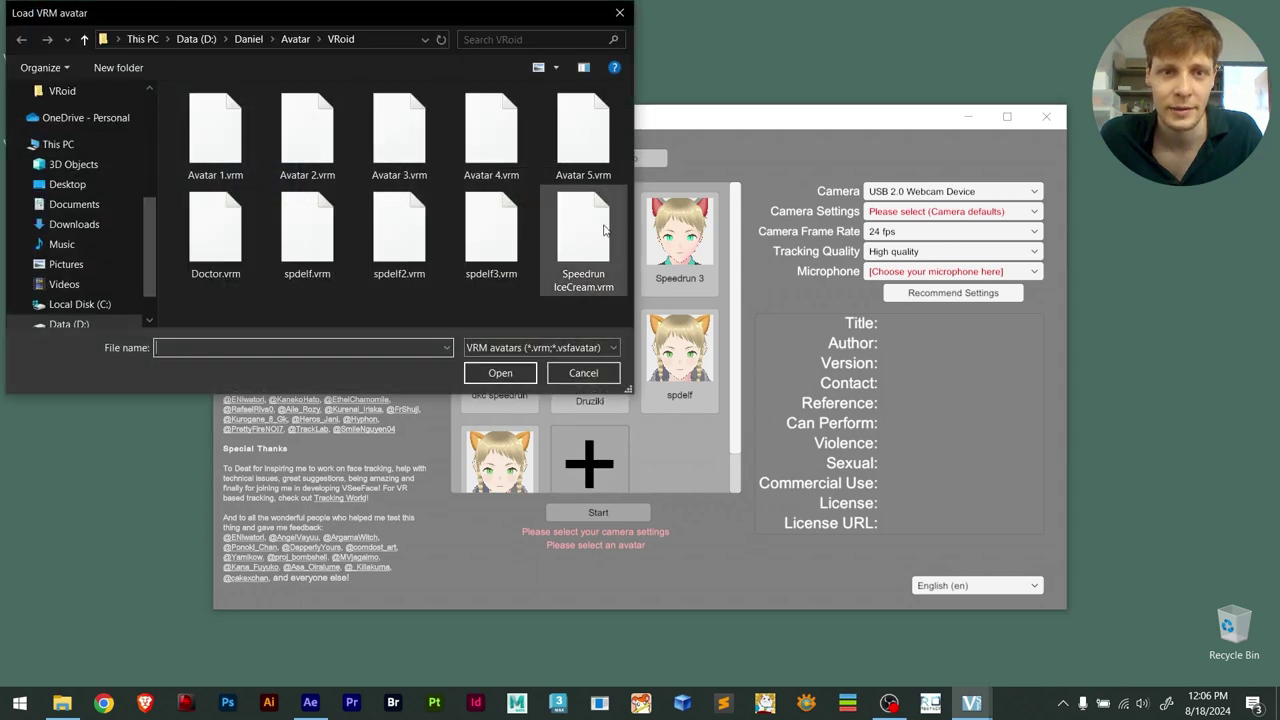
{"action": "double_click", "coordinate": [585, 230]}
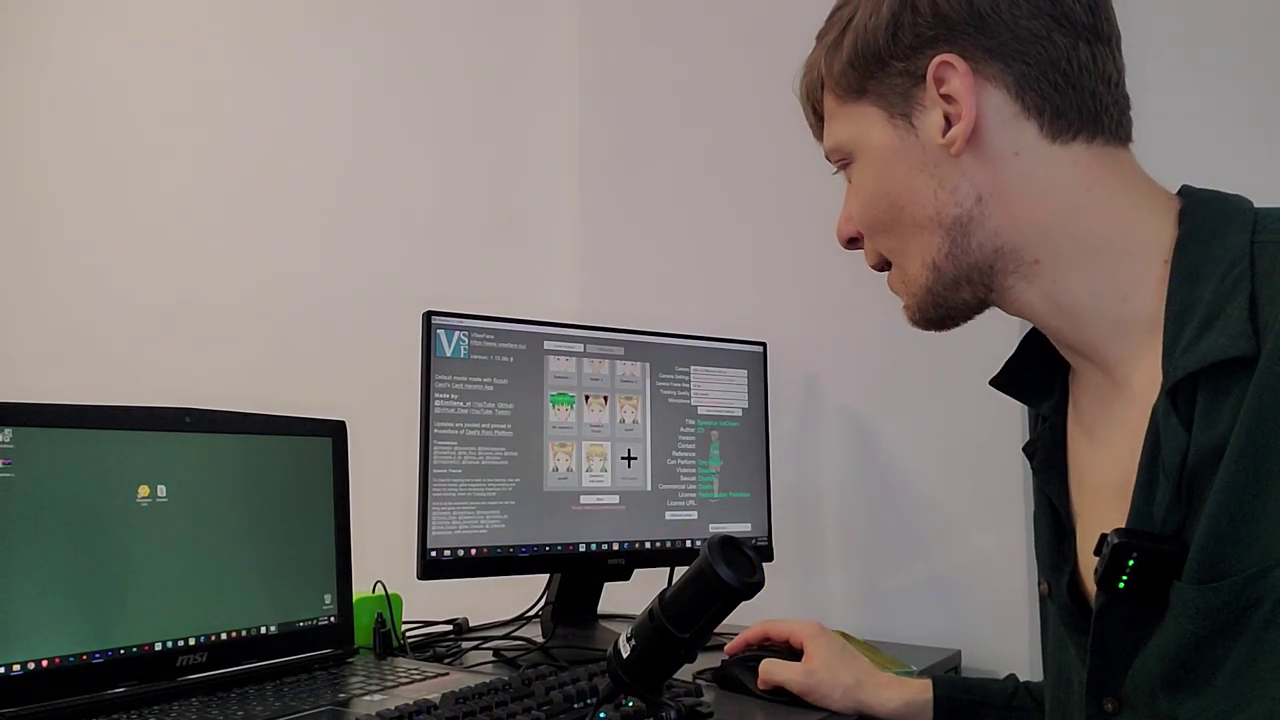
Start tracking with the Speedrun IceCream avatar and toggle the UI off
{"action": "left_click", "coordinate": [729, 527]}
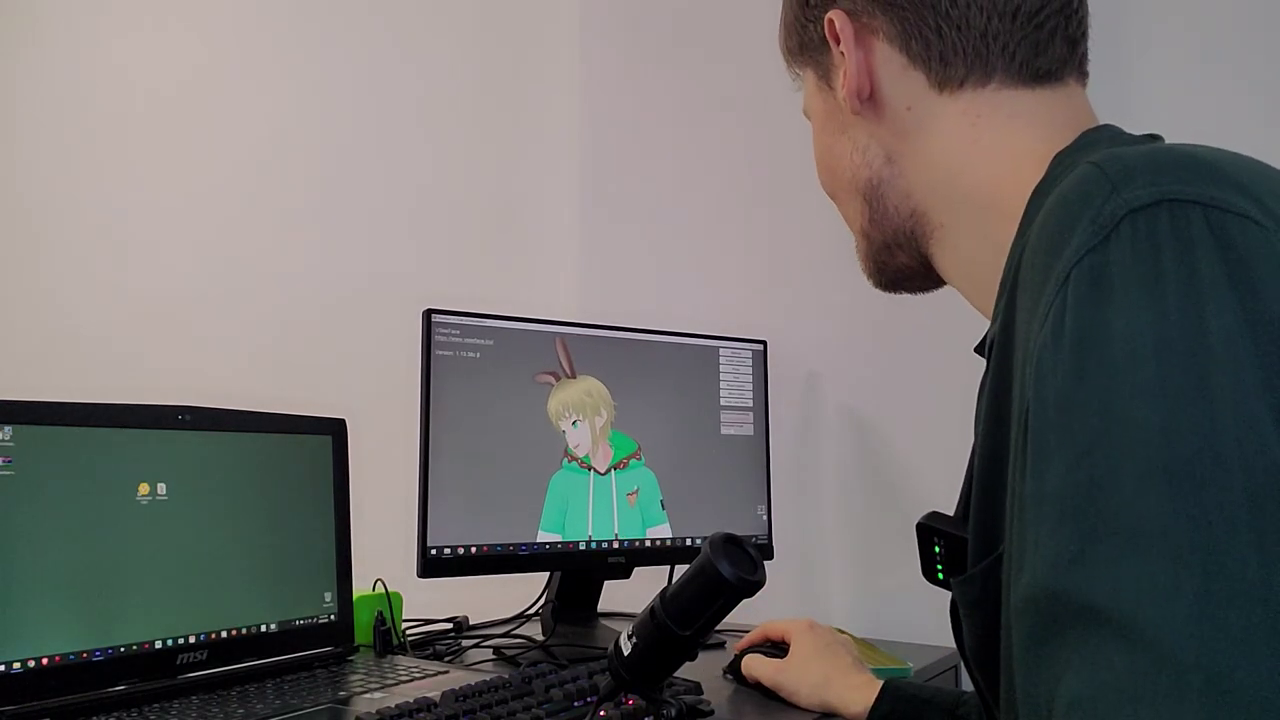
{"action": "left_click", "coordinate": [760, 510]}
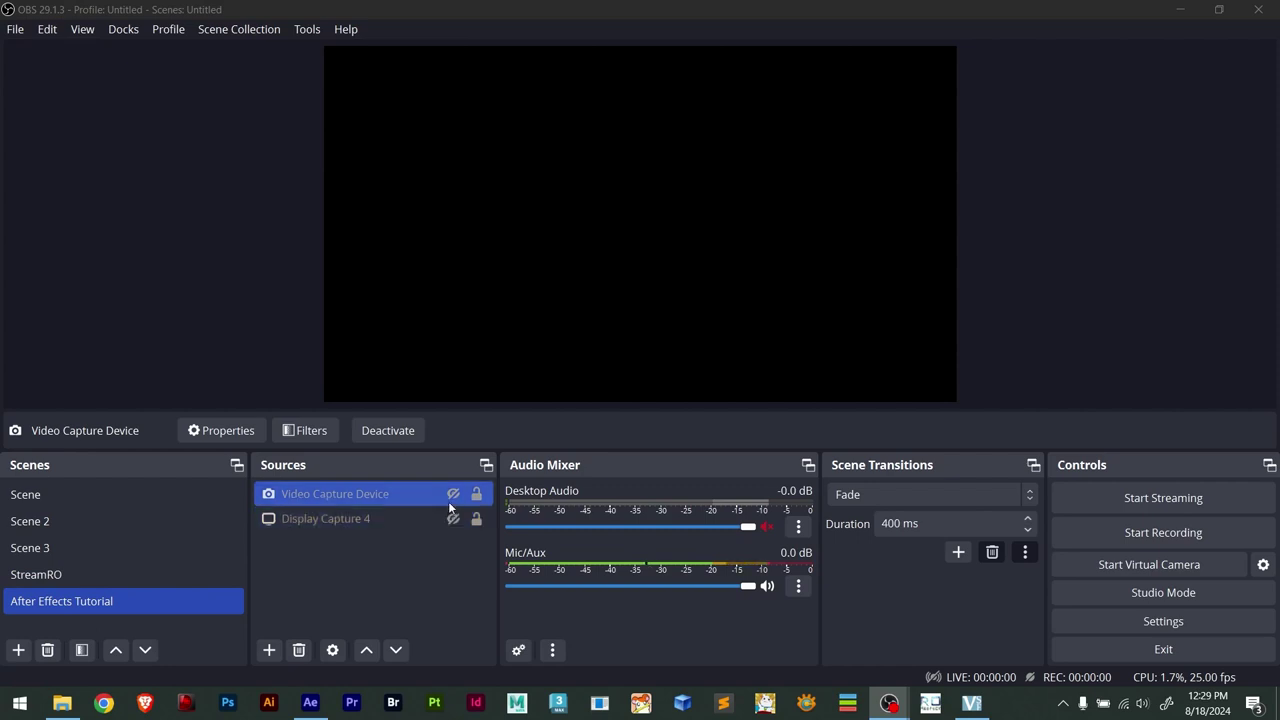
Create a new OBS scene named Avatar Tutorial
{"action": "left_click", "coordinate": [17, 651]}
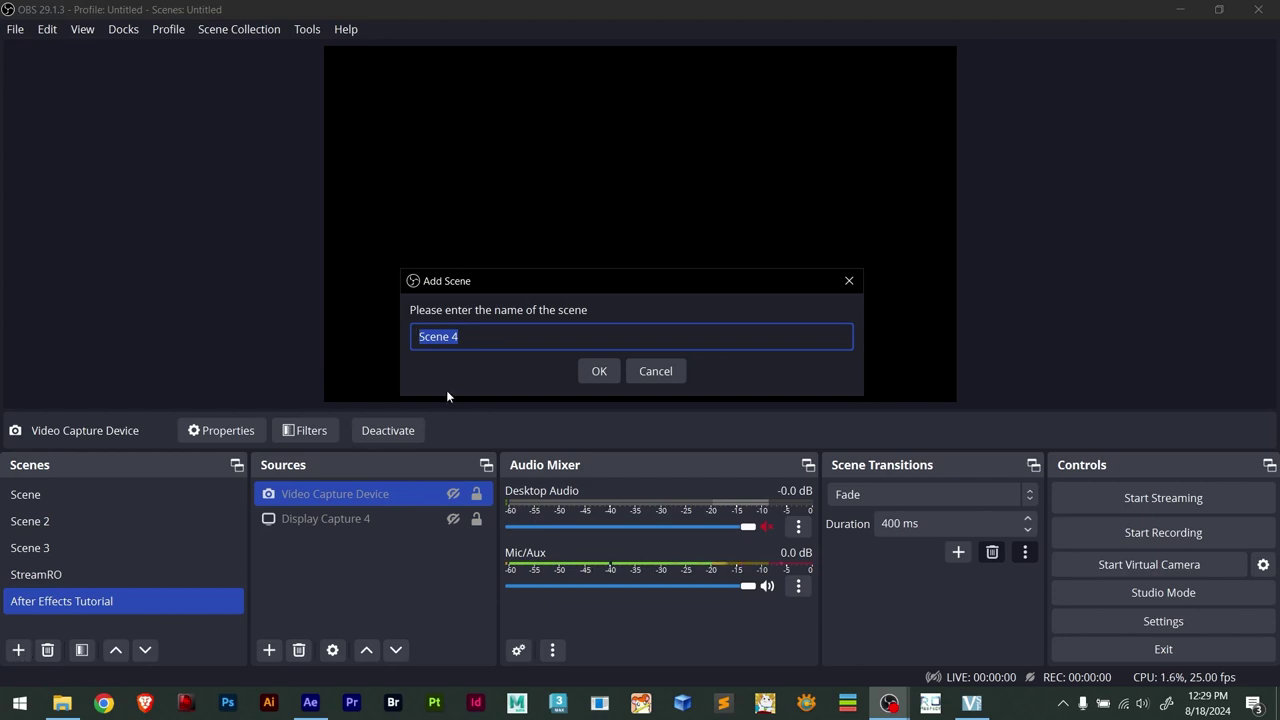
{"action": "type", "text": "Avatar Tutorial"}
{"action": "key", "text": "Return"}
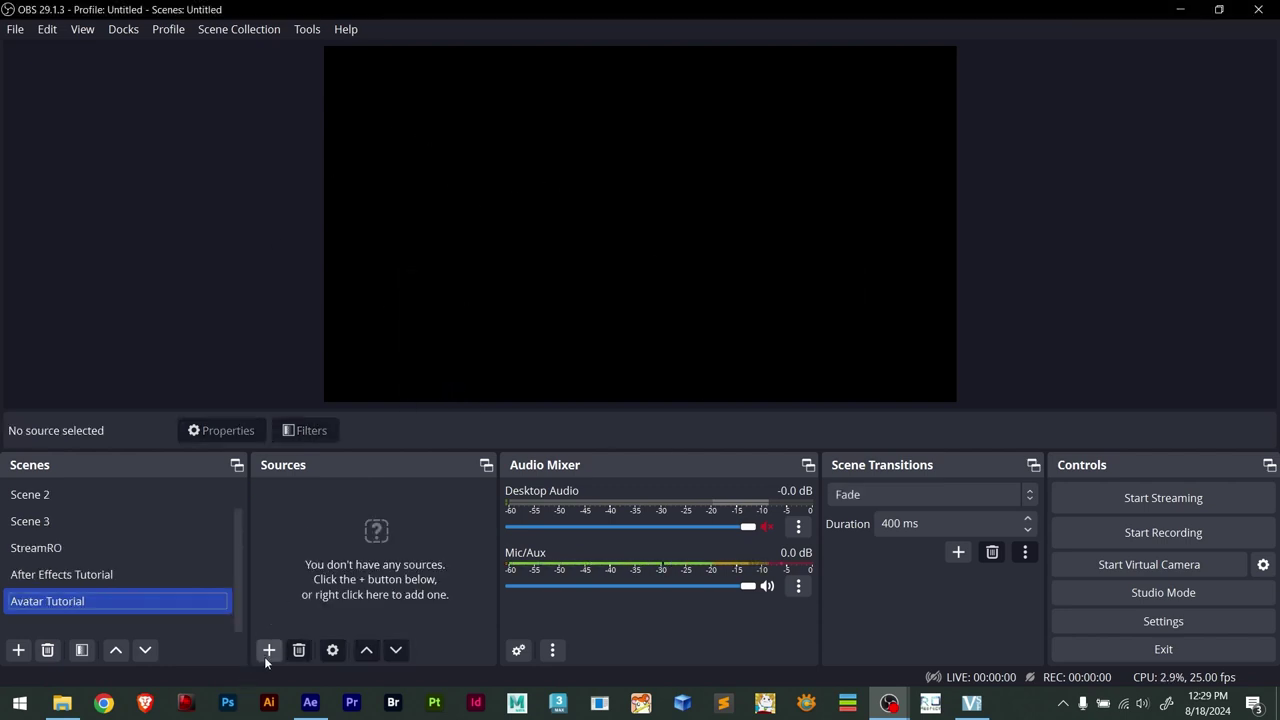
Add a Game Capture source named Avatar Icecream capturing the specific VSeeFace window
{"action": "left_click", "coordinate": [266, 652]}
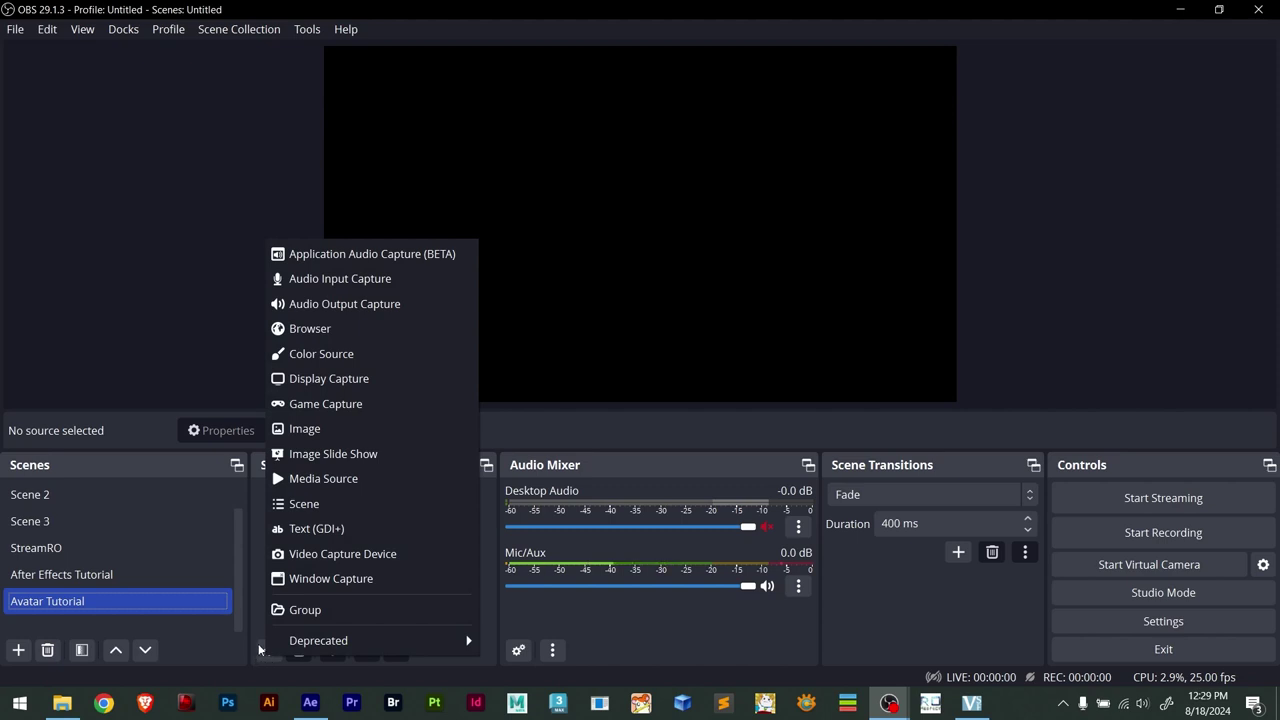
{"action": "left_click", "coordinate": [335, 405]}
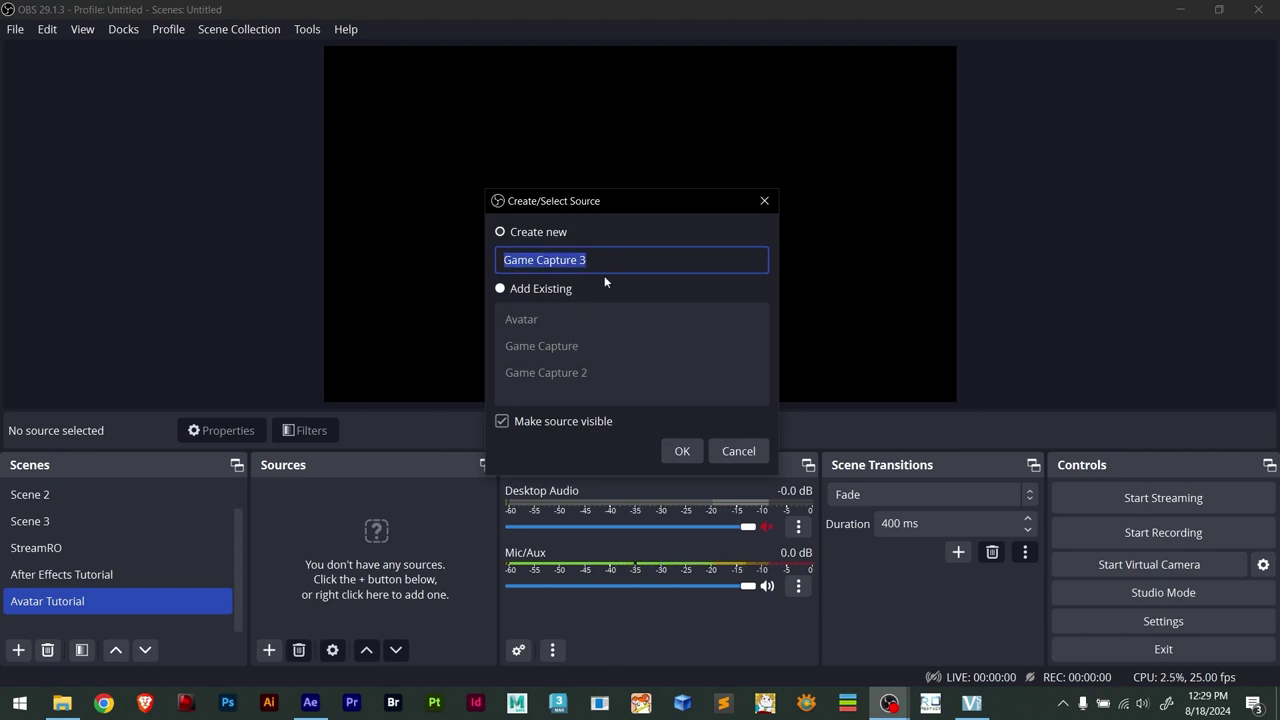
{"action": "type", "text": "Ava"}
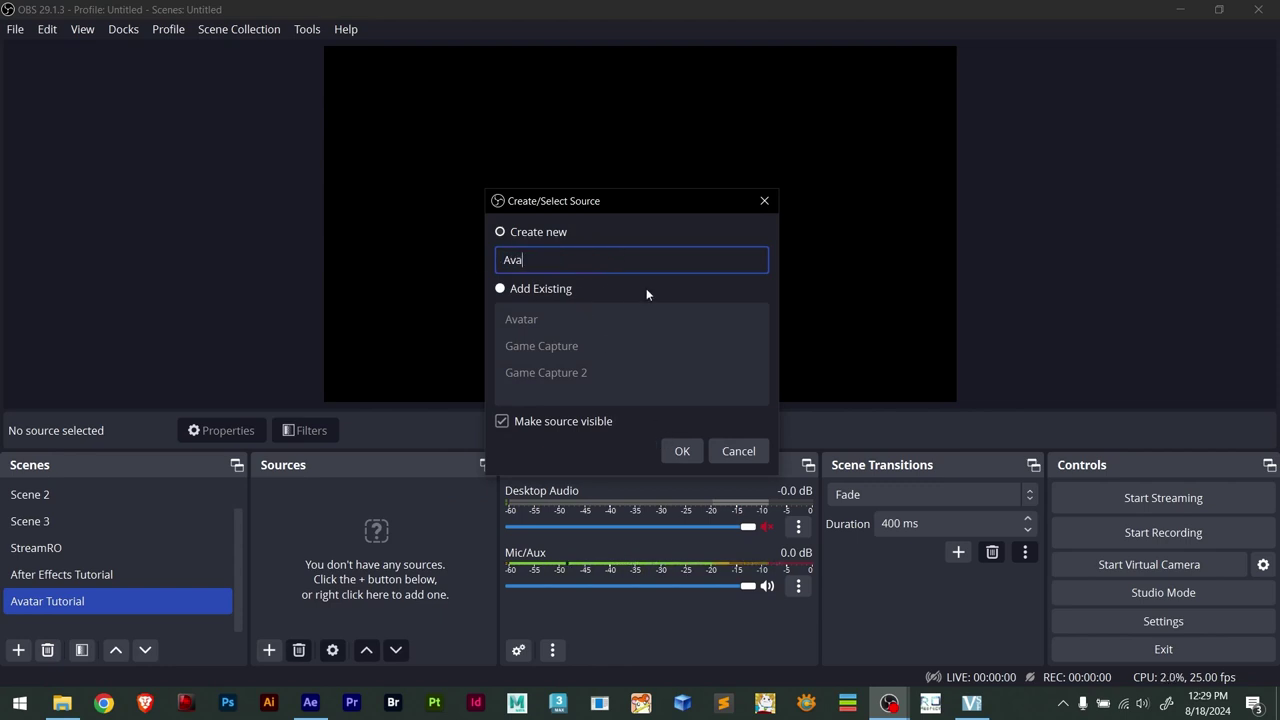
{"action": "type", "text": "tar Icecream"}
{"action": "left_click", "coordinate": [680, 452]}
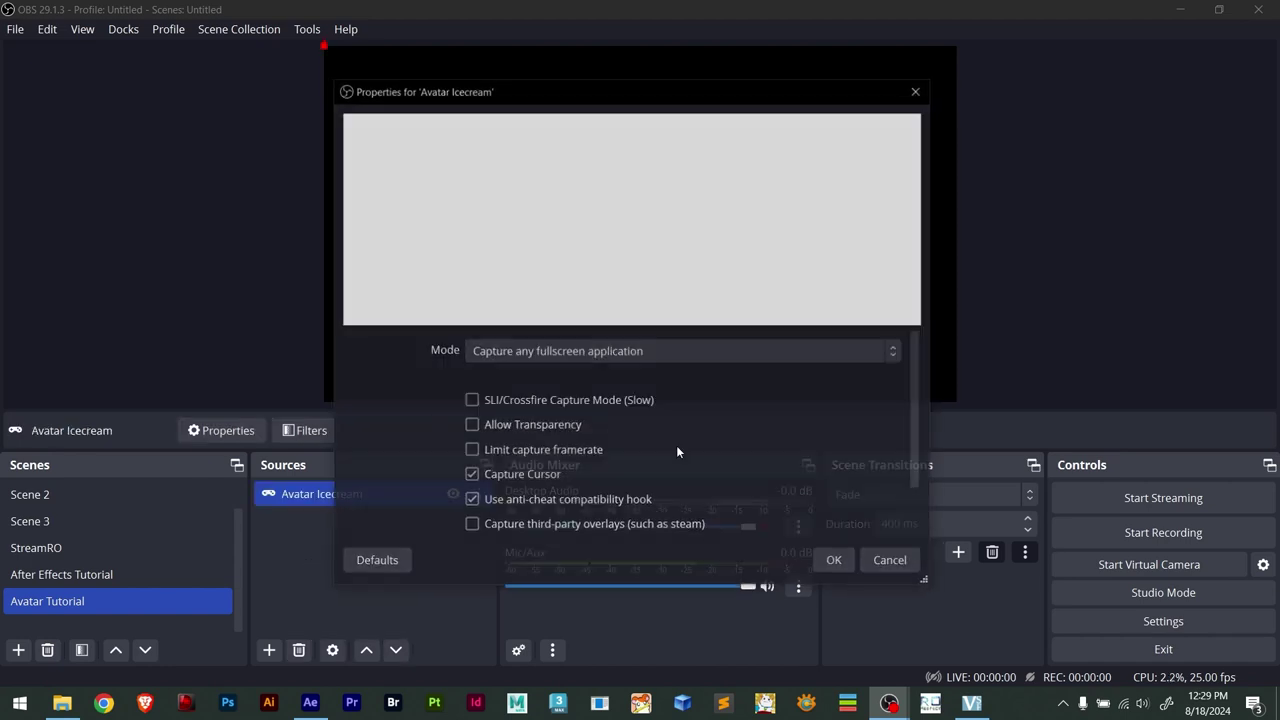
{"action": "left_click", "coordinate": [601, 351]}
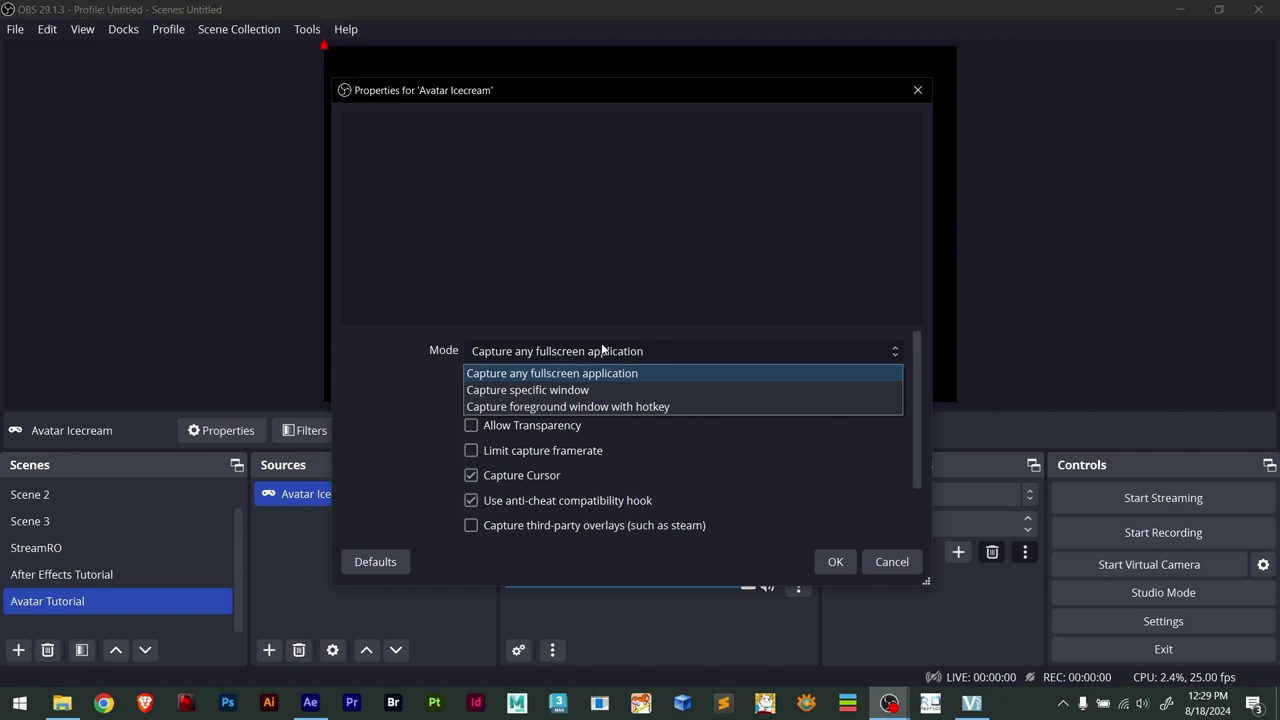
{"action": "left_click", "coordinate": [549, 390]}
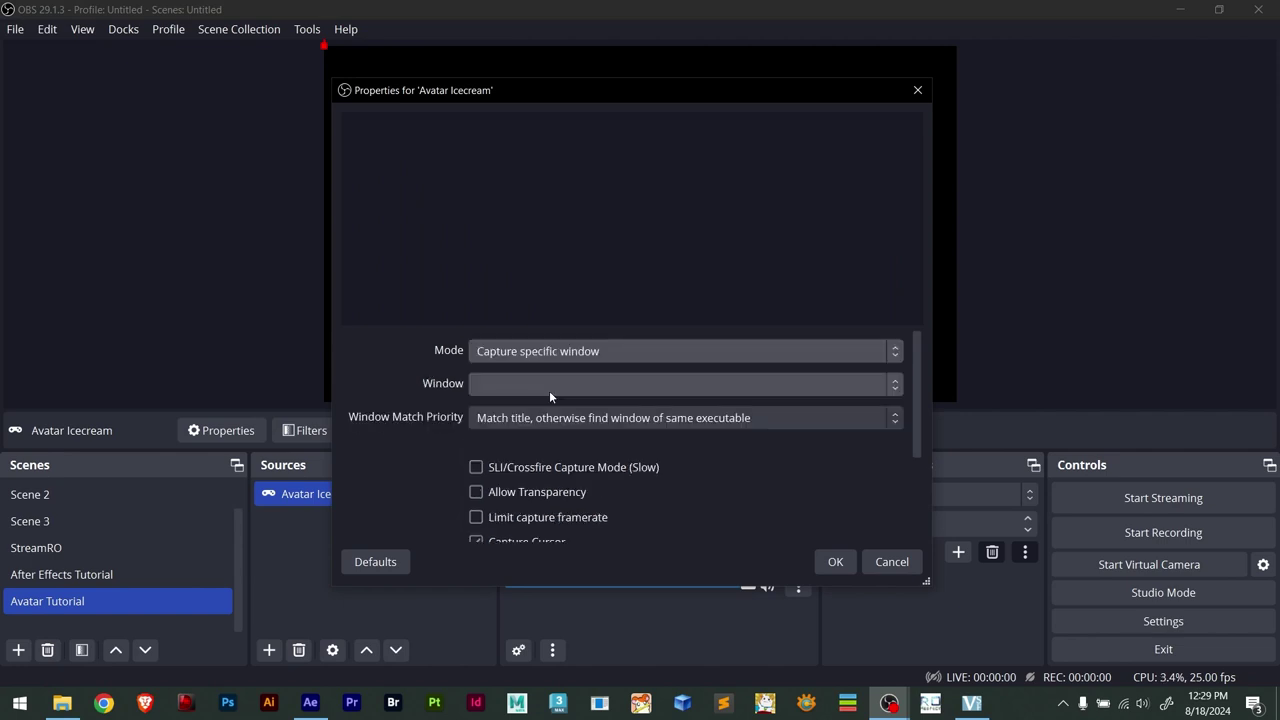
{"action": "left_click", "coordinate": [499, 383]}
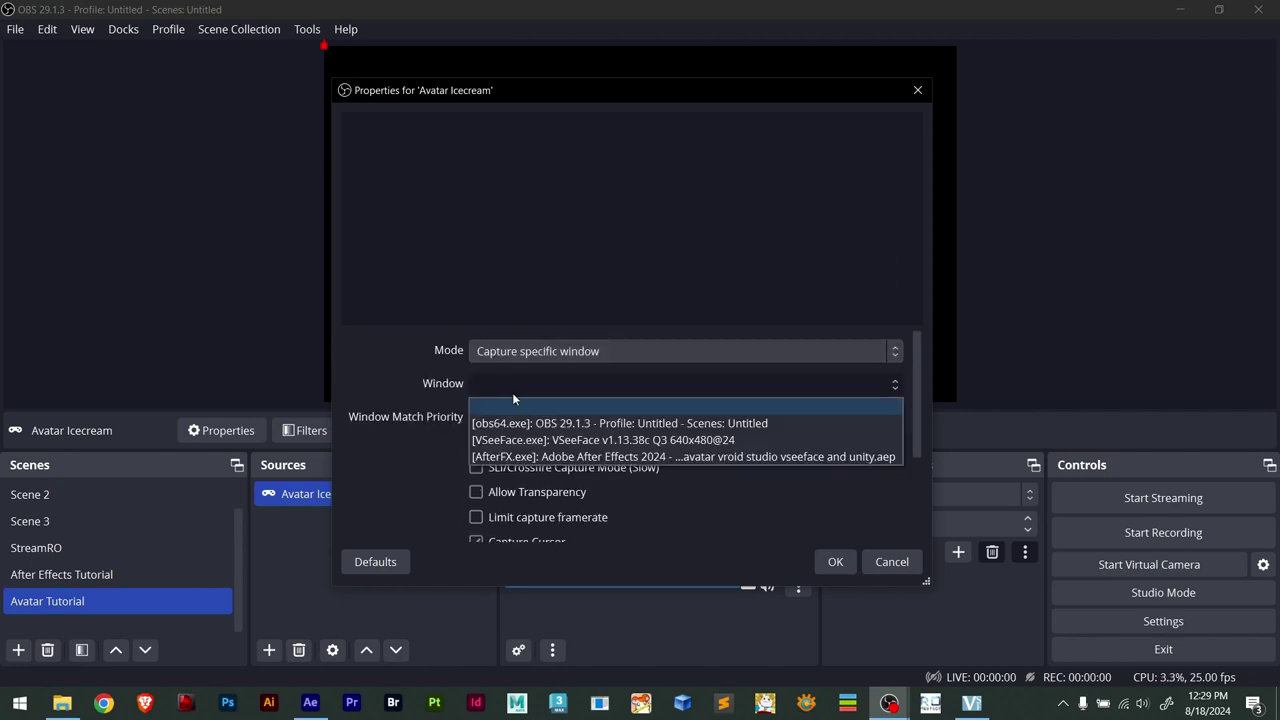
{"action": "left_click", "coordinate": [518, 440]}
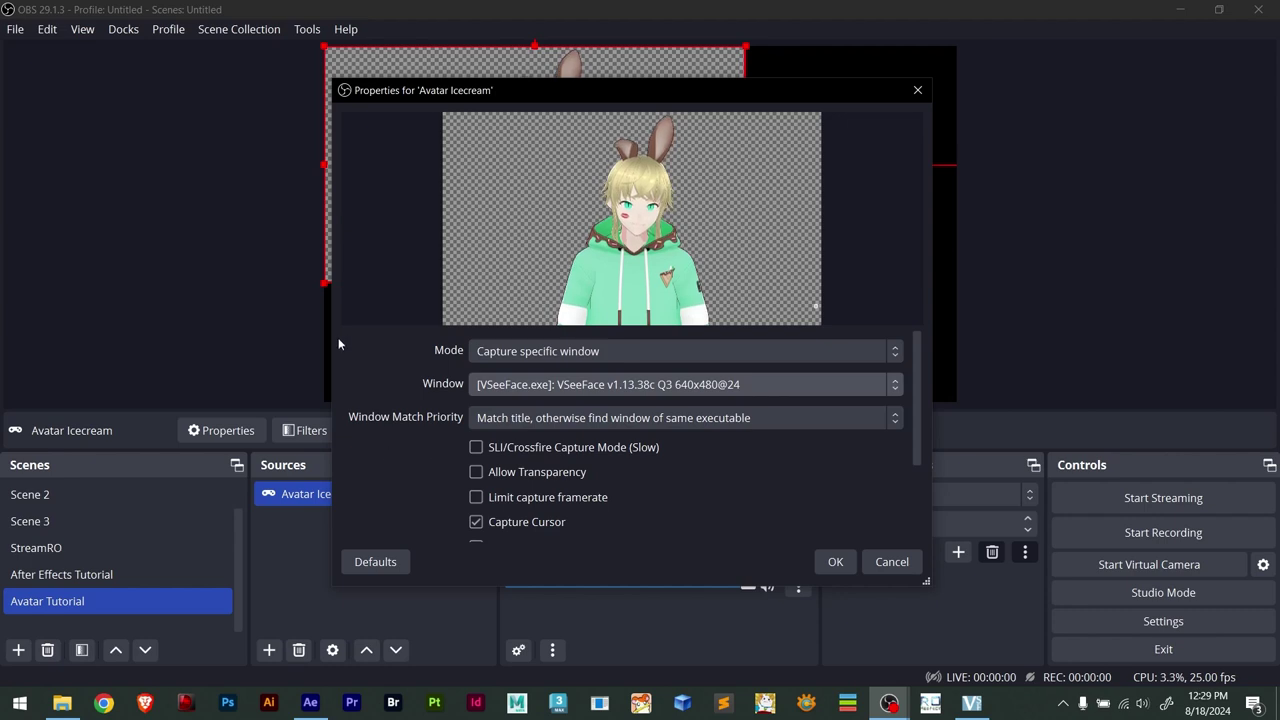
Enable Allow Transparency, apply the settings, and centre the avatar on the canvas
{"action": "left_click_drag", "start_coordinate": [614, 91], "coordinate": [780, 108]}
{"action": "scroll", "coordinate": [567, 496], "scroll_direction": "down", "scroll_amount": 1}
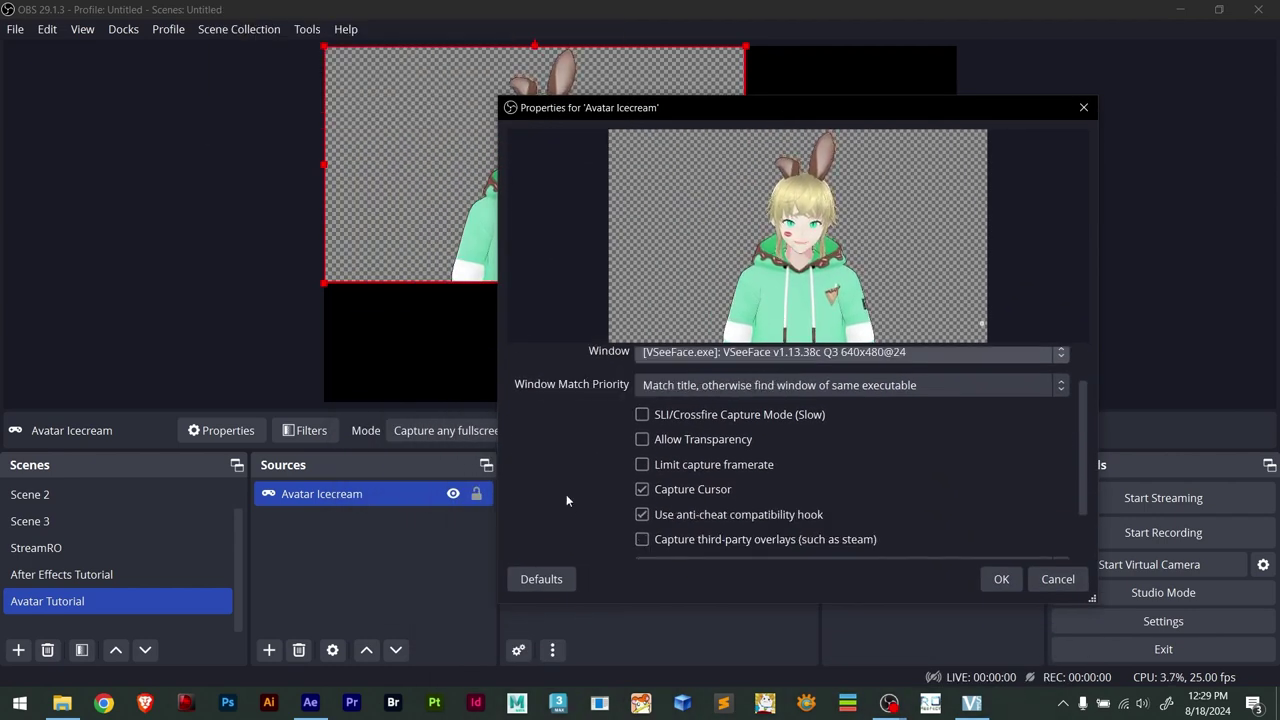
{"action": "scroll", "coordinate": [566, 490], "scroll_direction": "down", "scroll_amount": 1}
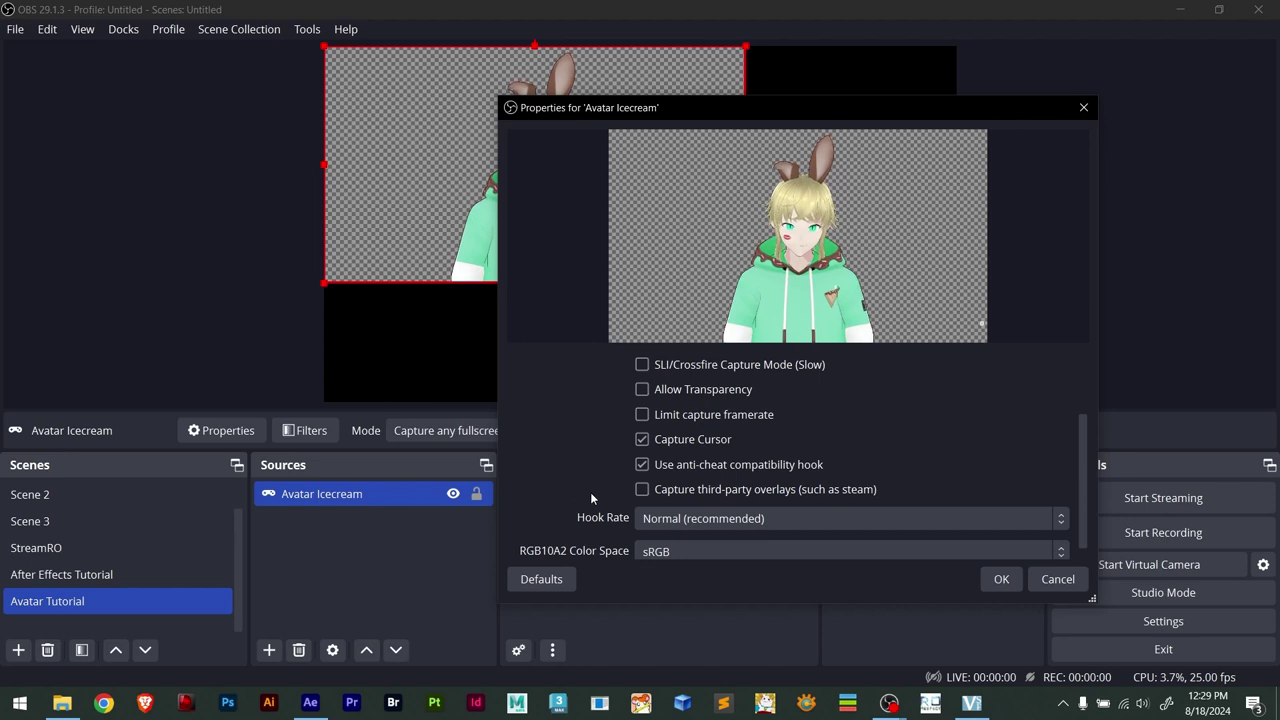
{"action": "scroll", "coordinate": [588, 492], "scroll_direction": "up", "scroll_amount": 1}
{"action": "scroll", "coordinate": [582, 492], "scroll_direction": "up", "scroll_amount": 1}
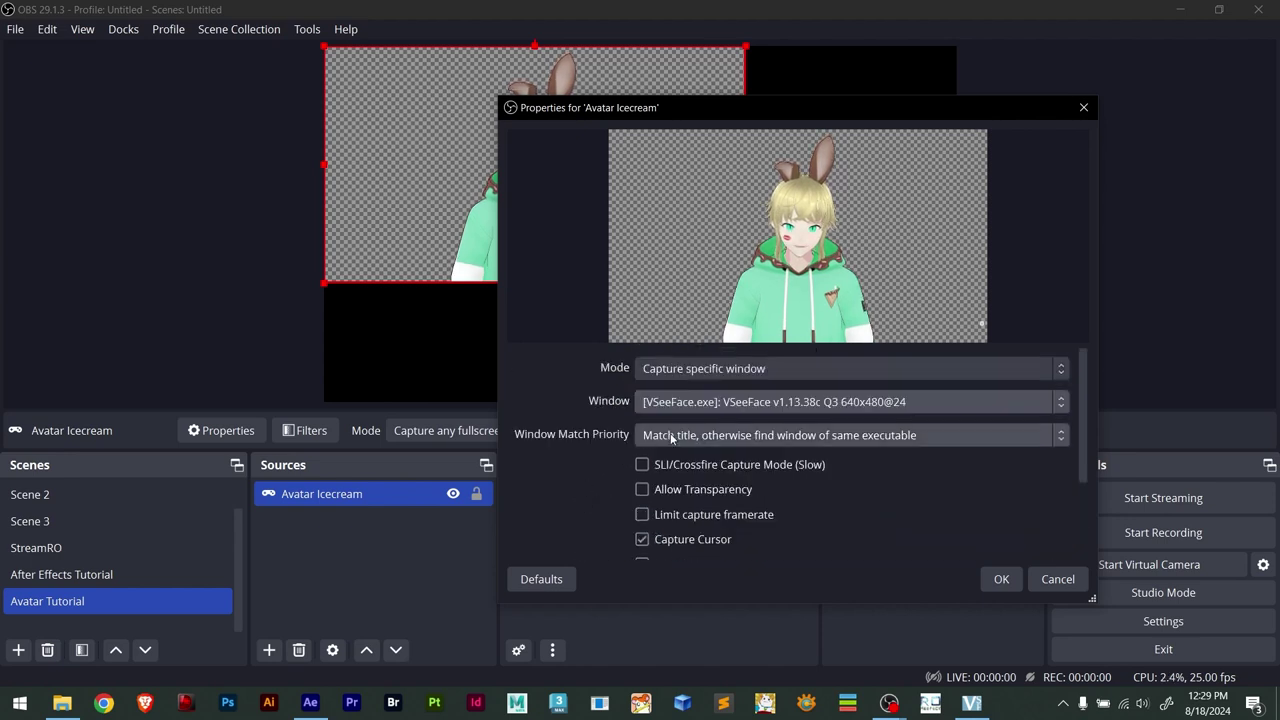
{"action": "left_click", "coordinate": [641, 489]}
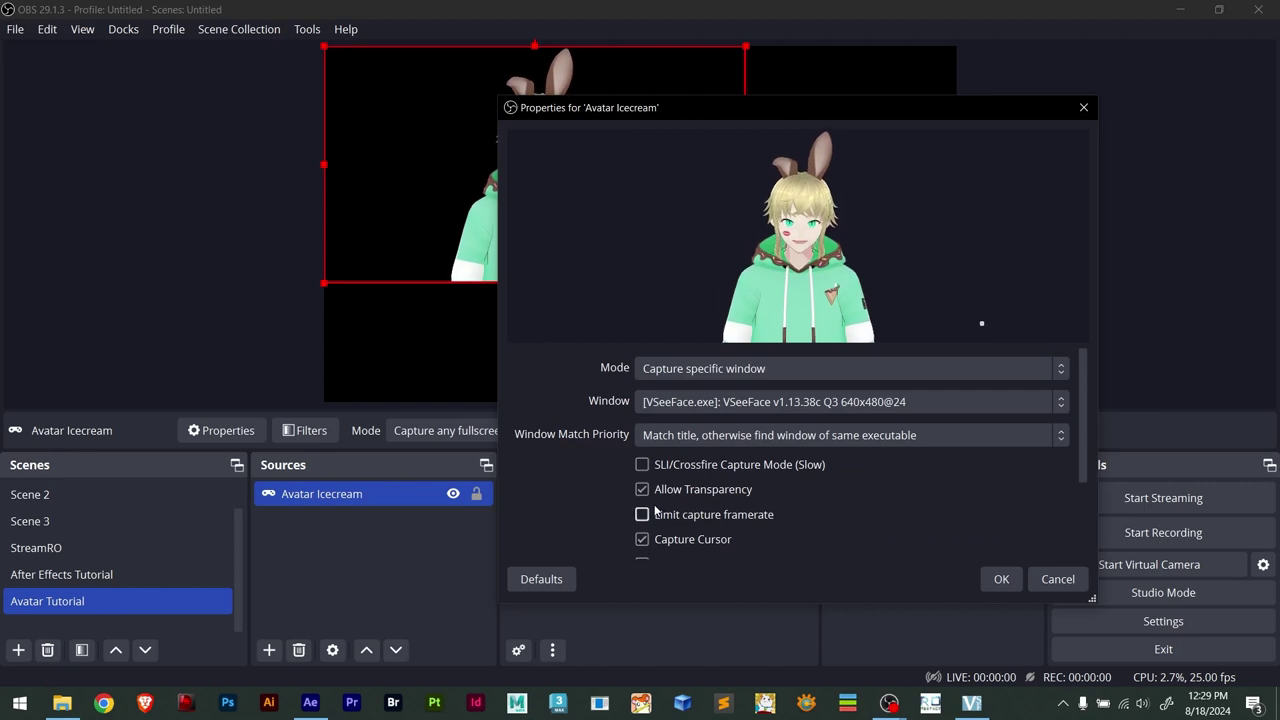
{"action": "left_click", "coordinate": [1001, 579]}
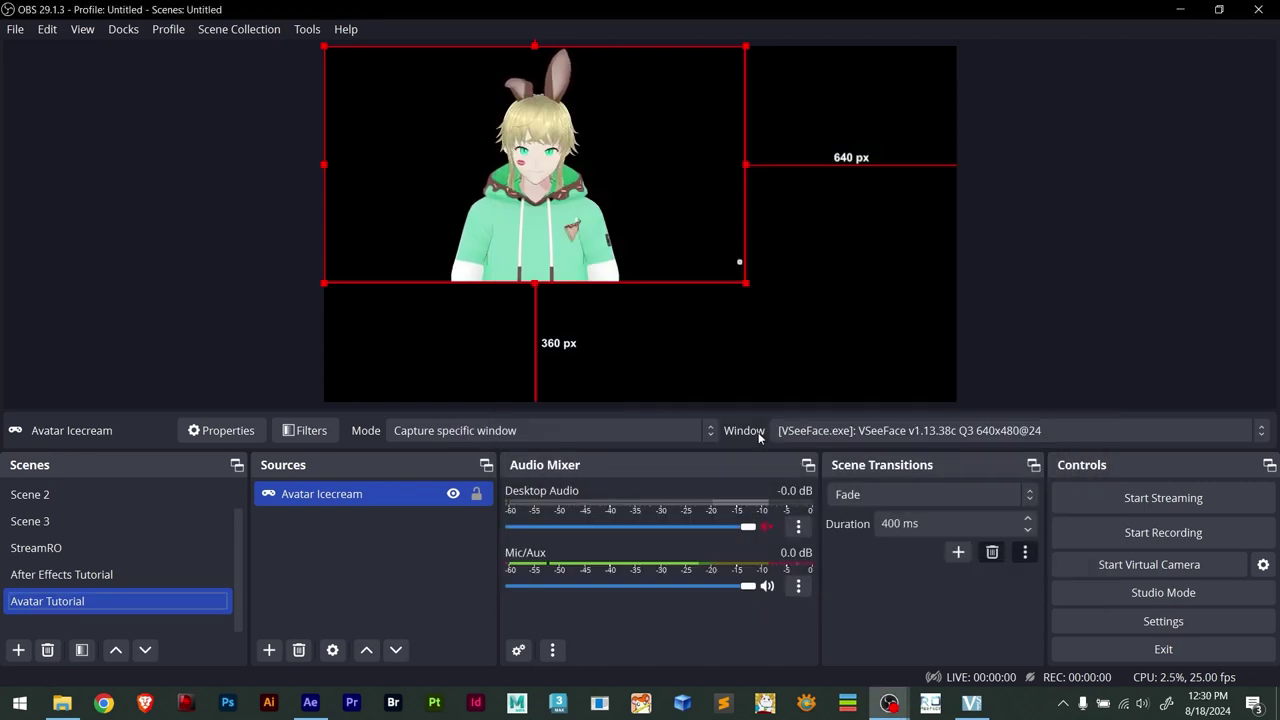
{"action": "left_click_drag", "start_coordinate": [535, 224], "coordinate": [643, 343]}
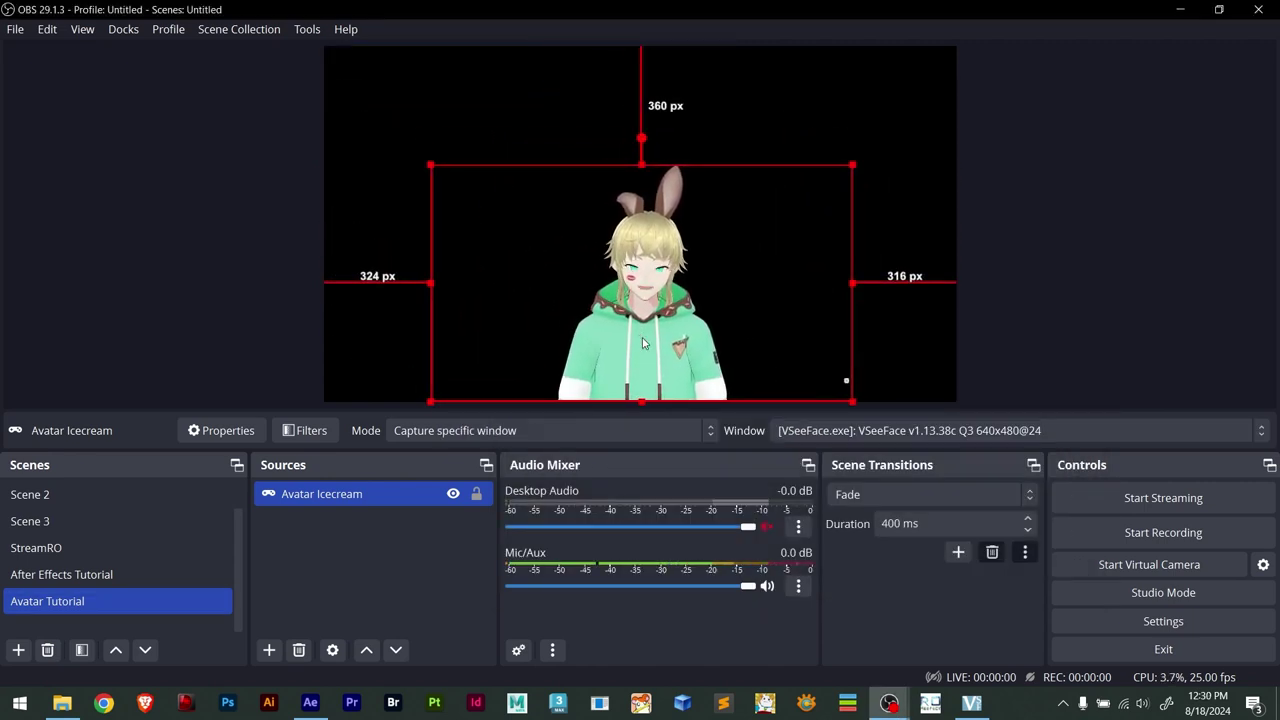
{"action": "left_click", "coordinate": [270, 654]}
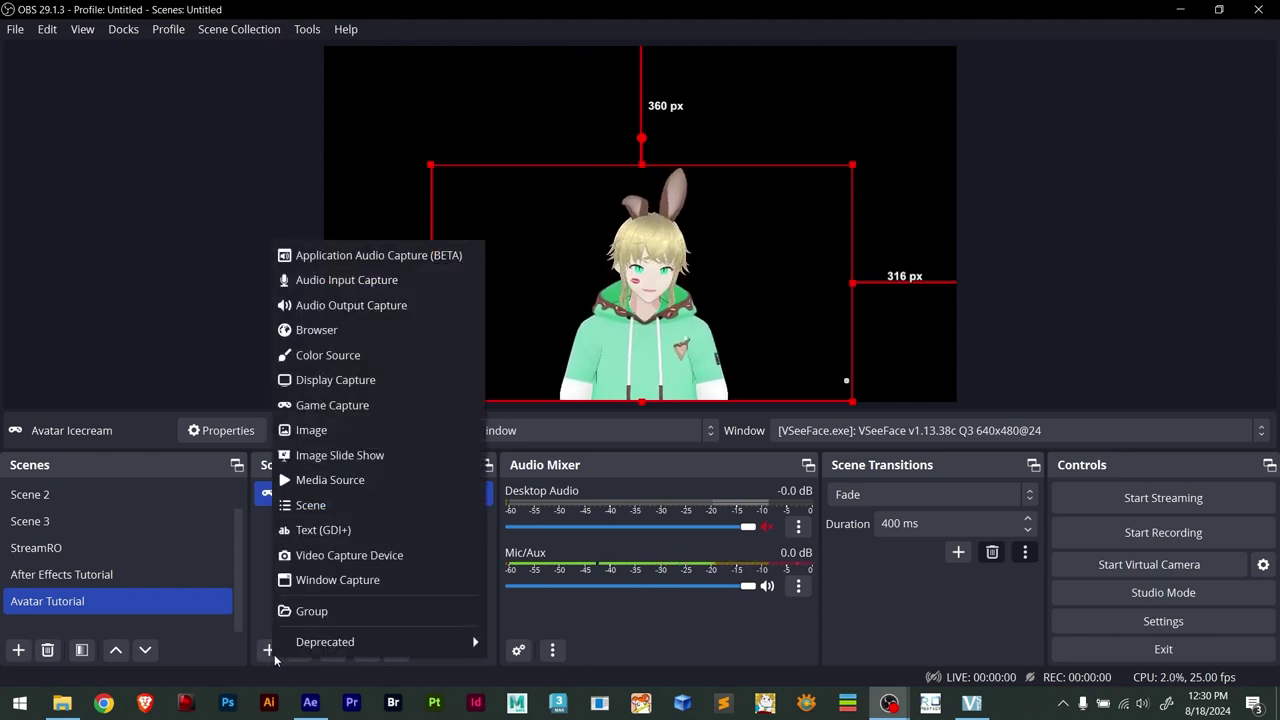
Add an Image source displaying wallpaper1.jpg
{"action": "left_click", "coordinate": [365, 462]}
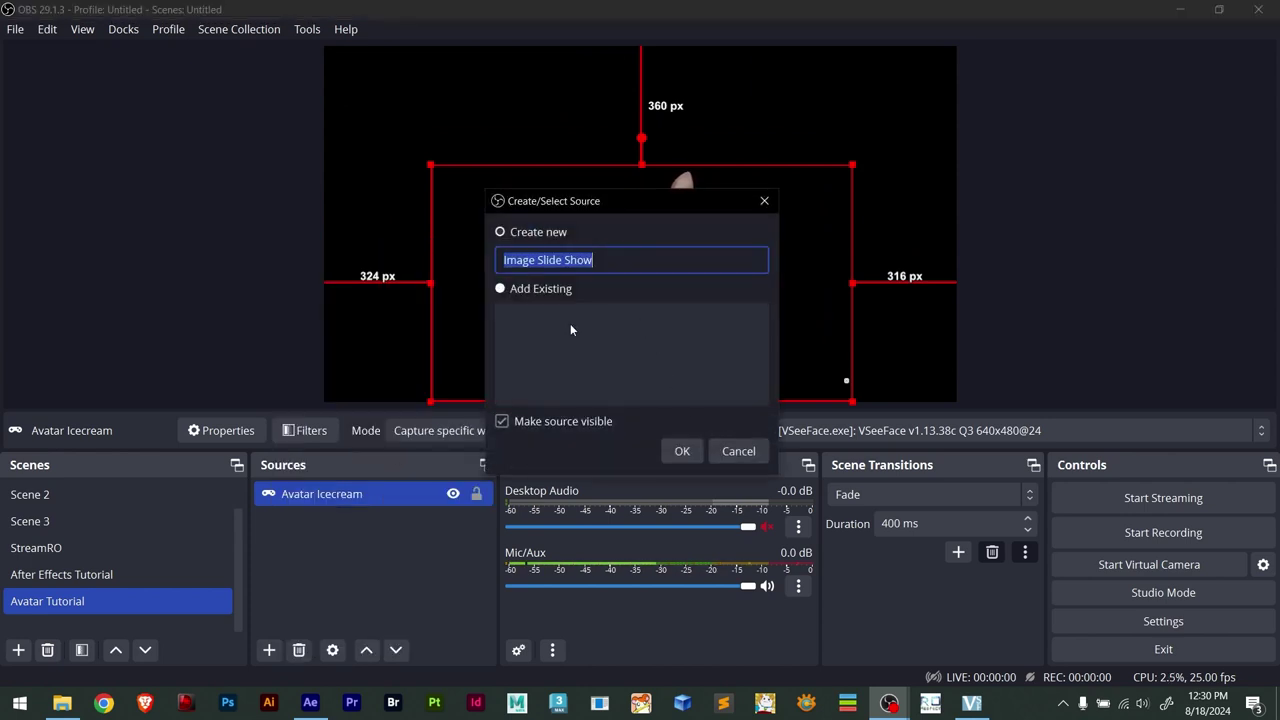
{"action": "left_click", "coordinate": [738, 451]}
{"action": "left_click", "coordinate": [268, 650]}
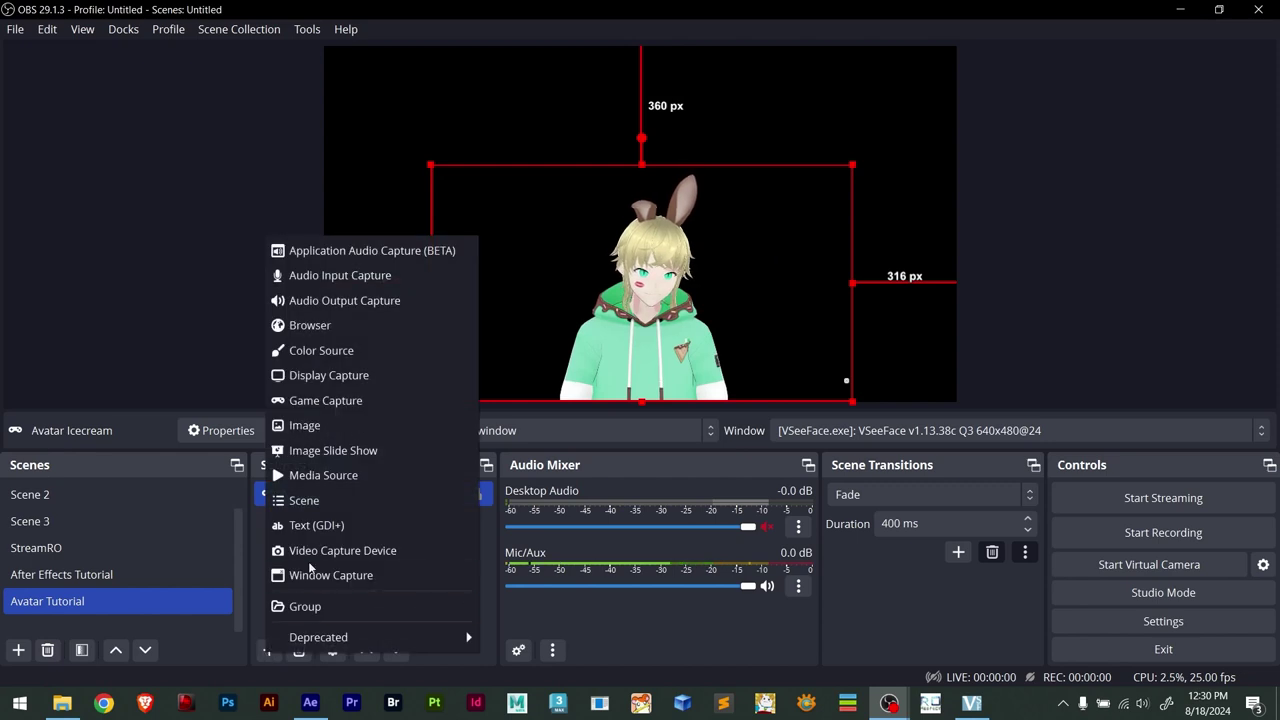
{"action": "left_click", "coordinate": [305, 425]}
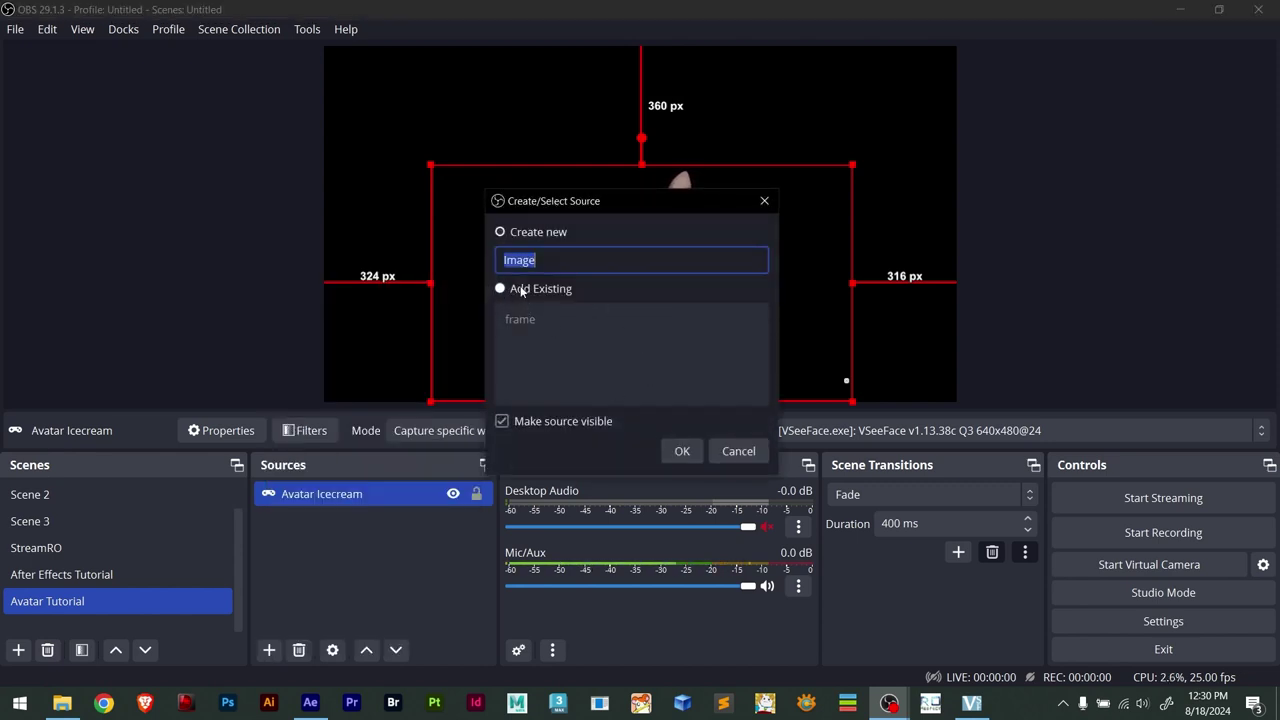
{"action": "left_click", "coordinate": [688, 452]}
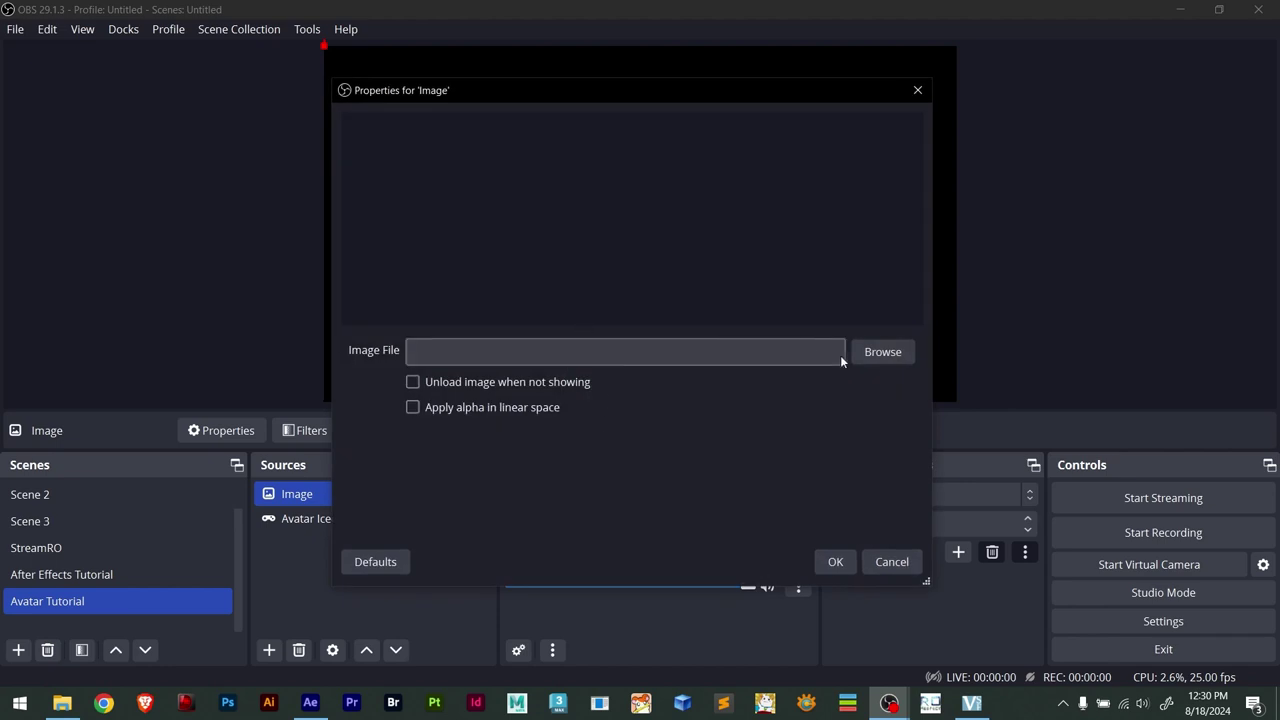
{"action": "left_click", "coordinate": [880, 352]}
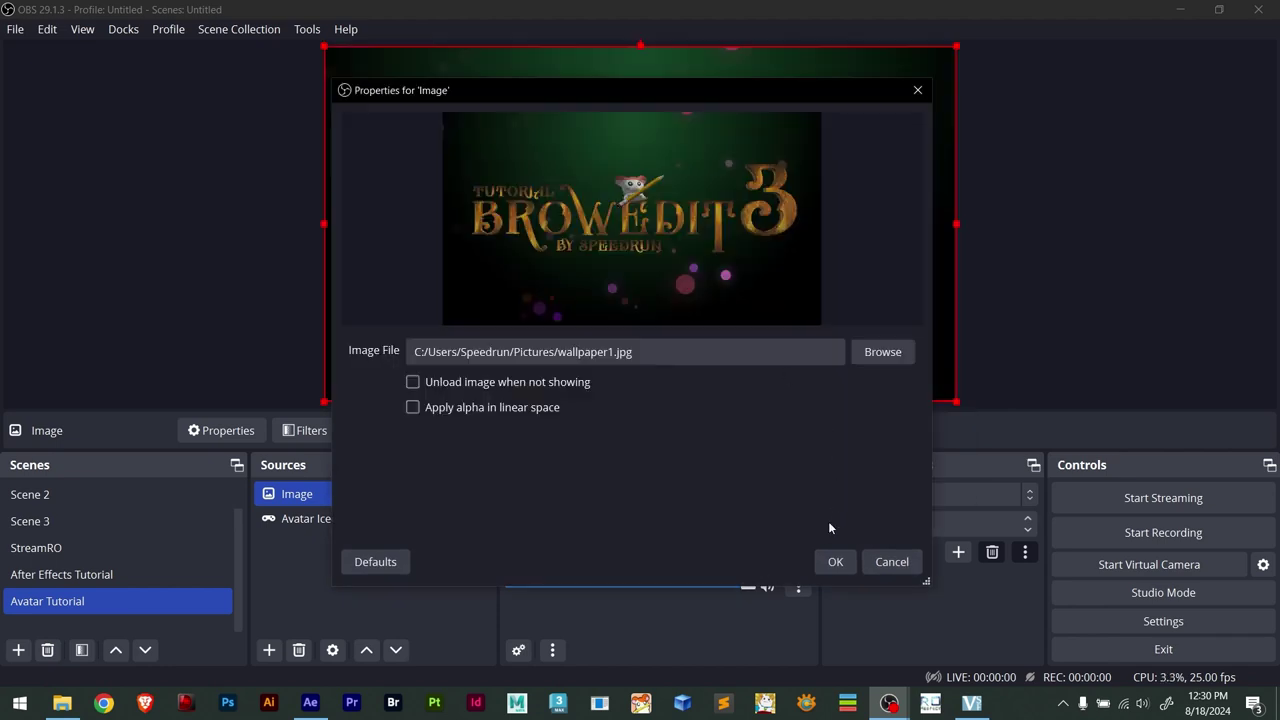
{"action": "left_click", "coordinate": [835, 564]}
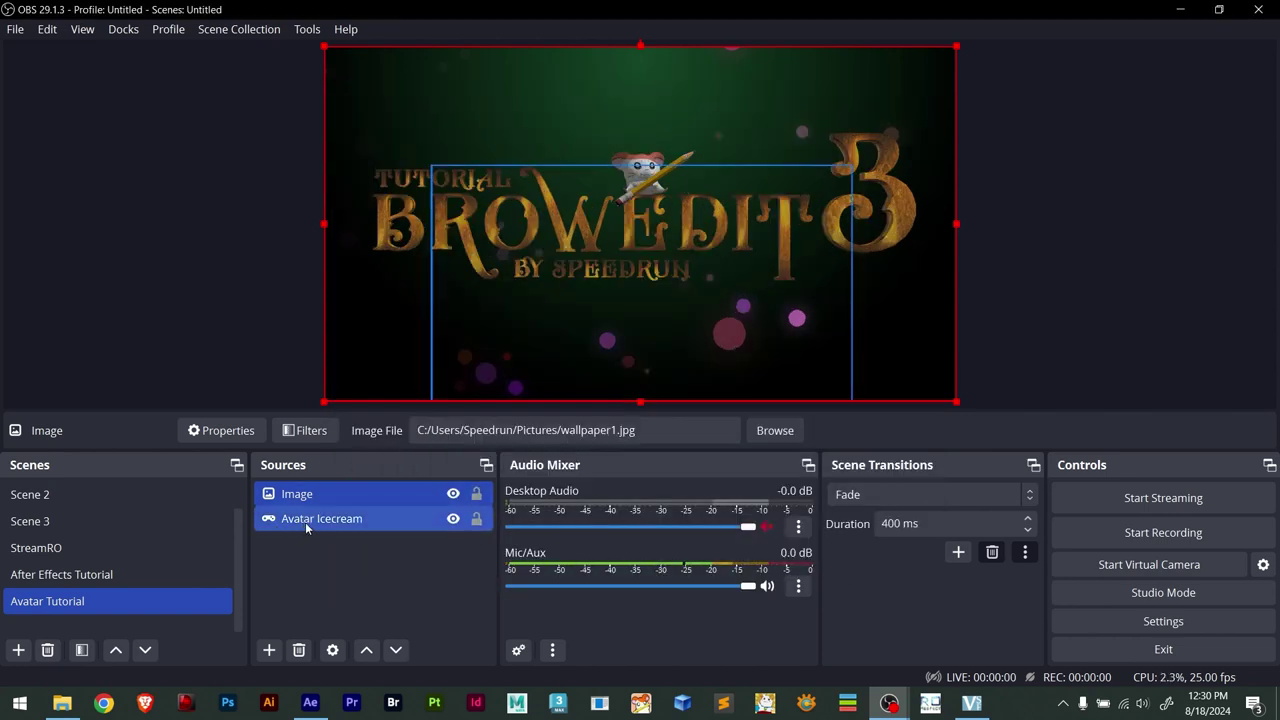
Layer Avatar Icecream above the Image and nudge the avatar slightly left
{"action": "left_click_drag", "start_coordinate": [308, 522], "coordinate": [300, 529]}
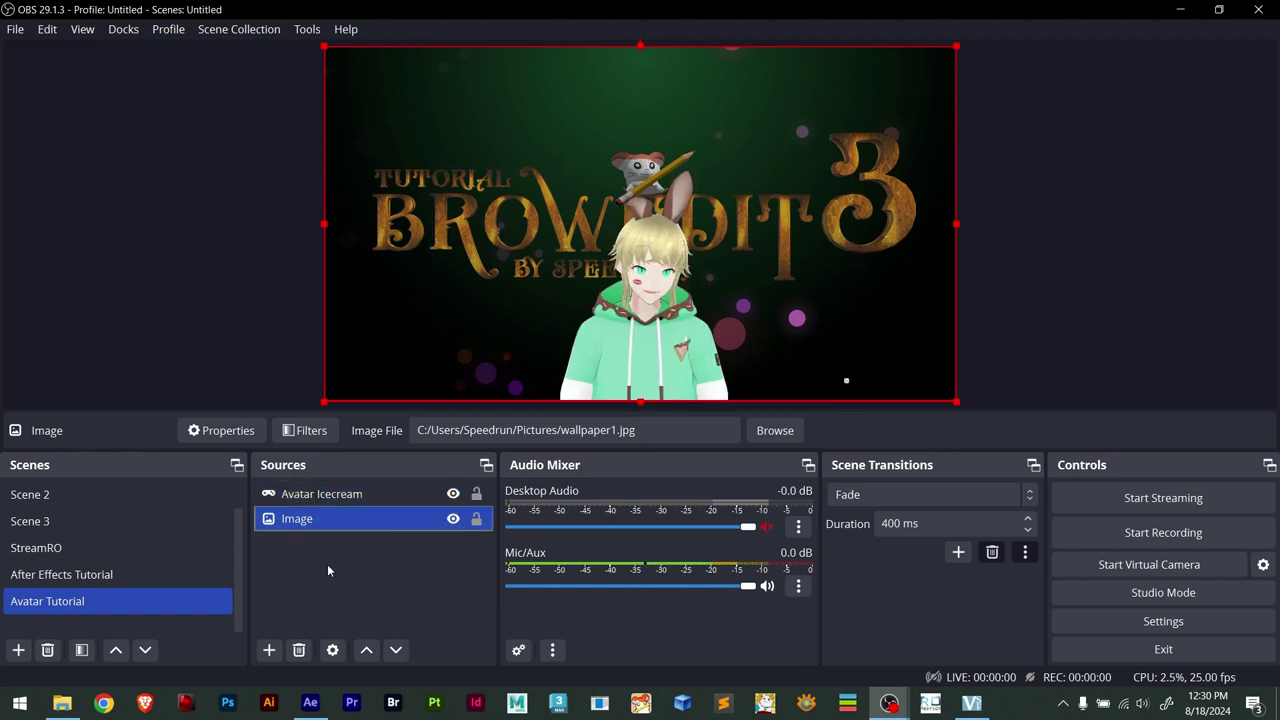
{"action": "left_click", "coordinate": [327, 564]}
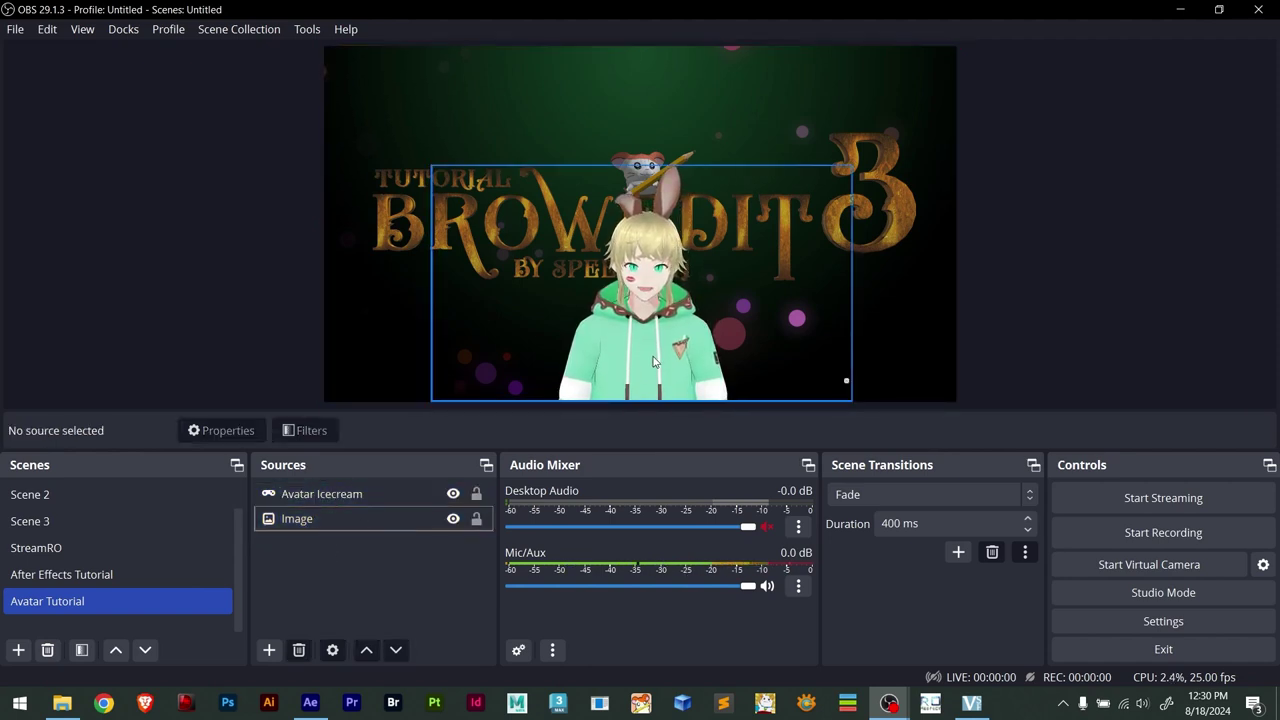
{"action": "mouse_move", "coordinate": [652, 373]}
{"action": "left_mouse_down"}
{"action": "mouse_move", "coordinate": [702, 323]}
{"action": "mouse_move", "coordinate": [588, 308]}
{"action": "mouse_move", "coordinate": [630, 361]}
{"action": "left_mouse_up"}
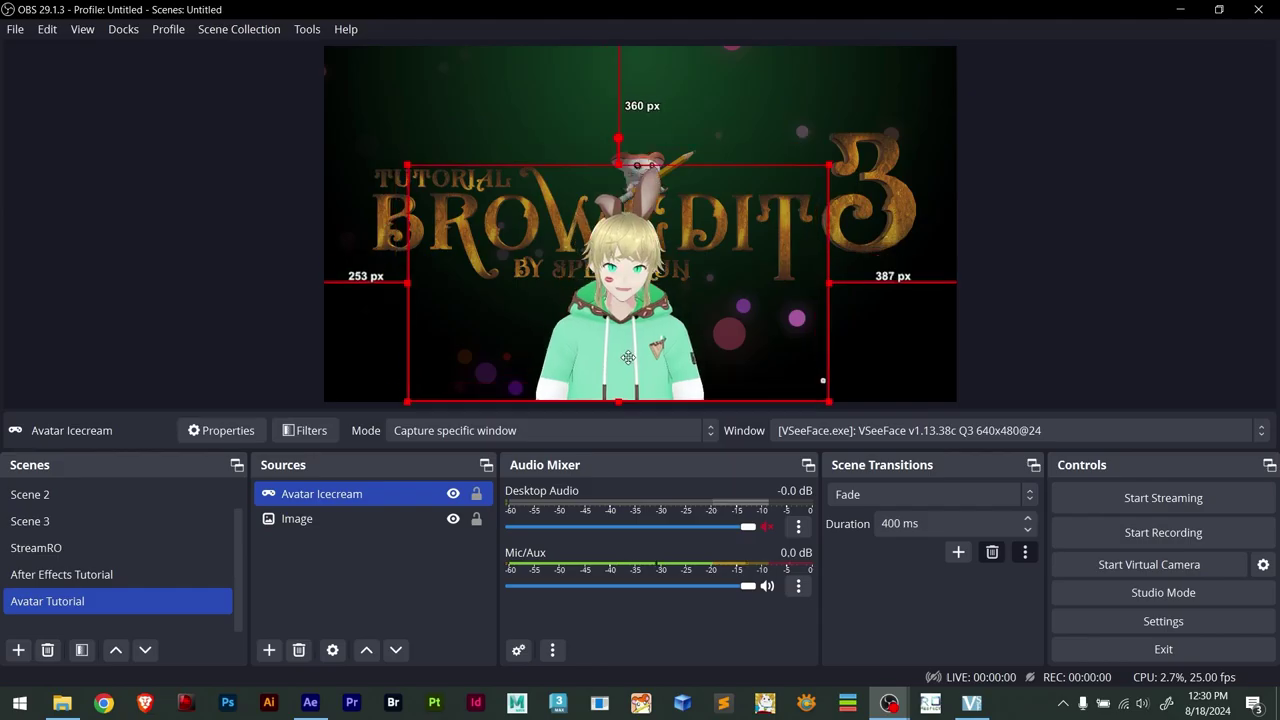
Add a new Display Capture source with its default settings
{"action": "left_click", "coordinate": [284, 596]}
{"action": "left_click", "coordinate": [269, 651]}
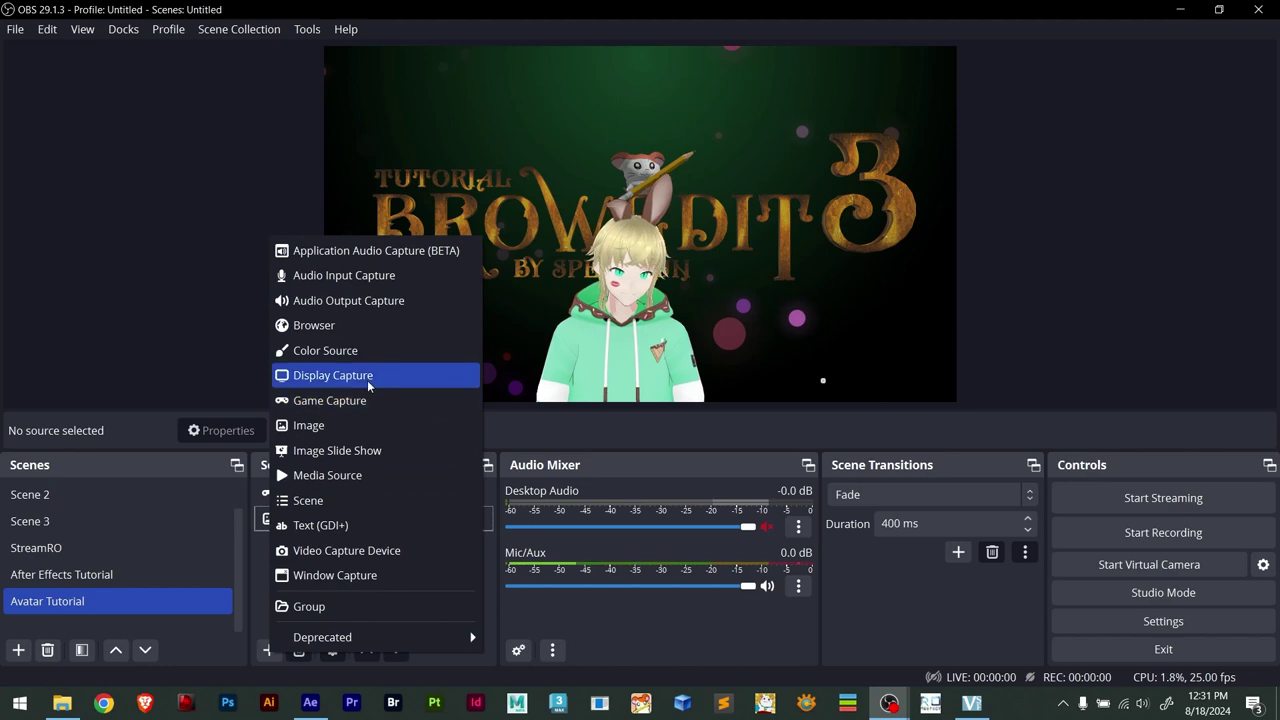
{"action": "left_click", "coordinate": [330, 375]}
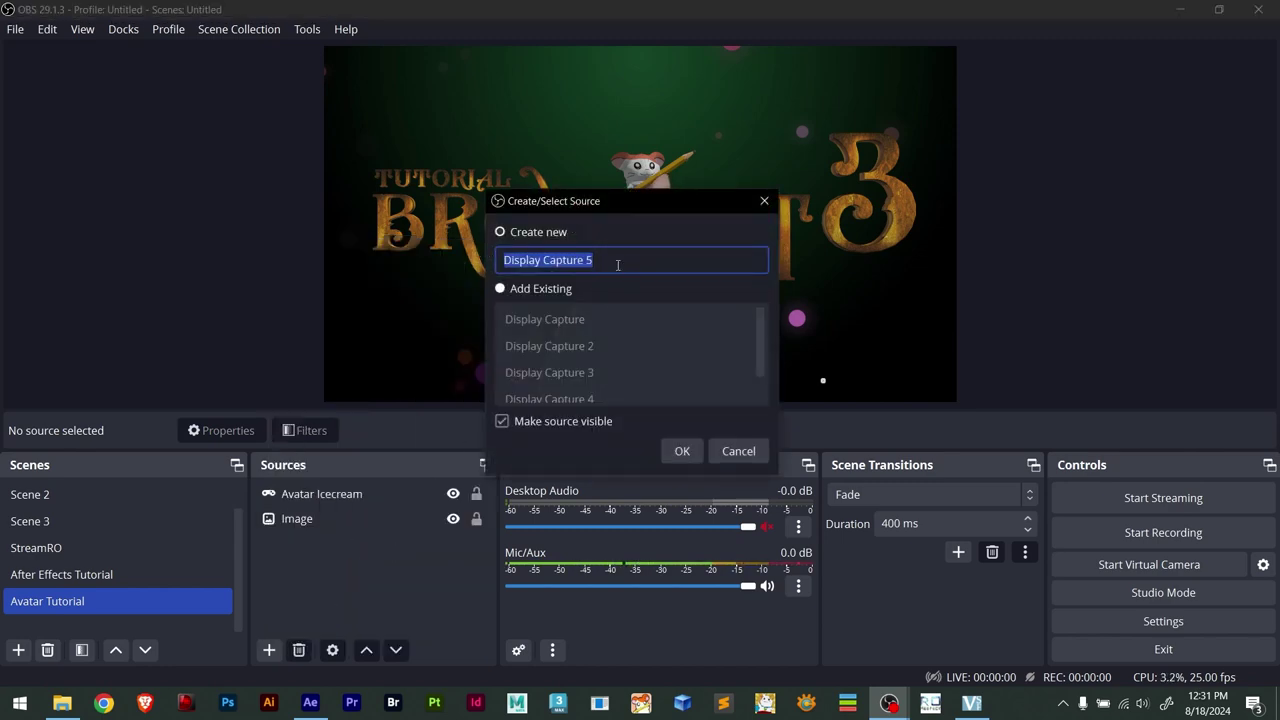
{"action": "left_click", "coordinate": [682, 451]}
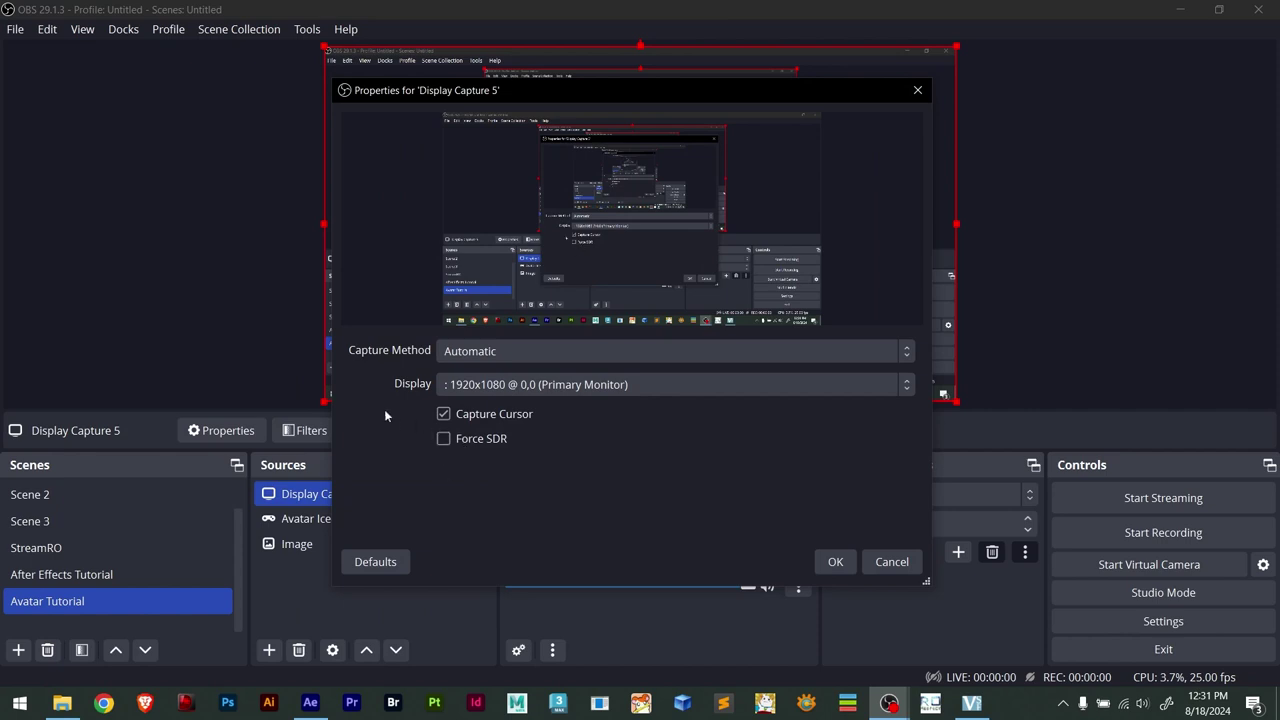
{"action": "left_click", "coordinate": [839, 560]}
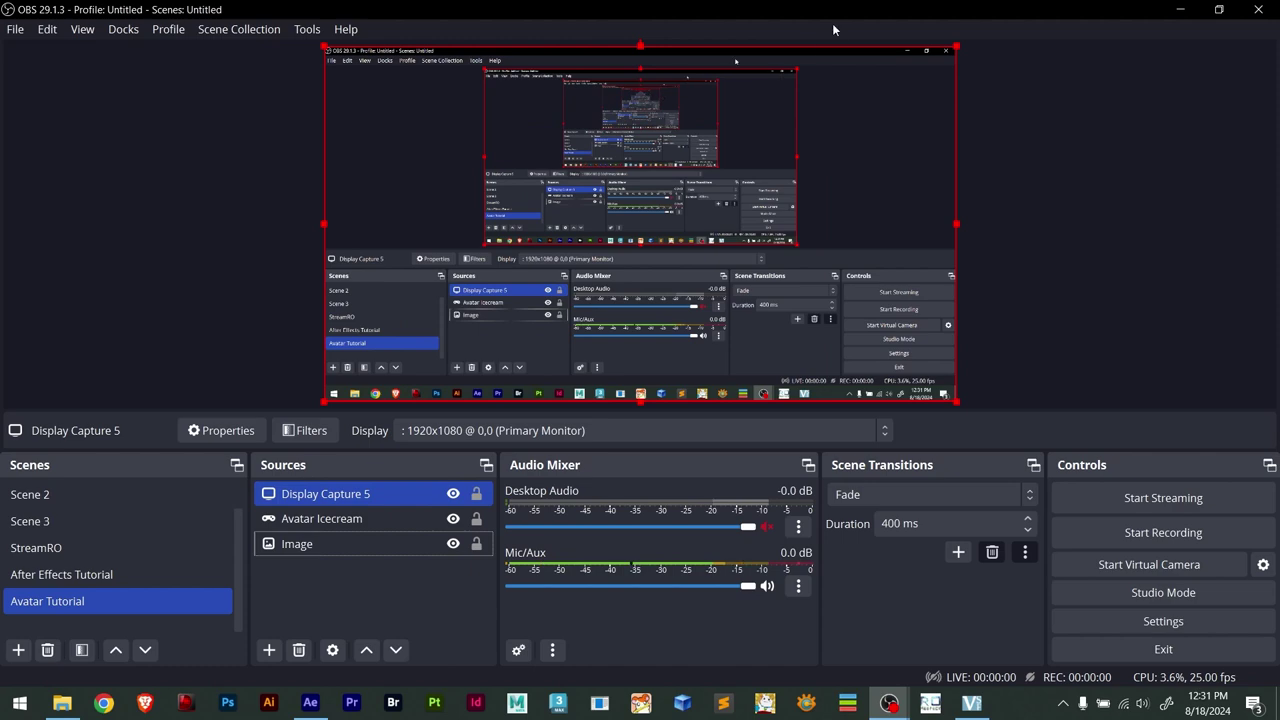
Move Display Capture 5 to the bottom of the Sources list and hide the background Image
{"action": "left_click_drag", "start_coordinate": [832, 23], "coordinate": [1202, 24]}
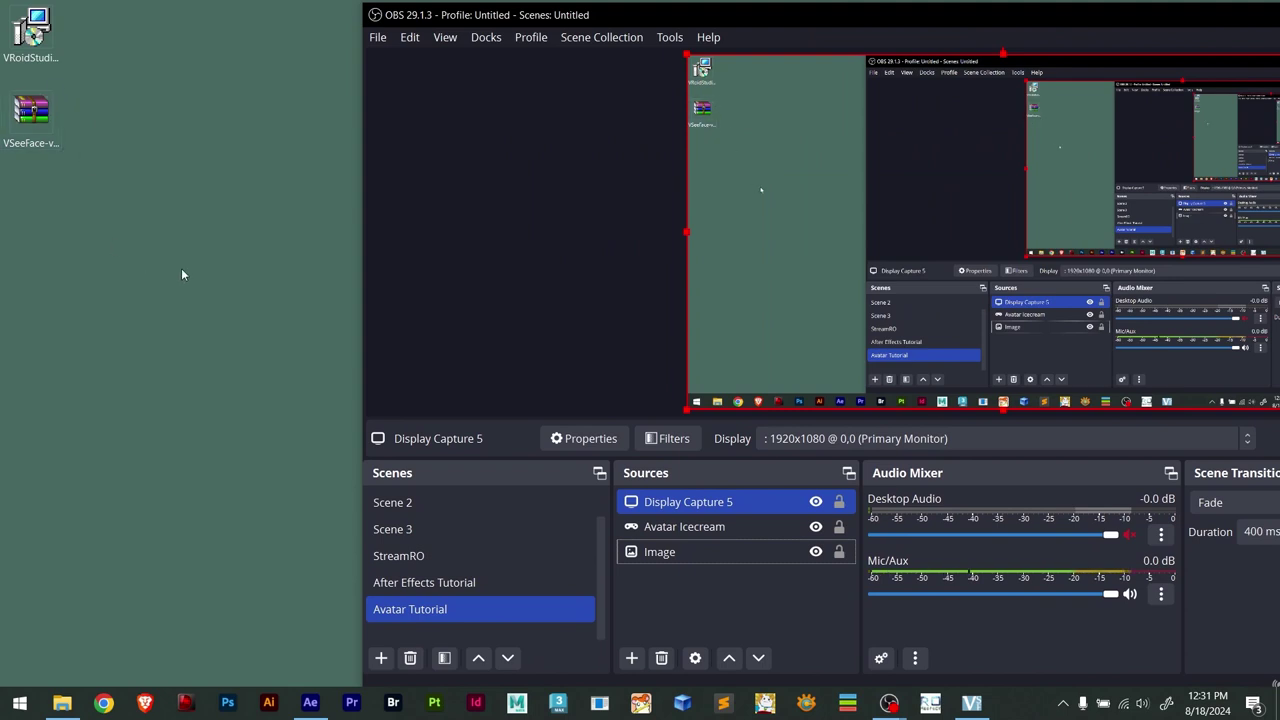
{"action": "left_click_drag", "start_coordinate": [680, 508], "coordinate": [676, 572]}
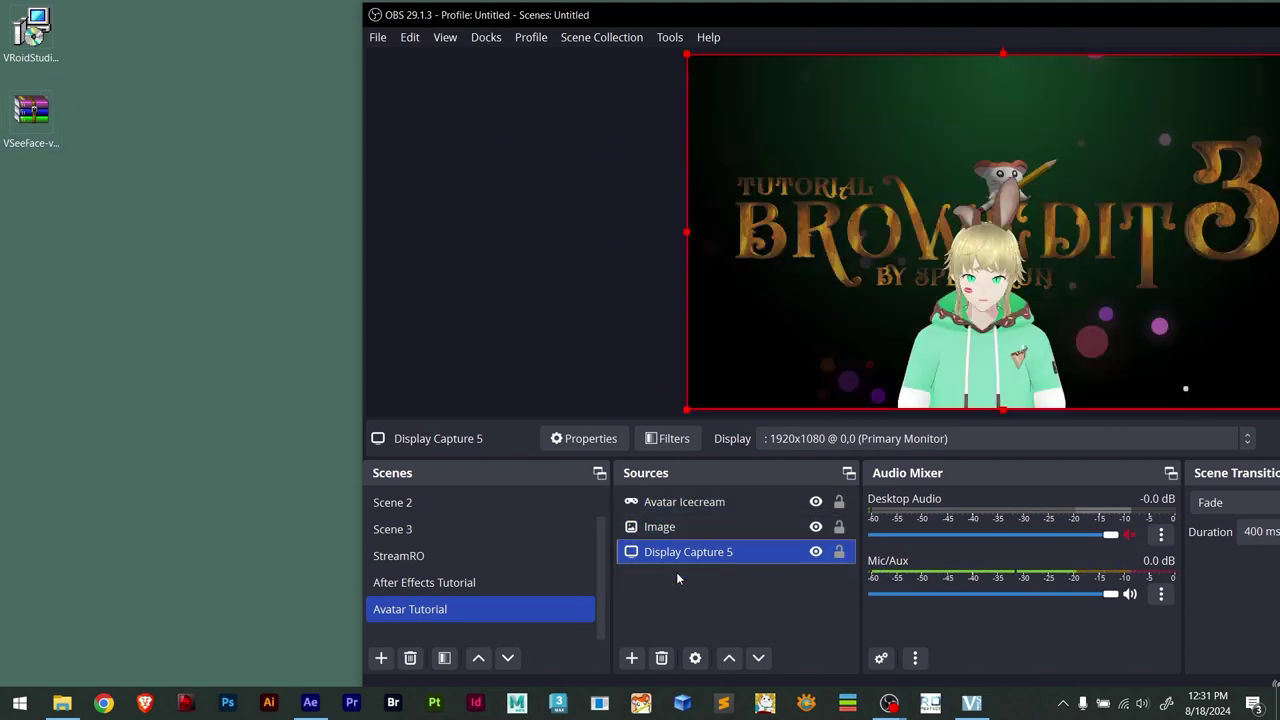
{"action": "left_click", "coordinate": [760, 527], "text": "ctrl"}
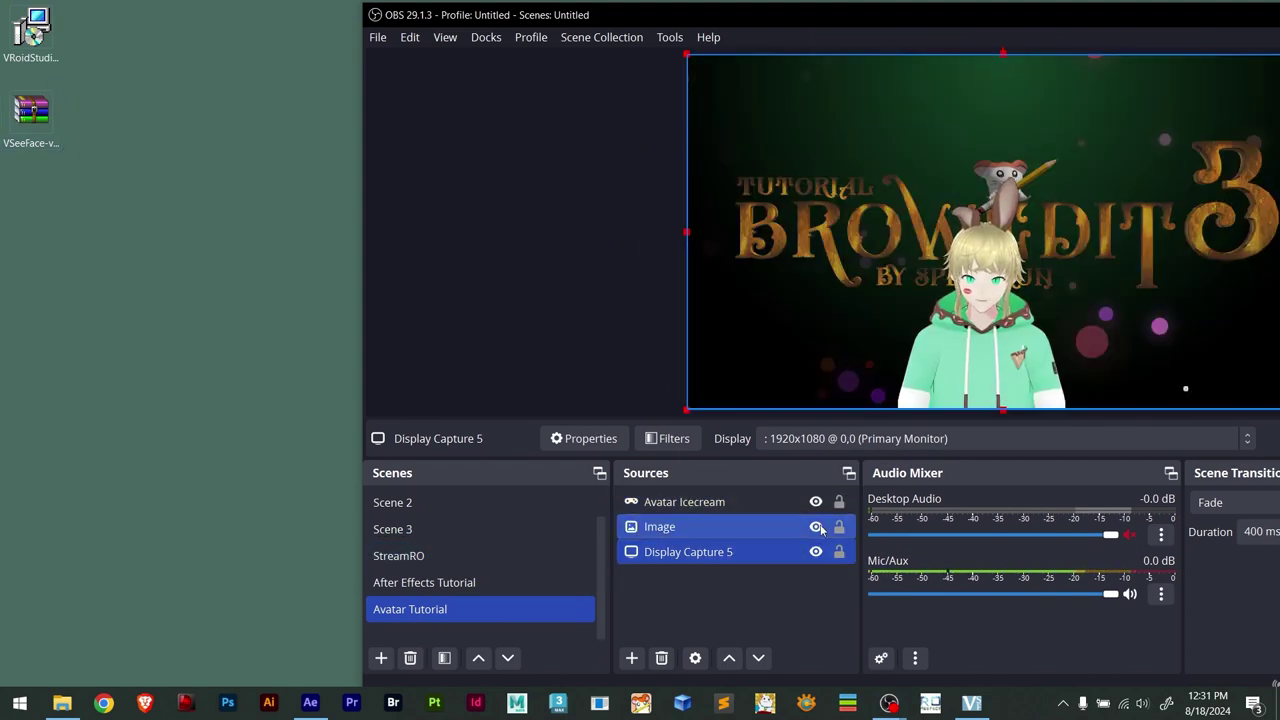
{"action": "left_click", "coordinate": [816, 527]}
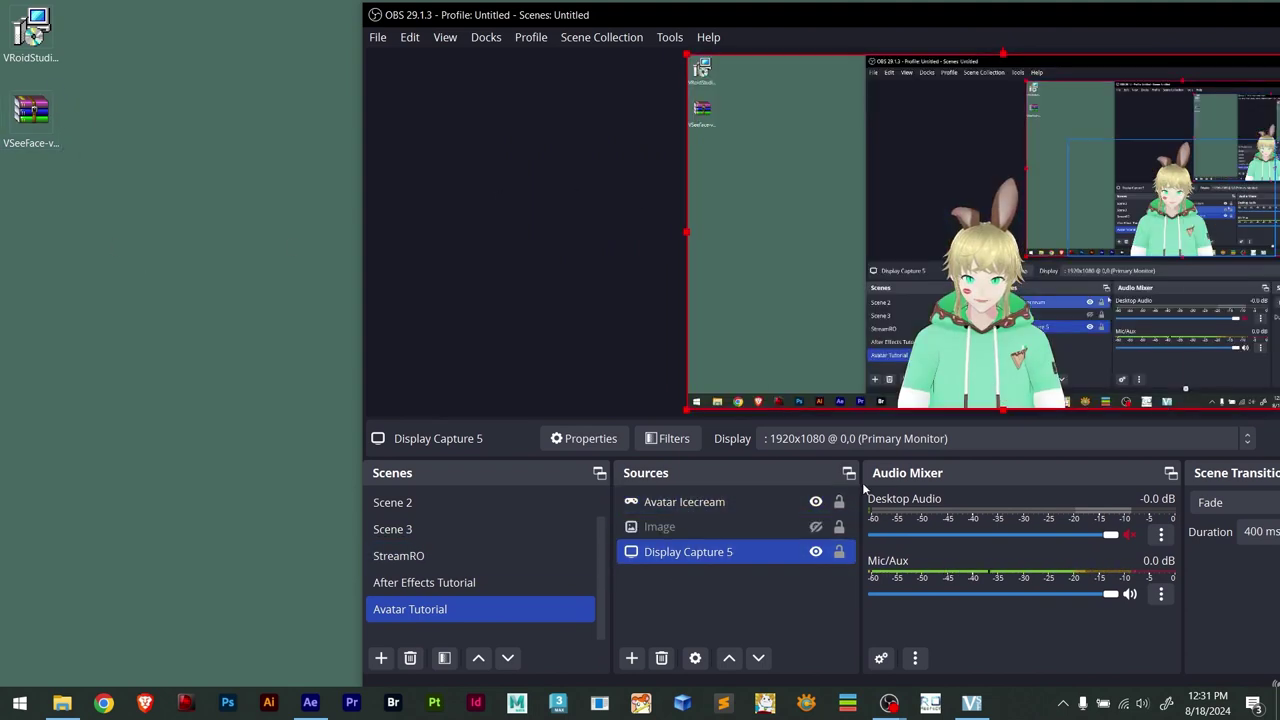
Return the OBS window to full screen and hide the Display Capture 5 layer
{"action": "left_click", "coordinate": [38, 34]}
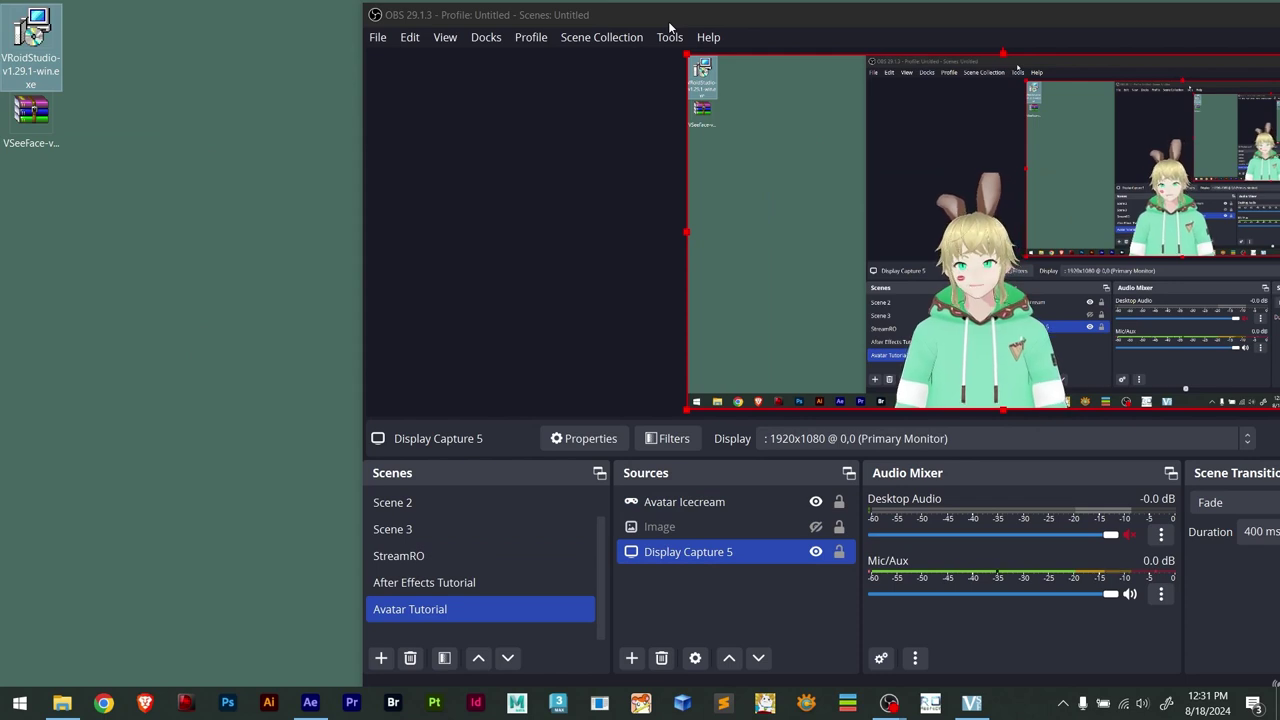
{"action": "left_click_drag", "start_coordinate": [1000, 20], "coordinate": [1198, 19]}
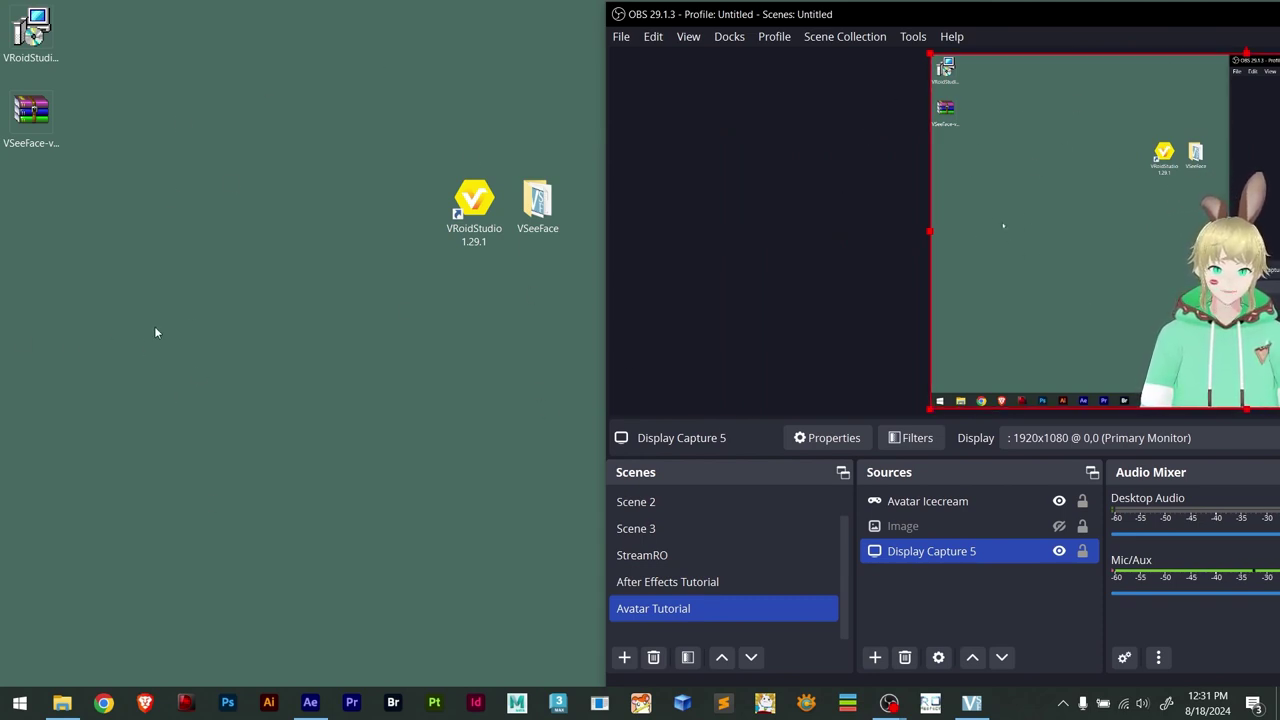
{"action": "left_click_drag", "start_coordinate": [216, 316], "coordinate": [345, 462]}
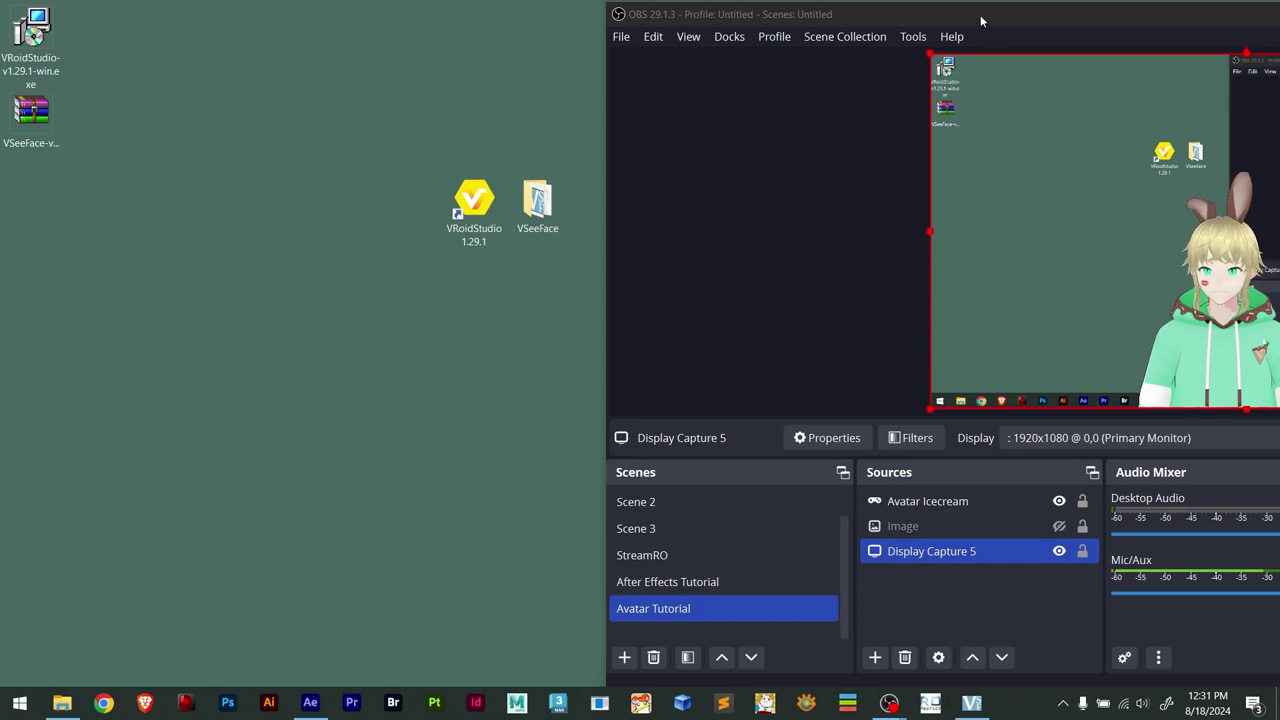
{"action": "left_click_drag", "start_coordinate": [981, 20], "coordinate": [715, 8]}
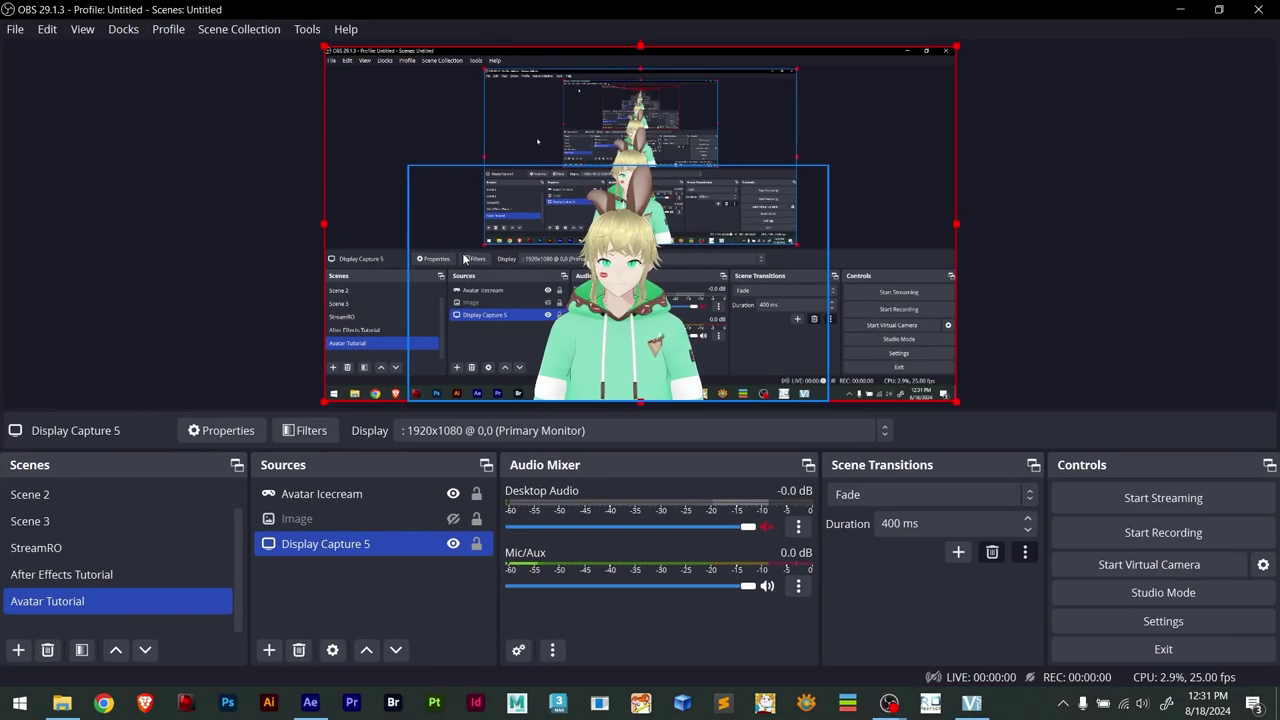
{"action": "left_click", "coordinate": [451, 544]}
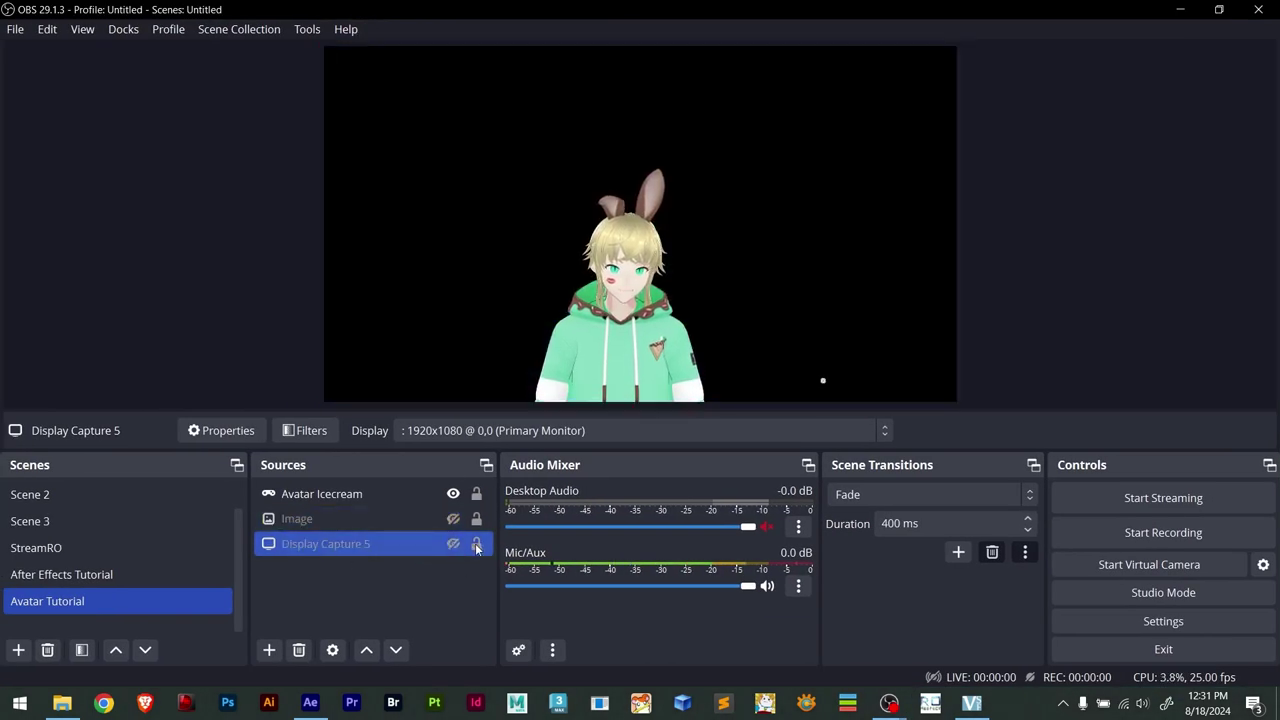
Make the background Image layer visible again behind the avatar
{"action": "left_click", "coordinate": [437, 516], "text": "ctrl"}
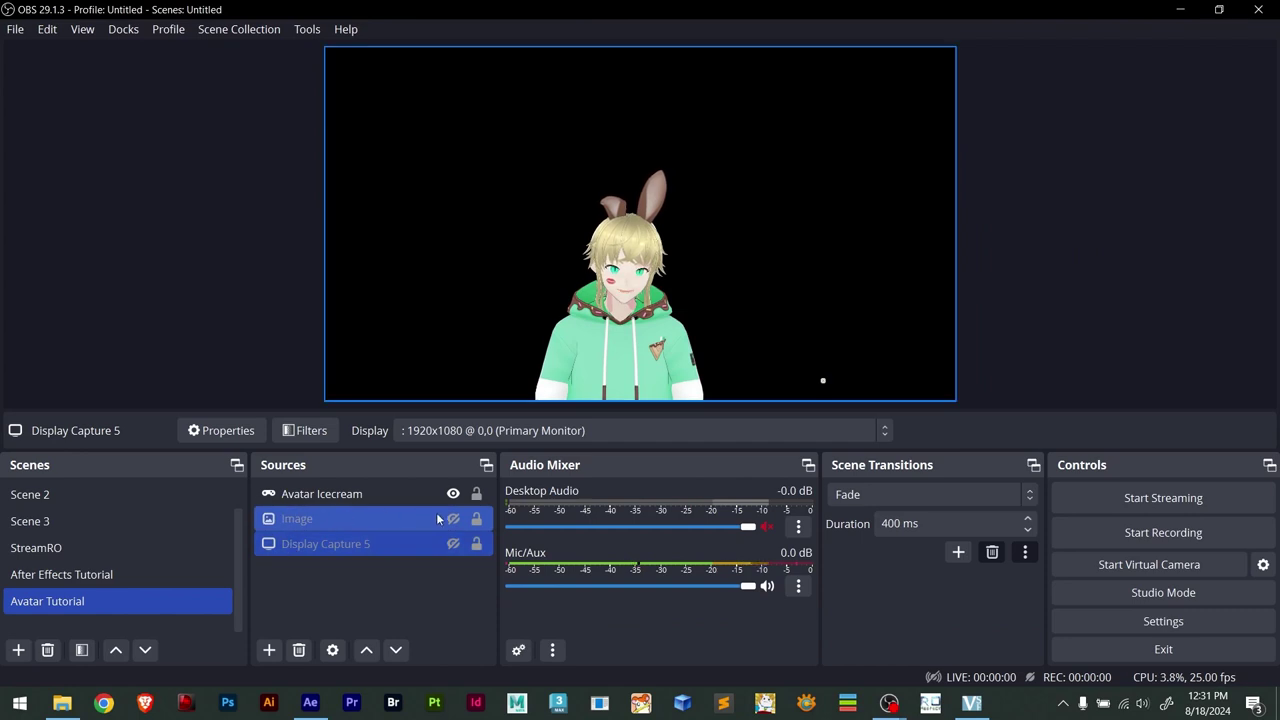
{"action": "left_click", "coordinate": [454, 520]}
{"action": "left_click", "coordinate": [788, 357]}
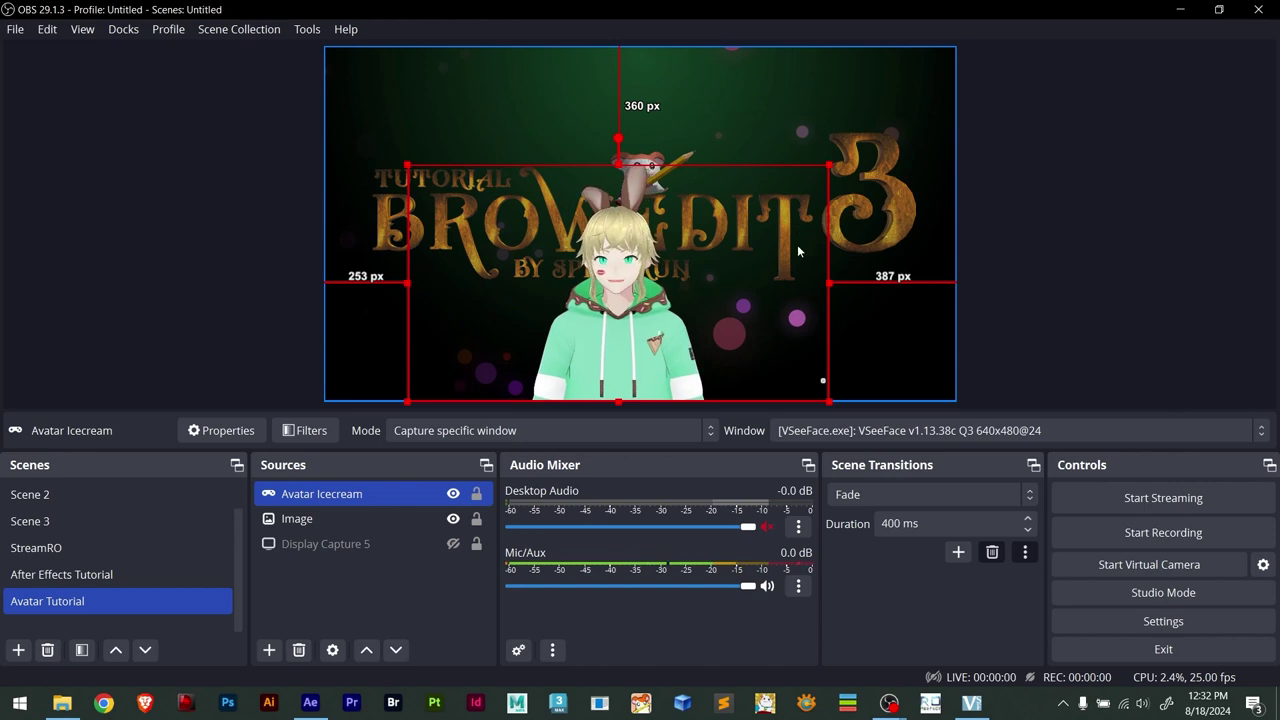
{"action": "left_click", "coordinate": [840, 386]}
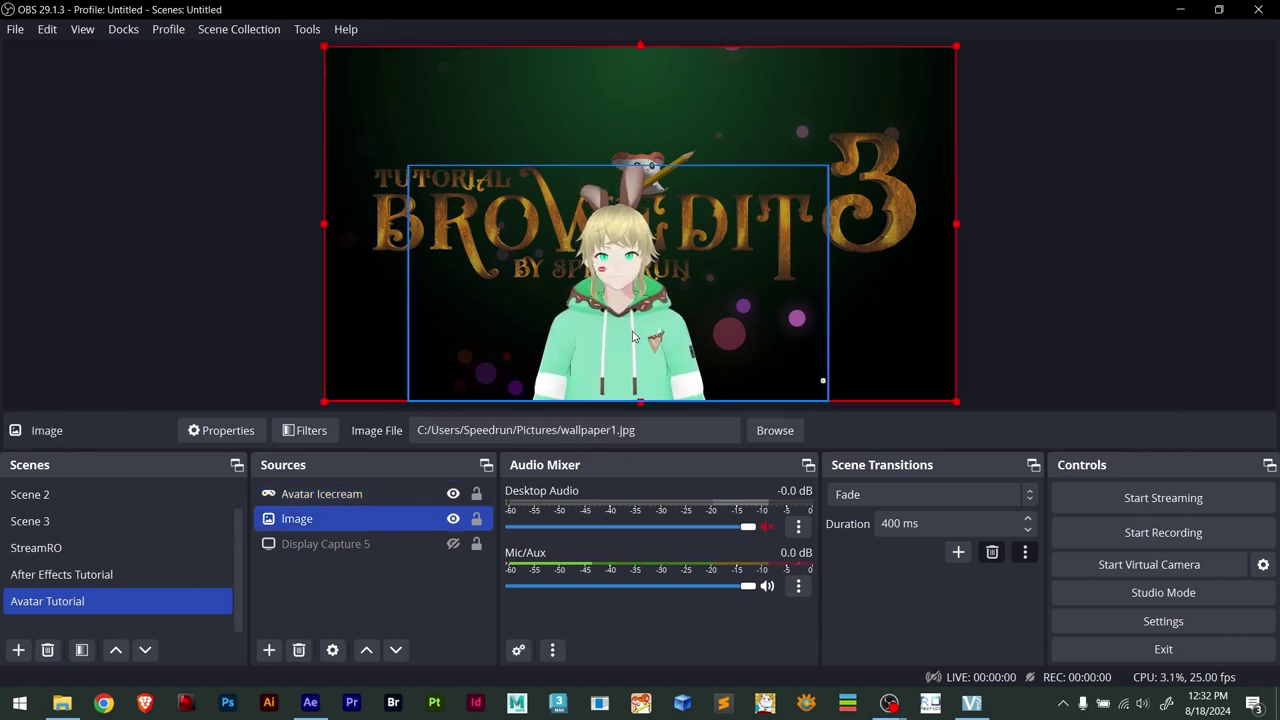
{"action": "left_click", "coordinate": [781, 386]}
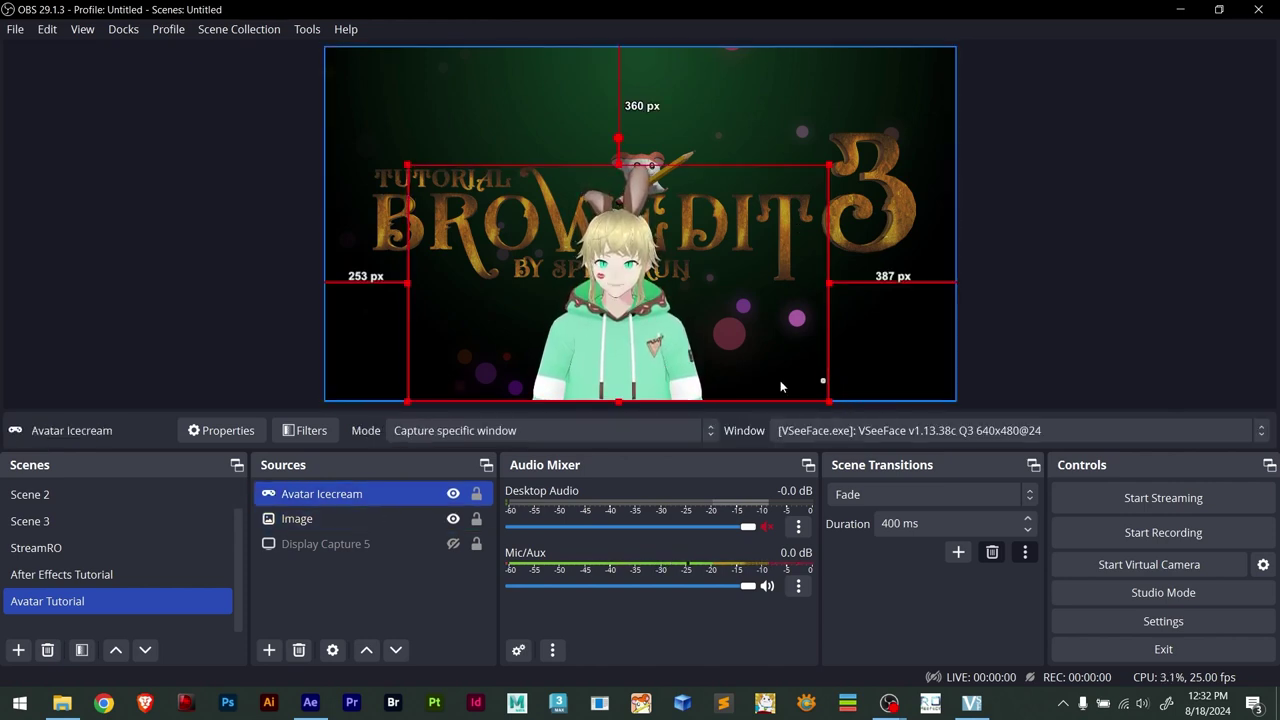
Check the VSeeFace window, minimise it, and reselect the Avatar Icecream capture in OBS
{"action": "left_click", "coordinate": [973, 708]}
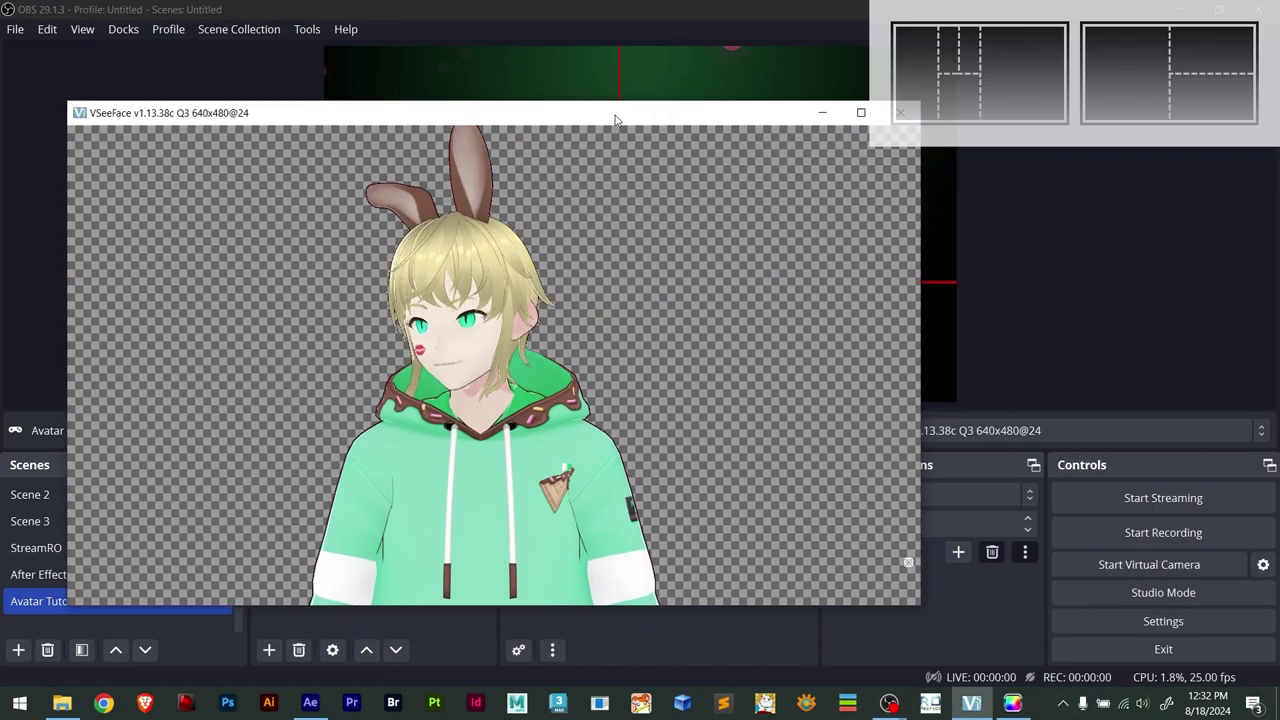
{"action": "left_click_drag", "start_coordinate": [616, 119], "coordinate": [865, 86]}
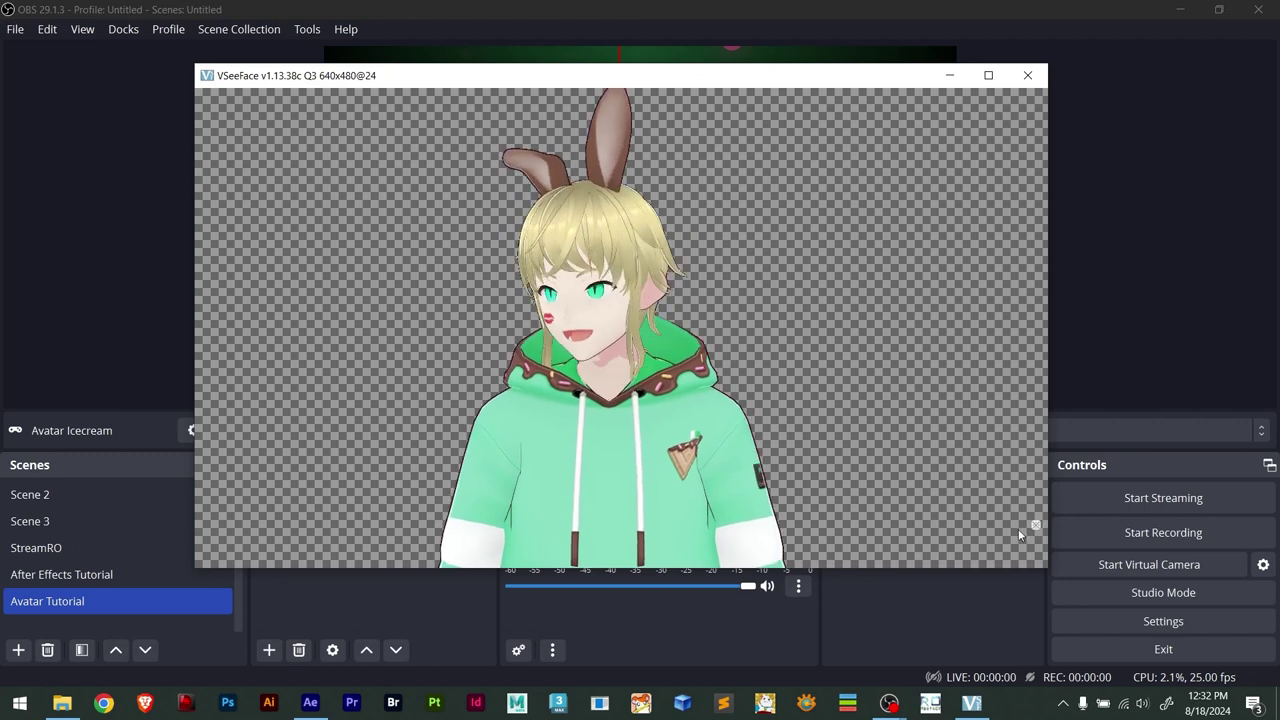
{"action": "left_click_drag", "start_coordinate": [808, 82], "coordinate": [918, 113]}
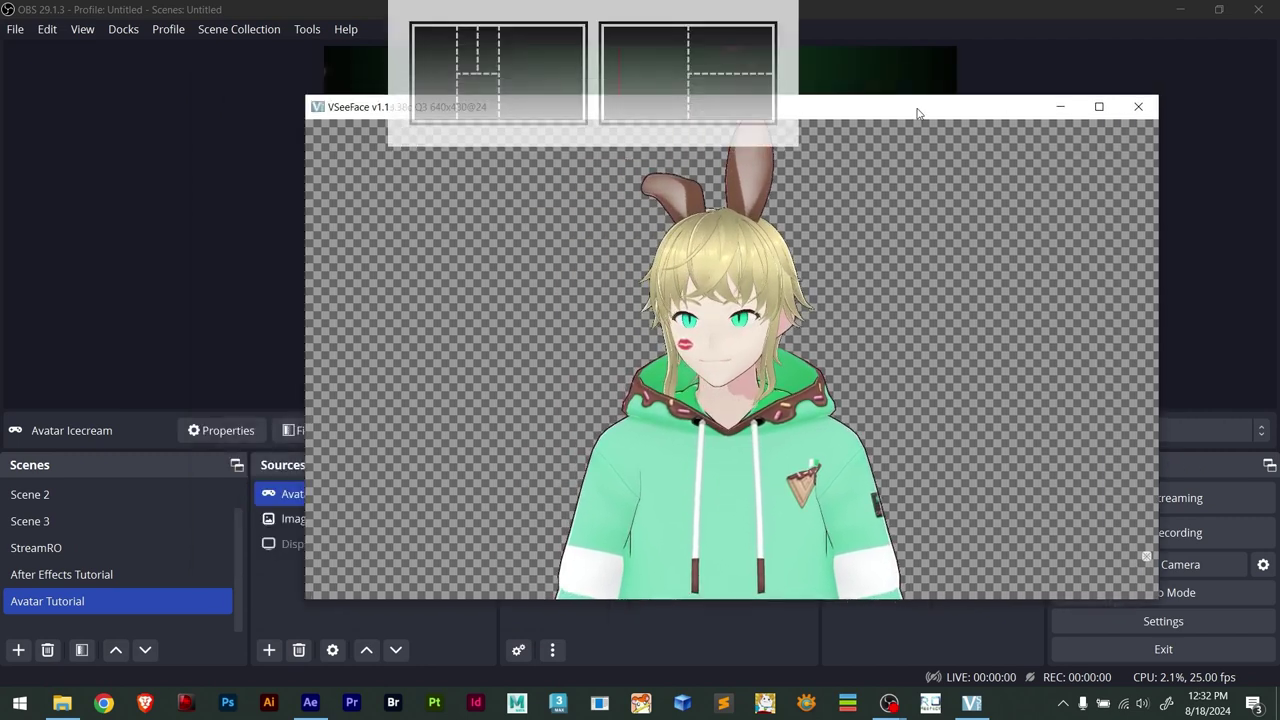
{"action": "left_click", "coordinate": [1060, 106]}
{"action": "left_click", "coordinate": [618, 295]}
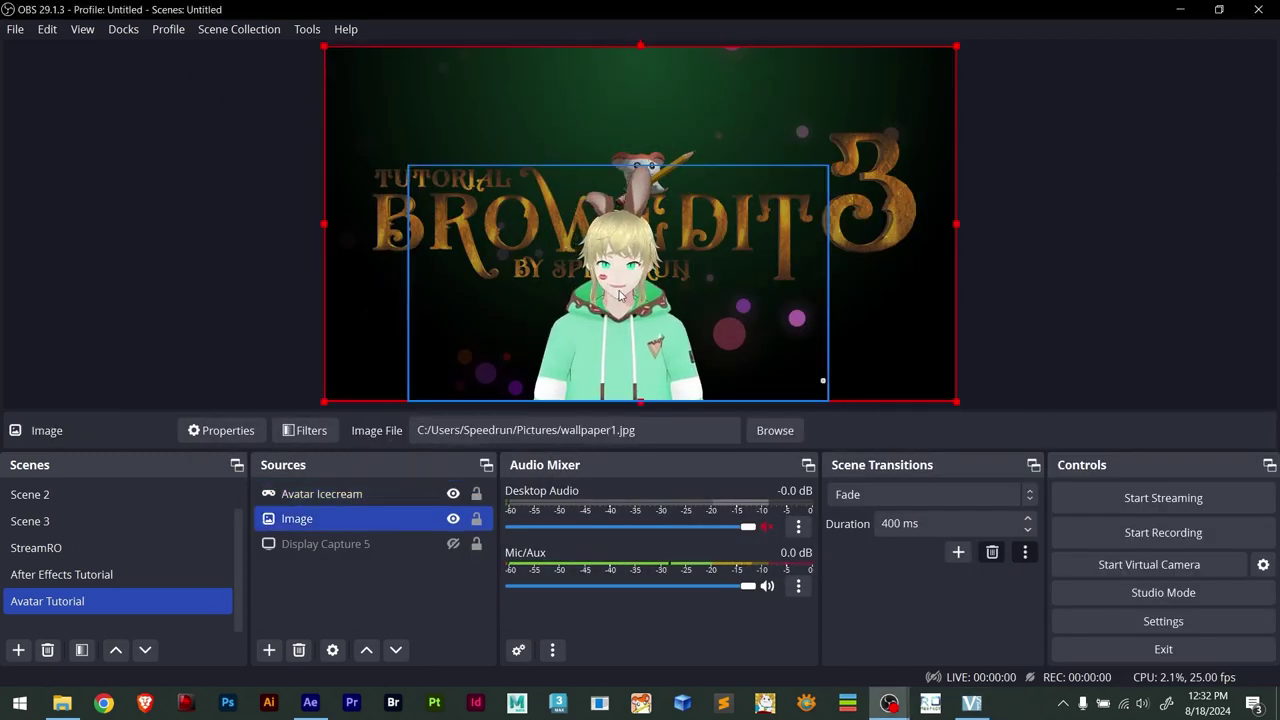
{"action": "left_click", "coordinate": [815, 388]}
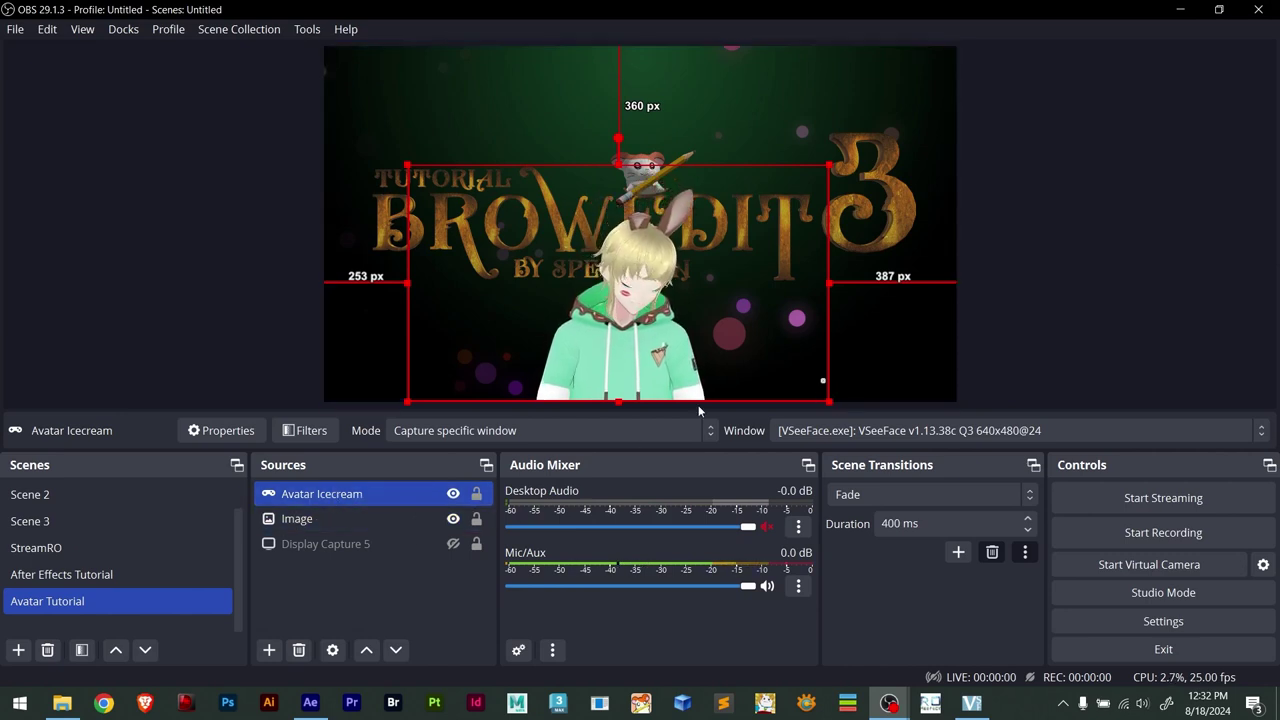
Narrow the Avatar Icecream box, move it to the canvas's right edge, and bring VSeeFace forward
{"action": "left_click_drag", "start_coordinate": [829, 283], "coordinate": [719, 312]}
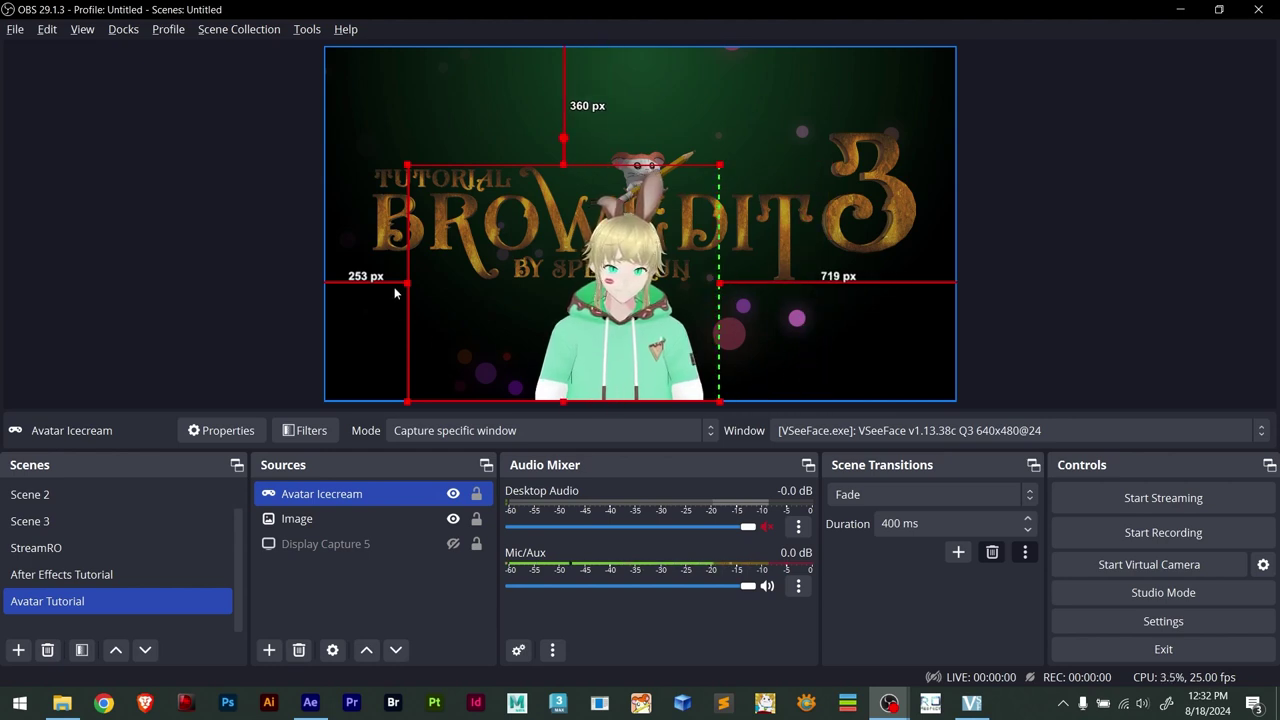
{"action": "left_click_drag", "start_coordinate": [405, 284], "coordinate": [519, 298]}
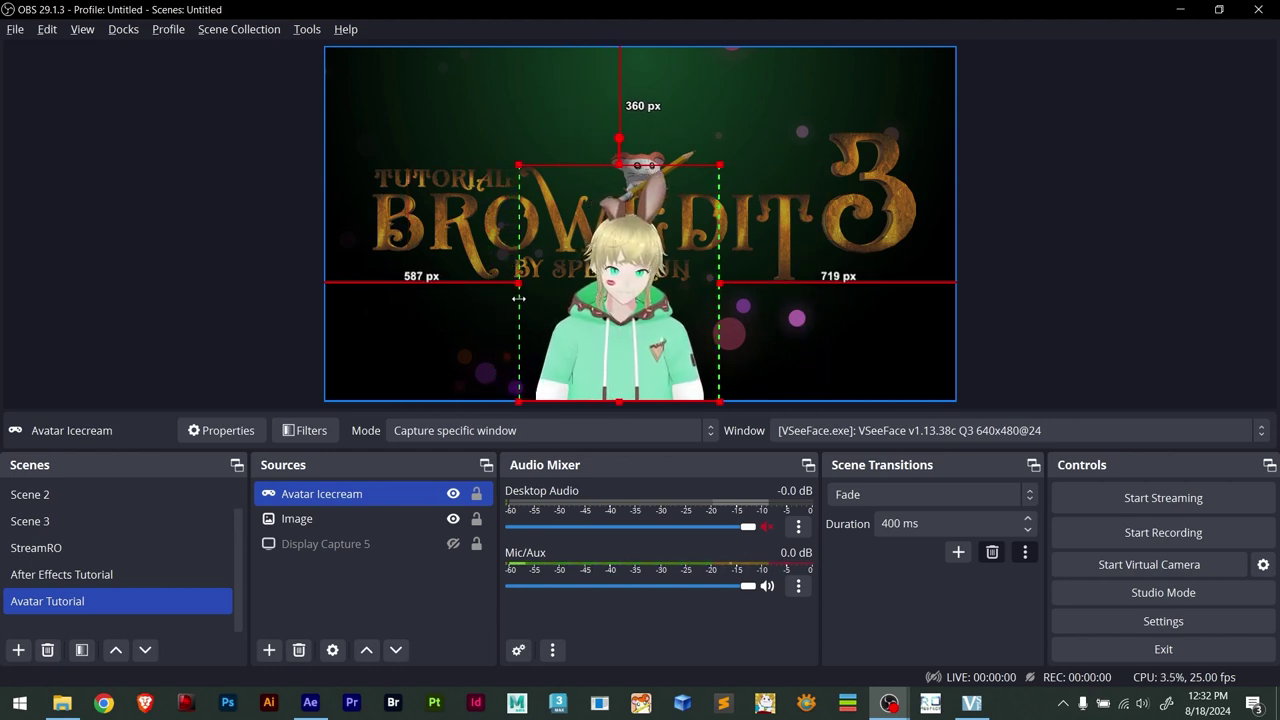
{"action": "left_click_drag", "start_coordinate": [612, 362], "coordinate": [846, 349]}
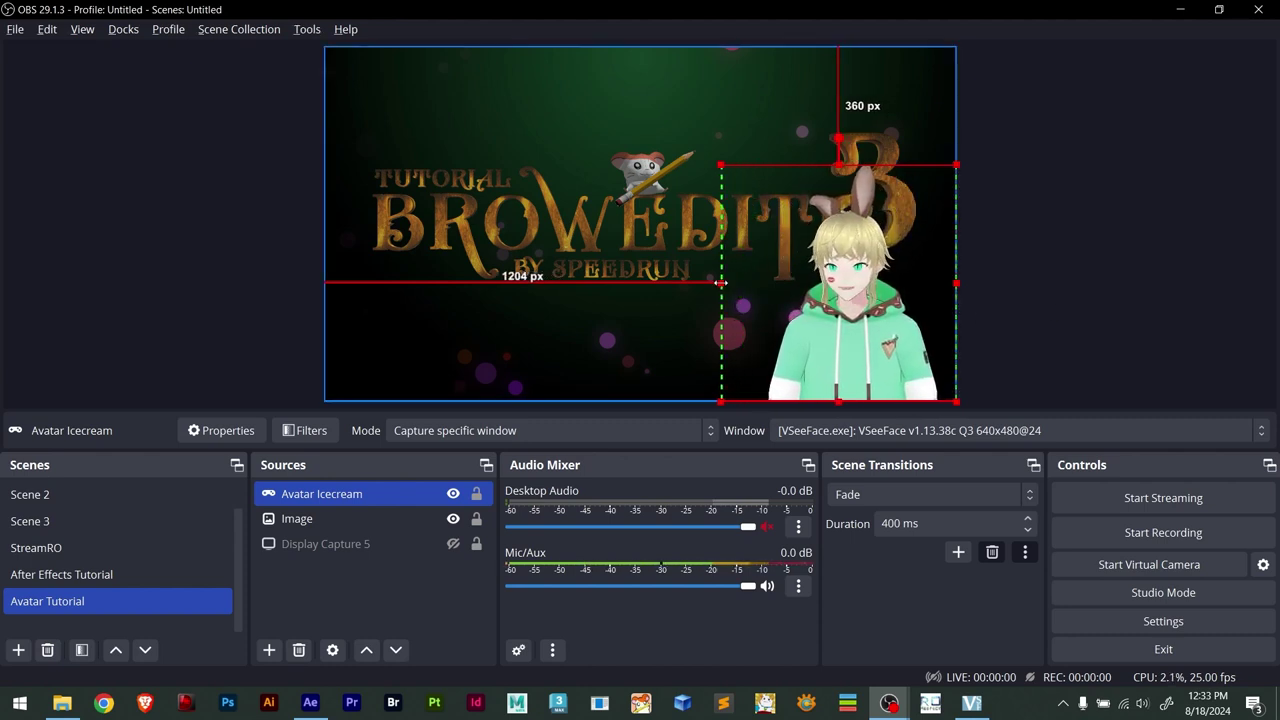
{"action": "left_click_drag", "start_coordinate": [757, 282], "coordinate": [720, 283]}
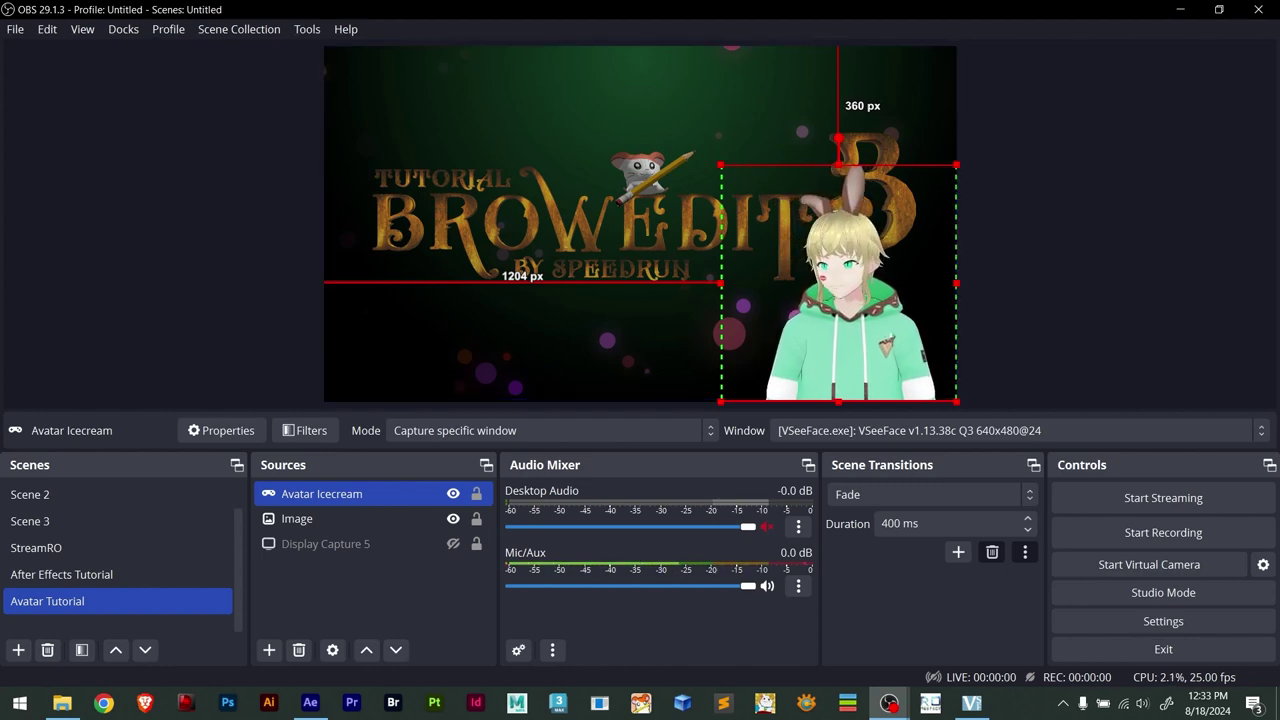
{"action": "left_click", "coordinate": [971, 703]}
{"action": "left_click_drag", "start_coordinate": [978, 277], "coordinate": [486, 98]}
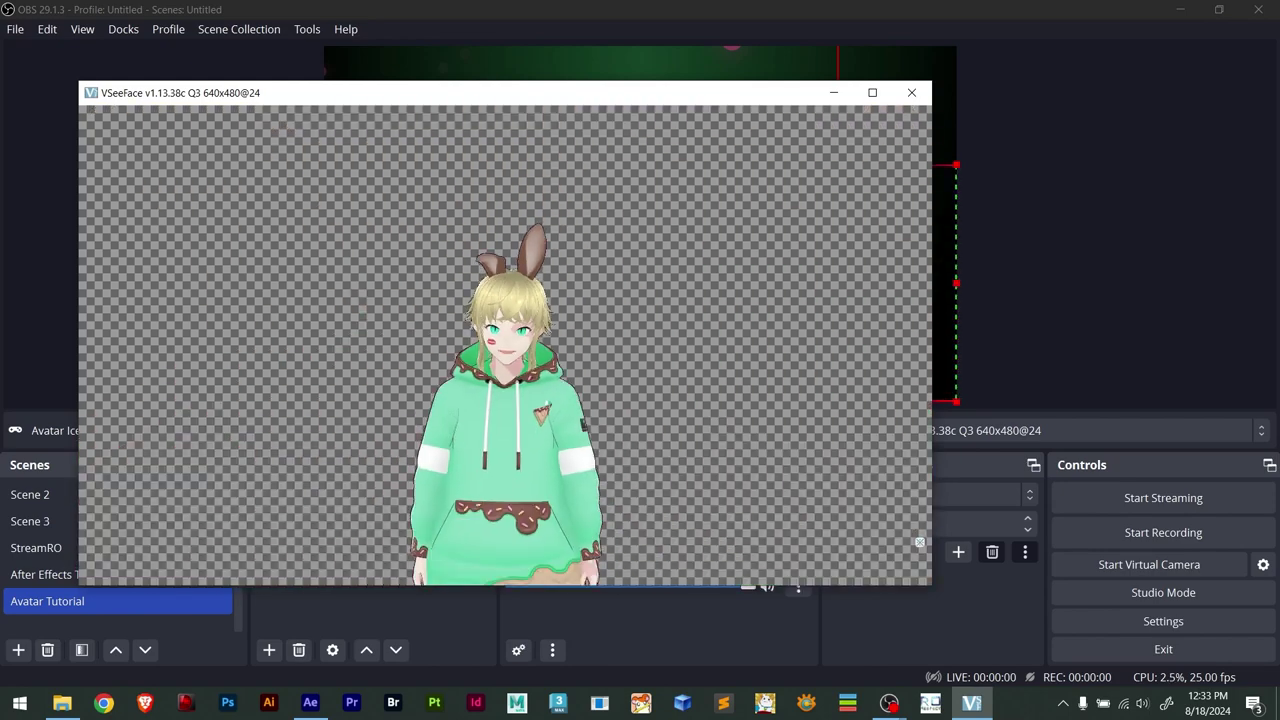
Zoom the VSeeFace camera so the avatar is framed from the chest up, both ears visible
{"action": "scroll", "coordinate": [432, 344], "scroll_direction": "up", "scroll_amount": 5}
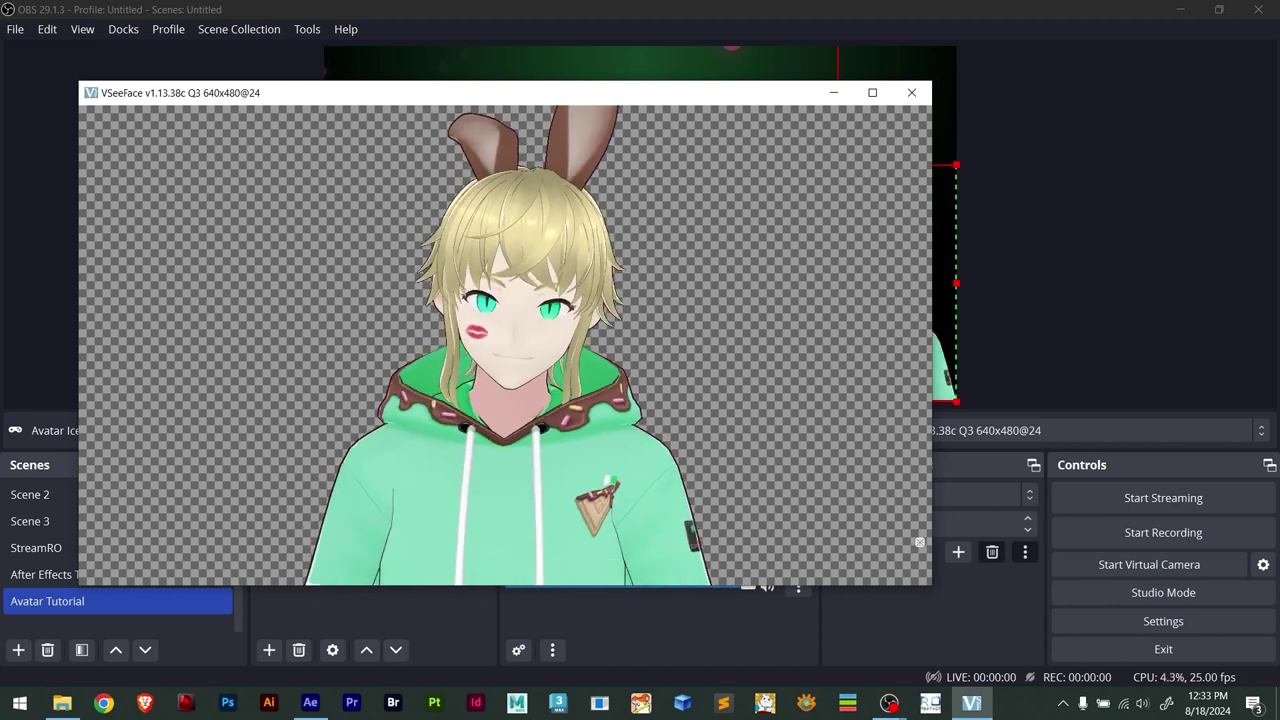
{"action": "scroll", "coordinate": [632, 434], "scroll_direction": "down", "scroll_amount": 3}
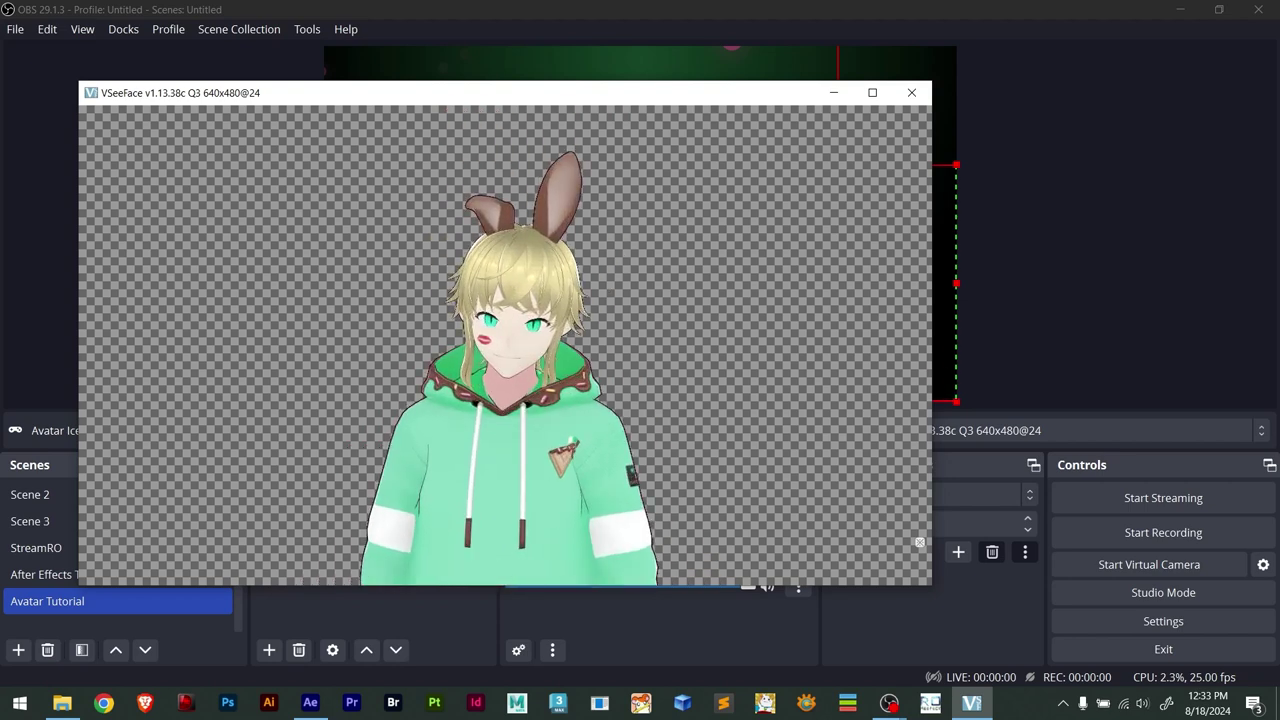
{"action": "scroll", "coordinate": [576, 452], "scroll_direction": "down", "scroll_amount": 2}
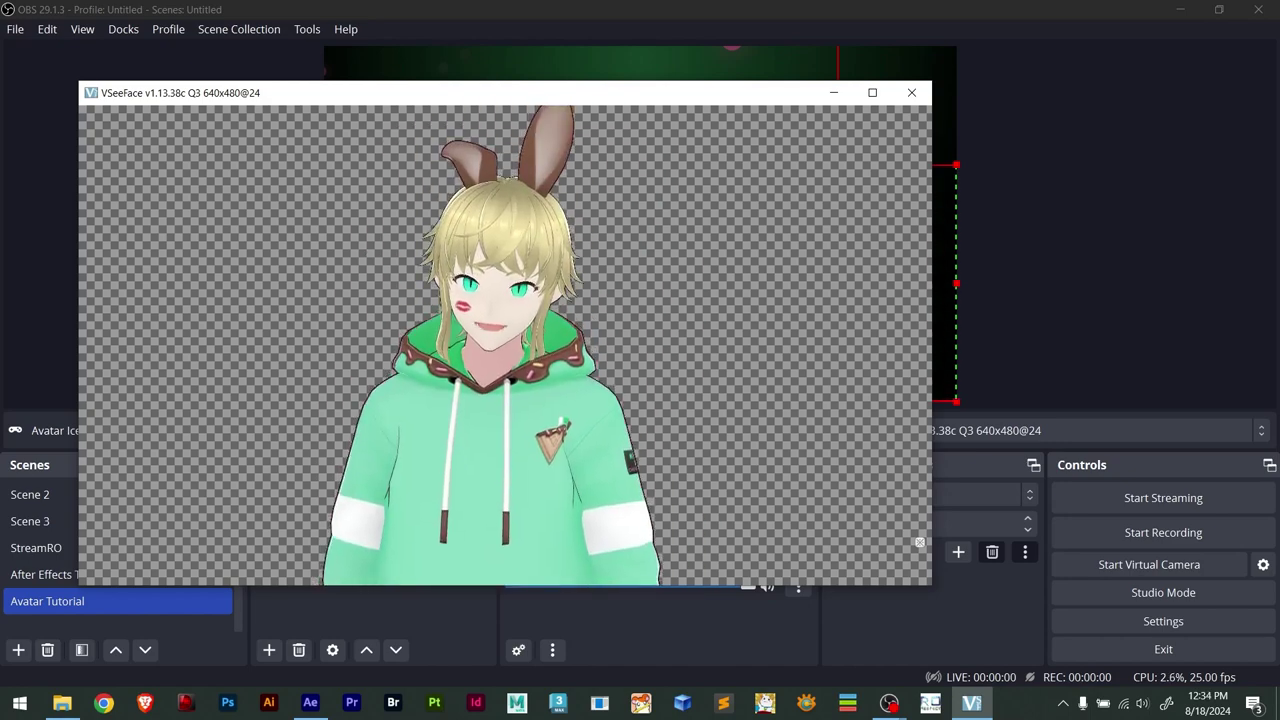
Scale the Avatar Icecream capture down and centre it over the BrowEdit backdrop
{"action": "double_click", "coordinate": [630, 94]}
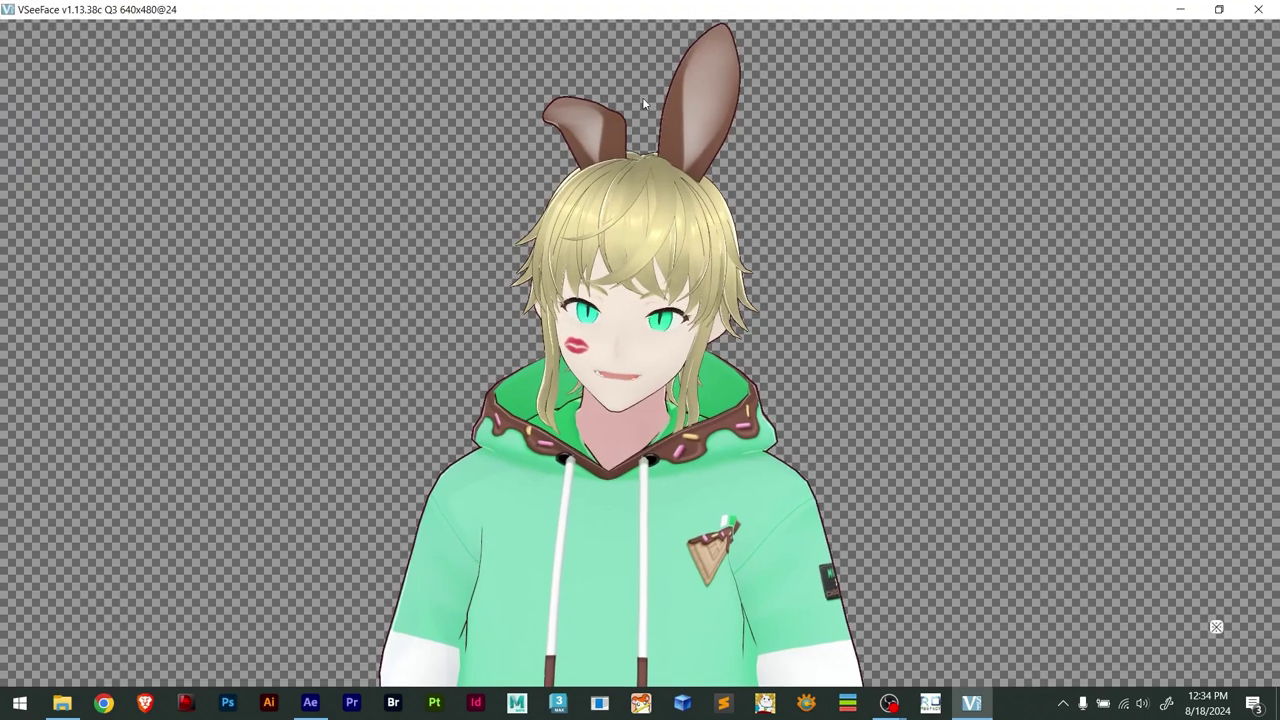
{"action": "double_click", "coordinate": [763, 14]}
{"action": "left_click_drag", "start_coordinate": [920, 323], "coordinate": [810, 228]}
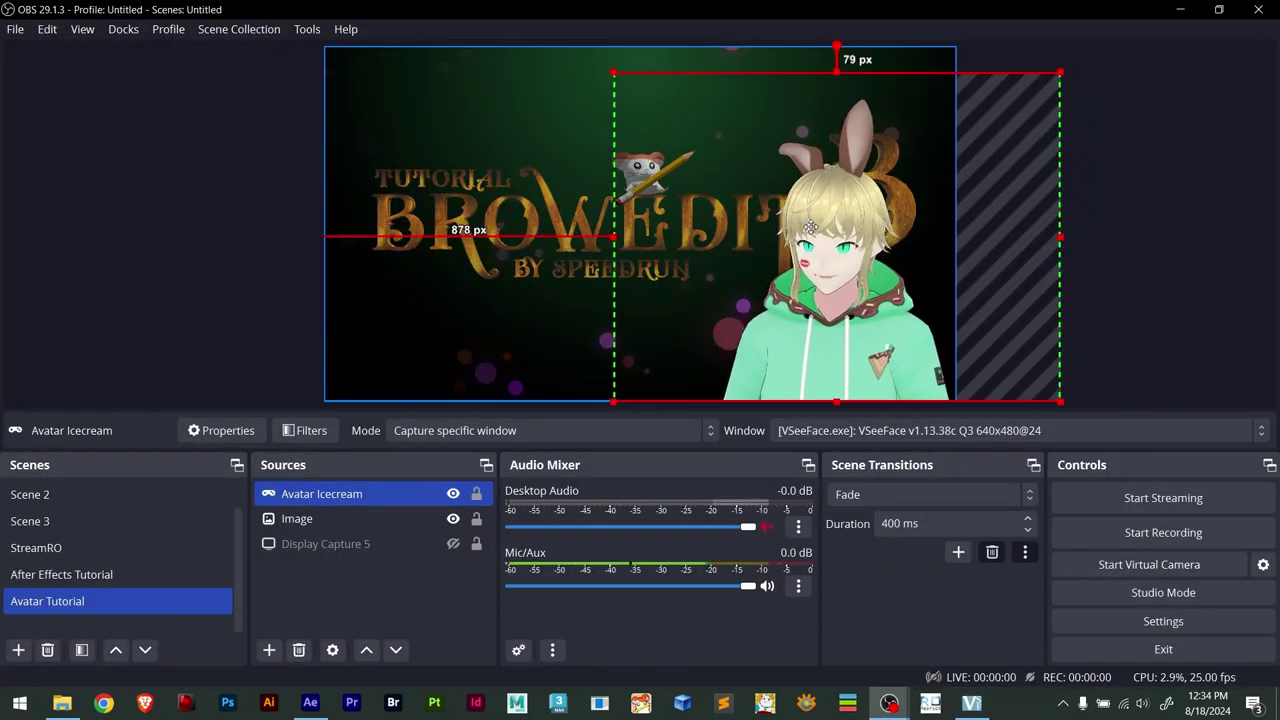
{"action": "left_click", "coordinate": [831, 71]}
{"action": "left_click", "coordinate": [855, 128]}
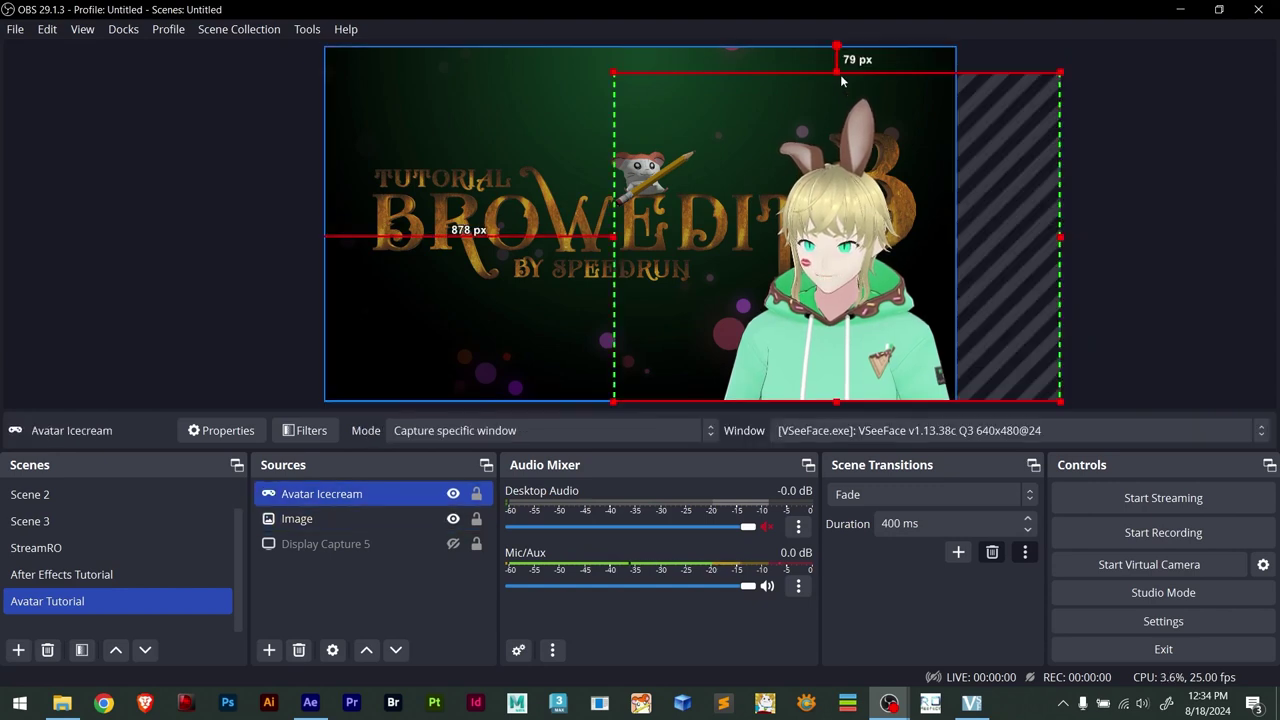
{"action": "left_click_drag", "start_coordinate": [841, 81], "coordinate": [893, 73]}
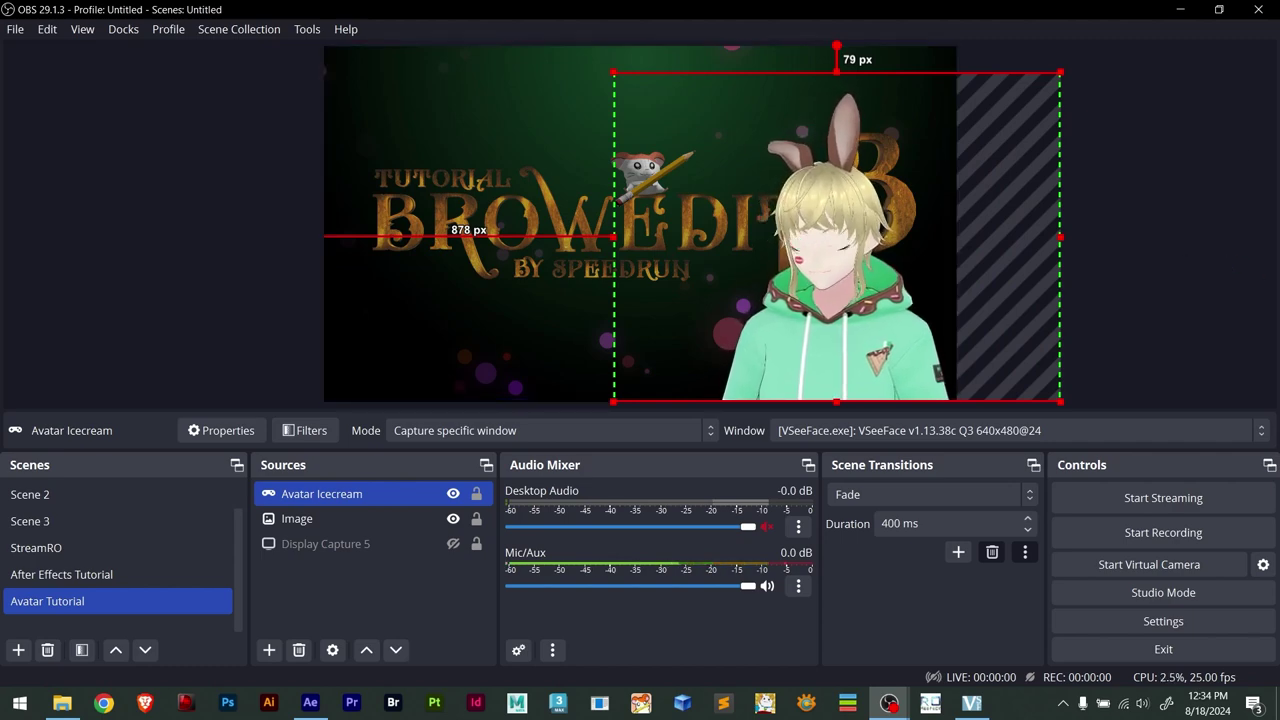
{"action": "key", "text": "alt+Tab"}
{"action": "left_click_drag", "start_coordinate": [315, 283], "coordinate": [420, 715]}
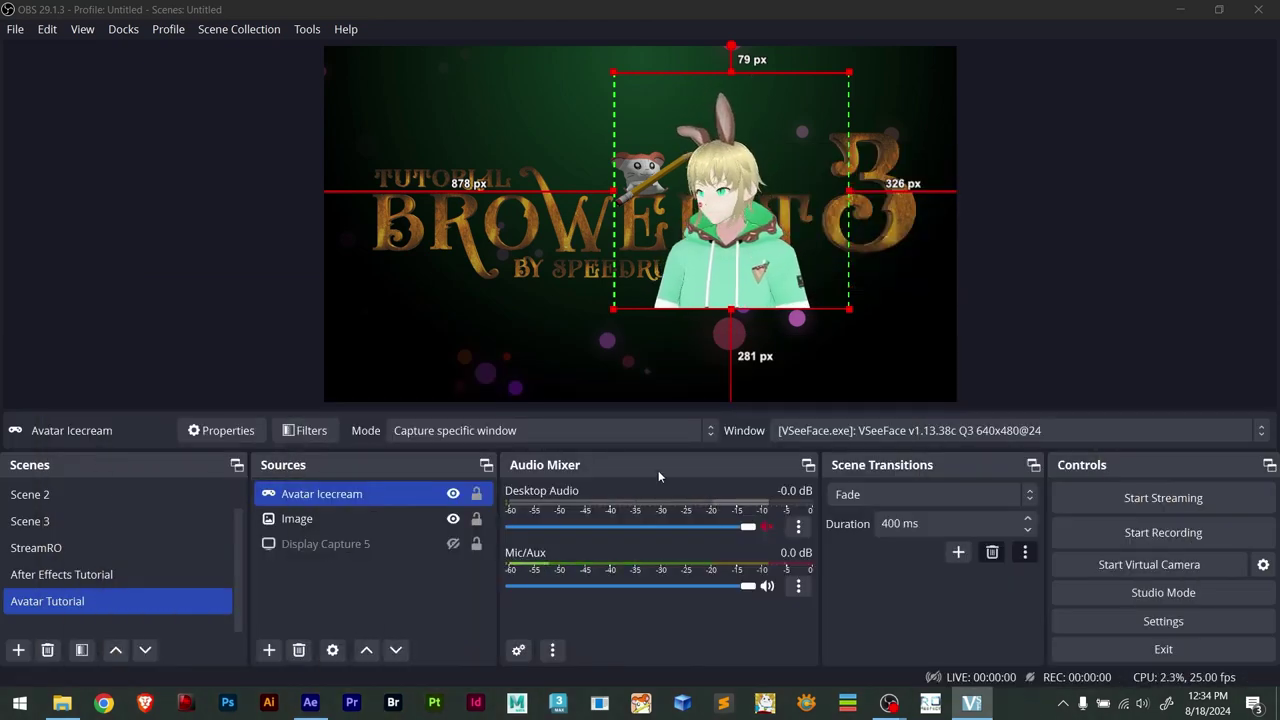
Add a new Game Capture 3 source with its default settings
{"action": "right_click", "coordinate": [316, 604]}
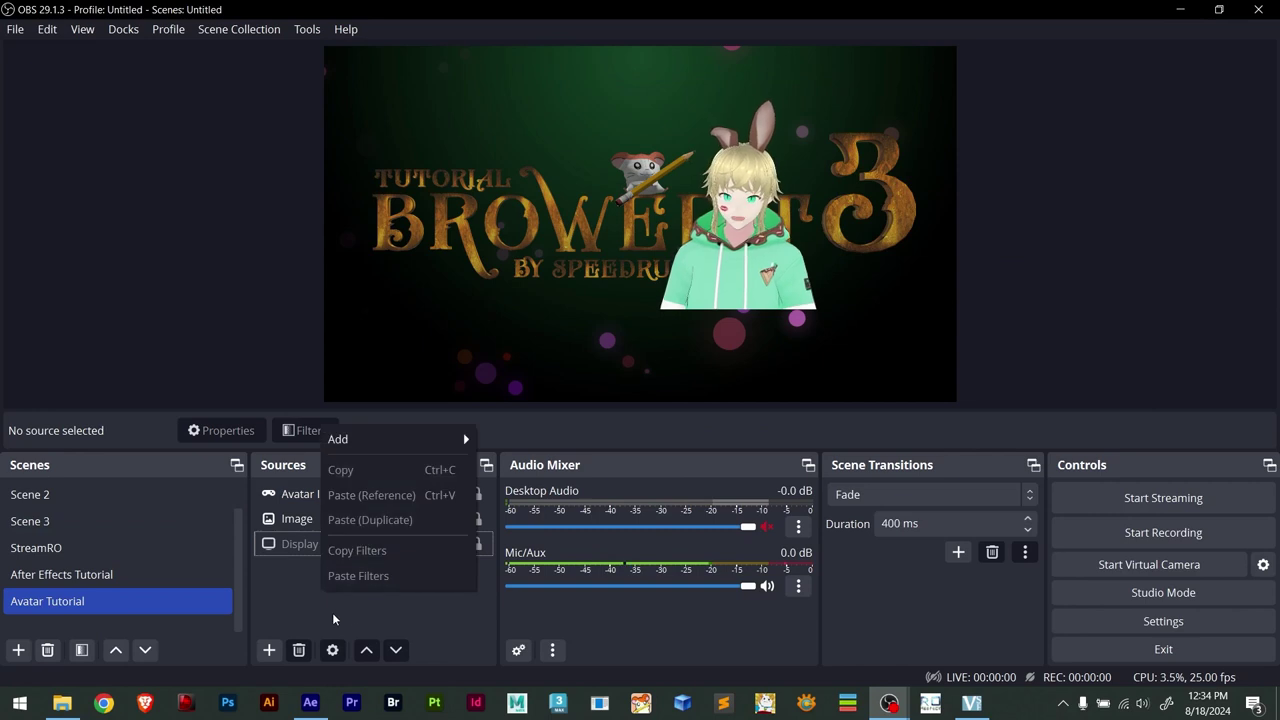
{"action": "mouse_move", "coordinate": [375, 442]}
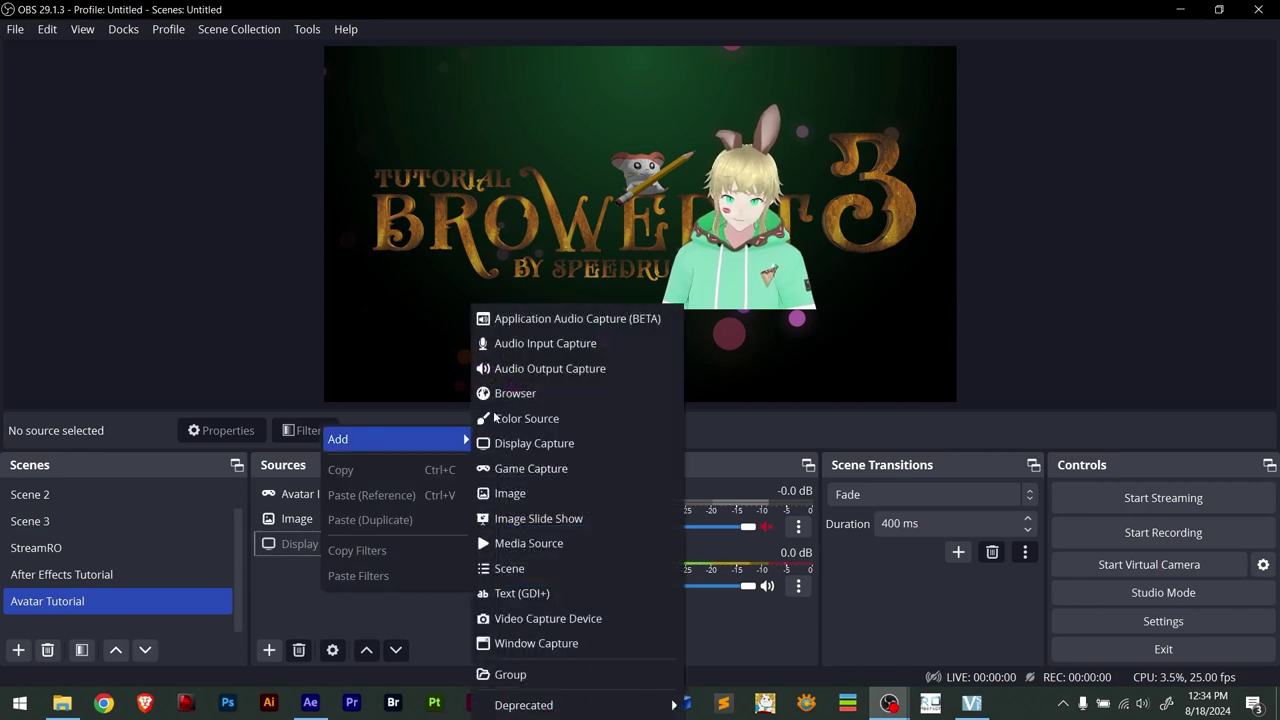
{"action": "left_click", "coordinate": [578, 470]}
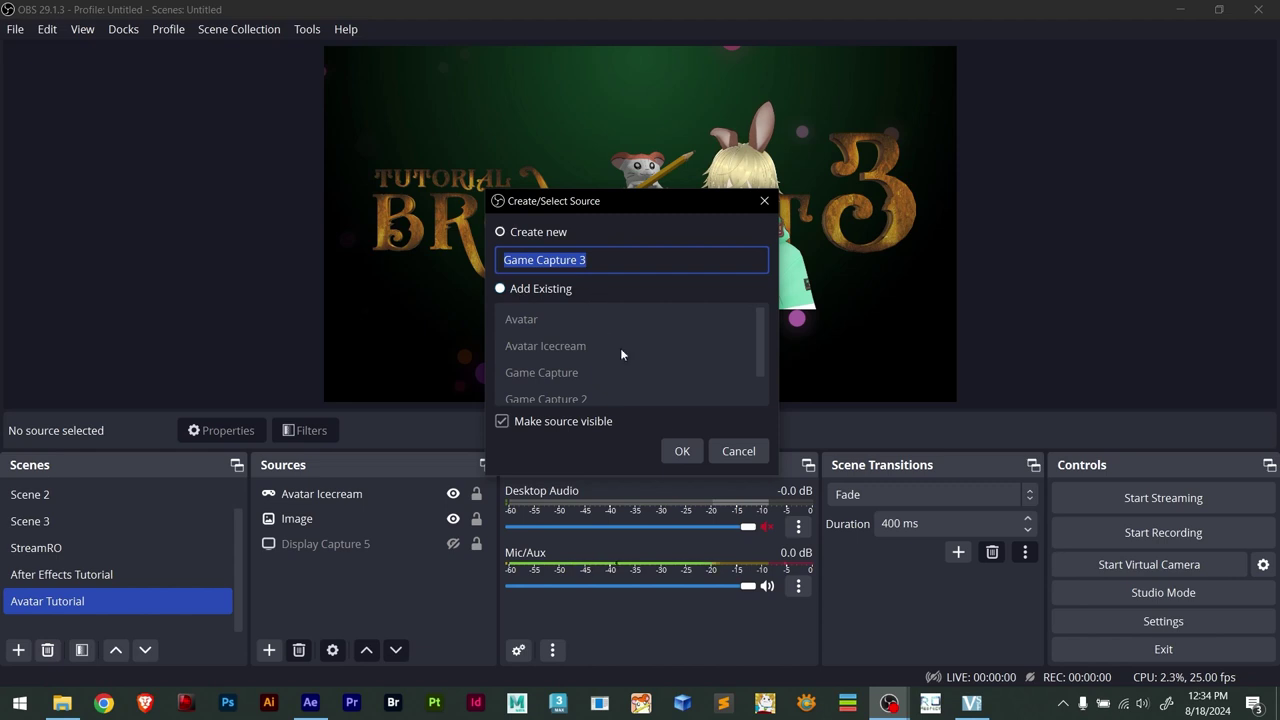
{"action": "left_click", "coordinate": [678, 453]}
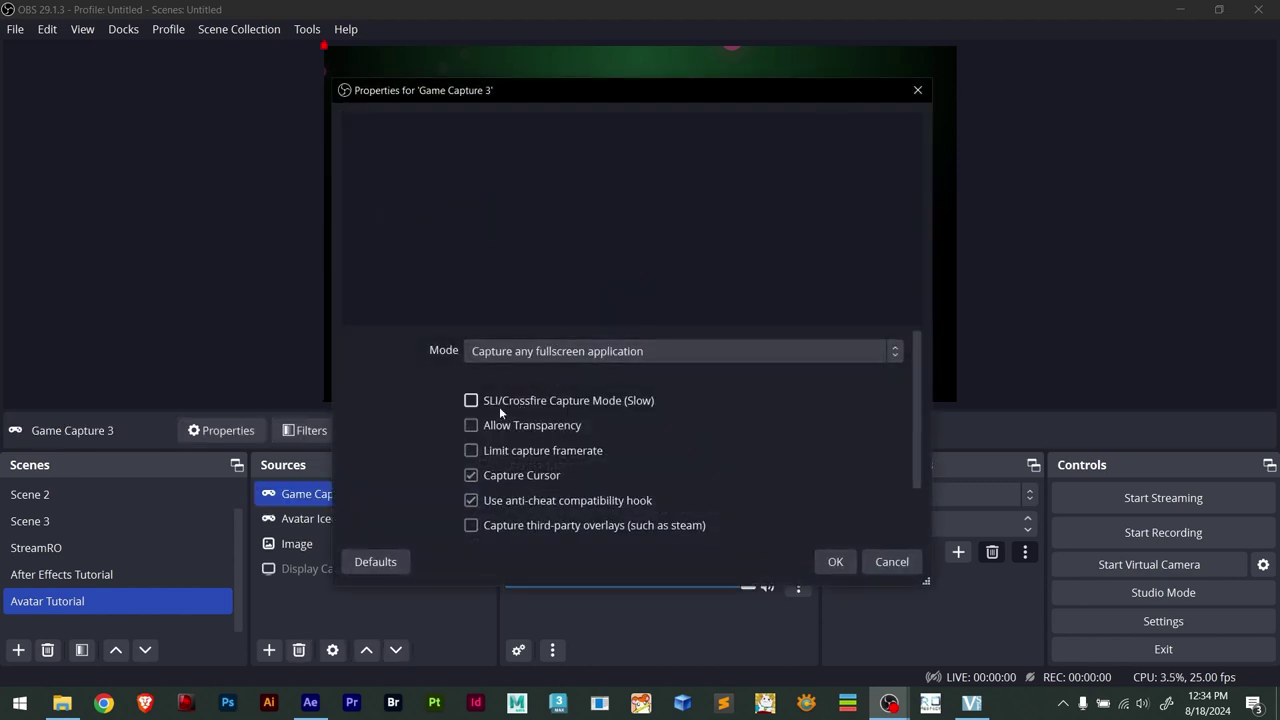
{"action": "scroll", "coordinate": [425, 390], "scroll_direction": "down", "scroll_amount": 2}
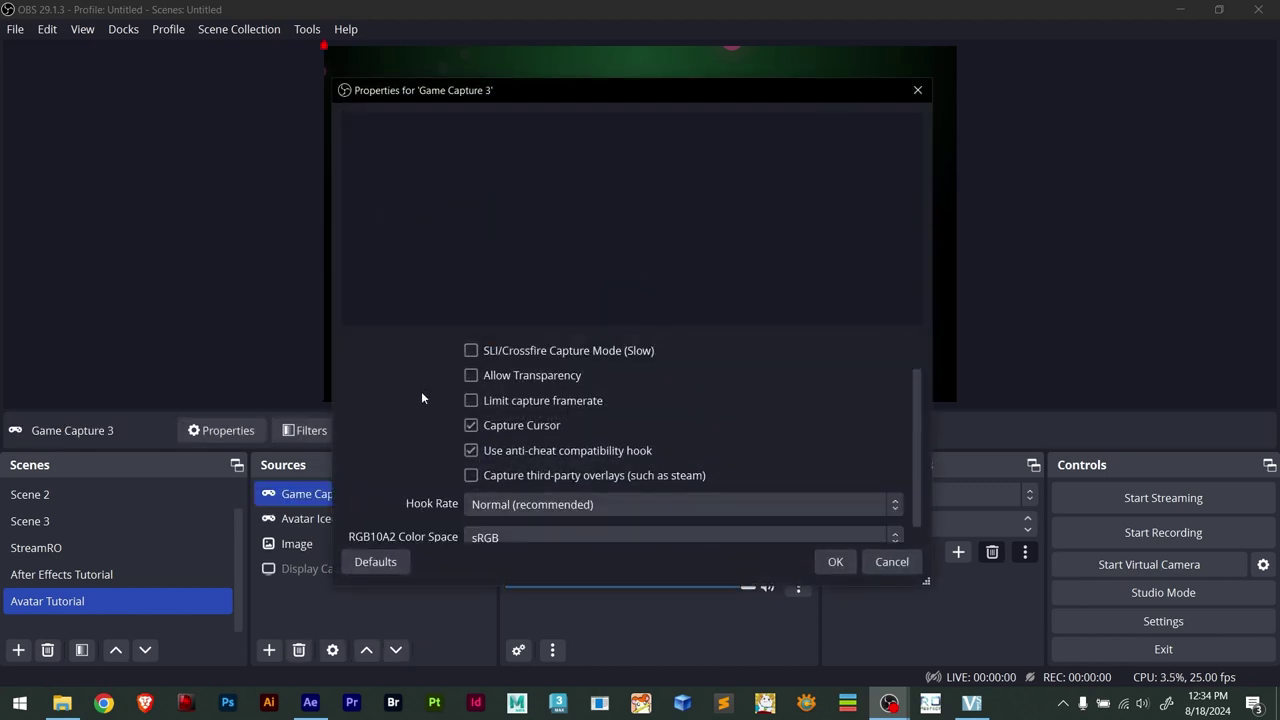
{"action": "left_click", "coordinate": [890, 562]}
Set Game Capture 3 to capture the VSeeFace window and move it to the top of Sources
{"action": "left_click", "coordinate": [326, 520], "text": "ctrl"}
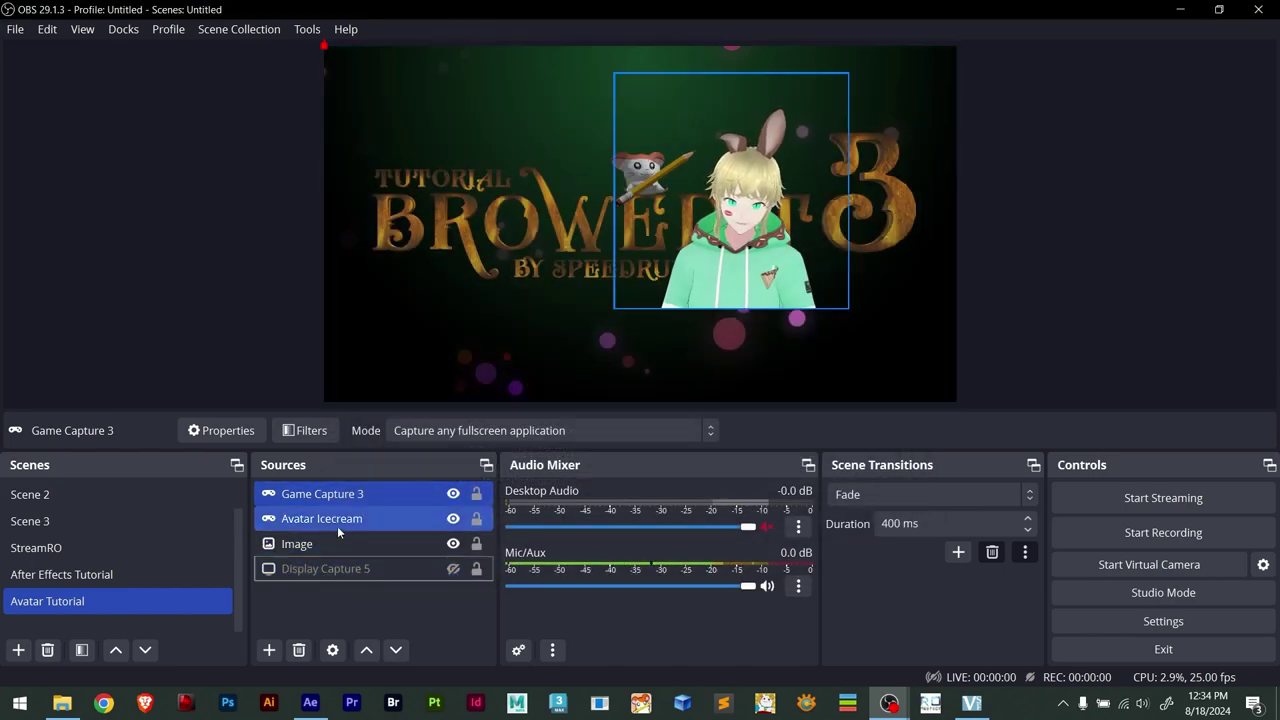
{"action": "double_click", "coordinate": [337, 494]}
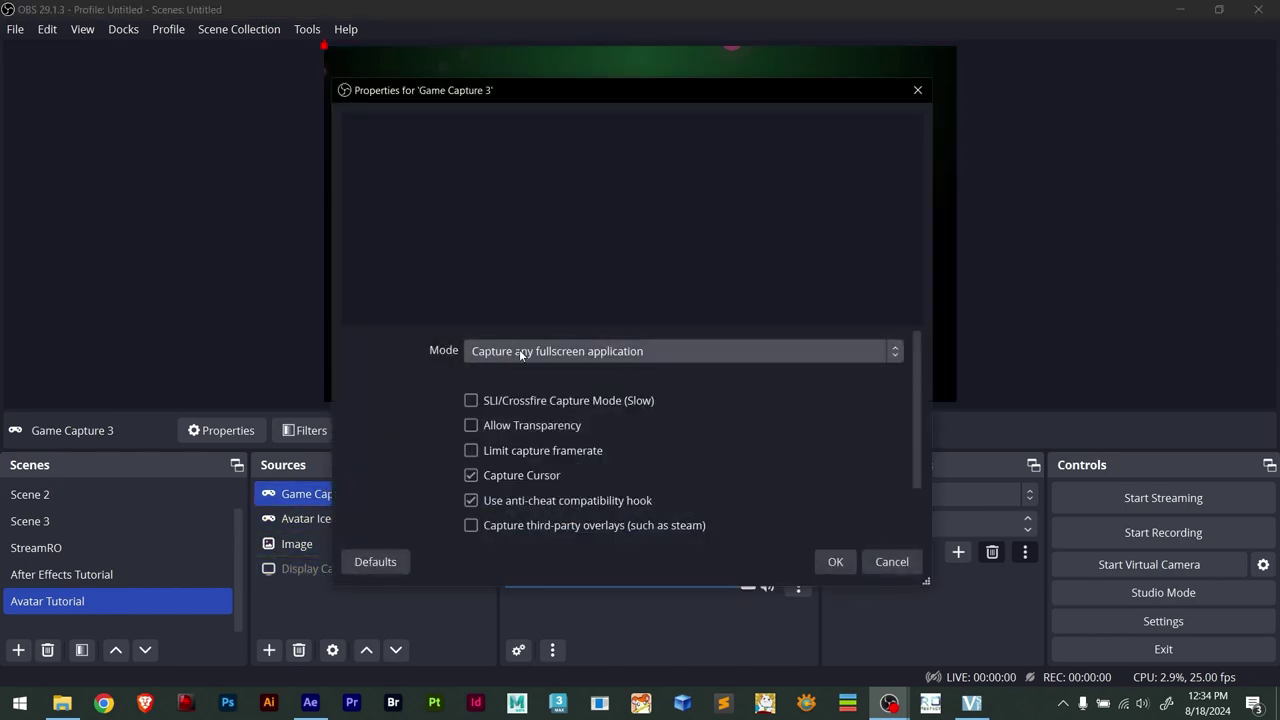
{"action": "left_click", "coordinate": [519, 351]}
{"action": "left_click", "coordinate": [525, 390]}
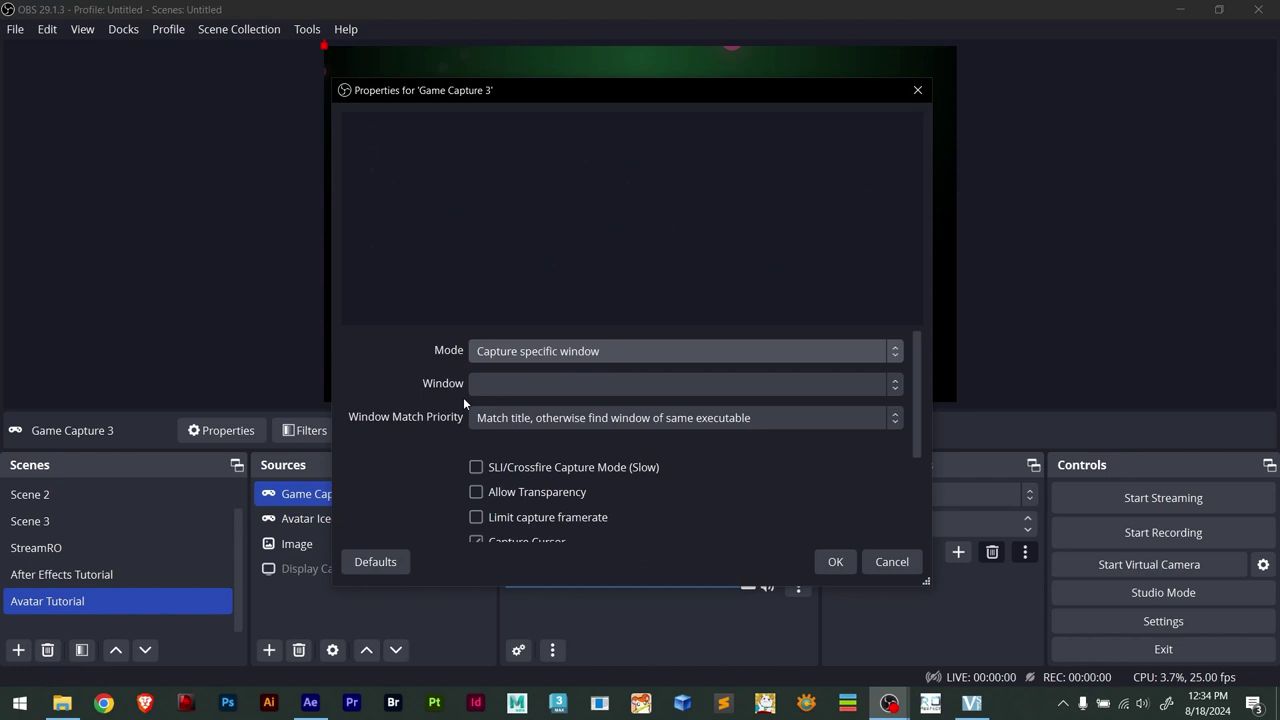
{"action": "left_click", "coordinate": [517, 383]}
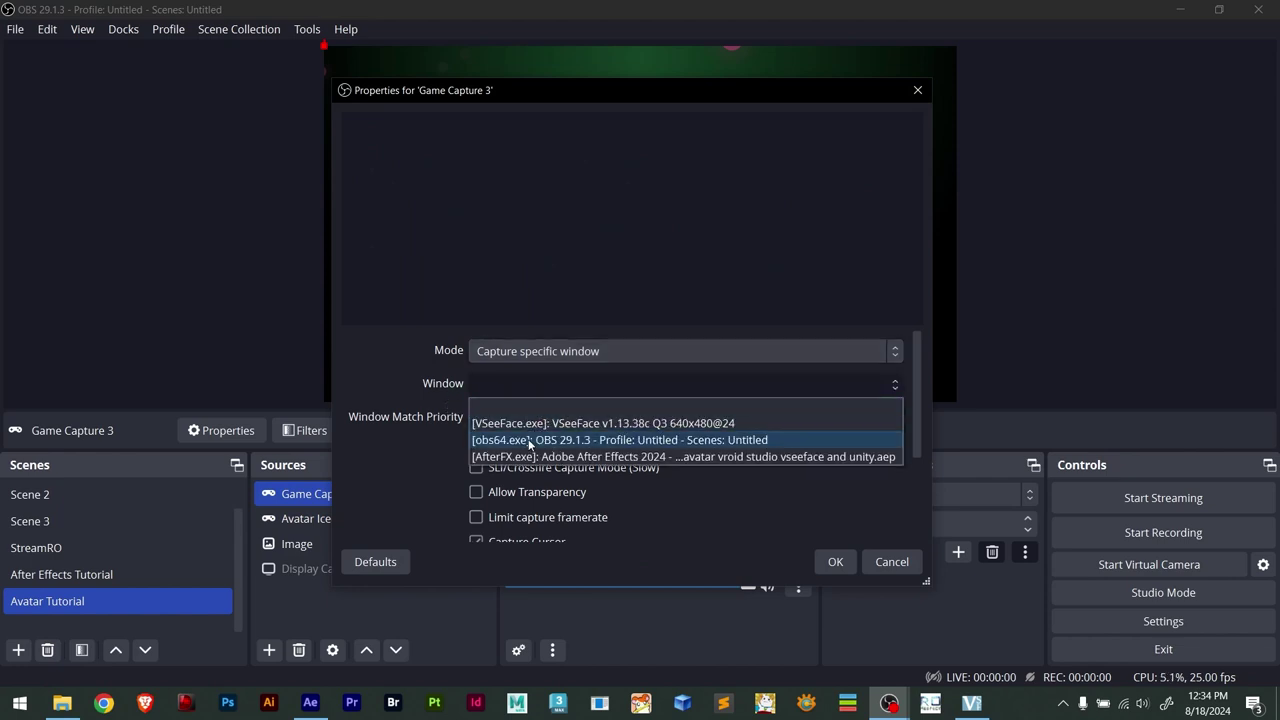
{"action": "left_click", "coordinate": [519, 423]}
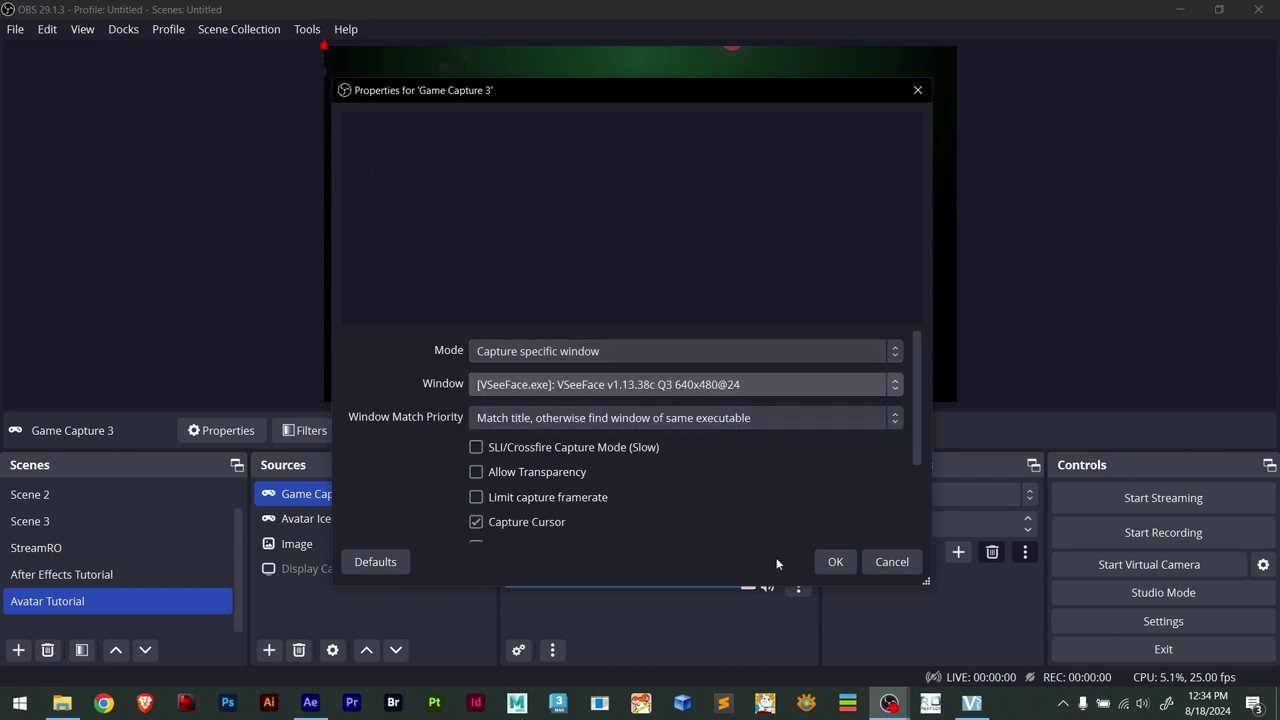
{"action": "left_click", "coordinate": [835, 561]}
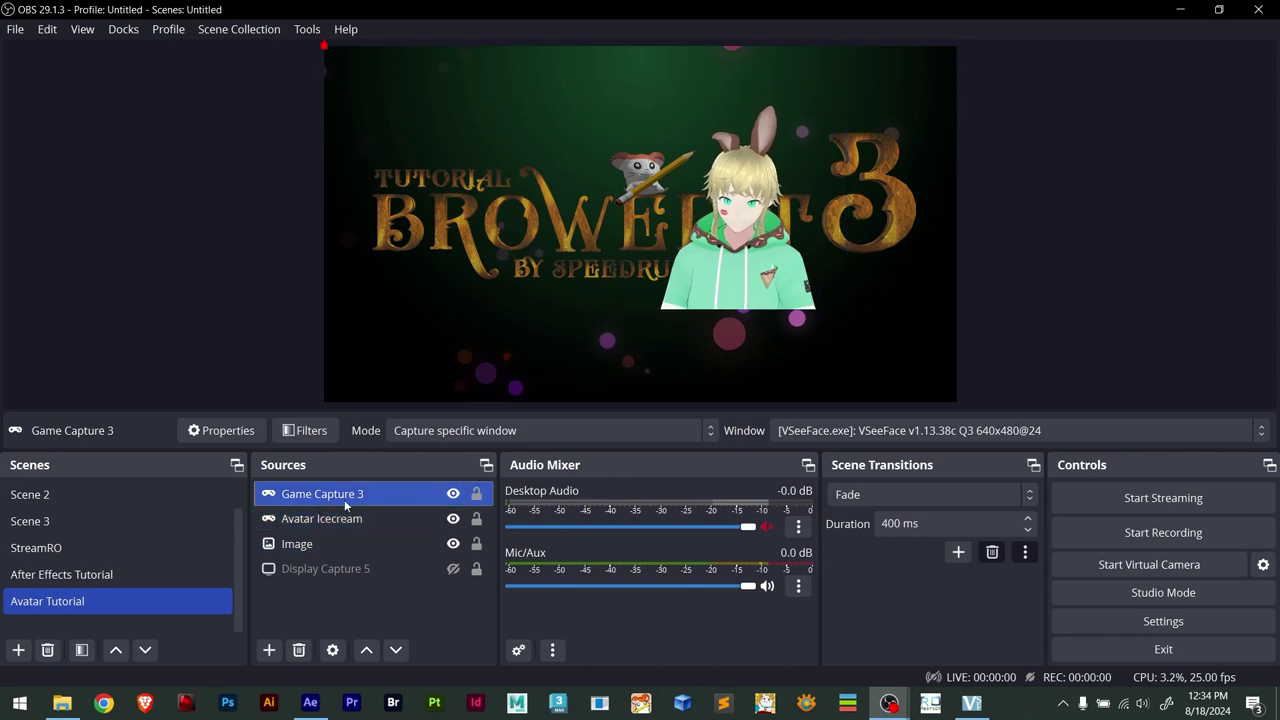
{"action": "mouse_move", "coordinate": [344, 505]}
{"action": "left_mouse_down"}
{"action": "mouse_move", "coordinate": [343, 518]}
{"action": "mouse_move", "coordinate": [348, 494]}
{"action": "left_mouse_up"}
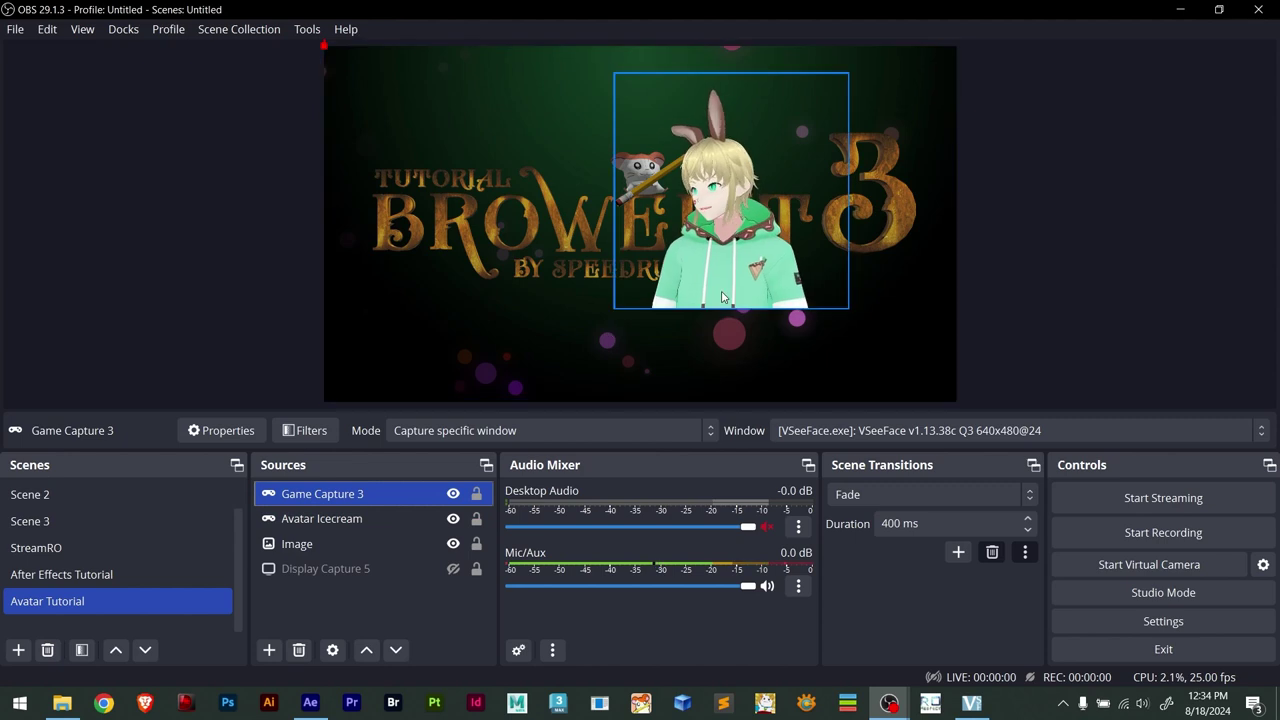
Move the avatar to the bottom-right corner and delete the Game Capture 3 source
{"action": "left_click_drag", "start_coordinate": [777, 252], "coordinate": [884, 345]}
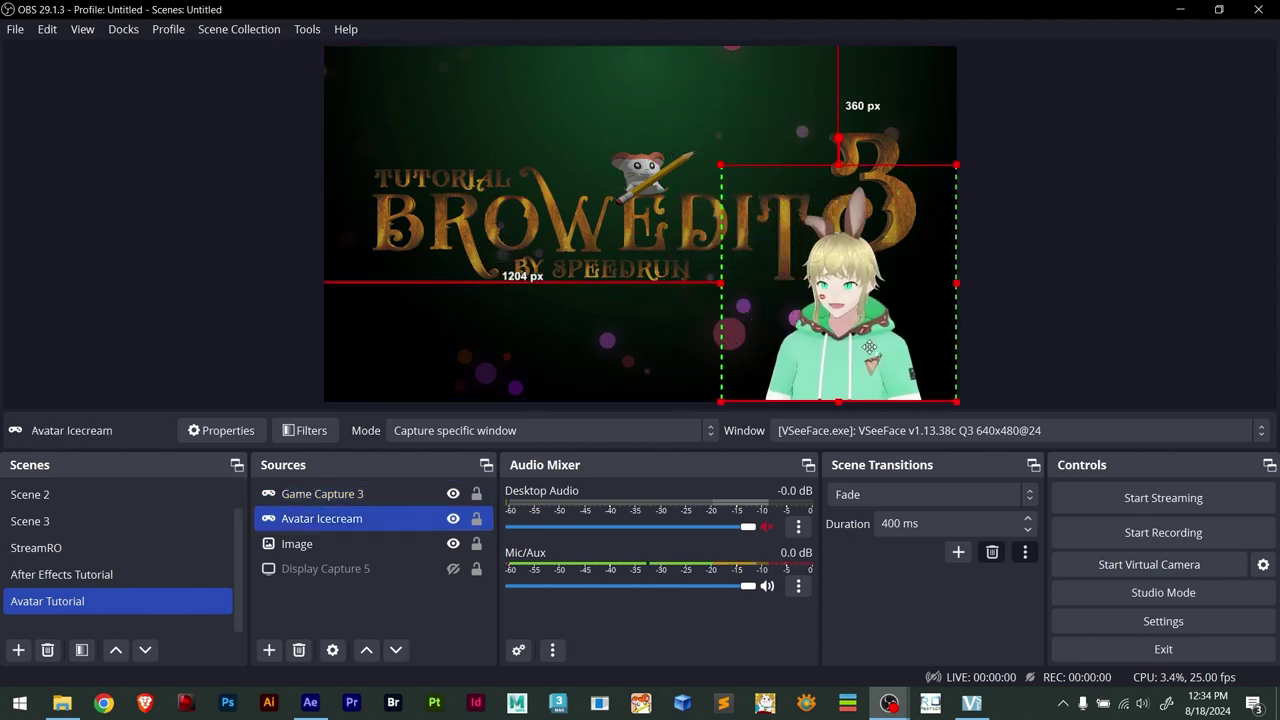
{"action": "left_click", "coordinate": [322, 494]}
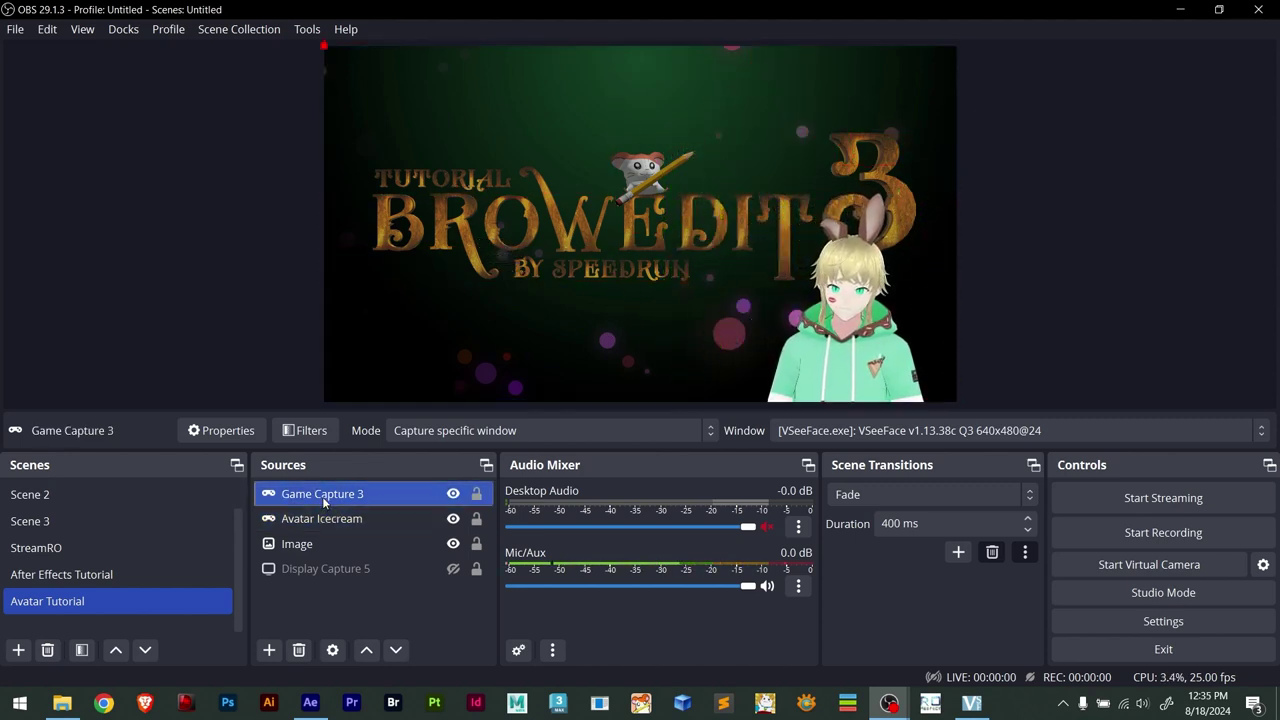
{"action": "left_click", "coordinate": [294, 655]}
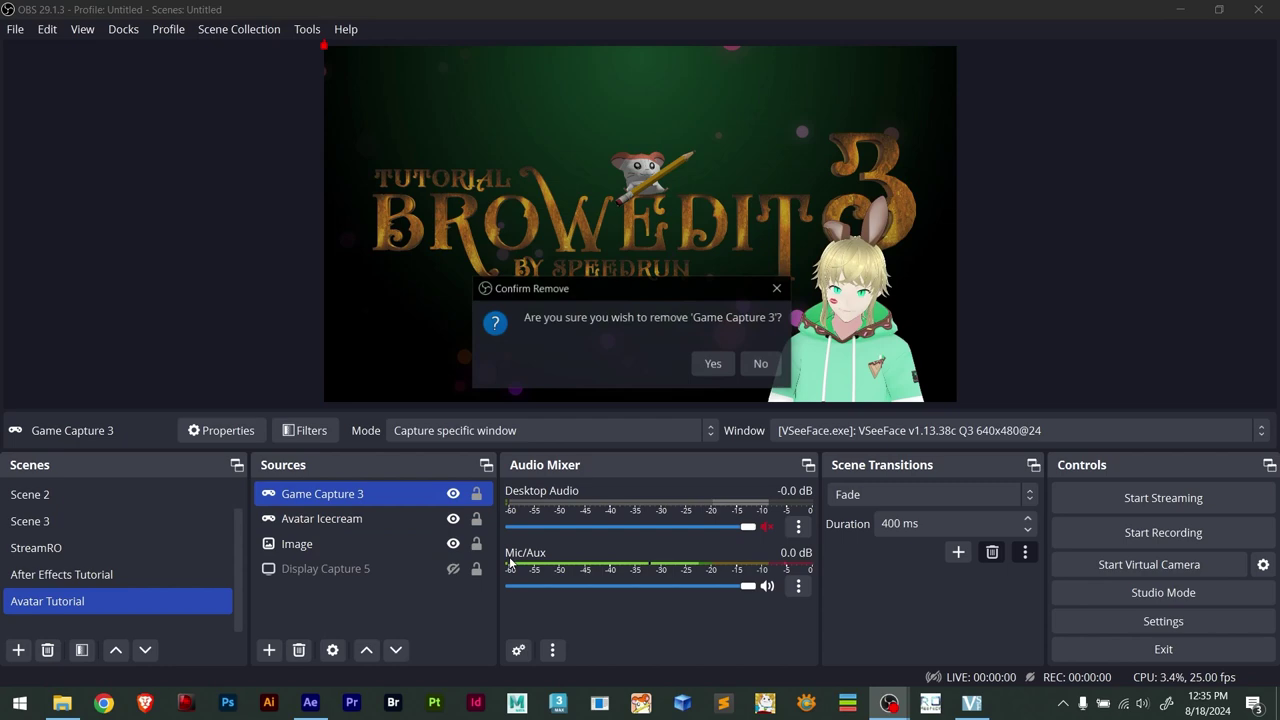
{"action": "left_click", "coordinate": [713, 364]}
Turn off Allow Transparency on the Avatar Icecream capture and shift the avatar further left
{"action": "double_click", "coordinate": [322, 494]}
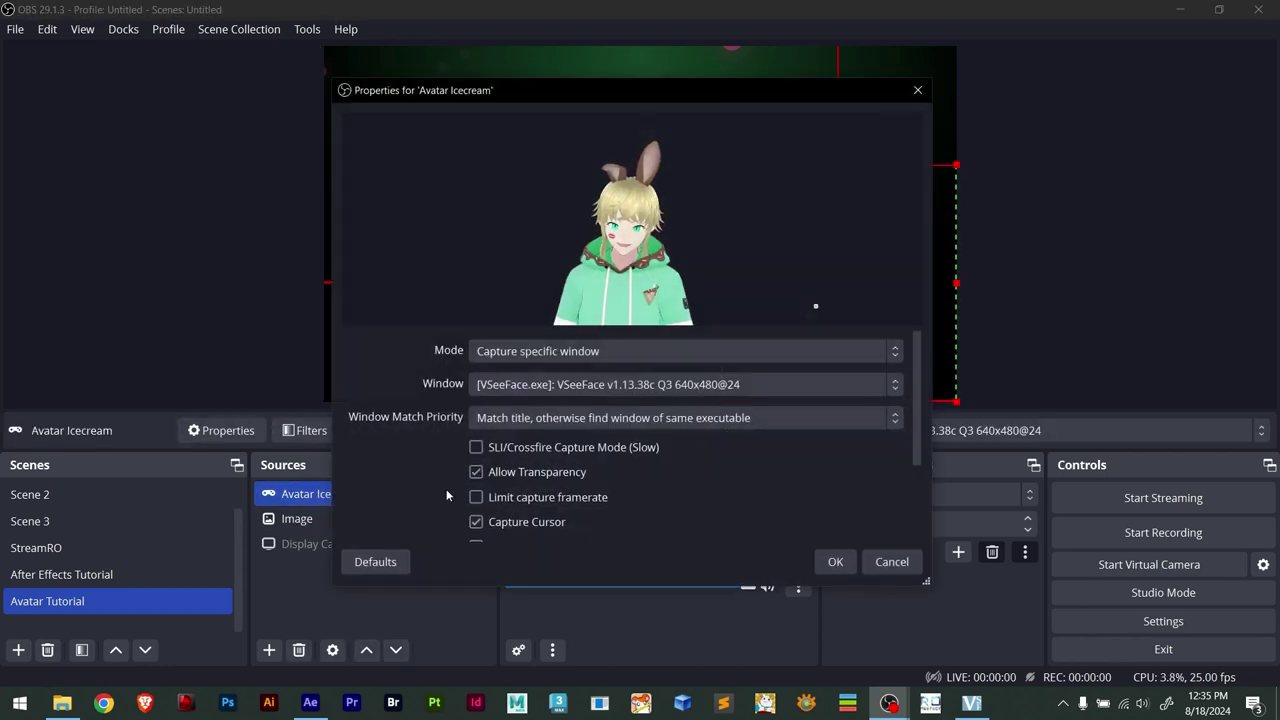
{"action": "left_click", "coordinate": [481, 476]}
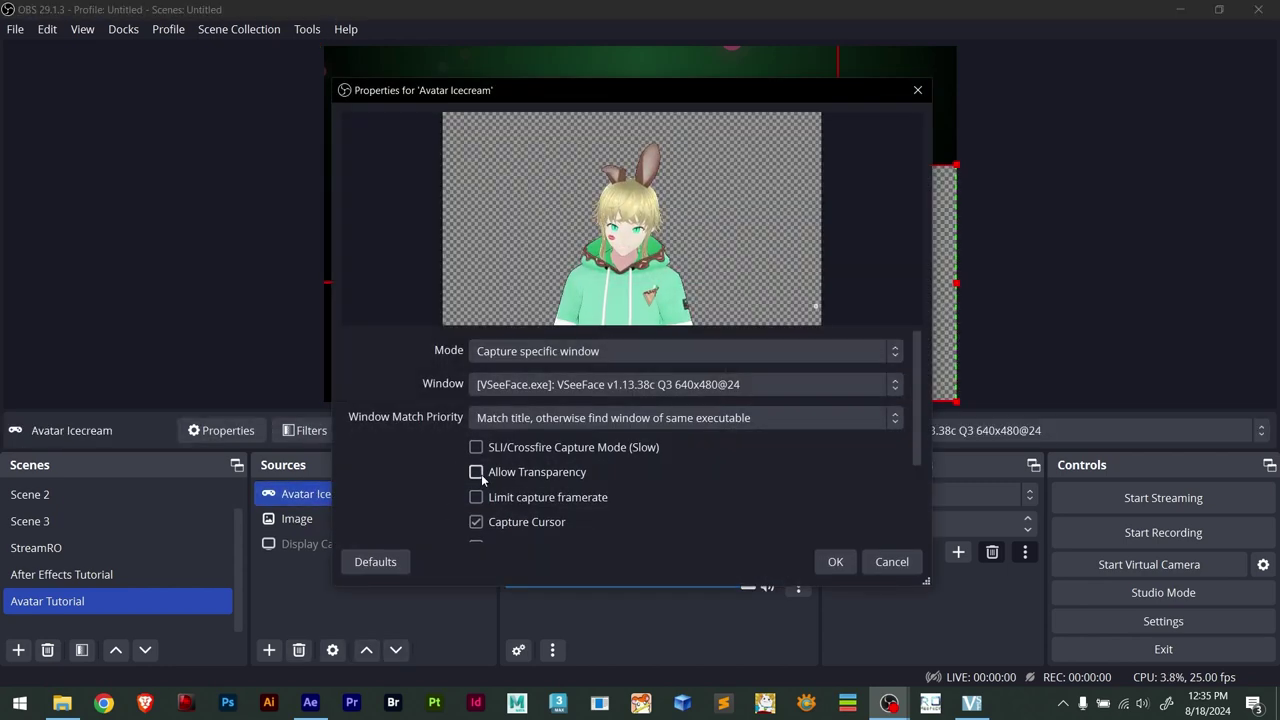
{"action": "left_click", "coordinate": [822, 563]}
{"action": "left_click_drag", "start_coordinate": [758, 329], "coordinate": [688, 350]}
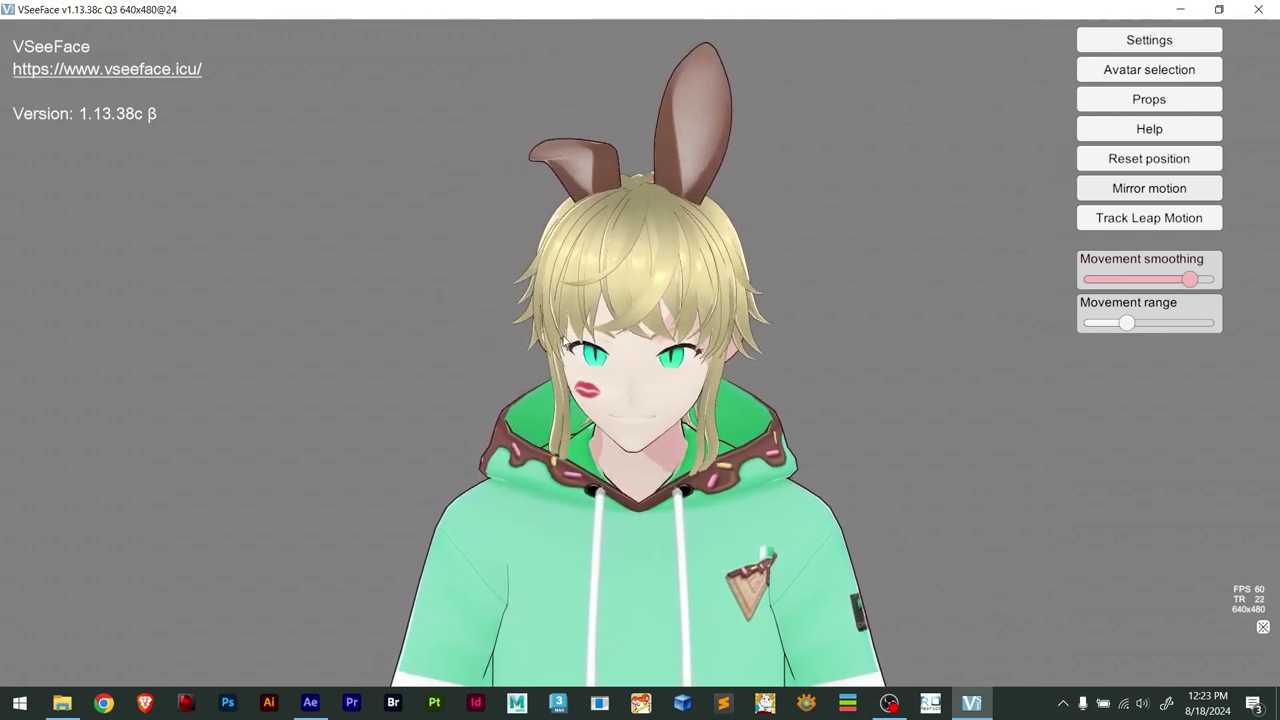
Use Reset position repeatedly until the avatar faces forward and sits upright
{"action": "left_click", "coordinate": [1130, 167]}
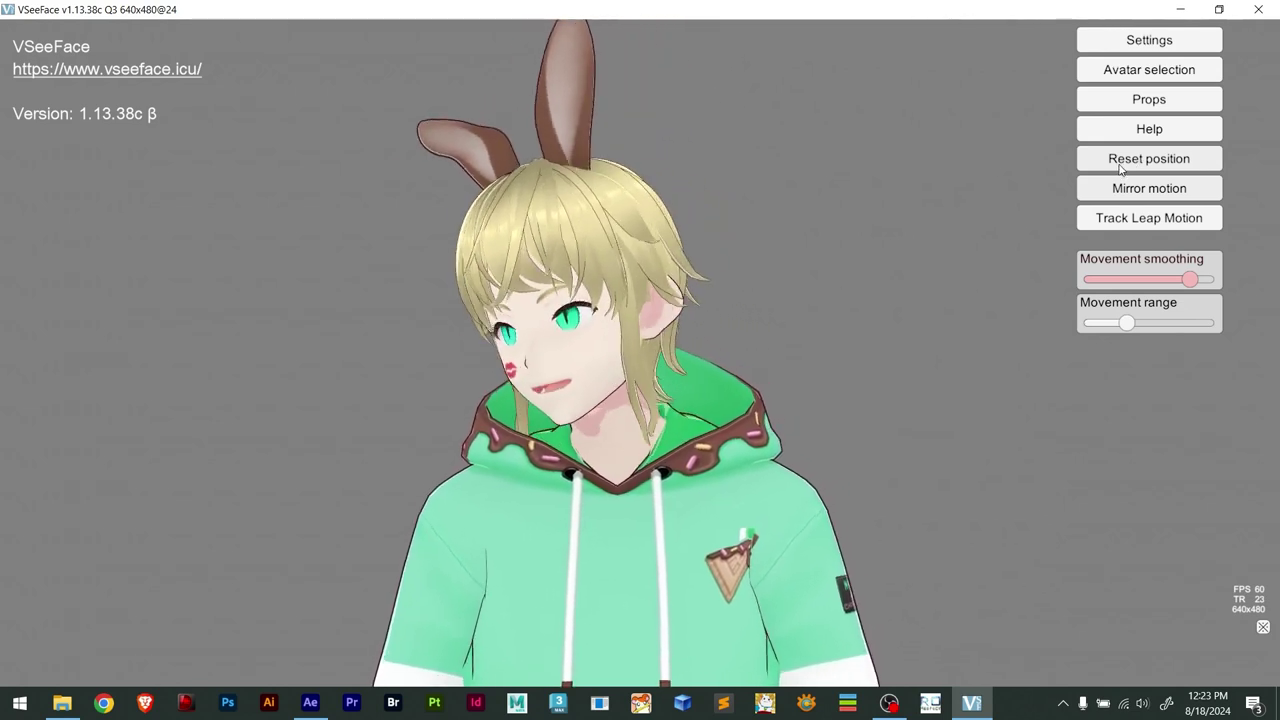
{"action": "left_click", "coordinate": [1120, 168]}
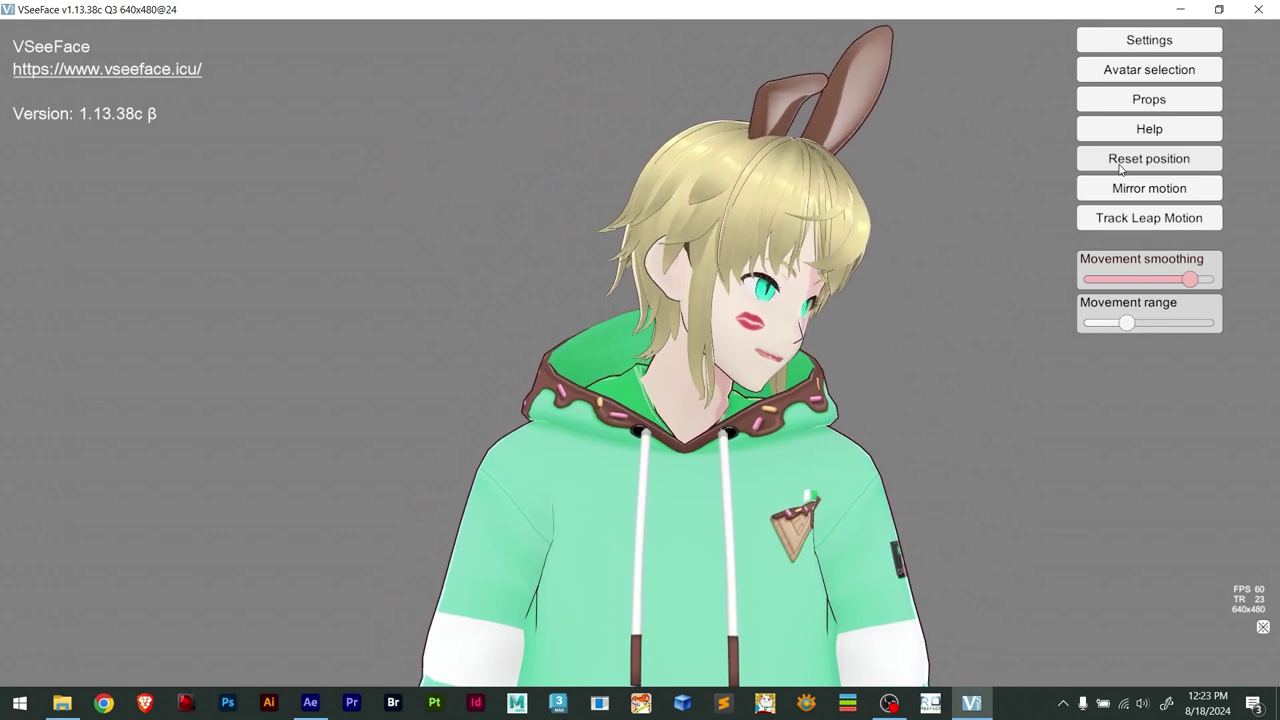
{"action": "left_click", "coordinate": [1120, 168]}
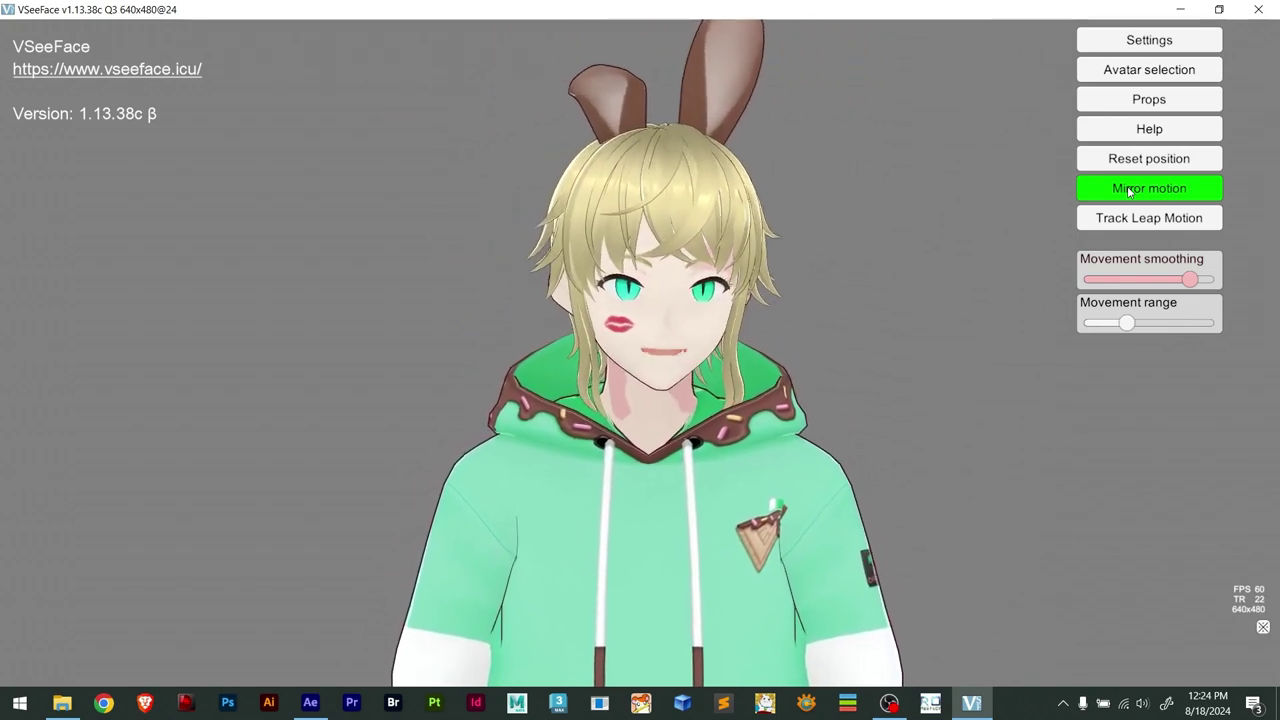
Disable Mirror motion, return Movement smoothing to 0.88, and show the settings categories
{"action": "left_click", "coordinate": [1129, 191]}
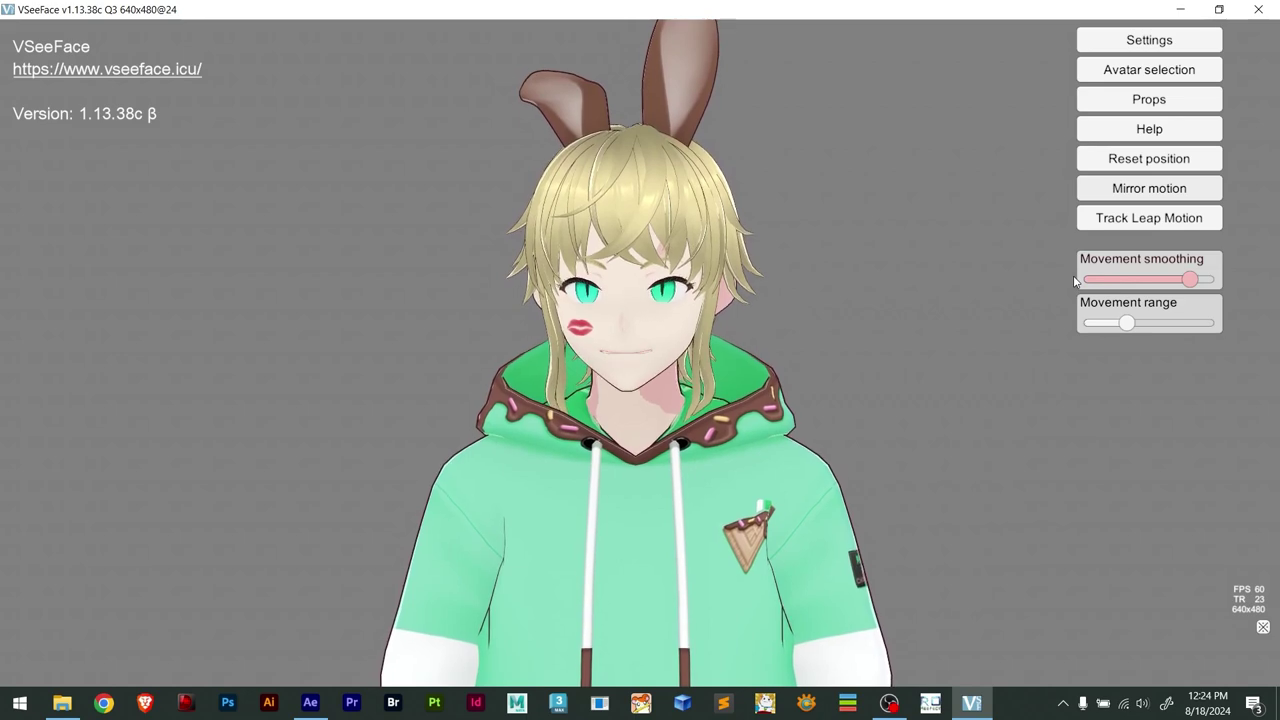
{"action": "left_click_drag", "start_coordinate": [1190, 280], "coordinate": [1145, 282]}
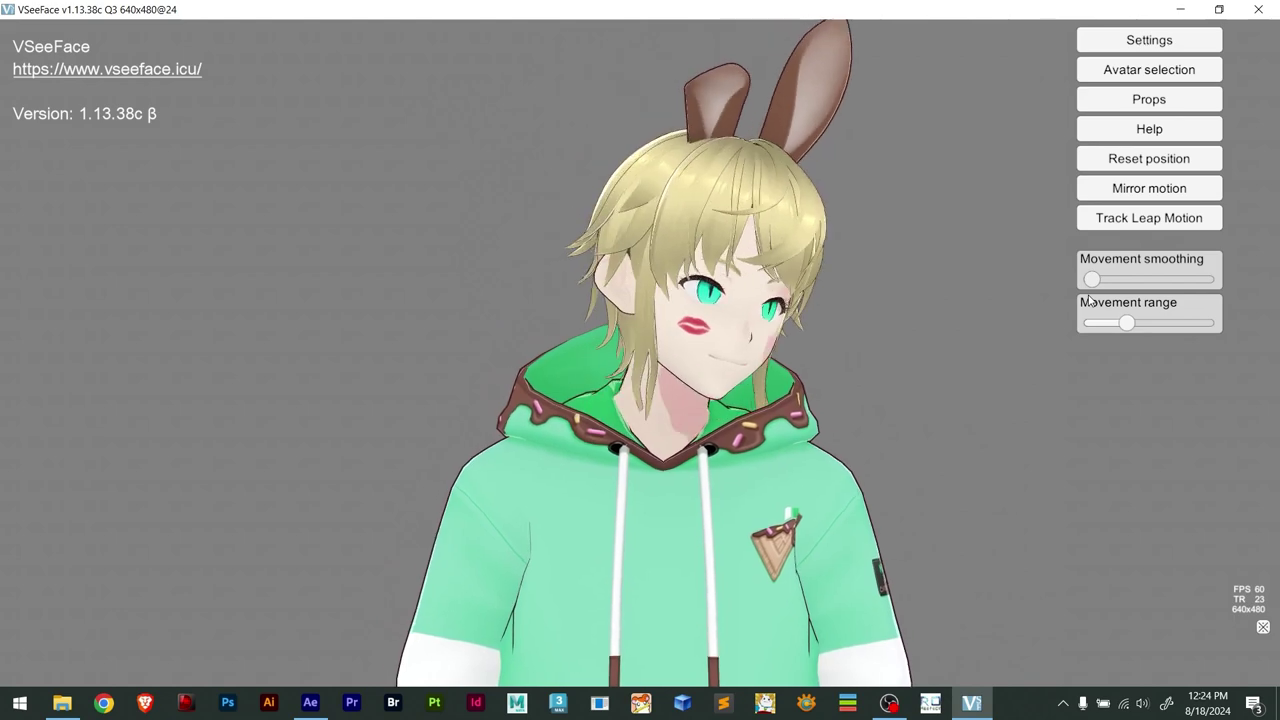
{"action": "mouse_move", "coordinate": [1095, 282]}
{"action": "left_click_drag", "start_coordinate": [1095, 282], "coordinate": [1190, 284]}
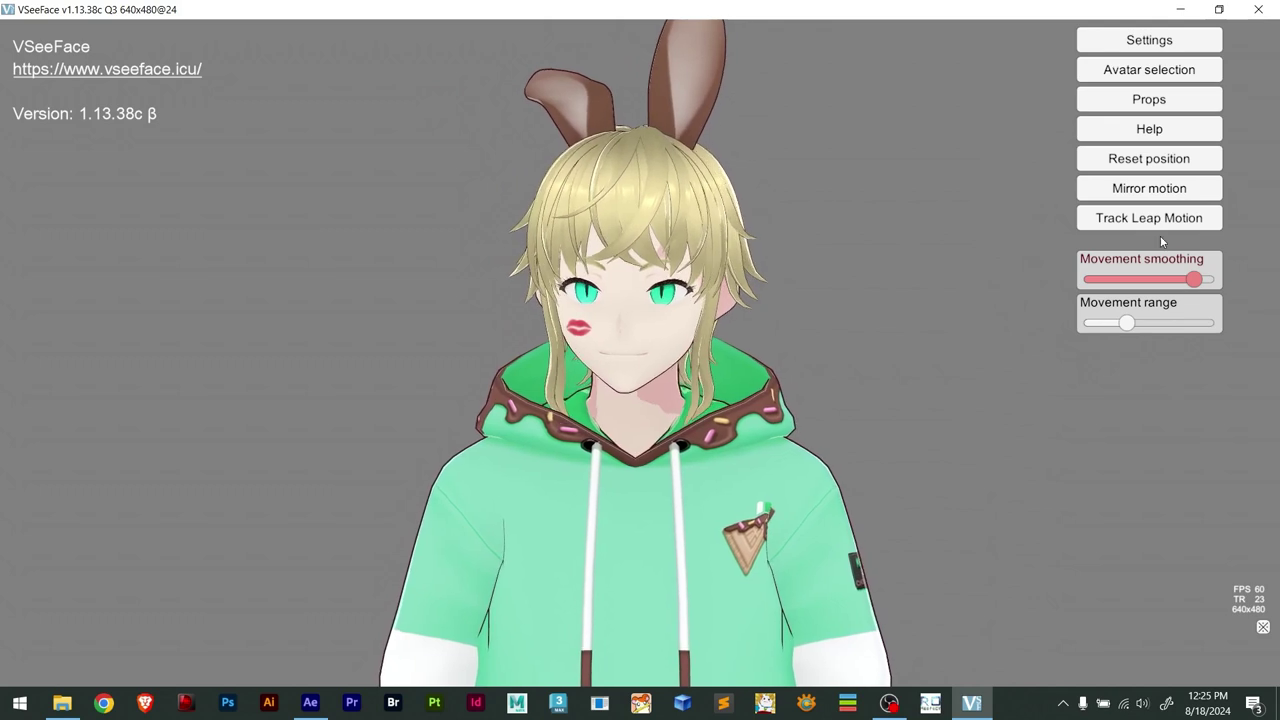
{"action": "left_click", "coordinate": [1155, 42]}
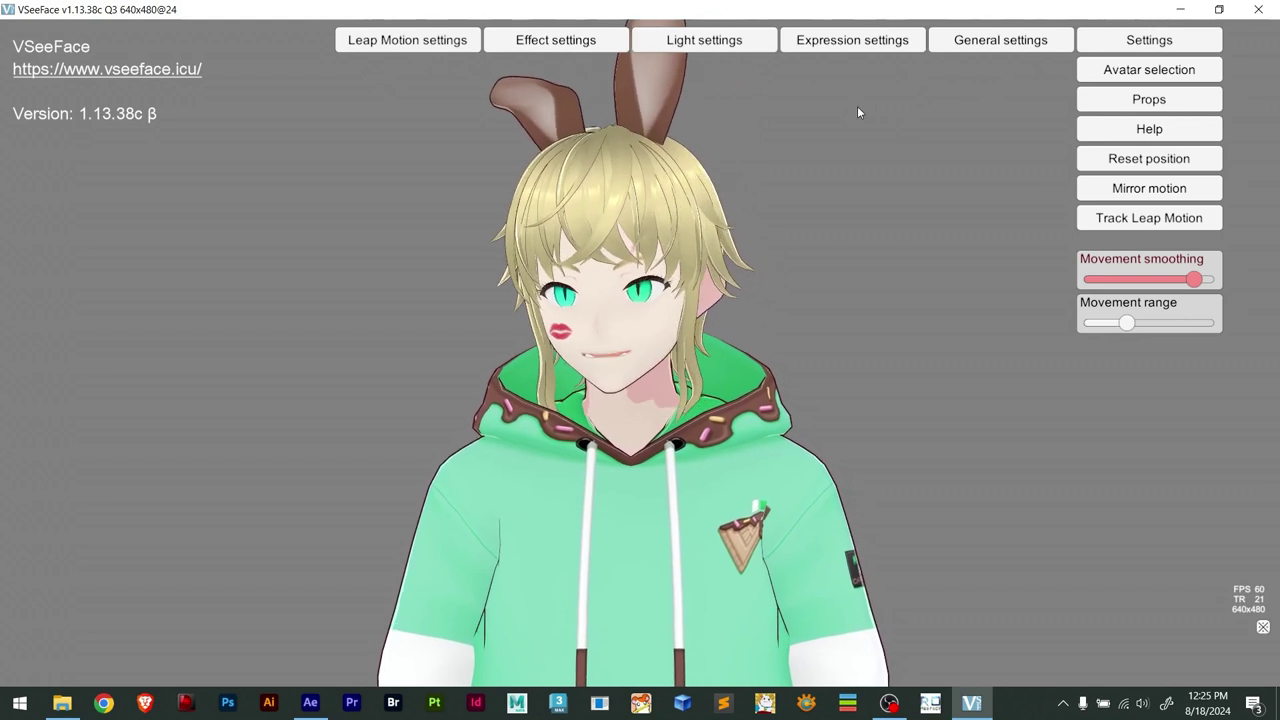
{"action": "left_click", "coordinate": [406, 41]}
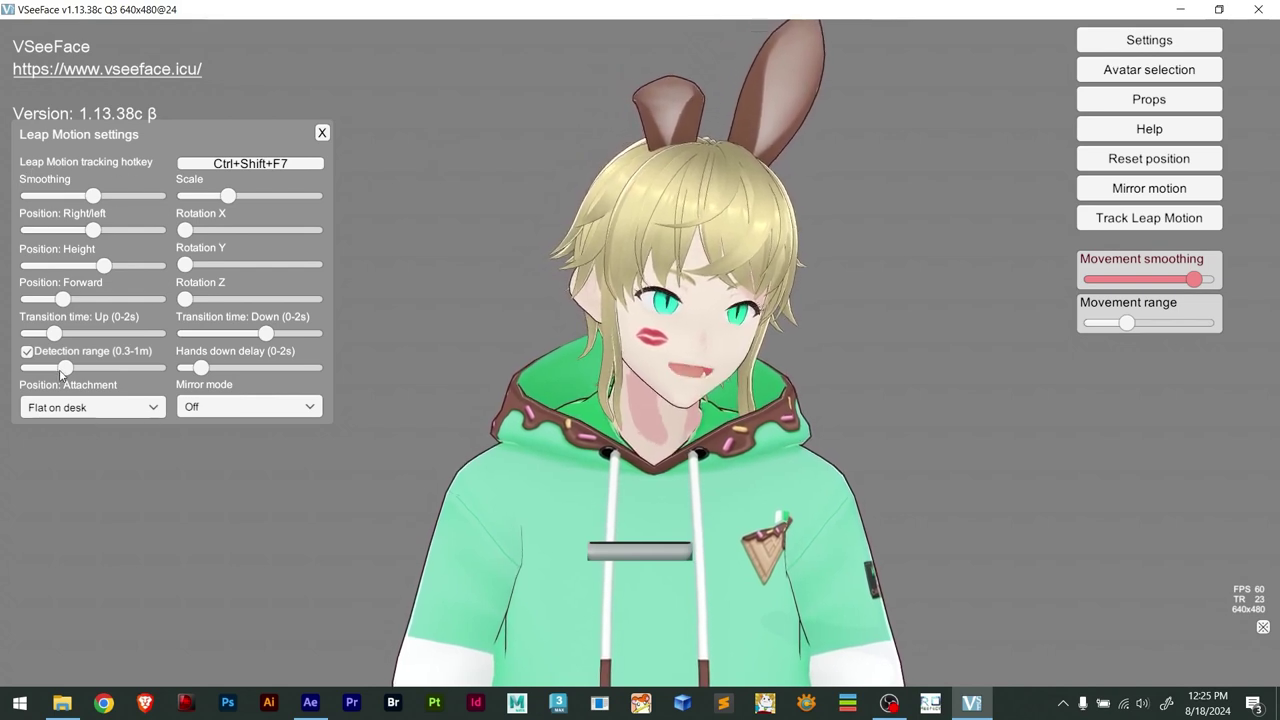
{"action": "left_click", "coordinate": [323, 133]}
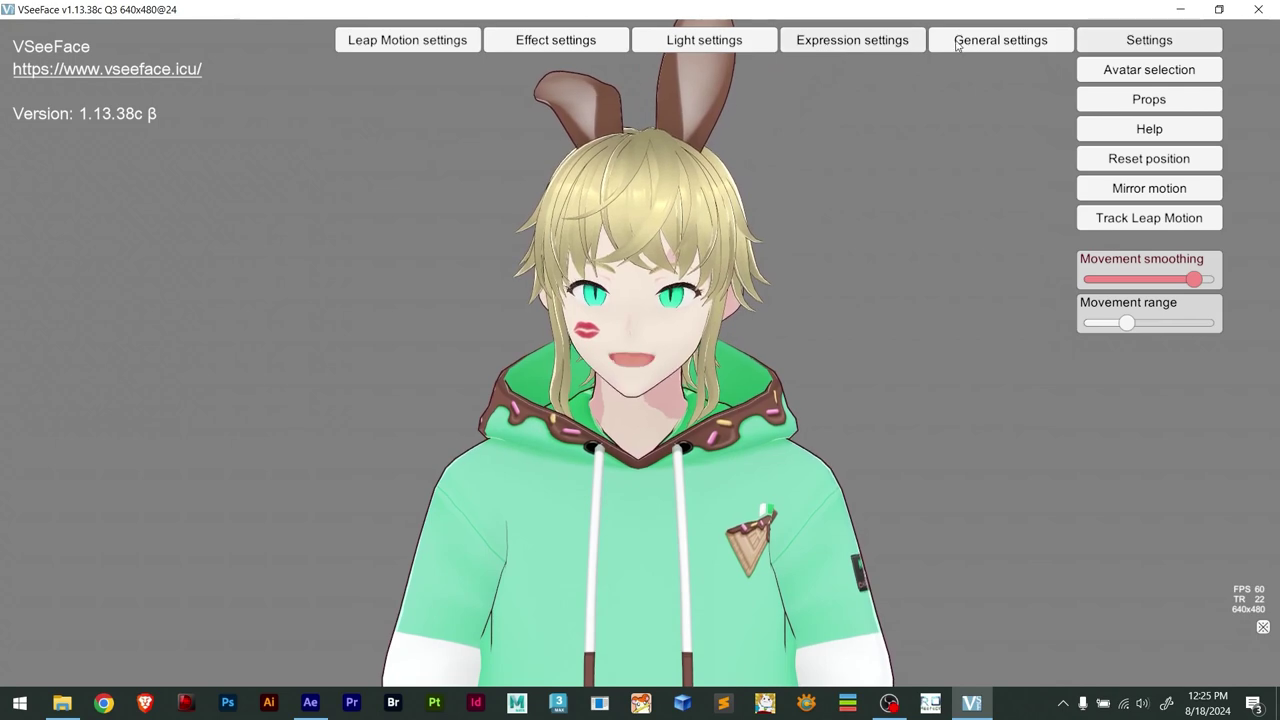
{"action": "left_click", "coordinate": [958, 42]}
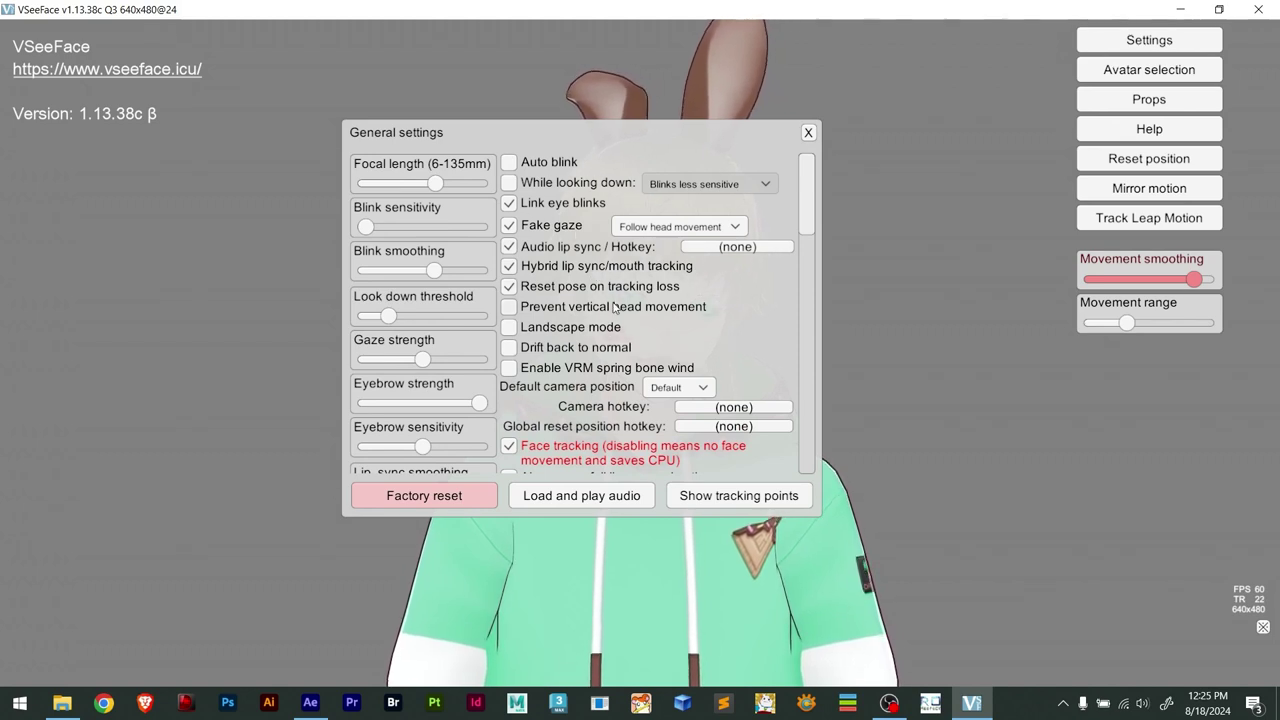
{"action": "left_click", "coordinate": [808, 133]}
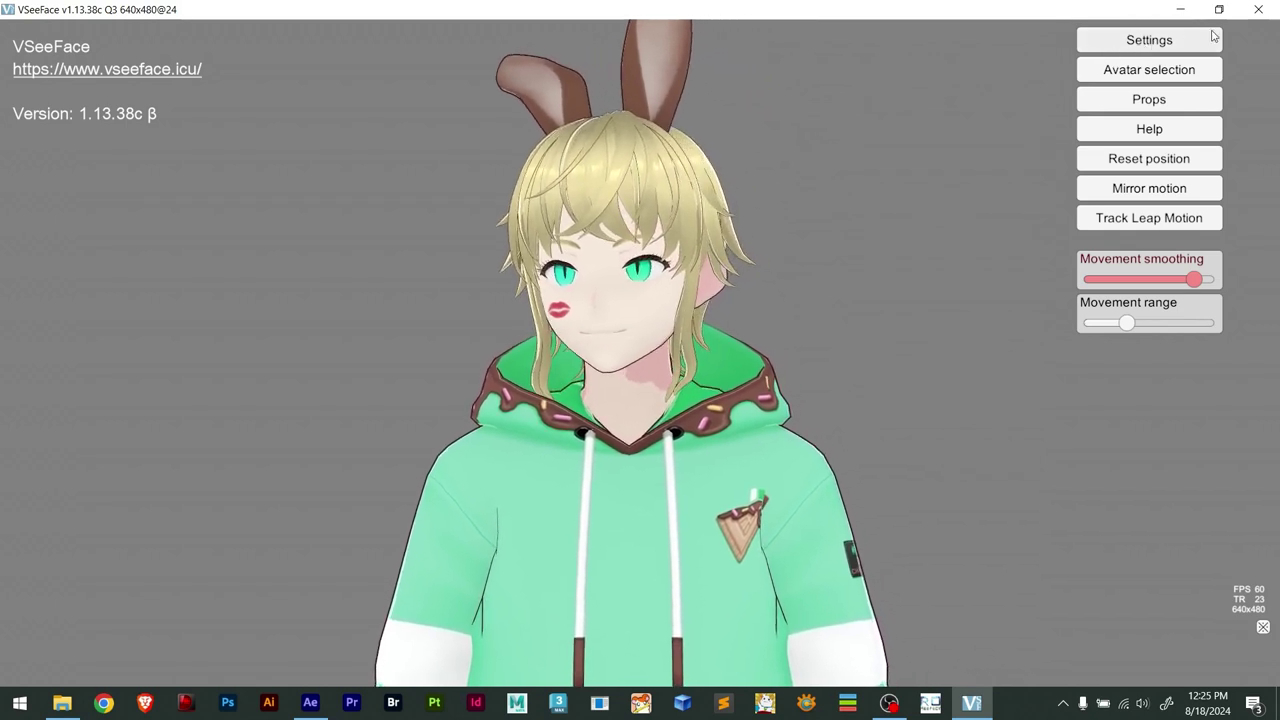
Turn on Auto blink in the General settings and close the dialog
{"action": "left_click", "coordinate": [1146, 41]}
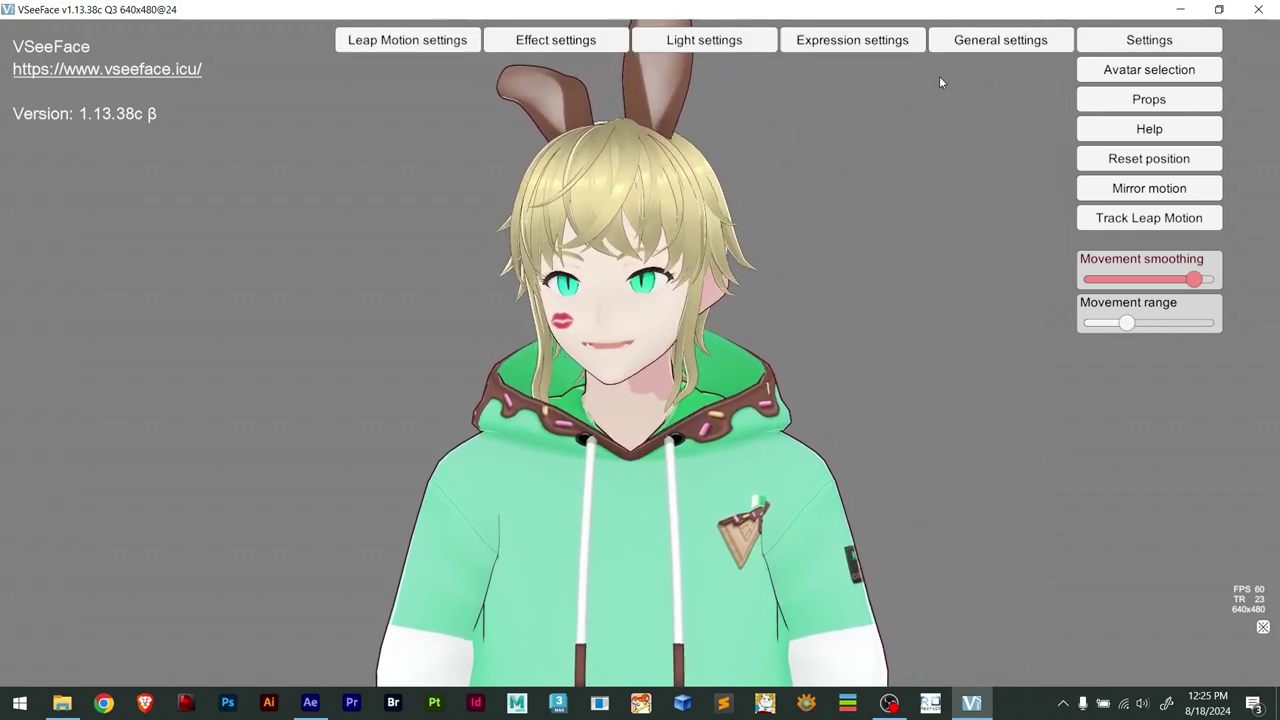
{"action": "left_click", "coordinate": [965, 40]}
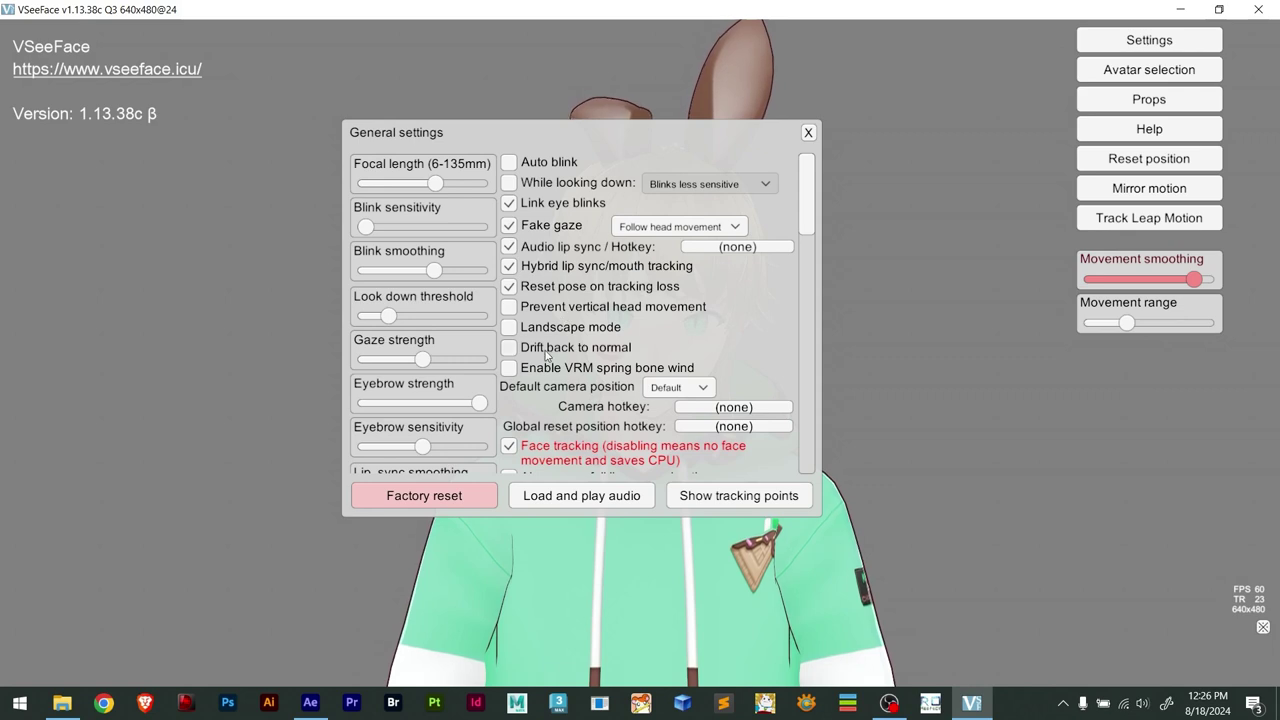
{"action": "left_click", "coordinate": [509, 162]}
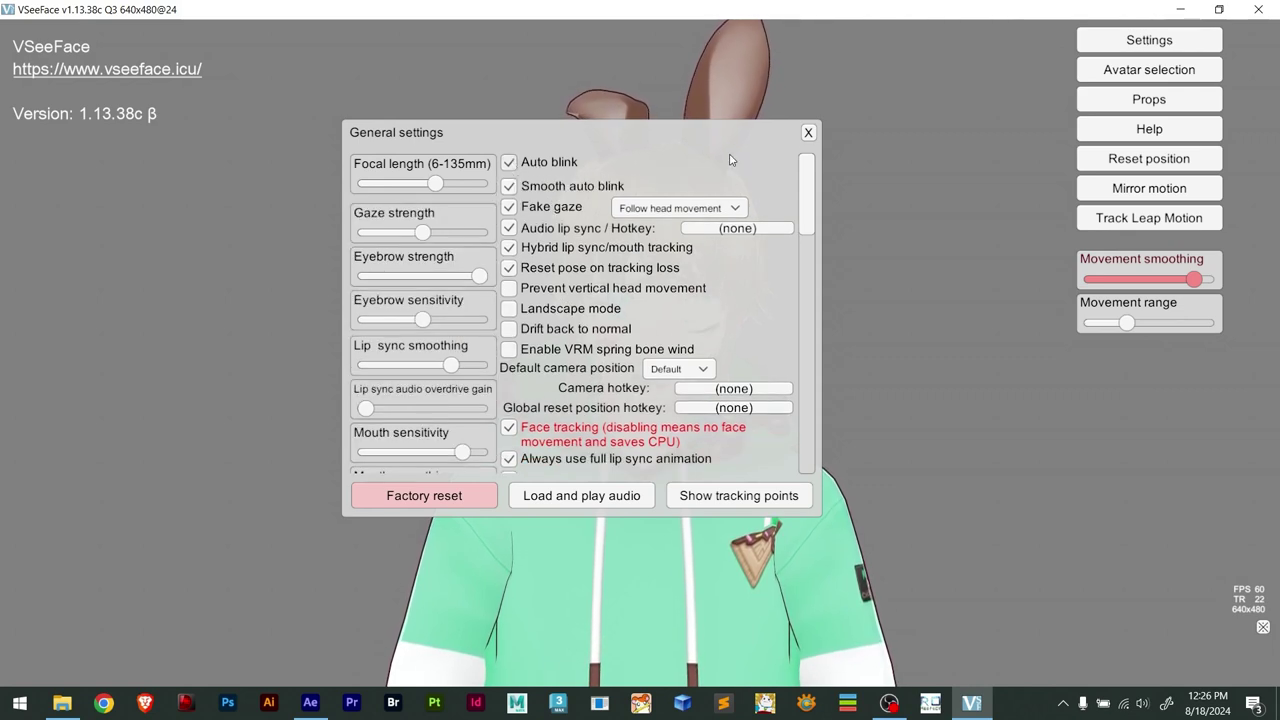
{"action": "left_click", "coordinate": [807, 132]}
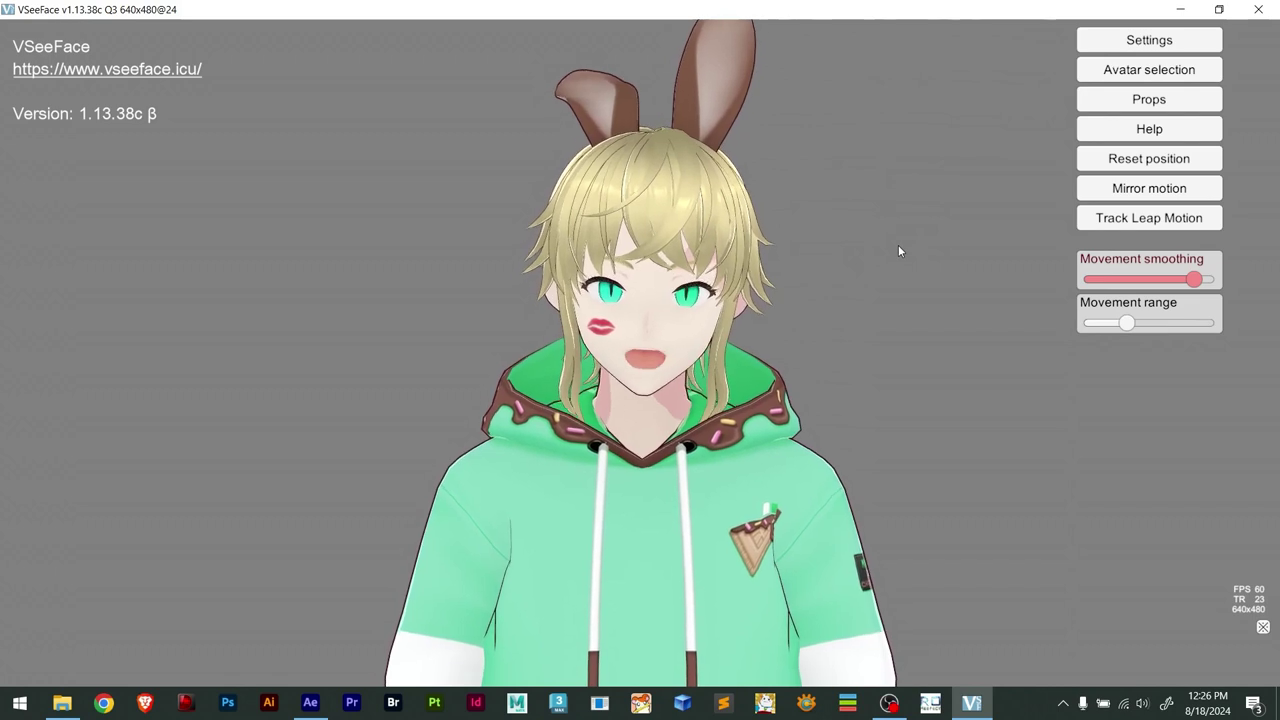
Reopen the General settings, switch Auto blink back off, and close the dialog
{"action": "left_click", "coordinate": [1088, 38]}
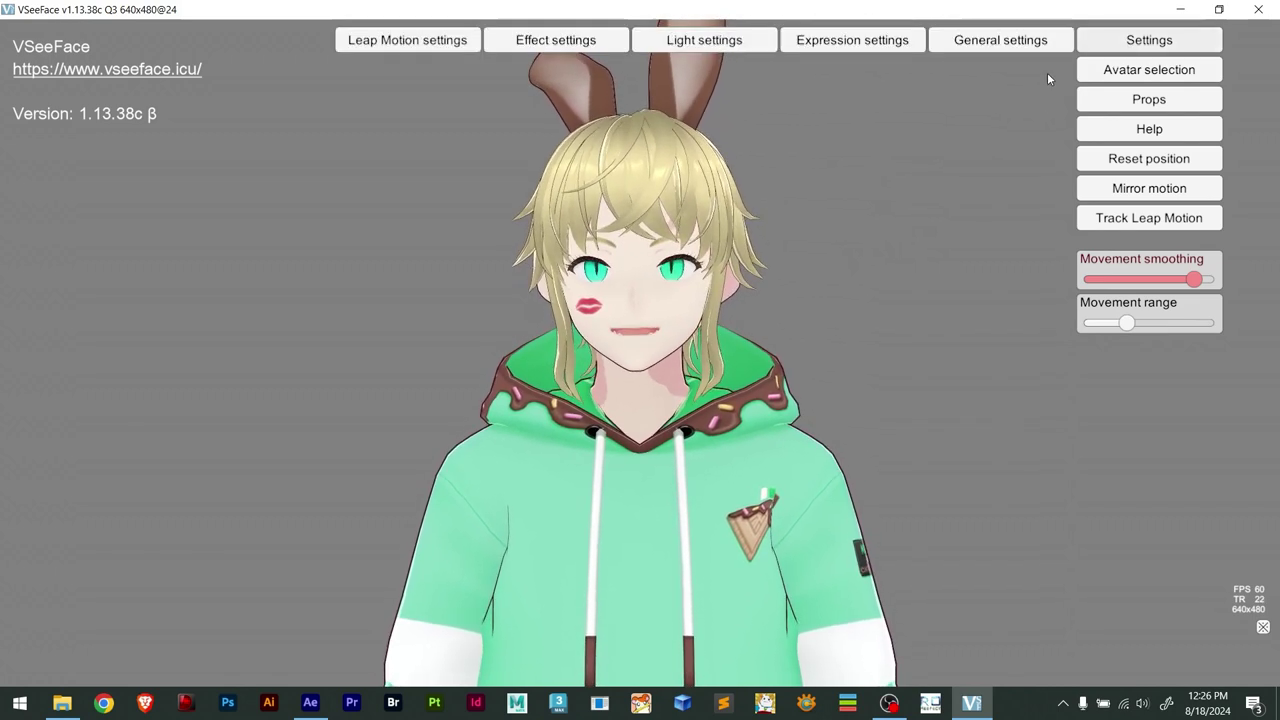
{"action": "left_click", "coordinate": [1052, 40]}
{"action": "left_click", "coordinate": [522, 162]}
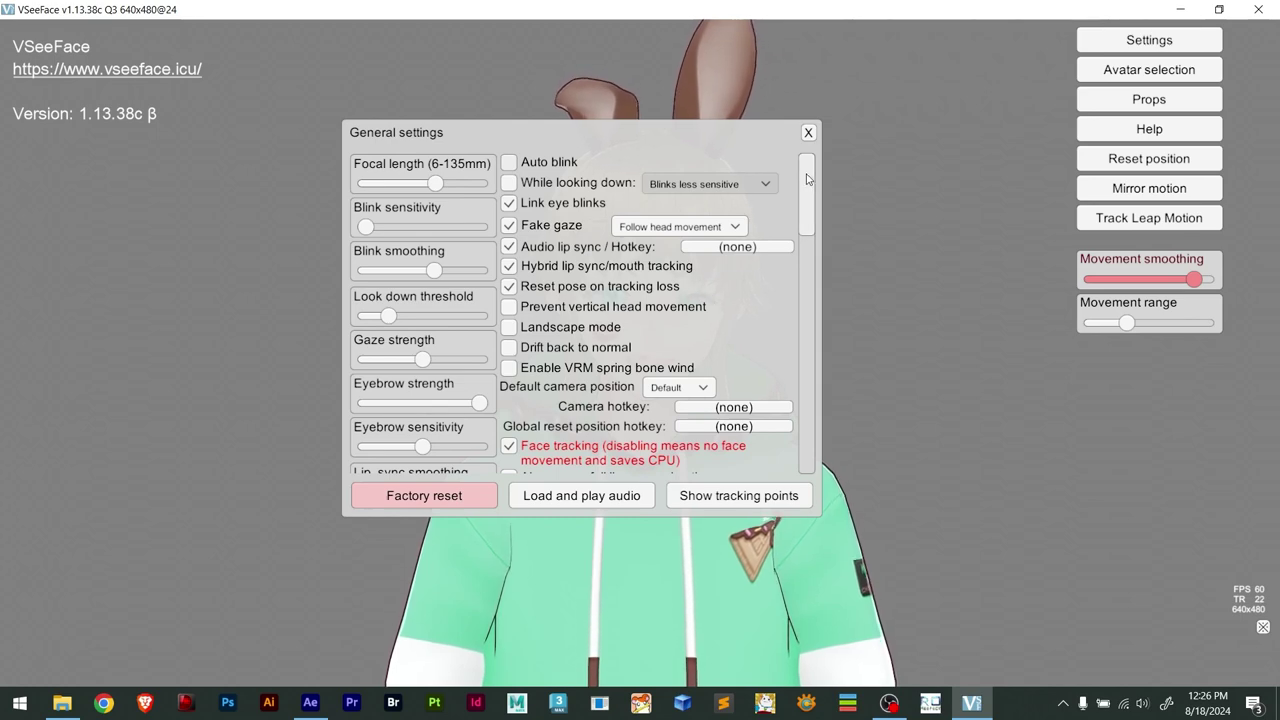
{"action": "left_click_drag", "start_coordinate": [808, 178], "coordinate": [838, 155]}
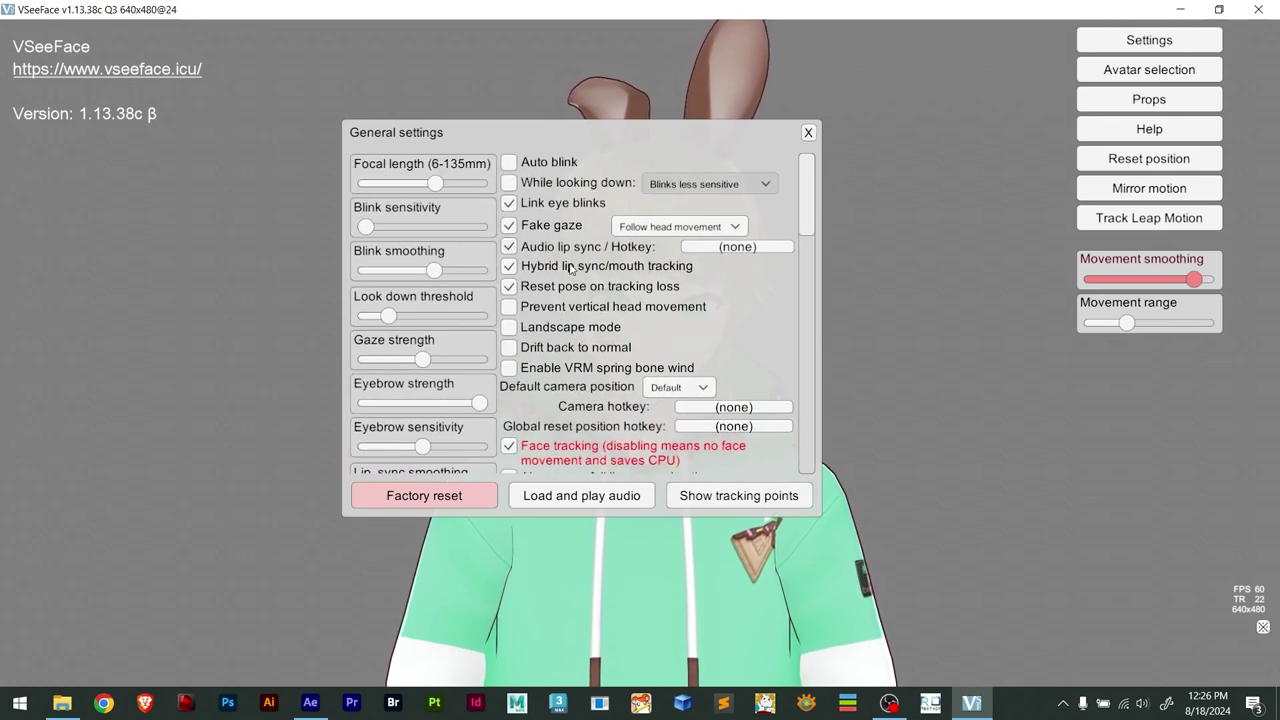
{"action": "left_click", "coordinate": [809, 134]}
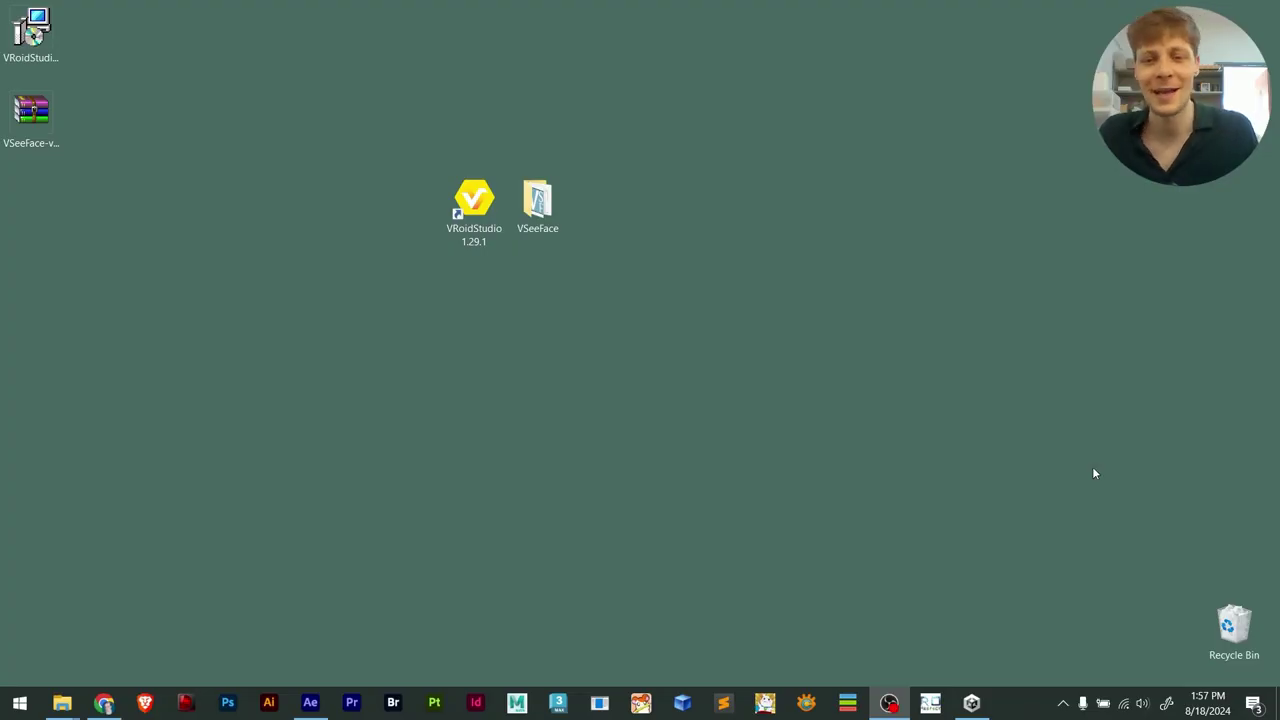
Launch Unity Hub by searching 'unit' in the Start menu
{"action": "left_click", "coordinate": [12, 700]}
{"action": "type", "text": "unit"}
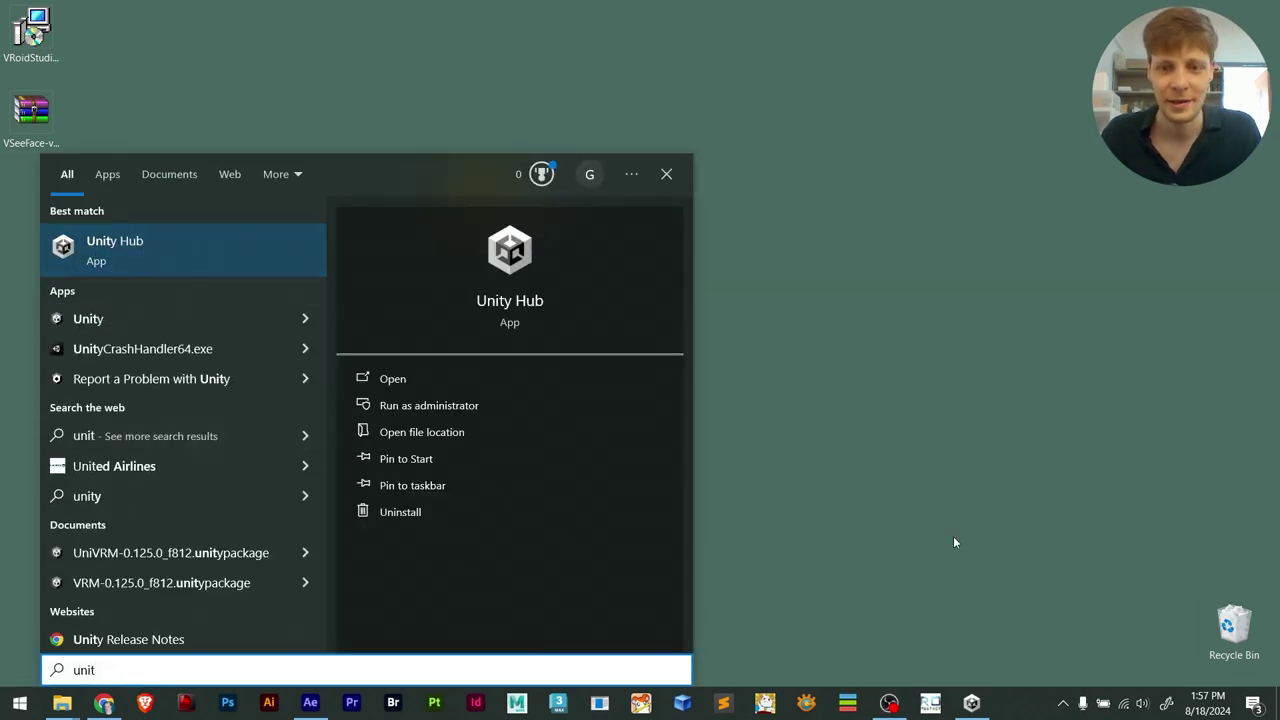
{"action": "key", "text": "Return"}
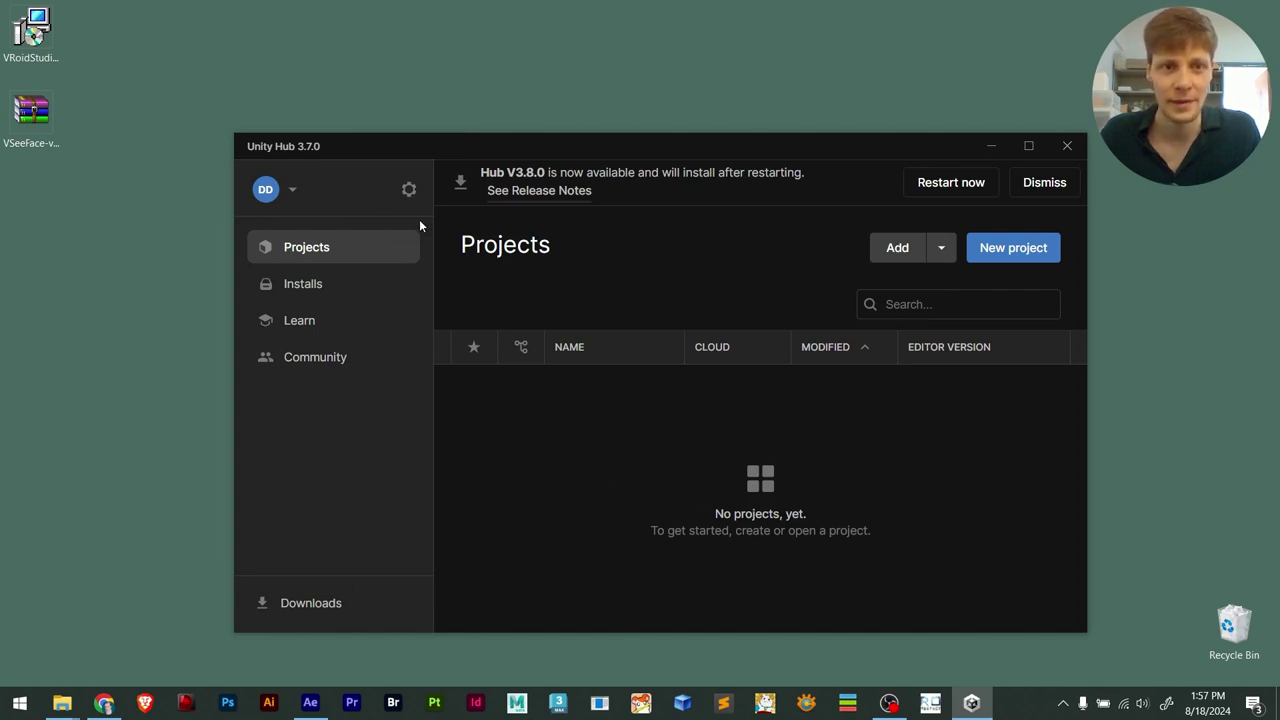
Check the Licenses page in Unity Hub preferences without adding a license
{"action": "left_click", "coordinate": [409, 190]}
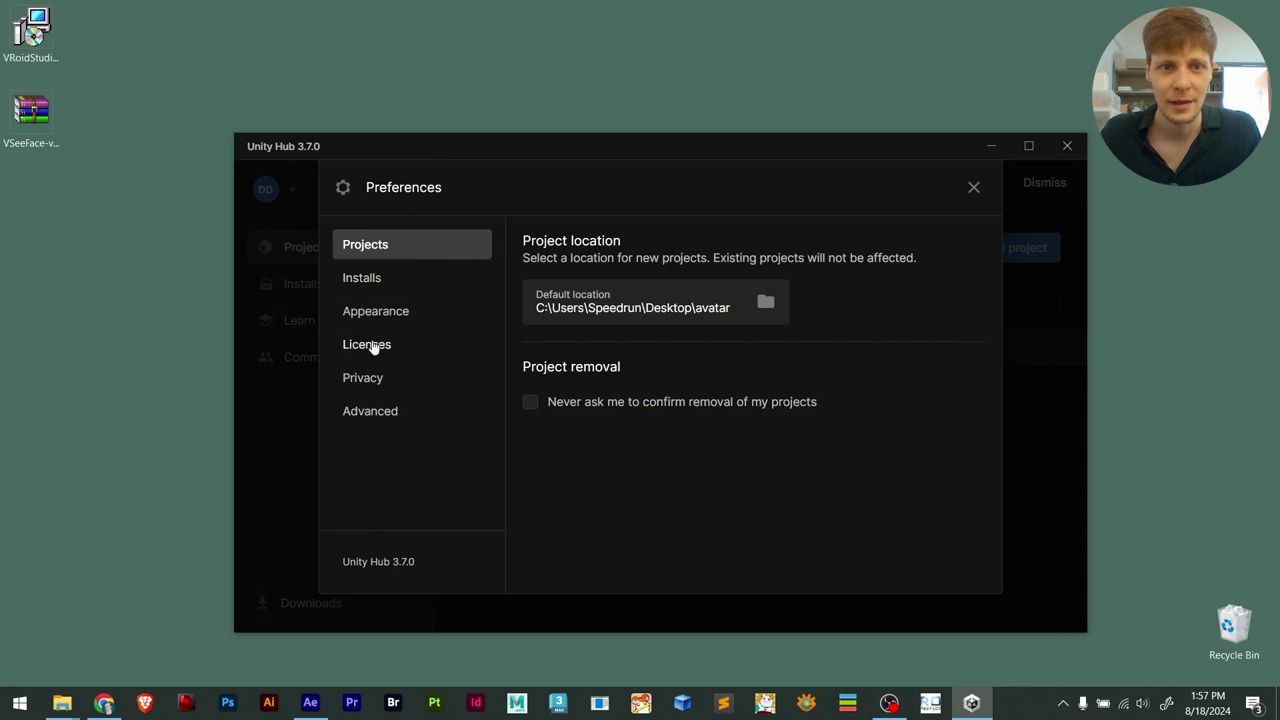
{"action": "left_click", "coordinate": [385, 351]}
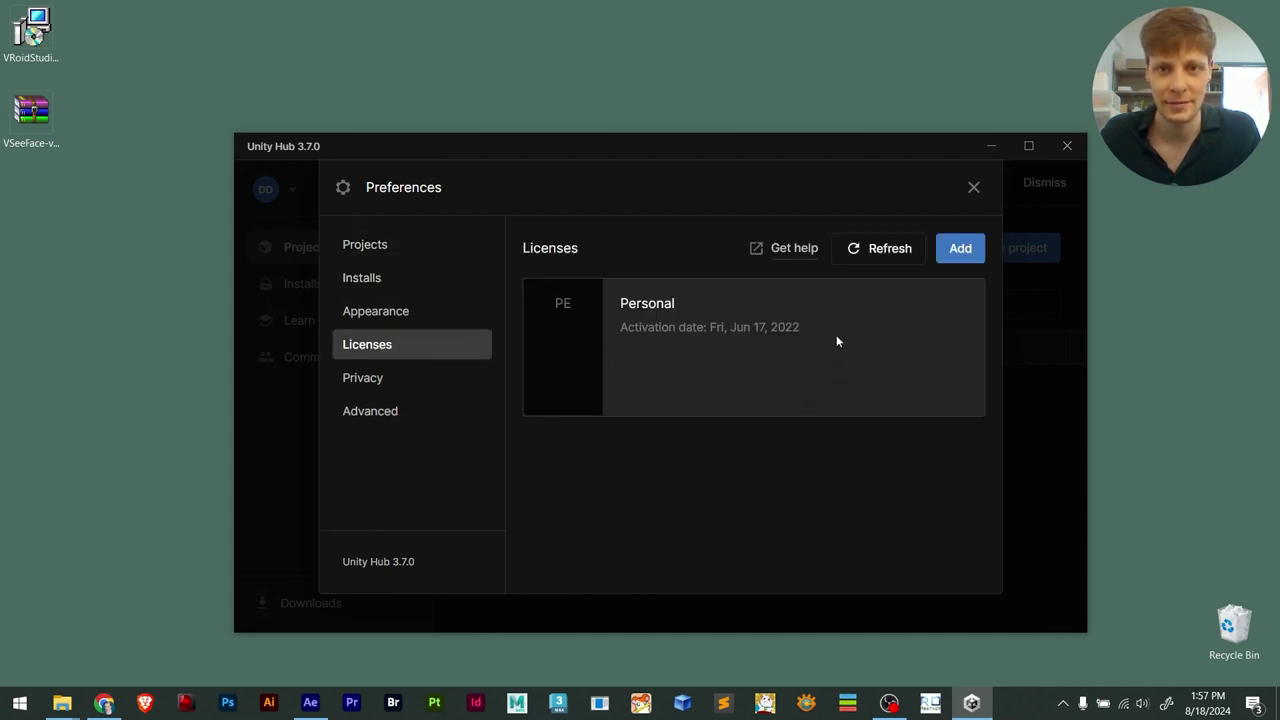
{"action": "left_click", "coordinate": [963, 248]}
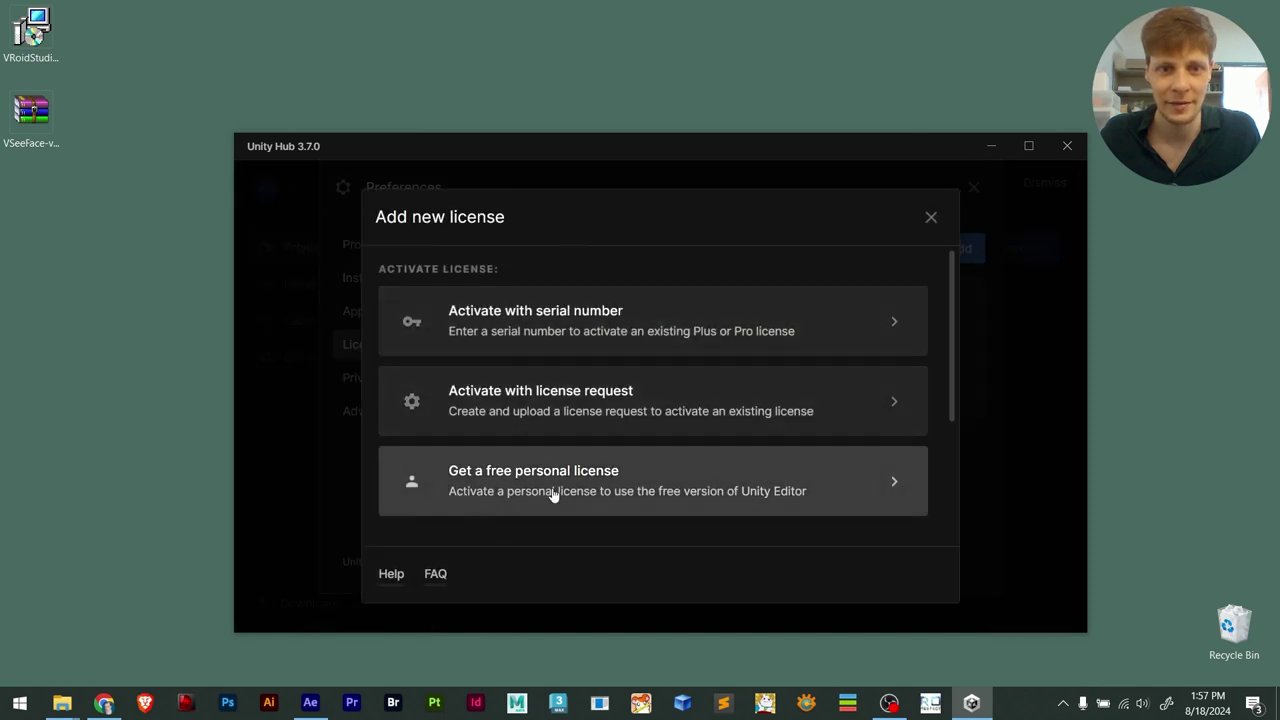
{"action": "left_click", "coordinate": [930, 218]}
{"action": "left_click", "coordinate": [974, 189]}
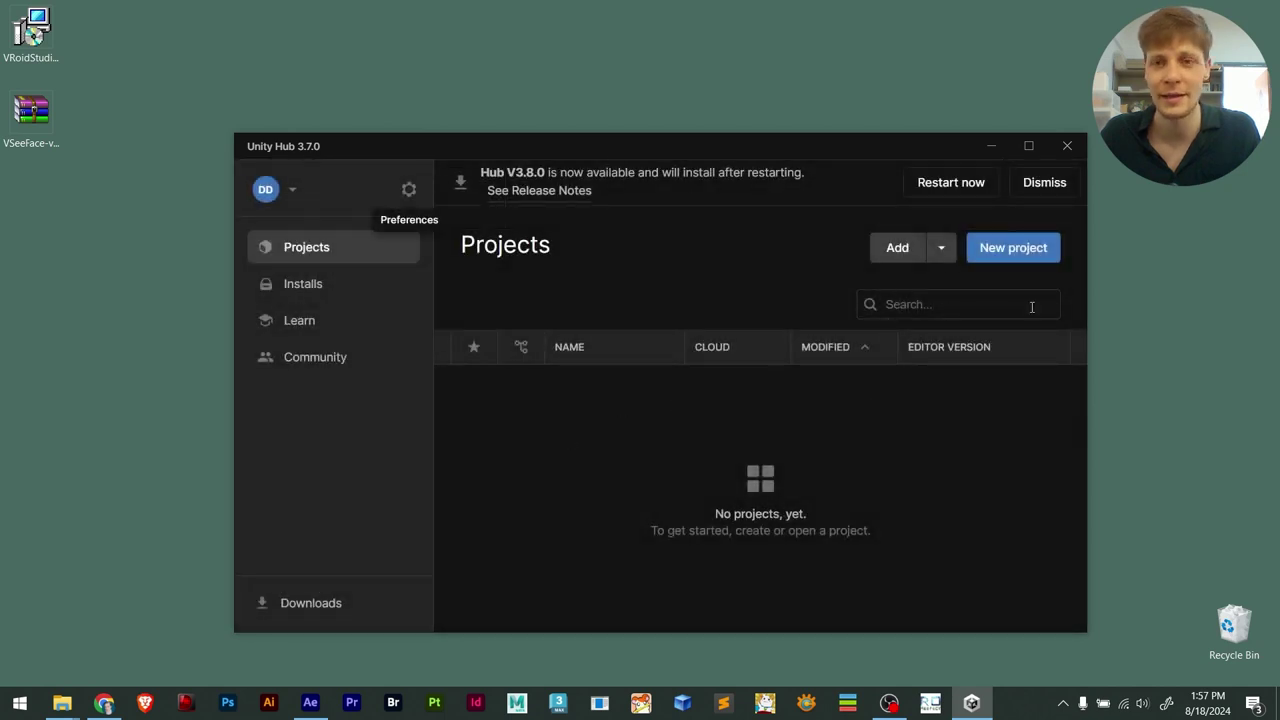
Start a new 3D (Built-In Render Pipeline) project and browse its location to the Desktop
{"action": "left_click", "coordinate": [1013, 248]}
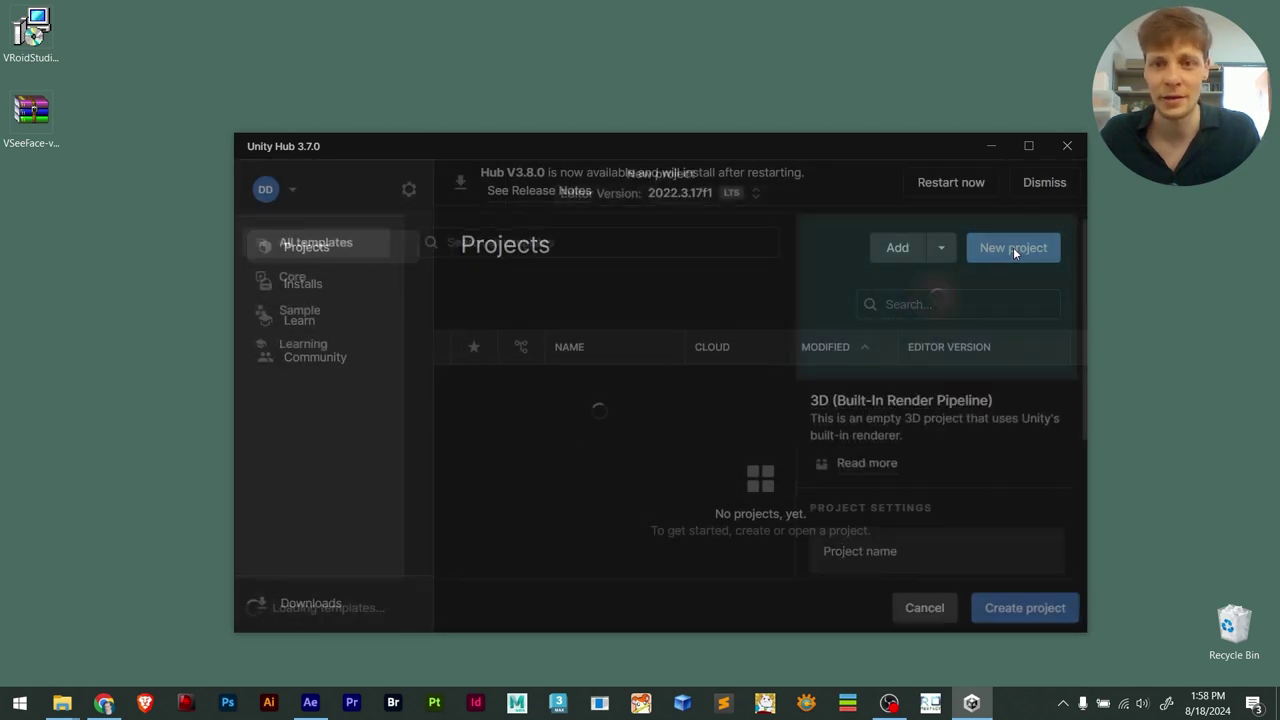
{"action": "scroll", "coordinate": [944, 360], "scroll_direction": "down", "scroll_amount": 2}
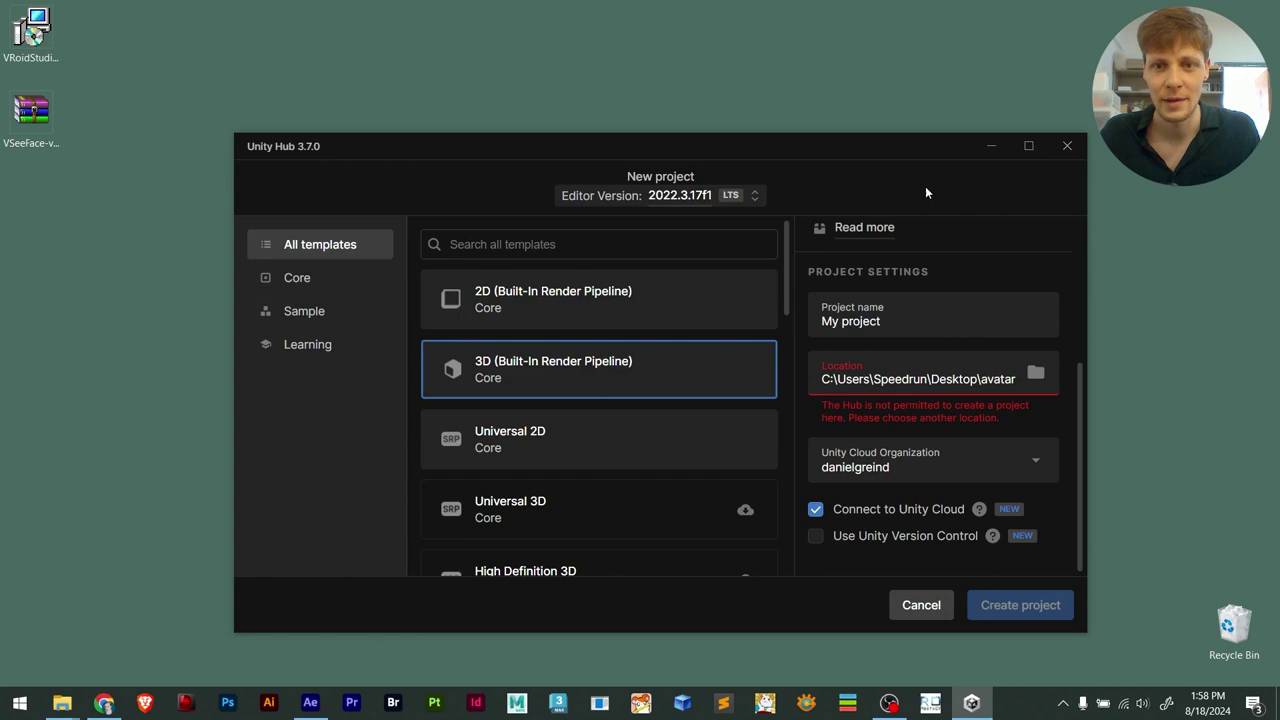
{"action": "left_click", "coordinate": [1036, 373]}
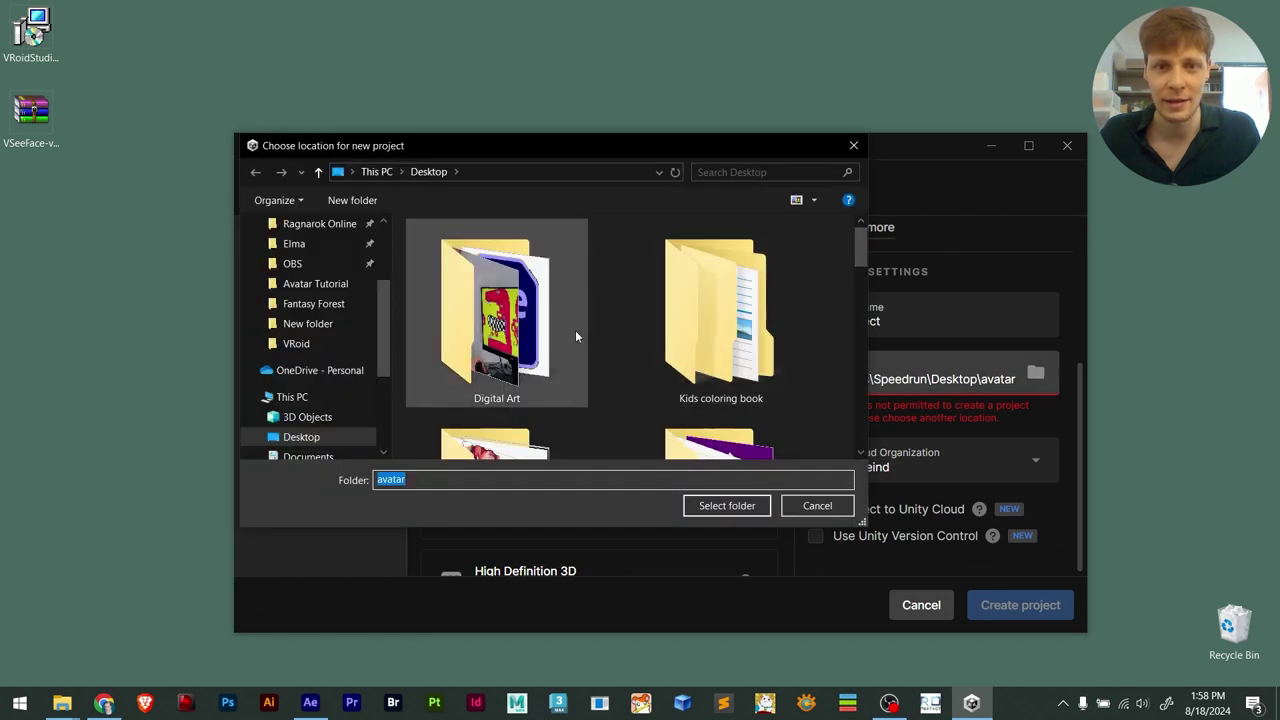
{"action": "scroll", "coordinate": [300, 275], "scroll_direction": "up", "scroll_amount": 3}
{"action": "left_click", "coordinate": [303, 257]}
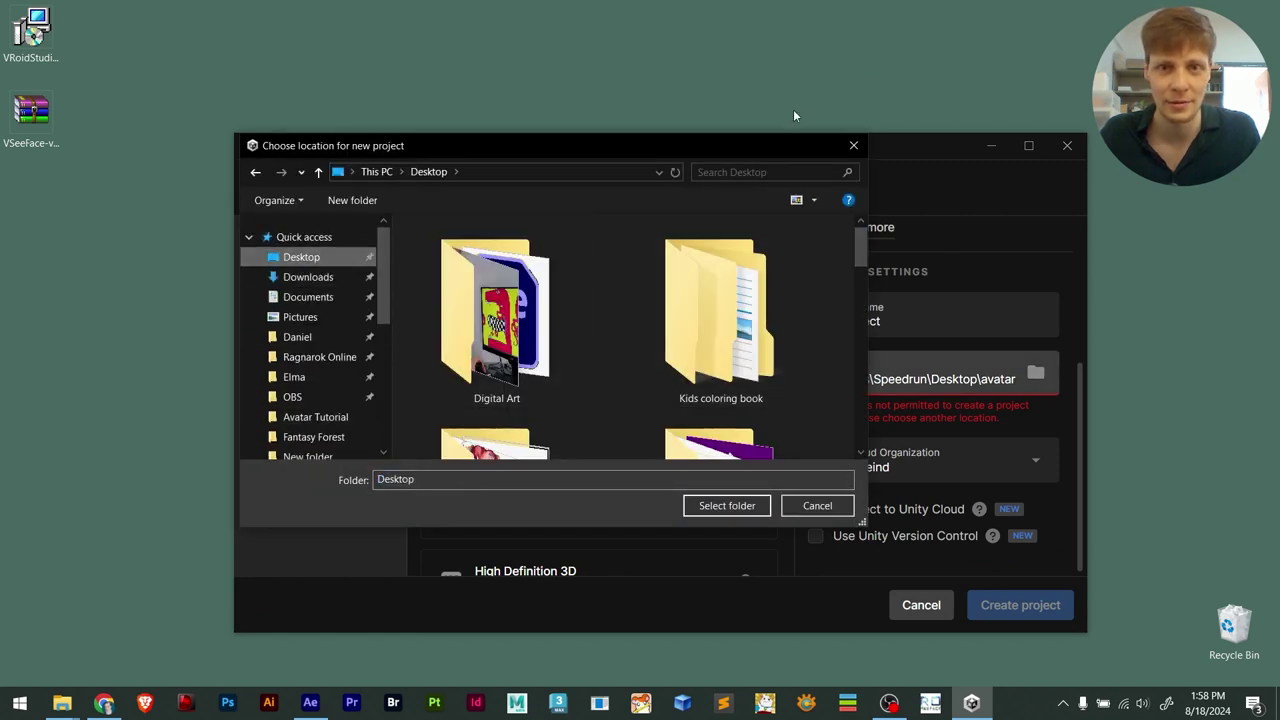
{"action": "left_click_drag", "start_coordinate": [810, 145], "coordinate": [922, 238]}
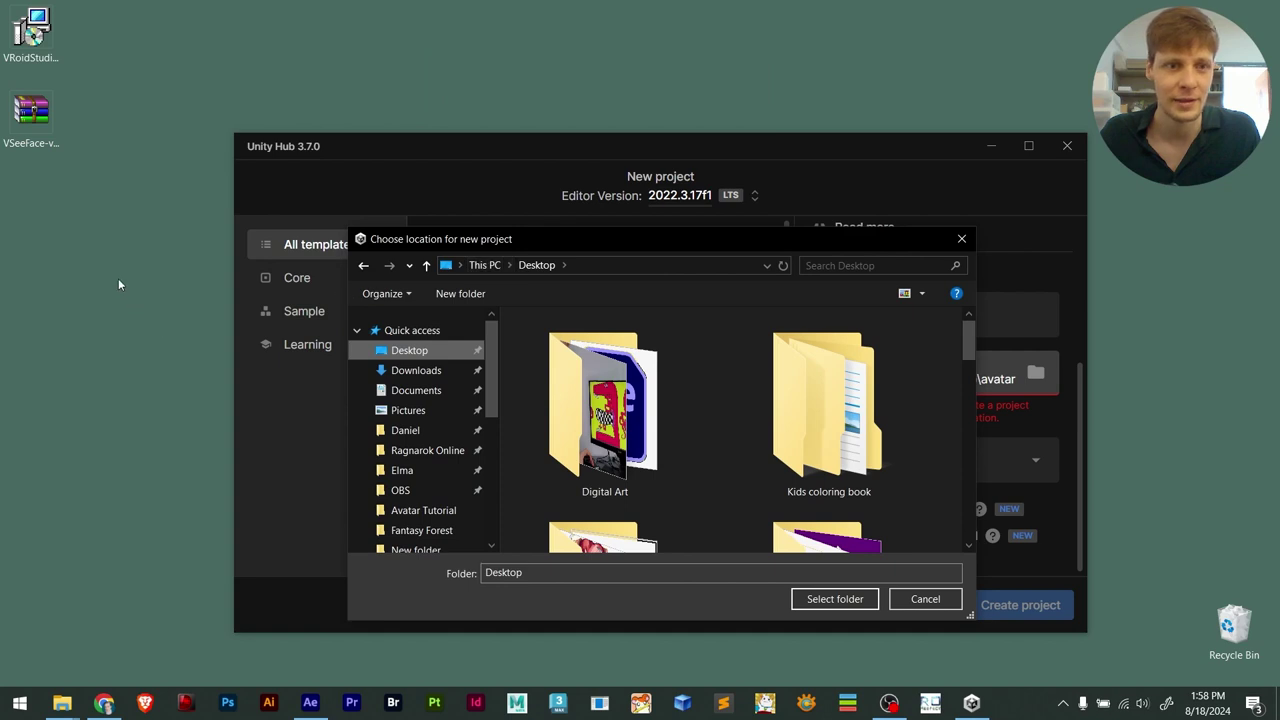
Make a new Unity folder on the desktop, set it as the location, and create My project
{"action": "right_click", "coordinate": [67, 258]}
{"action": "mouse_move", "coordinate": [201, 552]}
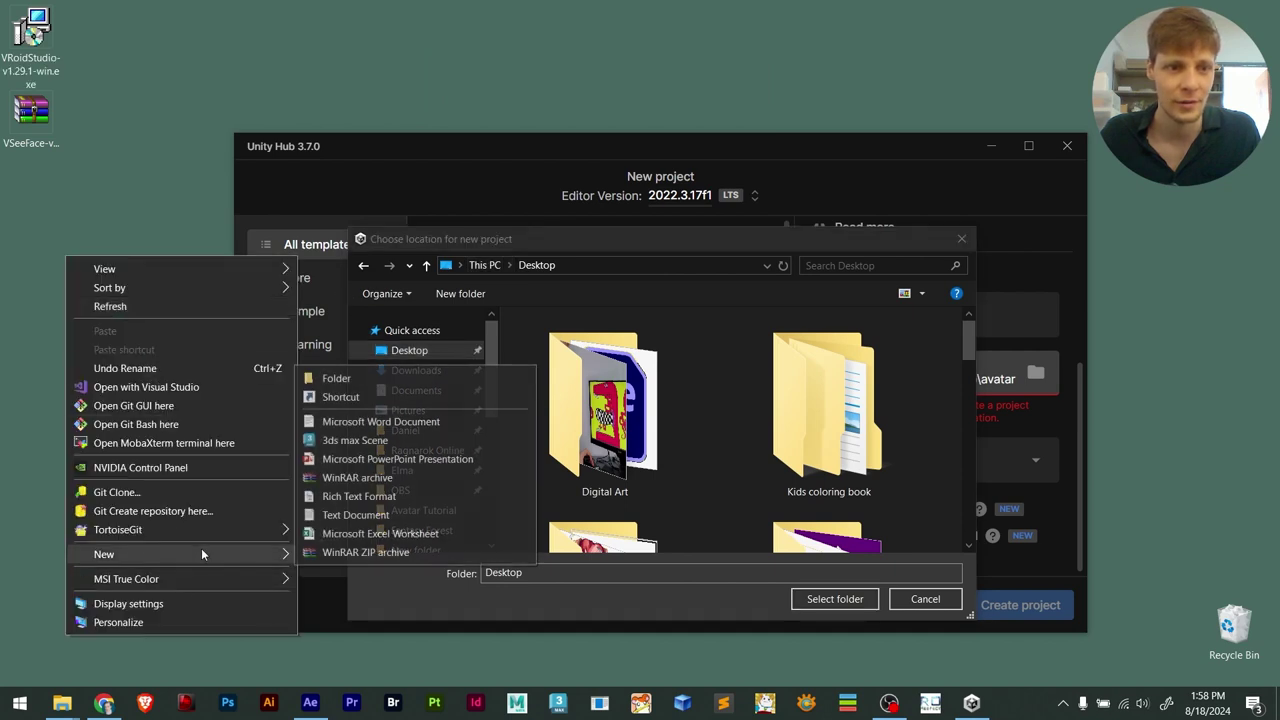
{"action": "left_click", "coordinate": [376, 377]}
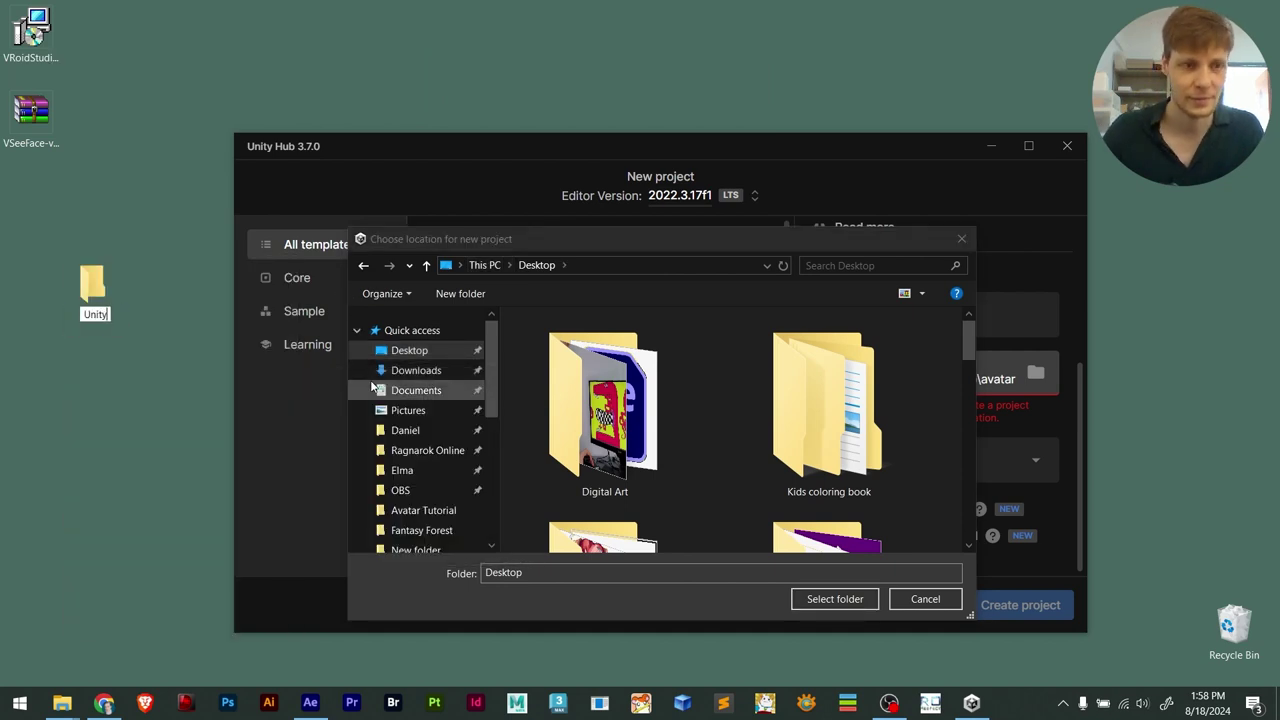
{"action": "left_click", "coordinate": [604, 410]}
{"action": "scroll", "coordinate": [800, 457], "scroll_direction": "down", "scroll_amount": 10}
{"action": "left_click", "coordinate": [800, 457]}
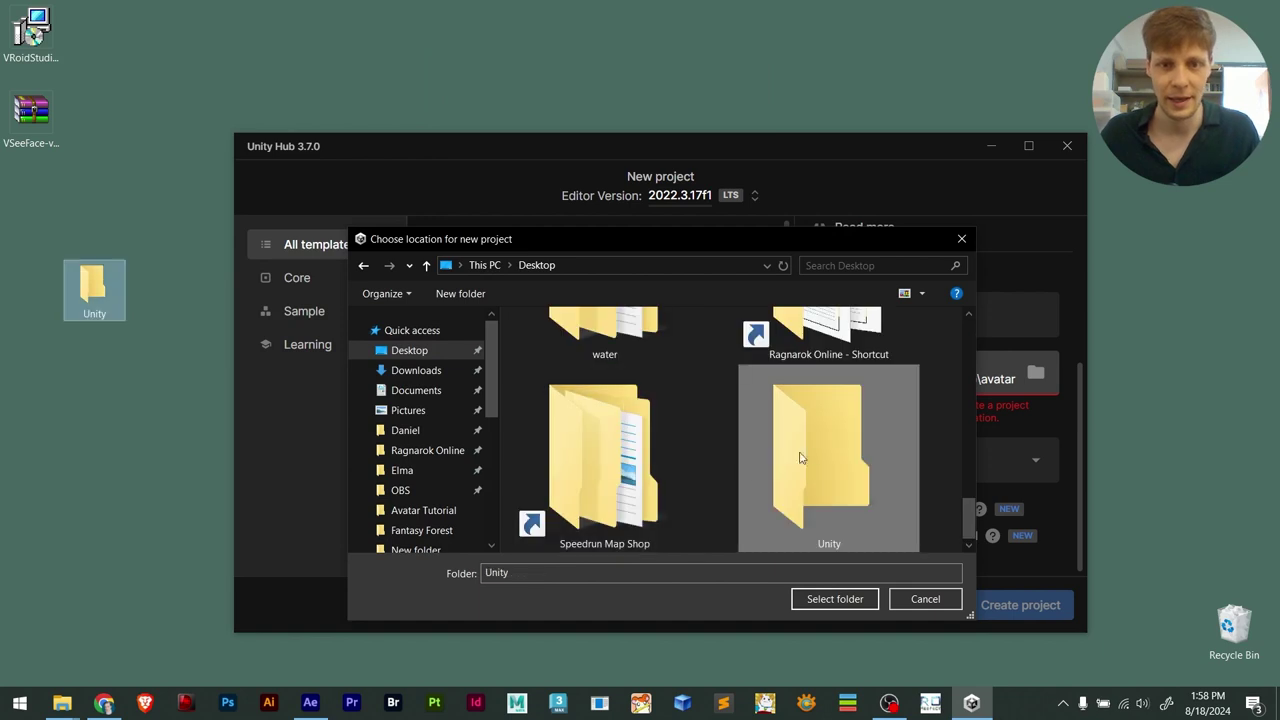
{"action": "double_click", "coordinate": [855, 476]}
{"action": "left_click", "coordinate": [820, 600]}
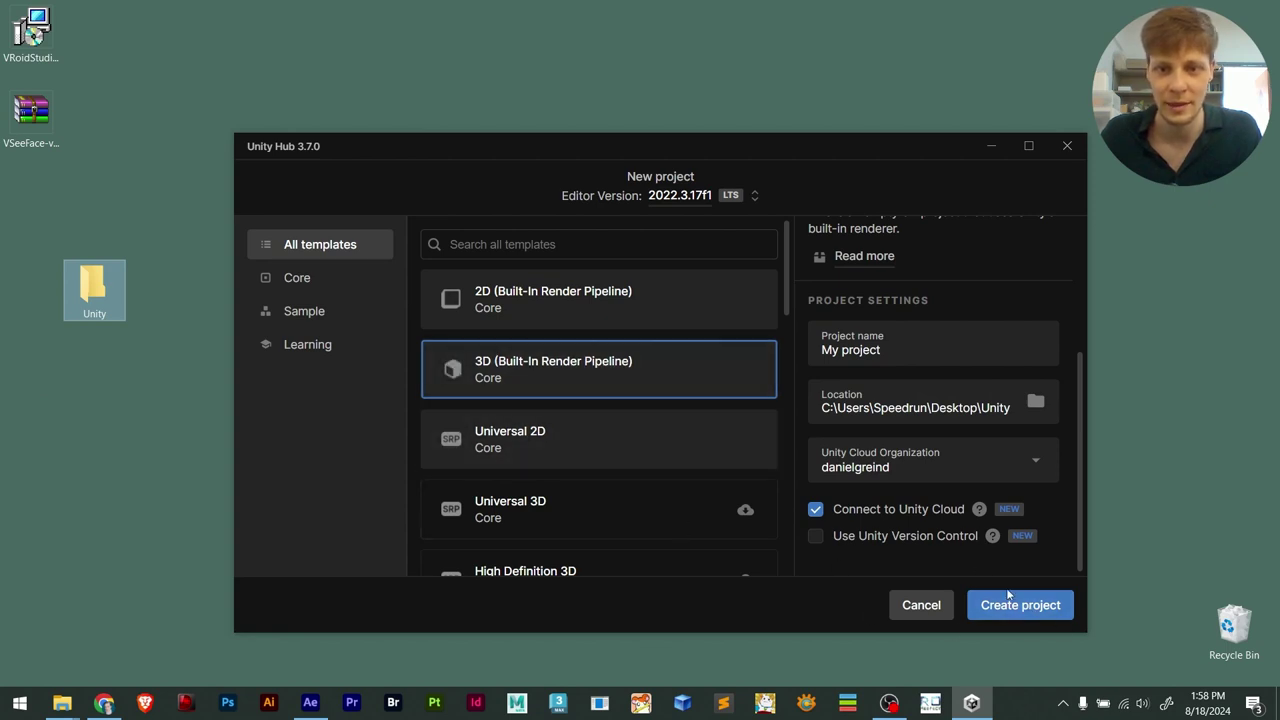
{"action": "left_click", "coordinate": [976, 599]}
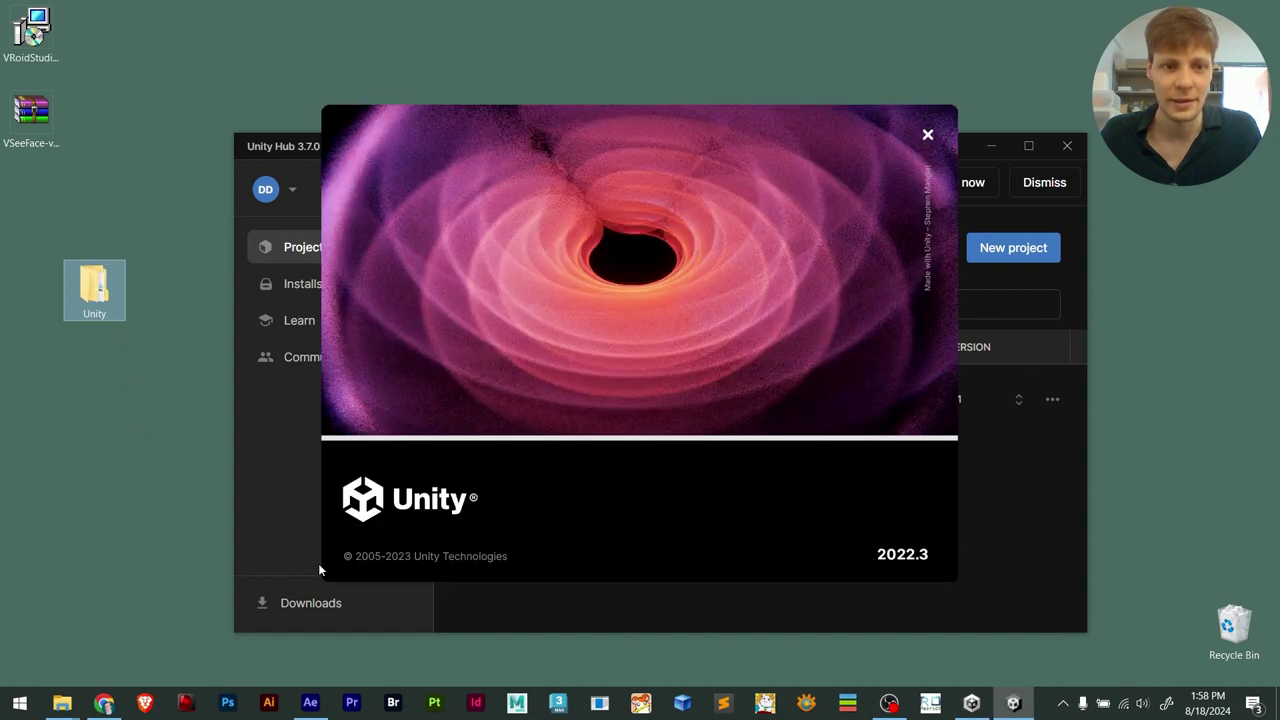
Switch to the browser and look over the Sketchfab newsfeed
{"action": "left_click", "coordinate": [104, 705]}
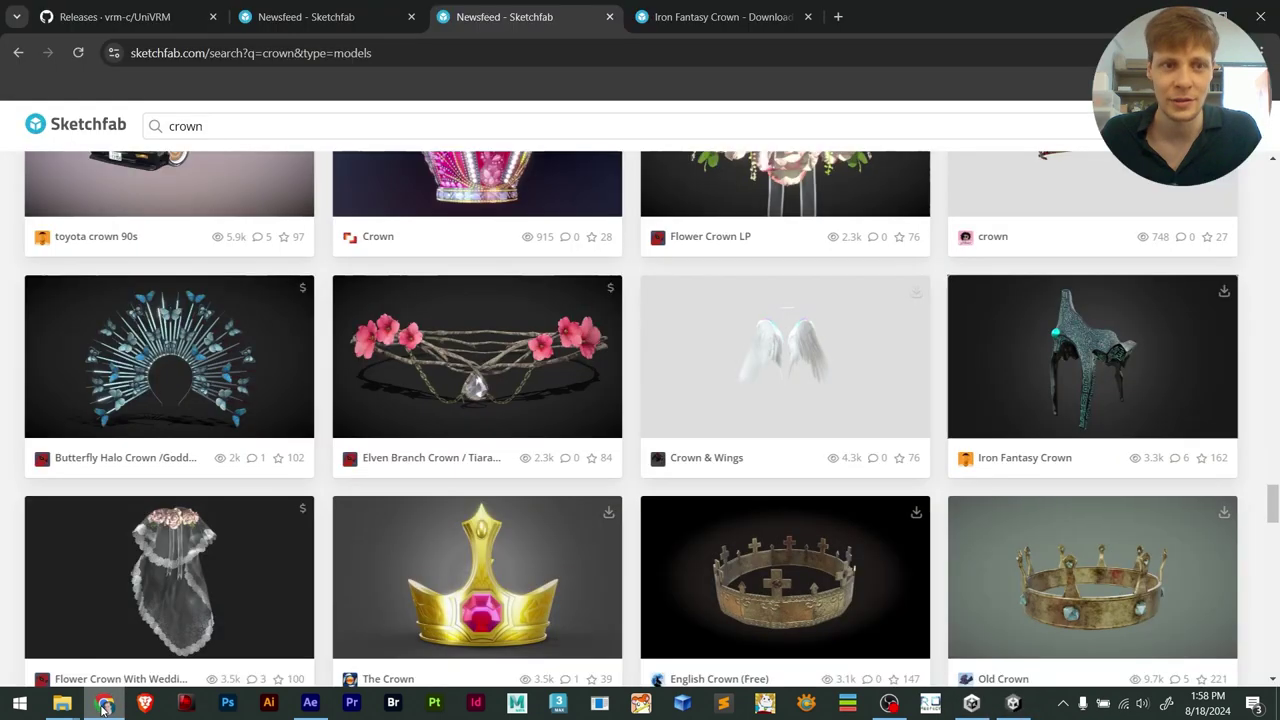
{"action": "left_click", "coordinate": [300, 17]}
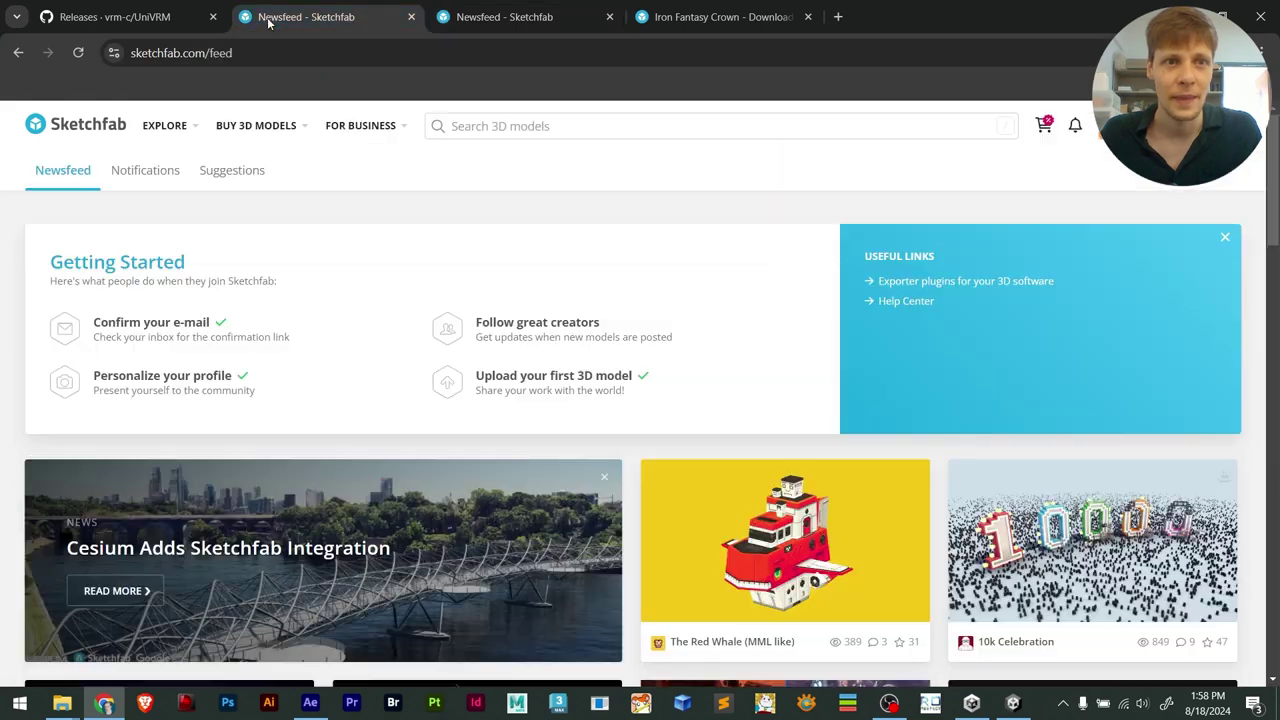
{"action": "mouse_move", "coordinate": [369, 158]}
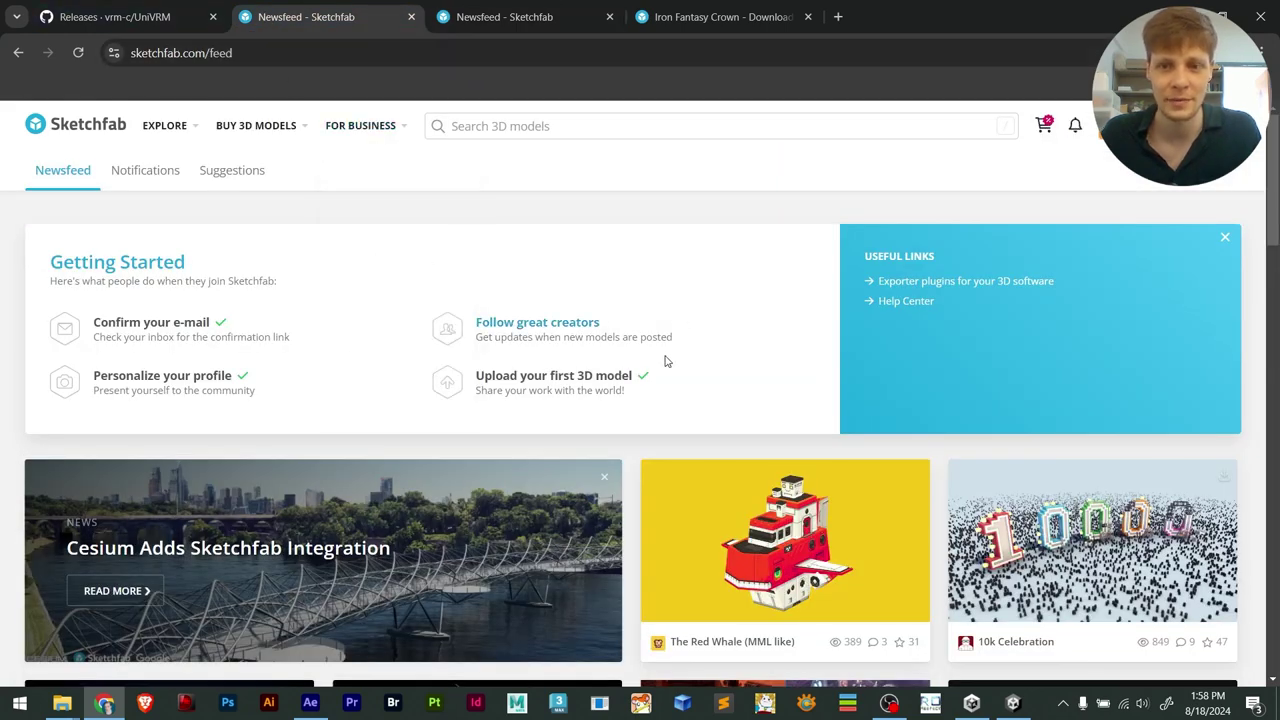
{"action": "scroll", "coordinate": [667, 361], "scroll_direction": "down", "scroll_amount": 6}
{"action": "scroll", "coordinate": [694, 377], "scroll_direction": "down", "scroll_amount": 10}
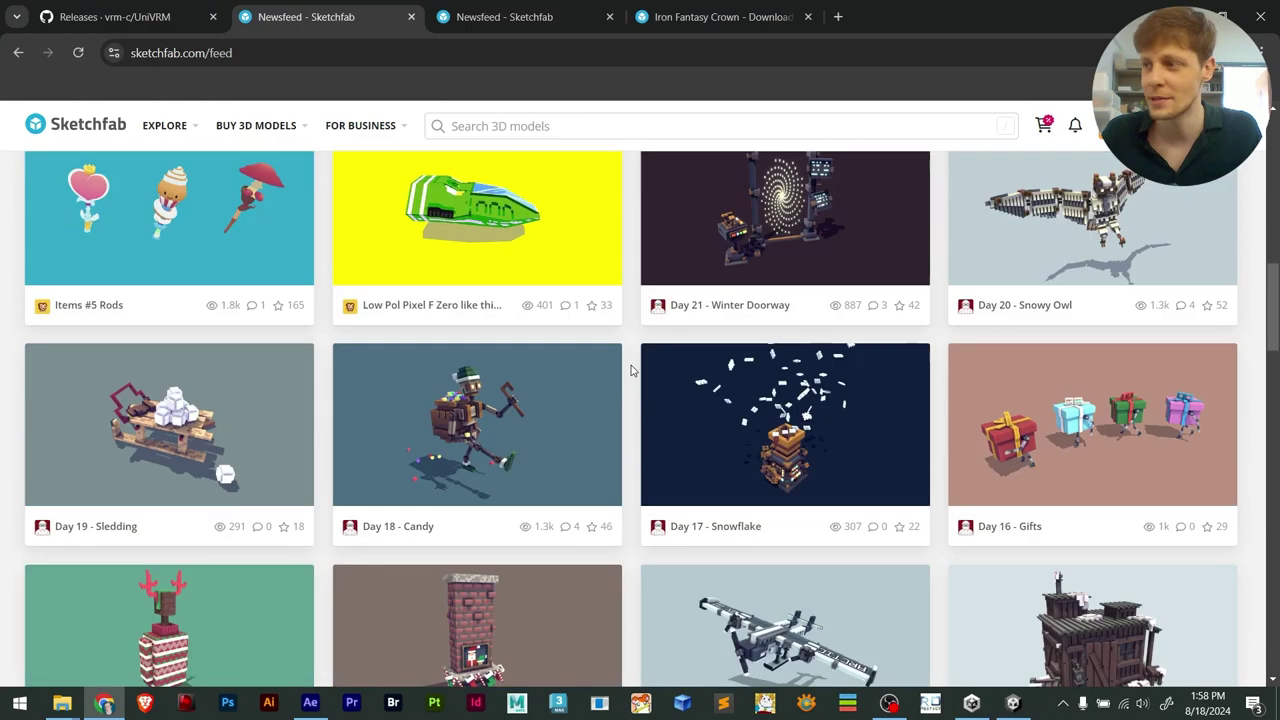
{"action": "scroll", "coordinate": [698, 375], "scroll_direction": "up", "scroll_amount": 5}
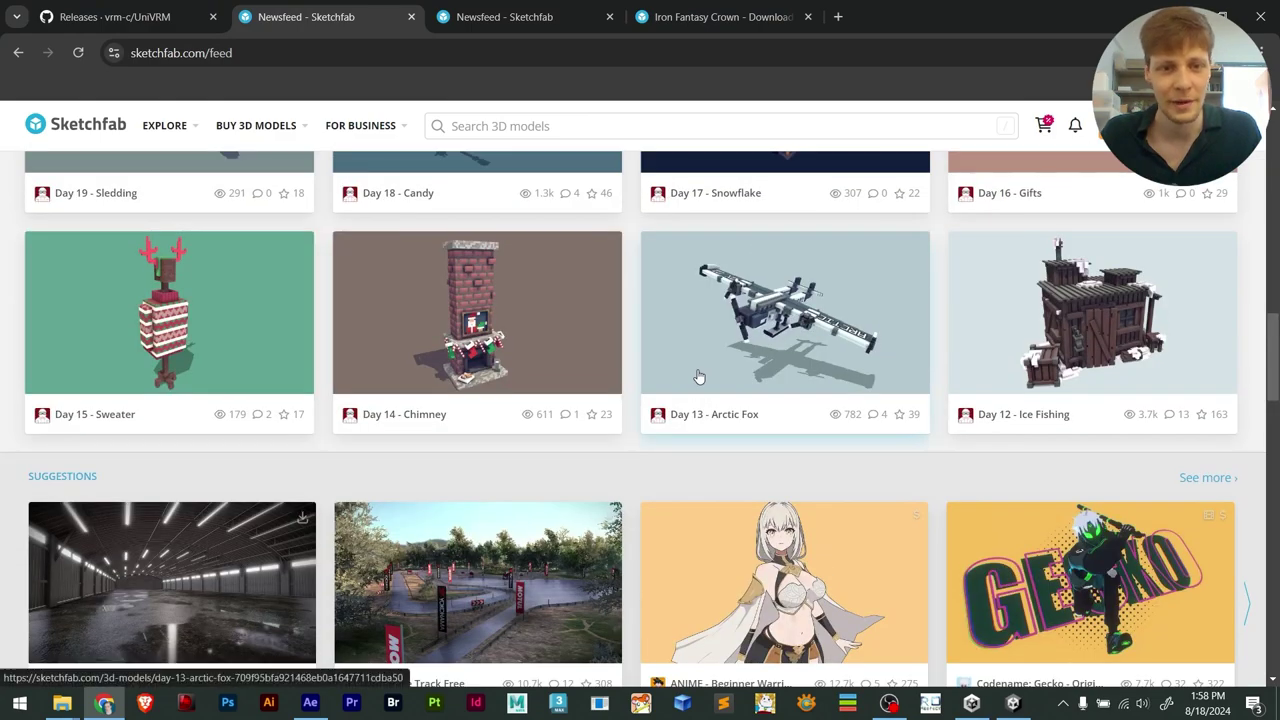
{"action": "scroll", "coordinate": [697, 375], "scroll_direction": "up", "scroll_amount": 12}
Scroll through the Sketchfab 'crown' results such as King Crown, Royal Crown and Crown rich (gold)
{"action": "left_click", "coordinate": [444, 24]}
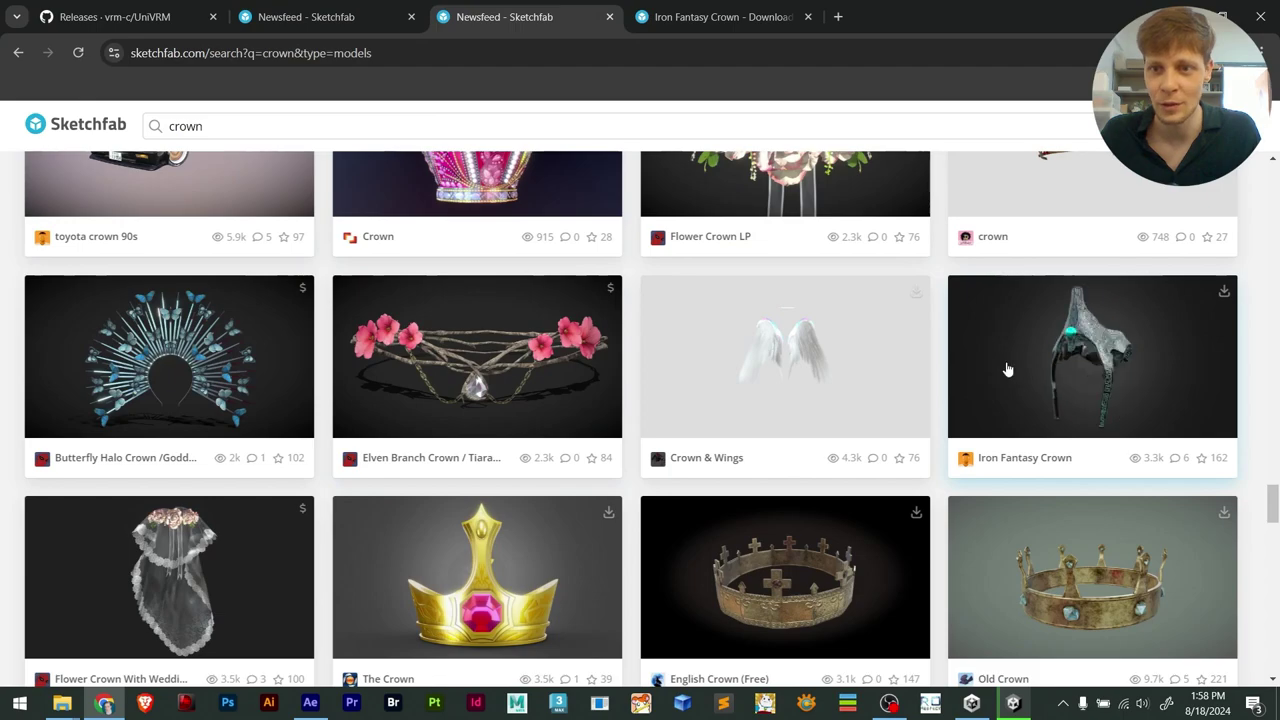
{"action": "scroll", "coordinate": [688, 351], "scroll_direction": "down", "scroll_amount": 15}
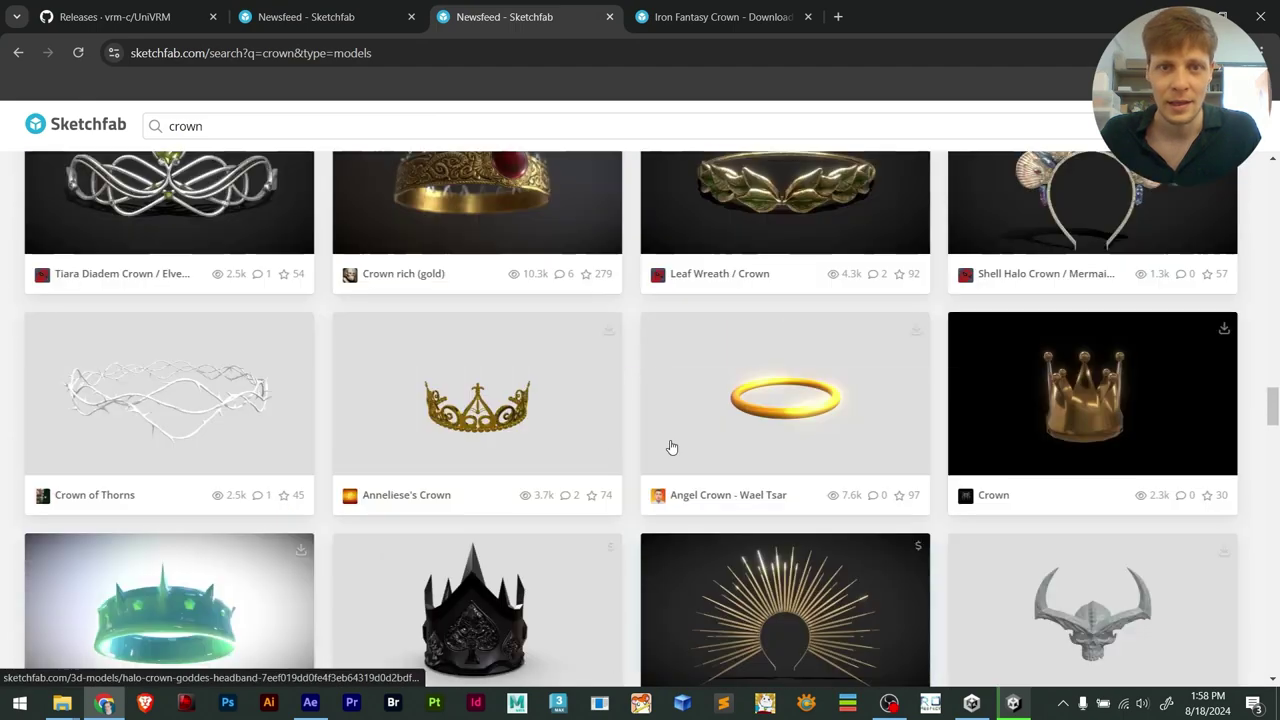
{"action": "scroll", "coordinate": [668, 446], "scroll_direction": "up", "scroll_amount": 15}
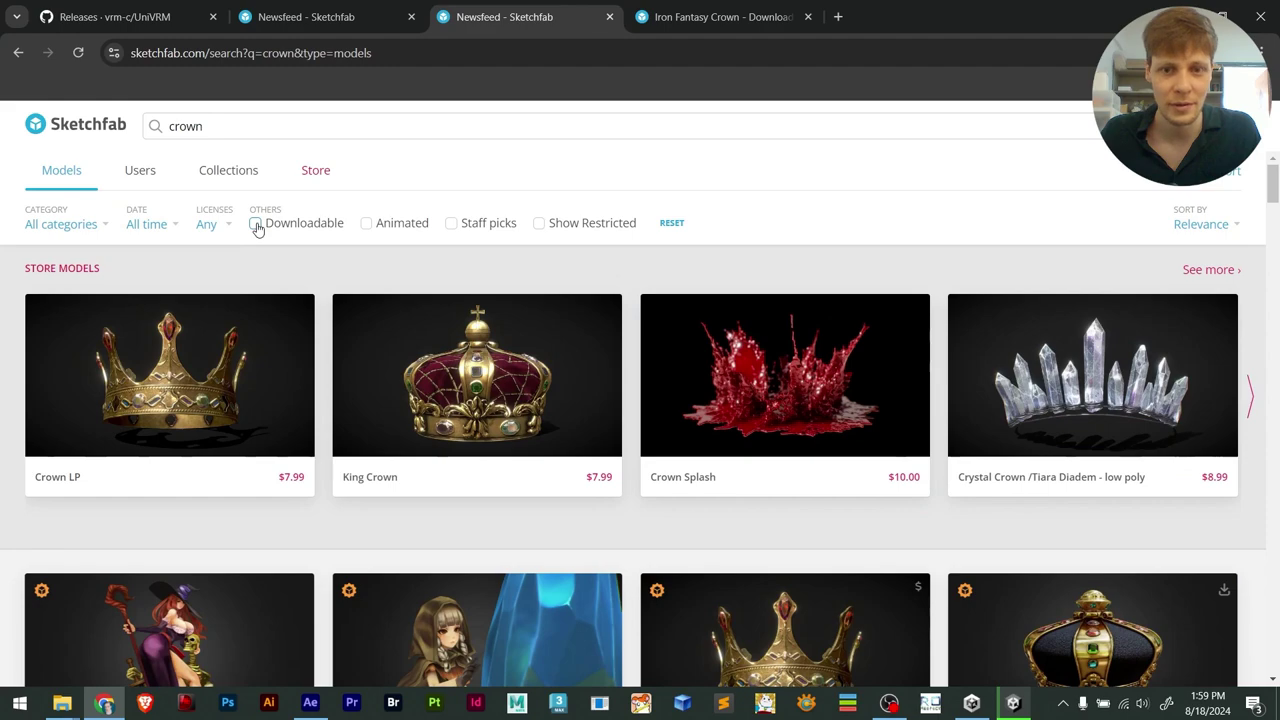
{"action": "scroll", "coordinate": [663, 300], "scroll_direction": "down", "scroll_amount": 6}
{"action": "scroll", "coordinate": [1223, 271], "scroll_direction": "up", "scroll_amount": 3}
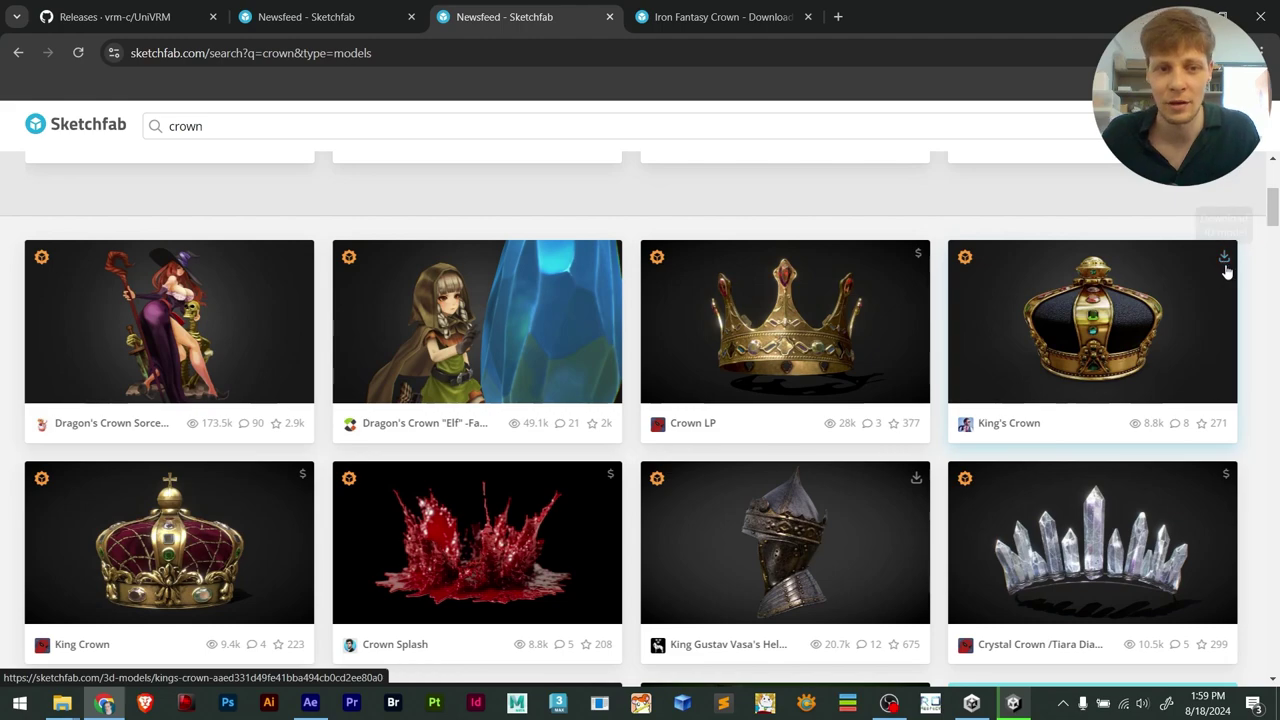
{"action": "scroll", "coordinate": [843, 445], "scroll_direction": "down", "scroll_amount": 10}
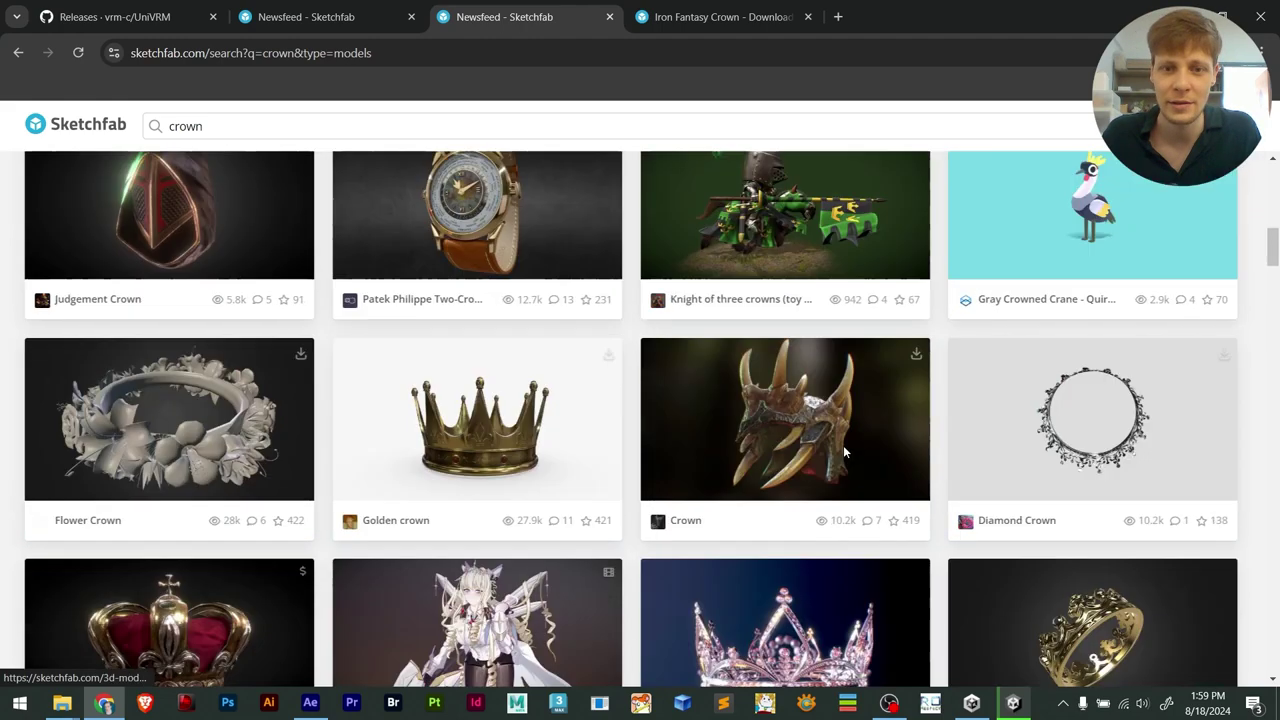
{"action": "scroll", "coordinate": [819, 433], "scroll_direction": "down", "scroll_amount": 7}
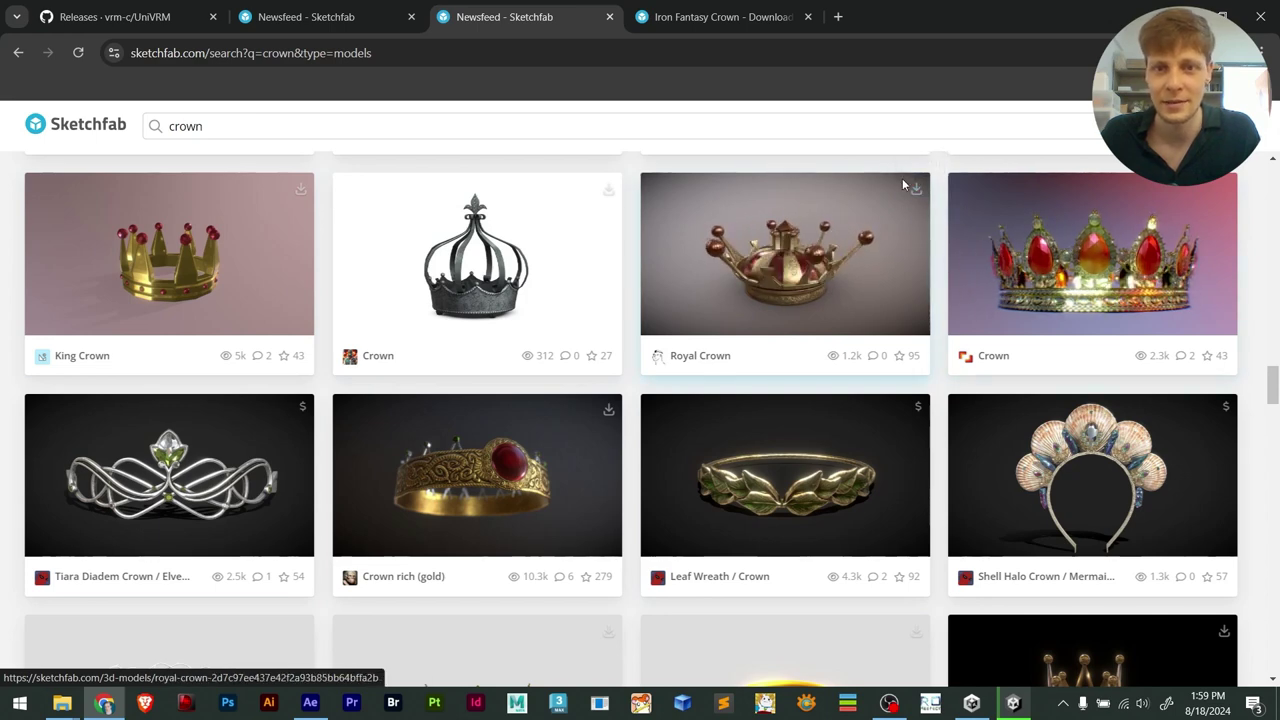
Open the Iron Fantasy Crown and view its mesh as a wireframe in the Model Inspector
{"action": "left_click", "coordinate": [715, 17]}
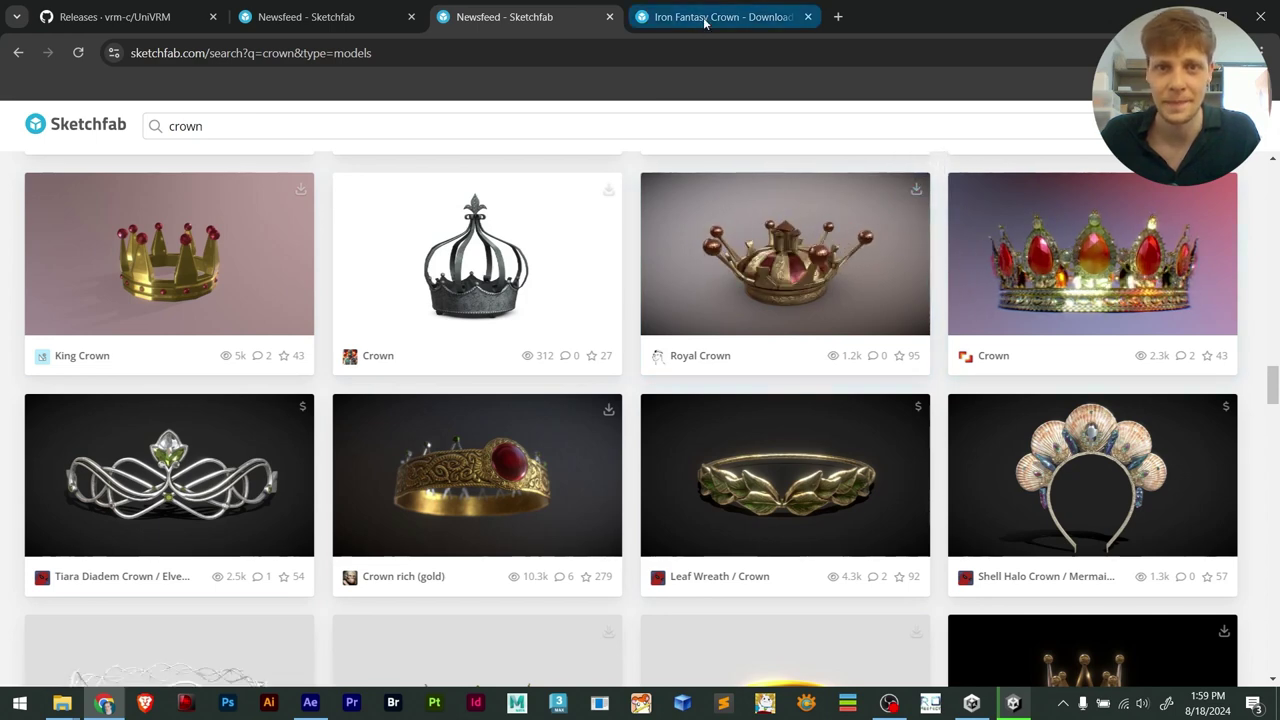
{"action": "left_click_drag", "start_coordinate": [314, 449], "coordinate": [659, 409]}
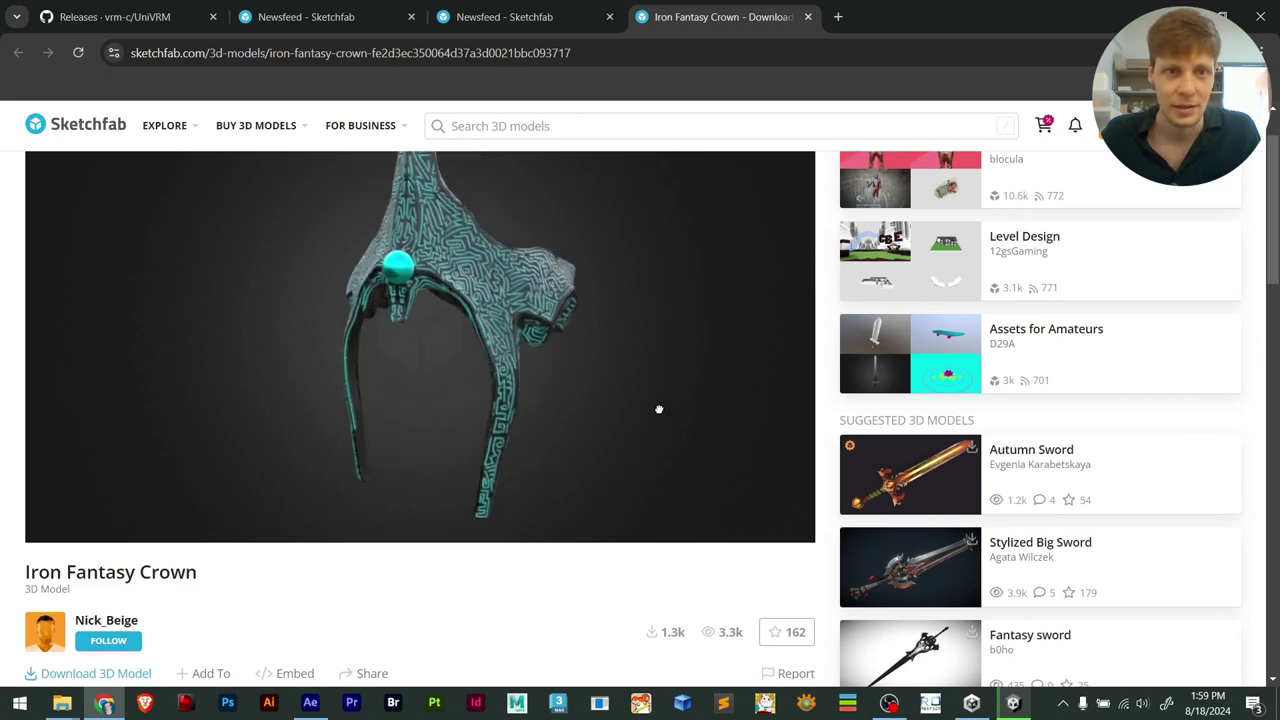
{"action": "left_click", "coordinate": [703, 521]}
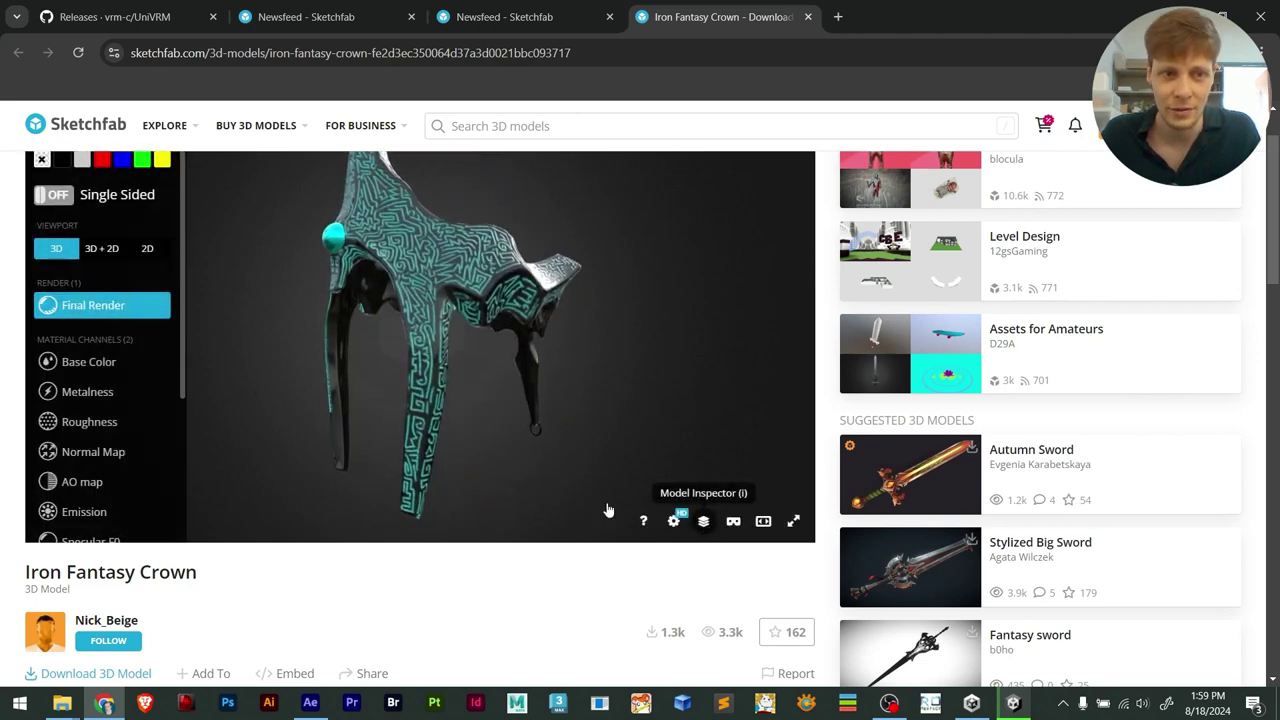
{"action": "scroll", "coordinate": [100, 380], "scroll_direction": "down", "scroll_amount": 3}
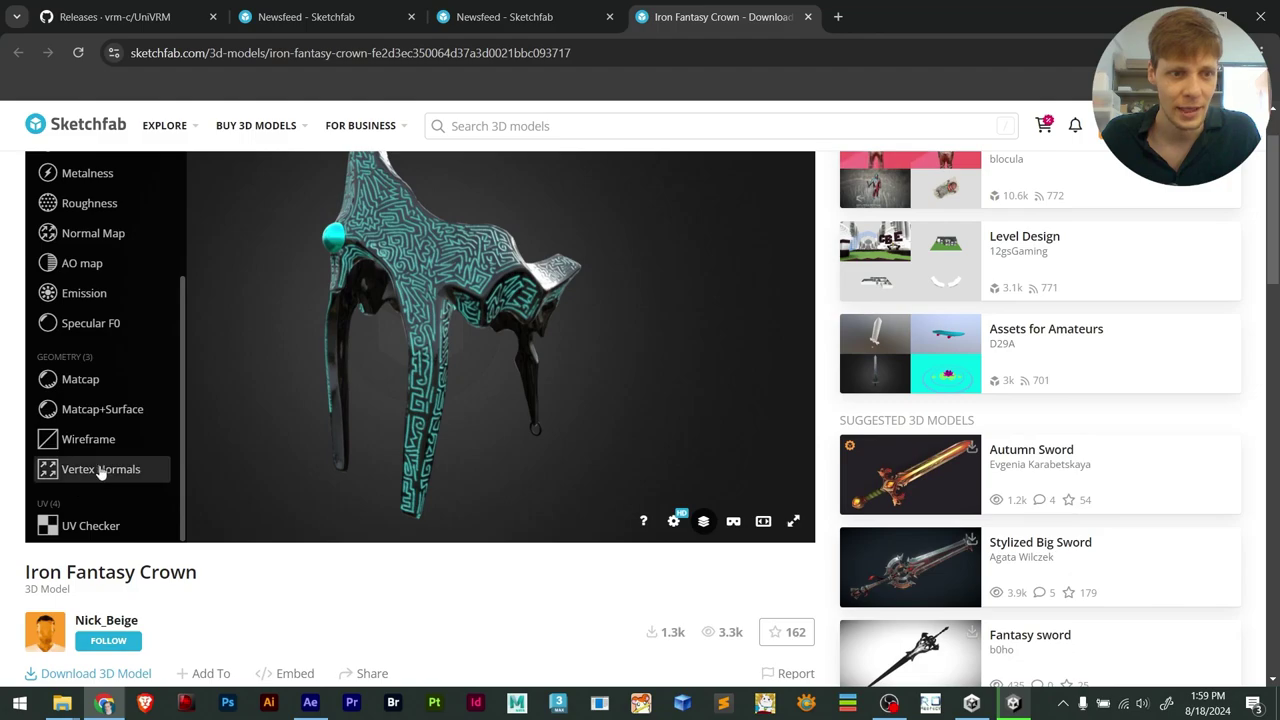
{"action": "left_click", "coordinate": [150, 438]}
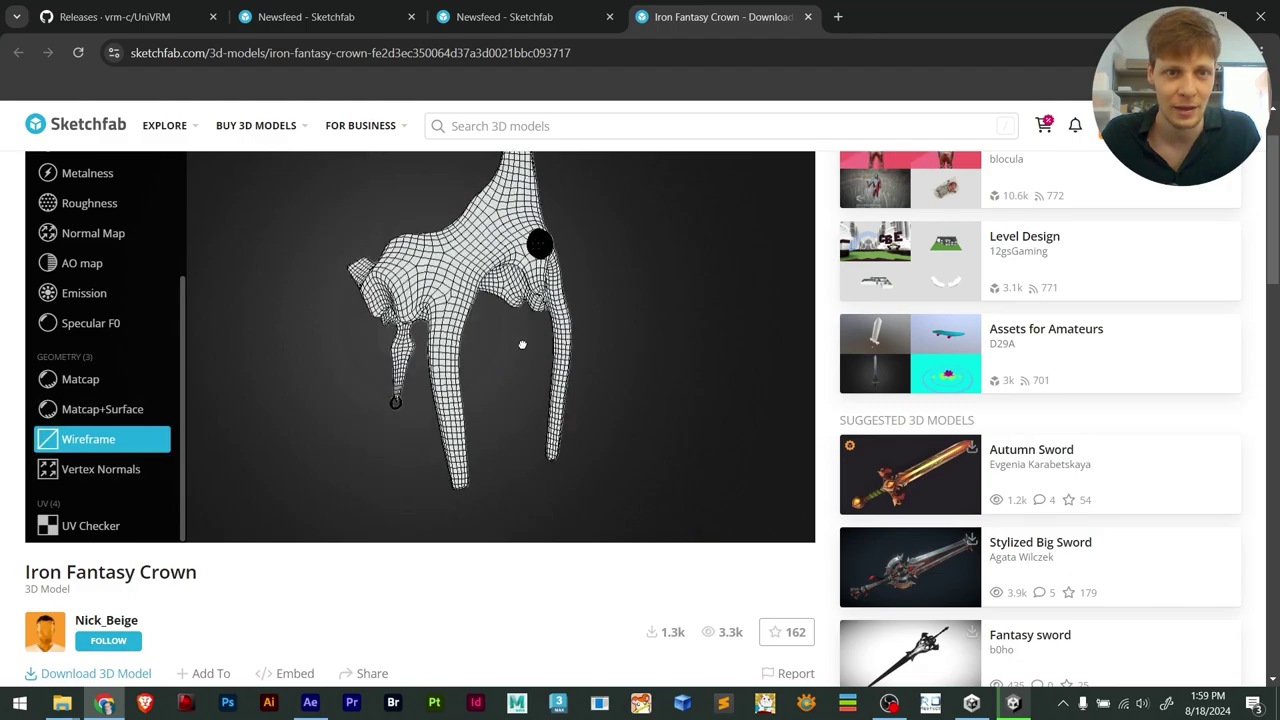
{"action": "mouse_move", "coordinate": [522, 345]}
{"action": "left_mouse_down"}
{"action": "mouse_move", "coordinate": [626, 239]}
{"action": "mouse_move", "coordinate": [608, 349]}
{"action": "mouse_move", "coordinate": [586, 309]}
{"action": "mouse_move", "coordinate": [676, 308]}
{"action": "mouse_move", "coordinate": [666, 320]}
{"action": "mouse_move", "coordinate": [323, 332]}
{"action": "mouse_move", "coordinate": [395, 361]}
{"action": "mouse_move", "coordinate": [402, 334]}
{"action": "left_mouse_up"}
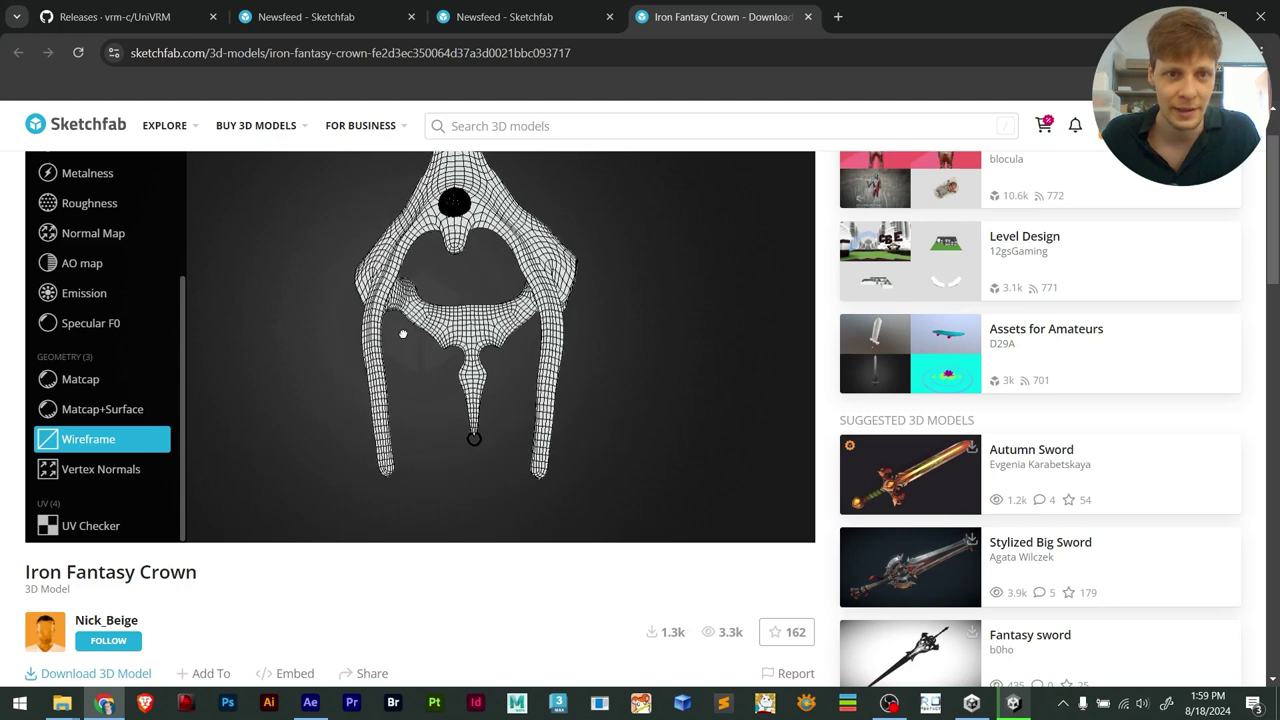
Download the Iron Fantasy Crown in fbx format and return to the UniVRM releases page
{"action": "scroll", "coordinate": [211, 640], "scroll_direction": "down", "scroll_amount": 2}
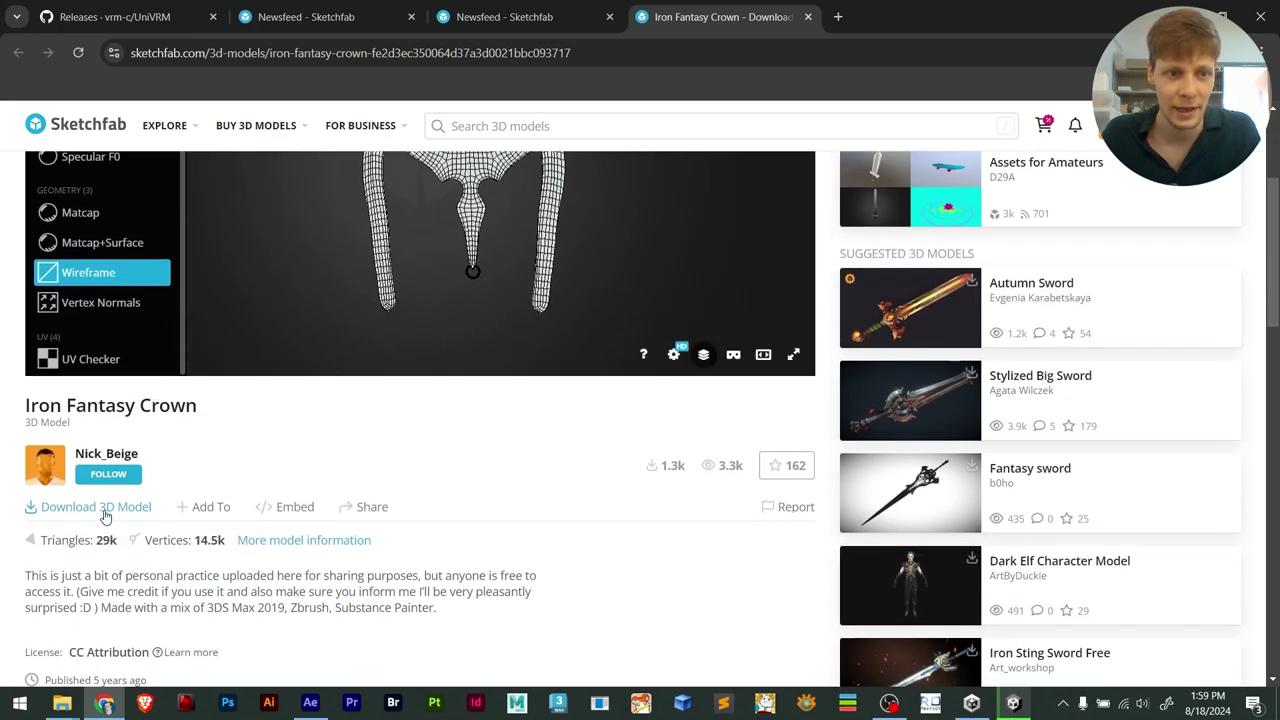
{"action": "left_click", "coordinate": [105, 517]}
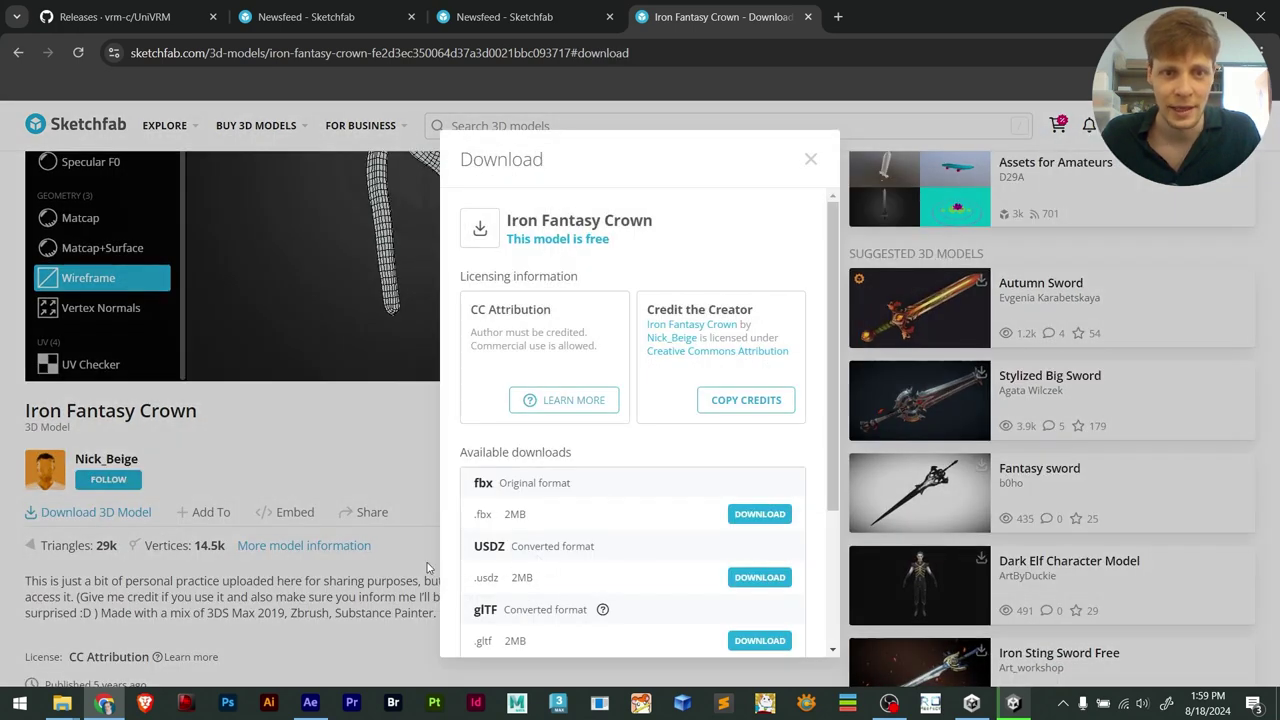
{"action": "left_click", "coordinate": [757, 514]}
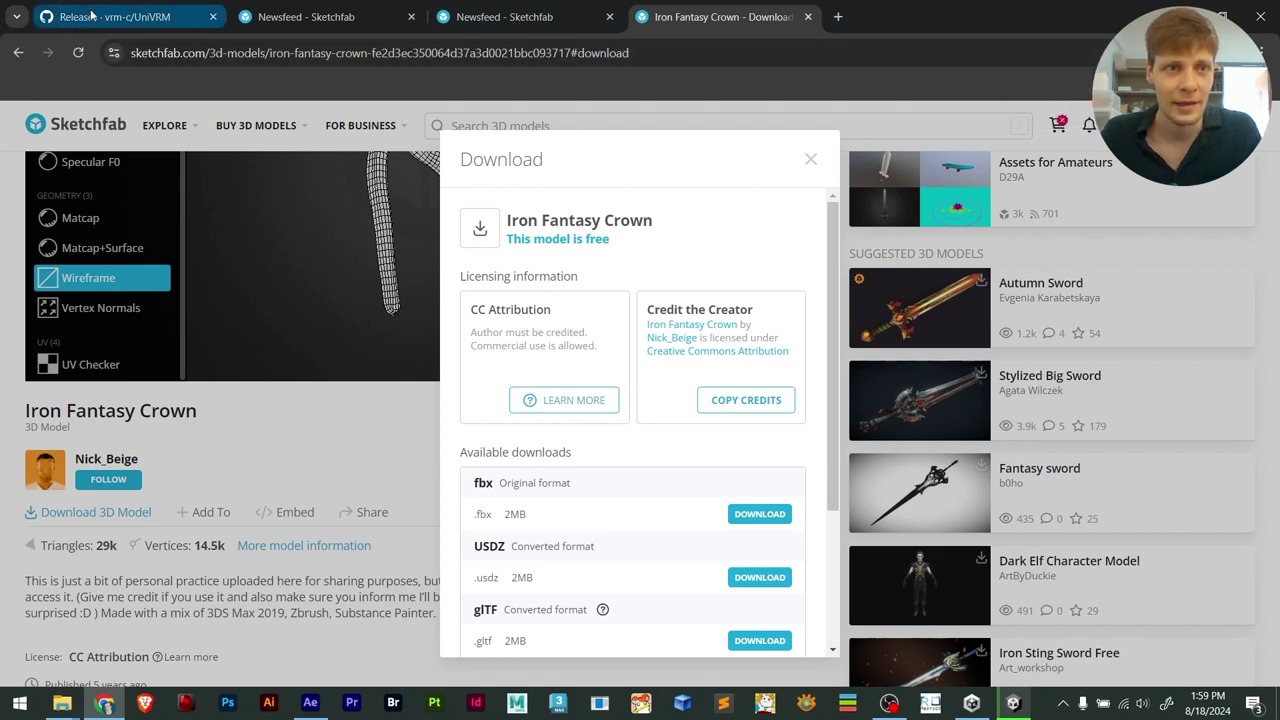
{"action": "left_click", "coordinate": [107, 19]}
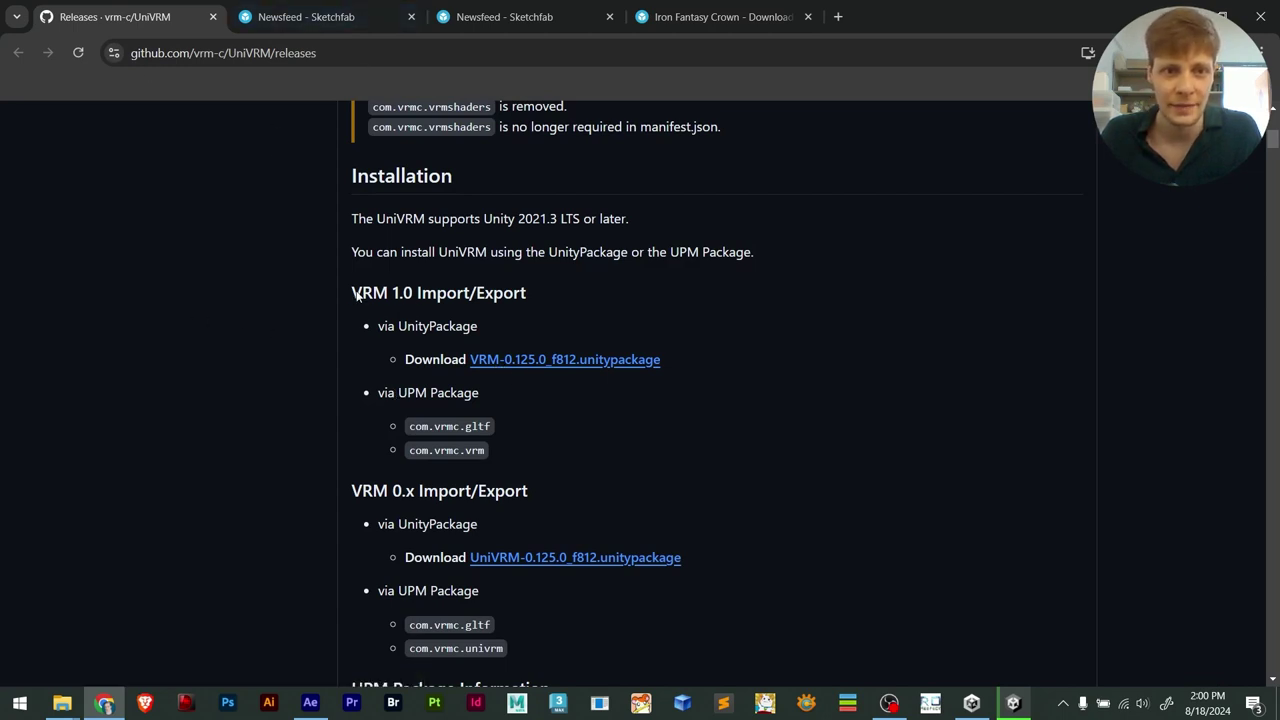
Download UniVRM-0.125.0_f812.unitypackage from the VRM 0.x Import/Export section
{"action": "left_click_drag", "start_coordinate": [355, 296], "coordinate": [437, 294]}
{"action": "left_click_drag", "start_coordinate": [352, 493], "coordinate": [408, 491]}
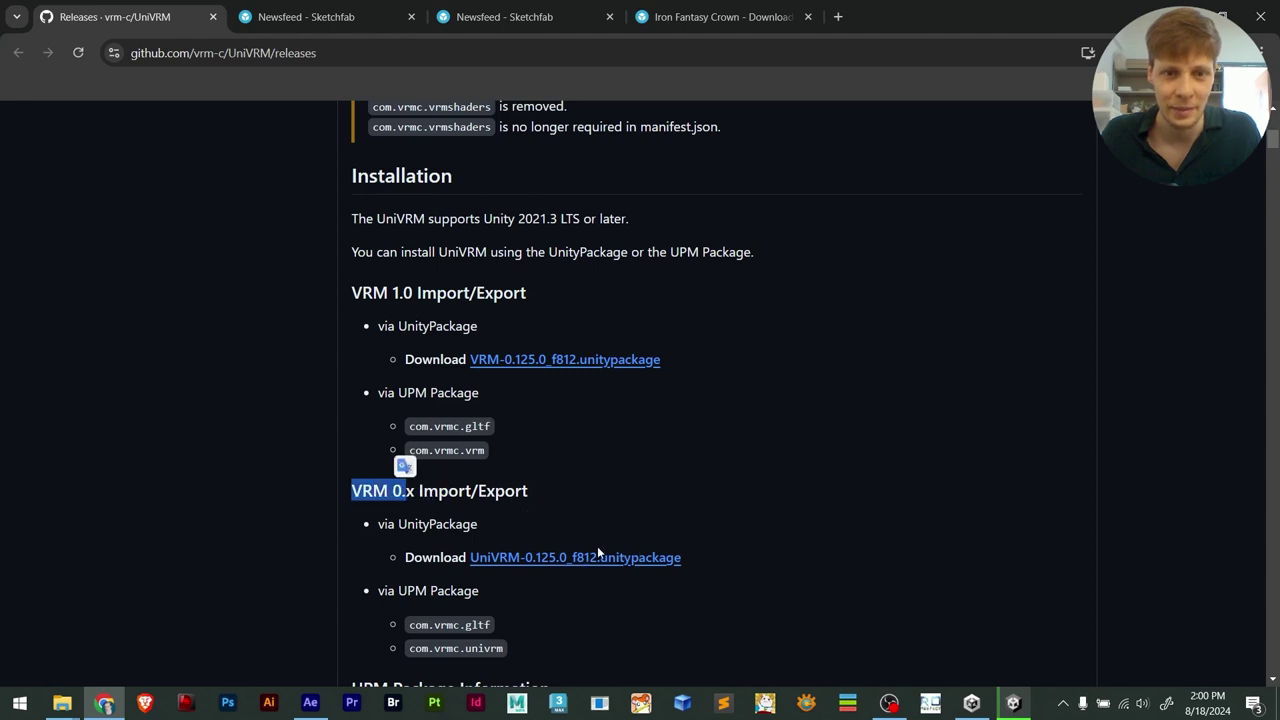
{"action": "left_click", "coordinate": [531, 557]}
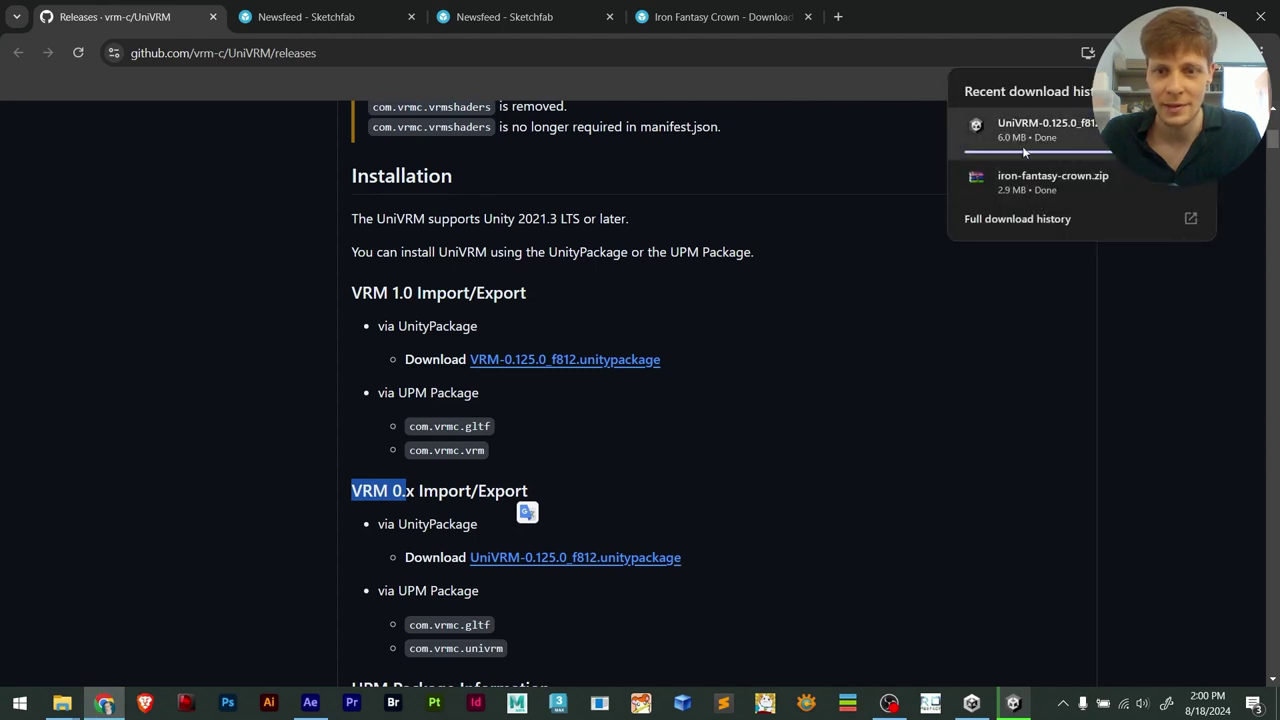
{"action": "left_click", "coordinate": [911, 506]}
Minimize Chrome and Unity Hub, then open the Unity folder on the desktop
{"action": "mouse_move", "coordinate": [973, 708]}
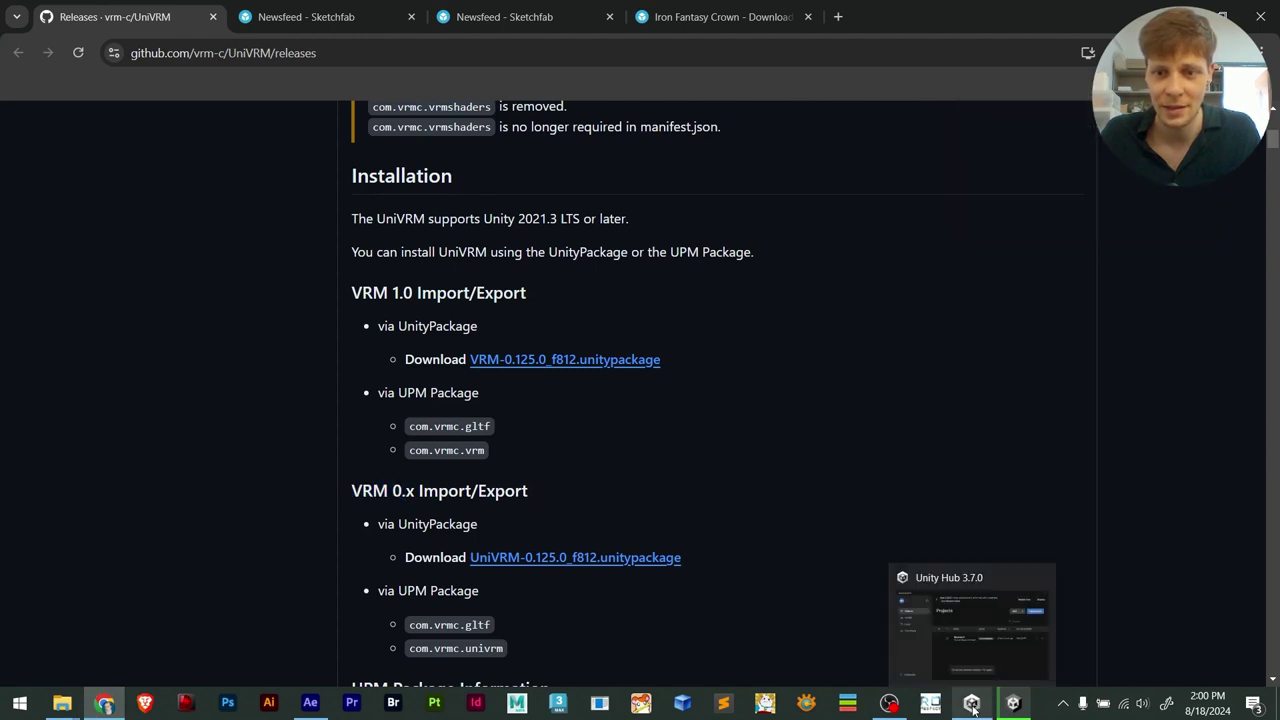
{"action": "left_click", "coordinate": [997, 638]}
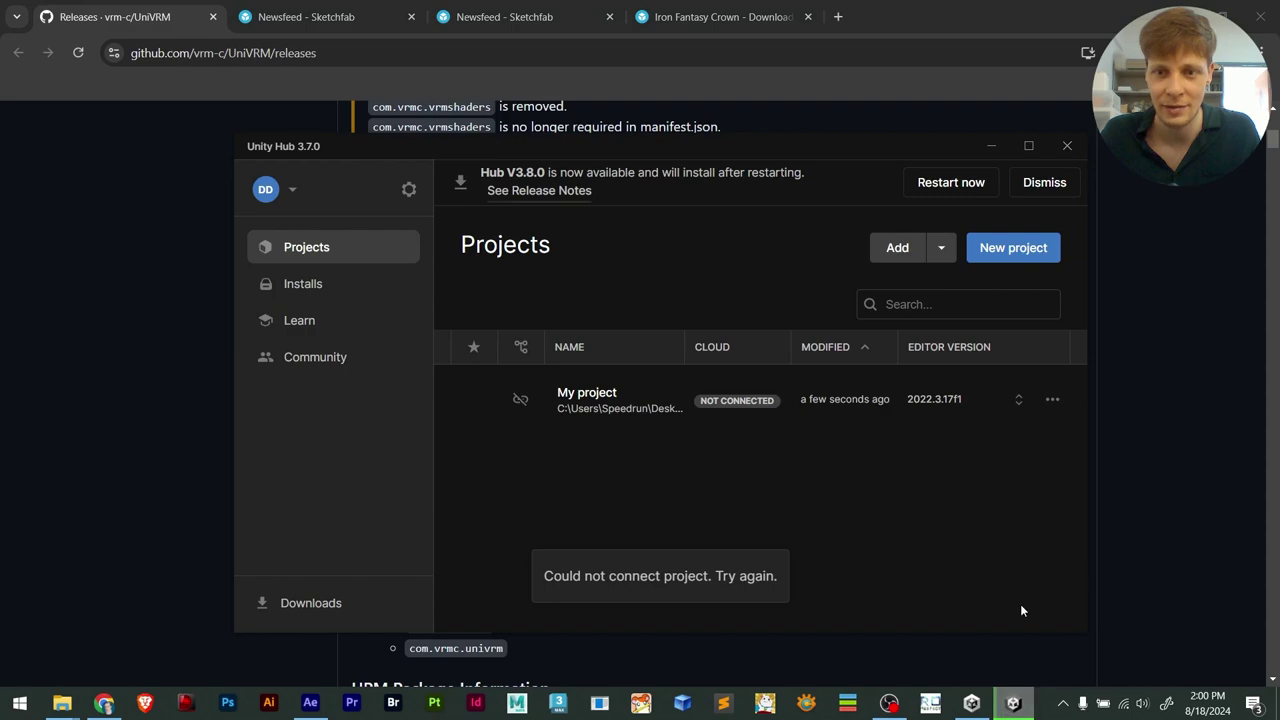
{"action": "left_click", "coordinate": [1220, 16]}
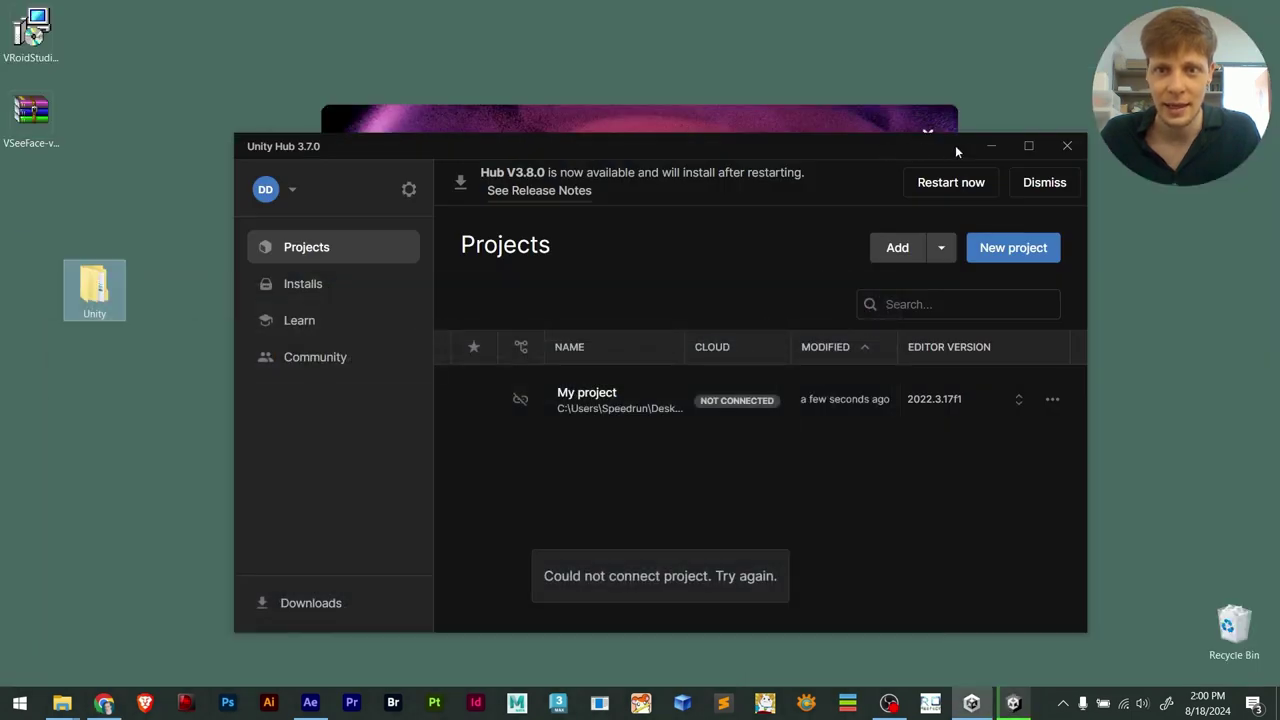
{"action": "left_click", "coordinate": [987, 147]}
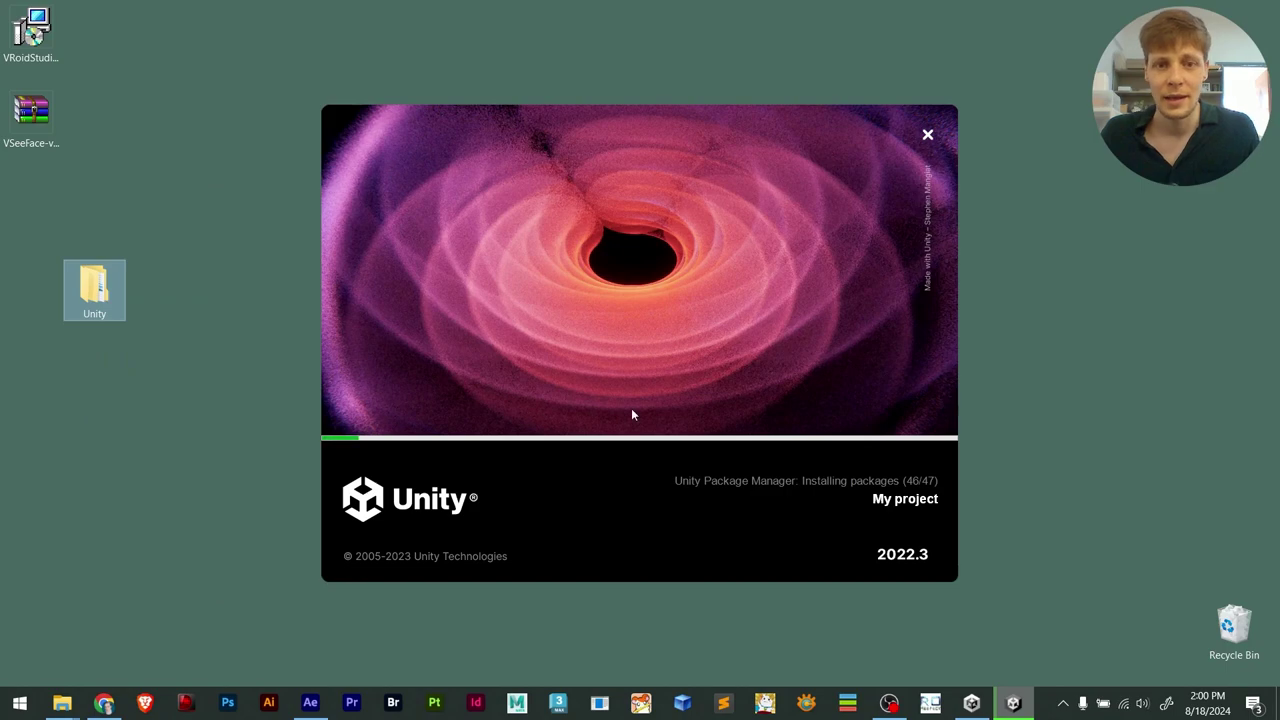
{"action": "double_click", "coordinate": [94, 288]}
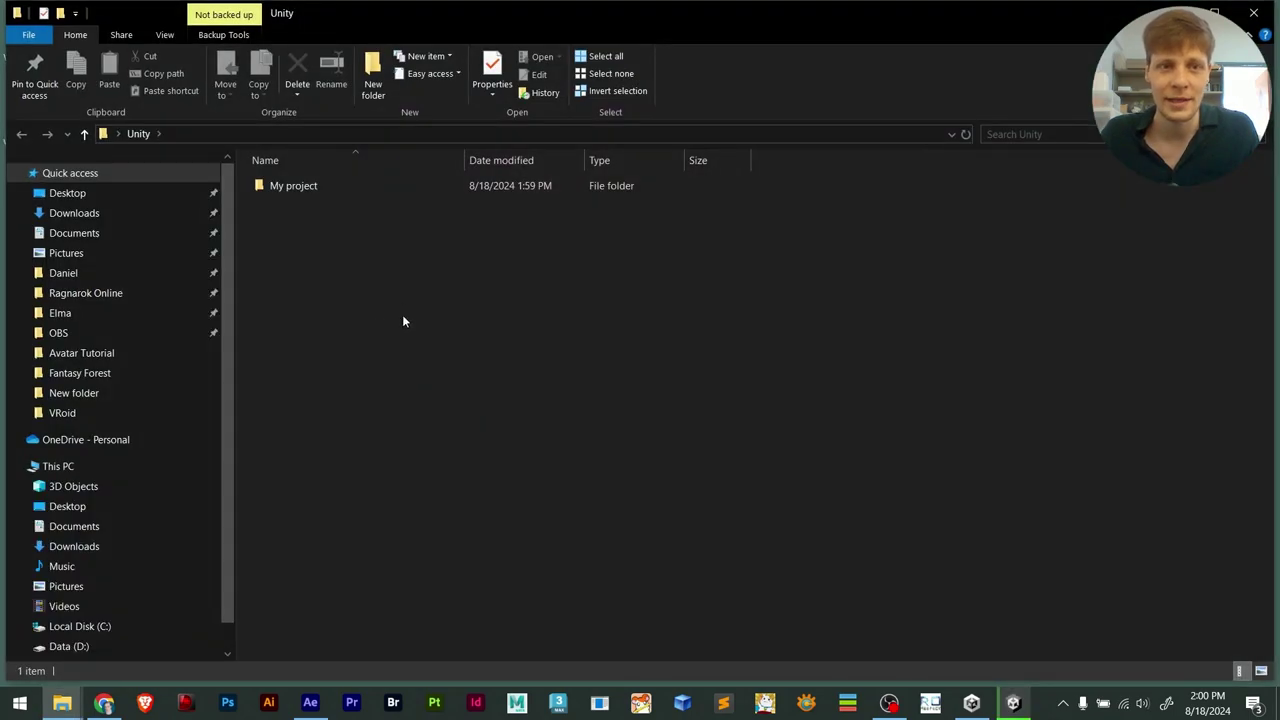
Open My project in File Explorer and maximize the window to show its Assets and Library folders
{"action": "double_click", "coordinate": [293, 188]}
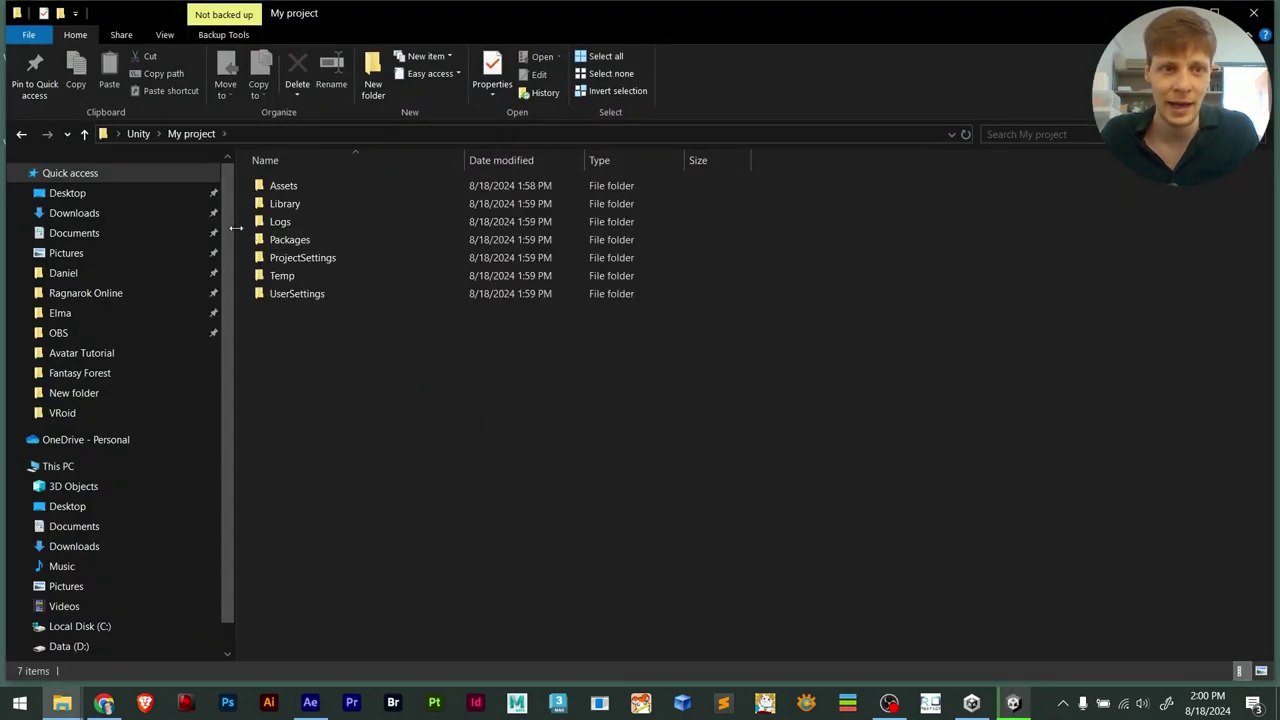
{"action": "left_click_drag", "start_coordinate": [236, 229], "coordinate": [50, 260]}
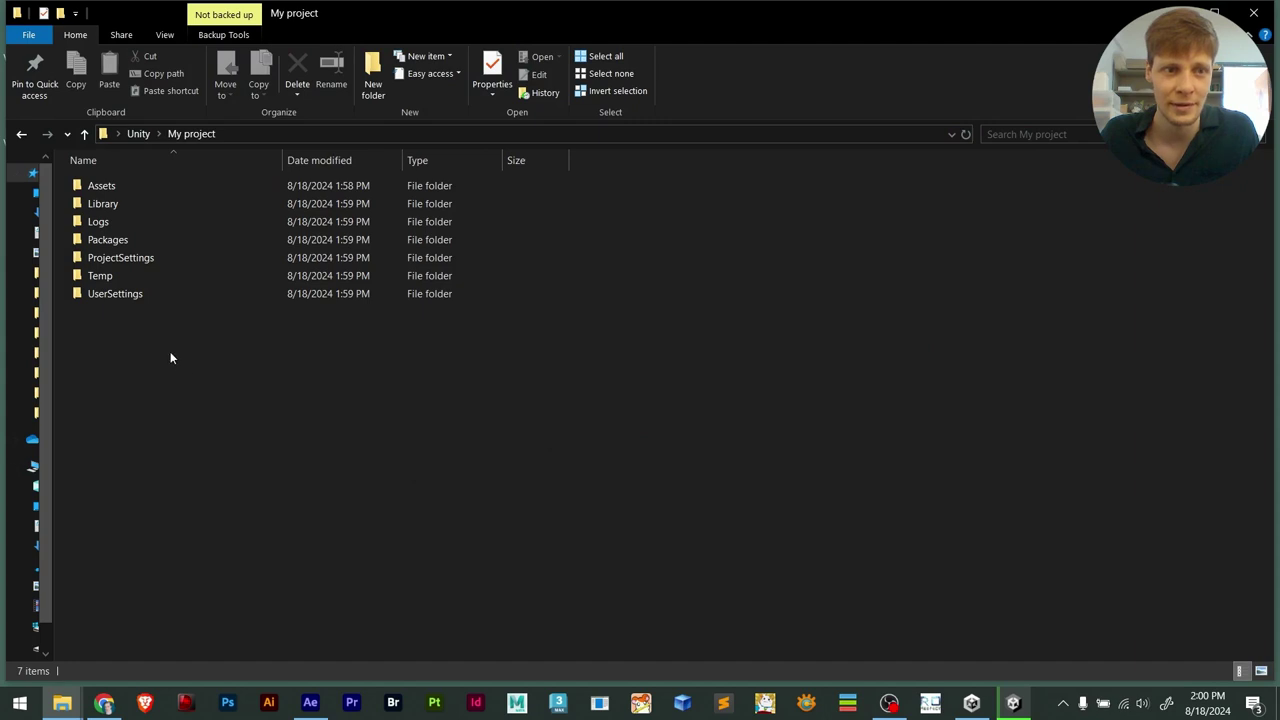
{"action": "left_click_drag", "start_coordinate": [202, 396], "coordinate": [1007, 397]}
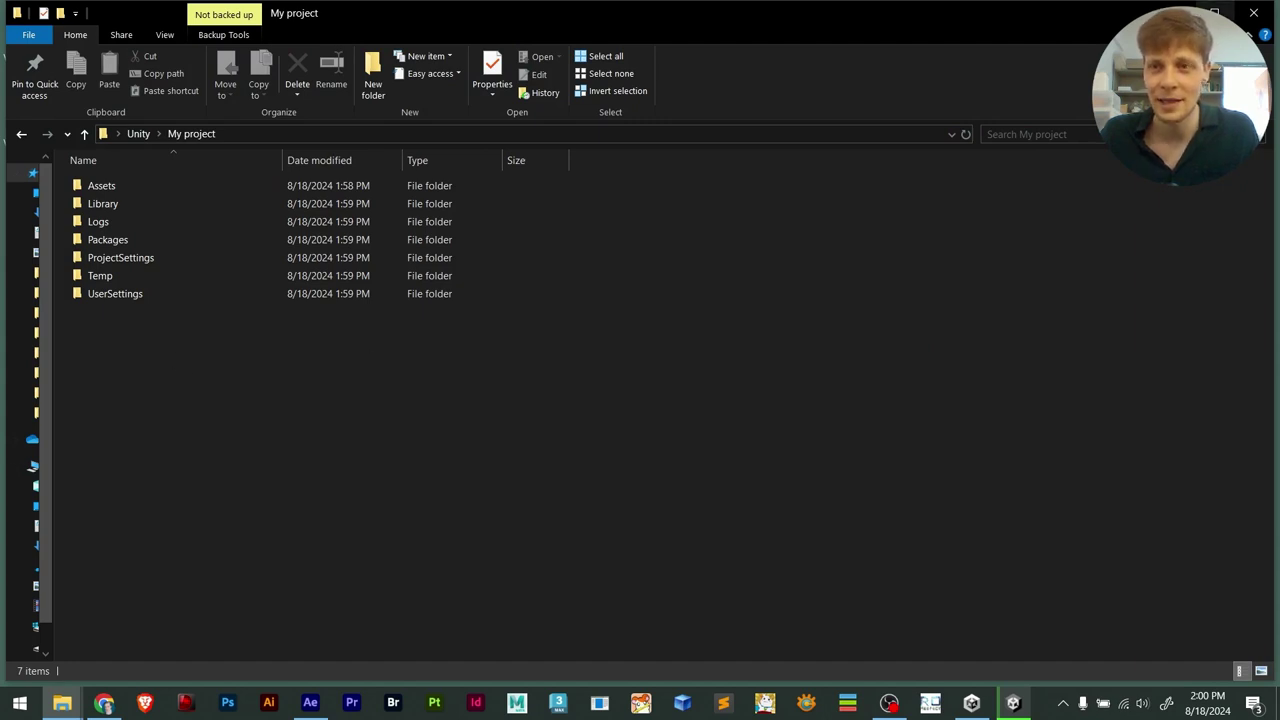
{"action": "key", "text": "super+Up"}
{"action": "left_click_drag", "start_coordinate": [121, 397], "coordinate": [1106, 500]}
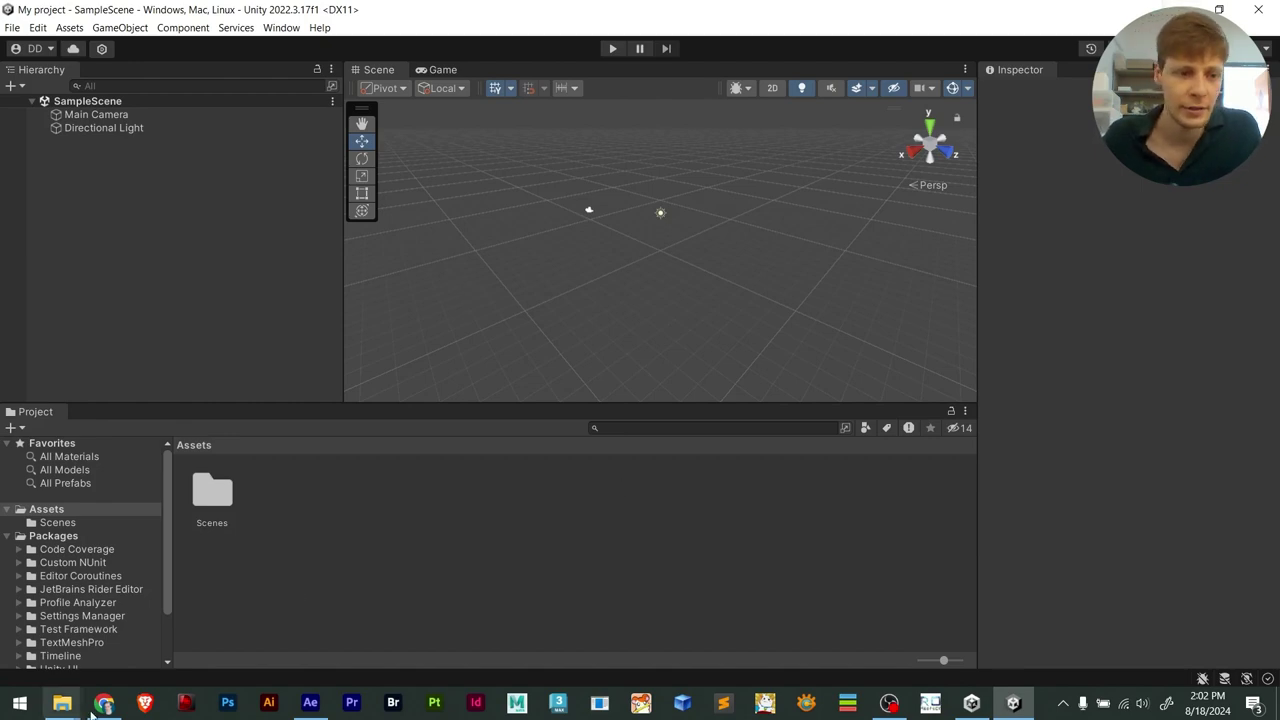
Open UniVRM-0.125.0_f812.unitypackage from Chrome's downloads and import all its files into My project
{"action": "left_click", "coordinate": [105, 705]}
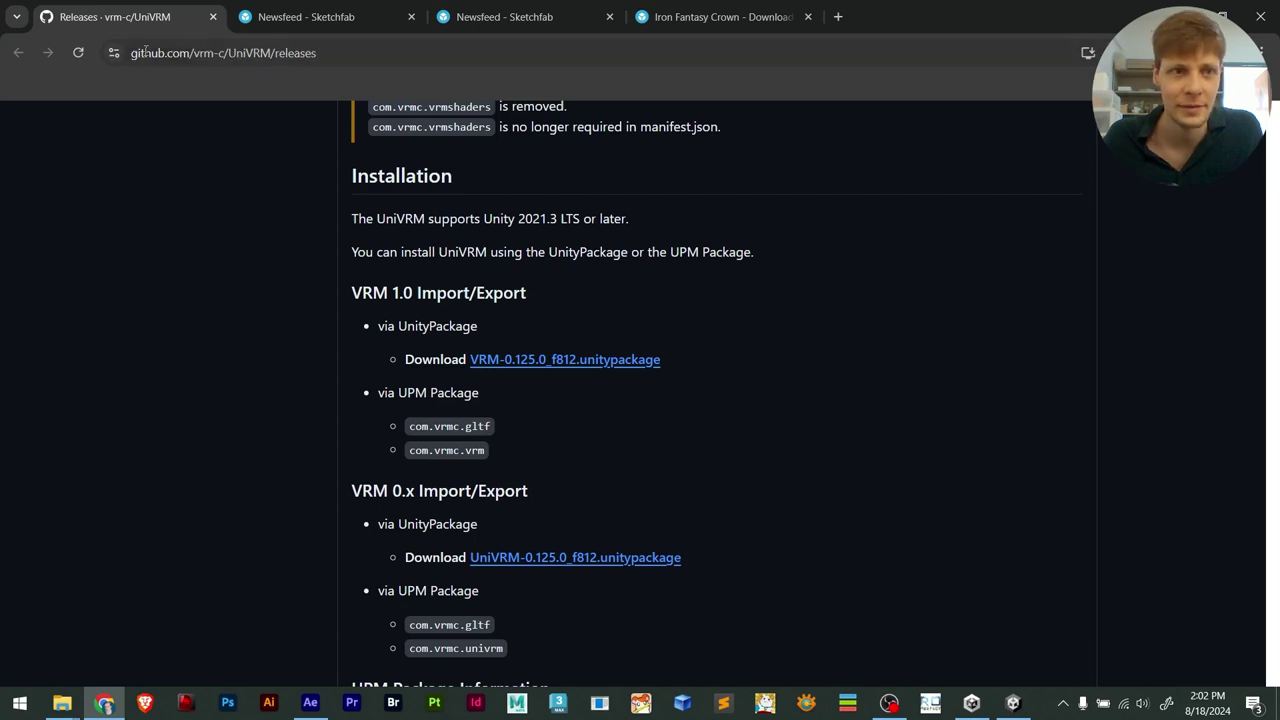
{"action": "left_click", "coordinate": [1088, 52]}
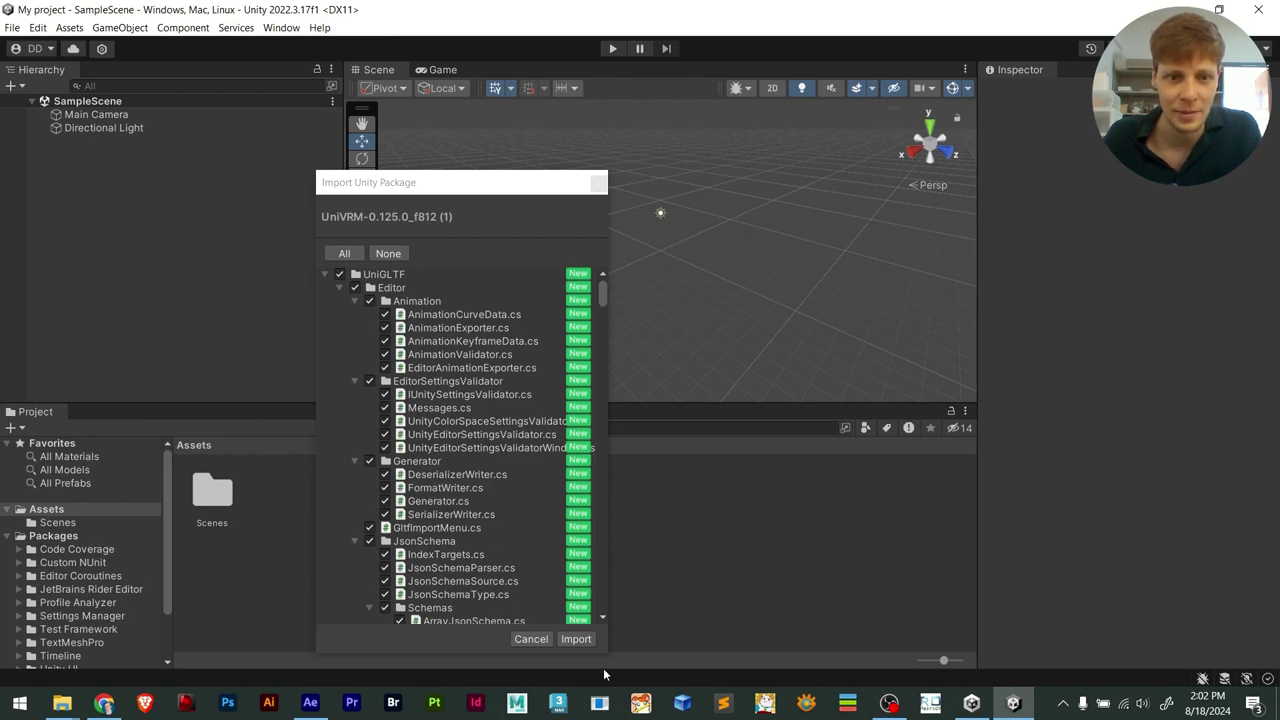
{"action": "left_click_drag", "start_coordinate": [600, 294], "coordinate": [620, 625]}
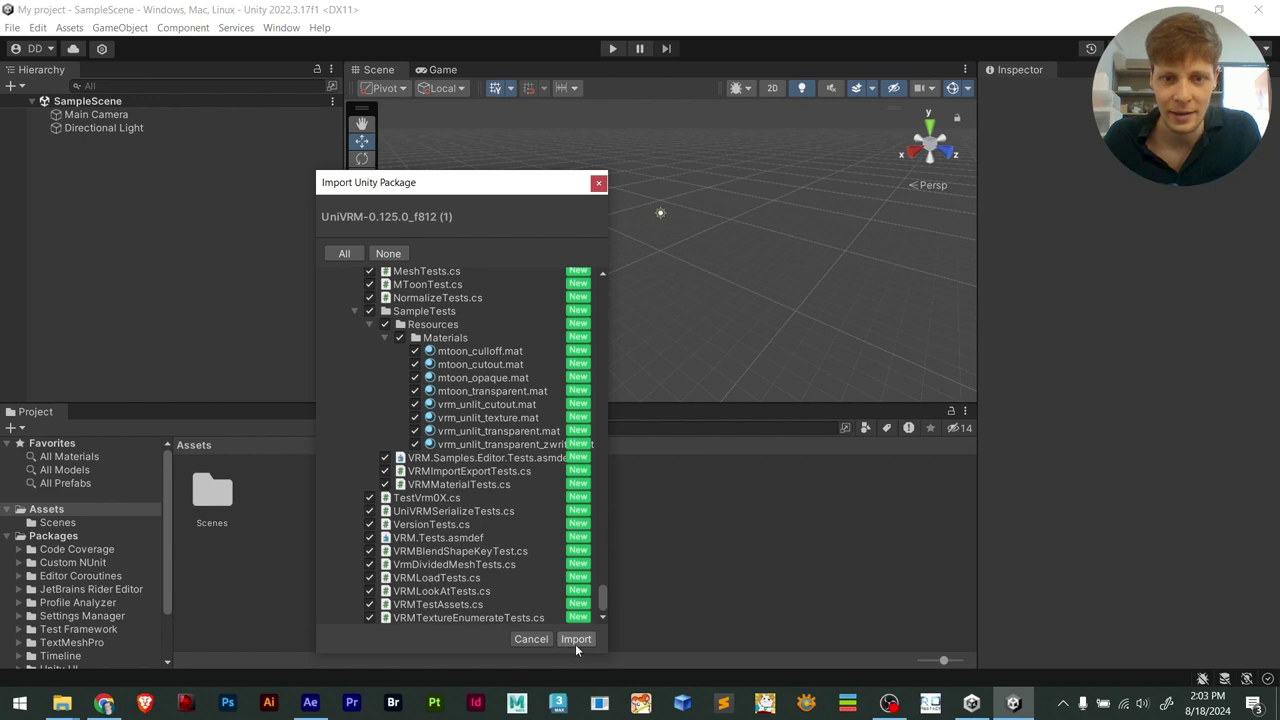
{"action": "left_click", "coordinate": [575, 642]}
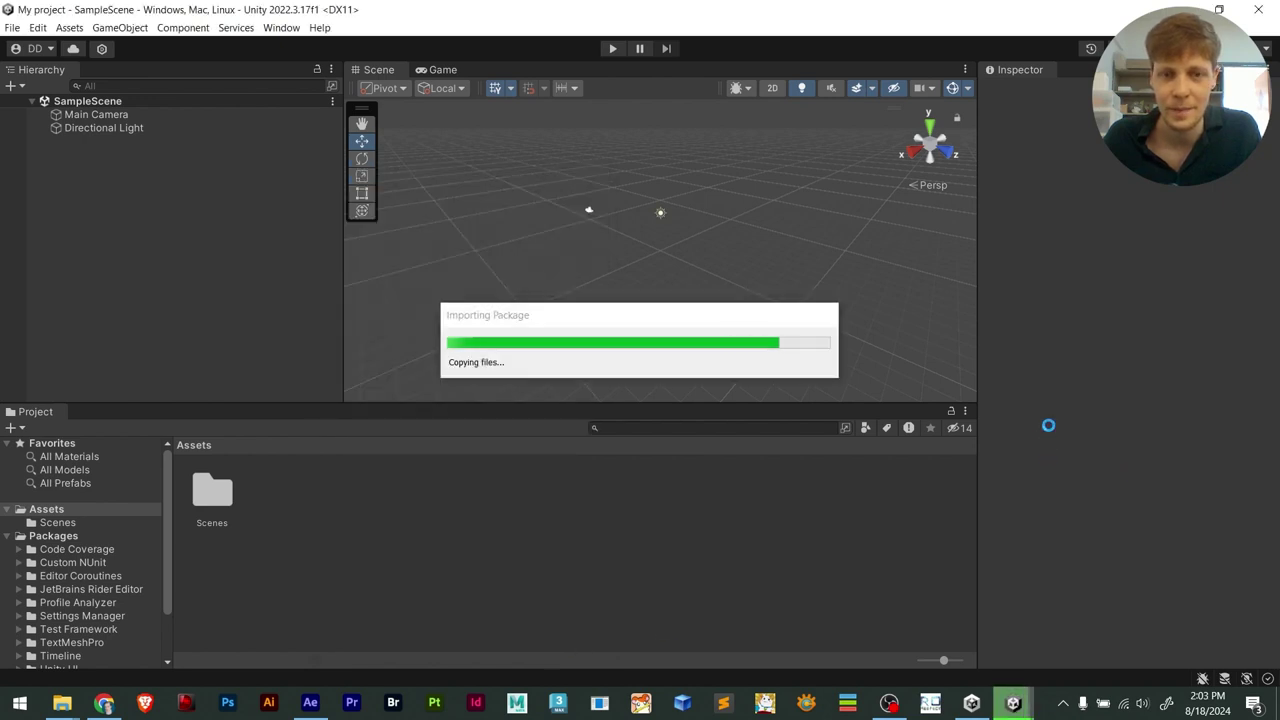
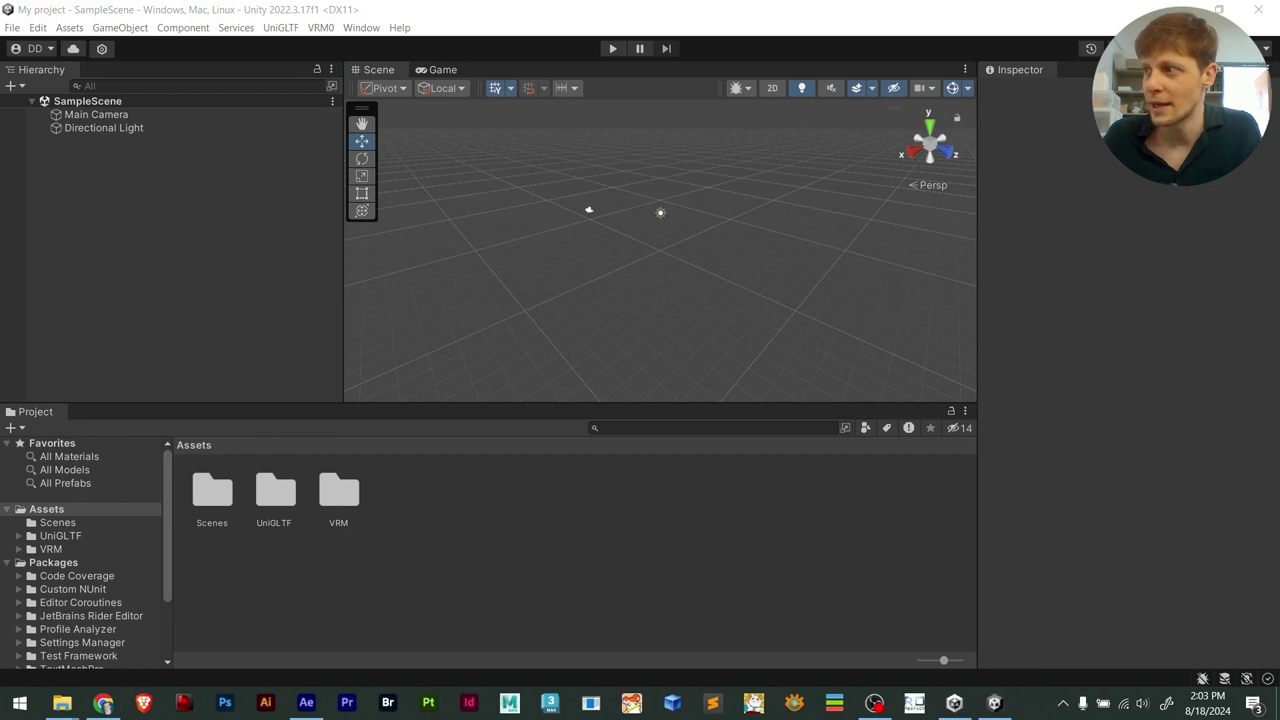
Accept all recommended UniGLTF/UniVRM project settings, close the validator, and open the VRM0 menu
{"action": "left_click_drag", "start_coordinate": [928, 229], "coordinate": [527, 168]}
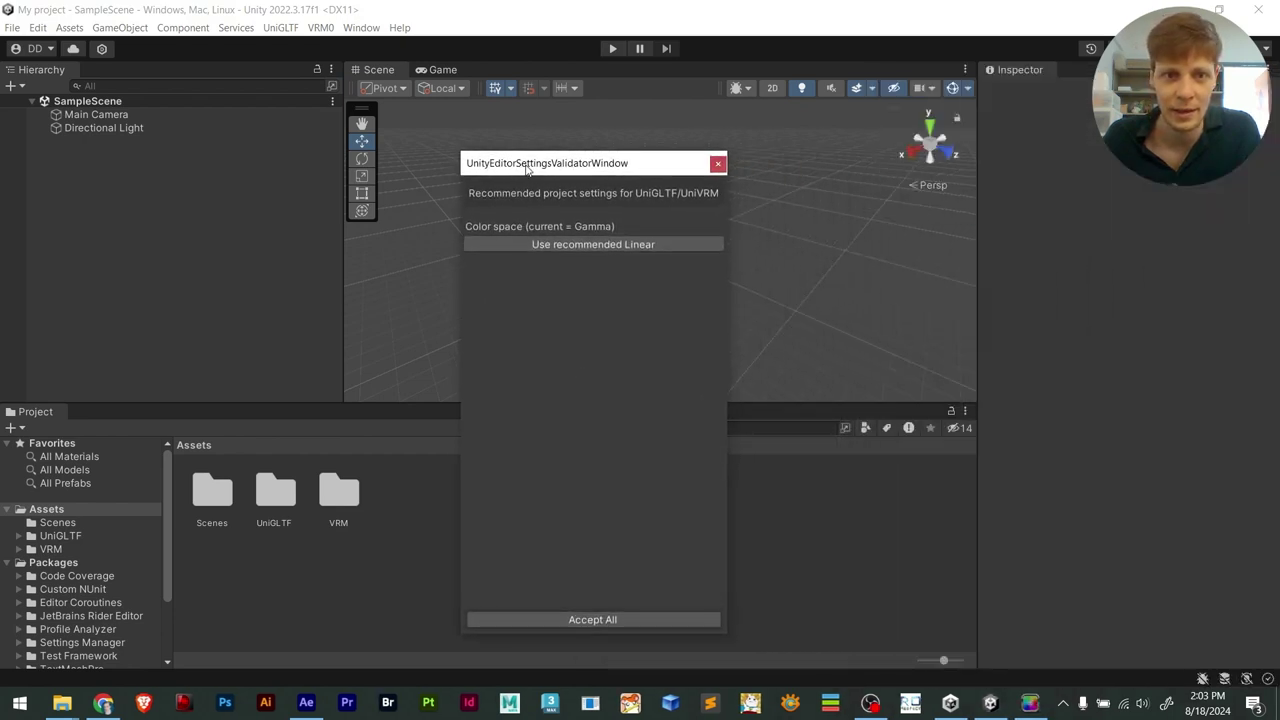
{"action": "left_click", "coordinate": [578, 620]}
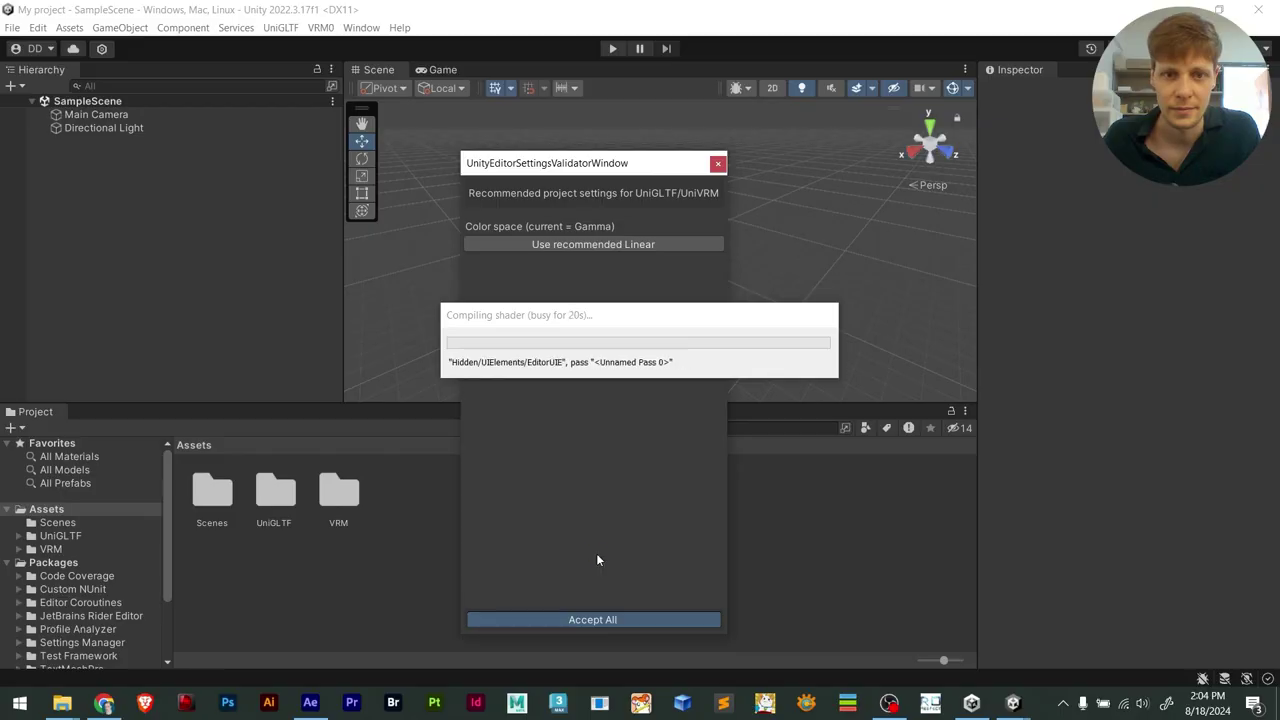
{"action": "left_click", "coordinate": [601, 619]}
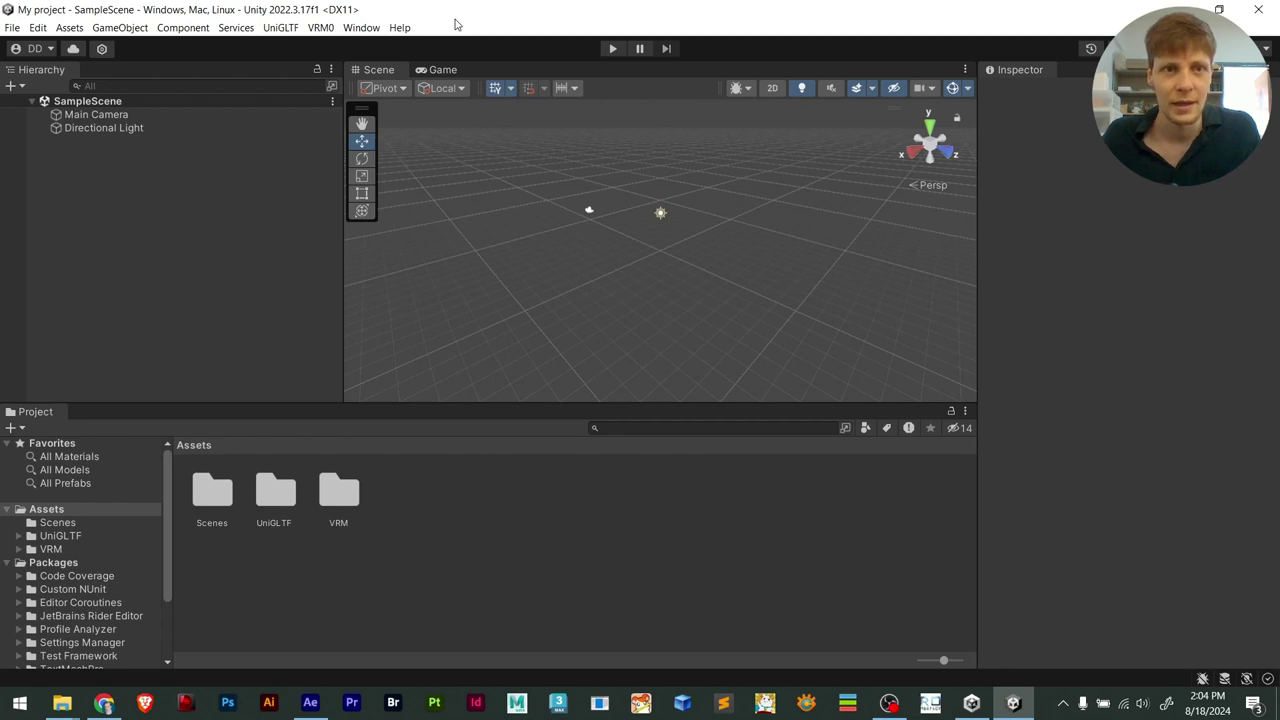
{"action": "left_click", "coordinate": [321, 28]}
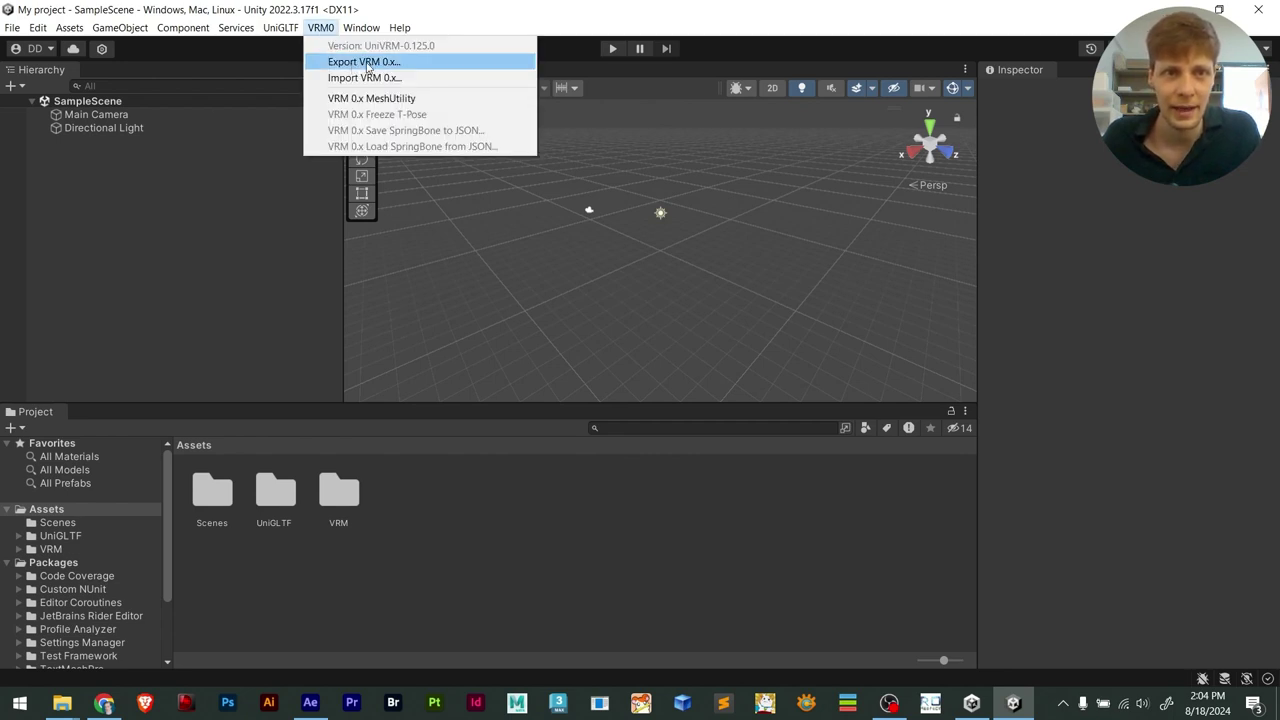
{"action": "left_click", "coordinate": [325, 28]}
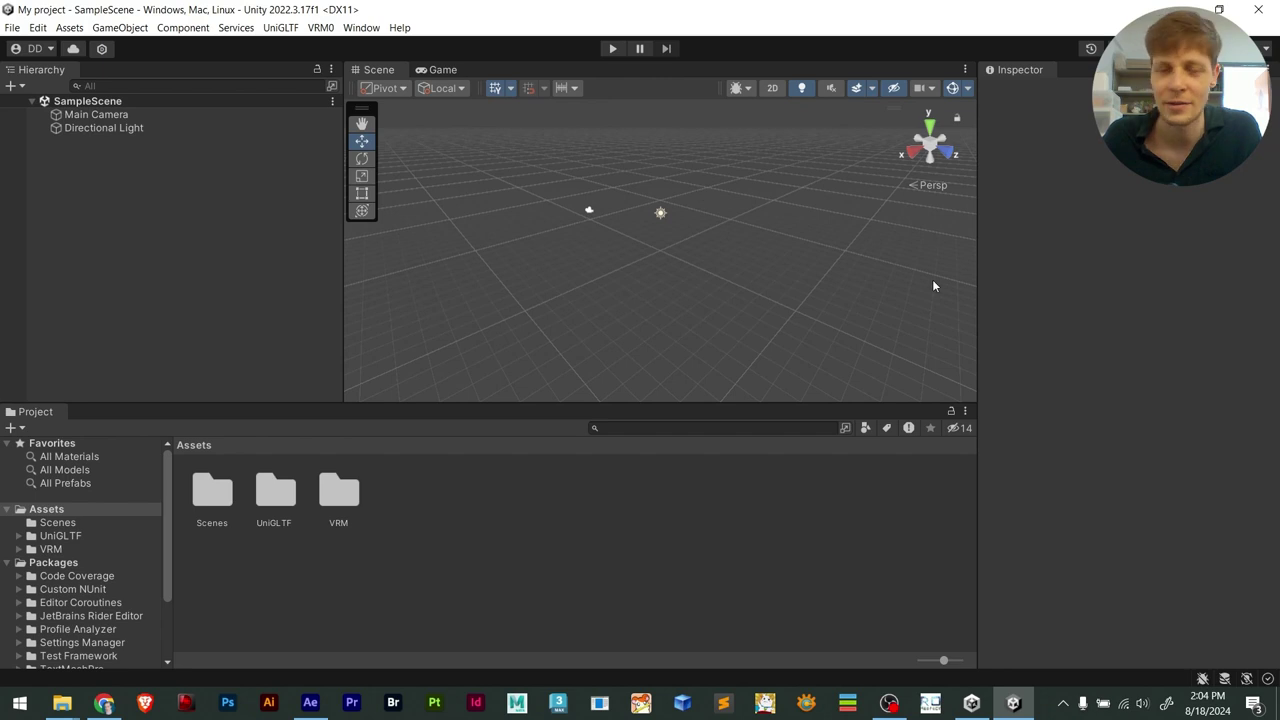
{"action": "left_click", "coordinate": [321, 28]}
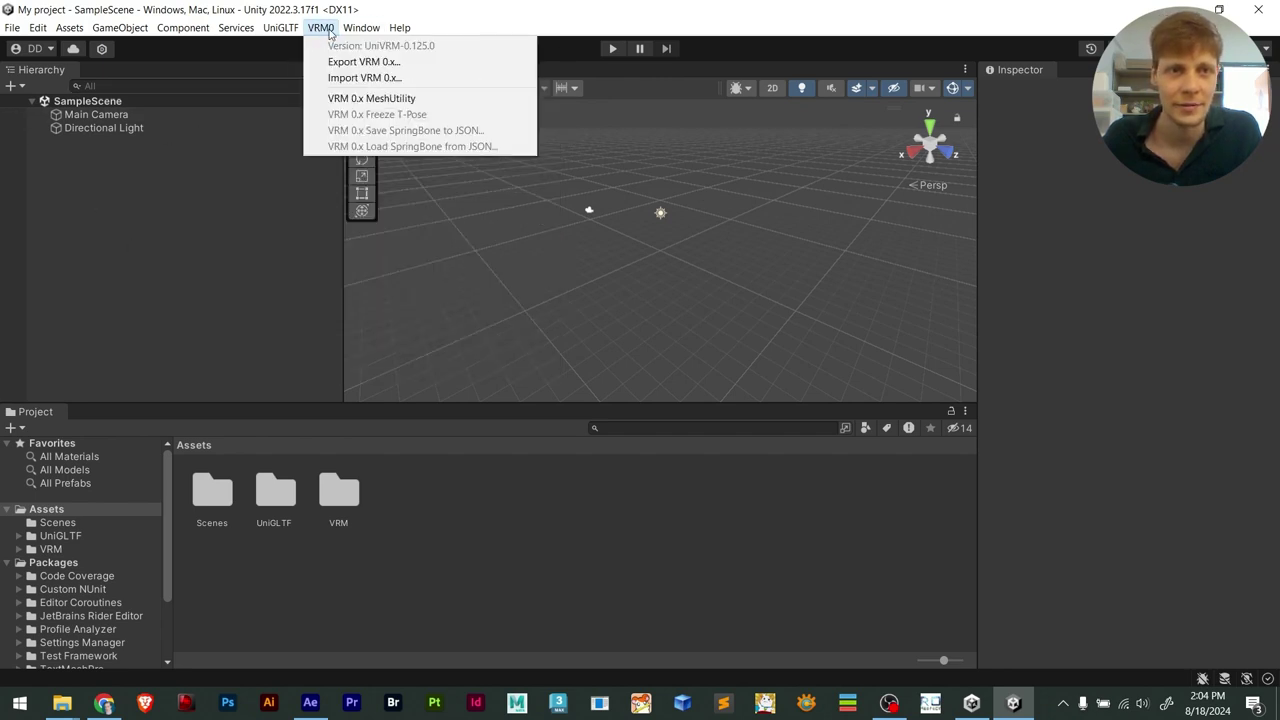
Import Speedrun IceCream.vrm with VRM0 > Import VRM 0.x and save its prefab into Assets
{"action": "left_click", "coordinate": [360, 77]}
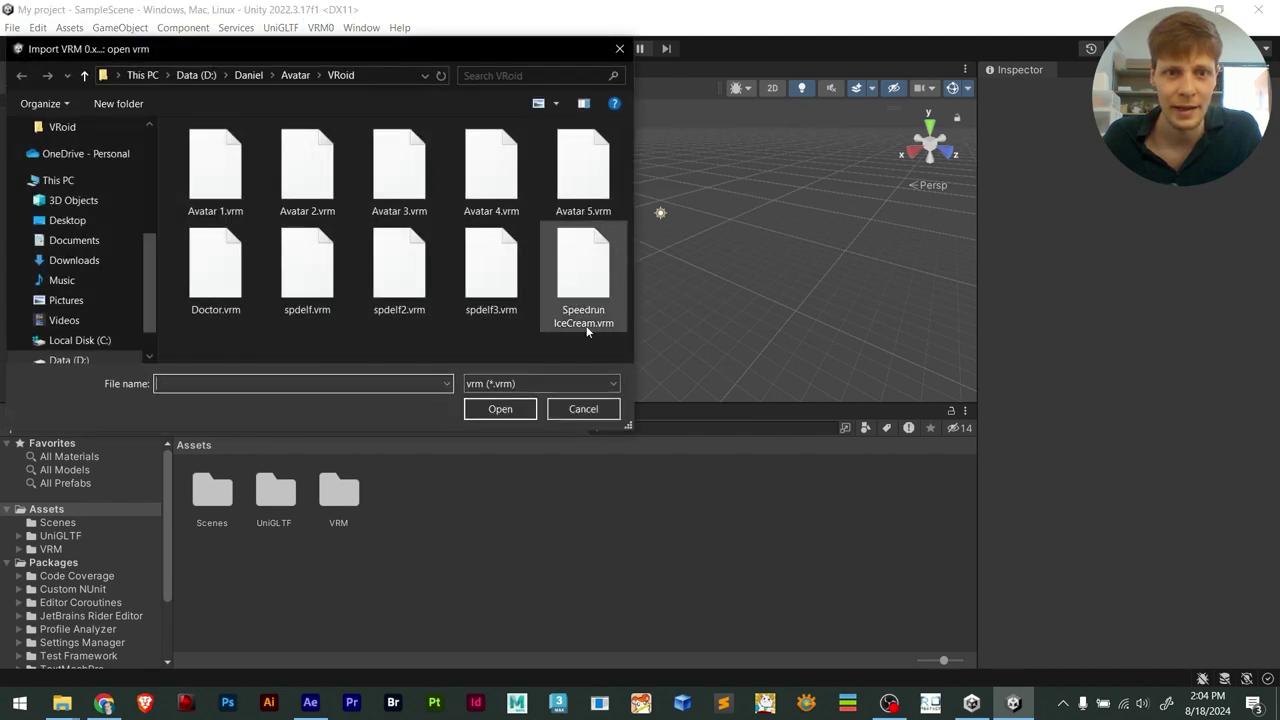
{"action": "double_click", "coordinate": [586, 318]}
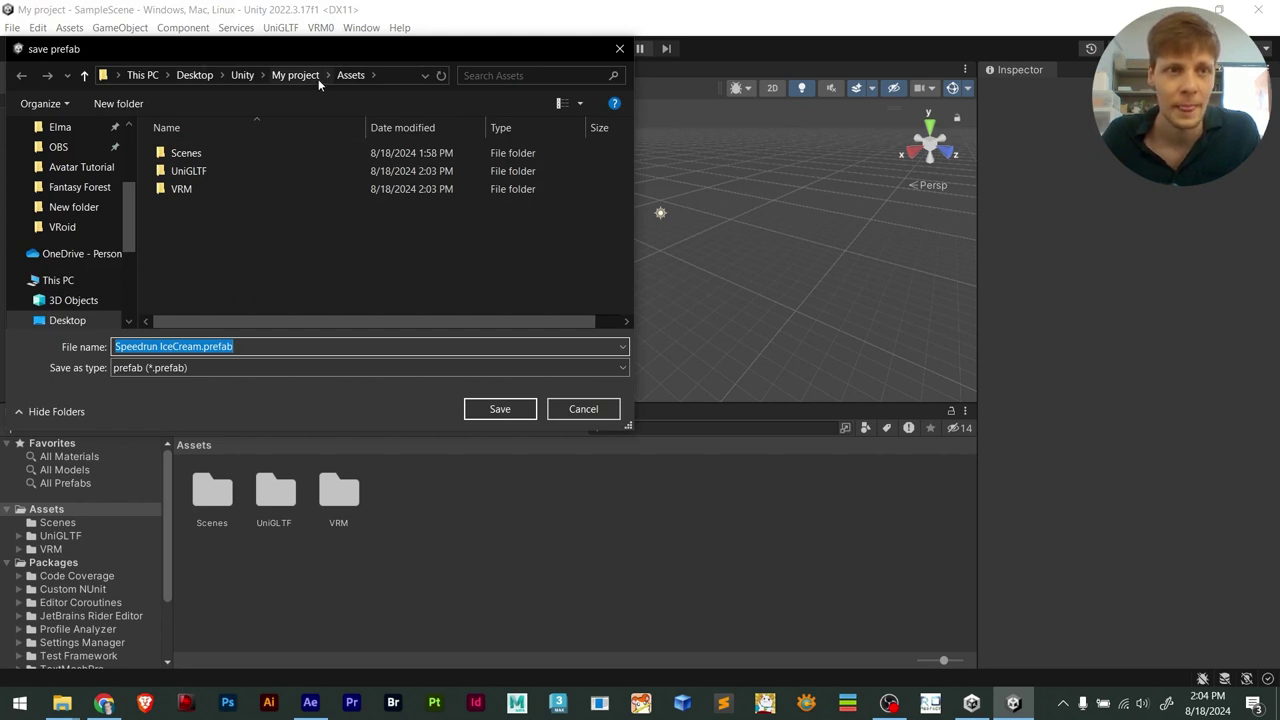
{"action": "left_click", "coordinate": [496, 410]}
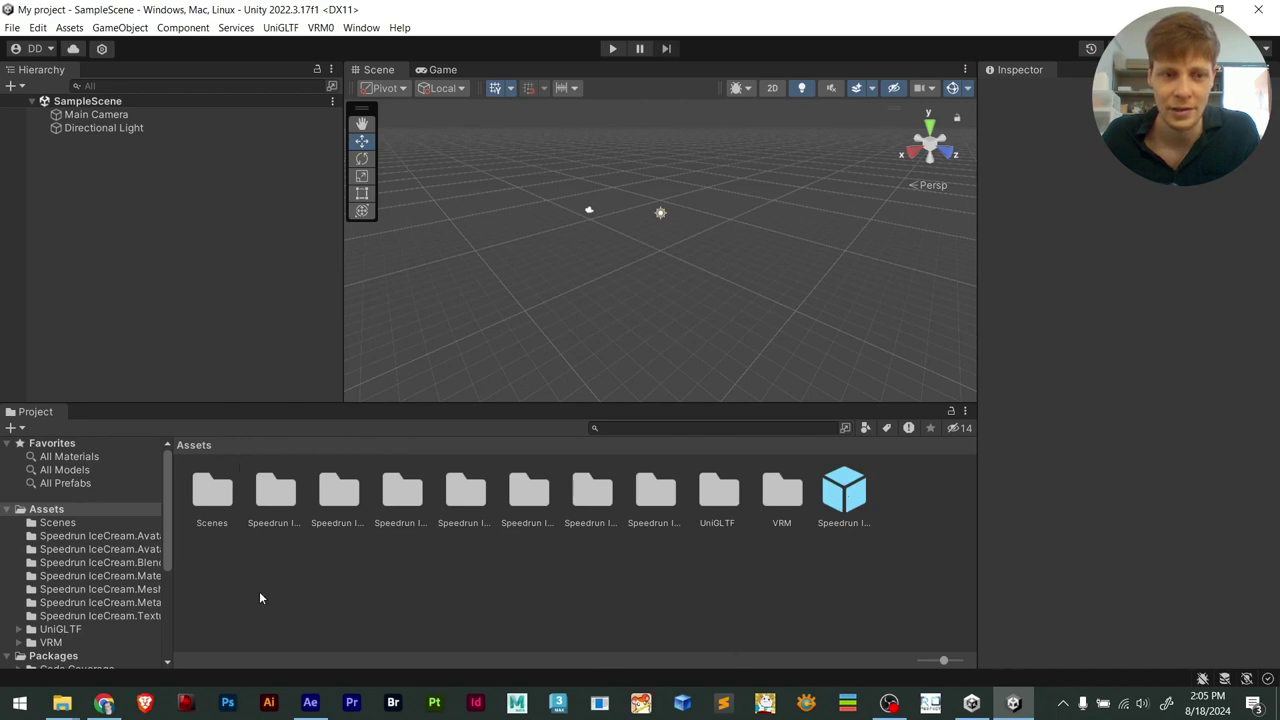
Drag the Speedrun IceCream prefab into the scene and set its Position X and Z to 0
{"action": "left_click", "coordinate": [846, 496]}
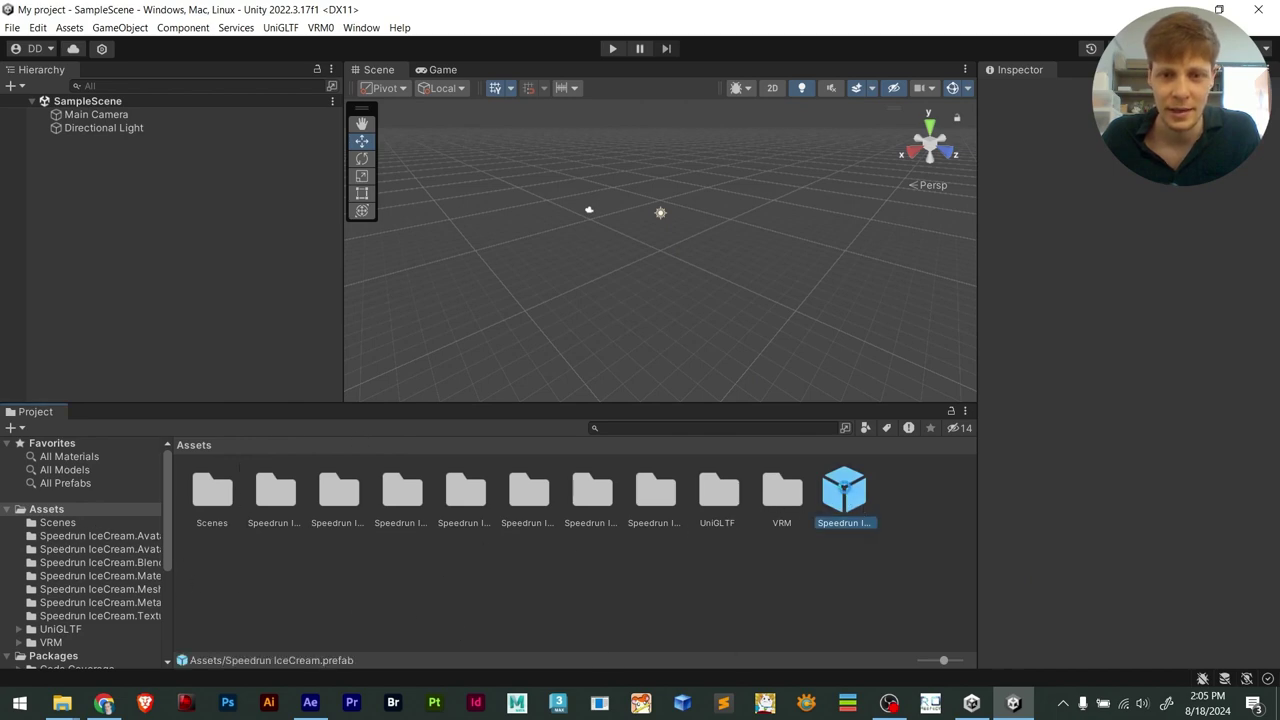
{"action": "left_click_drag", "start_coordinate": [760, 343], "coordinate": [700, 288]}
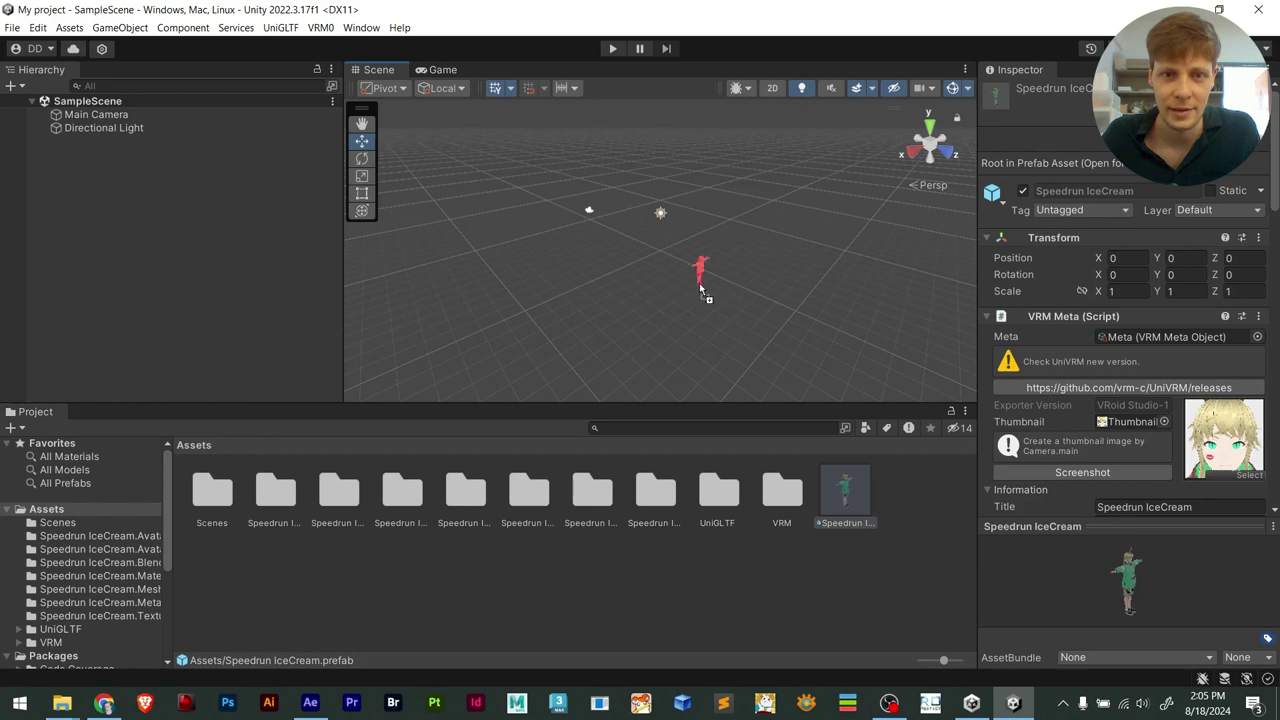
{"action": "left_click_drag", "start_coordinate": [661, 249], "coordinate": [660, 250]}
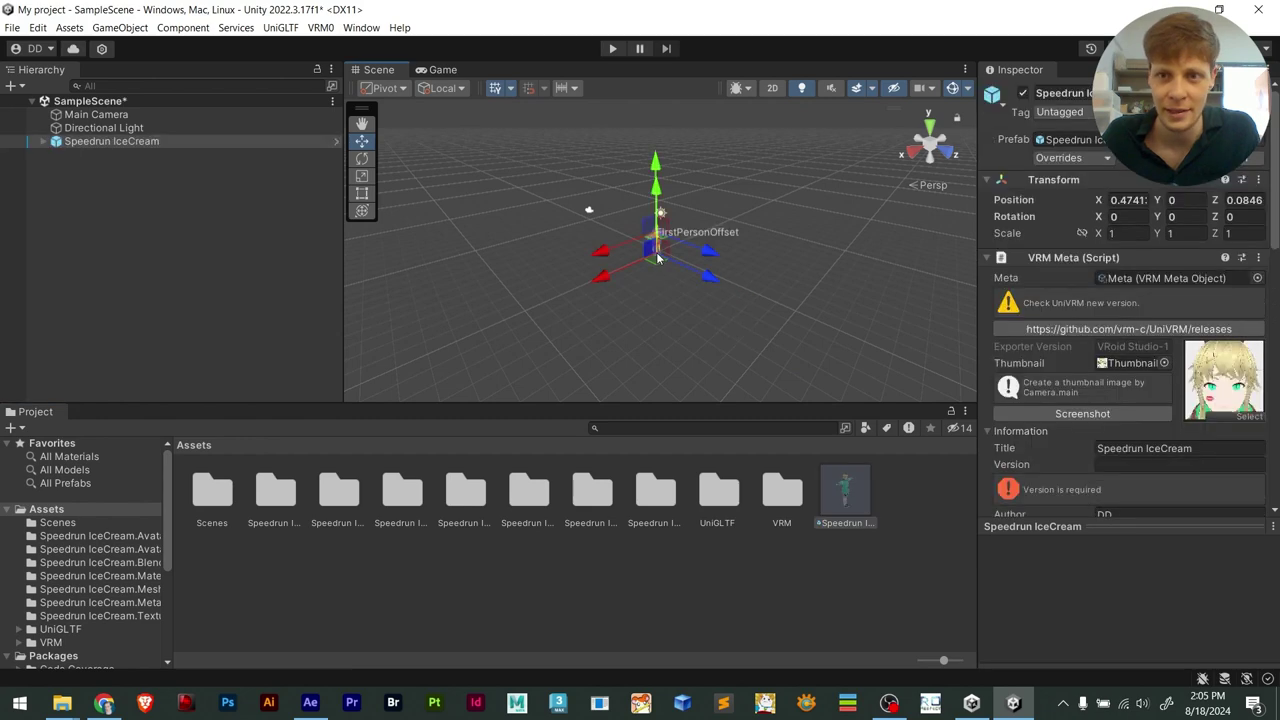
{"action": "left_click", "coordinate": [1129, 200]}
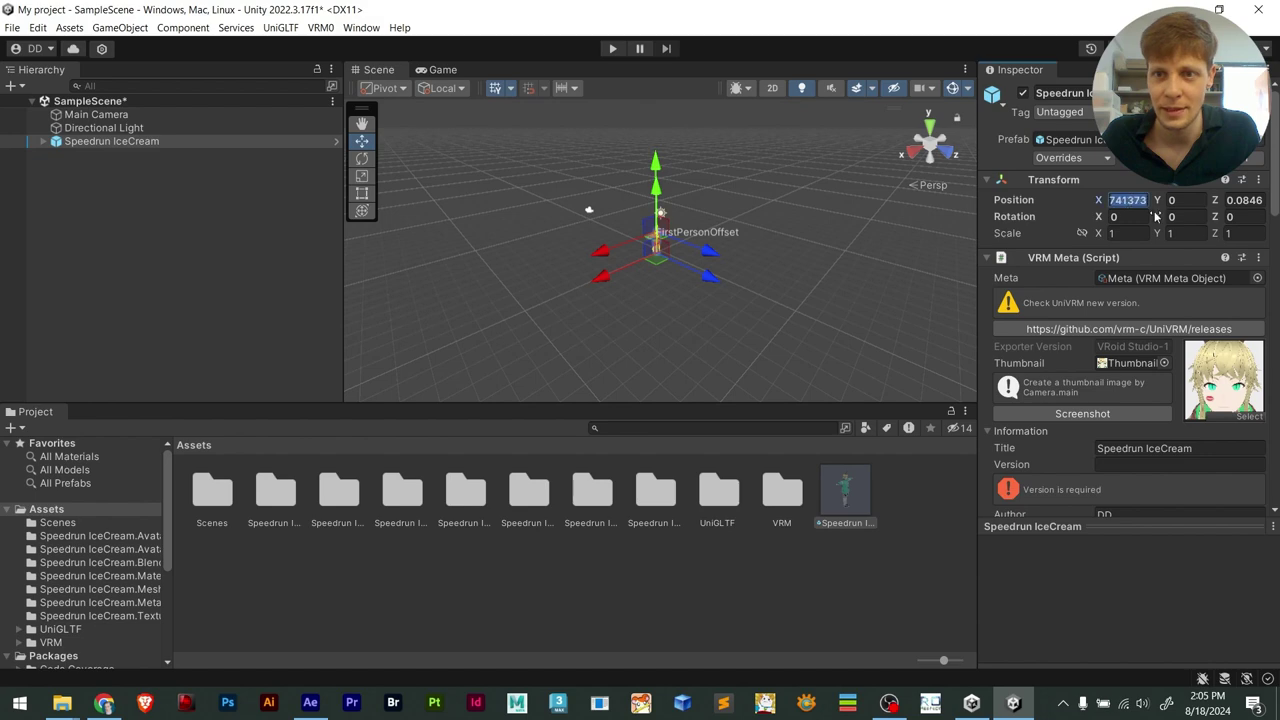
{"action": "type", "text": "0"}
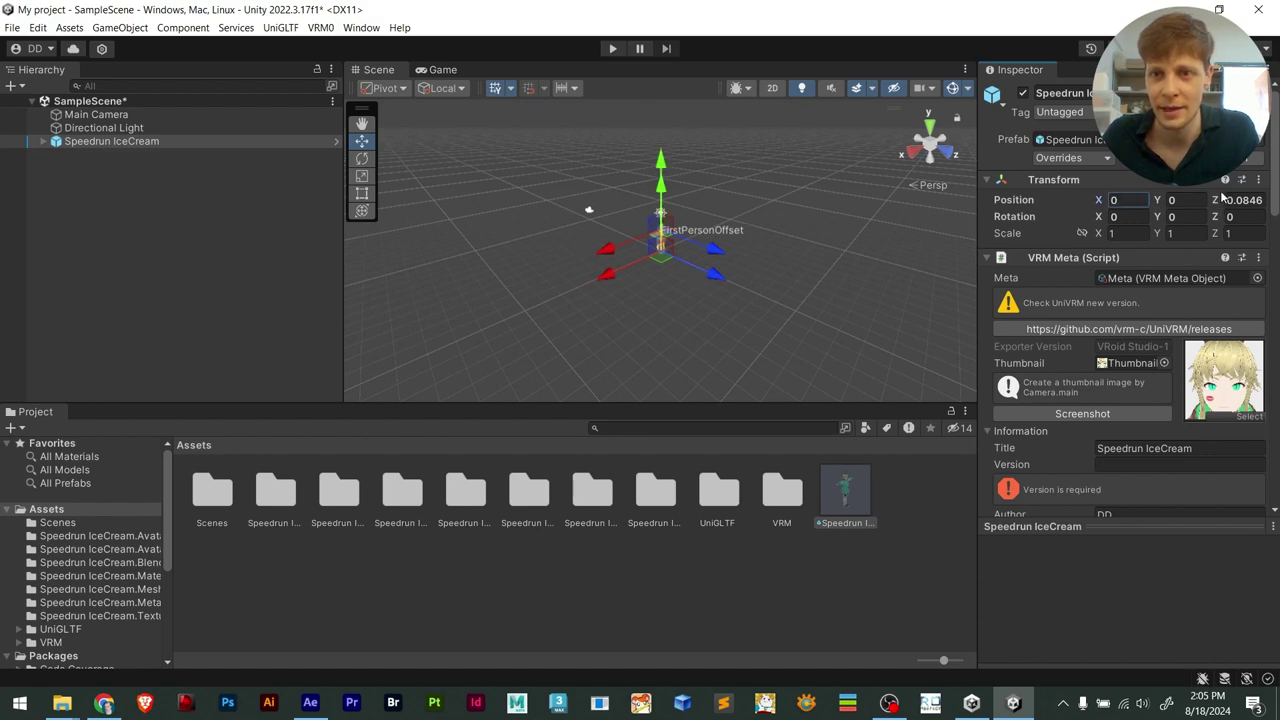
{"action": "key", "text": "Tab"}
{"action": "key", "text": "Tab"}
{"action": "type", "text": "0"}
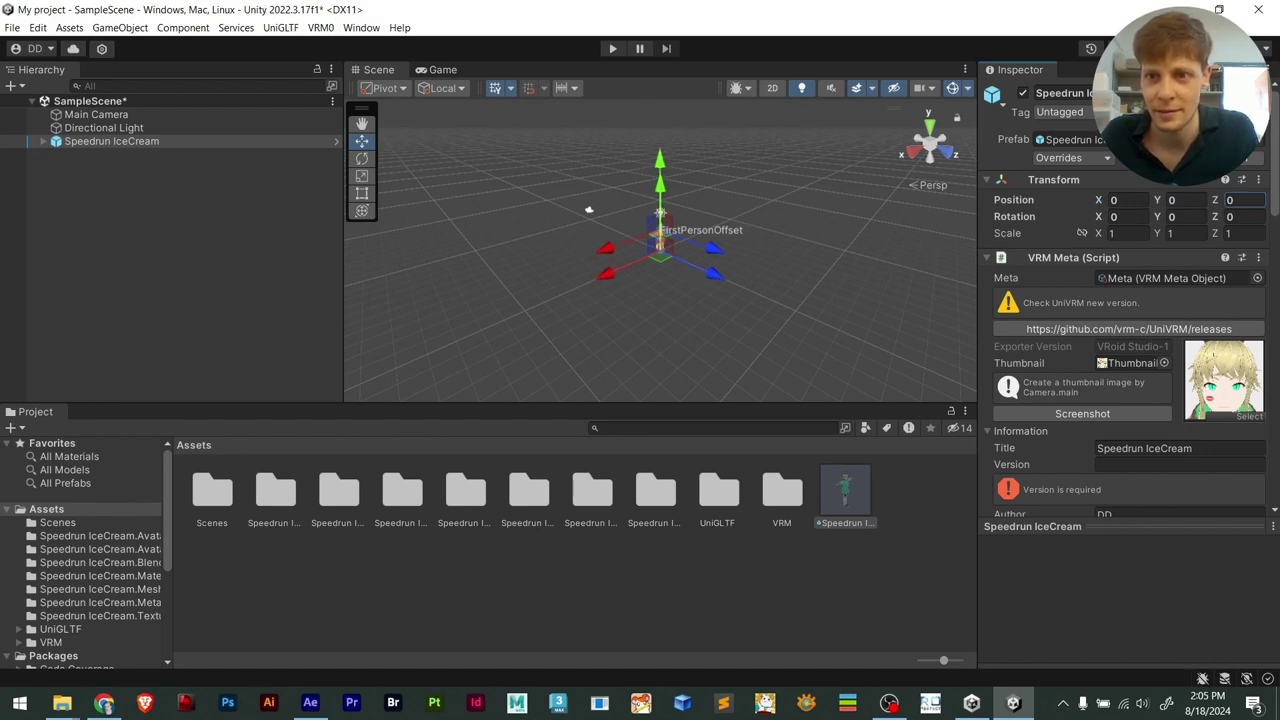
Inspect the placed avatar from several angles, then show the Windows desktop
{"action": "left_click", "coordinate": [740, 238]}
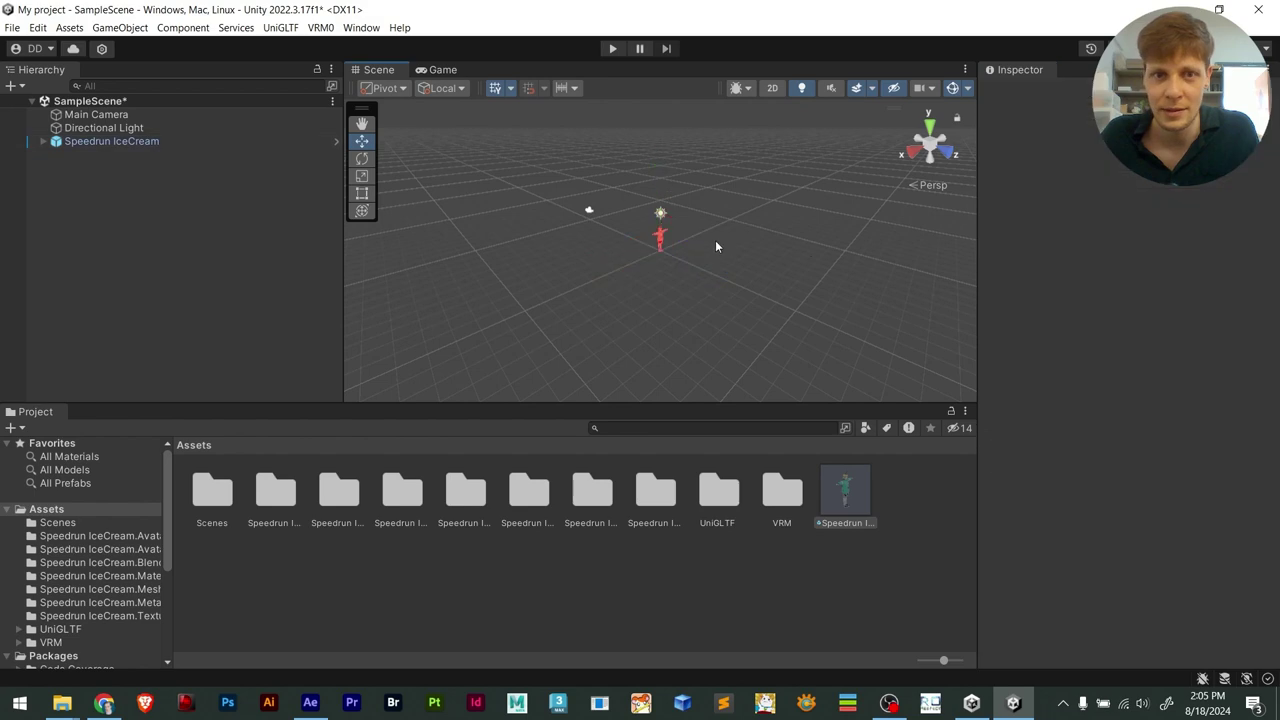
{"action": "scroll", "coordinate": [628, 192], "scroll_direction": "up", "scroll_amount": 6}
{"action": "scroll", "coordinate": [734, 223], "scroll_direction": "up", "scroll_amount": 3}
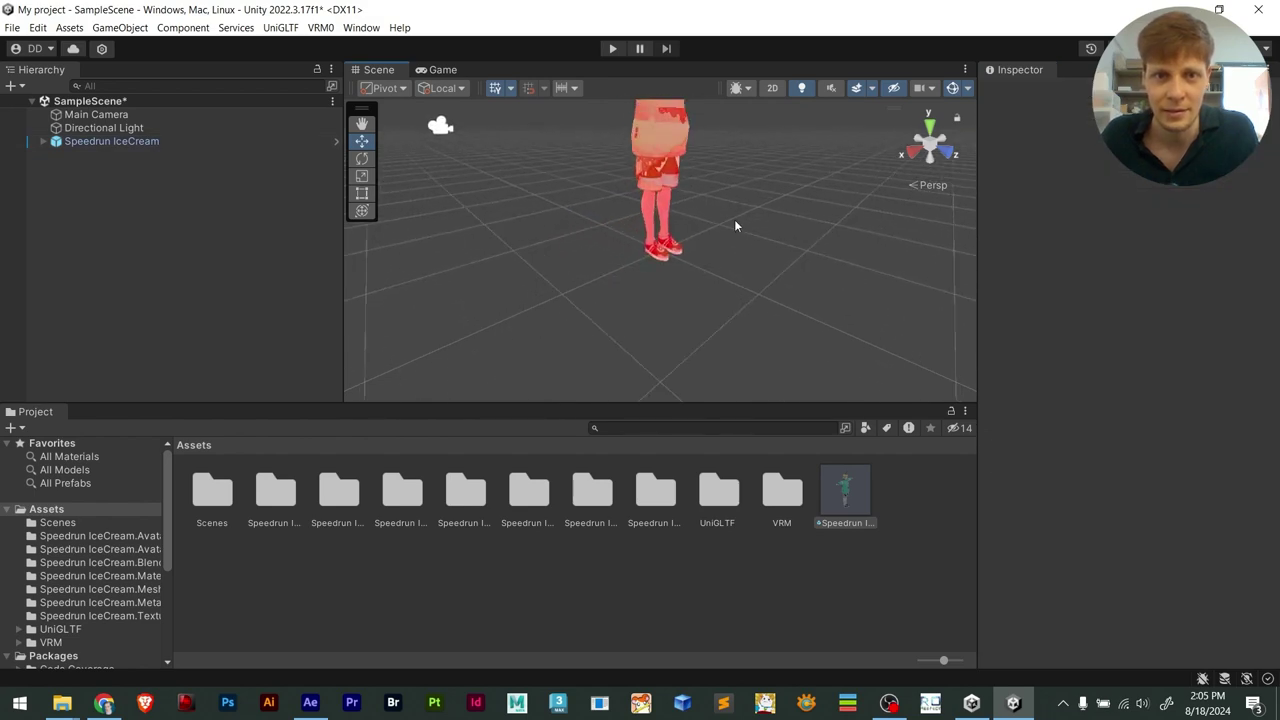
{"action": "left_click_drag", "start_coordinate": [734, 234], "coordinate": [758, 335], "text": "alt"}
{"action": "scroll", "coordinate": [676, 225], "scroll_direction": "up", "scroll_amount": 3}
{"action": "scroll", "coordinate": [560, 229], "scroll_direction": "up", "scroll_amount": 3}
{"action": "scroll", "coordinate": [620, 297], "scroll_direction": "down", "scroll_amount": 2}
{"action": "mouse_move", "coordinate": [714, 210]}
{"action": "left_mouse_down", "text": "alt"}
{"action": "mouse_move", "coordinate": [744, 210]}
{"action": "mouse_move", "coordinate": [720, 204]}
{"action": "left_mouse_up", "text": "alt"}
{"action": "scroll", "coordinate": [735, 207], "scroll_direction": "down", "scroll_amount": 2}
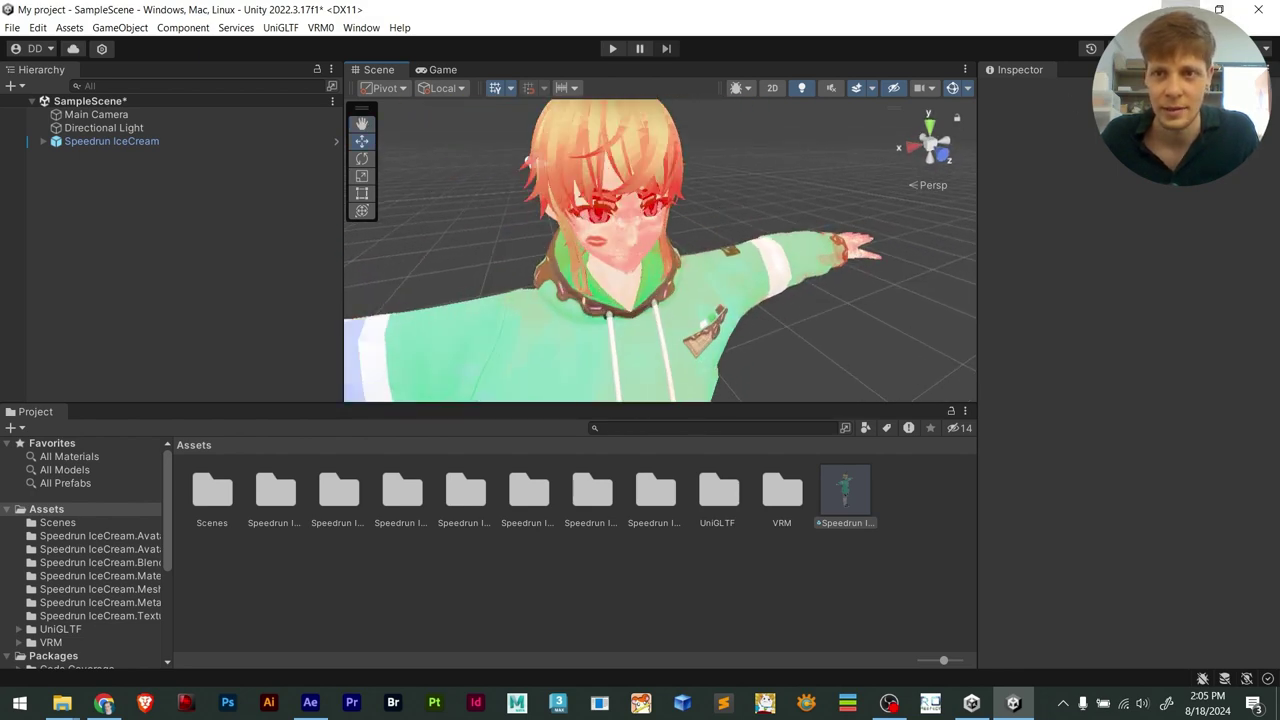
{"action": "key", "text": "super+d"}
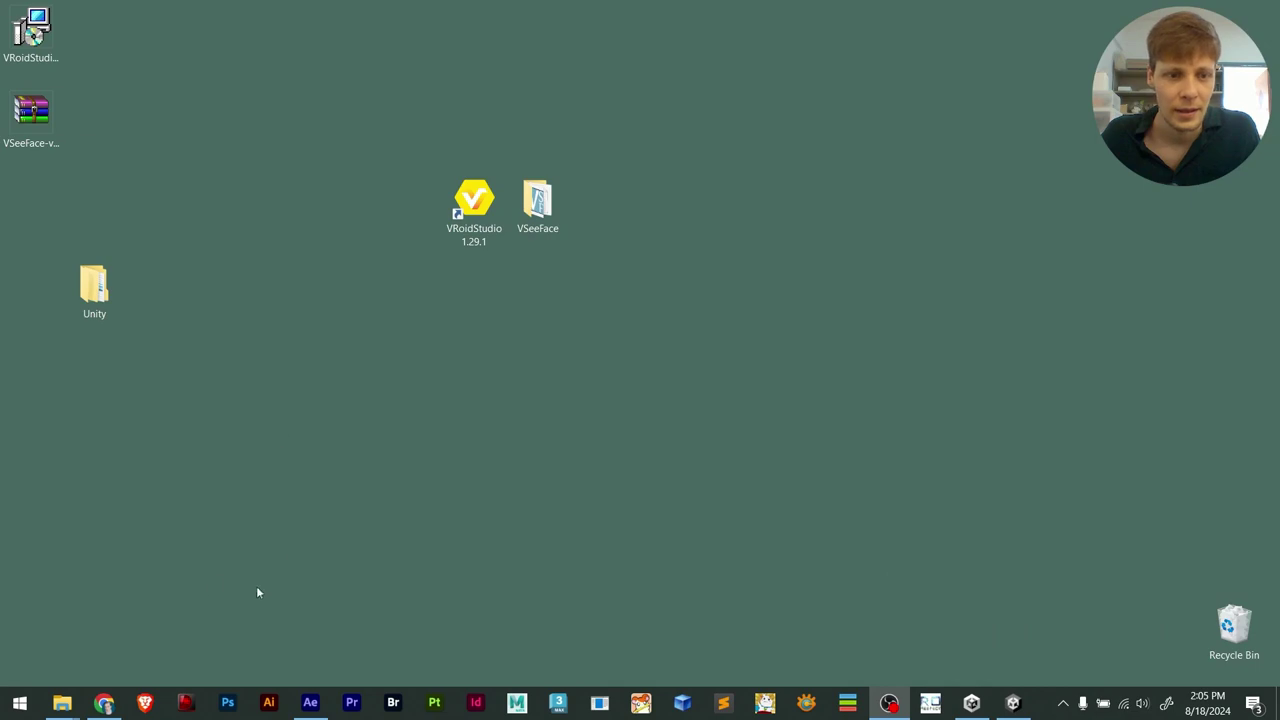
In Chrome's Iron Fantasy Crown tab, dismiss the download dialog and open iron-fantasy-crown.zip from recent downloads
{"action": "left_click", "coordinate": [104, 701]}
{"action": "left_click", "coordinate": [695, 16]}
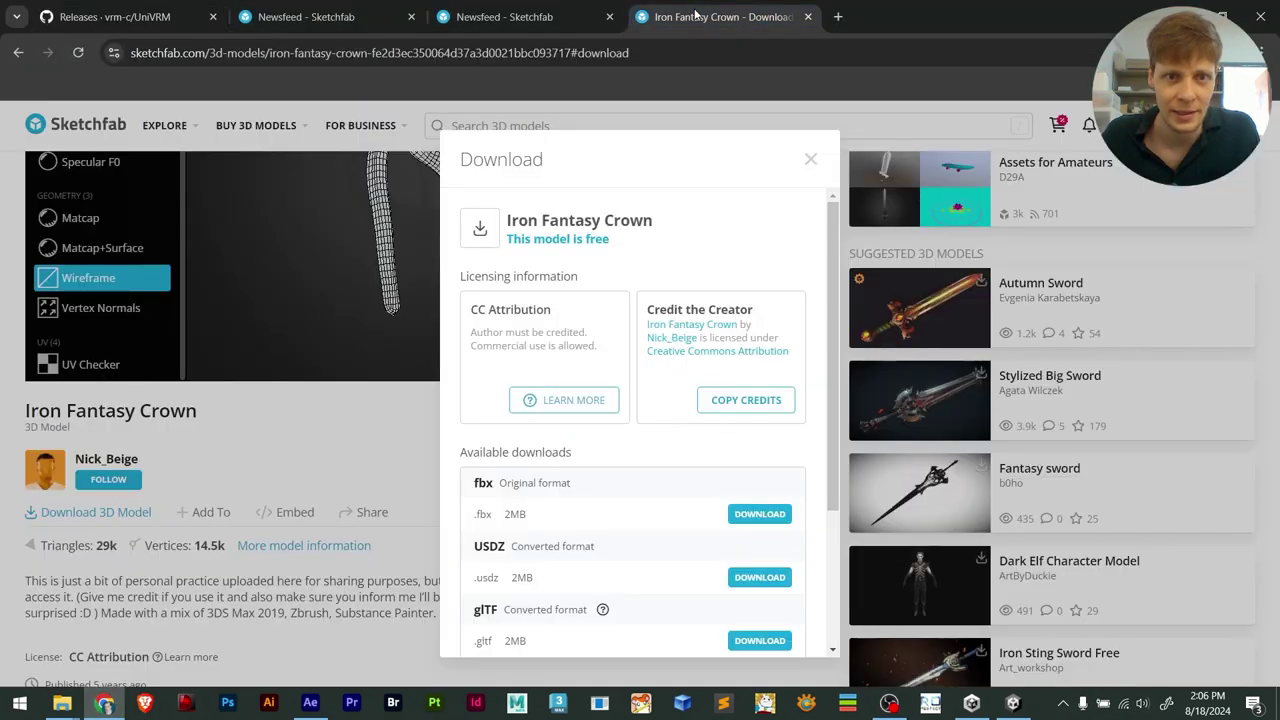
{"action": "left_click", "coordinate": [812, 161]}
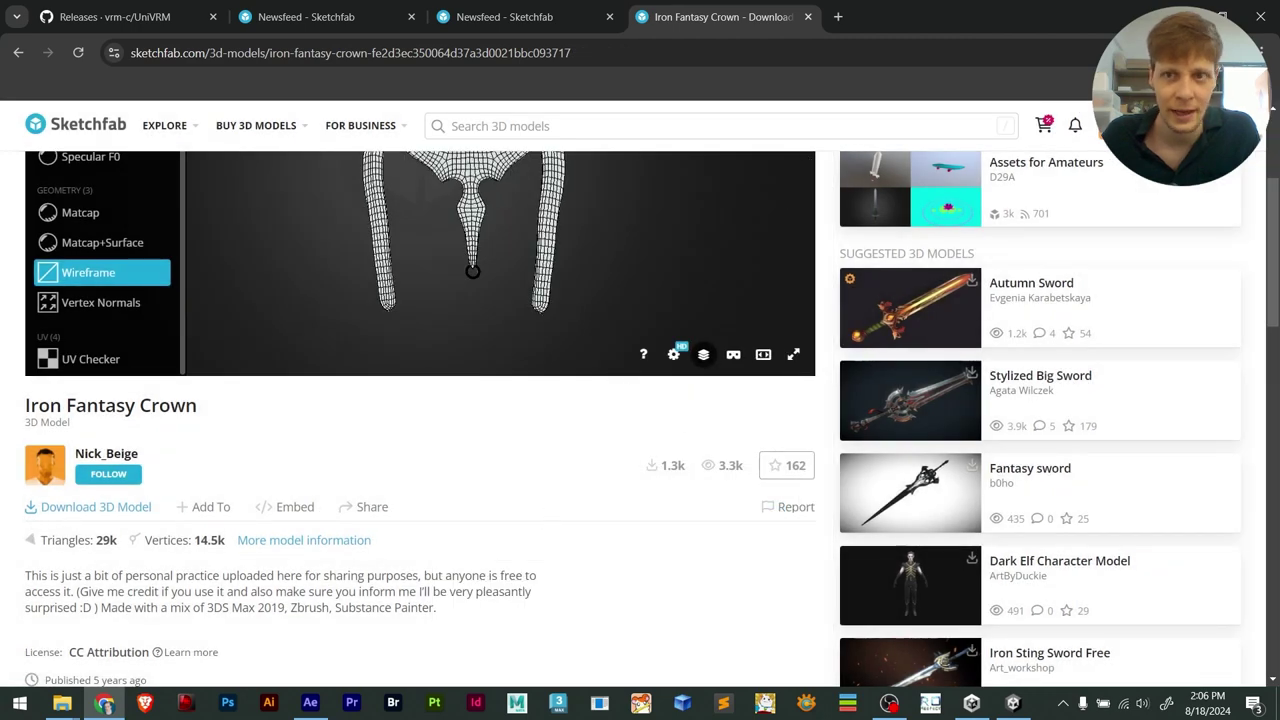
{"action": "left_click", "coordinate": [1222, 52]}
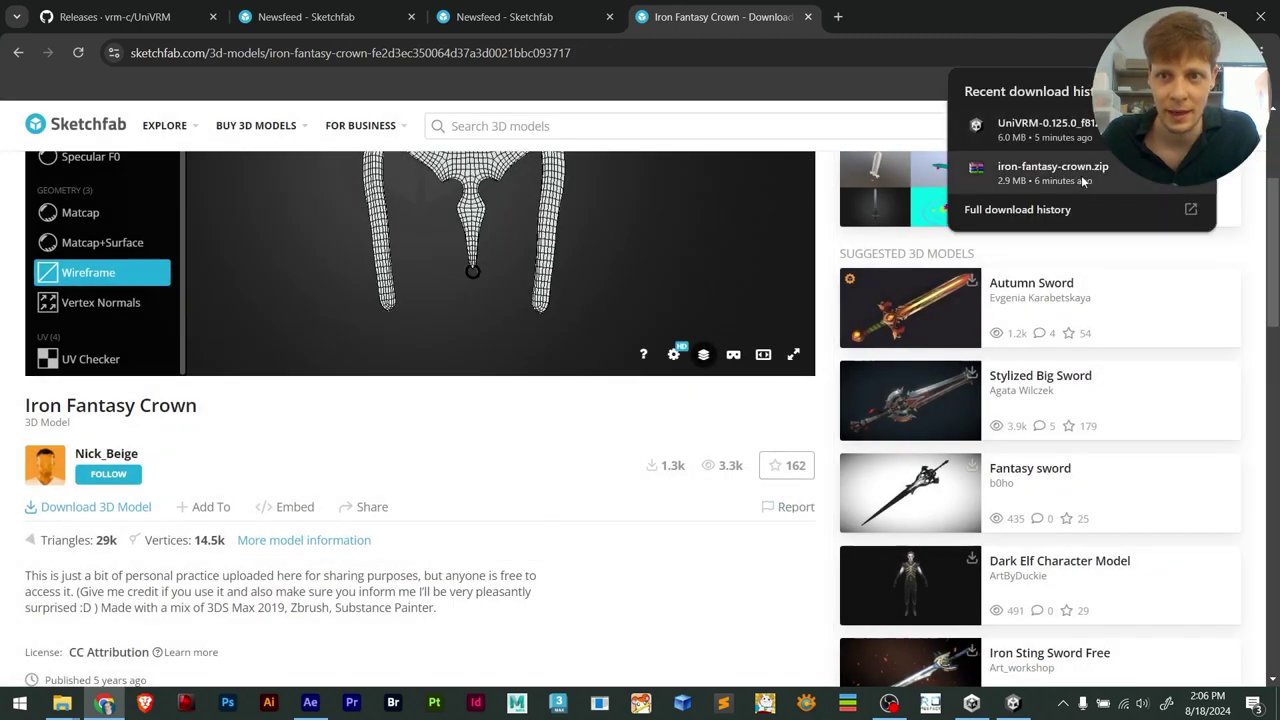
{"action": "left_click", "coordinate": [1052, 168]}
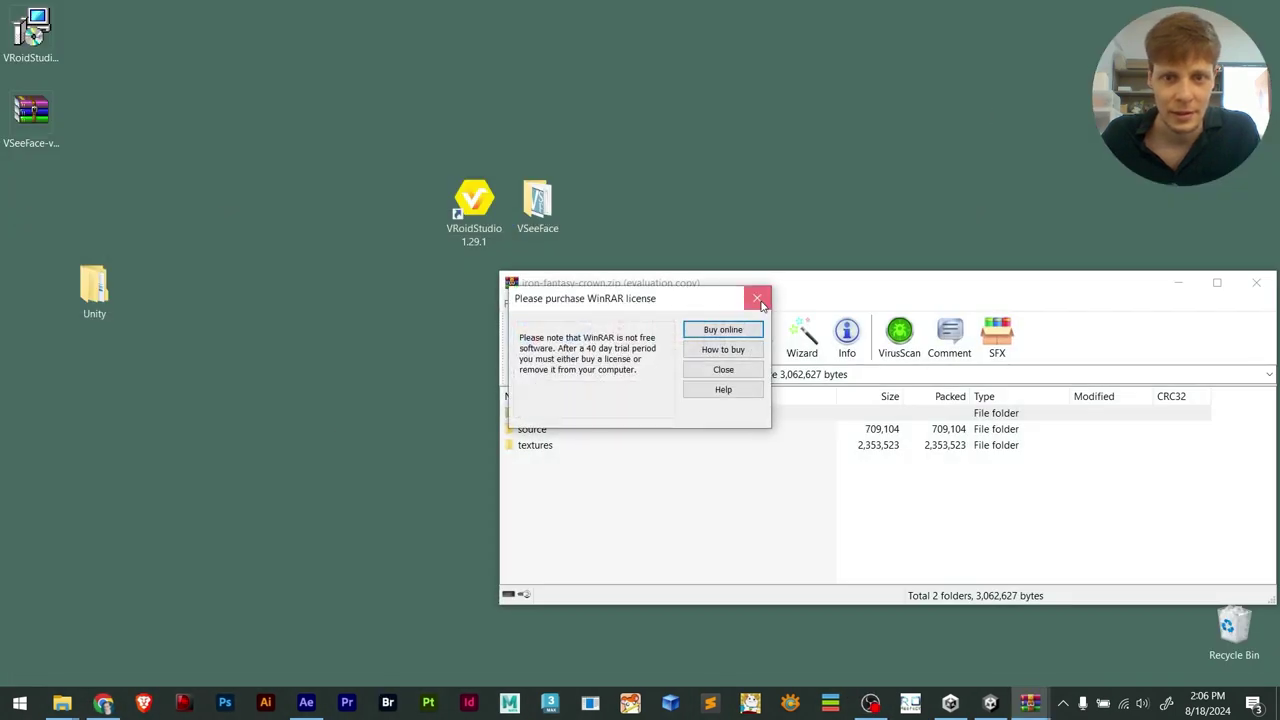
Dismiss the WinRAR licence reminder and extract crown mass.fbx from the source folder onto the desktop
{"action": "left_click", "coordinate": [758, 299]}
{"action": "double_click", "coordinate": [528, 430]}
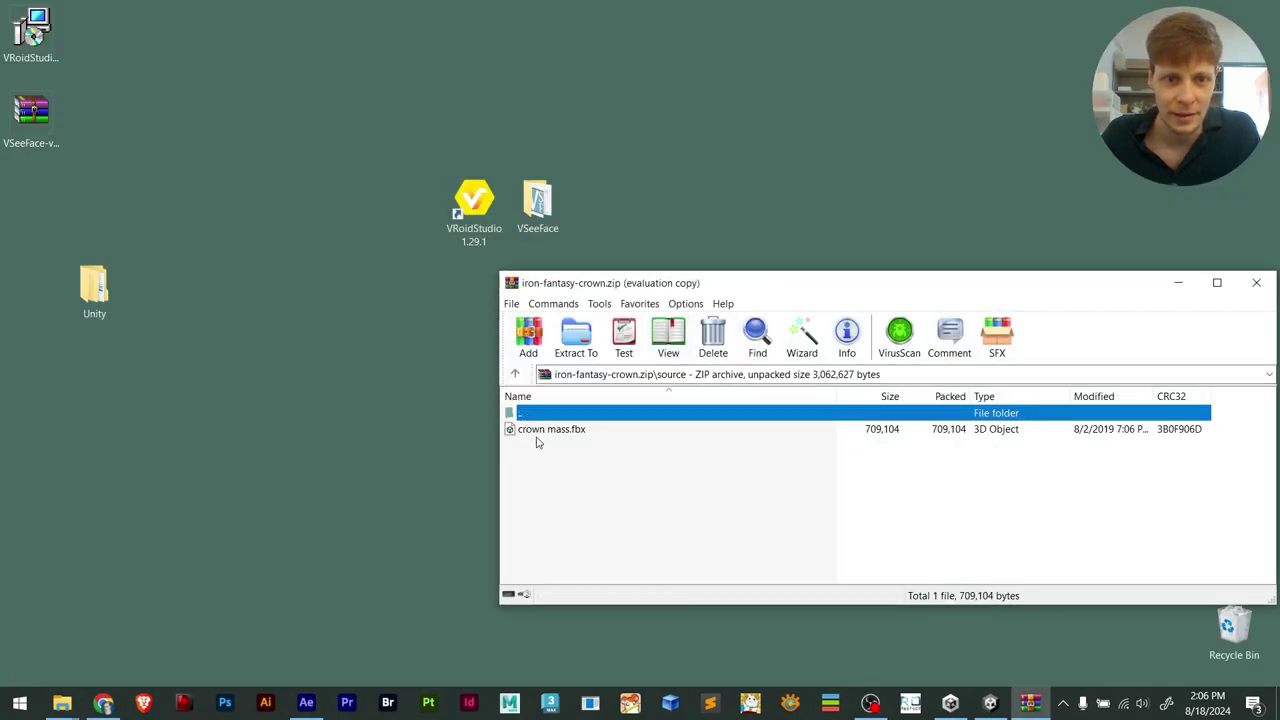
{"action": "left_click", "coordinate": [537, 433]}
{"action": "left_click_drag", "start_coordinate": [536, 433], "coordinate": [501, 421]}
{"action": "left_click_drag", "start_coordinate": [286, 356], "coordinate": [286, 356]}
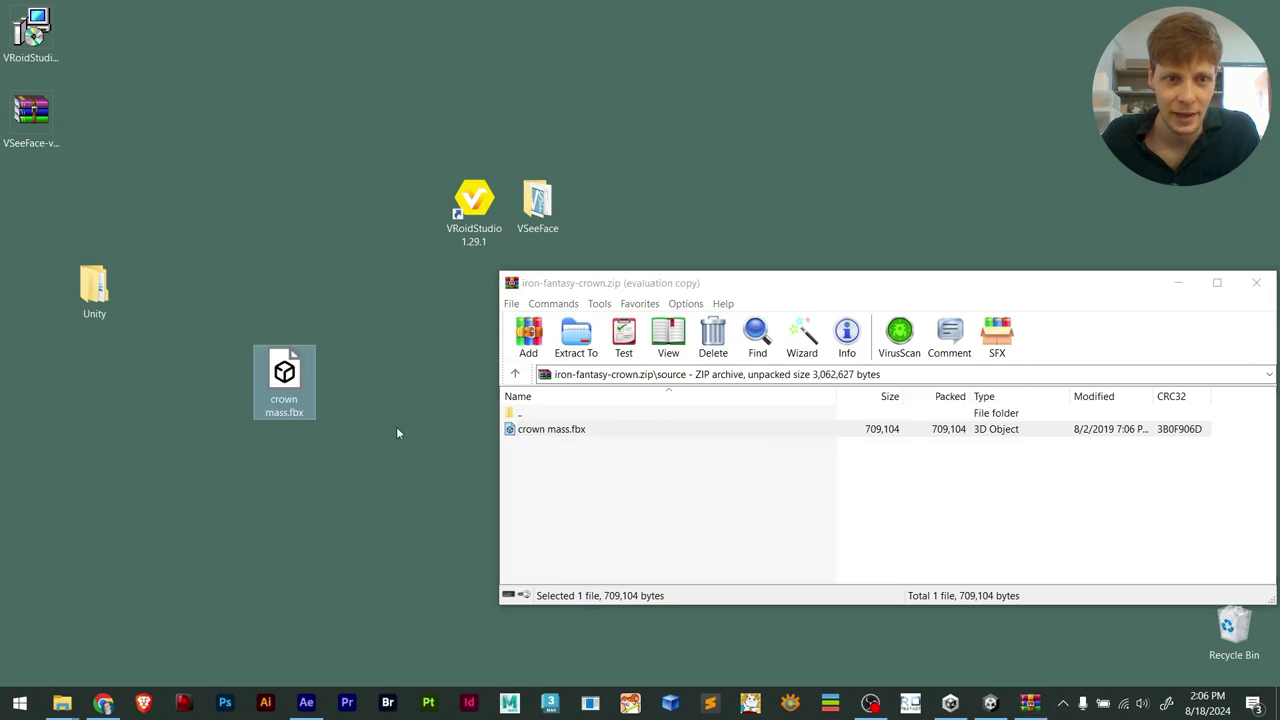
Extract all six crown texture PNGs from the textures folder onto the desktop and close WinRAR
{"action": "left_click", "coordinate": [512, 413]}
{"action": "double_click", "coordinate": [515, 413]}
{"action": "double_click", "coordinate": [525, 445]}
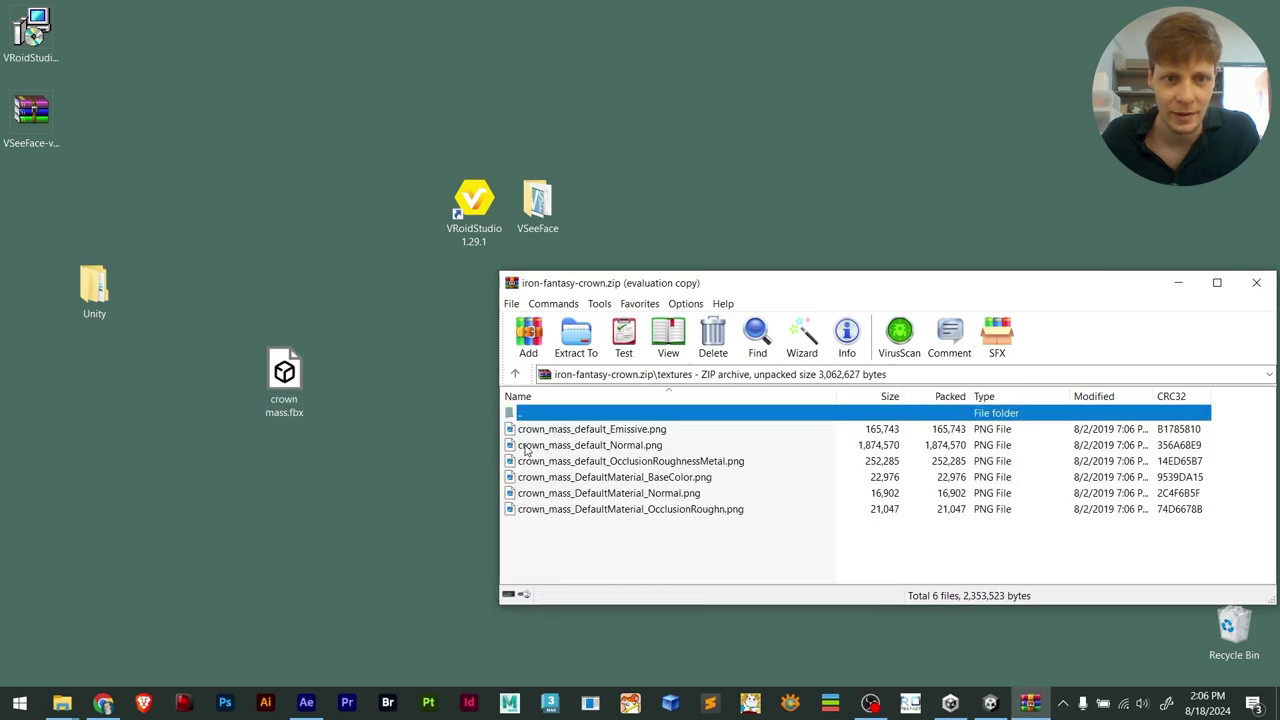
{"action": "left_click", "coordinate": [572, 436]}
{"action": "left_click", "coordinate": [582, 512], "text": "shift"}
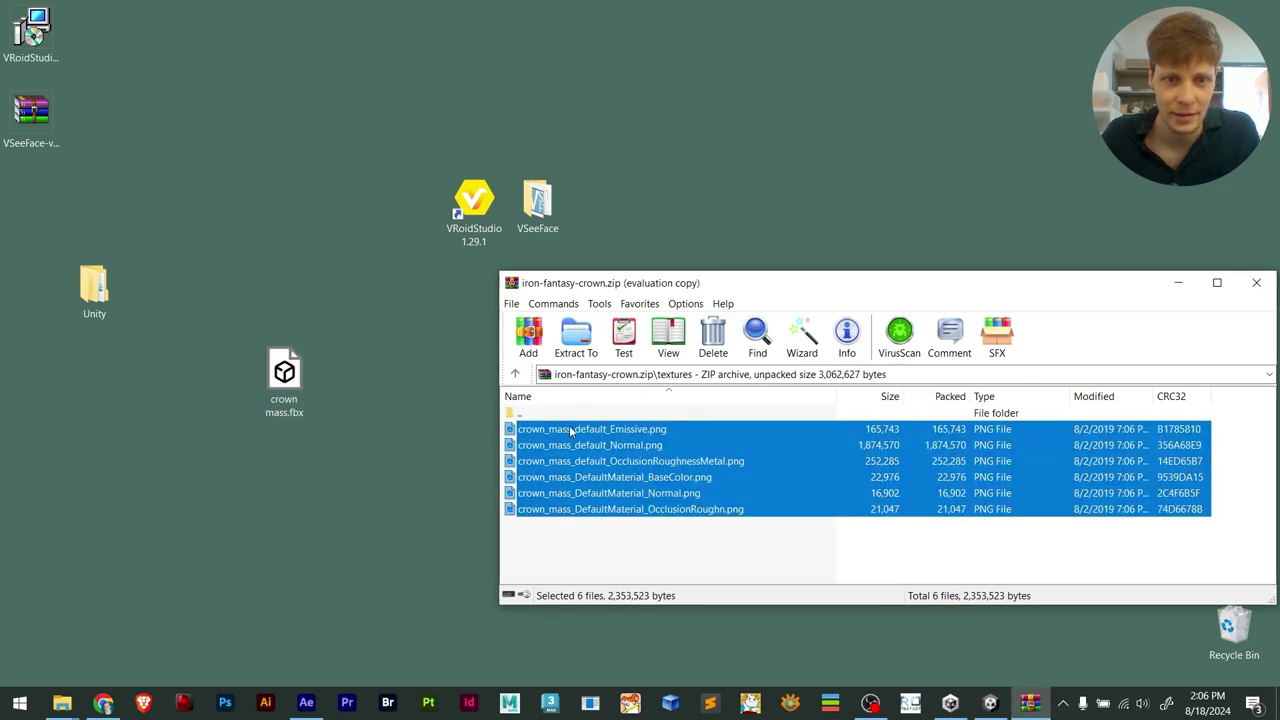
{"action": "left_click_drag", "start_coordinate": [570, 432], "coordinate": [360, 388]}
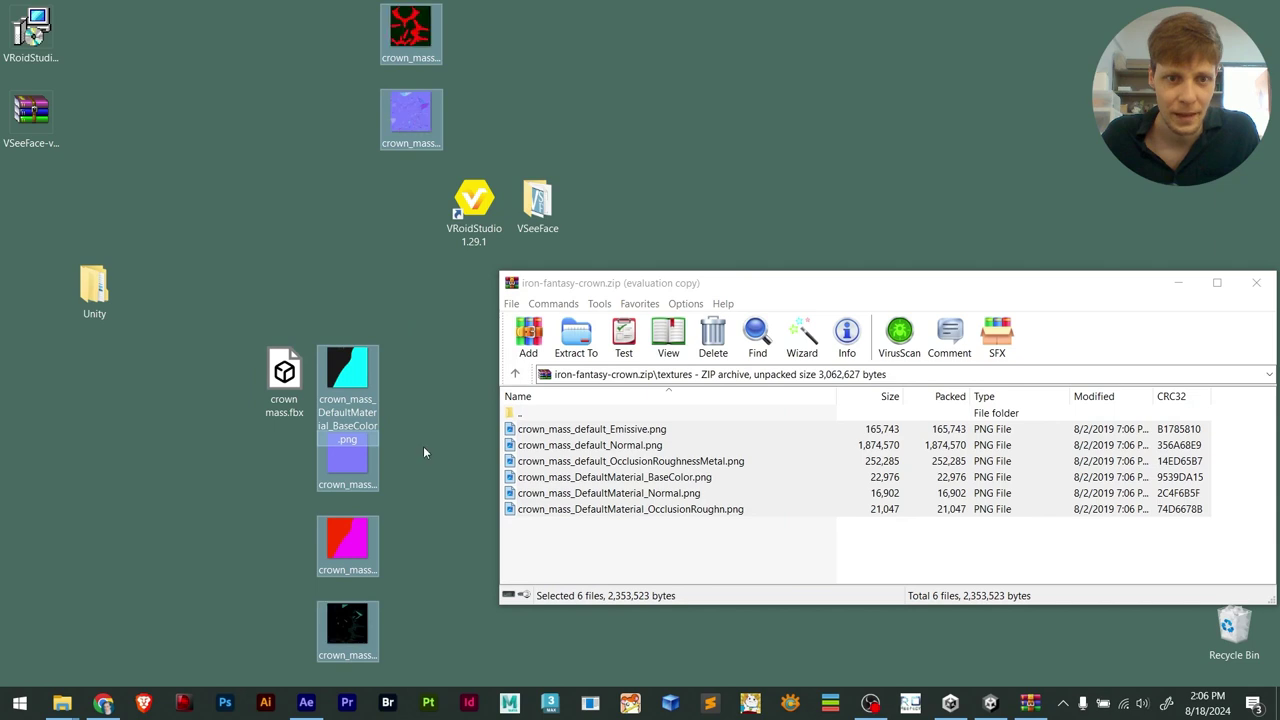
{"action": "left_click", "coordinate": [1256, 282]}
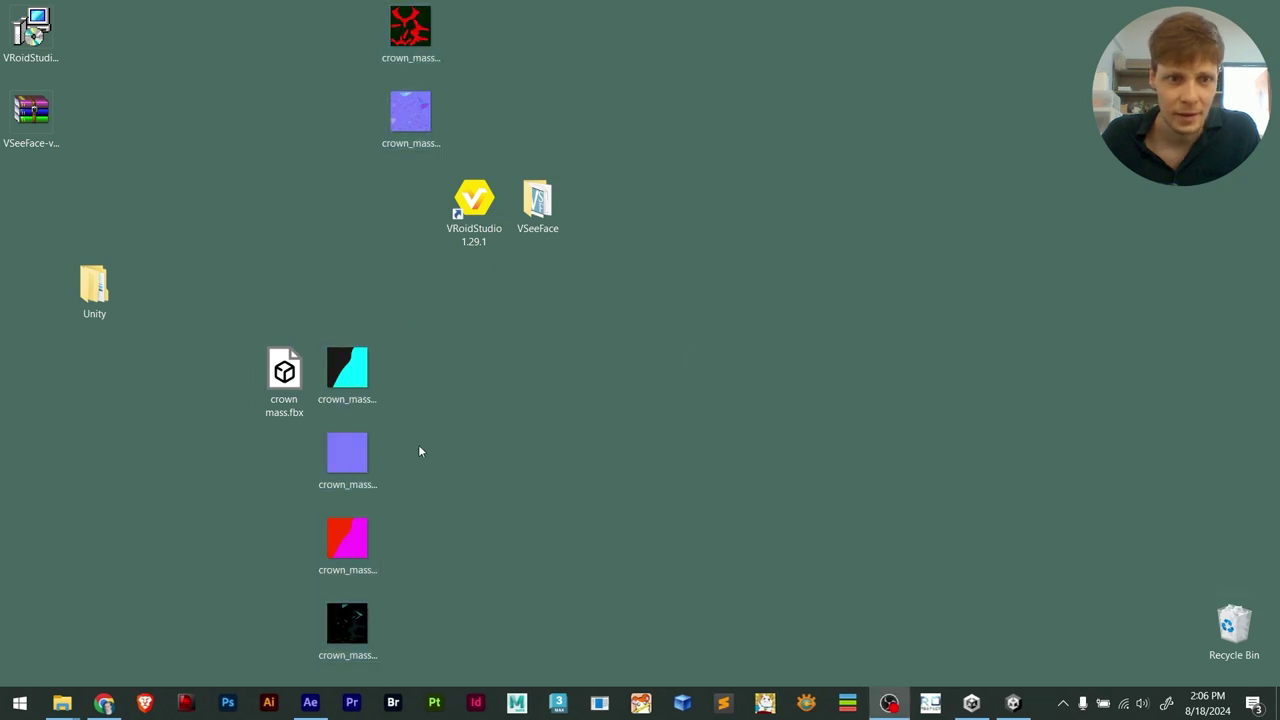
{"action": "left_click", "coordinate": [405, 133], "text": "ctrl"}
Move crown mass.fbx and the crown texture PNGs into the desktop Unity folder
{"action": "left_click", "coordinate": [411, 35], "text": "ctrl"}
{"action": "left_click", "coordinate": [287, 385], "text": "ctrl"}
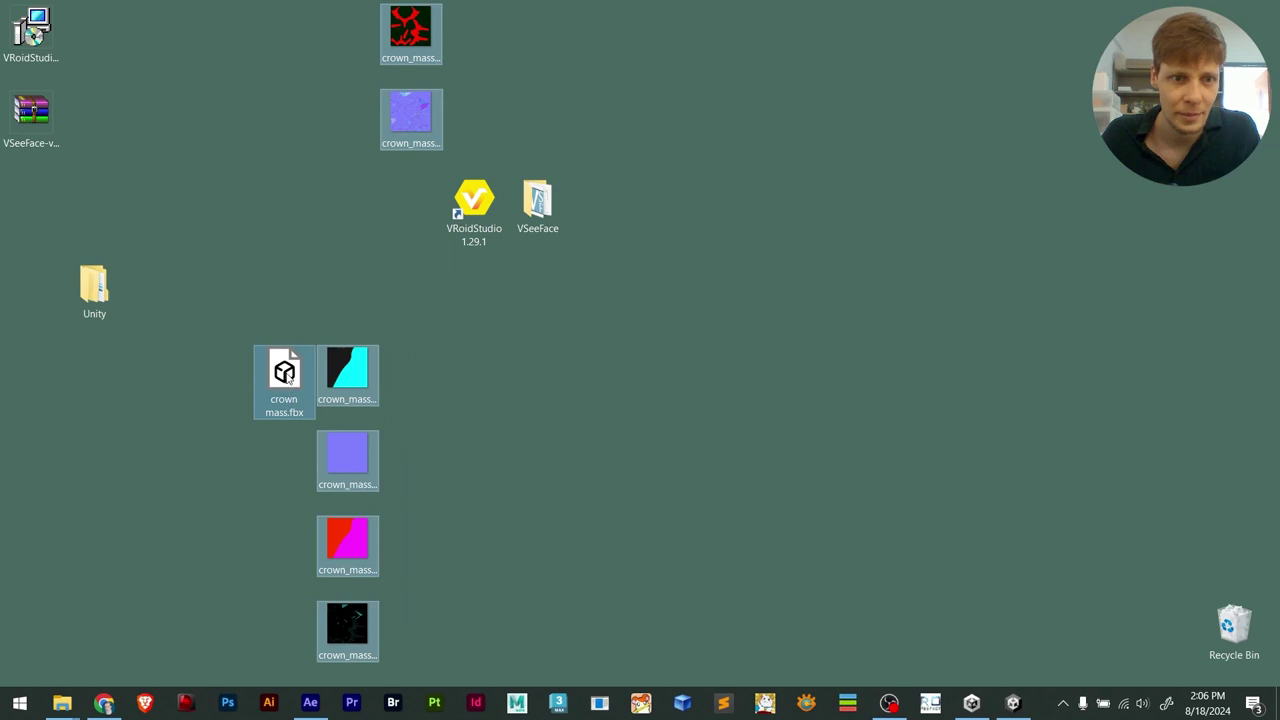
{"action": "left_click_drag", "start_coordinate": [287, 378], "coordinate": [97, 292]}
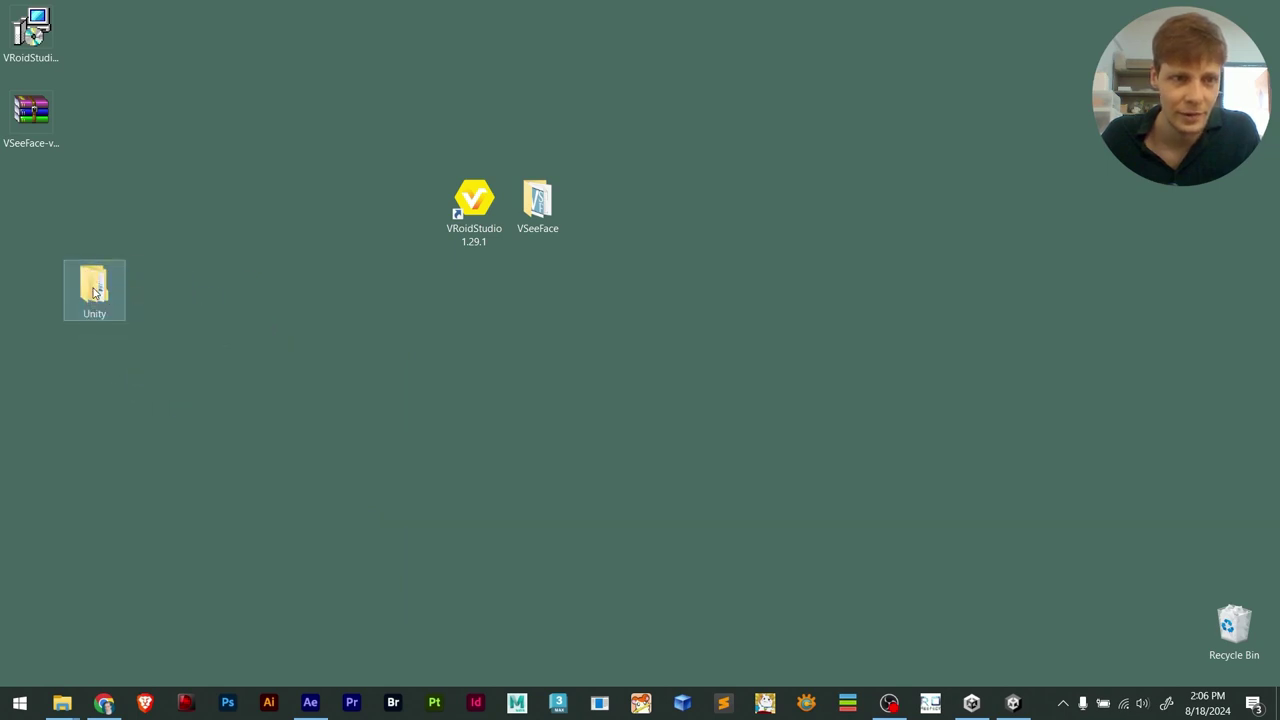
{"action": "double_click", "coordinate": [95, 290]}
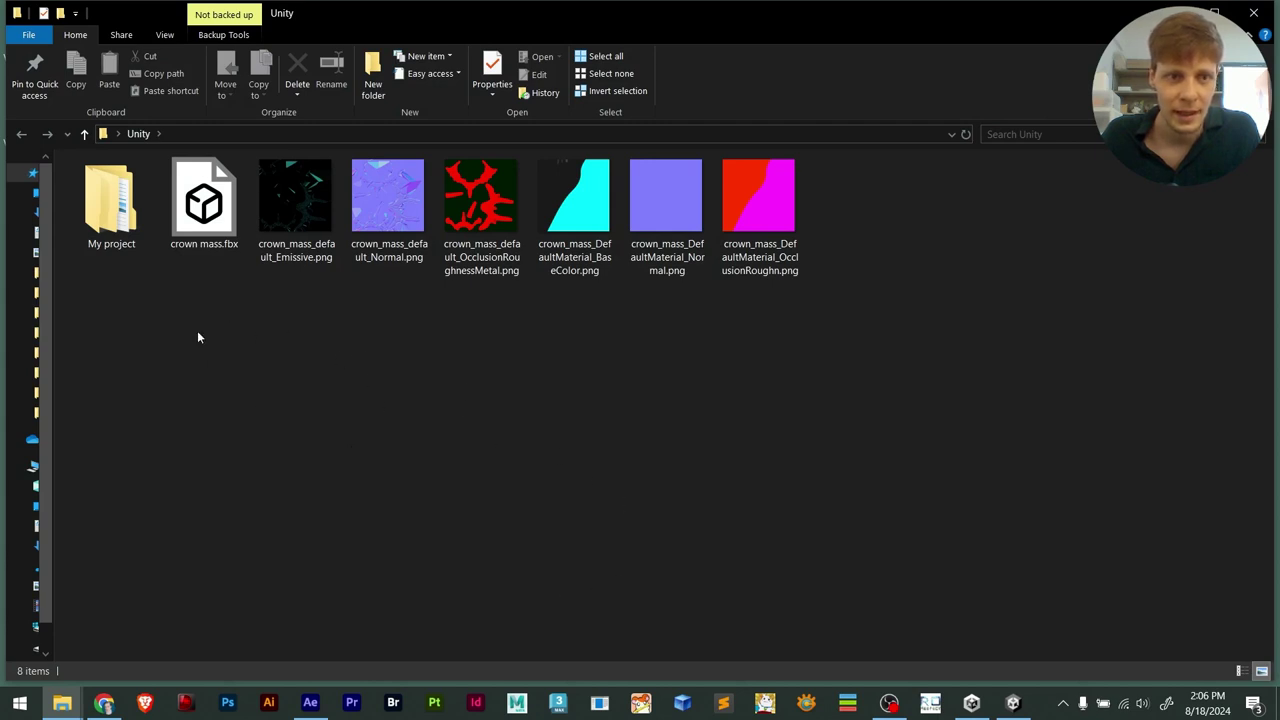
Drag crown mass.fbx from the Unity folder toward Maya and launch Autodesk Maya from the taskbar
{"action": "left_click_drag", "start_coordinate": [205, 210], "coordinate": [540, 685]}
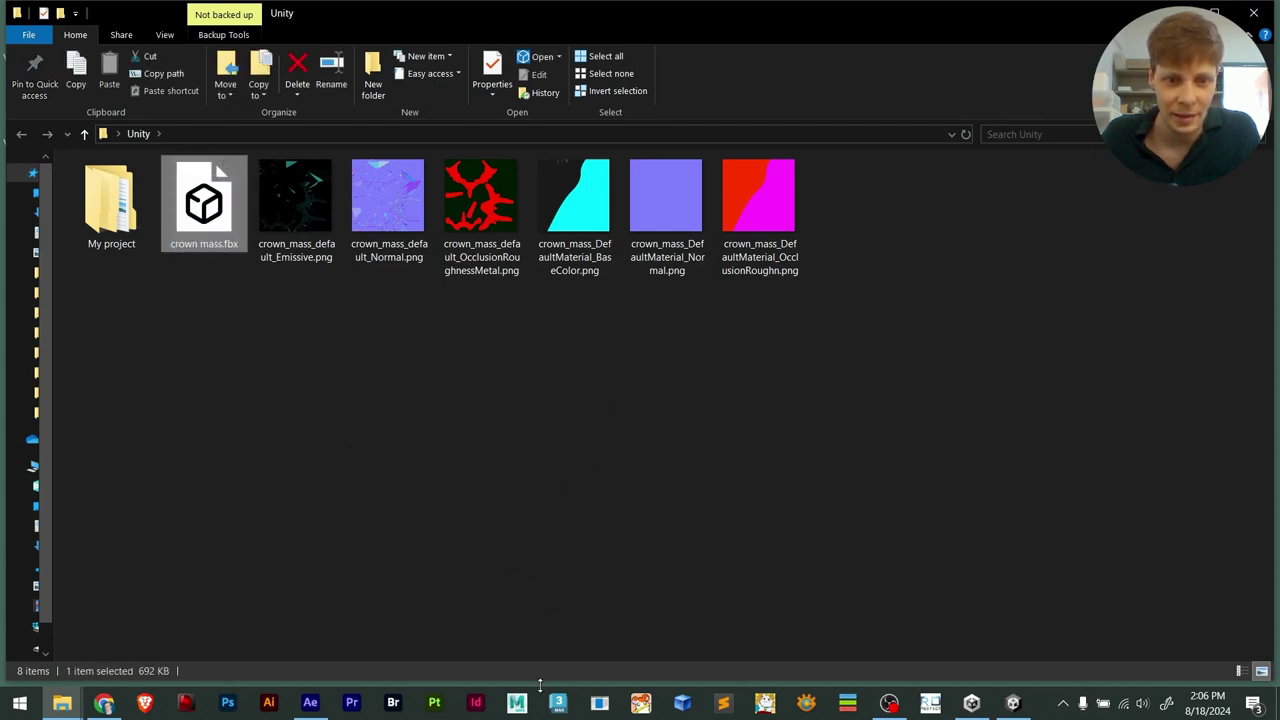
{"action": "left_click_drag", "start_coordinate": [204, 232], "coordinate": [522, 706]}
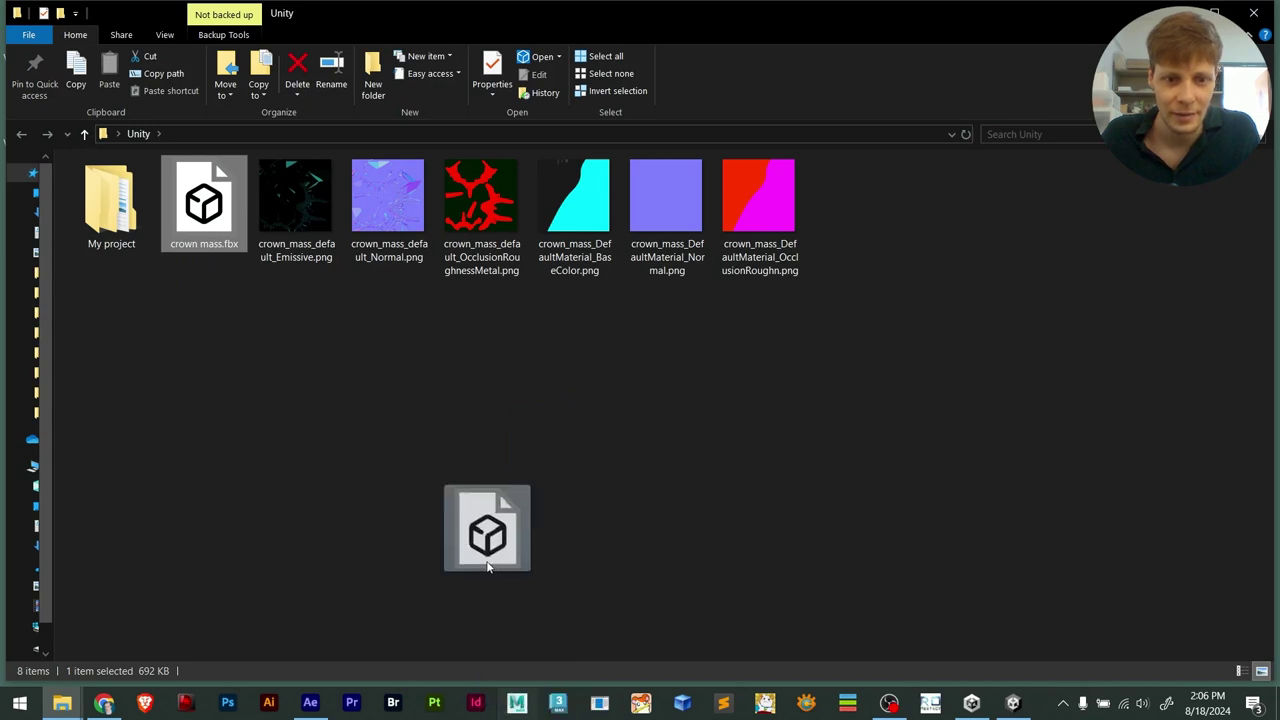
{"action": "left_click", "coordinate": [518, 704]}
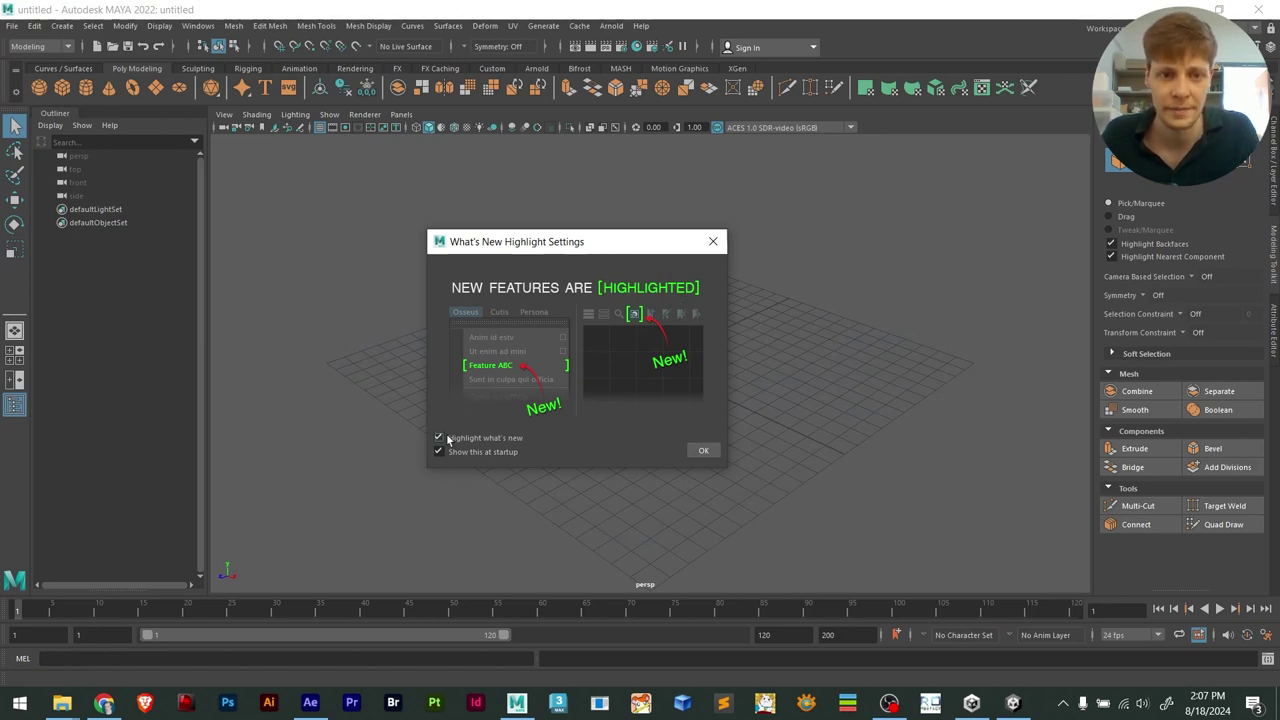
Dismiss the What's New notice, drop crown mass.fbx into the Maya scene and frame it
{"action": "left_click", "coordinate": [713, 241]}
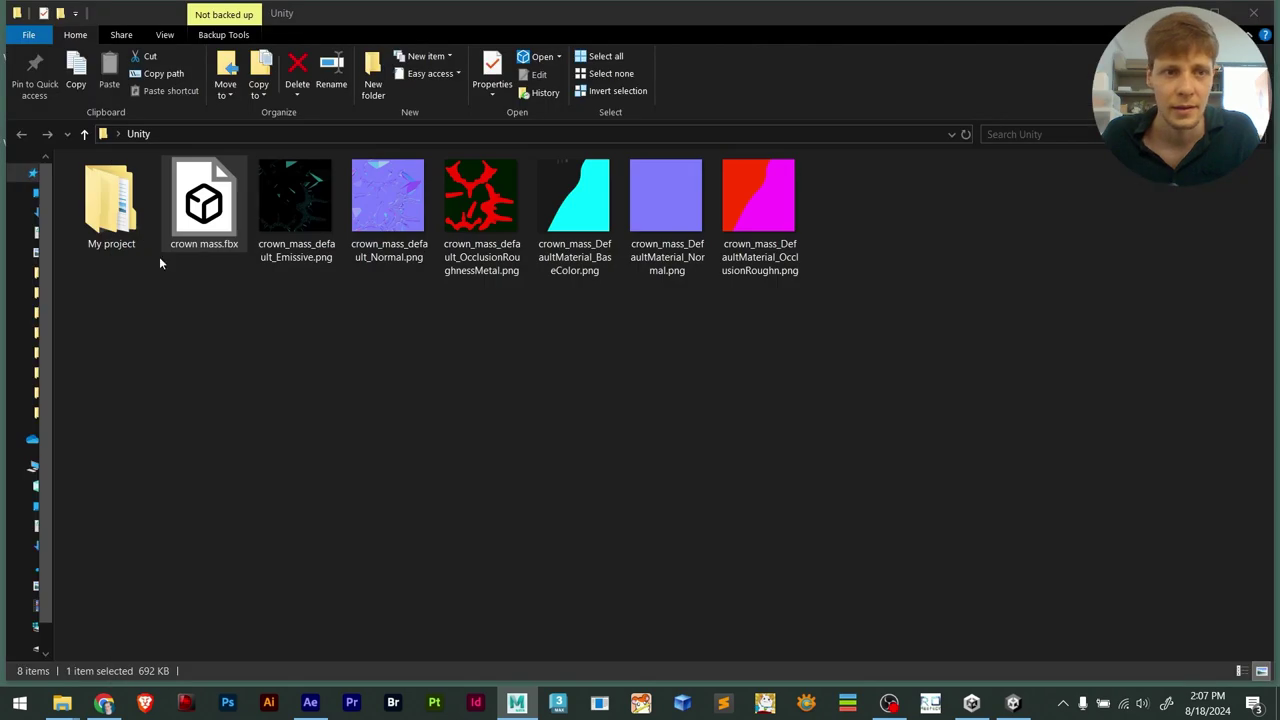
{"action": "left_click_drag", "start_coordinate": [172, 245], "coordinate": [675, 503]}
{"action": "key", "text": "alt+Tab"}
{"action": "key", "text": "alt+Tab"}
{"action": "key", "text": "alt+Tab"}
{"action": "key", "text": "alt+Tab"}
{"action": "key", "text": "alt+Tab"}
{"action": "key", "text": "alt+Tab"}
{"action": "key", "text": "alt+Tab"}
{"action": "key", "text": "alt+Tab"}
{"action": "key", "text": "alt+Tab"}
{"action": "key", "text": "alt+Tab"}
{"action": "key", "text": "alt+Tab"}
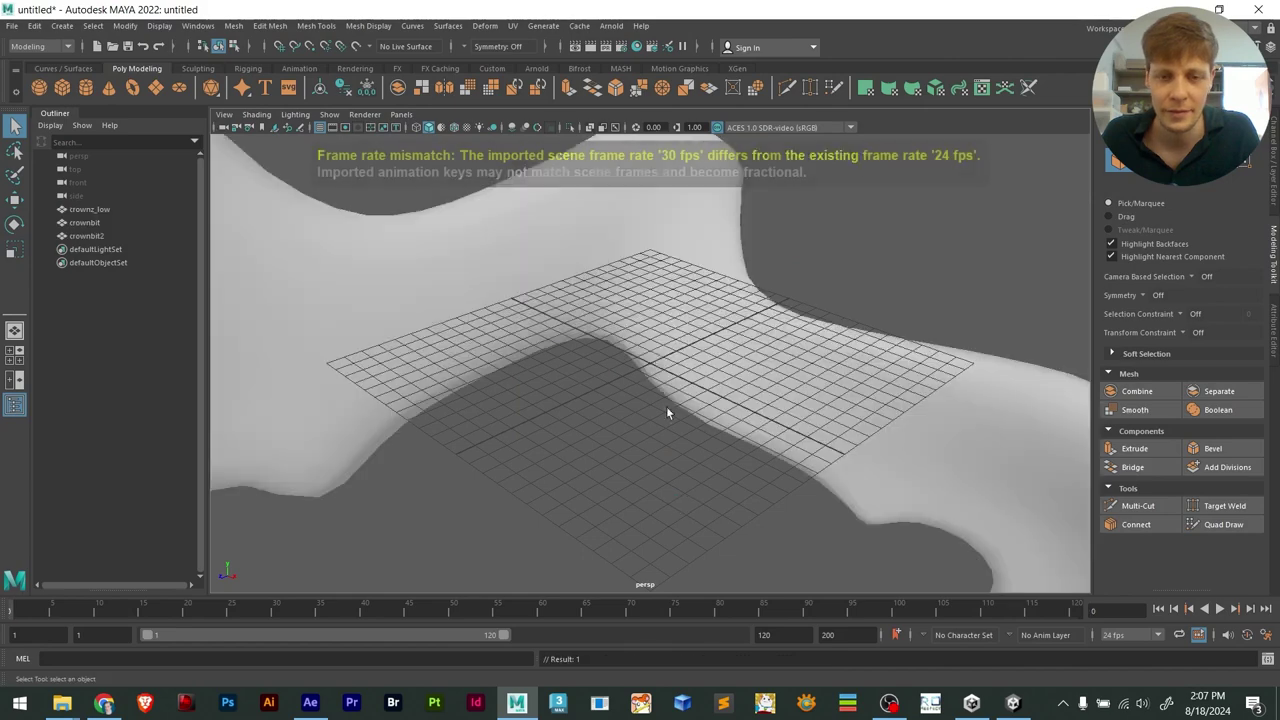
{"action": "key", "text": "f"}
Turn on textured viewport display and select the crownz_low crown mesh
{"action": "left_click_drag", "start_coordinate": [653, 392], "coordinate": [560, 300], "text": "alt"}
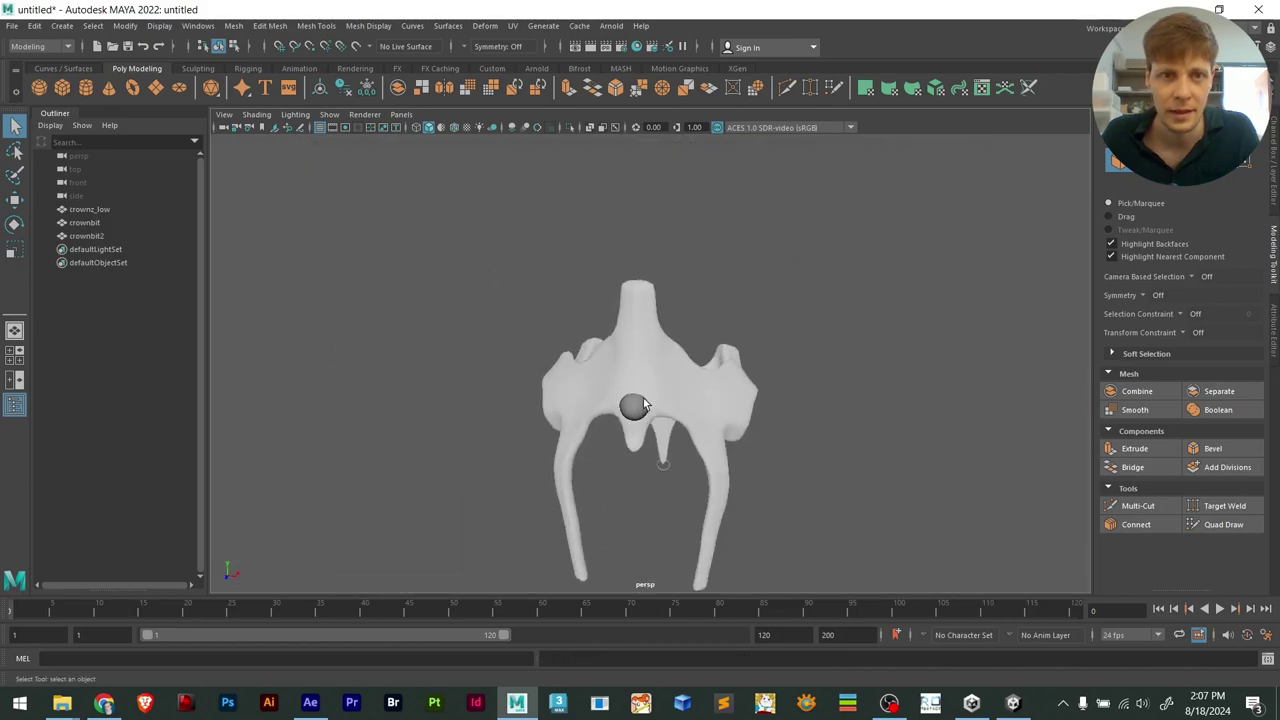
{"action": "scroll", "coordinate": [525, 233], "scroll_direction": "up", "scroll_amount": 5}
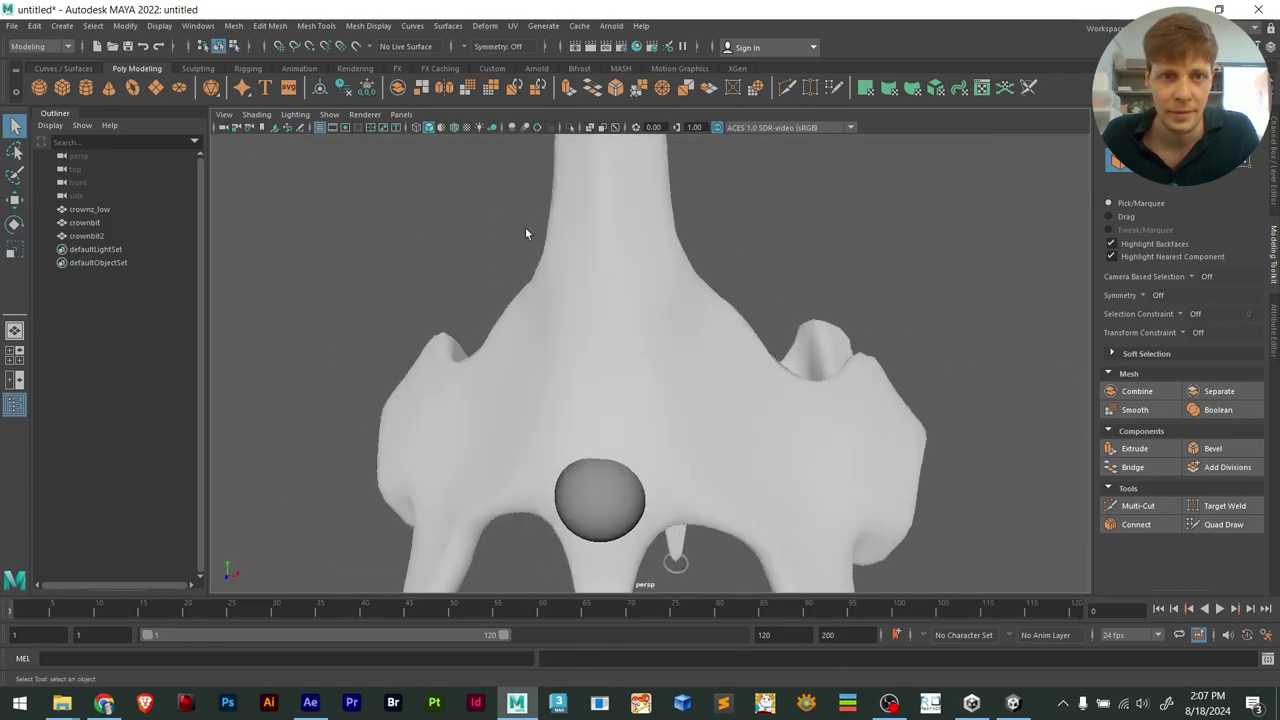
{"action": "left_click", "coordinate": [465, 128]}
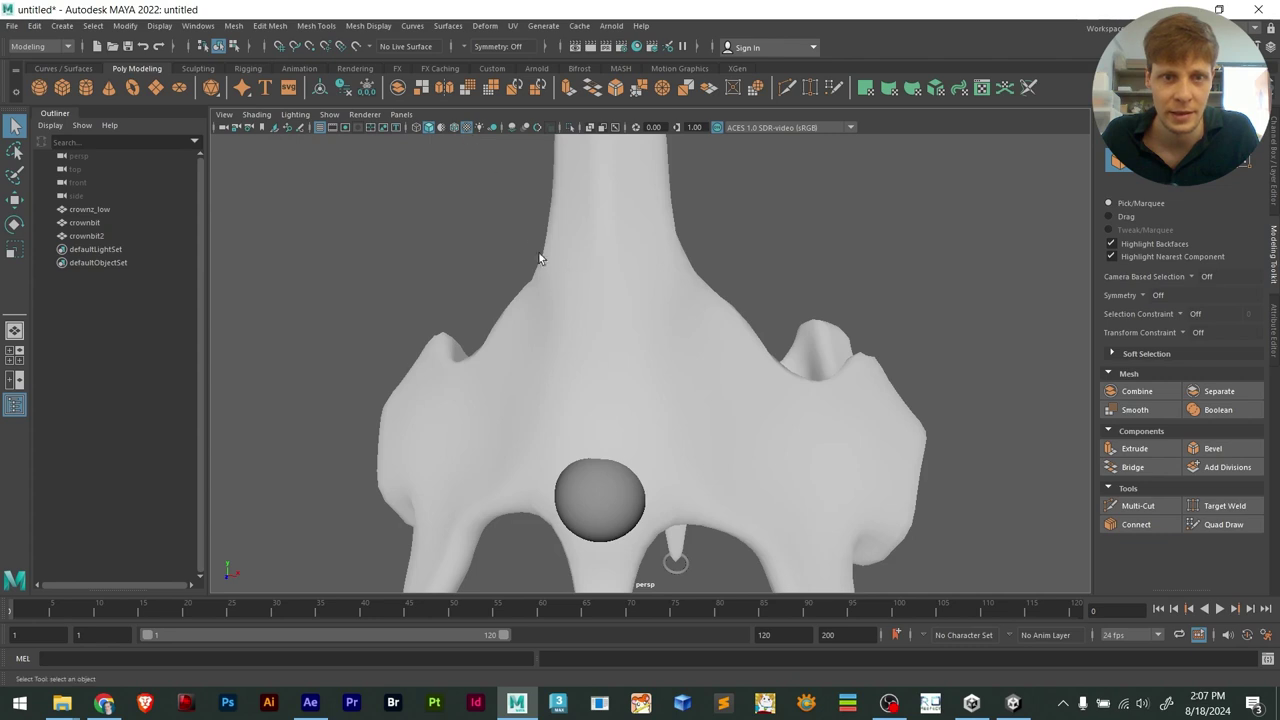
{"action": "mouse_move", "coordinate": [646, 403]}
{"action": "left_mouse_down", "text": "alt"}
{"action": "mouse_move", "coordinate": [715, 462]}
{"action": "mouse_move", "coordinate": [634, 420]}
{"action": "mouse_move", "coordinate": [737, 443]}
{"action": "left_mouse_up", "text": "alt"}
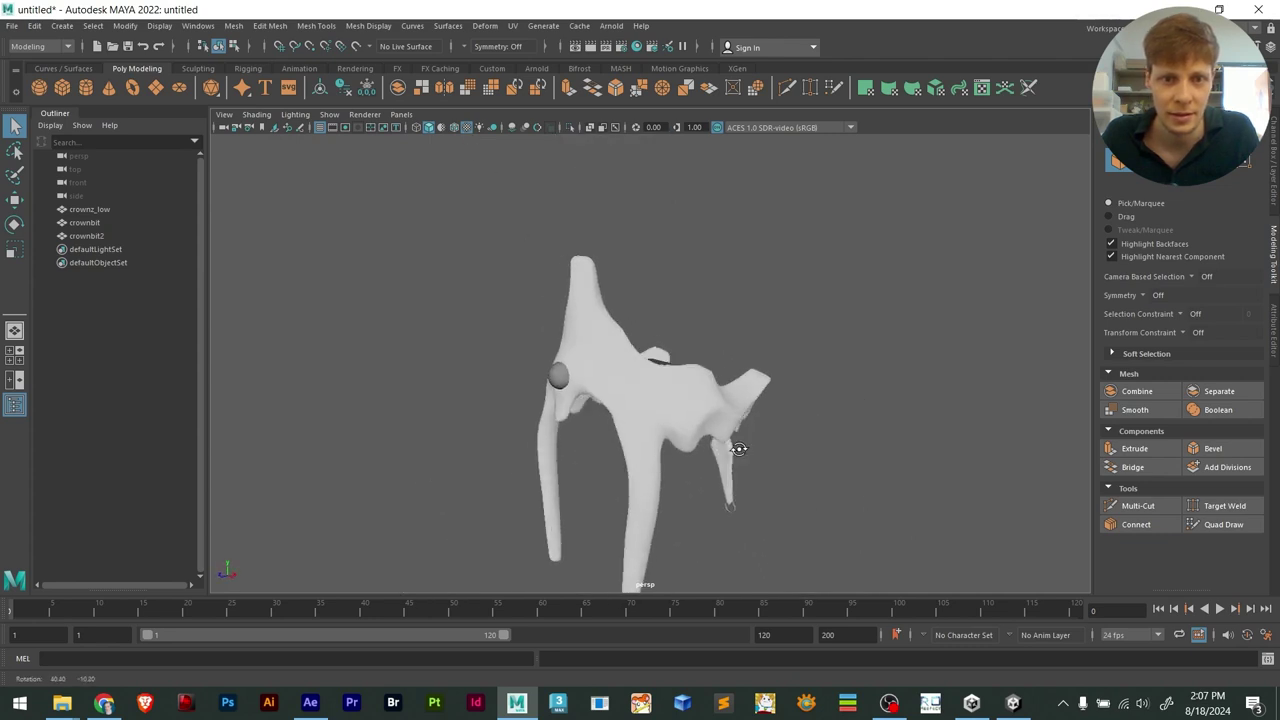
{"action": "left_click", "coordinate": [636, 396]}
{"action": "scroll", "coordinate": [655, 490], "scroll_direction": "down", "scroll_amount": 3}
{"action": "left_click_drag", "start_coordinate": [655, 490], "coordinate": [734, 471], "text": "alt"}
Select crownbit and crownz_low and scale the crown down to about a third
{"action": "left_click", "coordinate": [637, 371]}
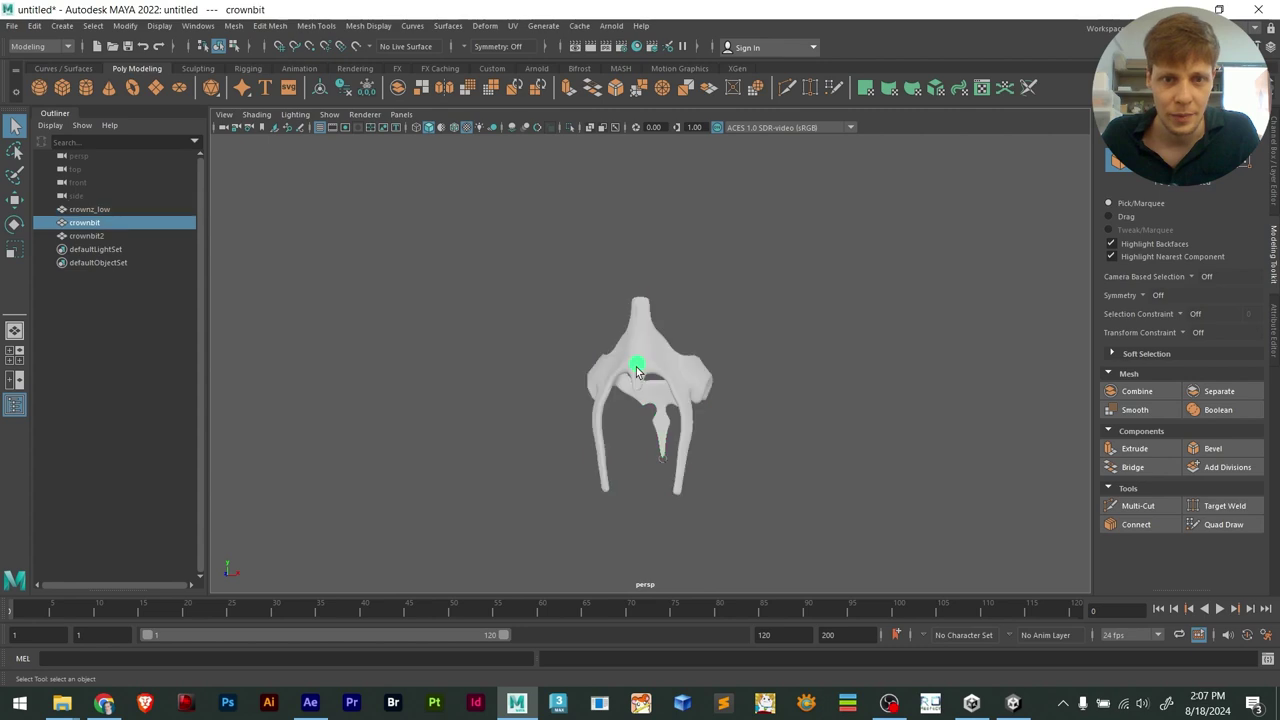
{"action": "left_click", "coordinate": [671, 373], "text": "shift"}
{"action": "scroll", "coordinate": [677, 383], "scroll_direction": "up", "scroll_amount": 5}
{"action": "left_click_drag", "start_coordinate": [677, 383], "coordinate": [629, 441], "text": "alt"}
{"action": "key", "text": "w"}
{"action": "key", "text": "e"}
{"action": "key", "text": "r"}
{"action": "left_click_drag", "start_coordinate": [651, 364], "coordinate": [251, 520]}
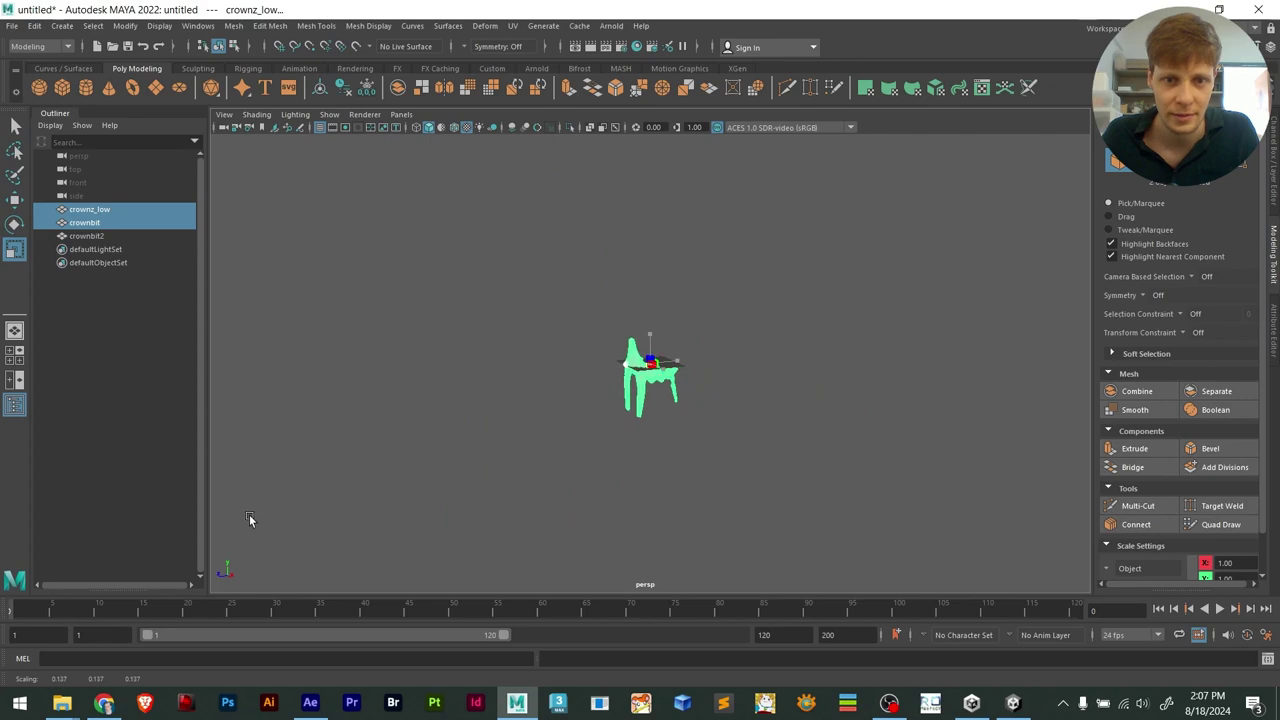
{"action": "key", "text": "f"}
Raise the crown up along Y, undoing an extra shrink attempt
{"action": "key", "text": "w"}
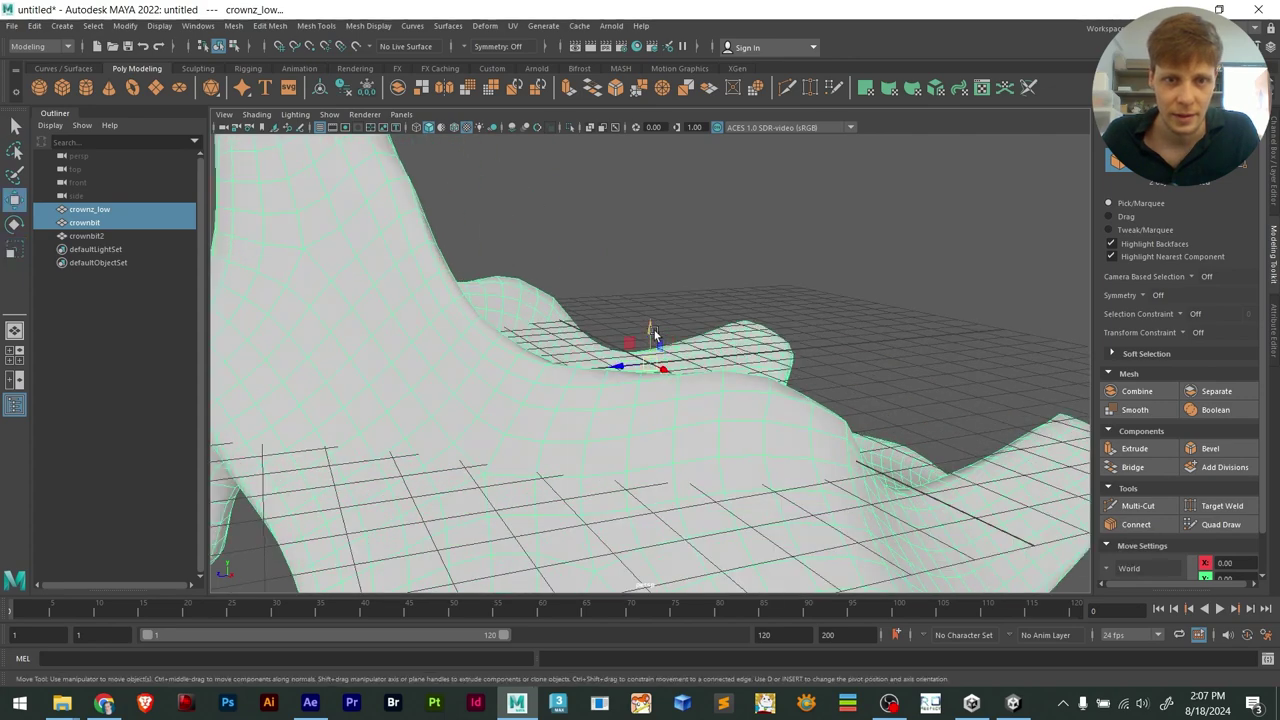
{"action": "left_click_drag", "start_coordinate": [651, 336], "coordinate": [650, 229]}
{"action": "key", "text": "f"}
{"action": "key", "text": "r"}
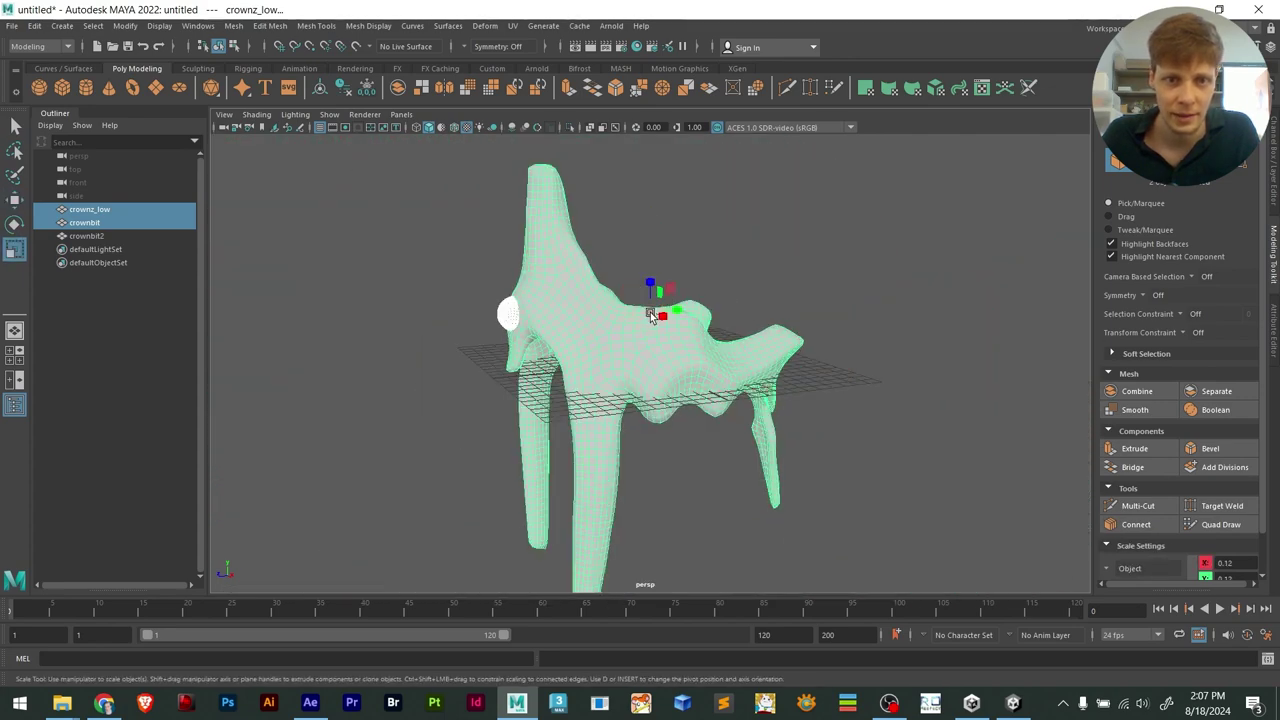
{"action": "left_click_drag", "start_coordinate": [650, 314], "coordinate": [608, 320]}
{"action": "key", "text": "ctrl+z"}
{"action": "key", "text": "w"}
{"action": "key", "text": "ctrl+z"}
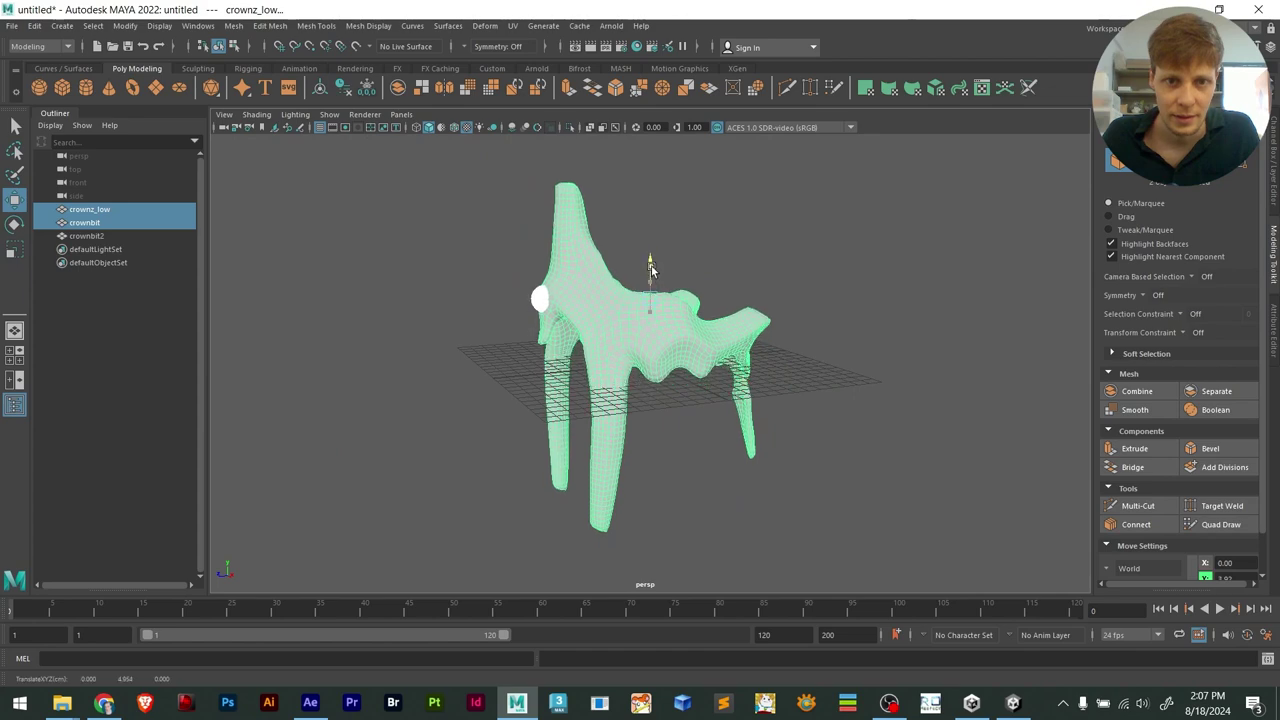
Adjust the pivots of the crownz_low and crownbit meshes
{"action": "left_click", "coordinate": [803, 386]}
{"action": "left_click_drag", "start_coordinate": [803, 386], "coordinate": [549, 340], "text": "alt"}
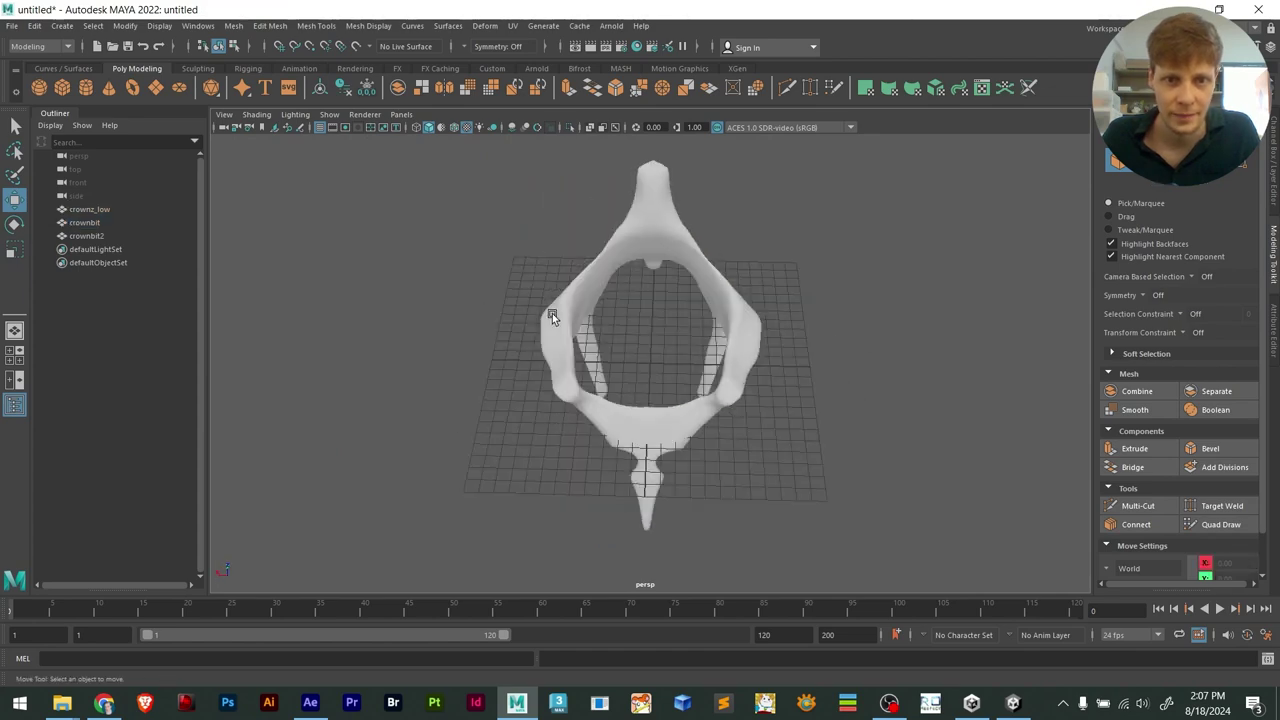
{"action": "left_click", "coordinate": [598, 358]}
{"action": "scroll", "coordinate": [668, 318], "scroll_direction": "up", "scroll_amount": 5}
{"action": "left_click_drag", "start_coordinate": [720, 255], "coordinate": [664, 257], "text": "alt"}
{"action": "key", "text": "d"}
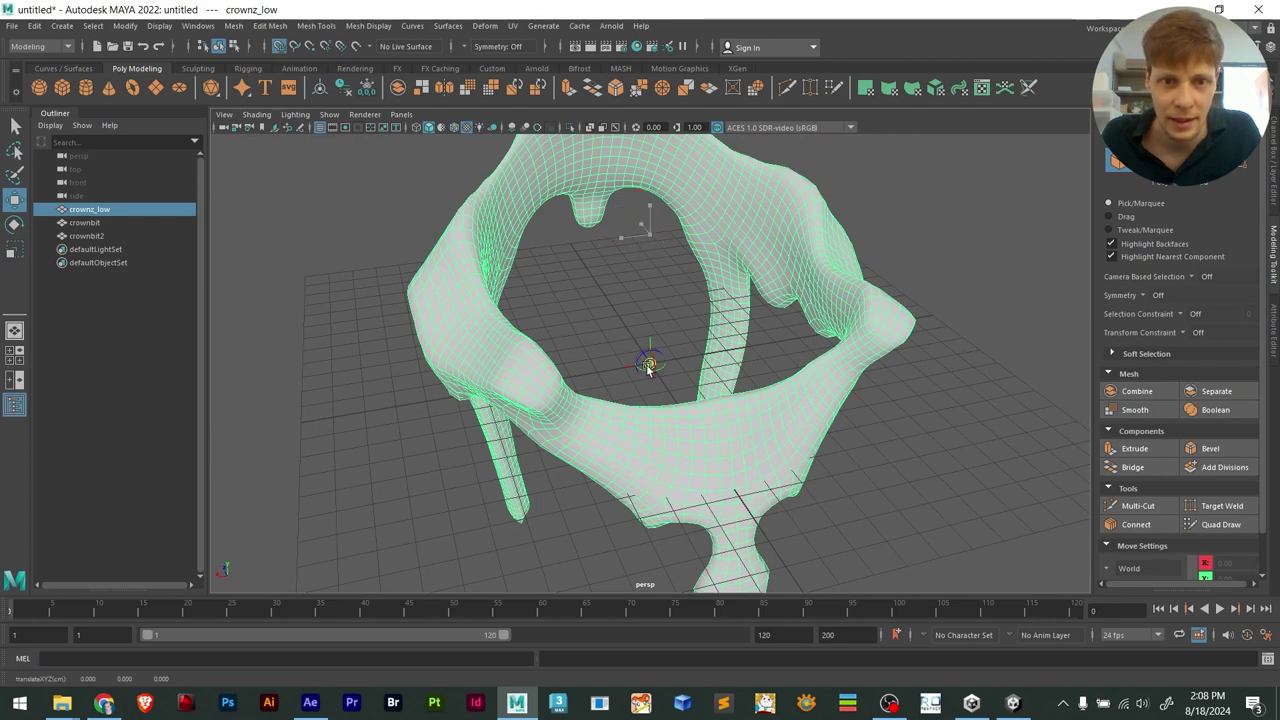
{"action": "left_click_drag", "start_coordinate": [648, 368], "coordinate": [638, 305], "text": "alt"}
{"action": "left_click", "coordinate": [470, 290]}
{"action": "key", "text": "d"}
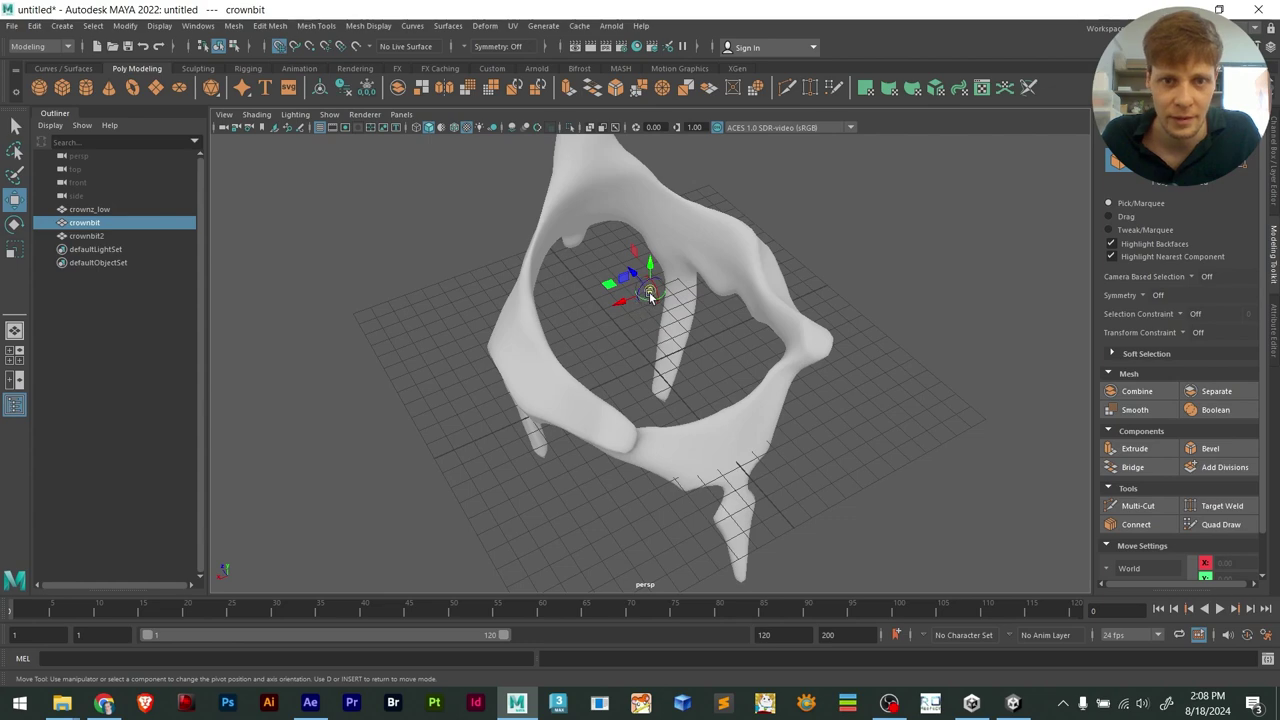
{"action": "left_click_drag", "start_coordinate": [662, 362], "coordinate": [737, 500], "text": "alt"}
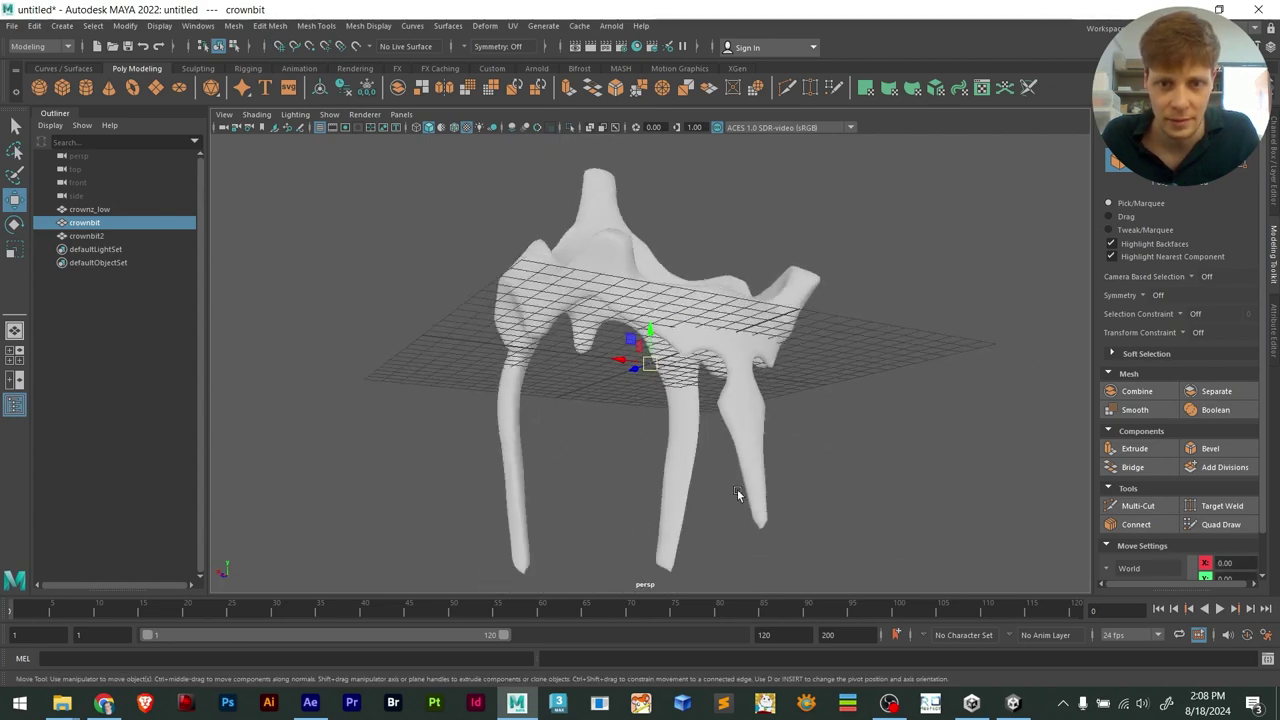
Isolate the small piece, delete the stray crownbit2 mesh, and reselect crownz_low
{"action": "key", "text": "ctrl+1"}
{"action": "left_click_drag", "start_coordinate": [597, 400], "coordinate": [612, 273], "text": "alt"}
{"action": "key", "text": "Delete"}
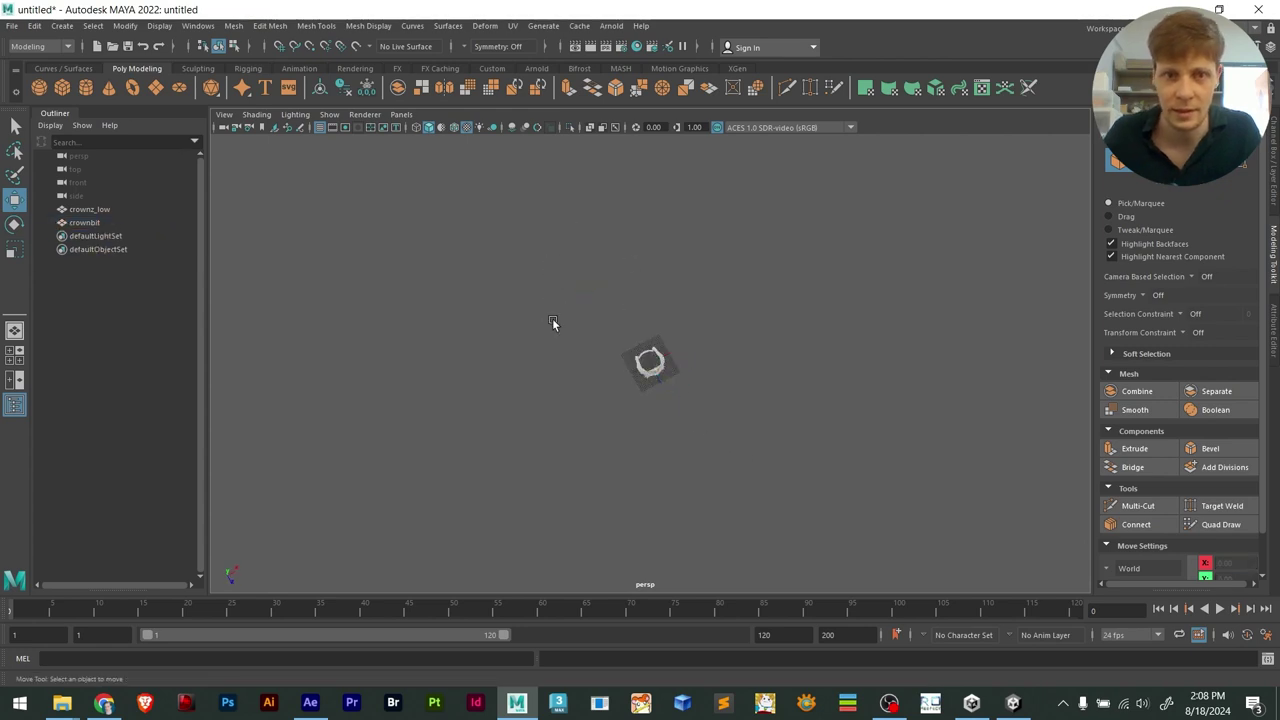
{"action": "key", "text": "f"}
{"action": "left_click_drag", "start_coordinate": [554, 319], "coordinate": [711, 392], "text": "alt"}
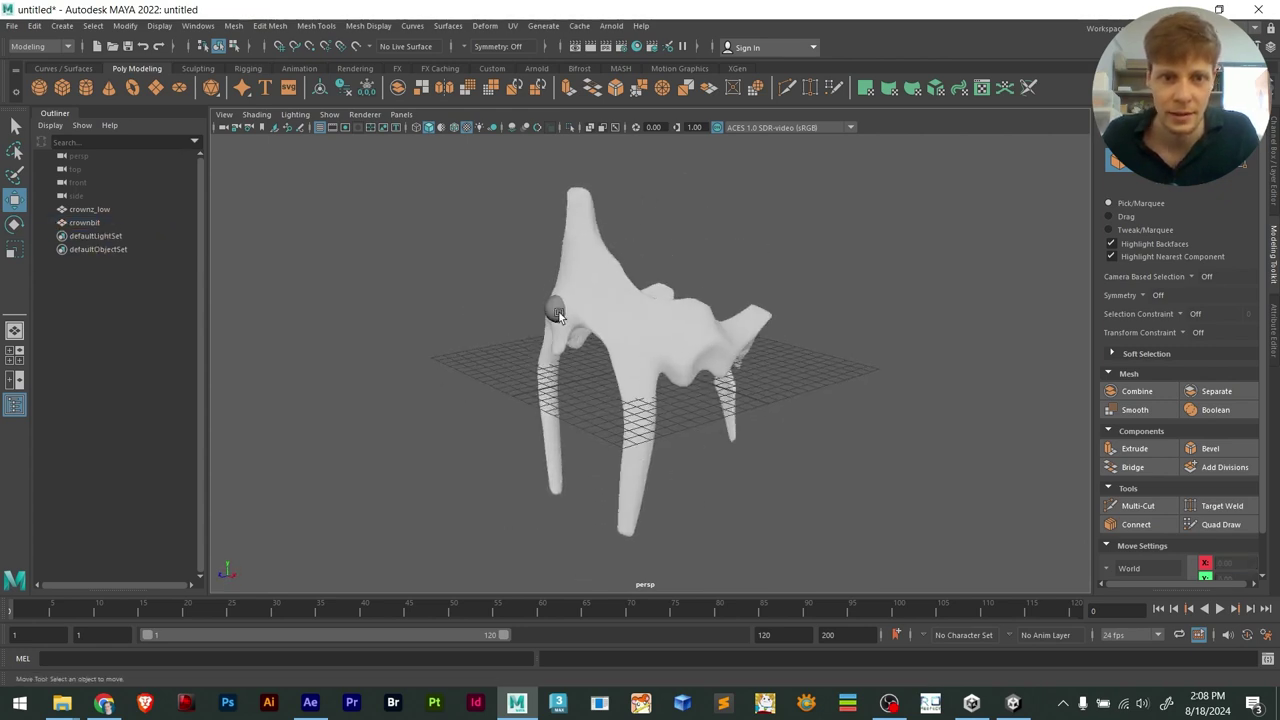
{"action": "left_click", "coordinate": [557, 312]}
{"action": "left_click", "coordinate": [623, 290]}
{"action": "scroll", "coordinate": [714, 320], "scroll_direction": "up", "scroll_amount": 5}
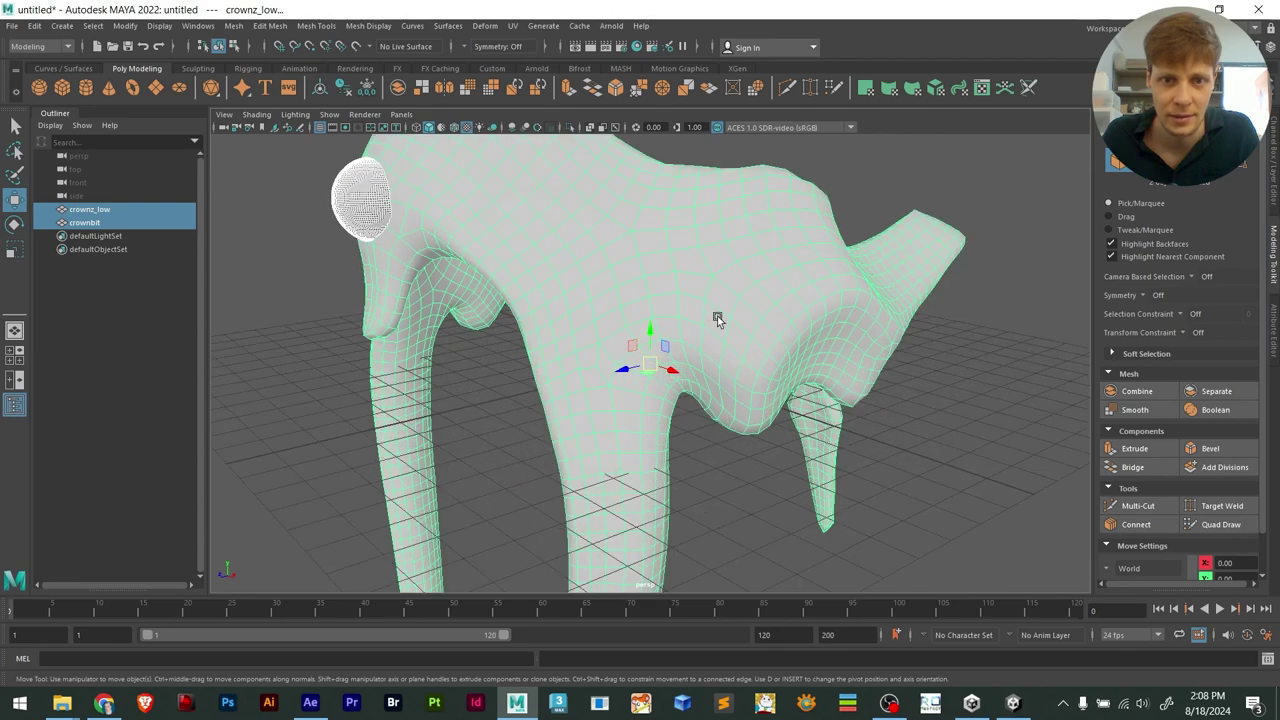
{"action": "scroll", "coordinate": [720, 340], "scroll_direction": "down", "scroll_amount": 5}
{"action": "left_click_drag", "start_coordinate": [714, 337], "coordinate": [686, 318], "text": "alt"}
{"action": "left_click", "coordinate": [700, 330]}
{"action": "left_click", "coordinate": [651, 374]}
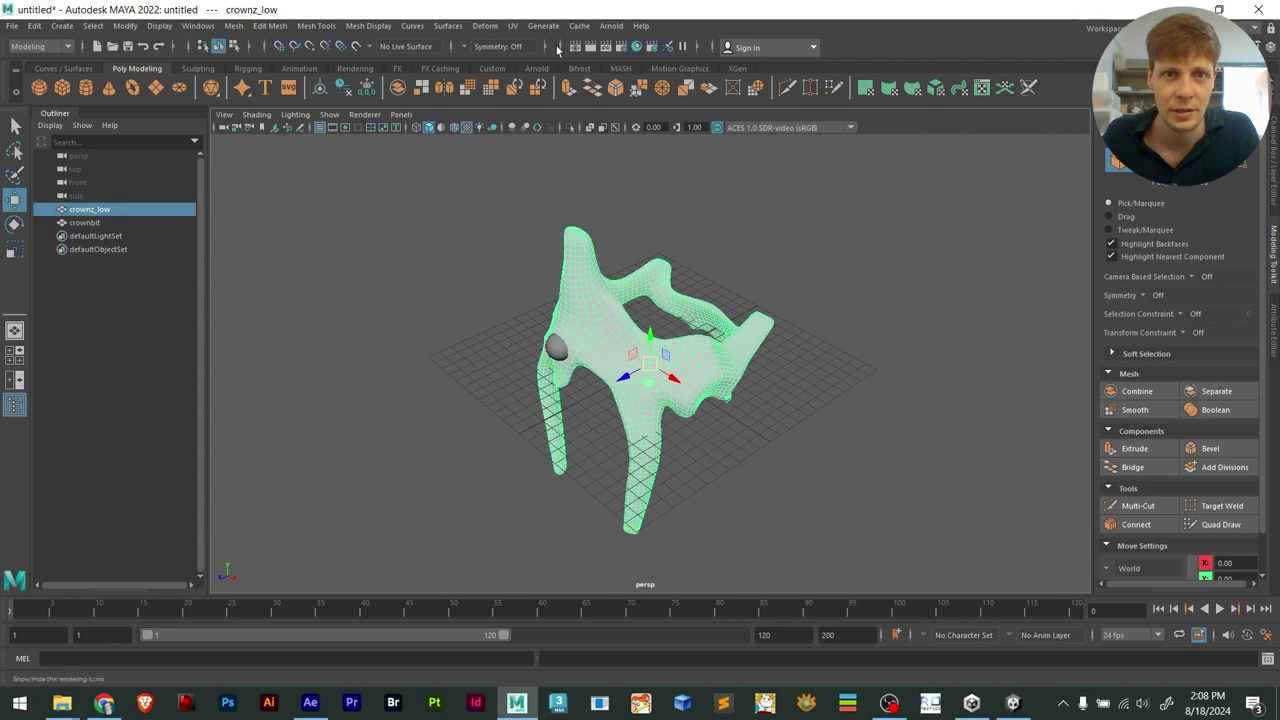
Open the UV Editor for the crown, close the UV Toolkit and move the window up
{"action": "left_click", "coordinate": [514, 27]}
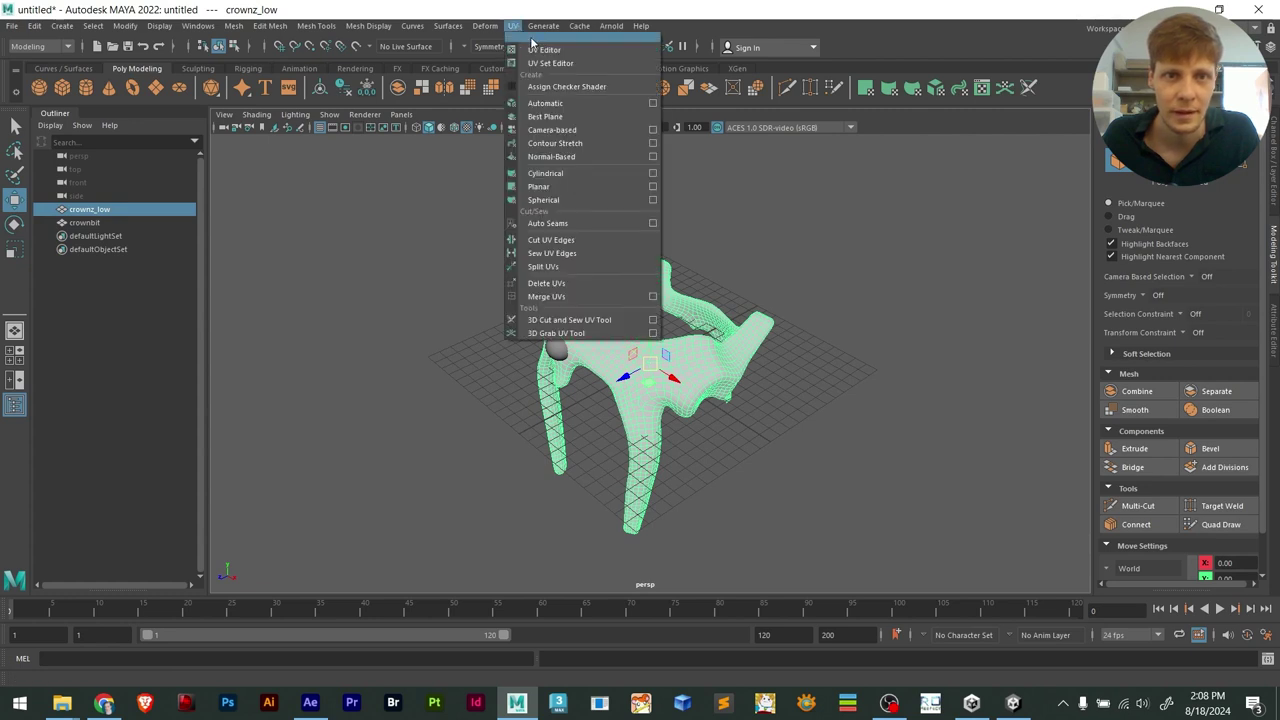
{"action": "left_click", "coordinate": [511, 29]}
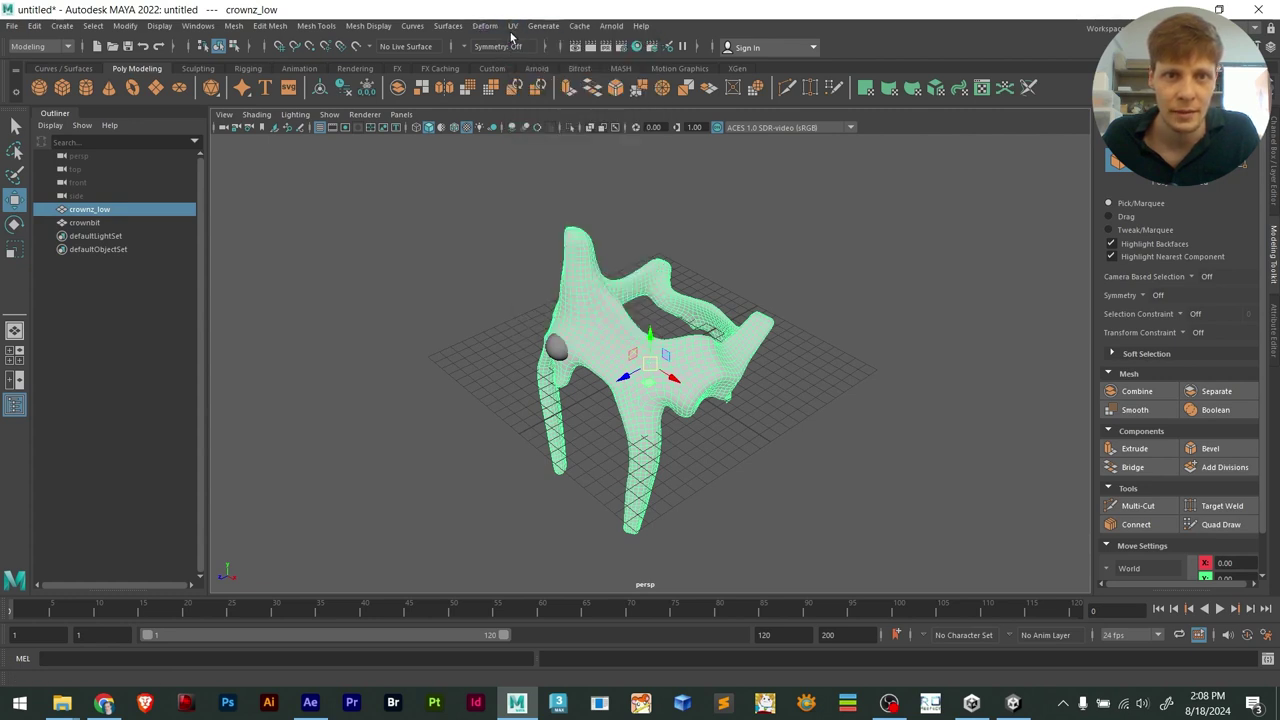
{"action": "left_click", "coordinate": [513, 28]}
{"action": "left_click", "coordinate": [544, 50]}
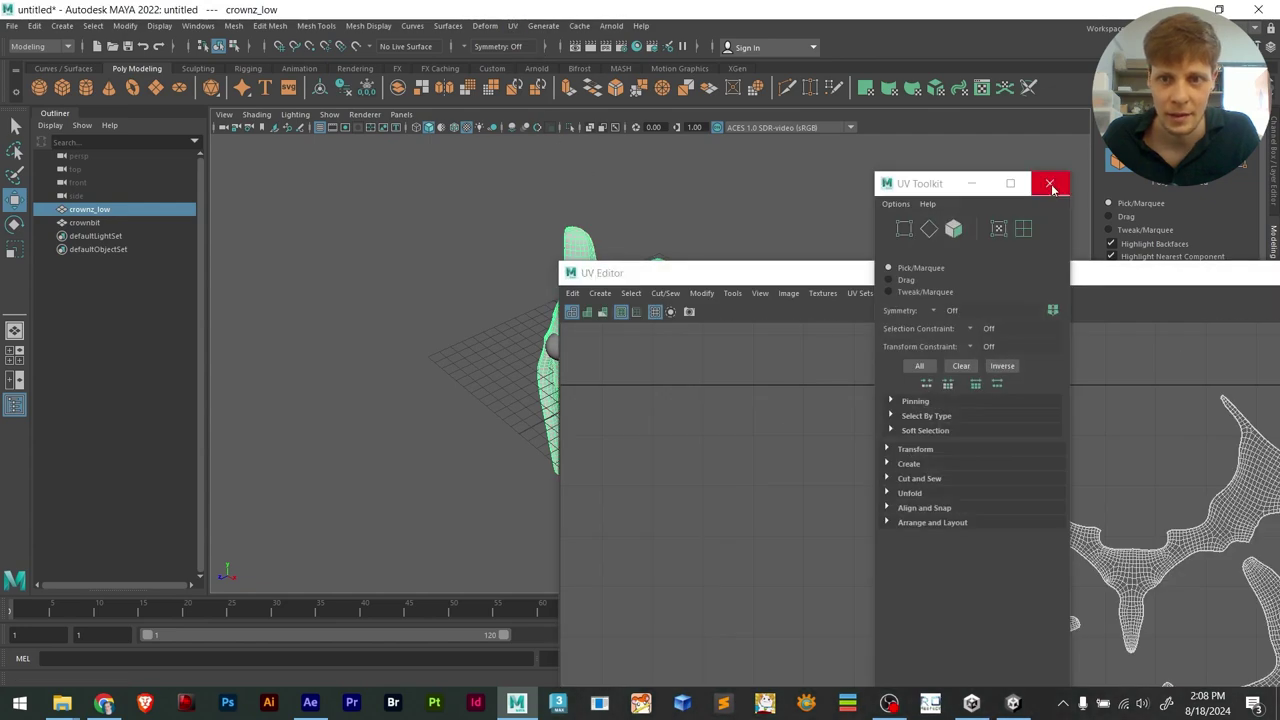
{"action": "left_click", "coordinate": [1051, 187]}
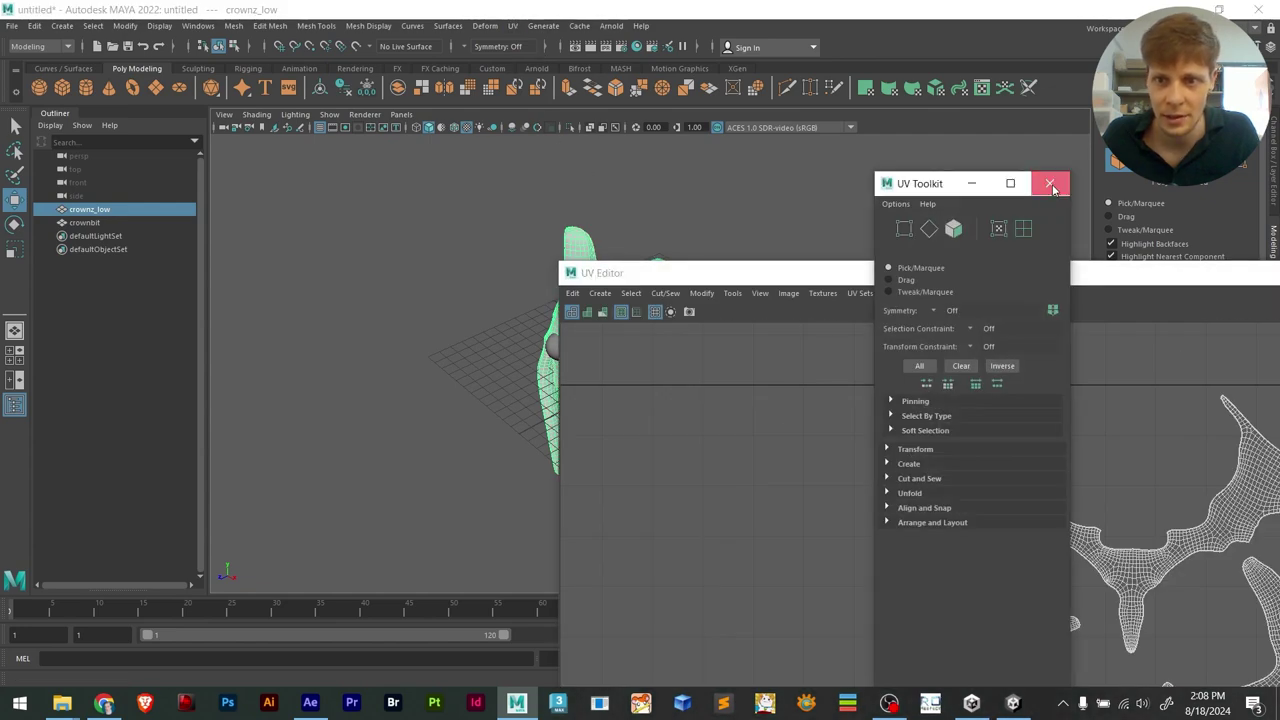
{"action": "left_click", "coordinate": [1053, 188]}
{"action": "left_click_drag", "start_coordinate": [1172, 273], "coordinate": [585, 28]}
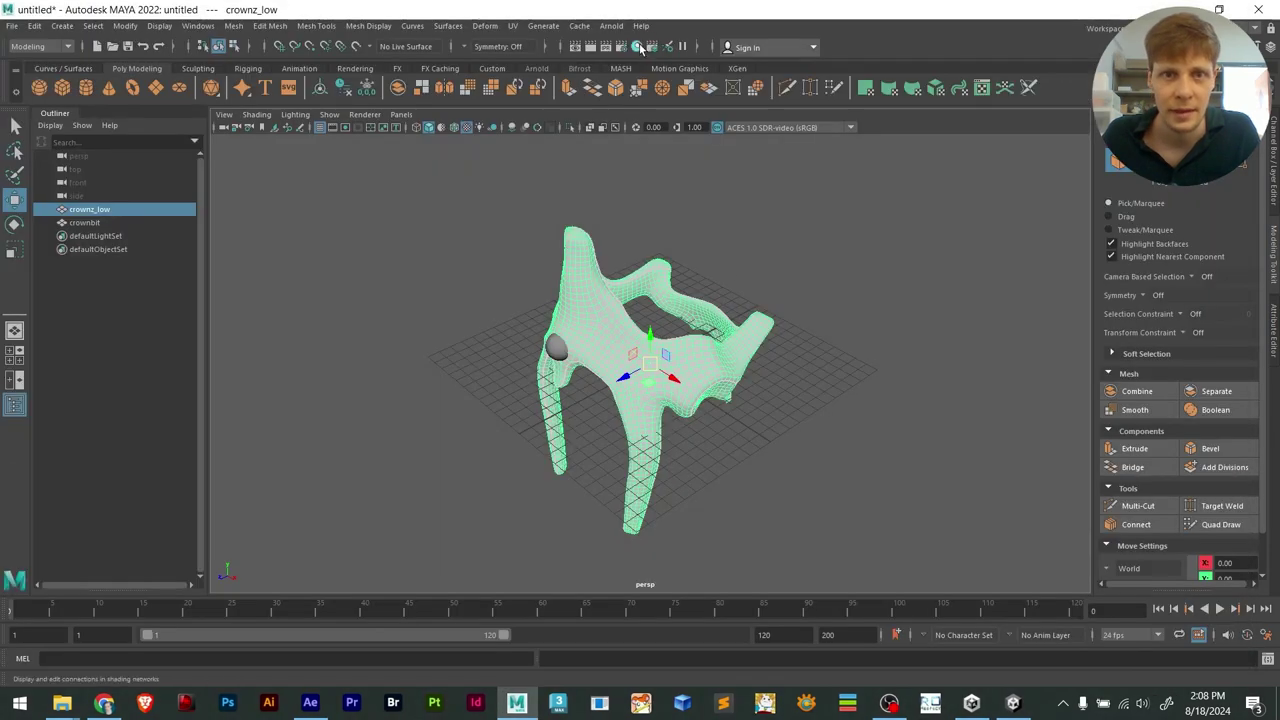
In Hypershade, create an aiStandardSurface shader and connect the Emissive and BaseColor texture files to it
{"action": "left_click", "coordinate": [637, 47]}
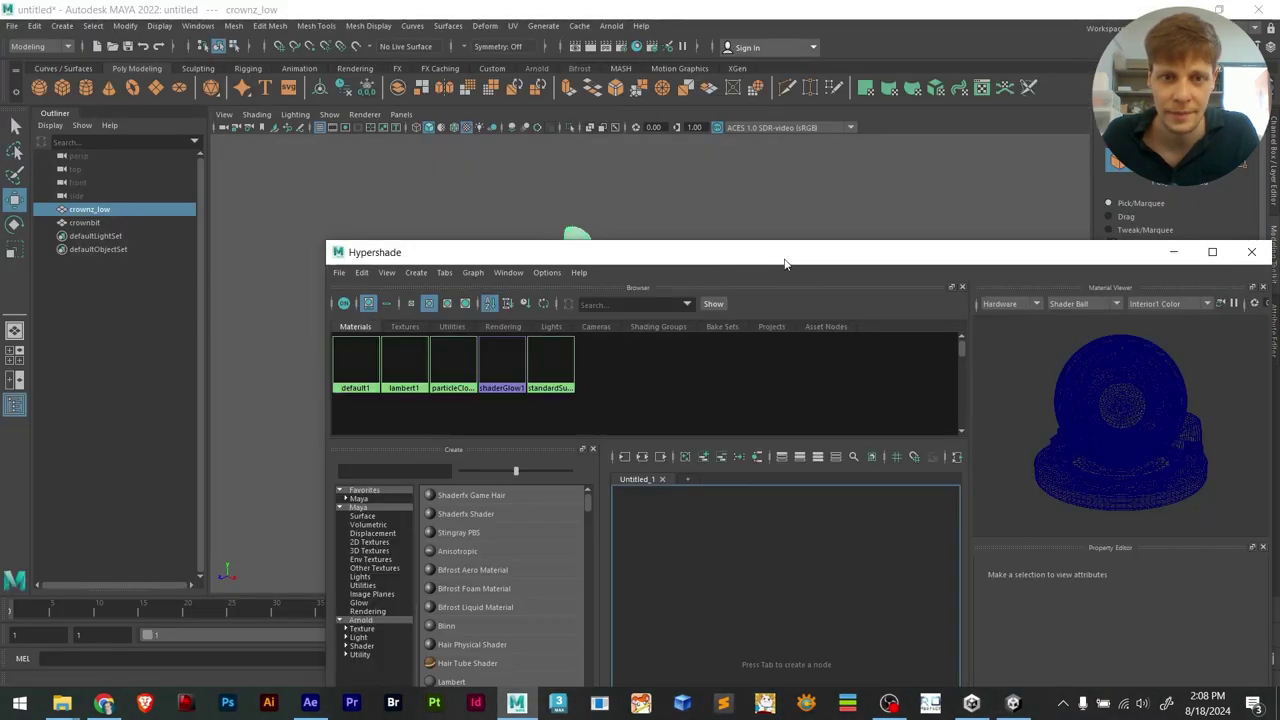
{"action": "left_click_drag", "start_coordinate": [786, 263], "coordinate": [801, 150]}
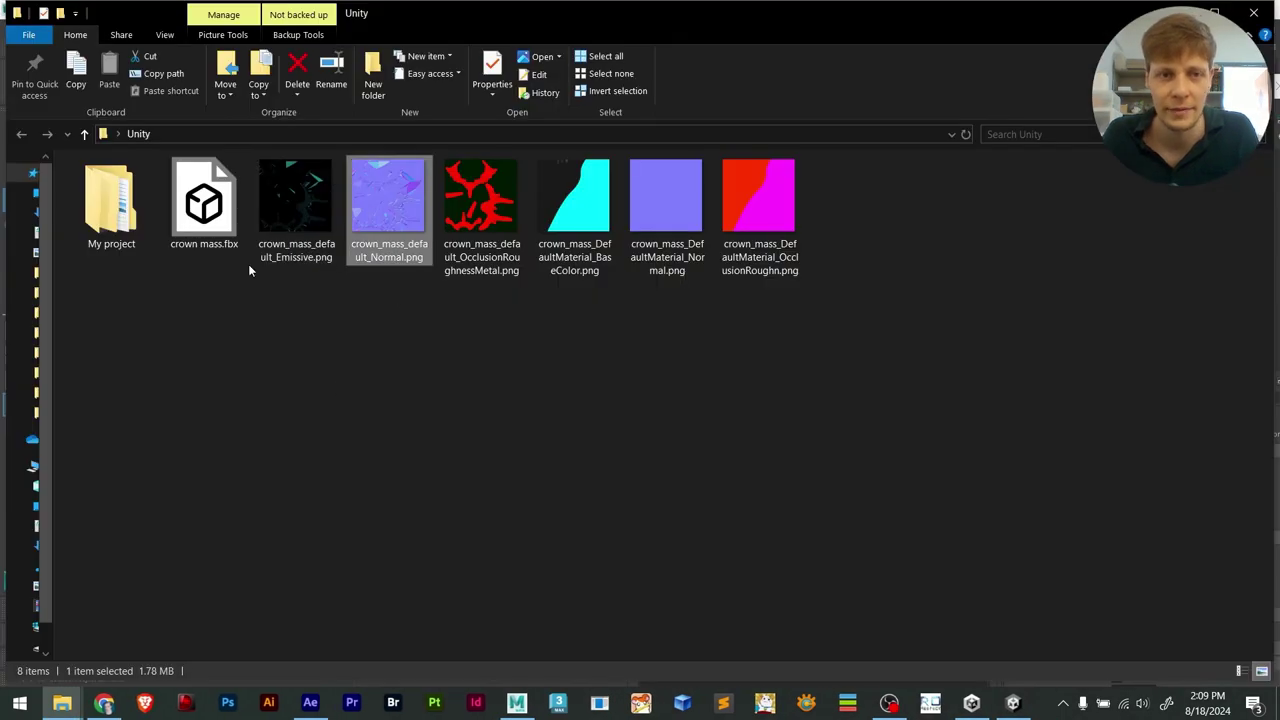
{"action": "left_click", "coordinate": [296, 230], "text": "ctrl"}
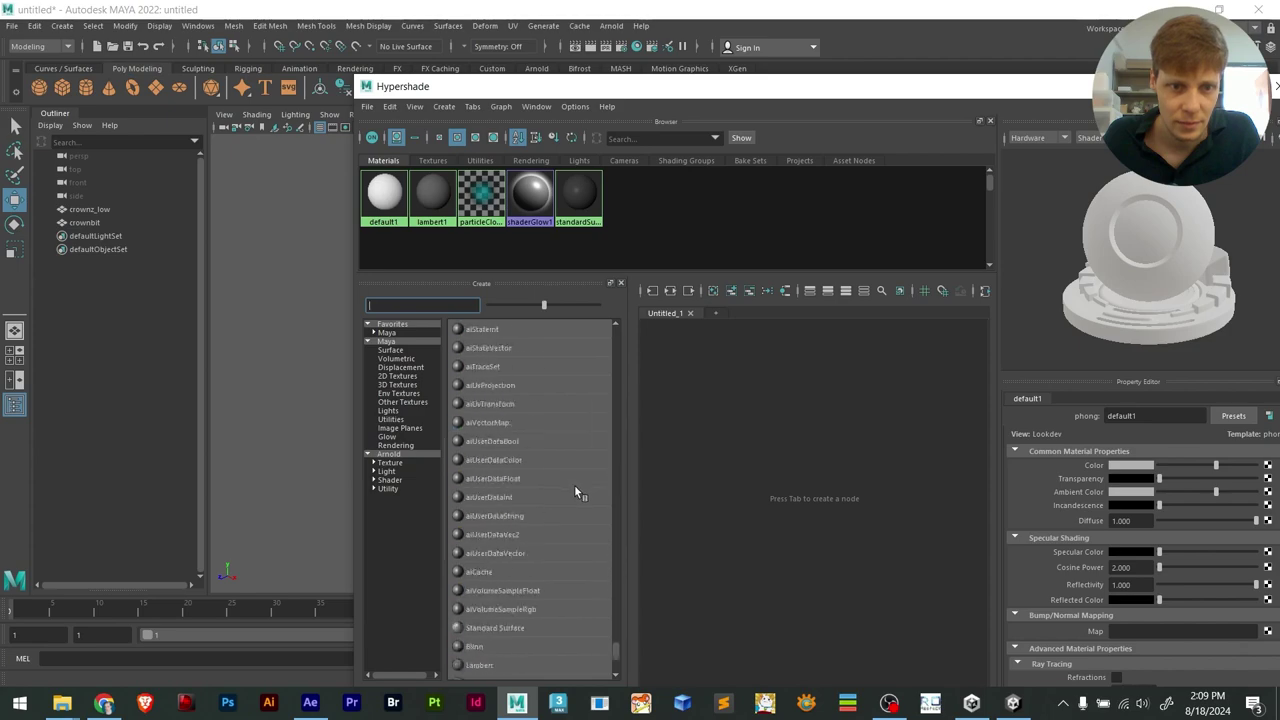
{"action": "type", "text": "ais"}
{"action": "left_click", "coordinate": [497, 385]}
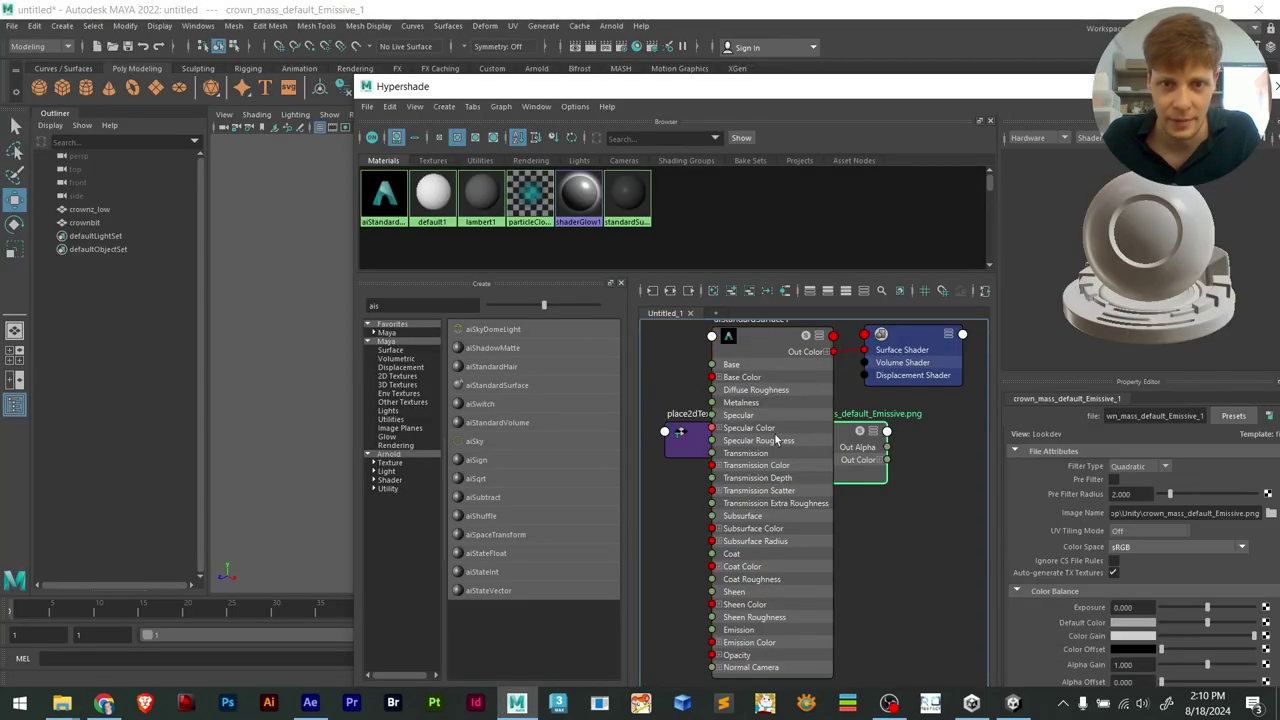
{"action": "right_click", "coordinate": [1093, 440]}
{"action": "left_click", "coordinate": [1097, 425]}
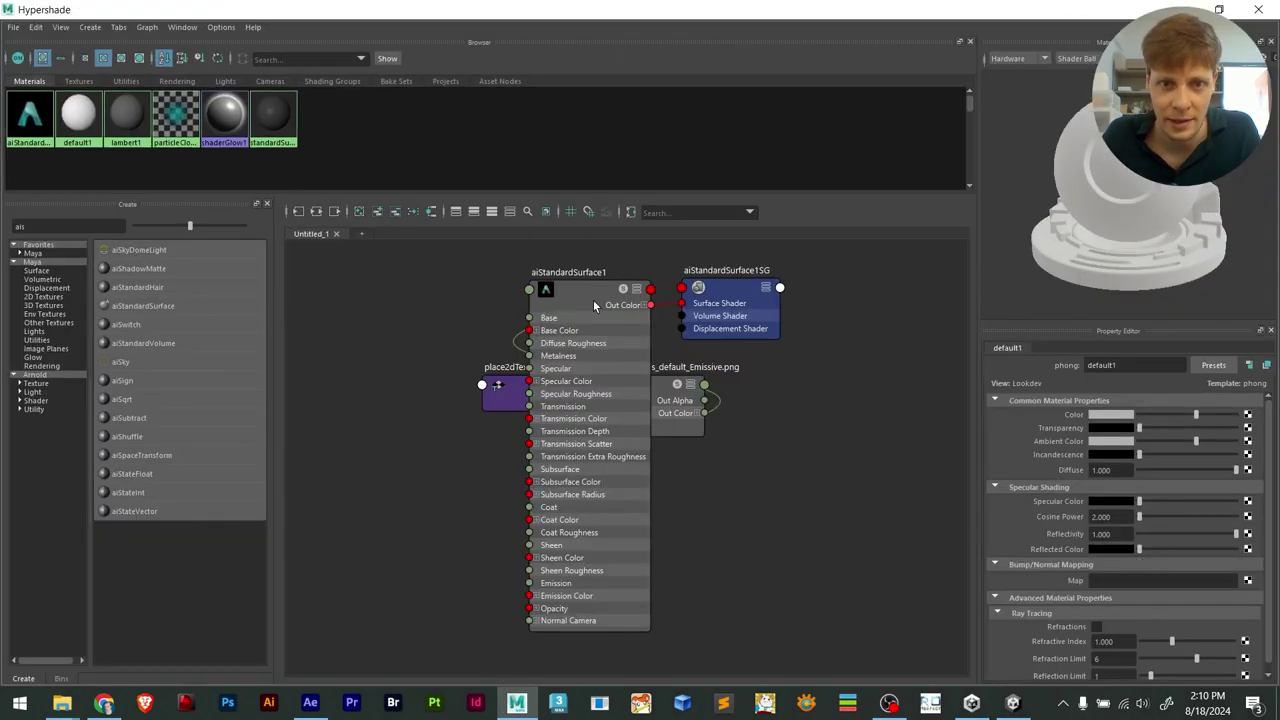
{"action": "left_click", "coordinate": [594, 302]}
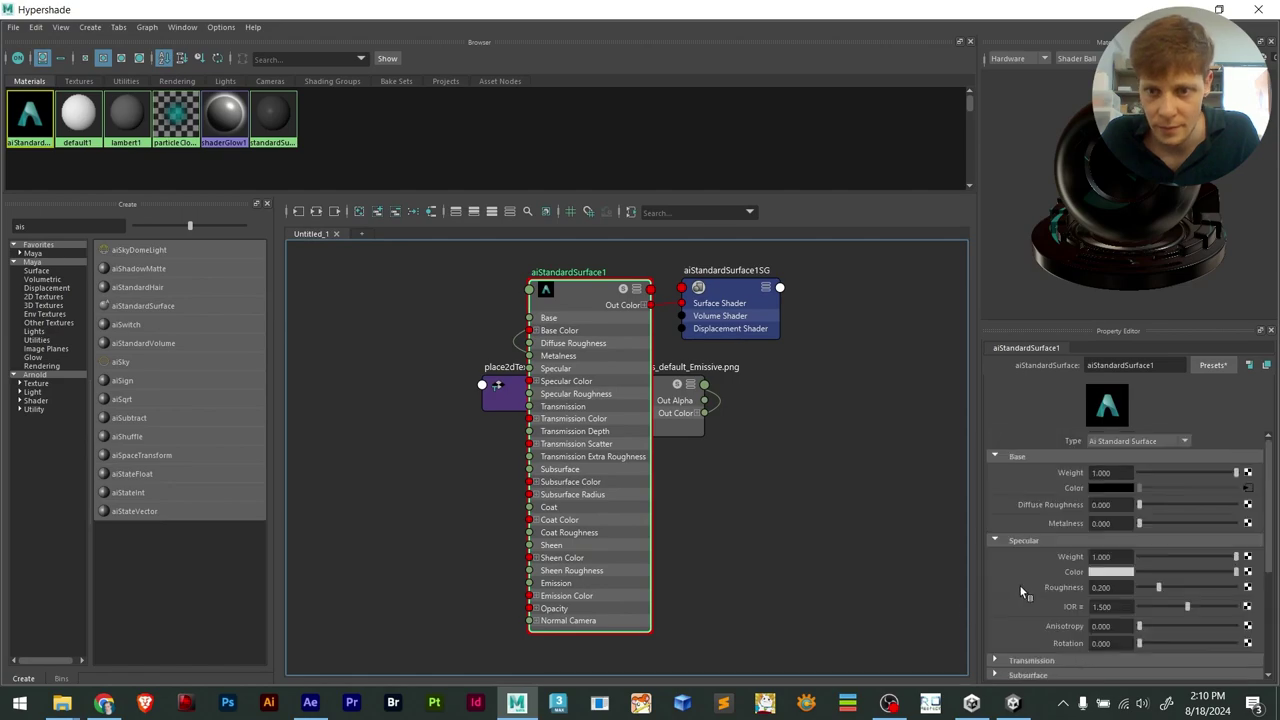
{"action": "left_click", "coordinate": [1247, 571]}
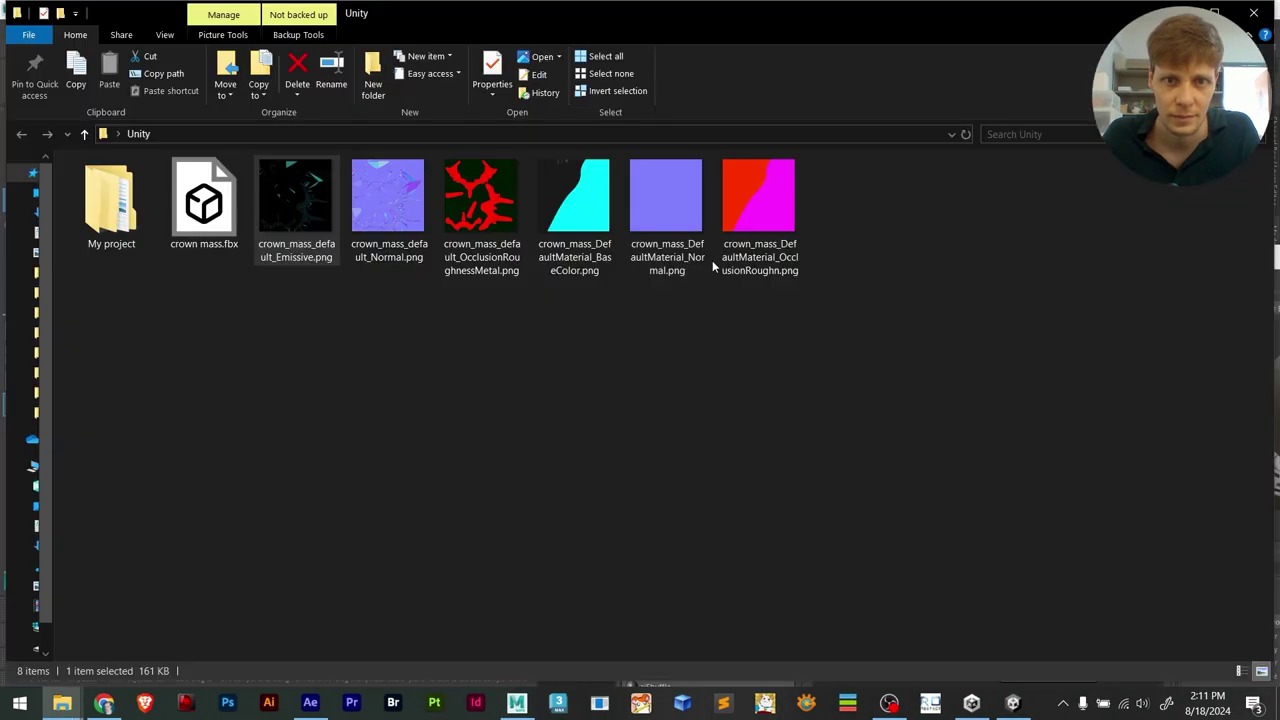
{"action": "left_click_drag", "start_coordinate": [574, 205], "coordinate": [655, 410]}
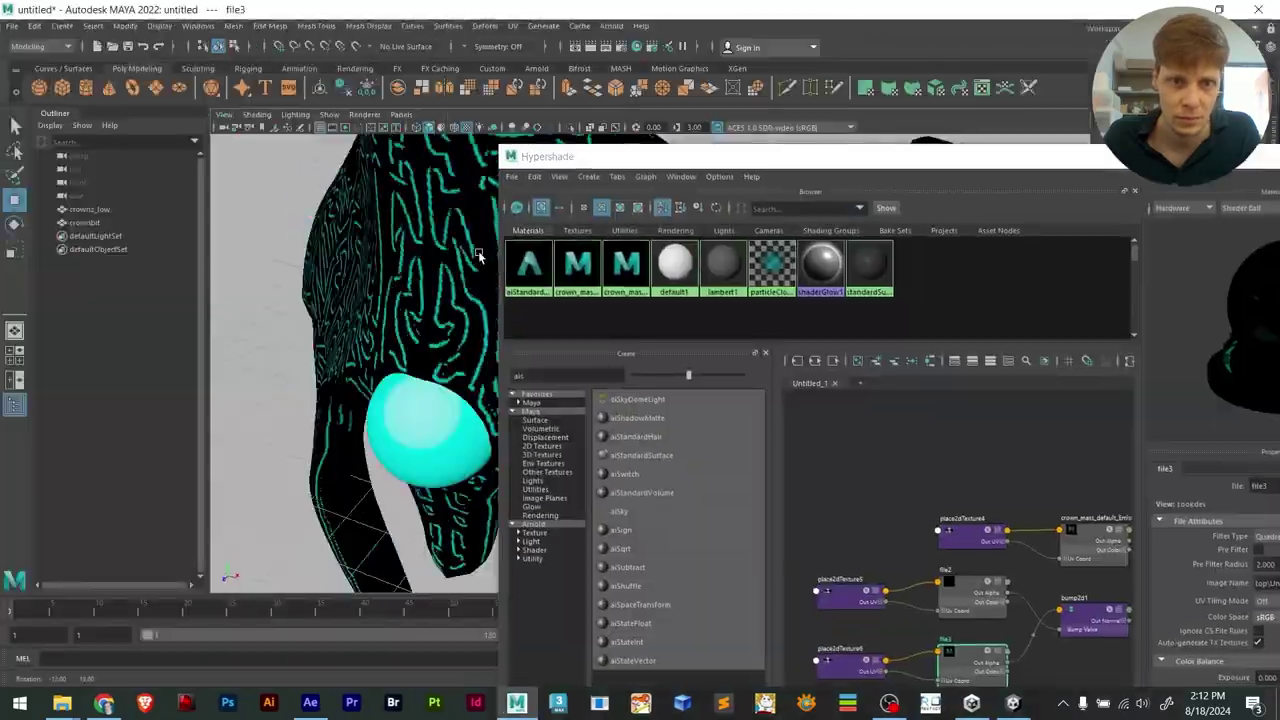
{"action": "left_click_drag", "start_coordinate": [800, 244], "coordinate": [472, 398]}
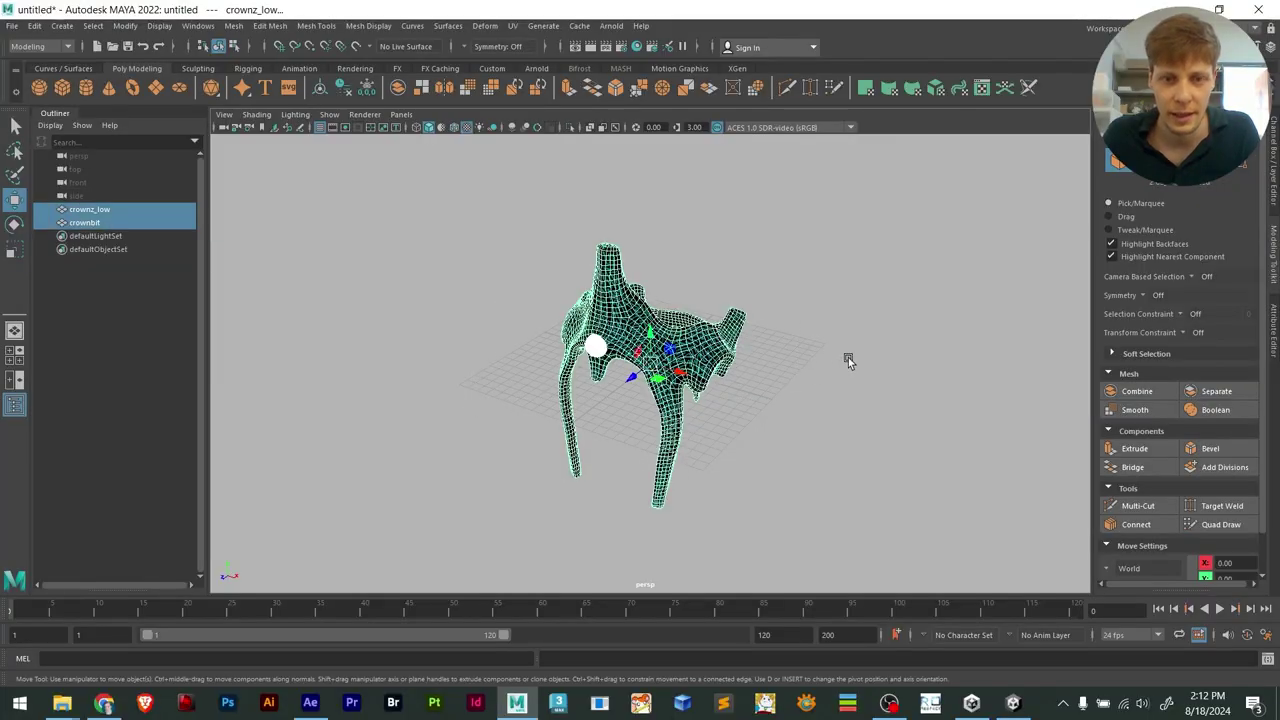
Select both crown meshes and export them as Crown.fbx into Desktop\Unity
{"action": "left_click", "coordinate": [816, 330]}
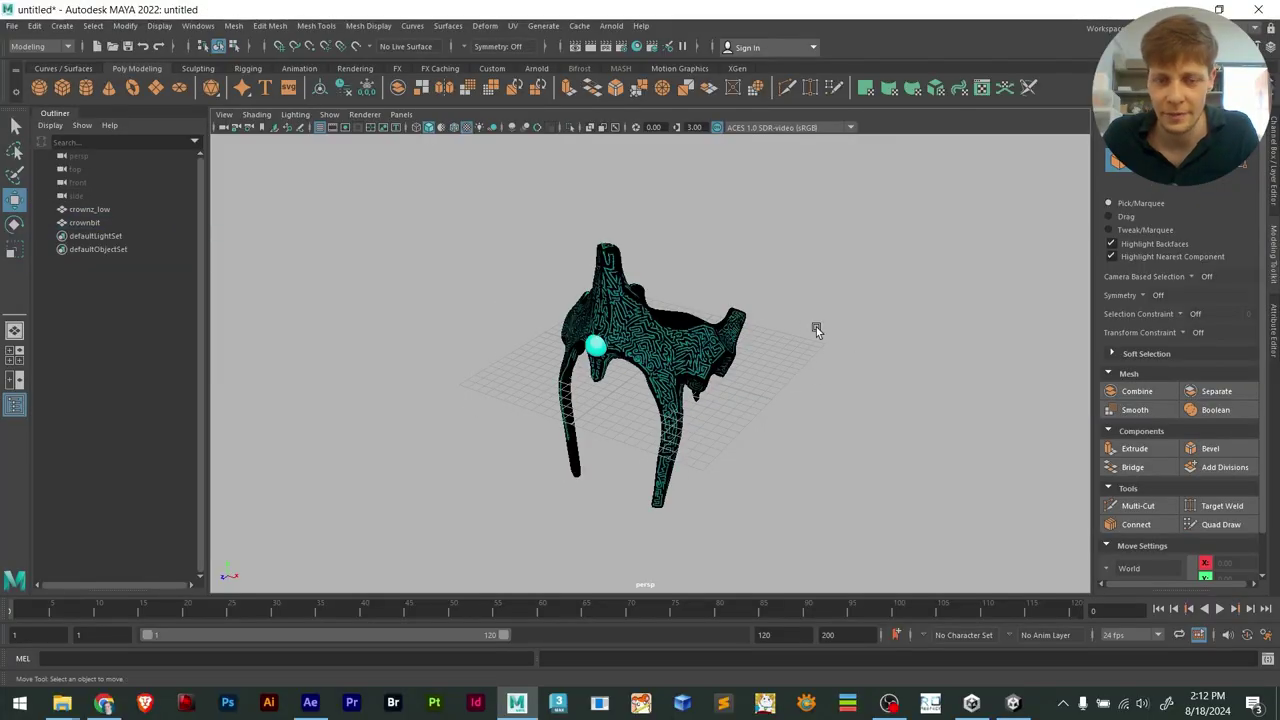
{"action": "left_click_drag", "start_coordinate": [383, 467], "coordinate": [384, 467]}
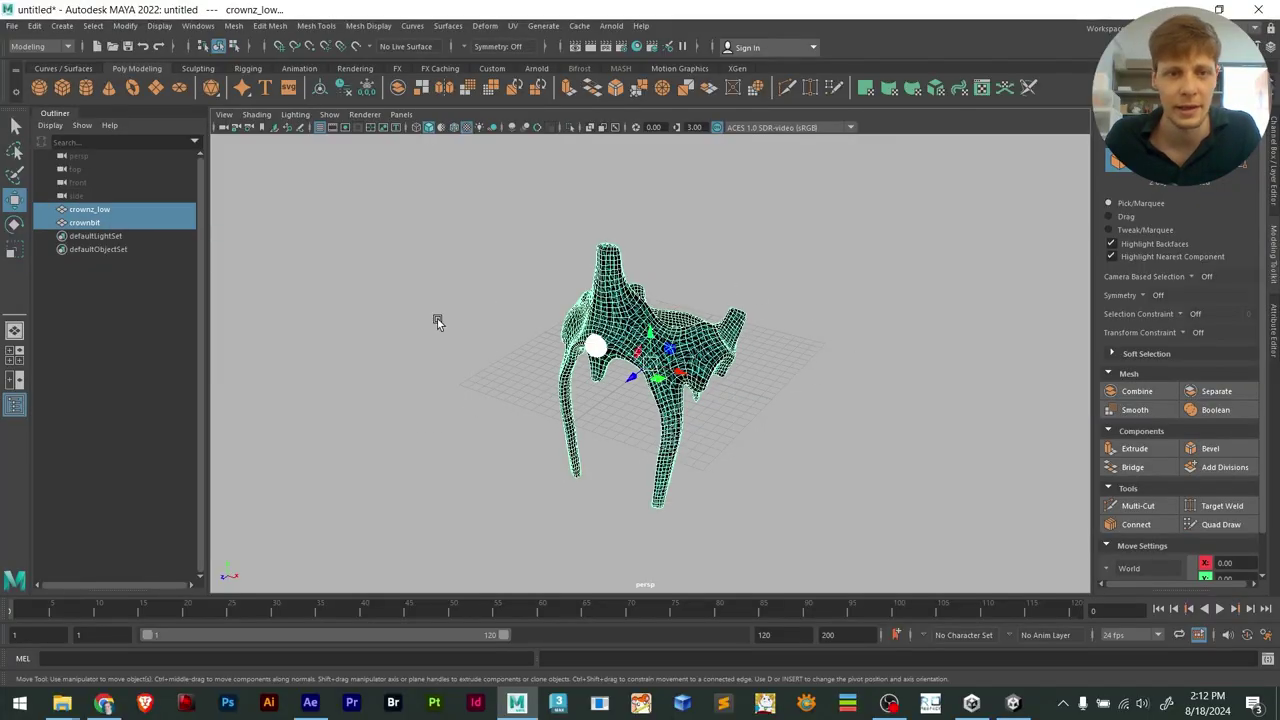
{"action": "left_click", "coordinate": [11, 26]}
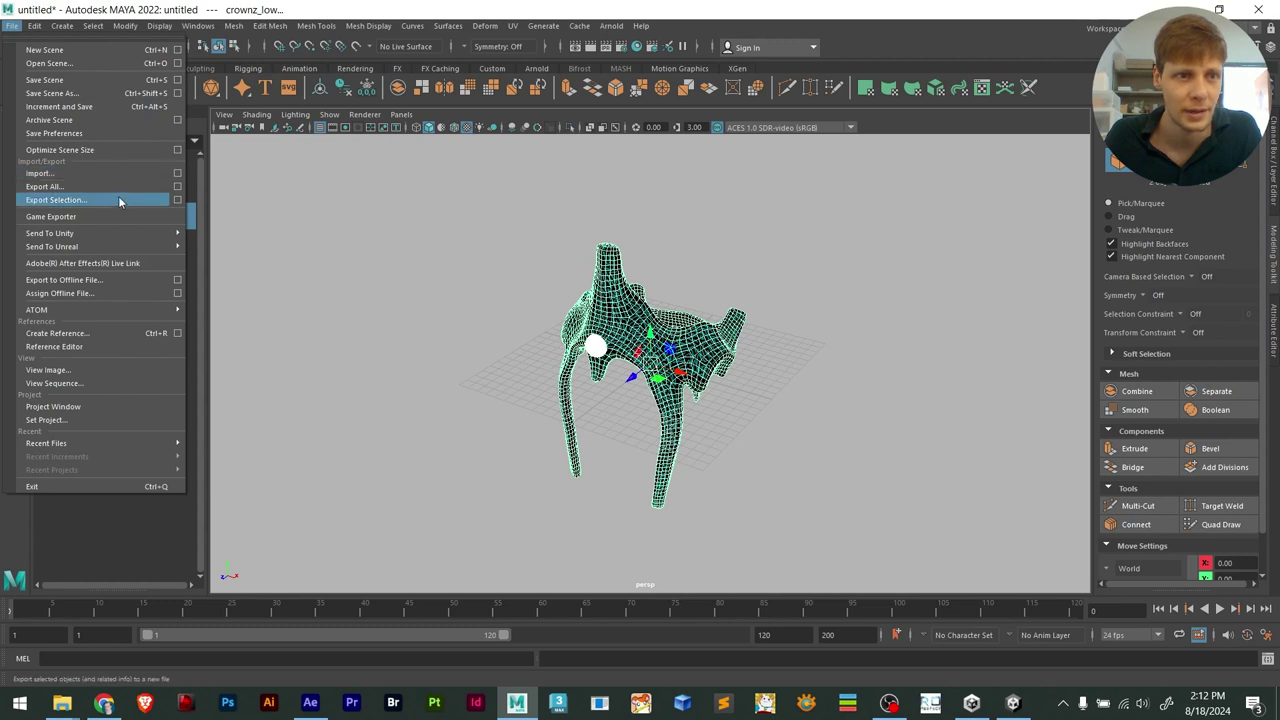
{"action": "left_click", "coordinate": [119, 201]}
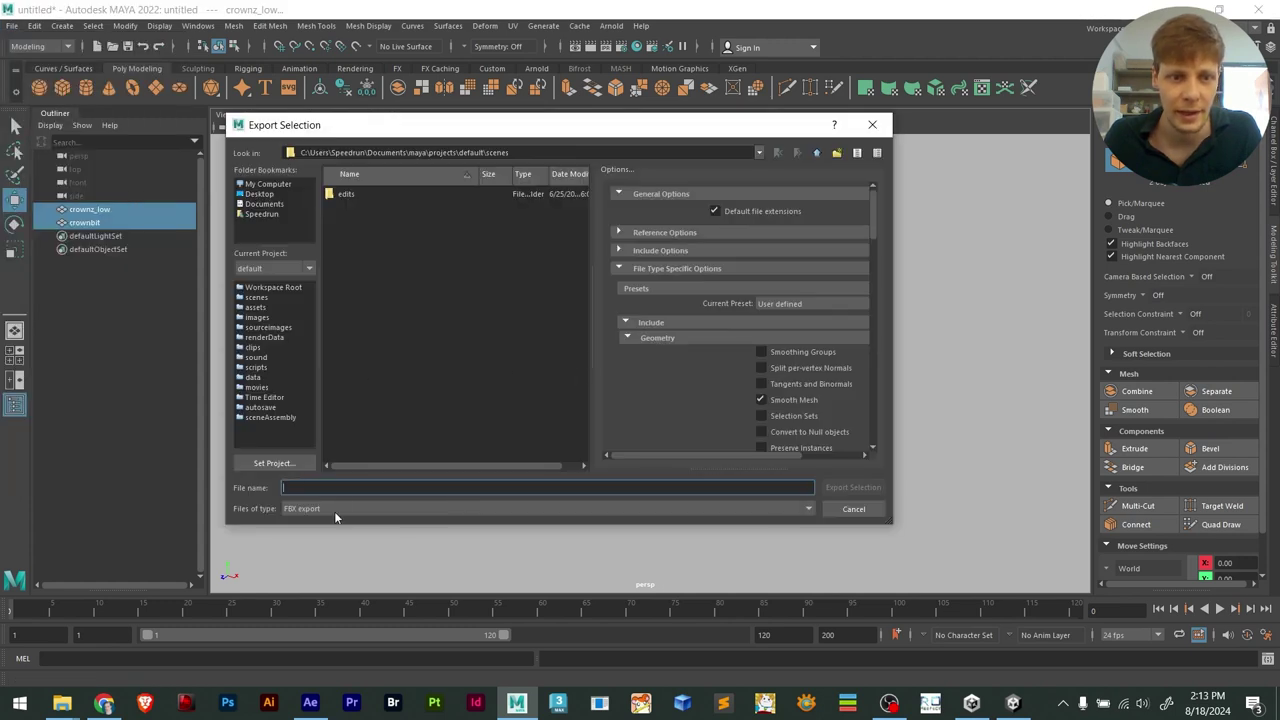
{"action": "left_click", "coordinate": [259, 194]}
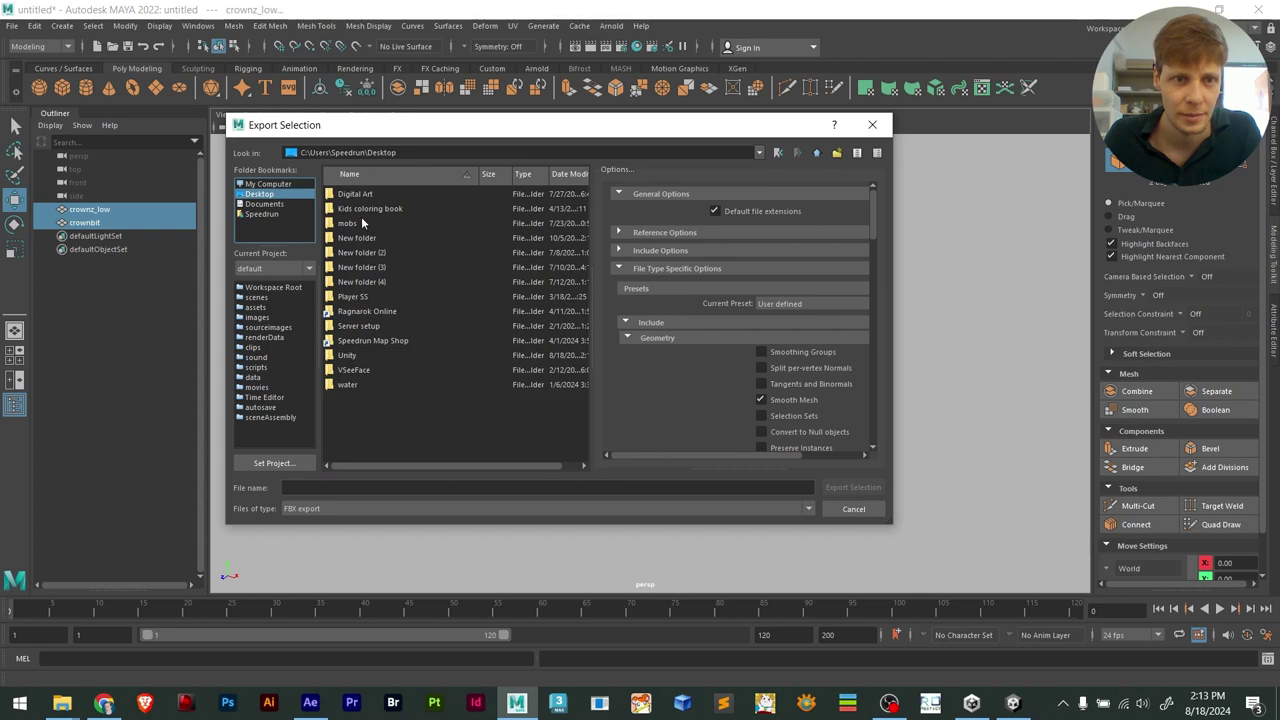
{"action": "double_click", "coordinate": [361, 355]}
{"action": "left_click", "coordinate": [363, 488]}
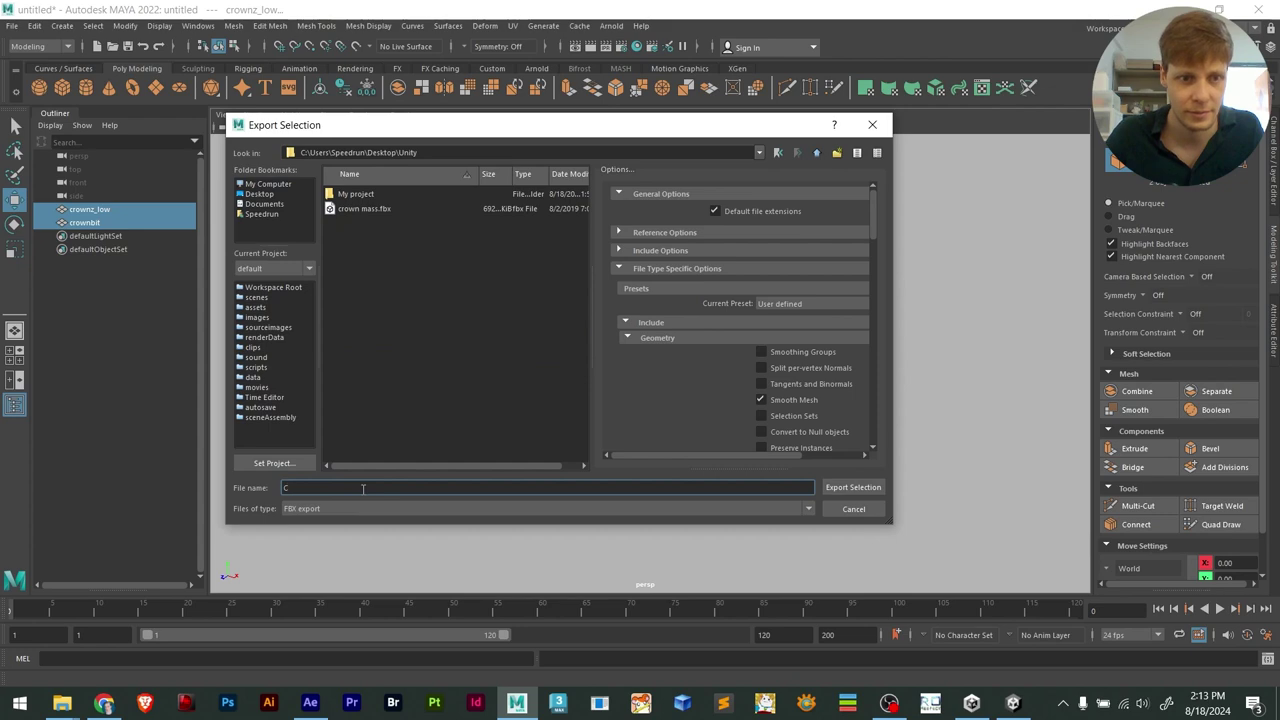
{"action": "type", "text": "Crown"}
{"action": "key", "text": "Return"}
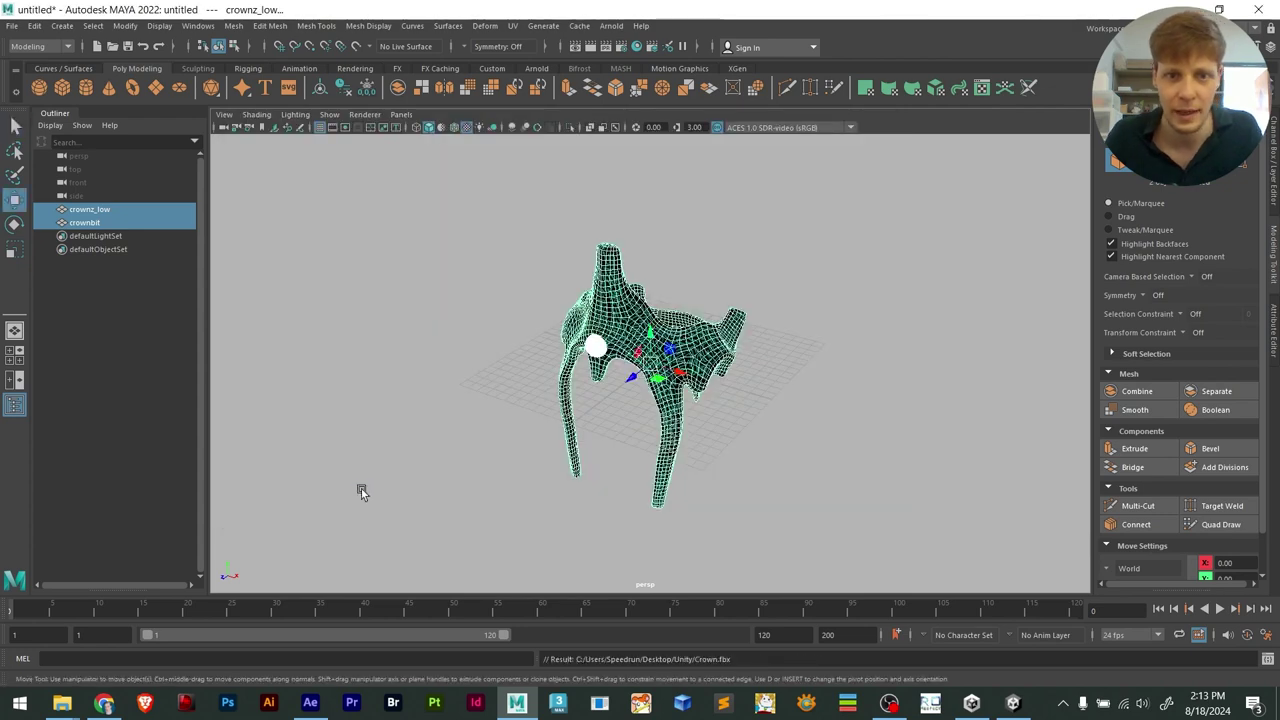
{"action": "left_click", "coordinate": [917, 241]}
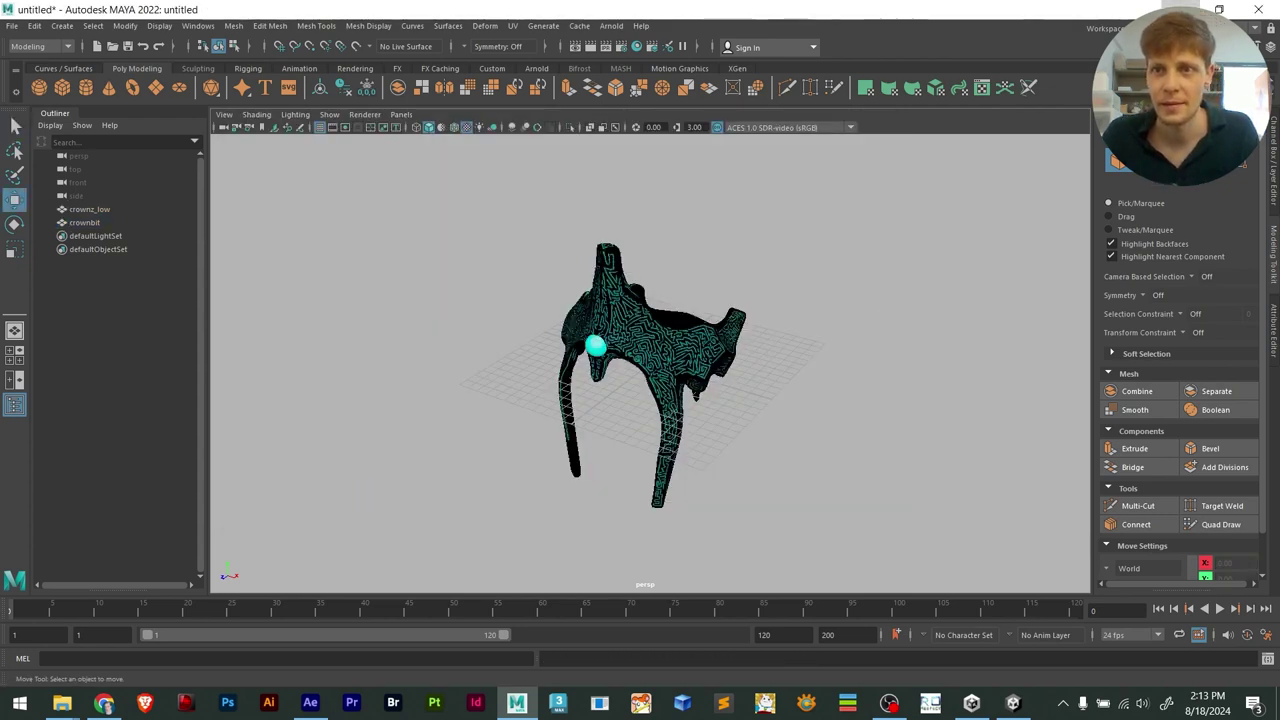
Check the exported Crown.fbx, then expand the imported Crown asset in Unity to view its parts
{"action": "key", "text": "alt+Tab"}
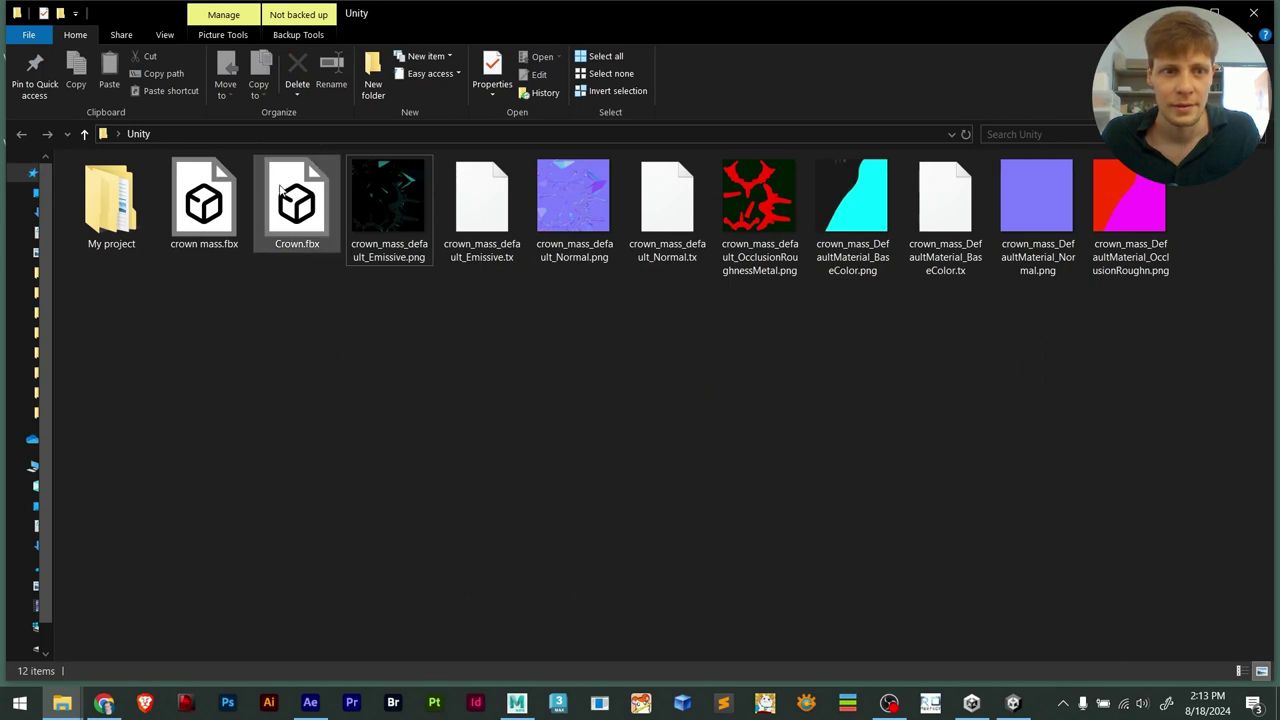
{"action": "left_click", "coordinate": [283, 243]}
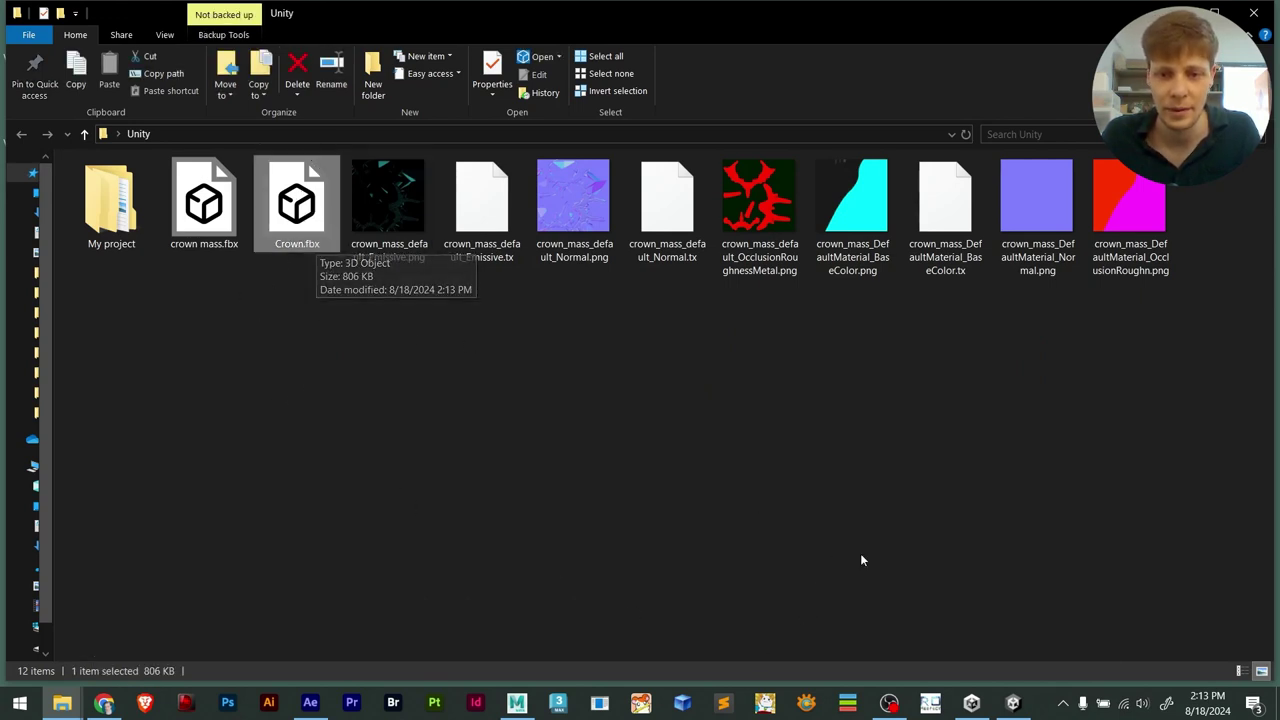
{"action": "key", "text": "alt+Tab"}
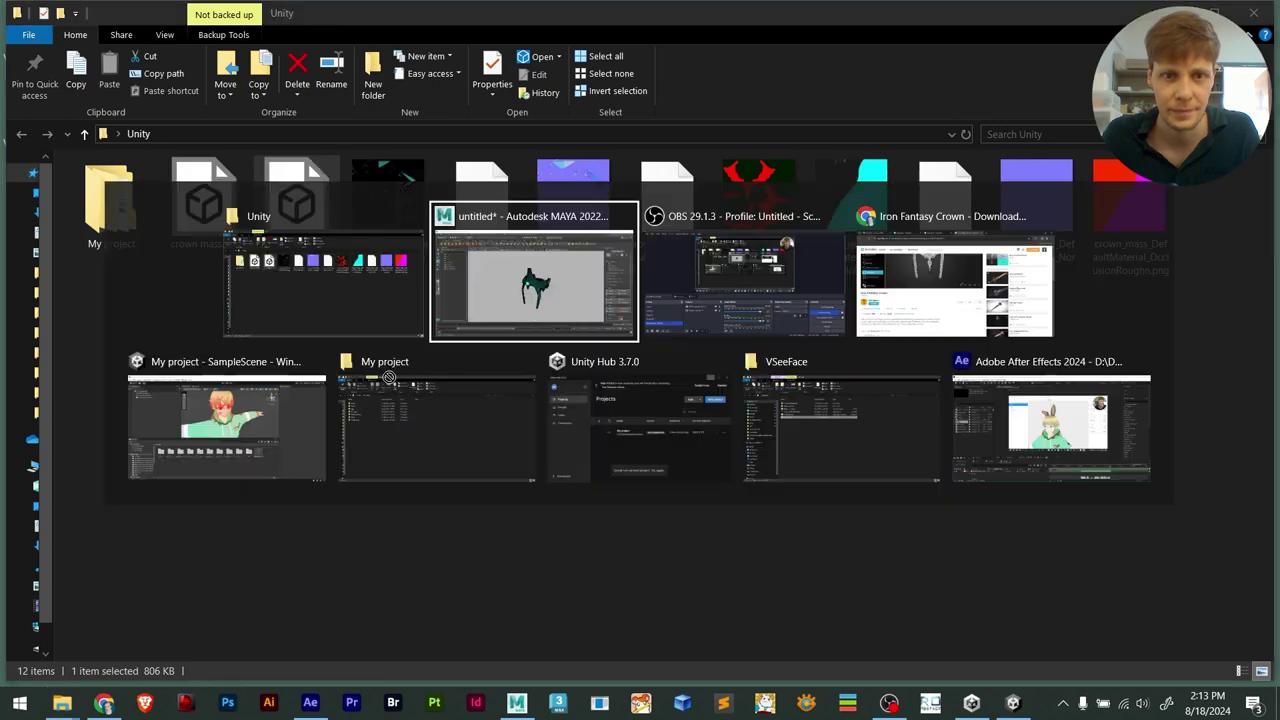
{"action": "key", "text": "alt+Tab"}
{"action": "key", "text": "alt+Tab"}
{"action": "key", "text": "alt+Tab"}
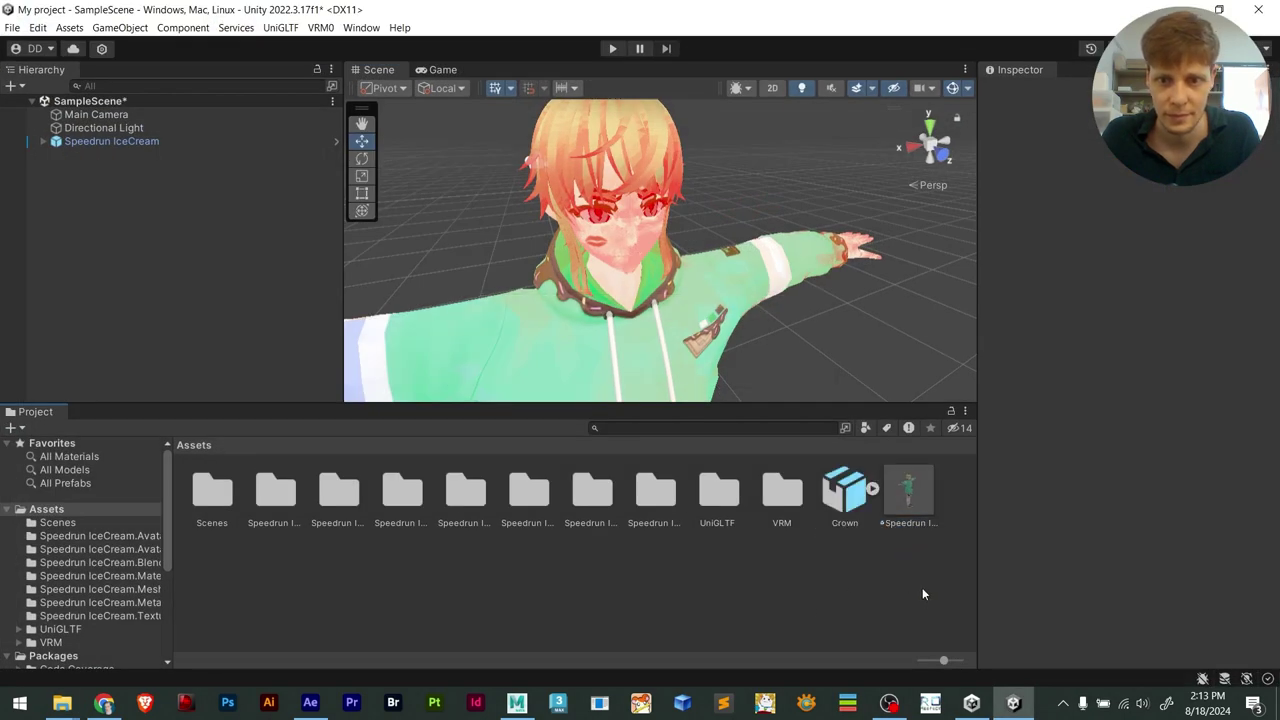
{"action": "left_click", "coordinate": [873, 489]}
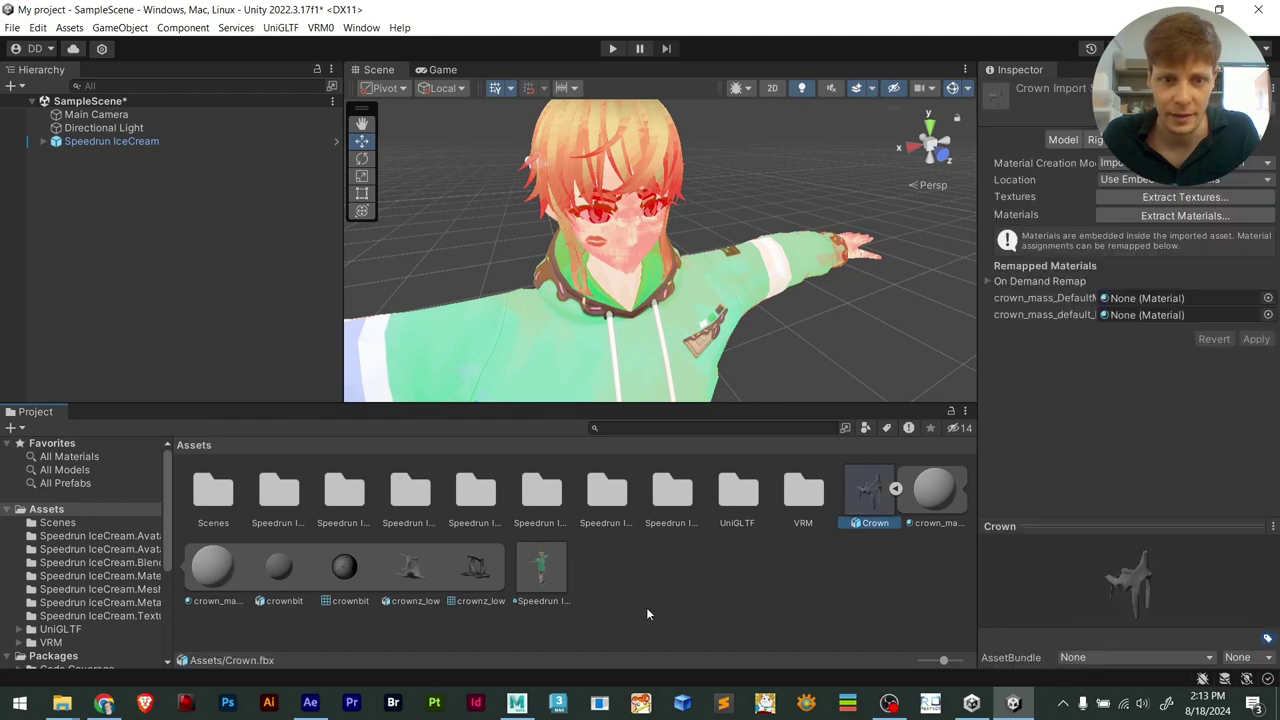
Import the Emissive and Normal PNG textures from Explorer into Unity's Assets
{"action": "key", "text": "alt+Tab"}
{"action": "left_click", "coordinate": [368, 214]}
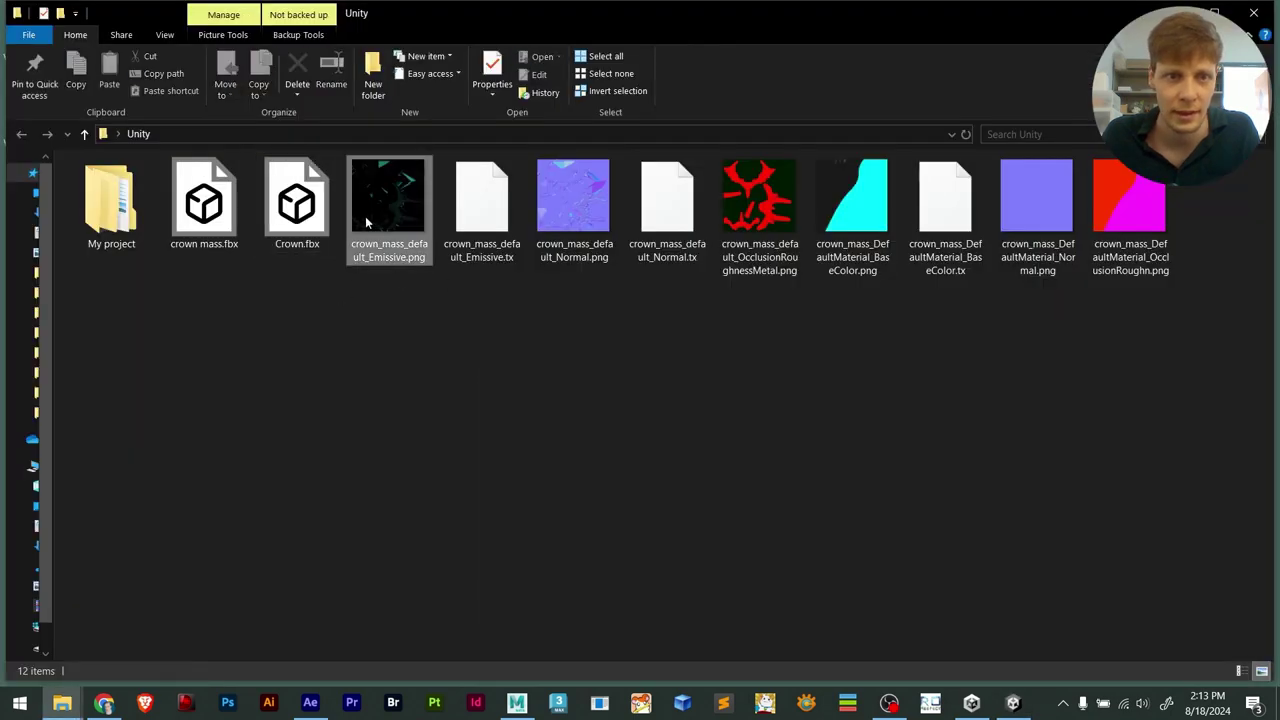
{"action": "left_click", "coordinate": [574, 205], "text": "ctrl"}
{"action": "left_click_drag", "start_coordinate": [405, 224], "coordinate": [636, 598]}
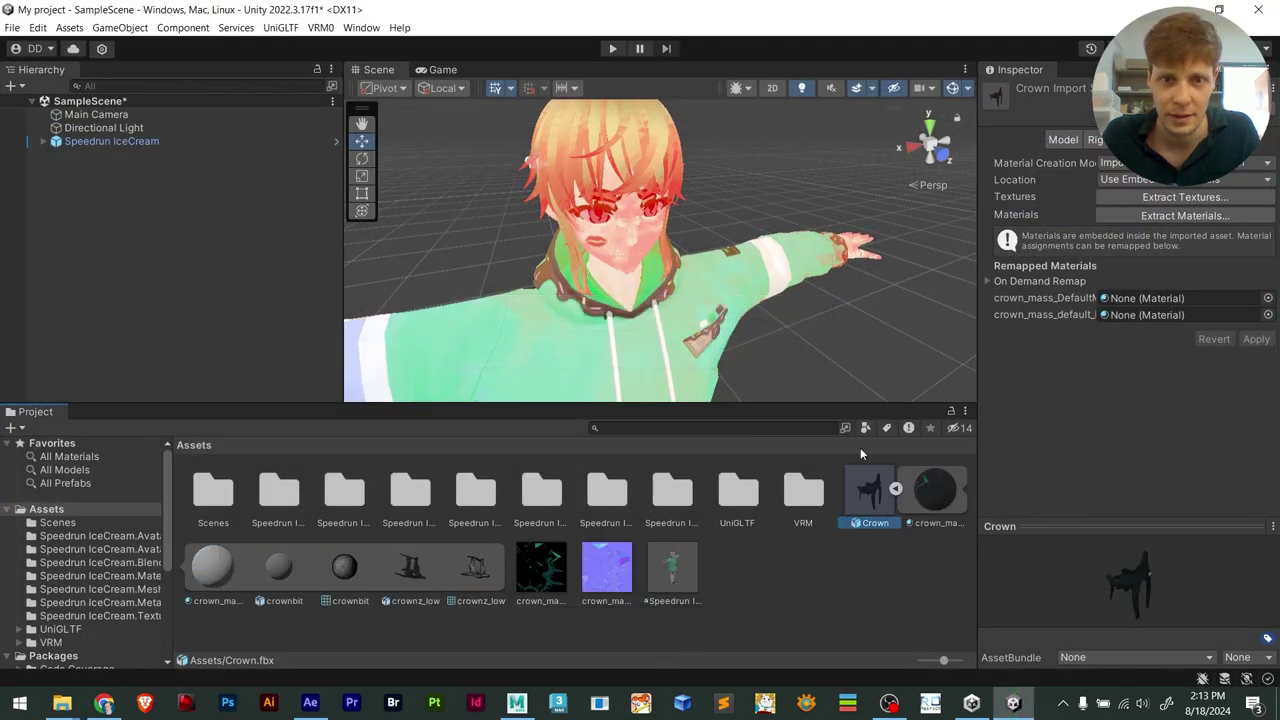
Select the Speedrun IceCream avatar and open its prefab for editing
{"action": "left_click", "coordinate": [811, 616]}
{"action": "left_click", "coordinate": [108, 142]}
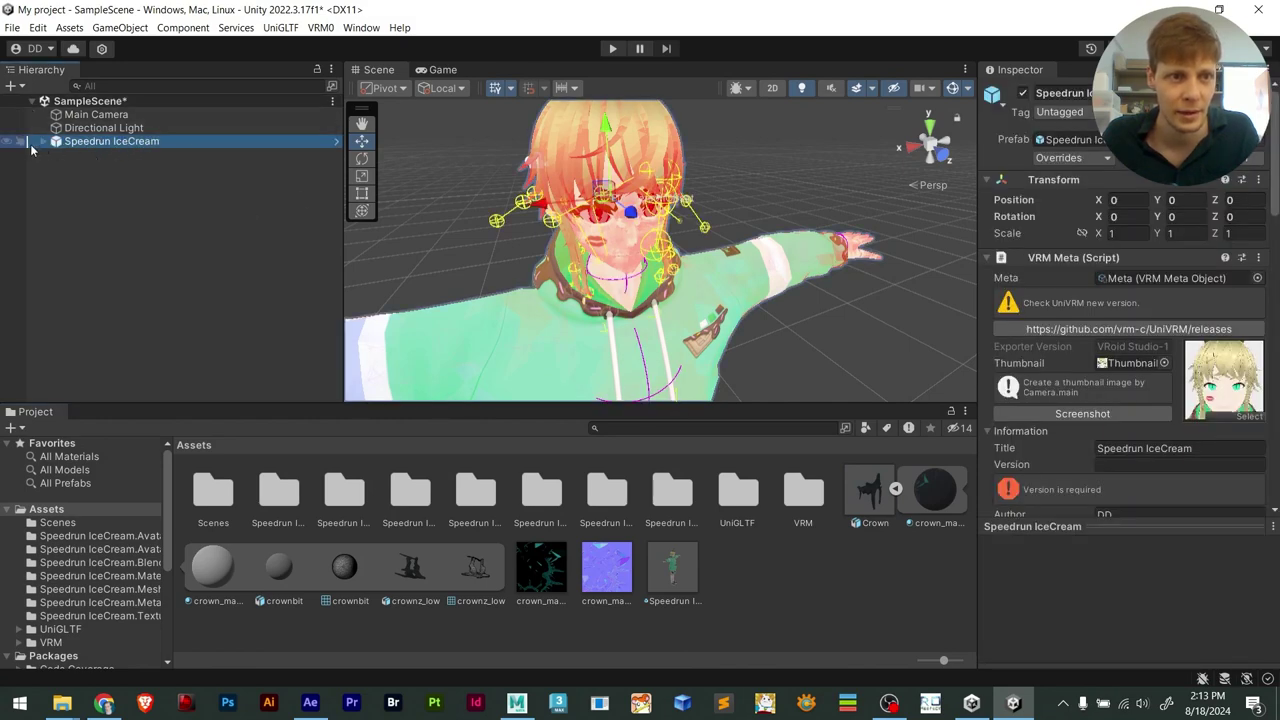
{"action": "left_click", "coordinate": [337, 142]}
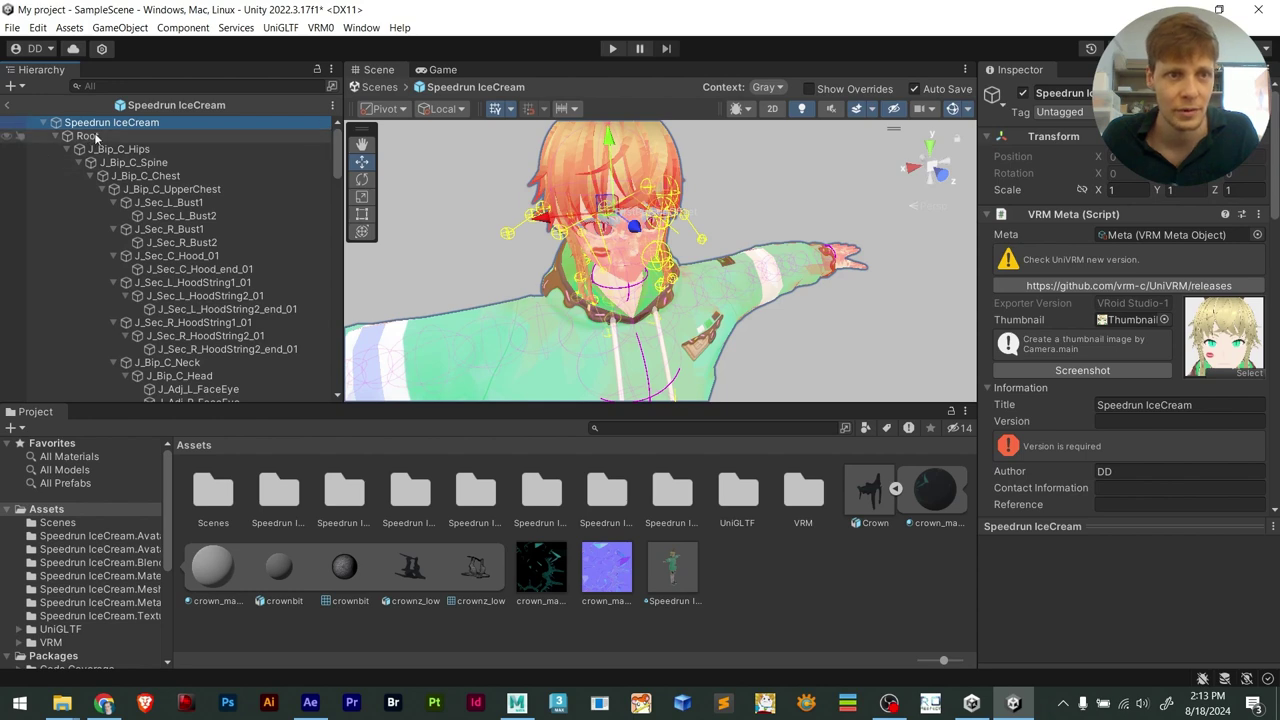
Browse the avatar's bone tree and select J_Bip_C_Head, undoing an accidental move
{"action": "left_click", "coordinate": [188, 231]}
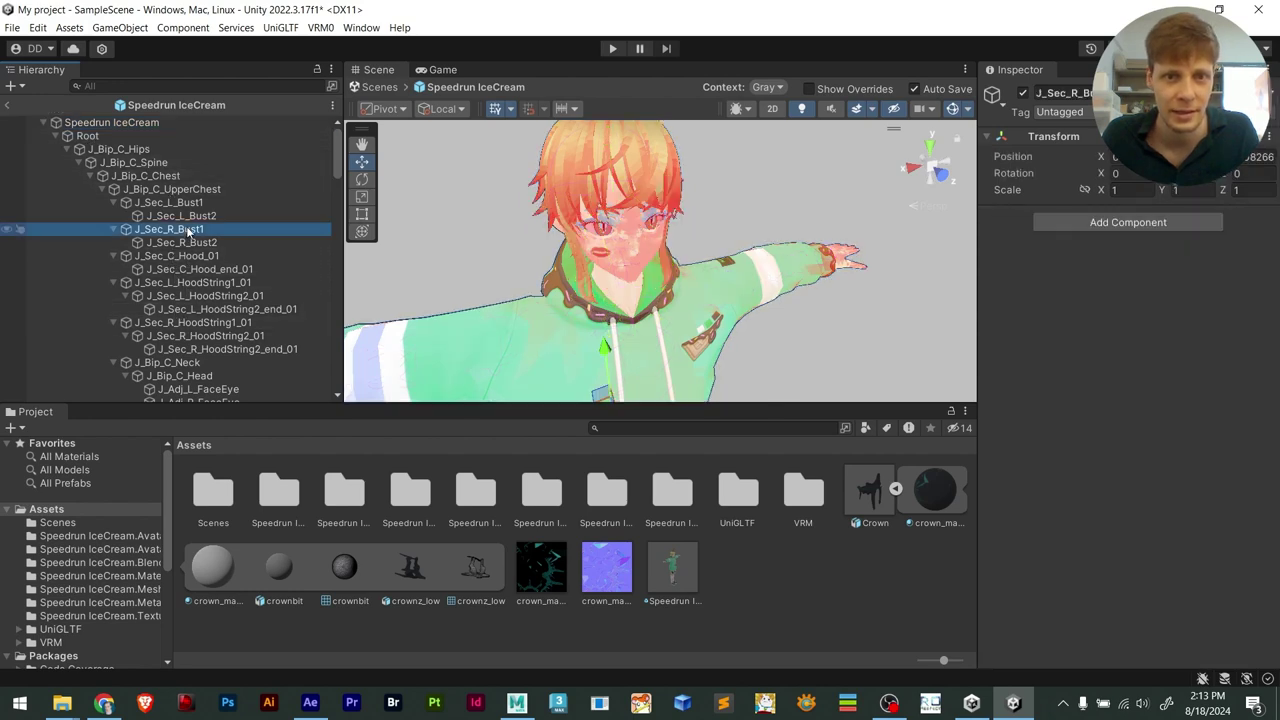
{"action": "scroll", "coordinate": [188, 230], "scroll_direction": "down", "scroll_amount": 15}
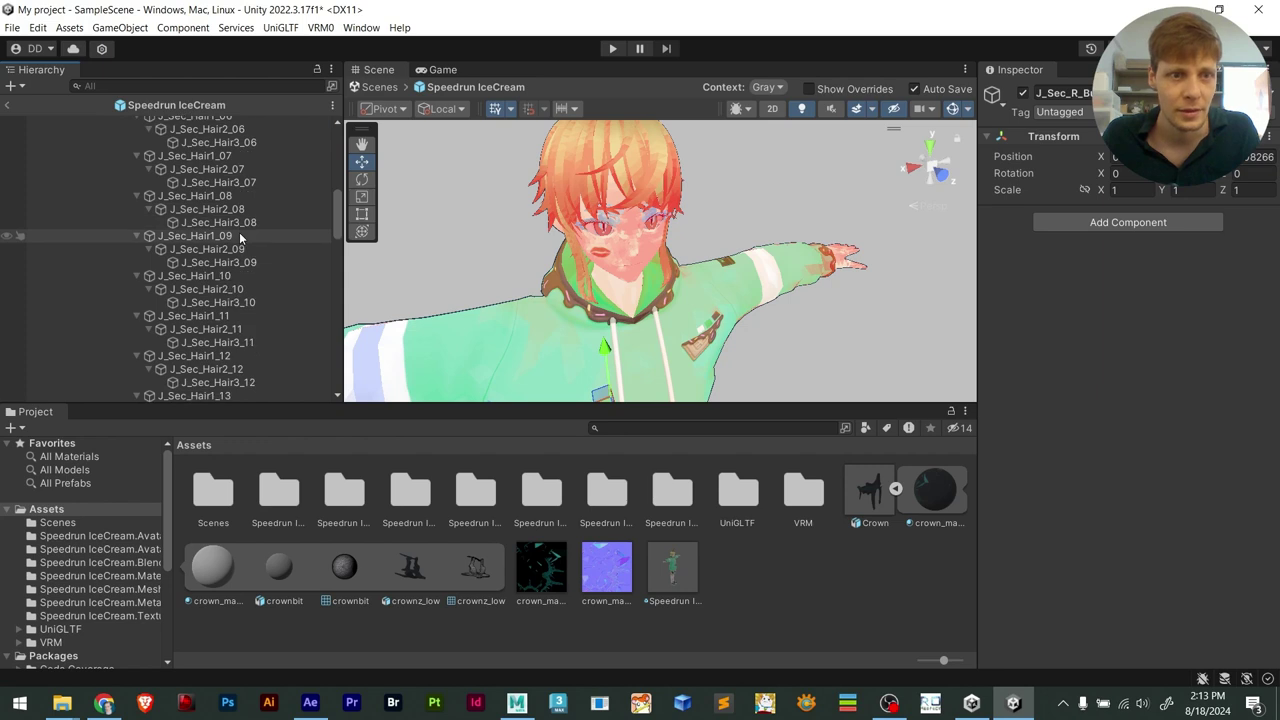
{"action": "scroll", "coordinate": [240, 237], "scroll_direction": "up", "scroll_amount": 8}
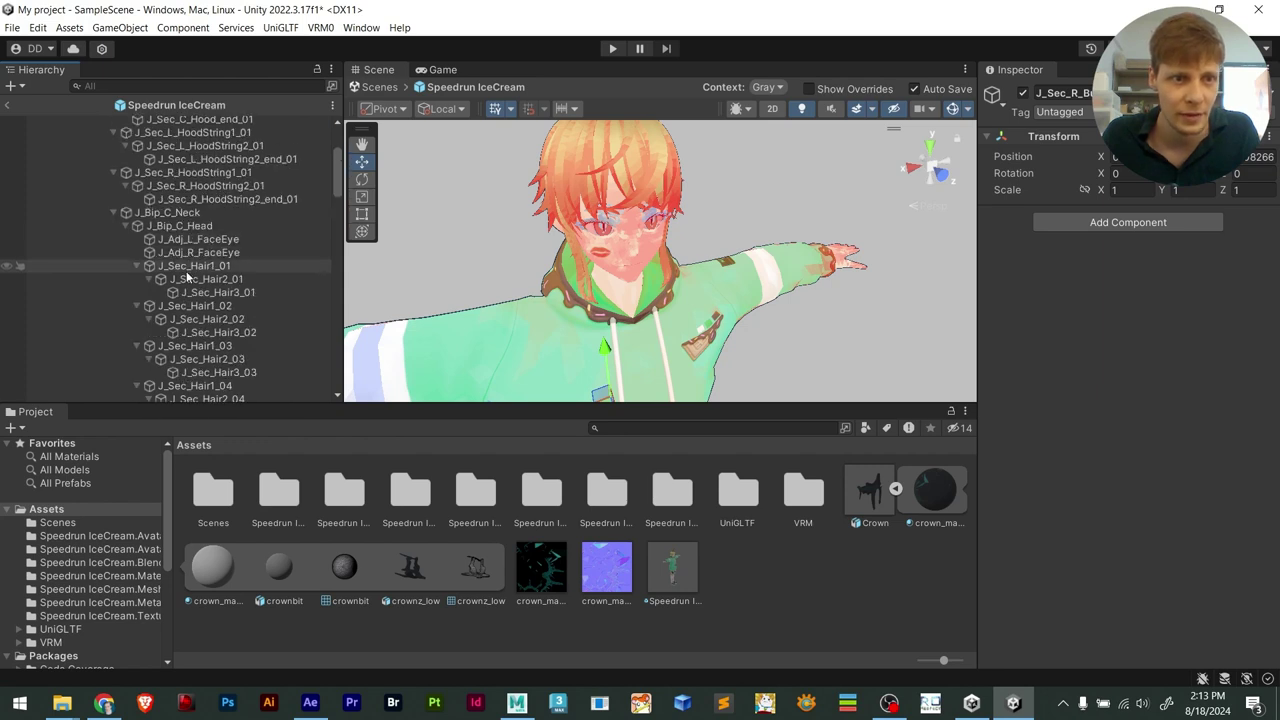
{"action": "left_click", "coordinate": [198, 240]}
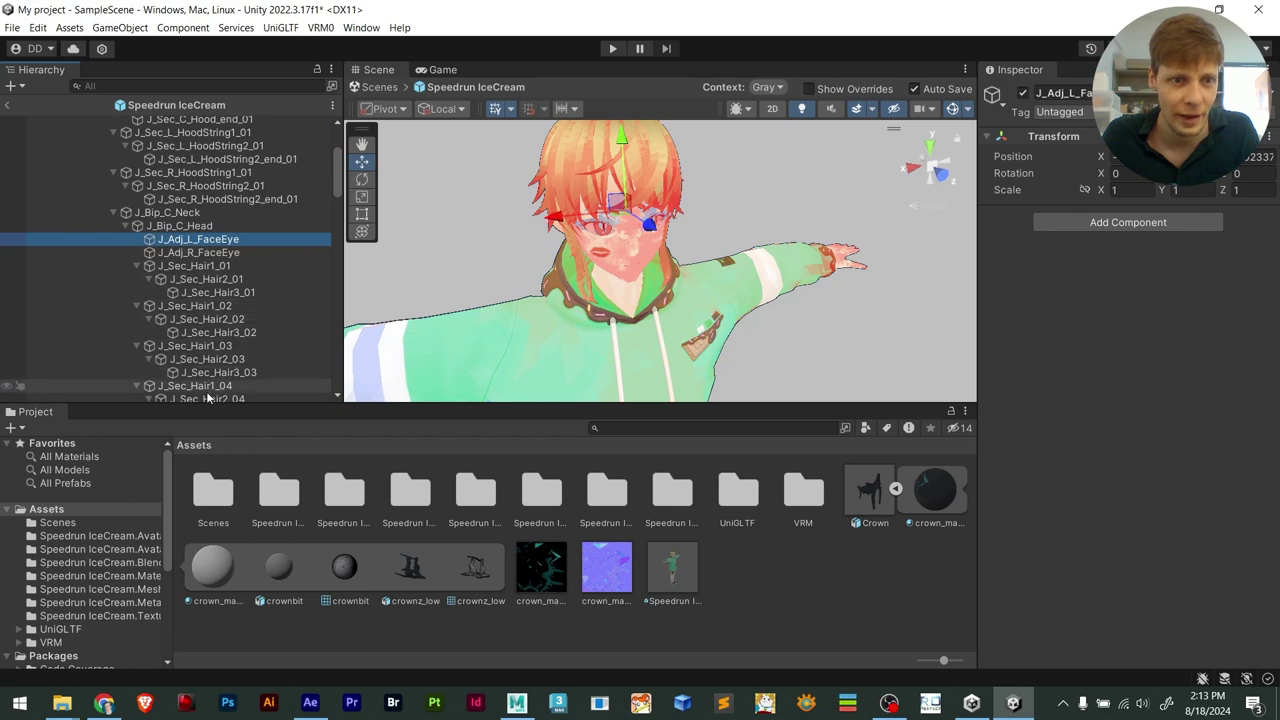
{"action": "left_click", "coordinate": [180, 228]}
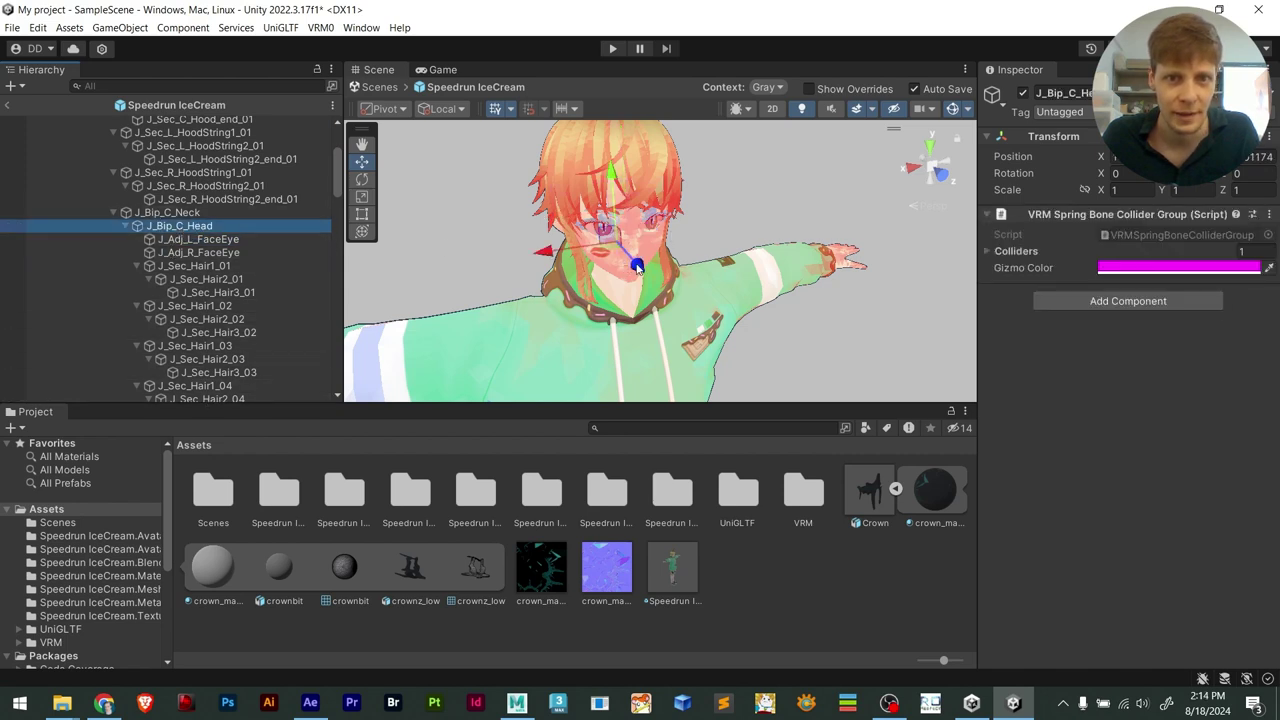
{"action": "left_click_drag", "start_coordinate": [637, 266], "coordinate": [678, 301]}
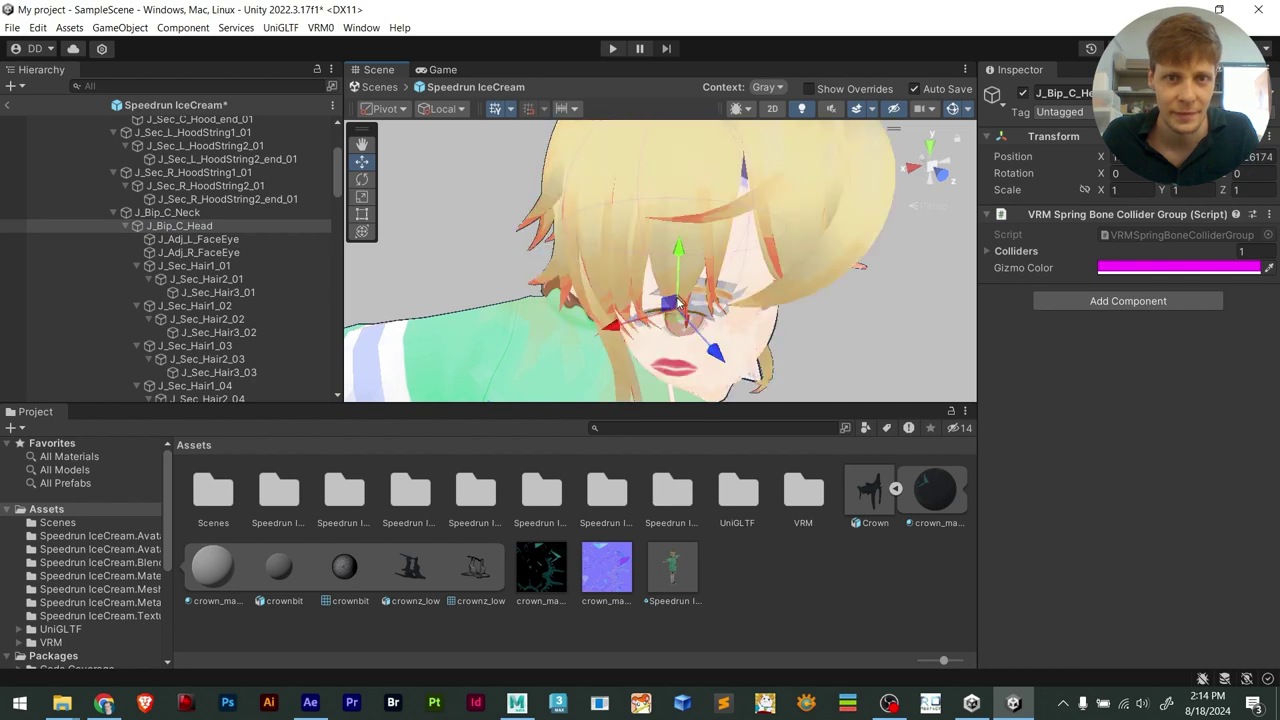
{"action": "key", "text": "ctrl+z"}
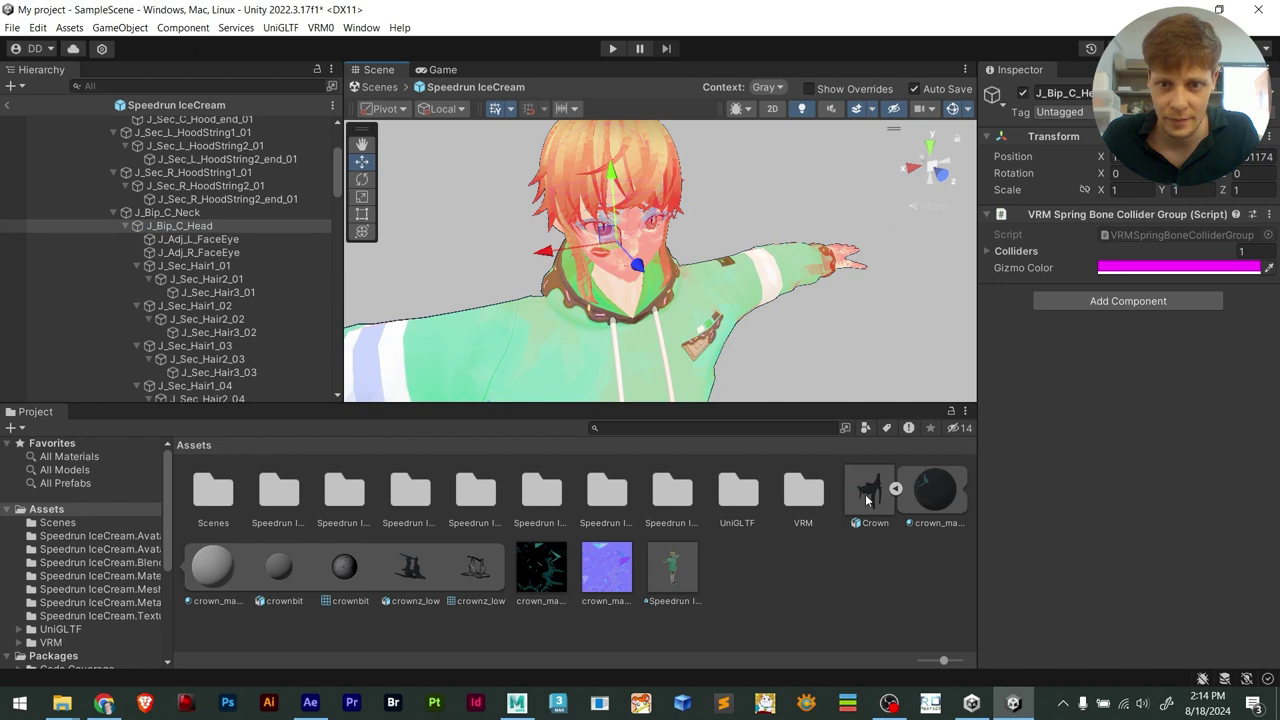
Paste the Crown under the J_Bip_C_Head bone and move it up onto the head
{"action": "left_click", "coordinate": [185, 226]}
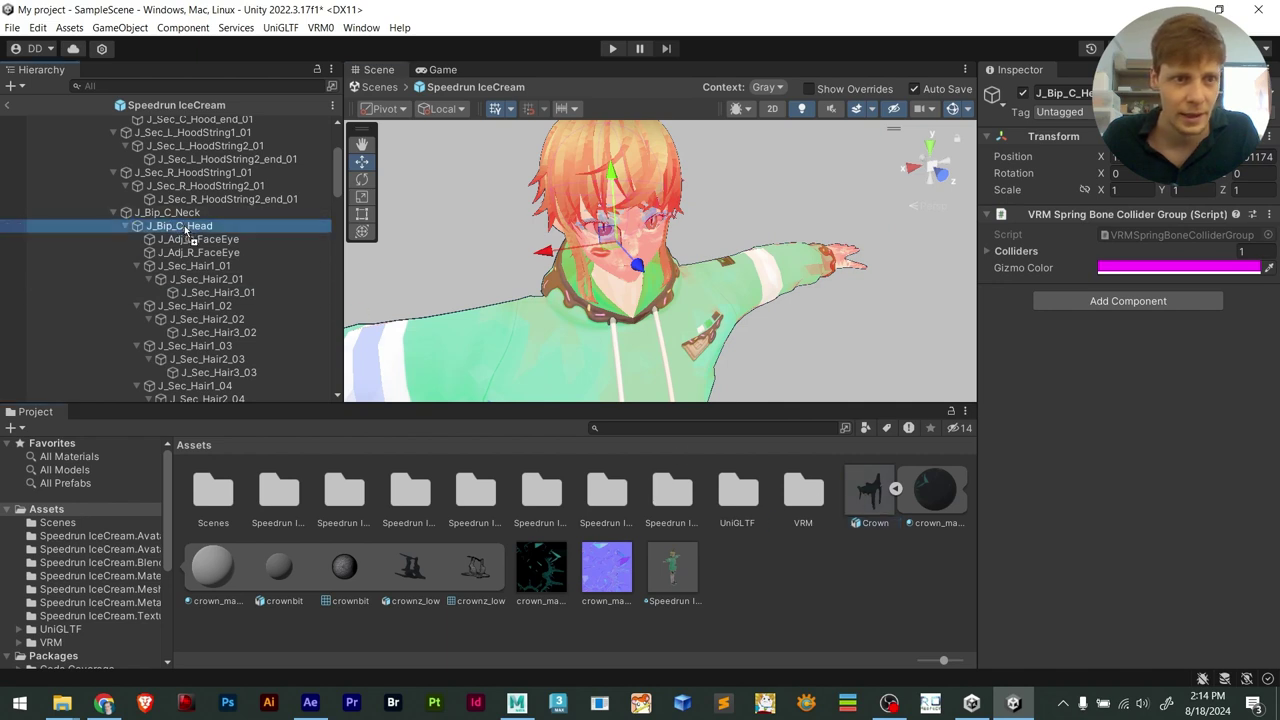
{"action": "key", "text": "ctrl+shift+v"}
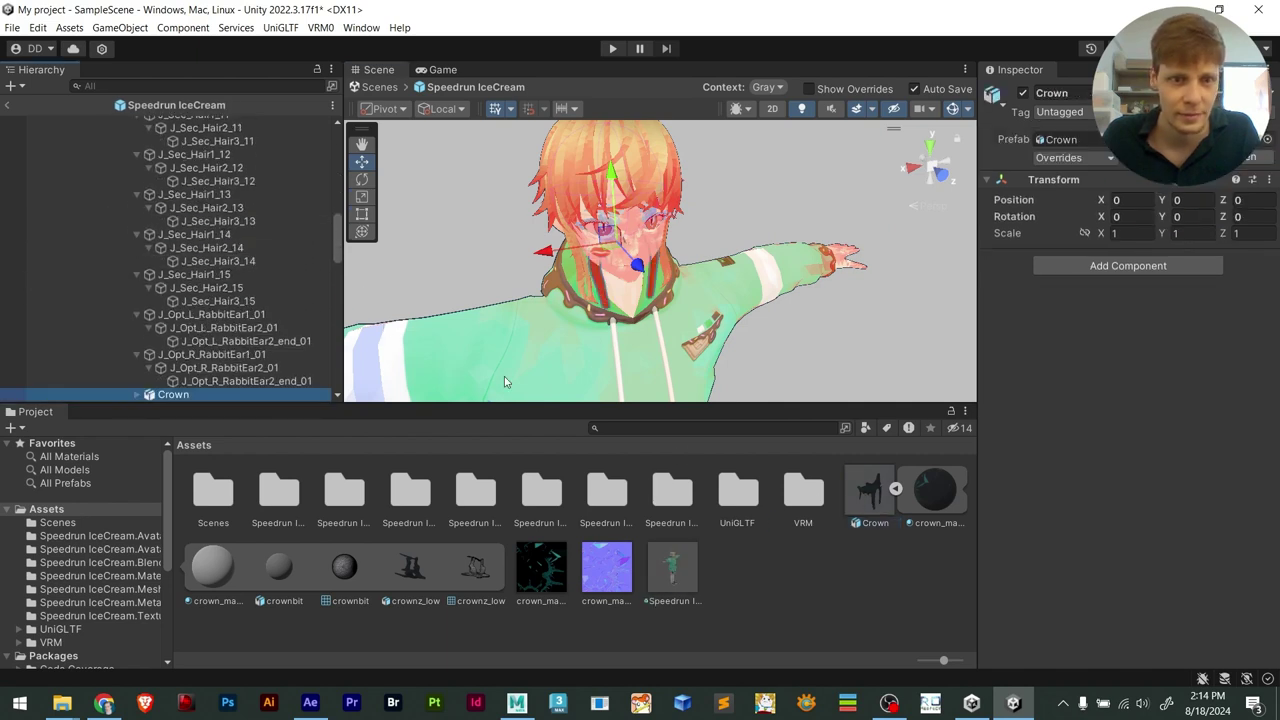
{"action": "left_click_drag", "start_coordinate": [636, 275], "coordinate": [636, 233]}
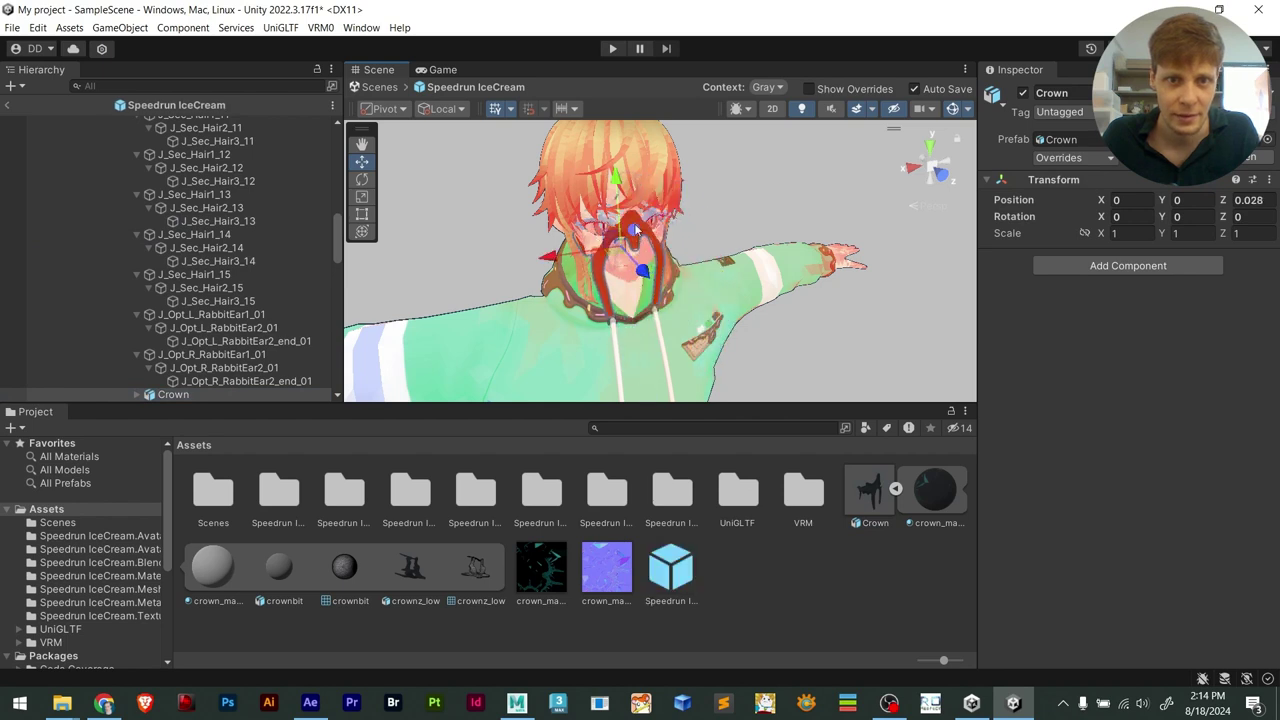
{"action": "left_click_drag", "start_coordinate": [616, 185], "coordinate": [616, 112]}
{"action": "left_click_drag", "start_coordinate": [650, 160], "coordinate": [906, 277], "text": "alt"}
Scale the crown evenly to 1.66466 and lower it to Y 0.092, then check from the side
{"action": "key", "text": "e"}
{"action": "key", "text": "r"}
{"action": "scroll", "coordinate": [668, 214], "scroll_direction": "up", "scroll_amount": 5}
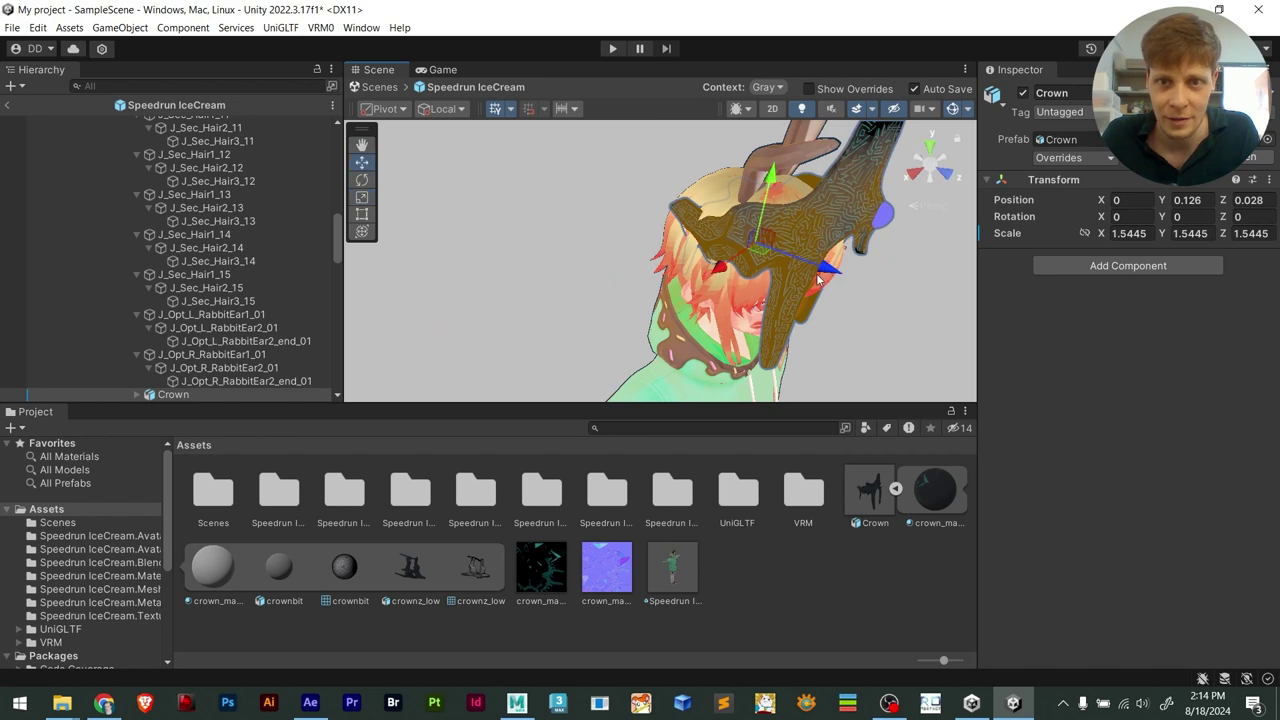
{"action": "left_click_drag", "start_coordinate": [818, 281], "coordinate": [810, 283]}
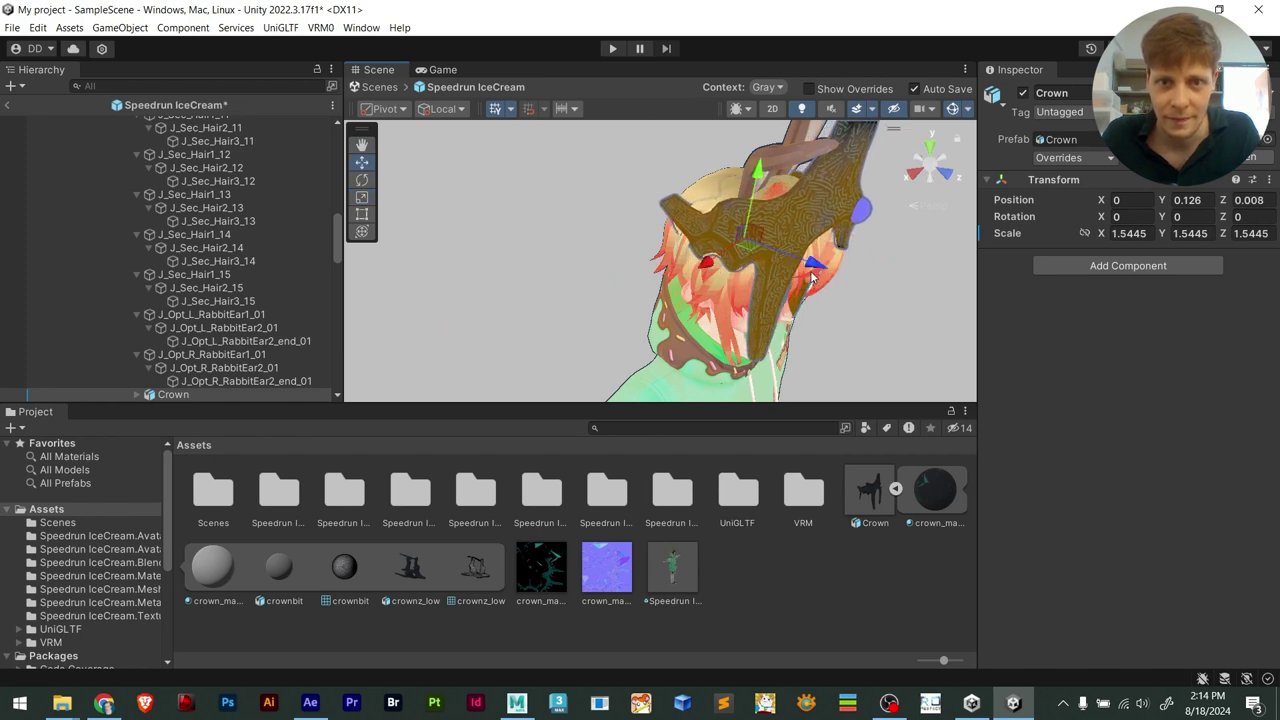
{"action": "key", "text": "r"}
{"action": "left_click_drag", "start_coordinate": [743, 241], "coordinate": [614, 190]}
{"action": "key", "text": "w"}
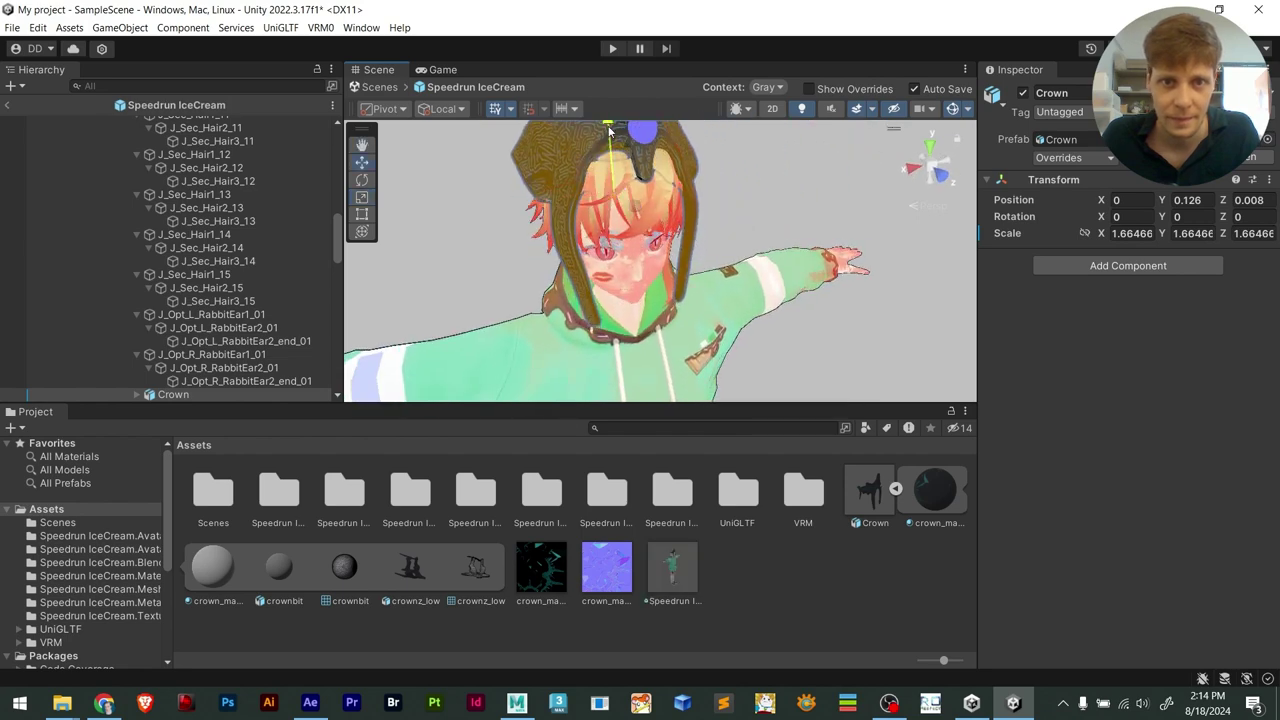
{"action": "left_click_drag", "start_coordinate": [609, 130], "coordinate": [743, 186]}
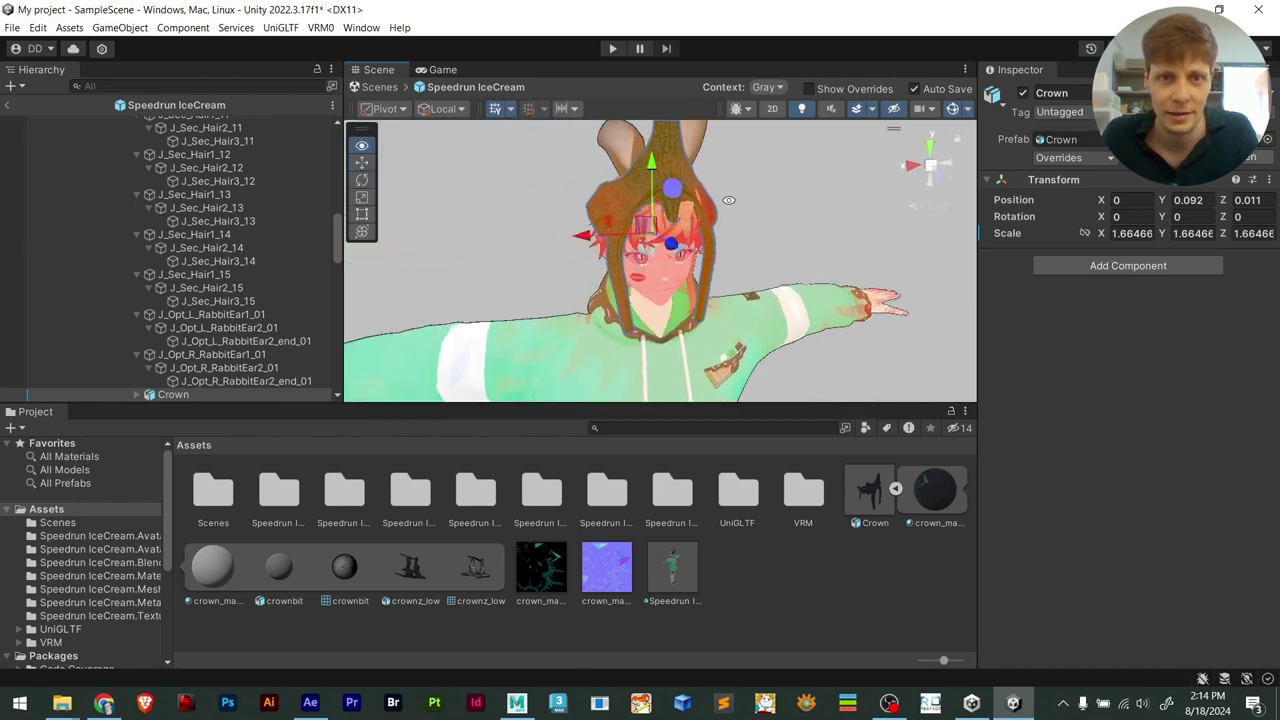
{"action": "scroll", "coordinate": [743, 186], "scroll_direction": "up", "scroll_amount": 6}
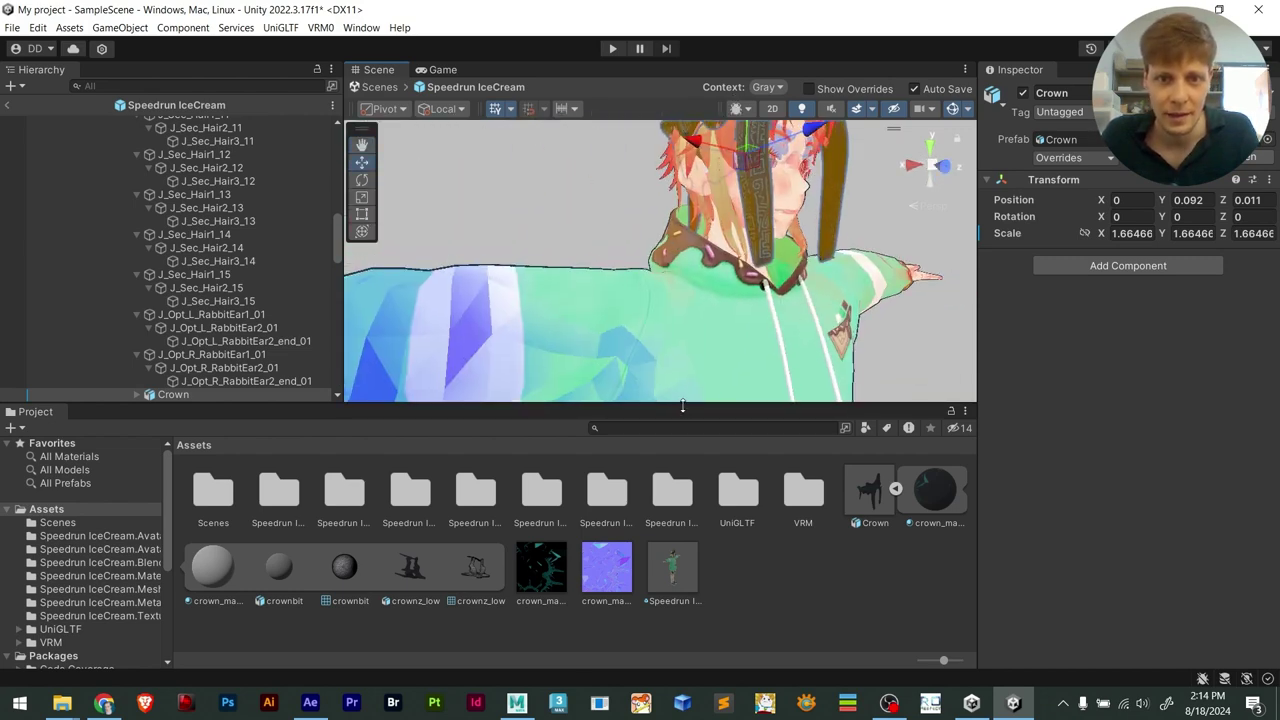
{"action": "left_click_drag", "start_coordinate": [683, 405], "coordinate": [591, 260]}
{"action": "left_click_drag", "start_coordinate": [667, 298], "coordinate": [470, 360], "text": "alt"}
{"action": "scroll", "coordinate": [780, 413], "scroll_direction": "up", "scroll_amount": 2}
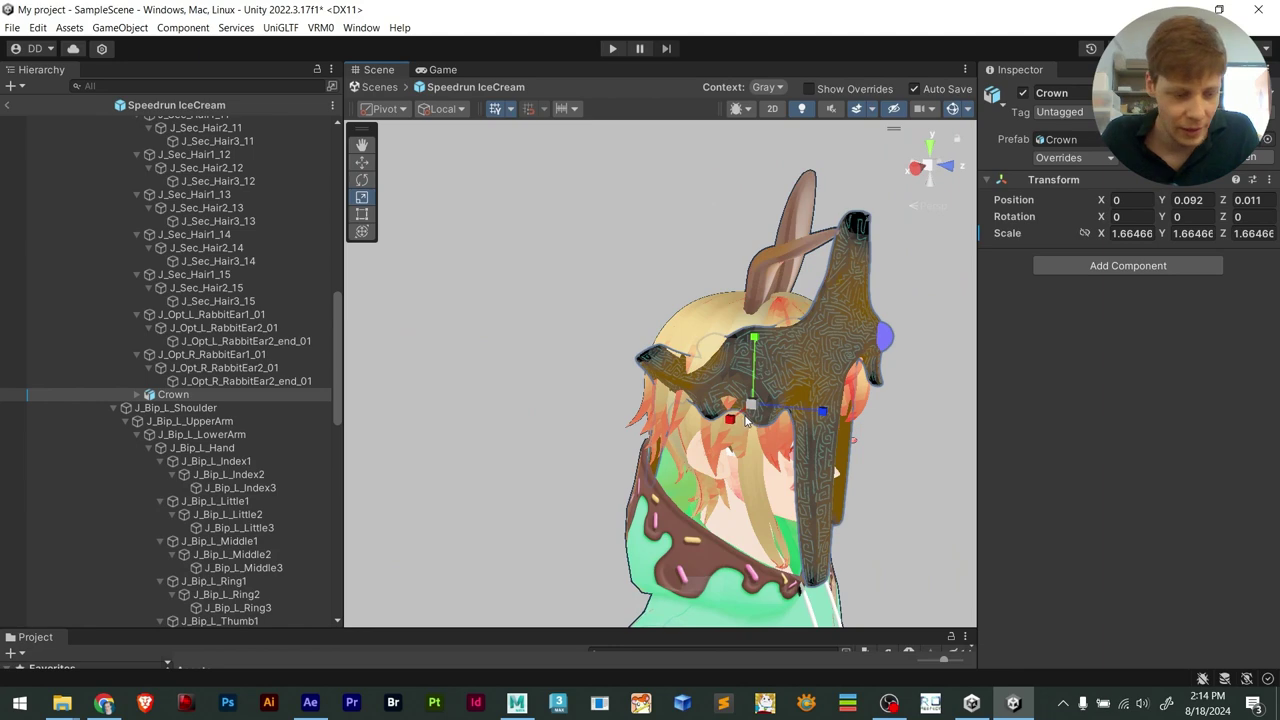
Try stretching the crown wider, save the scene, then undo the scale change
{"action": "left_click_drag", "start_coordinate": [731, 423], "coordinate": [573, 407]}
{"action": "left_click_drag", "start_coordinate": [596, 400], "coordinate": [640, 330], "text": "alt"}
{"action": "key", "text": "ctrl+s"}
{"action": "key", "text": "ctrl+z"}
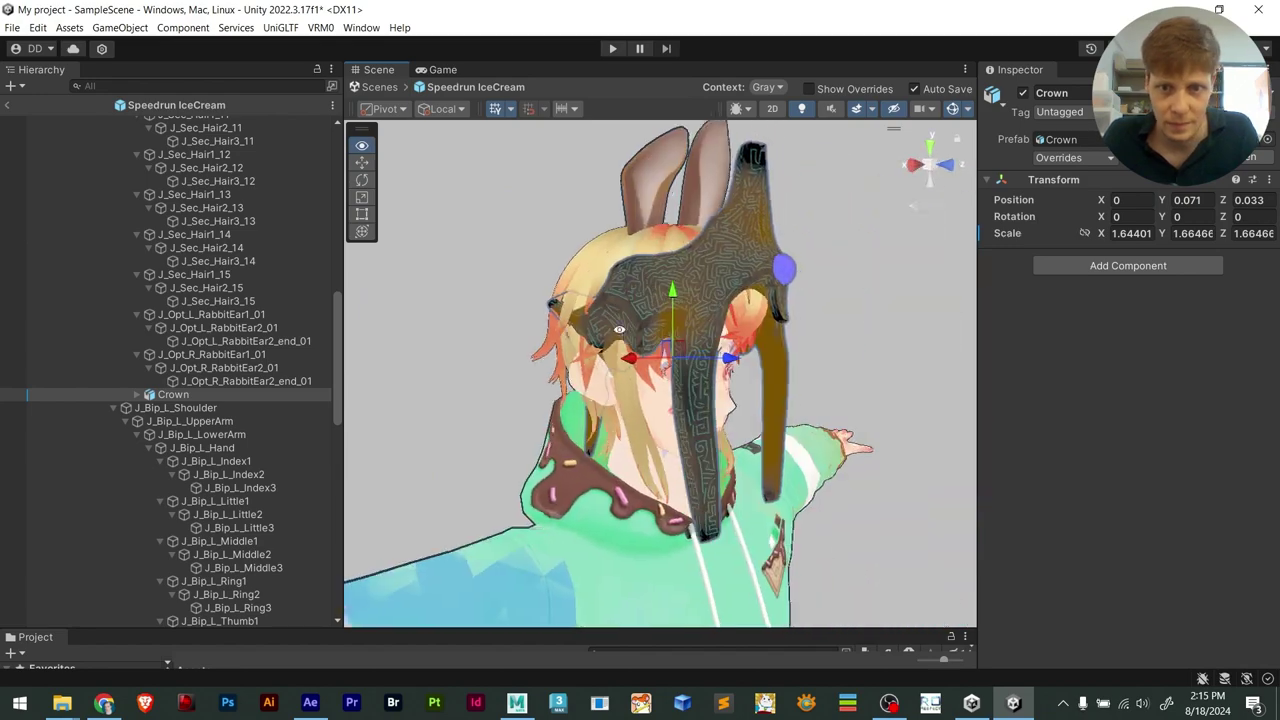
Reselect the crown, undo a front-to-back stretch, and raise it slightly on the head
{"action": "left_click", "coordinate": [700, 260]}
{"action": "left_click", "coordinate": [764, 184]}
{"action": "key", "text": "r"}
{"action": "left_click_drag", "start_coordinate": [712, 362], "coordinate": [637, 360]}
{"action": "key", "text": "ctrl+z"}
{"action": "key", "text": "w"}
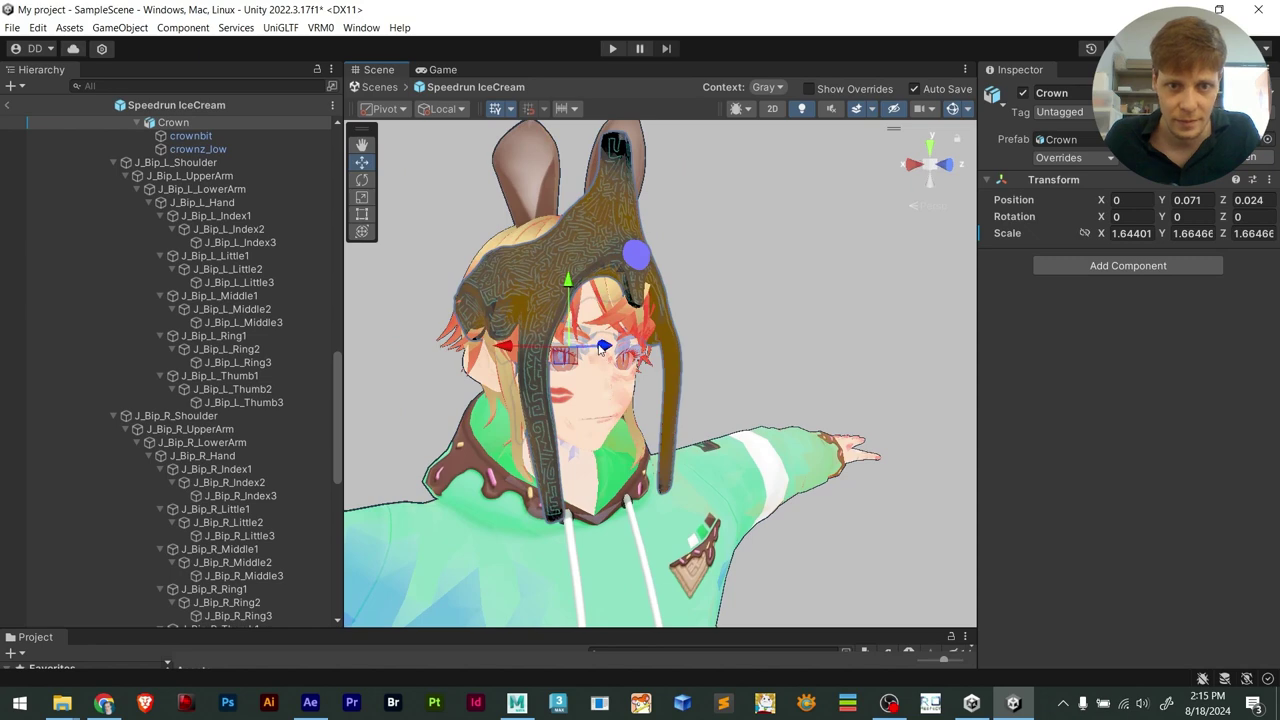
{"action": "left_click_drag", "start_coordinate": [568, 288], "coordinate": [501, 293]}
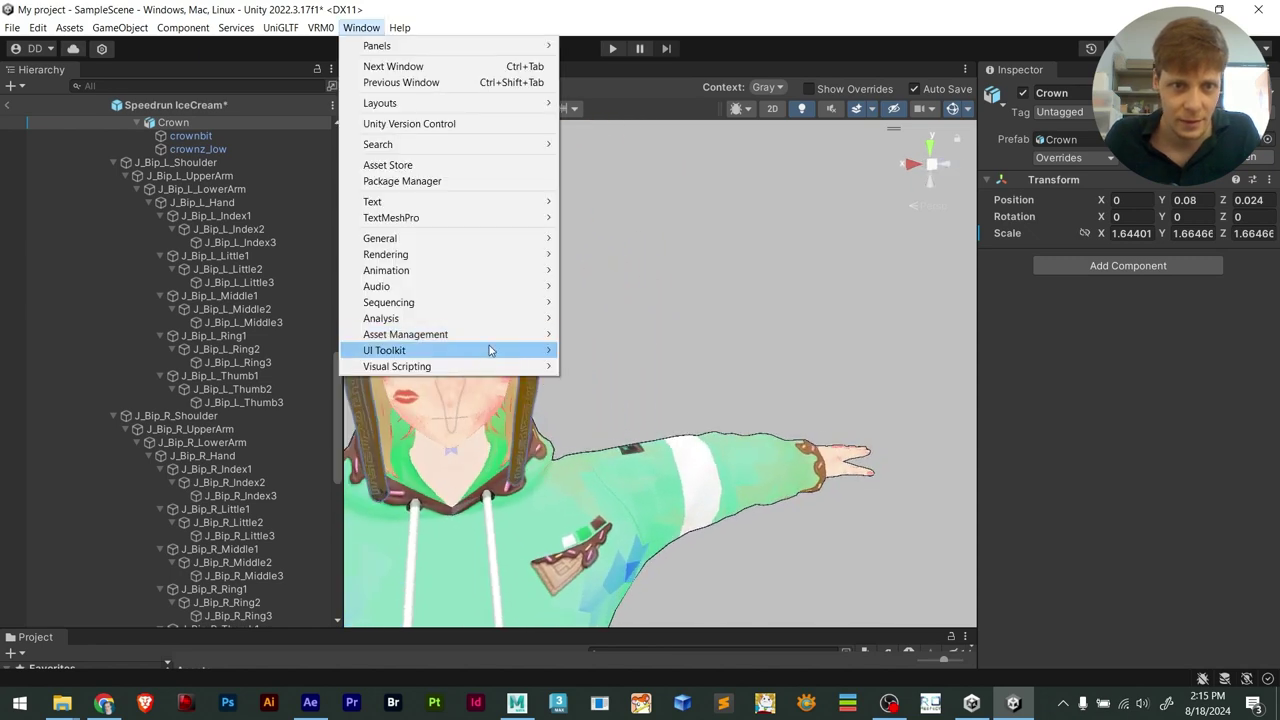
Check the crown fit from a three-quarter view, undoing an accidental head bone rotation
{"action": "left_click", "coordinate": [732, 262]}
{"action": "left_click", "coordinate": [434, 175]}
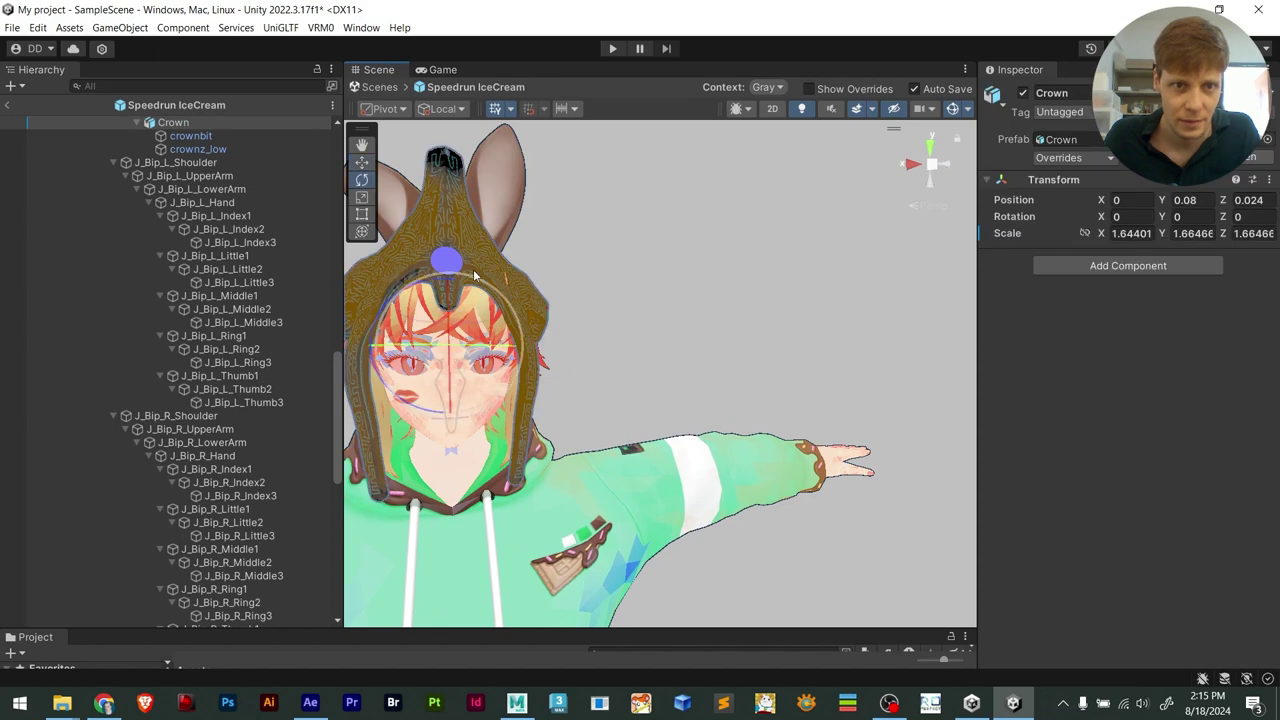
{"action": "key", "text": "r"}
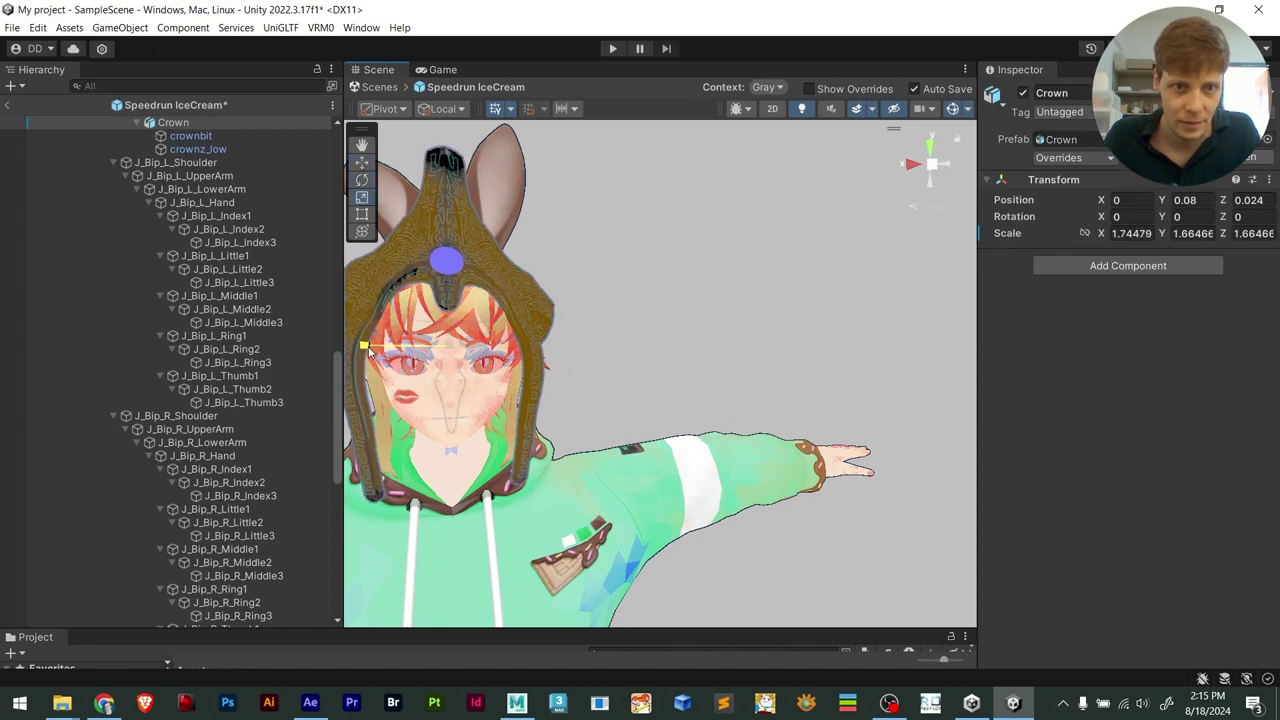
{"action": "left_click", "coordinate": [694, 251]}
{"action": "left_click_drag", "start_coordinate": [694, 251], "coordinate": [486, 303], "text": "alt"}
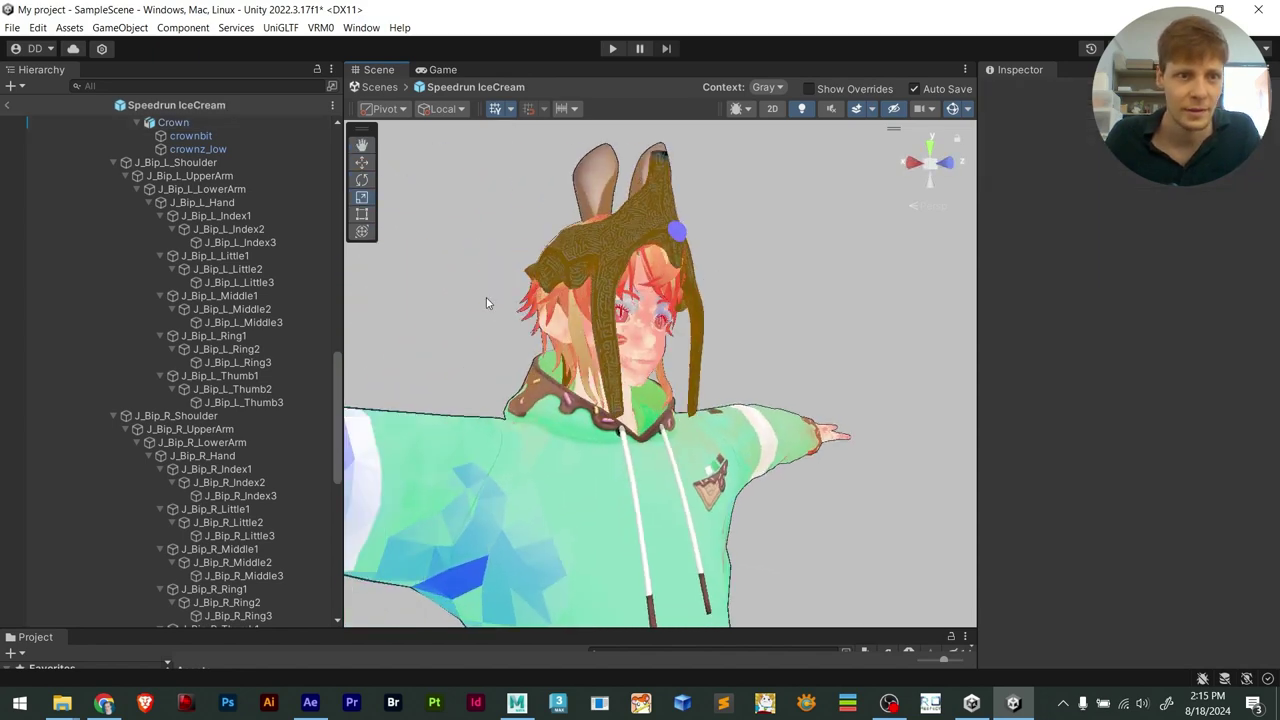
{"action": "scroll", "coordinate": [183, 233], "scroll_direction": "up", "scroll_amount": 5}
{"action": "scroll", "coordinate": [227, 292], "scroll_direction": "up", "scroll_amount": 20}
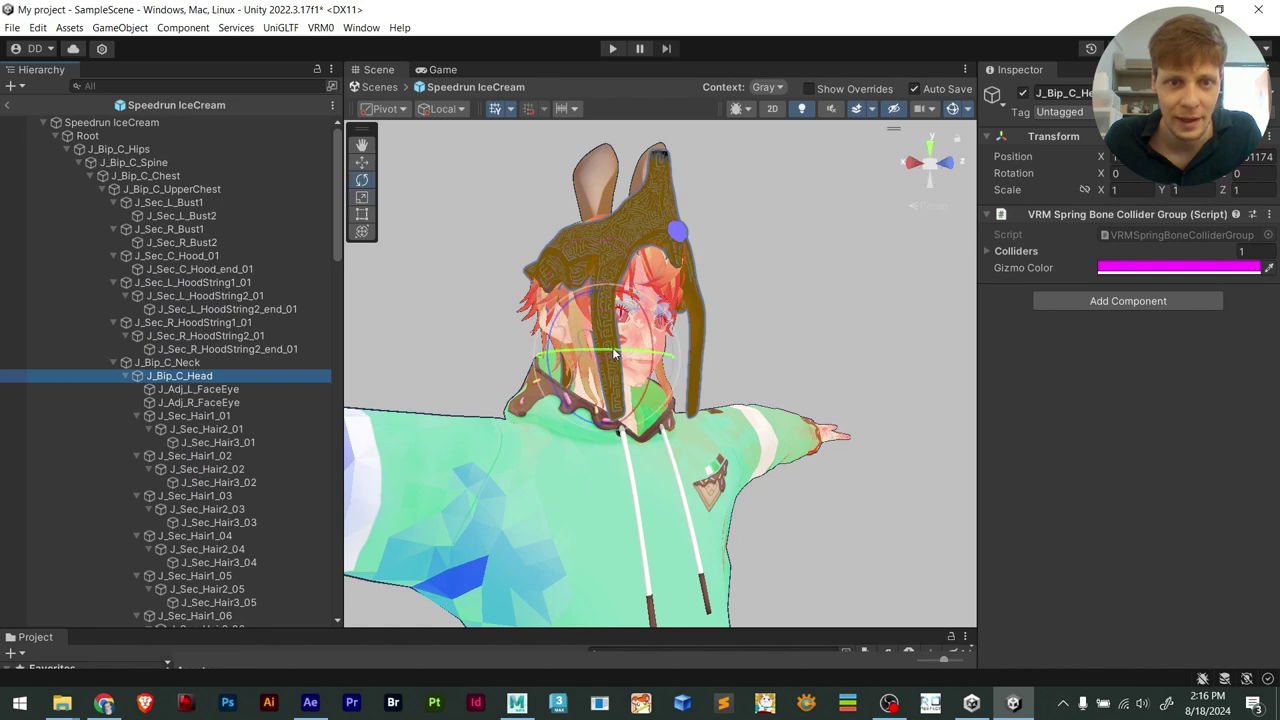
{"action": "mouse_move", "coordinate": [615, 353]}
{"action": "left_mouse_down"}
{"action": "mouse_move", "coordinate": [499, 377]}
{"action": "mouse_move", "coordinate": [694, 374]}
{"action": "mouse_move", "coordinate": [530, 378]}
{"action": "mouse_move", "coordinate": [616, 378]}
{"action": "left_mouse_up"}
{"action": "key", "text": "ctrl+z"}
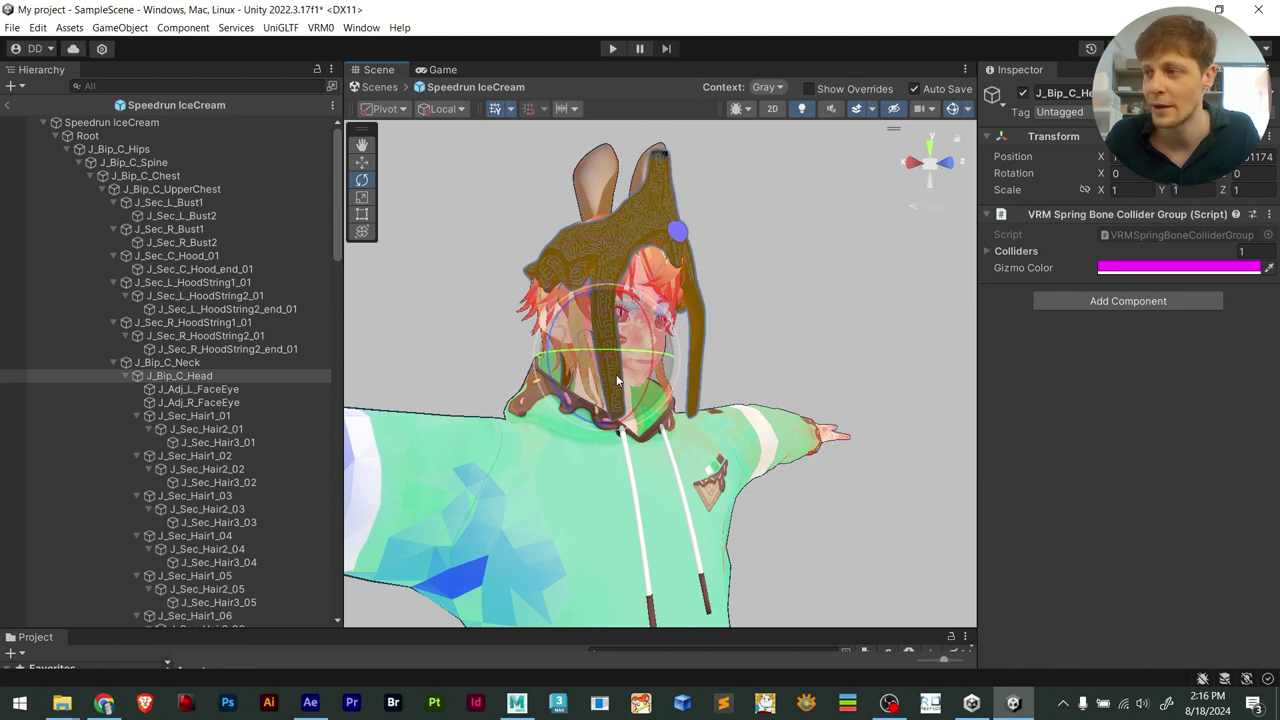
{"action": "left_click", "coordinate": [842, 311]}
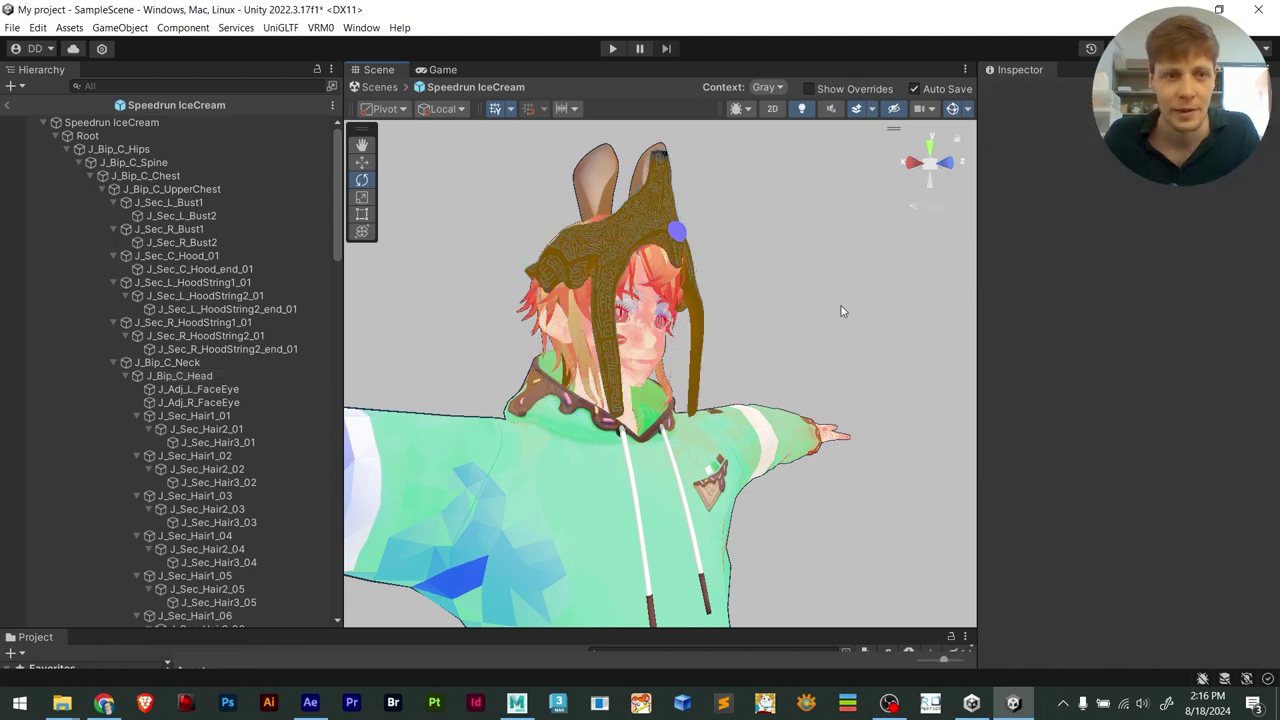
Select Speedrun IceCream in the main scene and export it via VRM0 > Export VRM 0.x with Version 1
{"action": "left_click", "coordinate": [9, 105]}
{"action": "left_click", "coordinate": [118, 157]}
{"action": "left_click", "coordinate": [113, 139]}
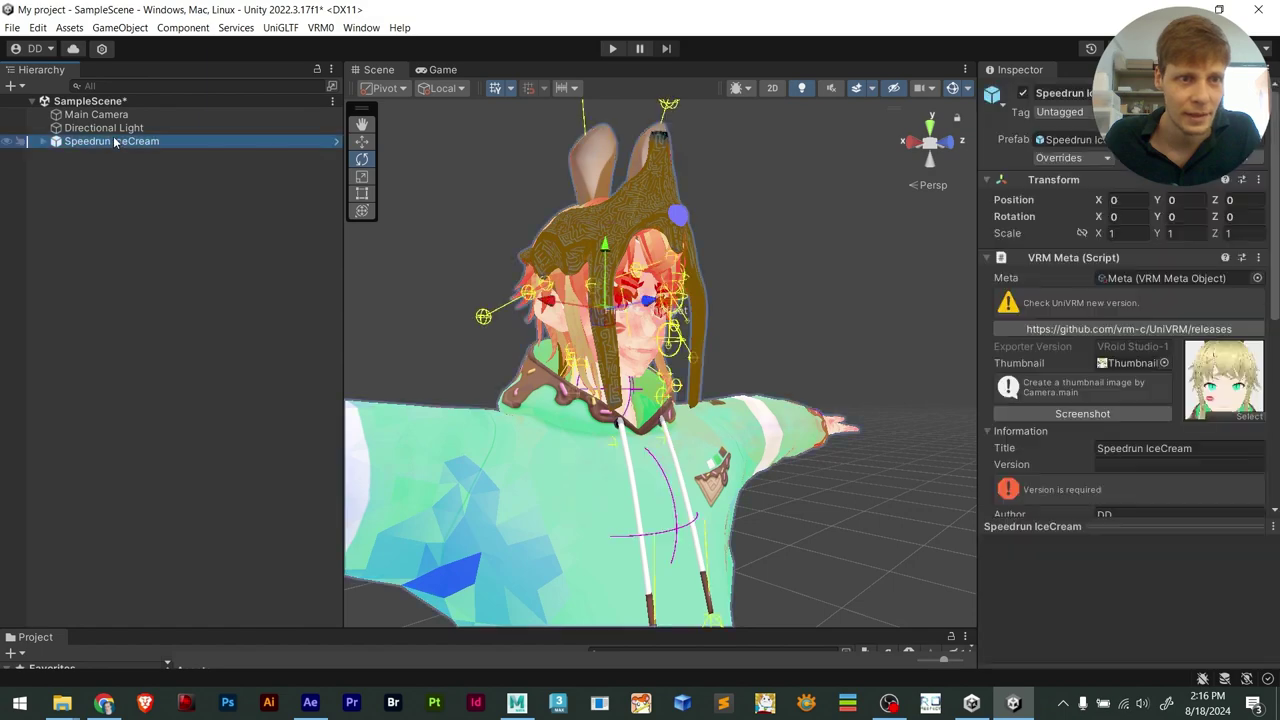
{"action": "left_click", "coordinate": [320, 27]}
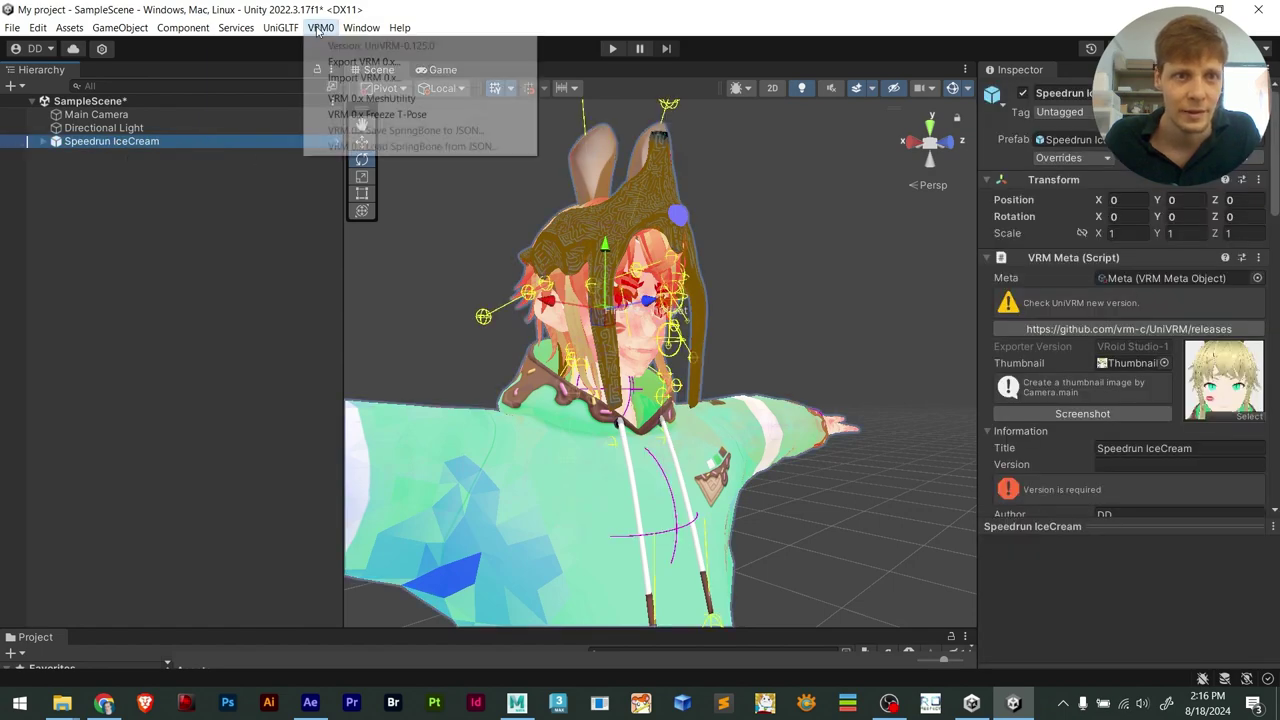
{"action": "left_click", "coordinate": [365, 62]}
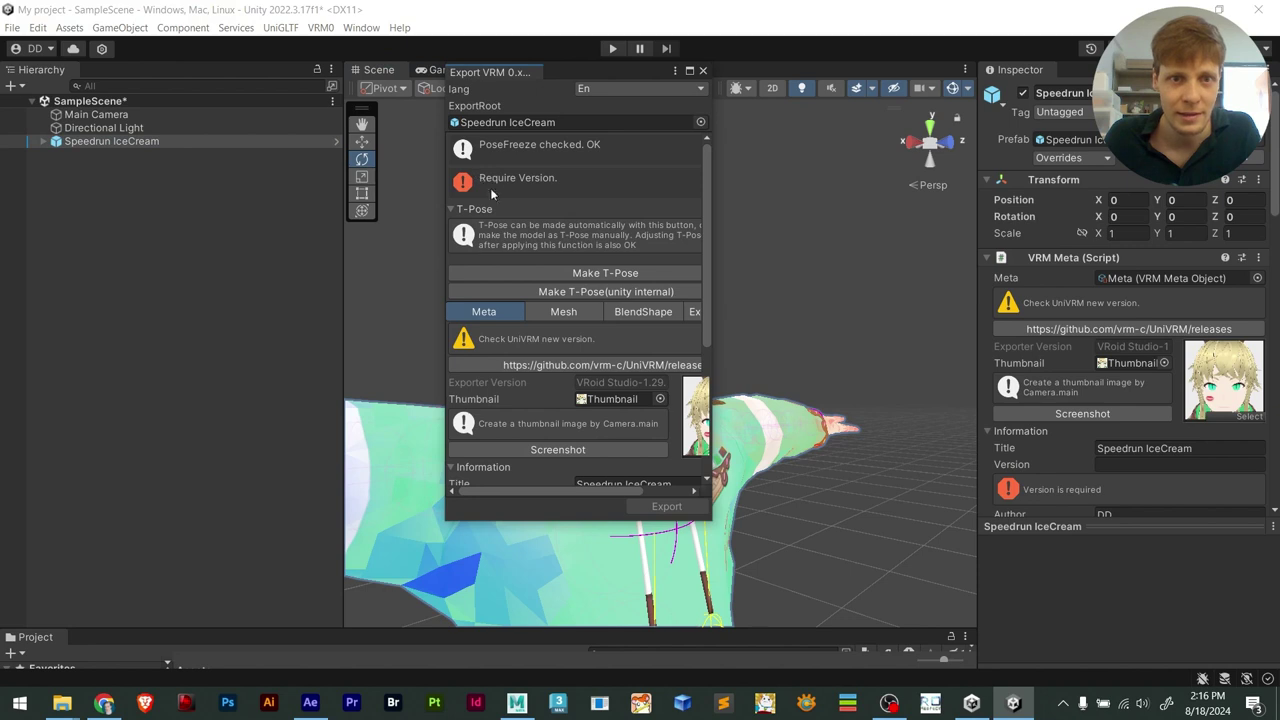
{"action": "left_click_drag", "start_coordinate": [706, 205], "coordinate": [702, 314]}
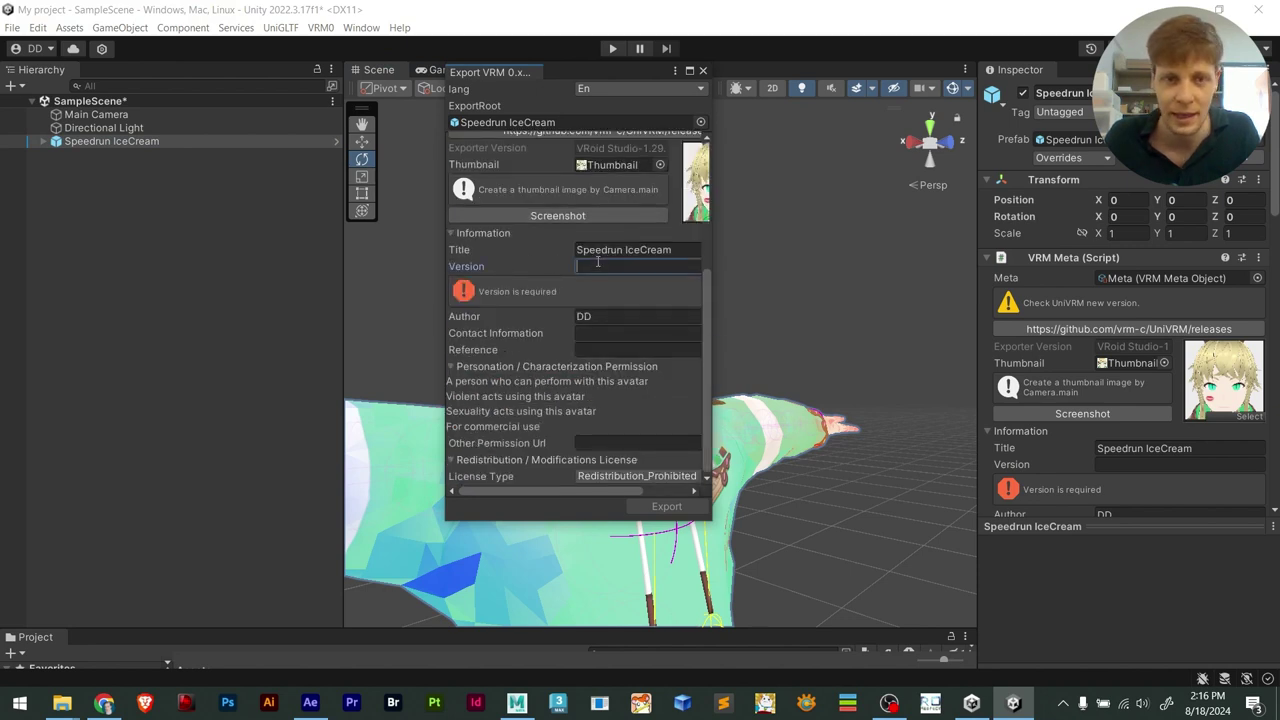
{"action": "type", "text": "1"}
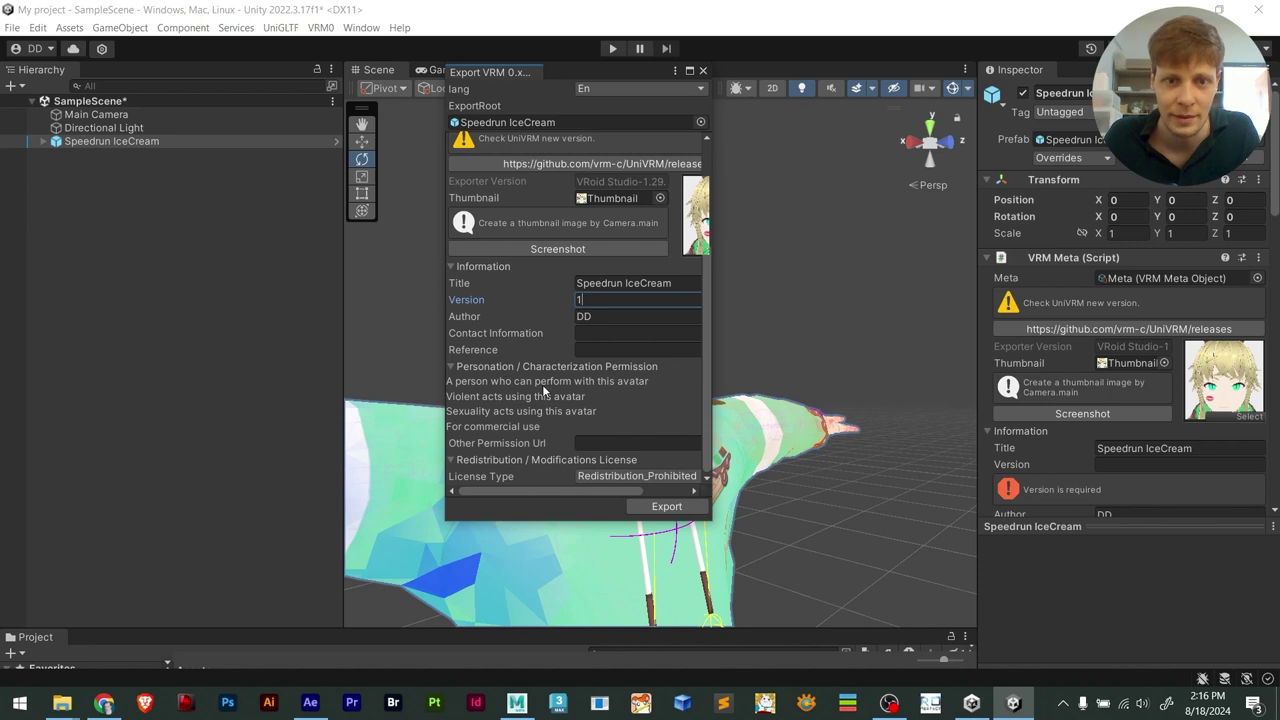
{"action": "left_click", "coordinate": [667, 507]}
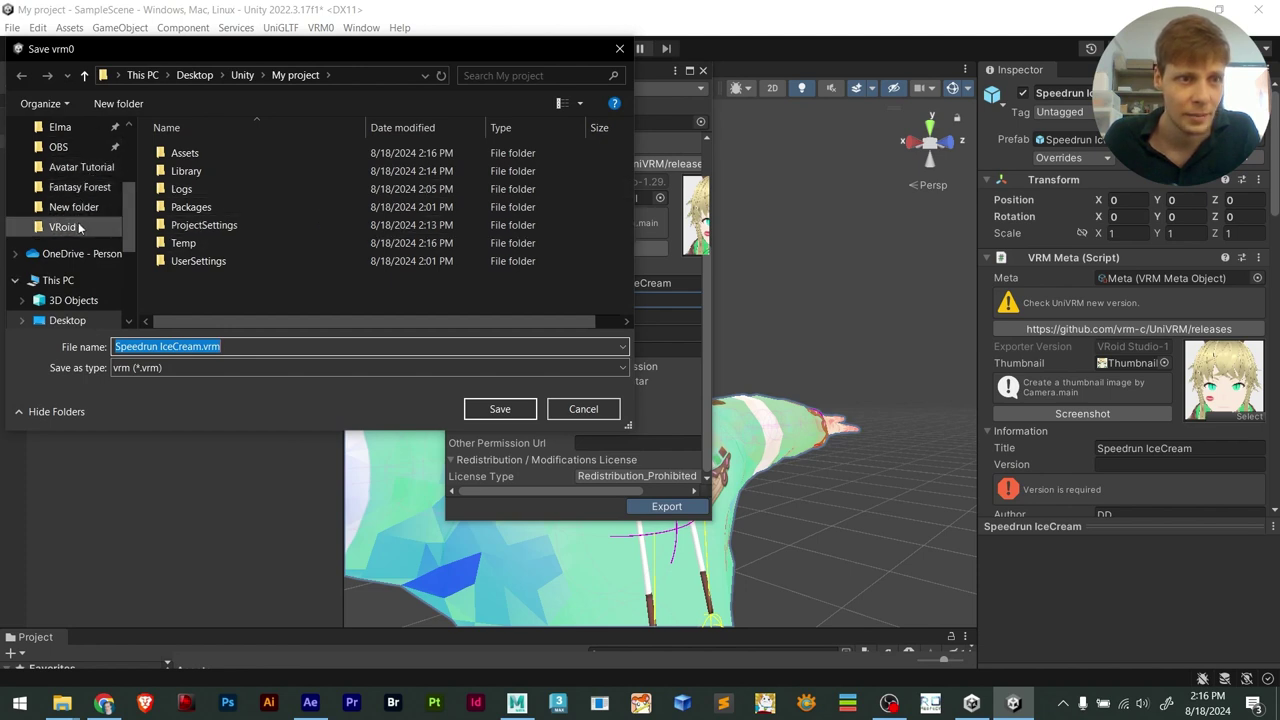
Save the export as Speedrun IceCream 2.vrm in the D: Avatar > VRoid folder
{"action": "scroll", "coordinate": [78, 226], "scroll_direction": "up", "scroll_amount": 2}
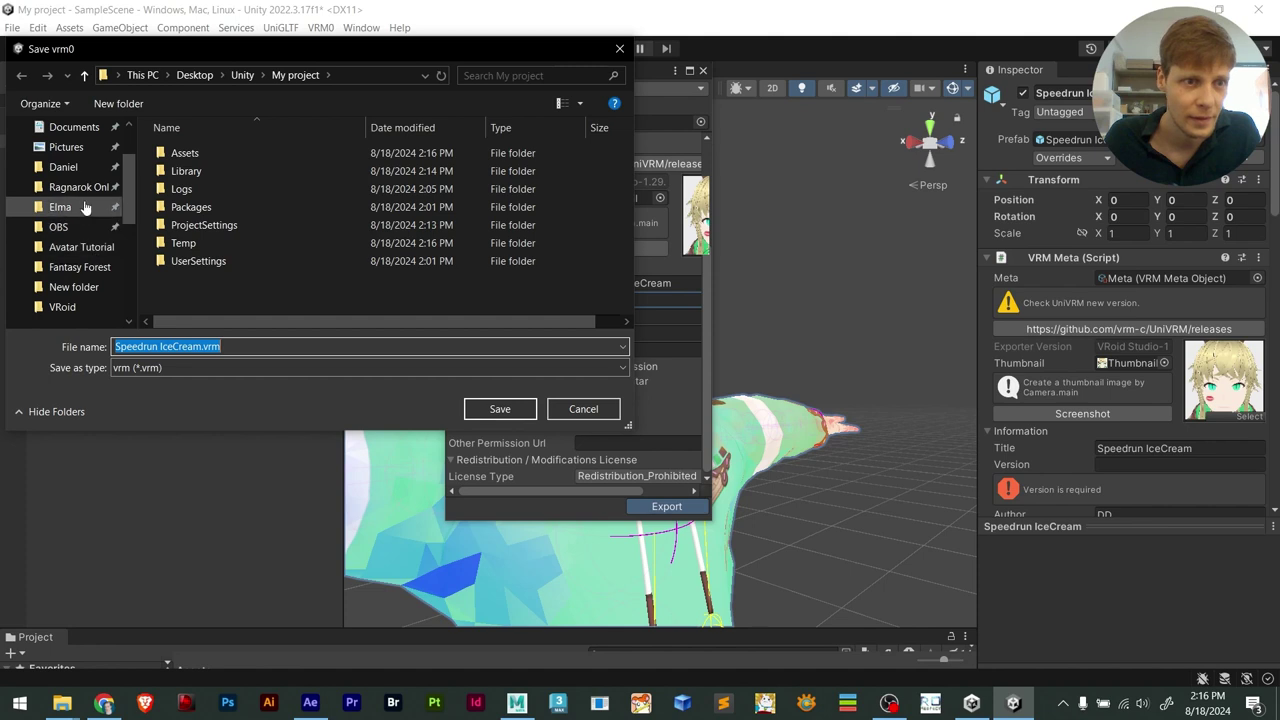
{"action": "left_click", "coordinate": [71, 168]}
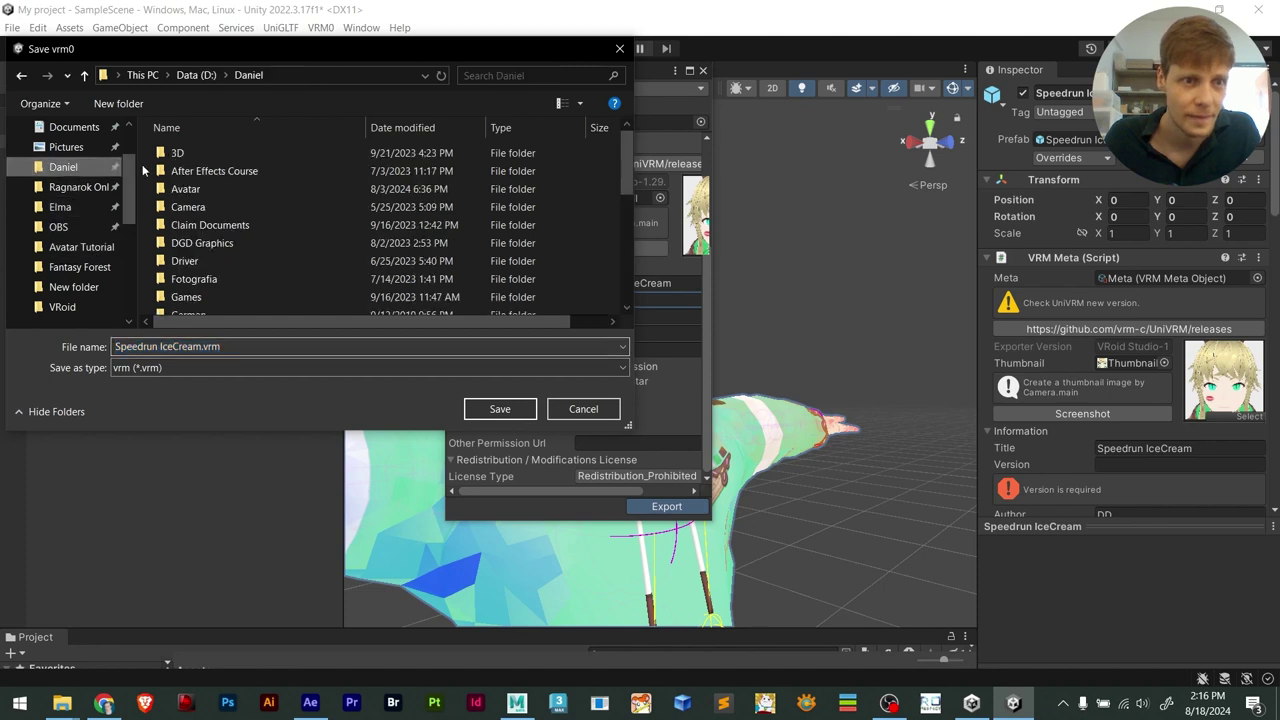
{"action": "left_click", "coordinate": [197, 192]}
{"action": "double_click", "coordinate": [197, 192]}
{"action": "double_click", "coordinate": [205, 190]}
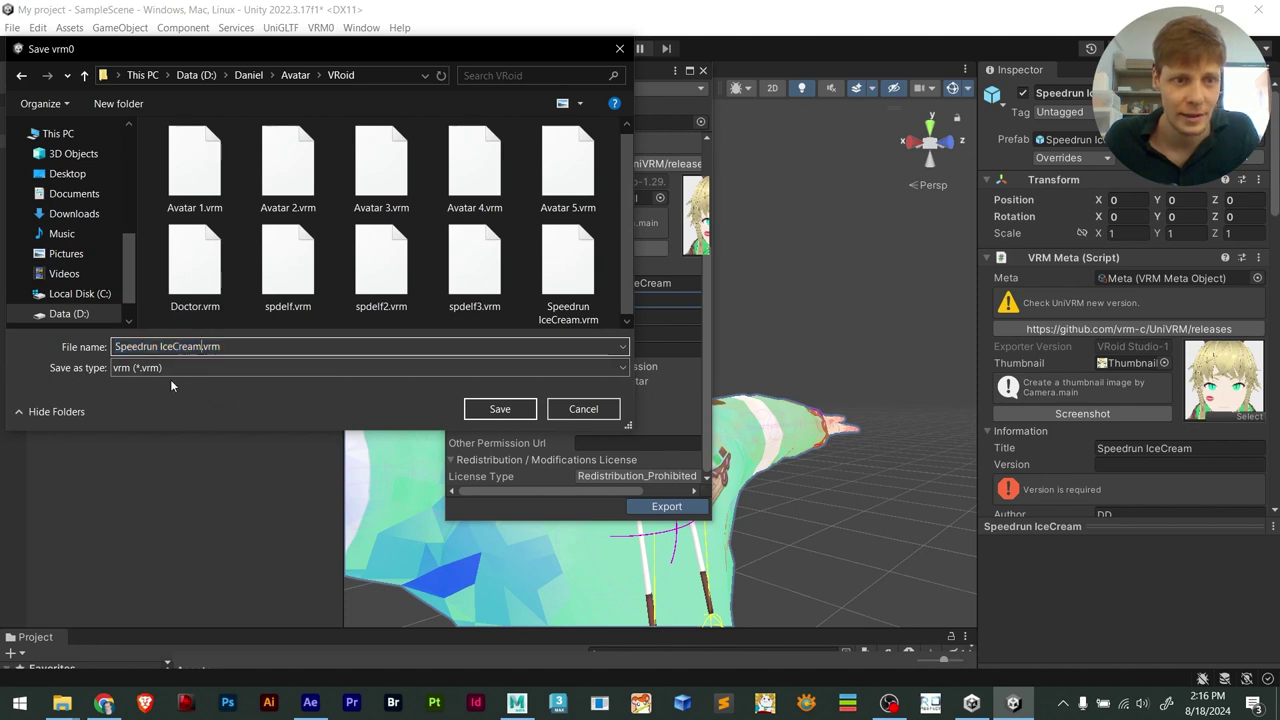
{"action": "type", "text": "2"}
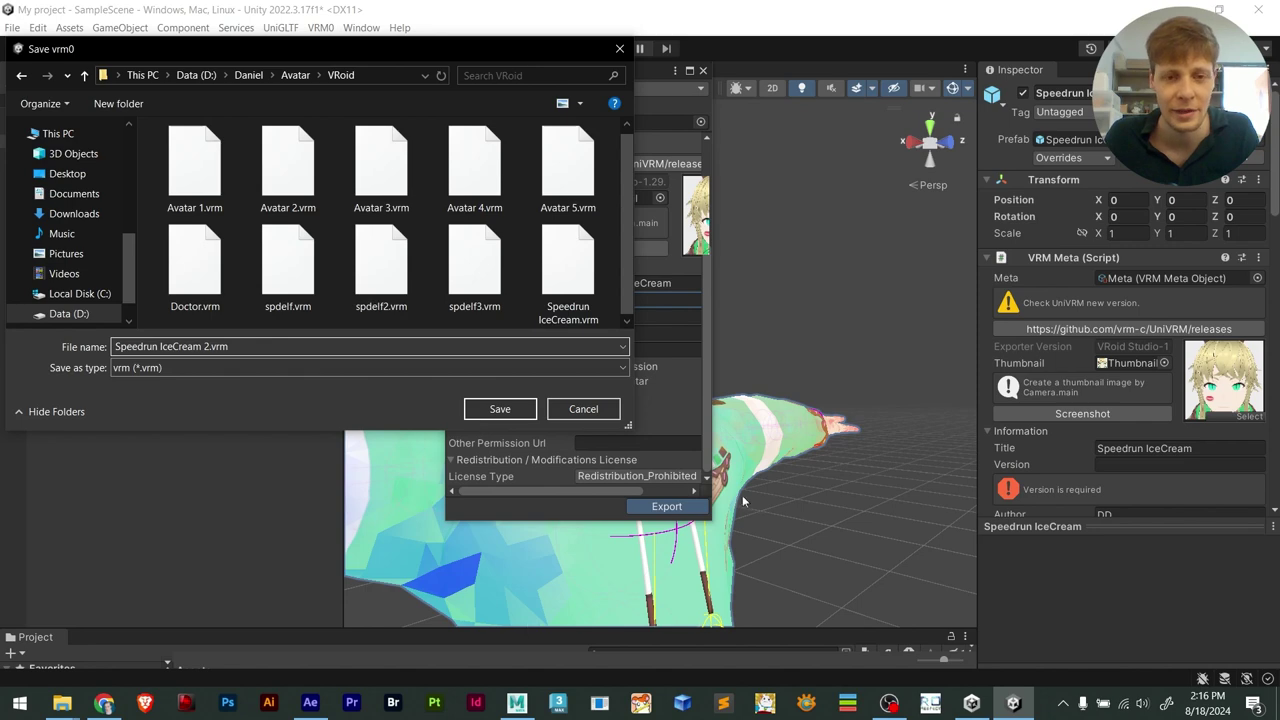
{"action": "left_click", "coordinate": [500, 411]}
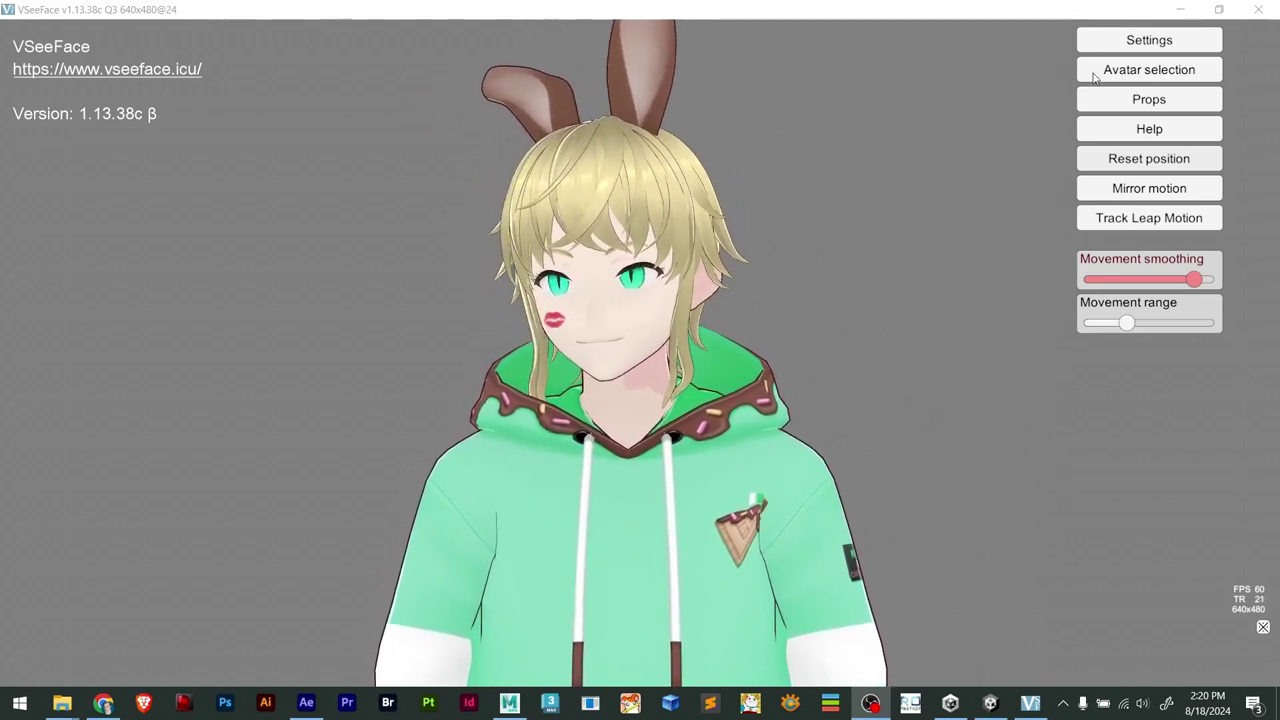
Add Speedrun IceCream 2.vrm as a VSeeFace avatar and switch to it
{"action": "left_click", "coordinate": [1115, 72]}
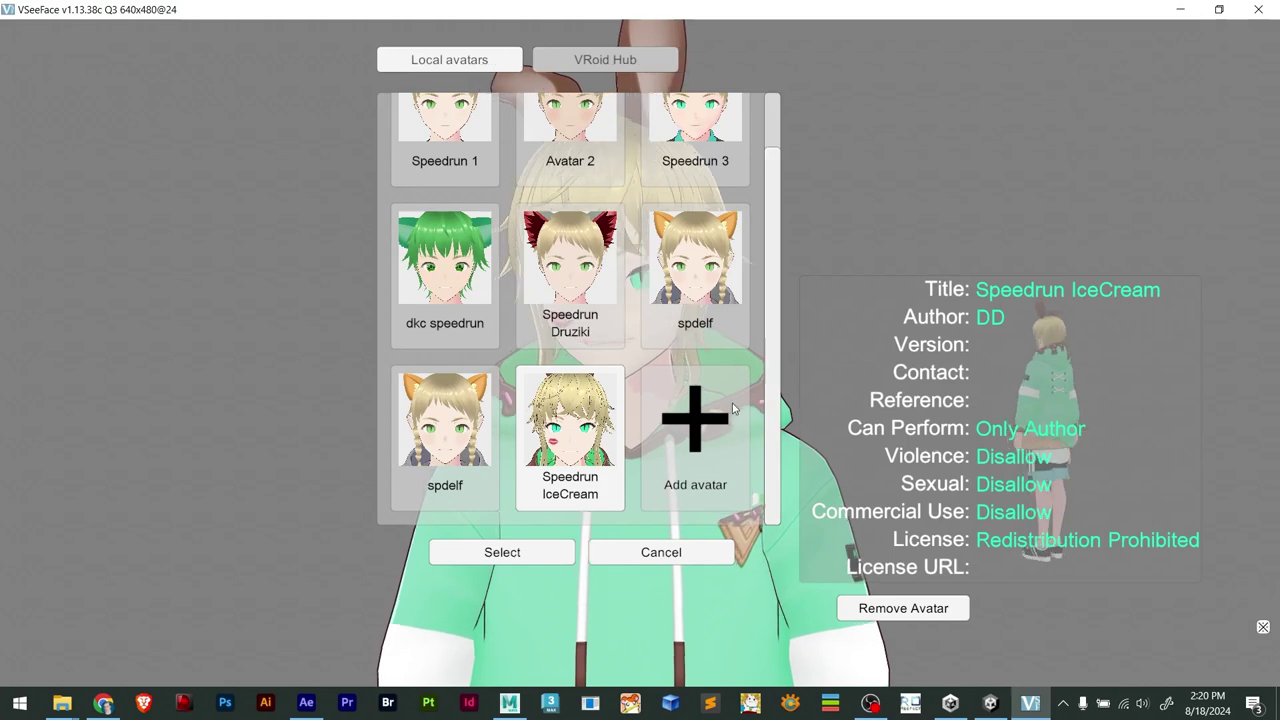
{"action": "left_click", "coordinate": [701, 430]}
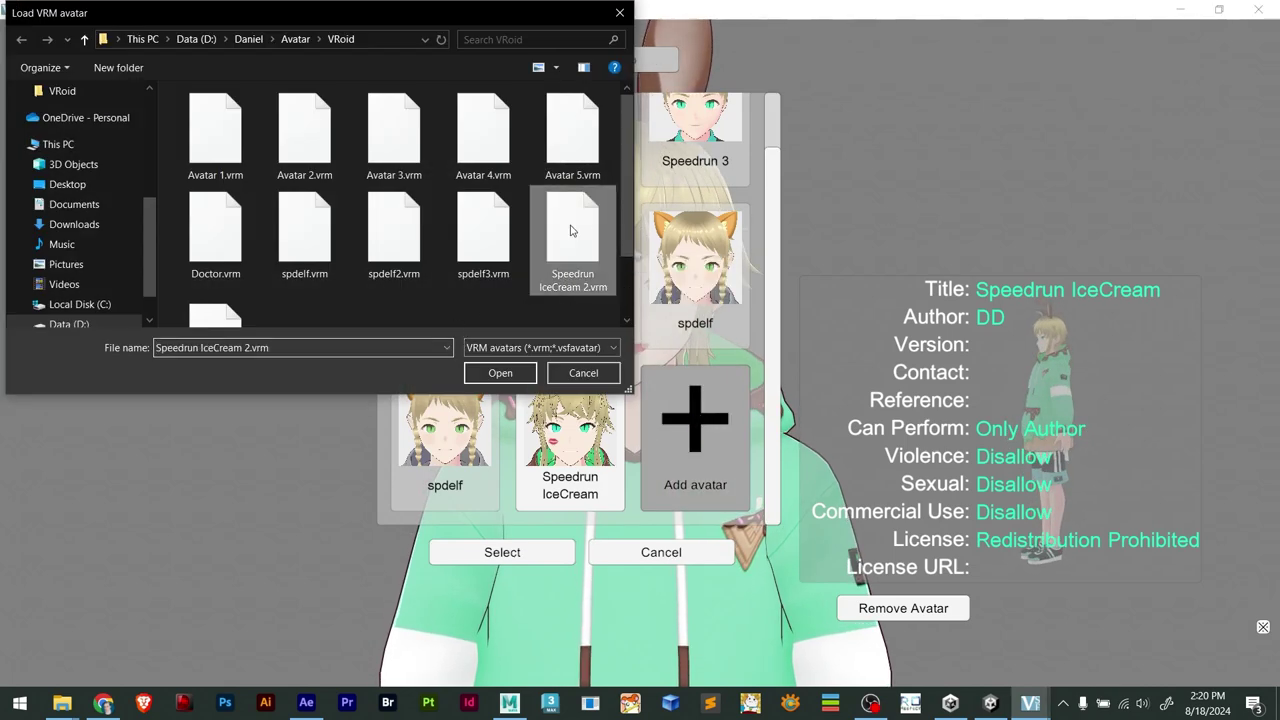
{"action": "left_click", "coordinate": [501, 372]}
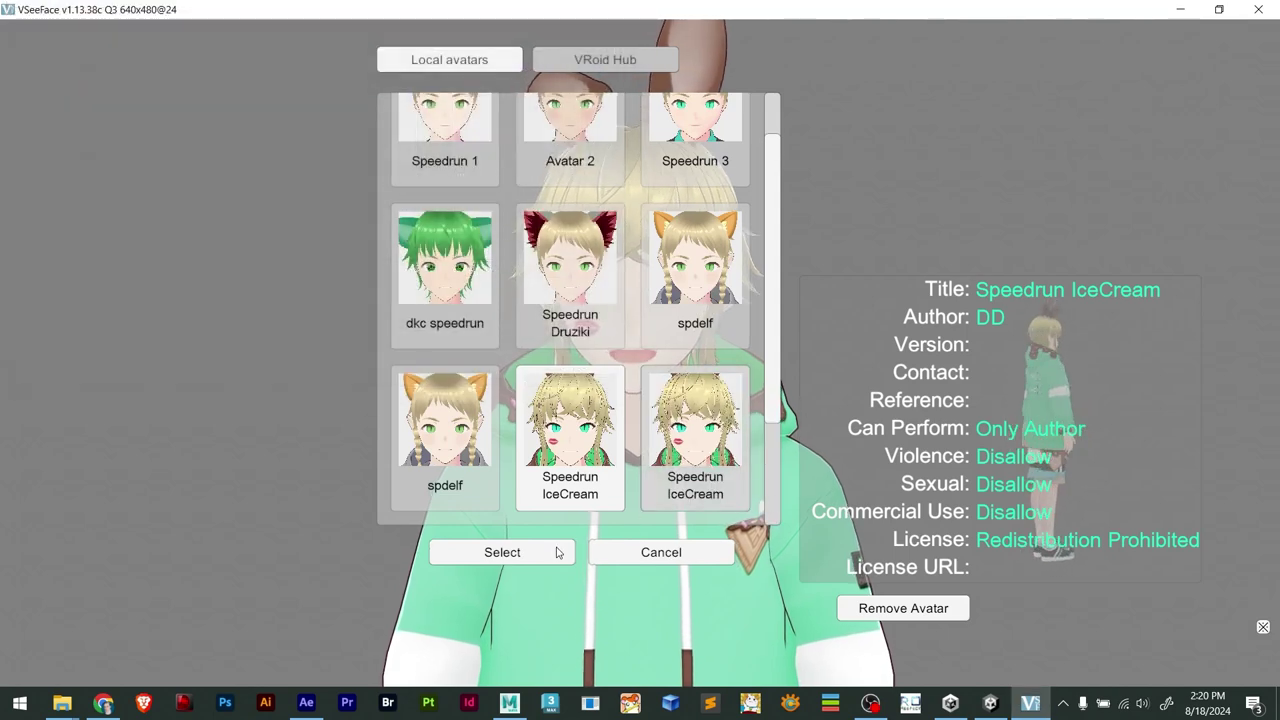
{"action": "left_click", "coordinate": [693, 490]}
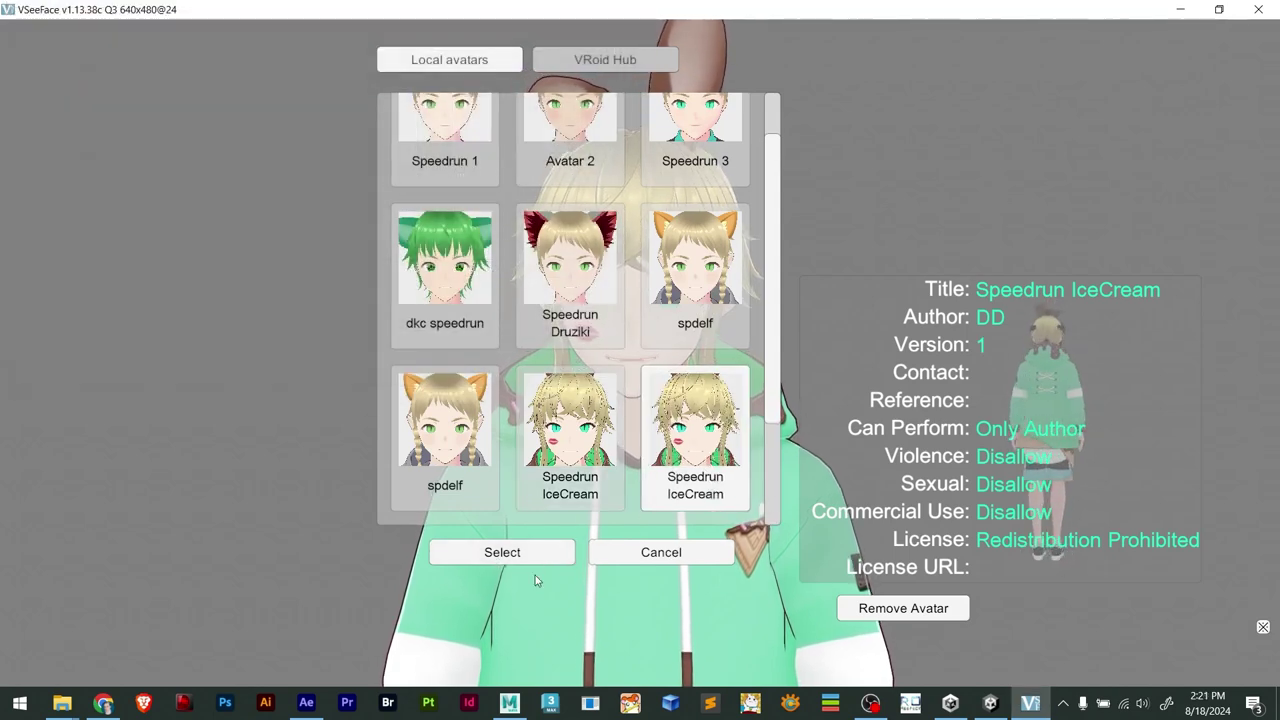
{"action": "left_click", "coordinate": [502, 552]}
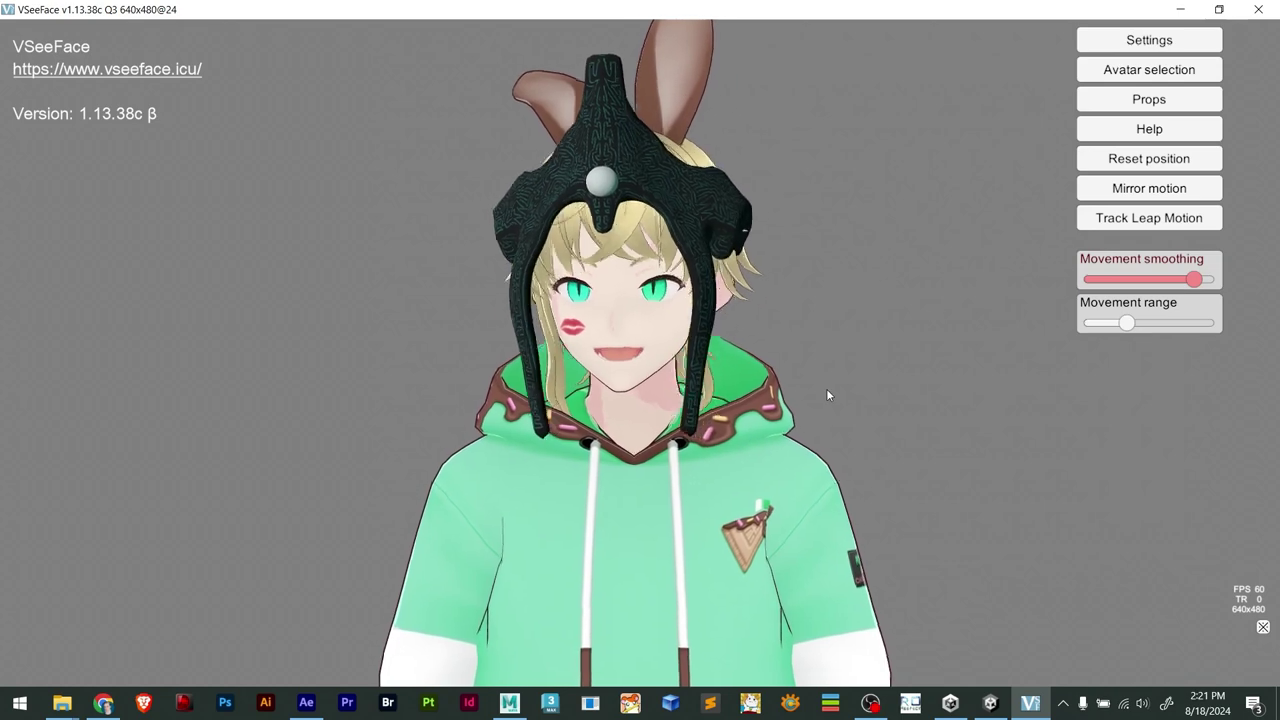